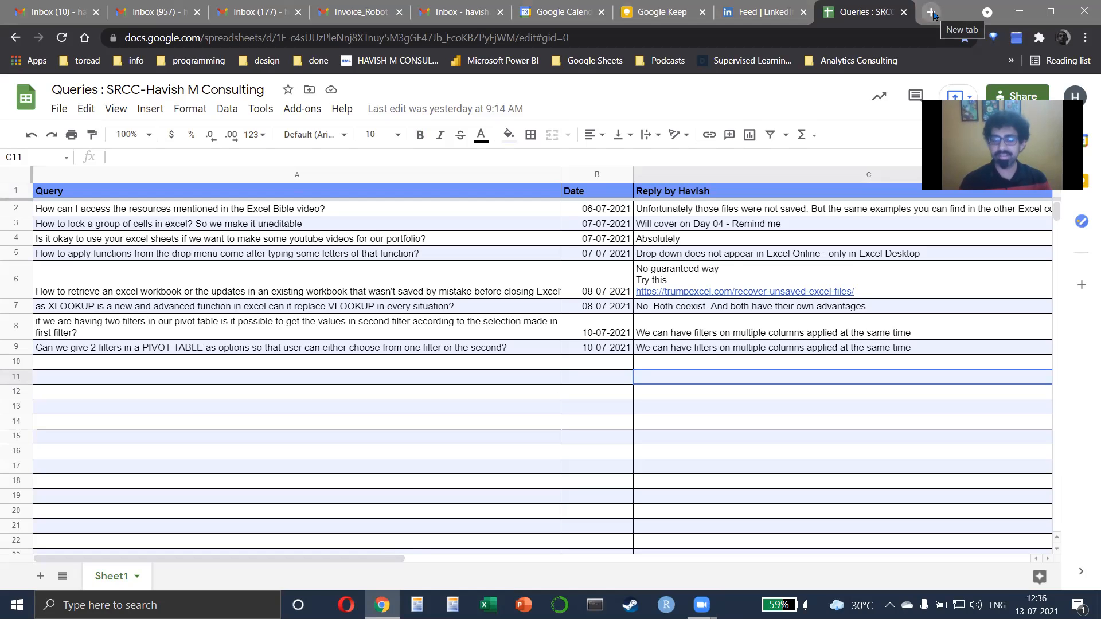
Open the Exceljet website in a new tab and search the site for "left"
{"action": "left_click", "coordinate": [930, 12]}
{"action": "type", "text": "excel"}
{"action": "key", "text": "Return"}
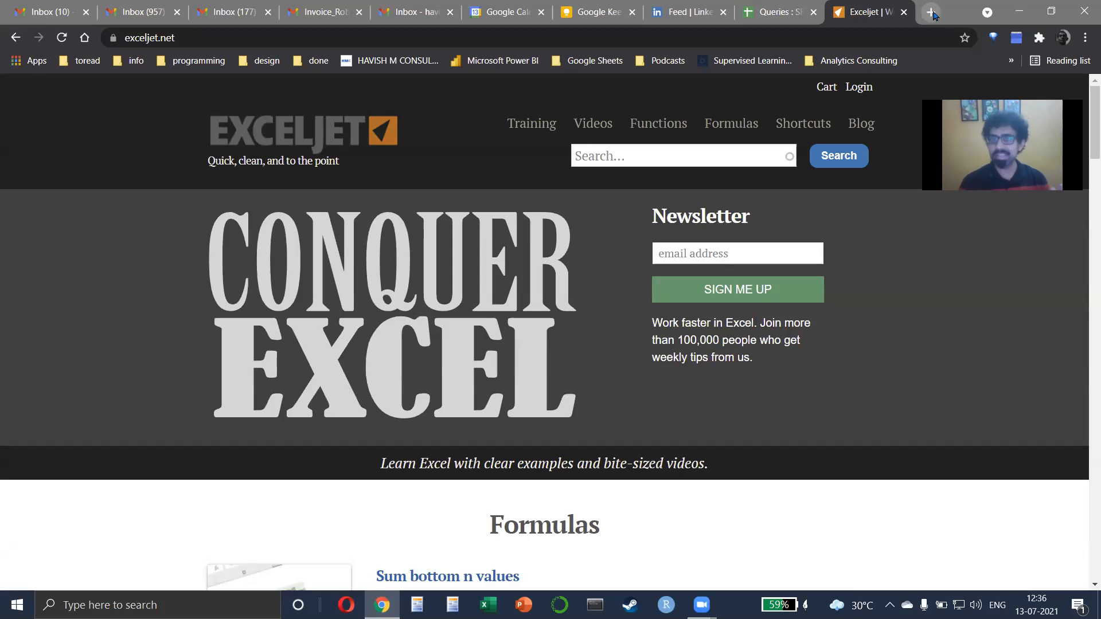
{"action": "left_click", "coordinate": [662, 158]}
{"action": "type", "text": "left"}
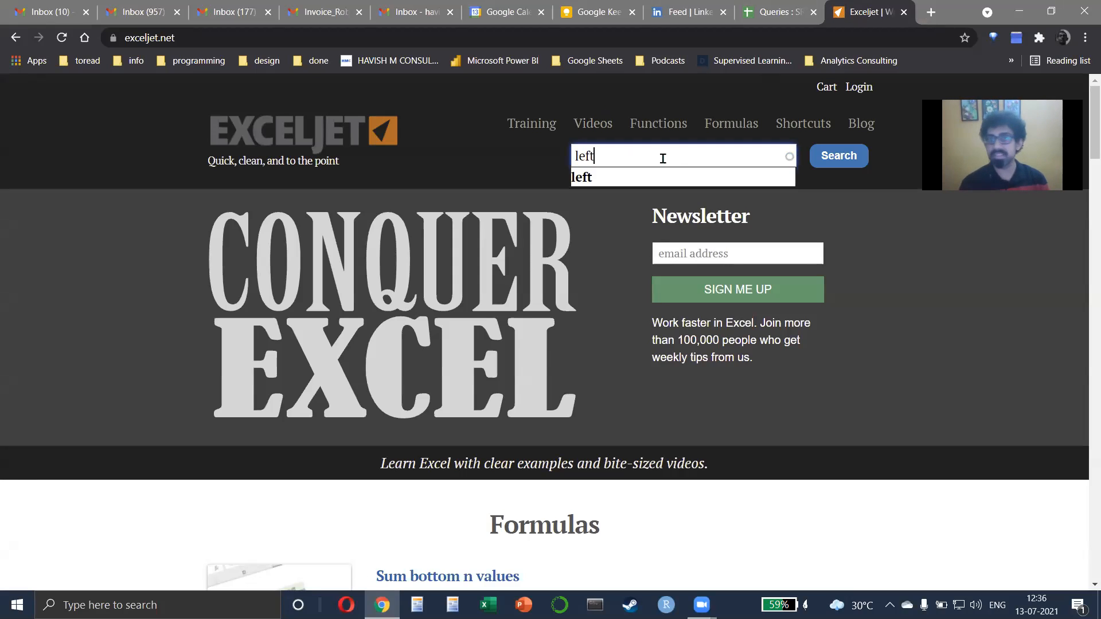
{"action": "key", "text": "Return"}
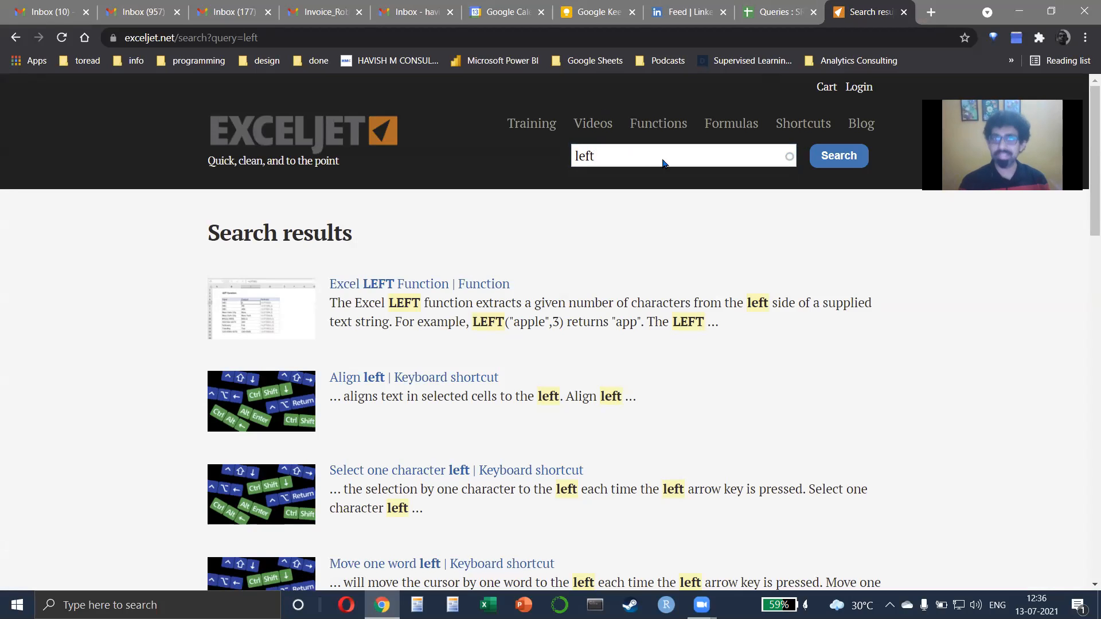
Browse to page 2 of the search results and open the lesson "How to extract text with LEFT and RIGHT"
{"action": "scroll", "coordinate": [607, 492], "scroll_direction": "down", "scroll_amount": 5}
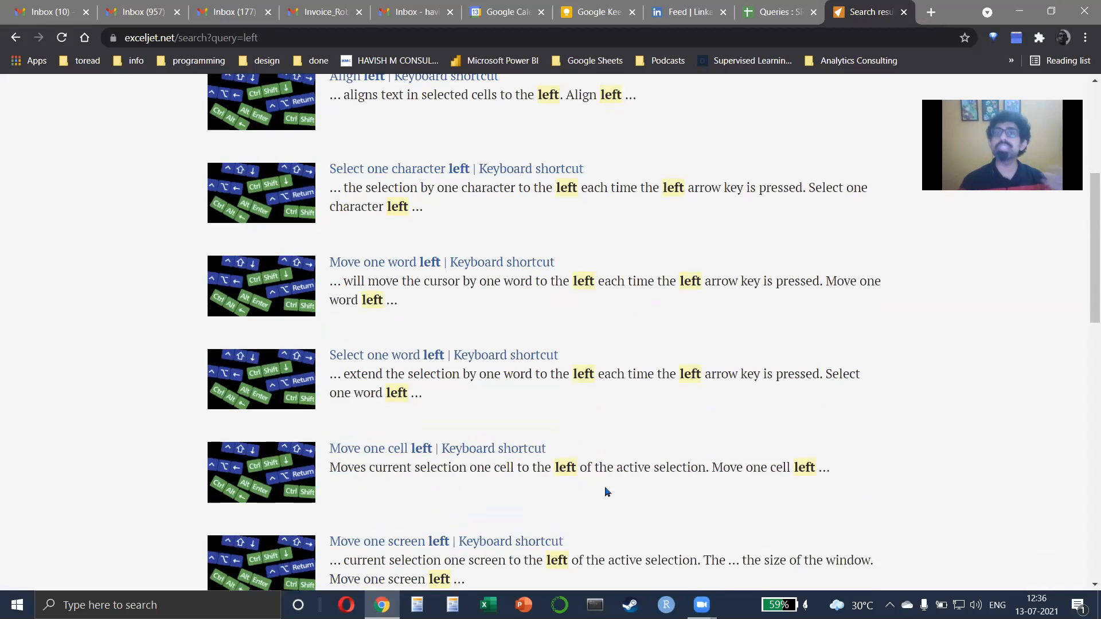
{"action": "scroll", "coordinate": [607, 491], "scroll_direction": "up", "scroll_amount": 5}
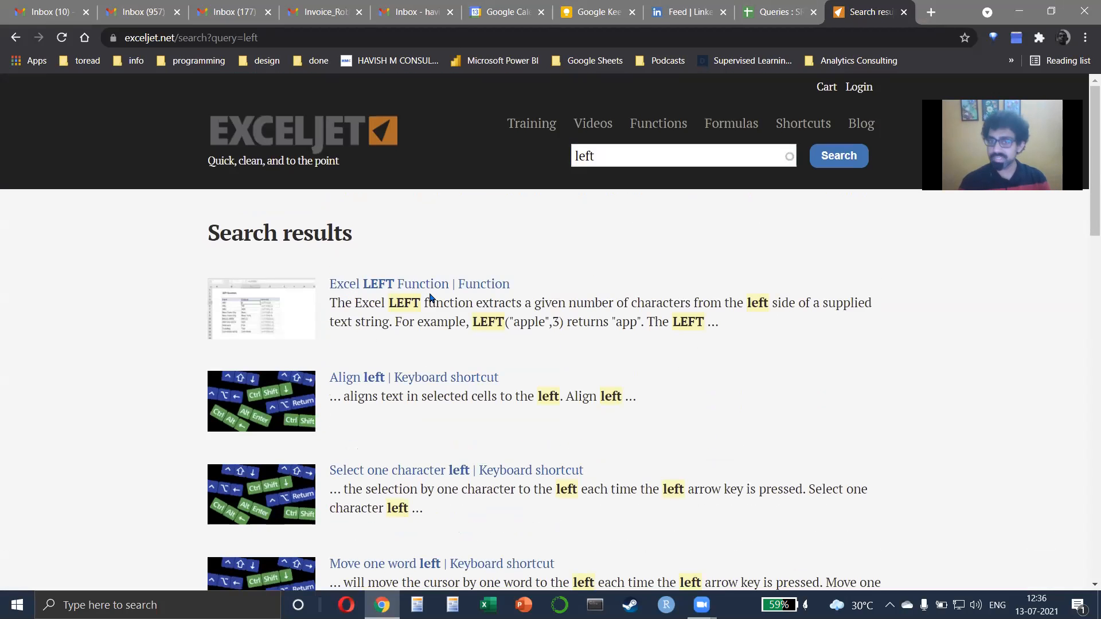
{"action": "scroll", "coordinate": [429, 295], "scroll_direction": "down", "scroll_amount": 3}
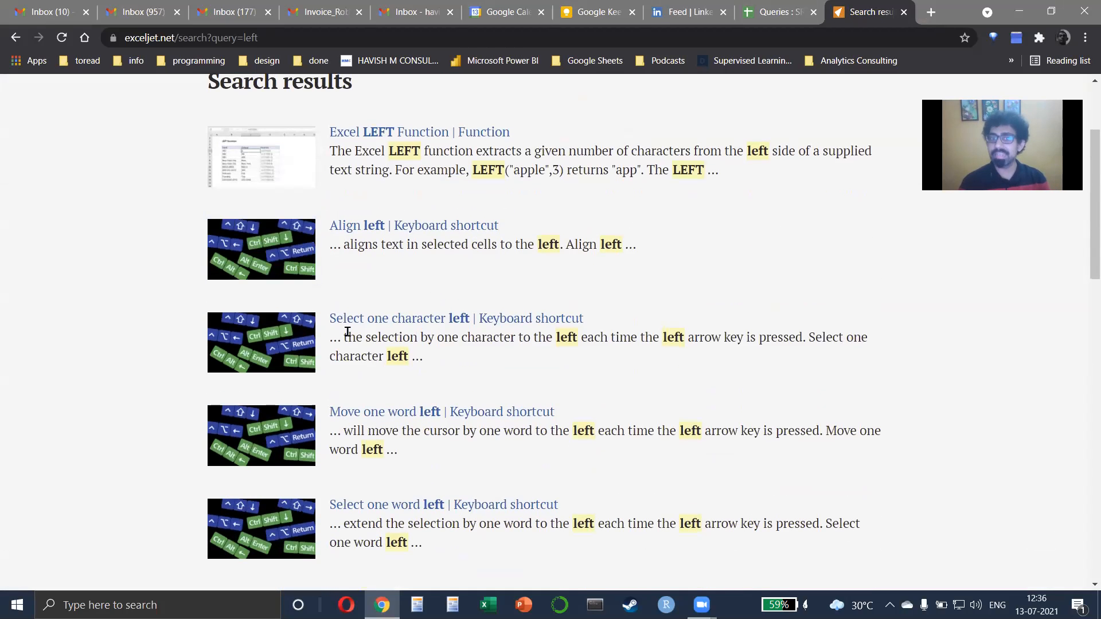
{"action": "scroll", "coordinate": [468, 332], "scroll_direction": "down", "scroll_amount": 2}
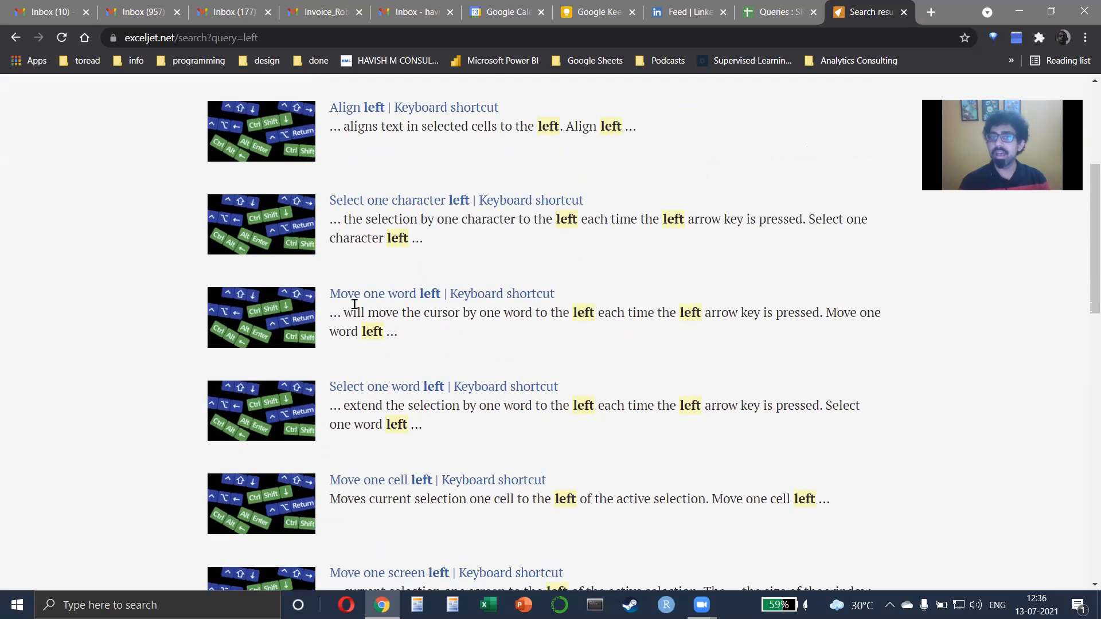
{"action": "scroll", "coordinate": [442, 308], "scroll_direction": "down", "scroll_amount": 2}
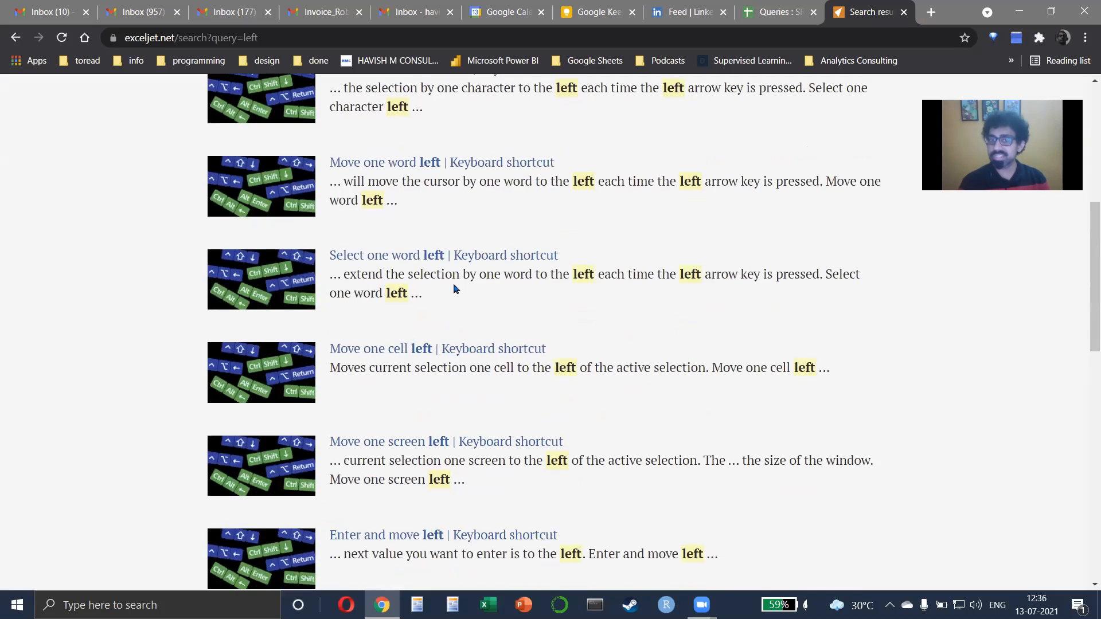
{"action": "scroll", "coordinate": [462, 361], "scroll_direction": "down", "scroll_amount": 6}
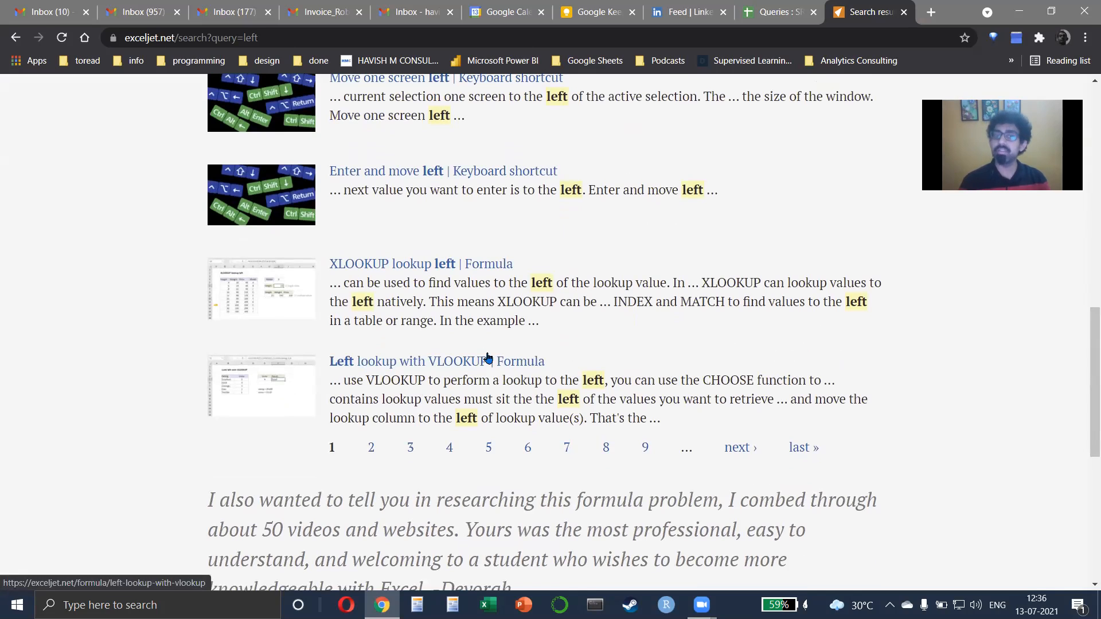
{"action": "left_click", "coordinate": [371, 449]}
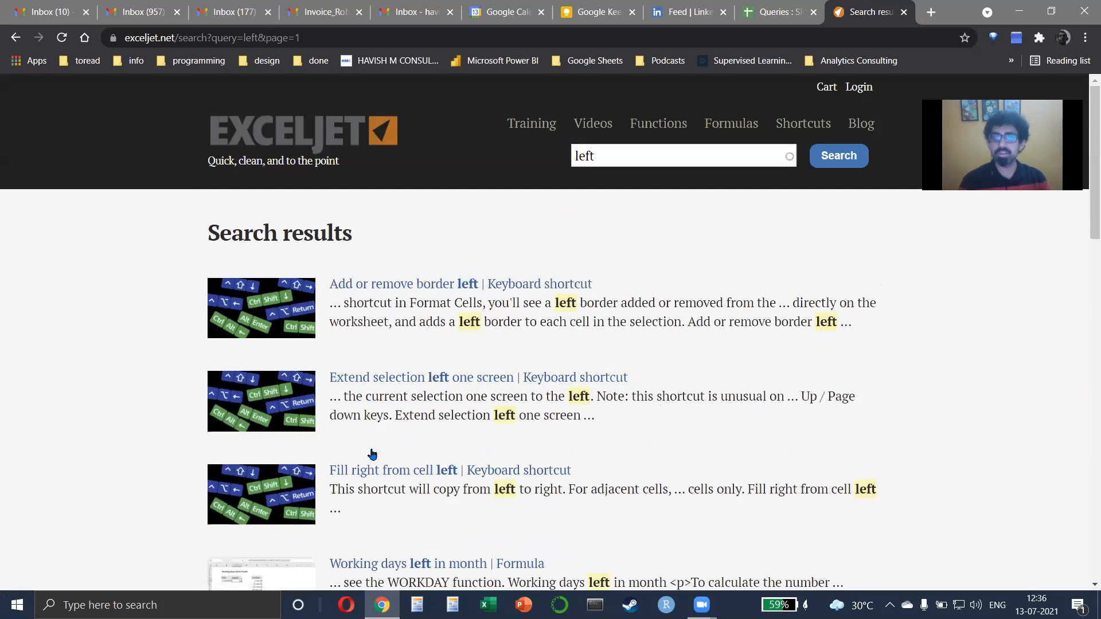
{"action": "scroll", "coordinate": [372, 454], "scroll_direction": "down", "scroll_amount": 13}
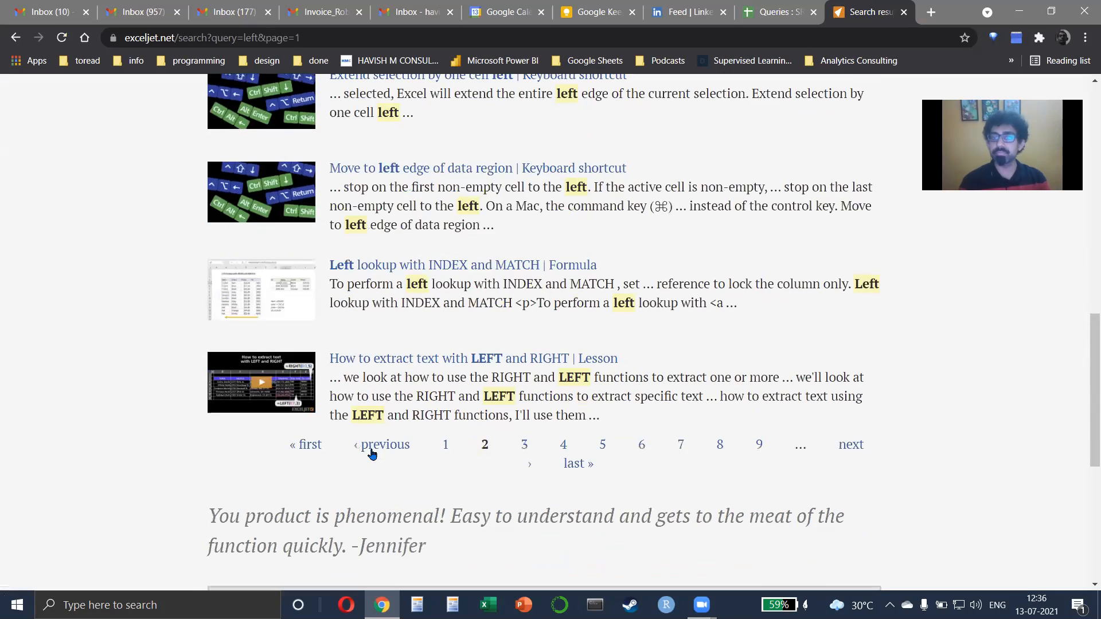
{"action": "left_click", "coordinate": [505, 356]}
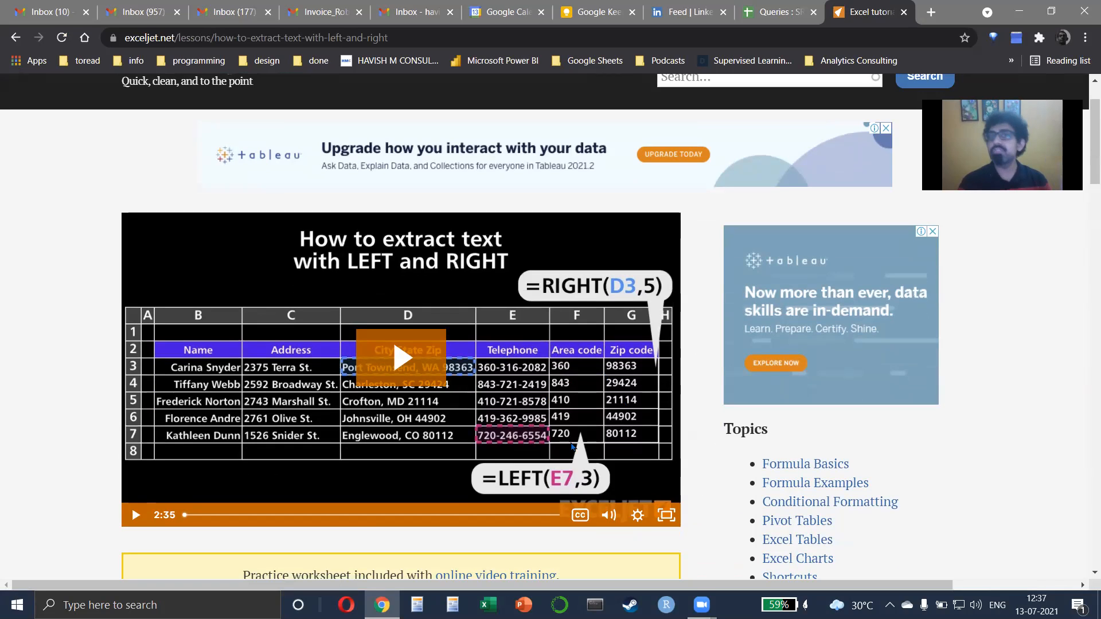
Look through the lesson page and open the Excel LEFT Function page from its related functions
{"action": "scroll", "coordinate": [496, 431], "scroll_direction": "down", "scroll_amount": 5}
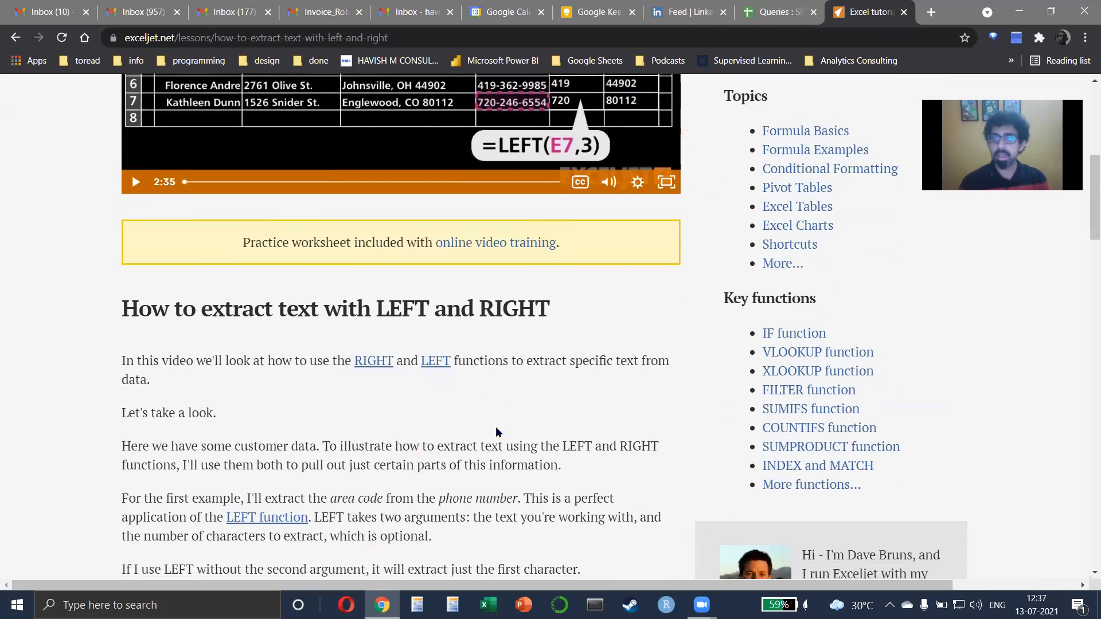
{"action": "scroll", "coordinate": [496, 431], "scroll_direction": "down", "scroll_amount": 3}
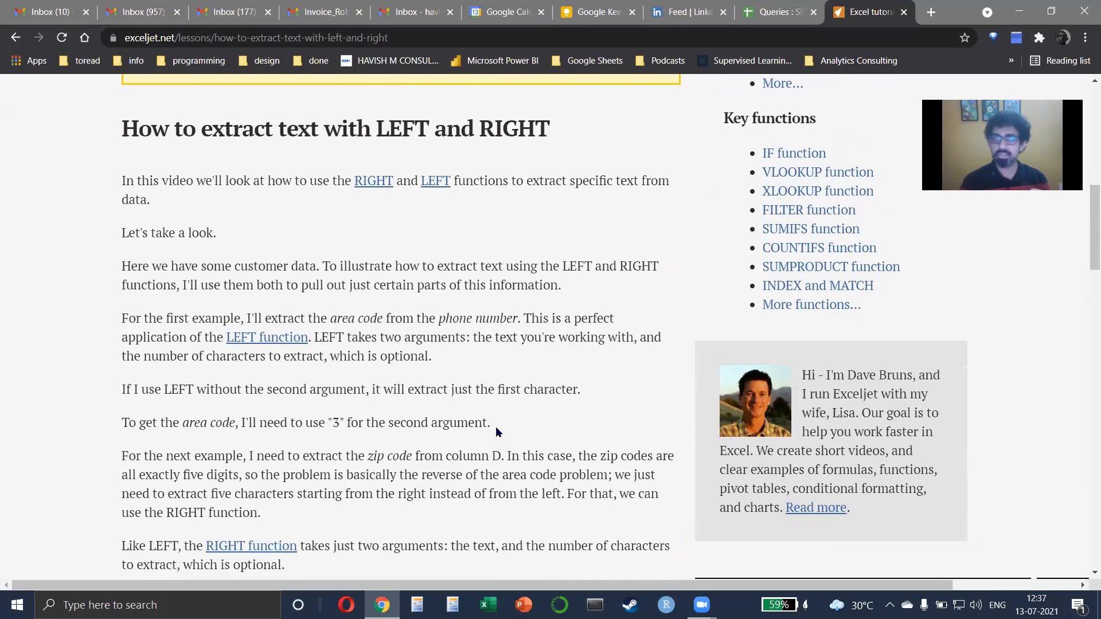
{"action": "scroll", "coordinate": [496, 427], "scroll_direction": "down", "scroll_amount": 20}
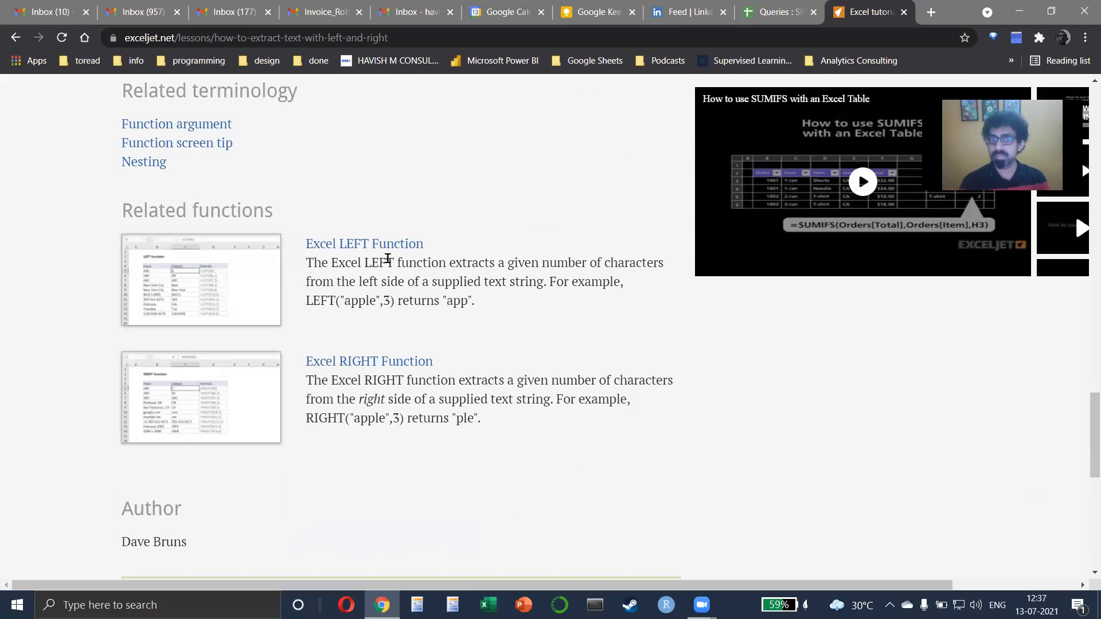
{"action": "scroll", "coordinate": [451, 380], "scroll_direction": "down", "scroll_amount": 5}
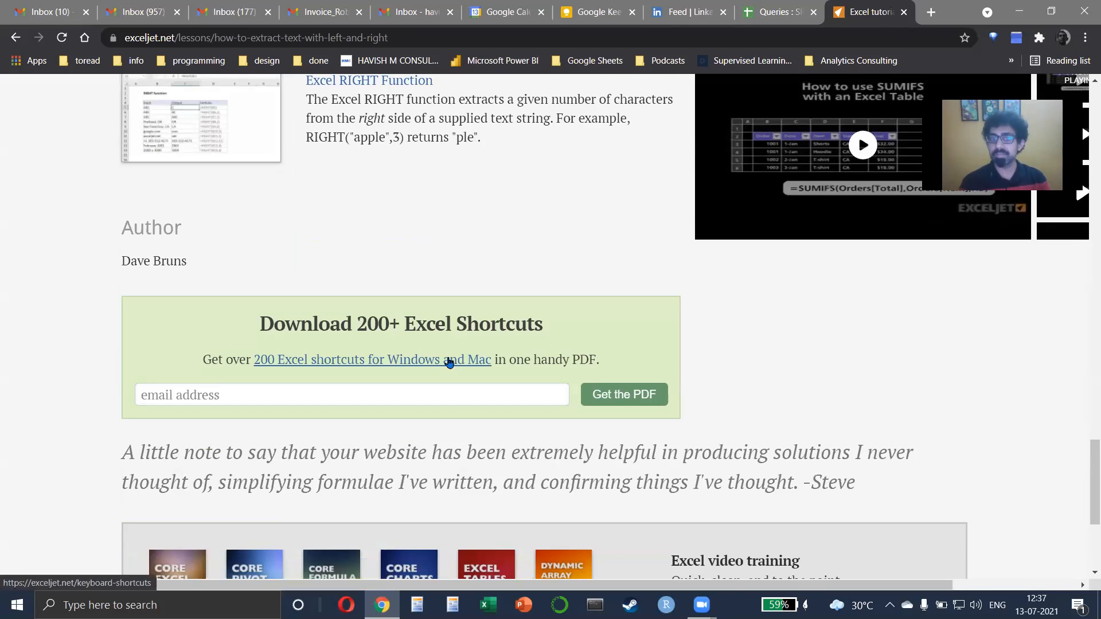
{"action": "scroll", "coordinate": [448, 361], "scroll_direction": "up", "scroll_amount": 6}
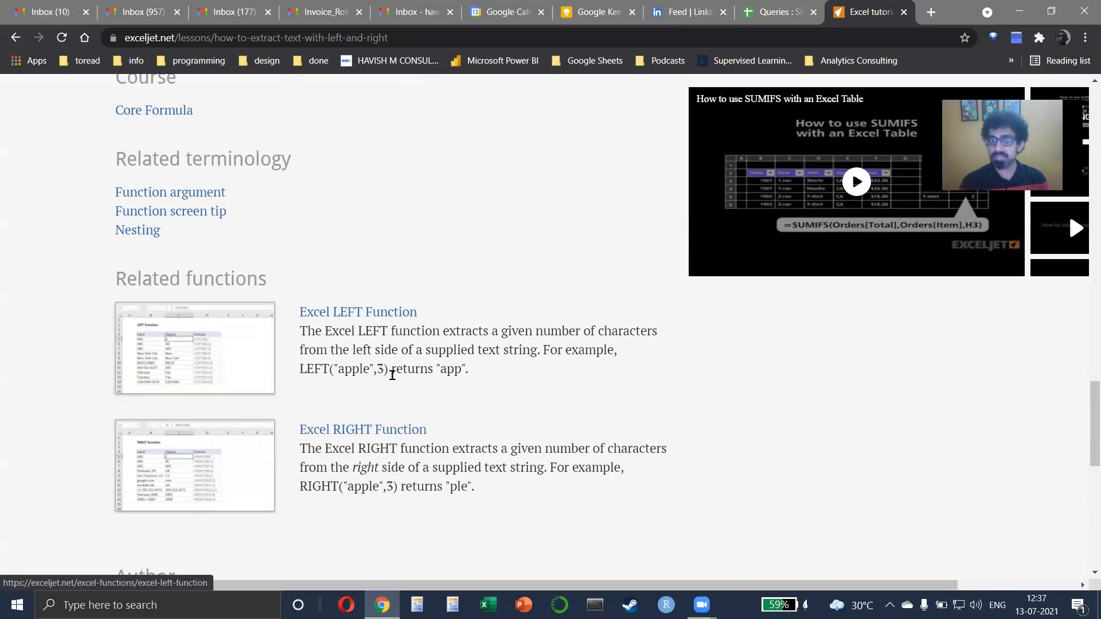
{"action": "left_click", "coordinate": [352, 312]}
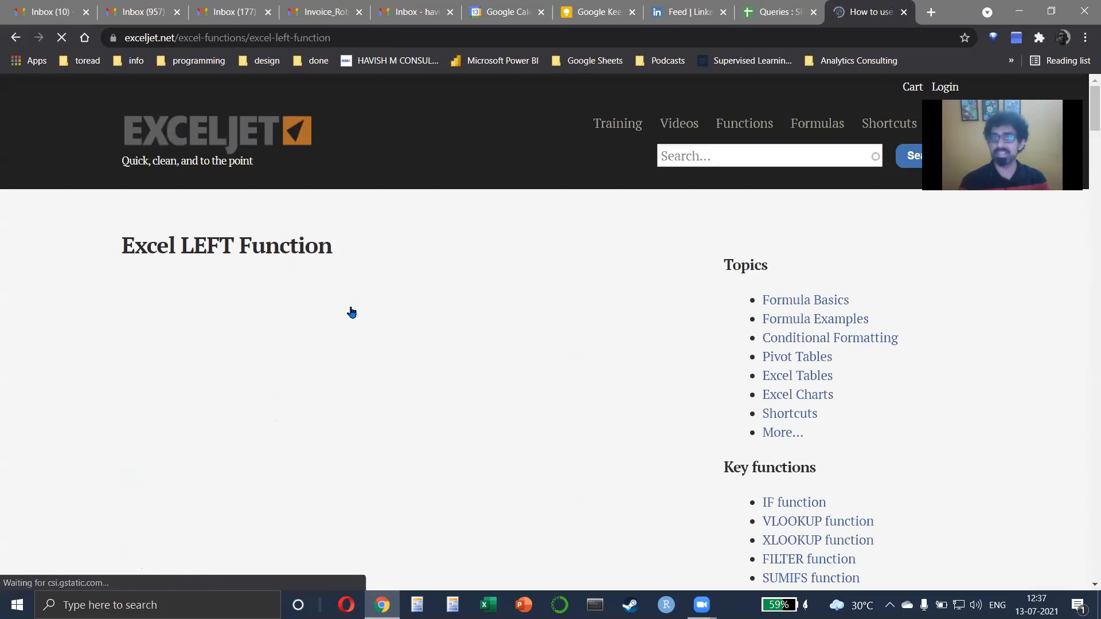
Review the LEFT function's syntax examples and open the "Remove first character" formula example
{"action": "scroll", "coordinate": [450, 385], "scroll_direction": "down", "scroll_amount": 3}
{"action": "scroll", "coordinate": [449, 384], "scroll_direction": "down", "scroll_amount": 15}
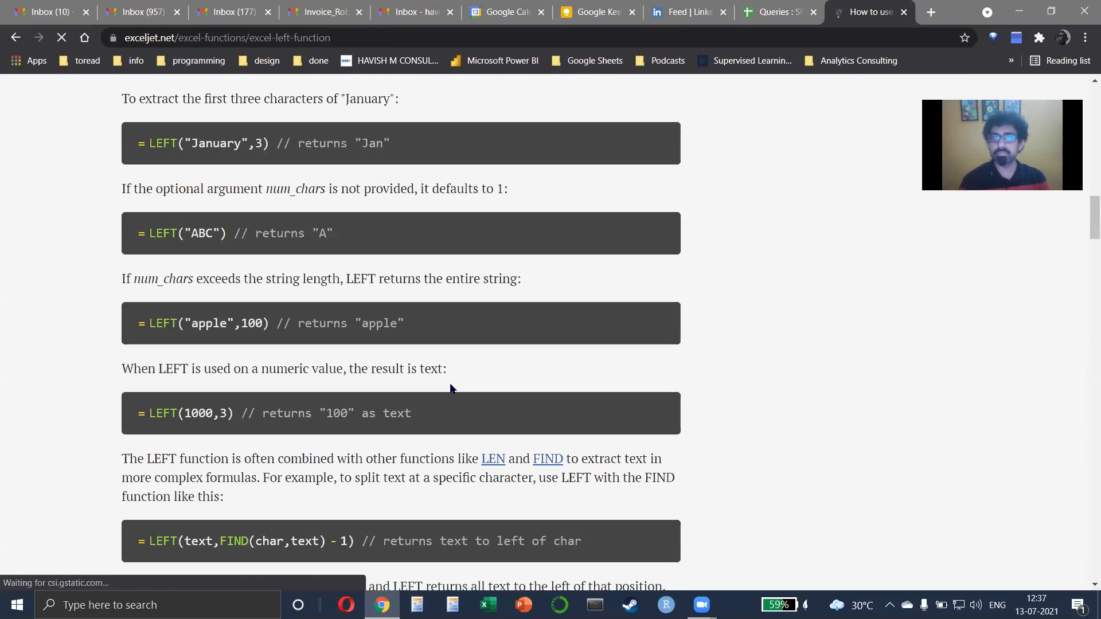
{"action": "scroll", "coordinate": [449, 383], "scroll_direction": "up", "scroll_amount": 6}
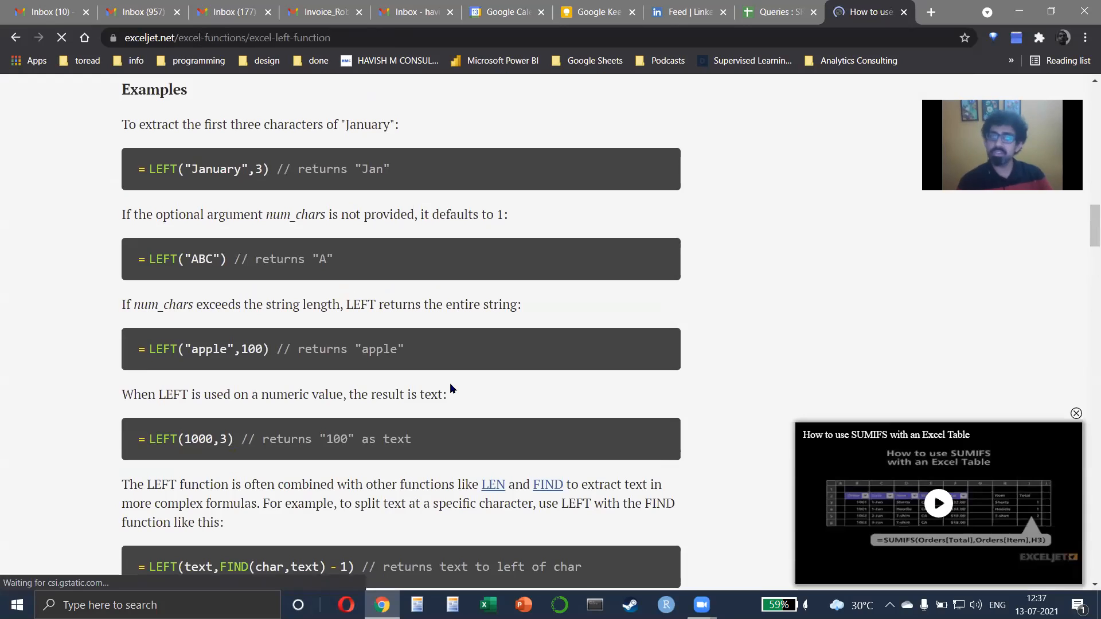
{"action": "scroll", "coordinate": [449, 386], "scroll_direction": "down", "scroll_amount": 5}
{"action": "scroll", "coordinate": [450, 388], "scroll_direction": "down", "scroll_amount": 5}
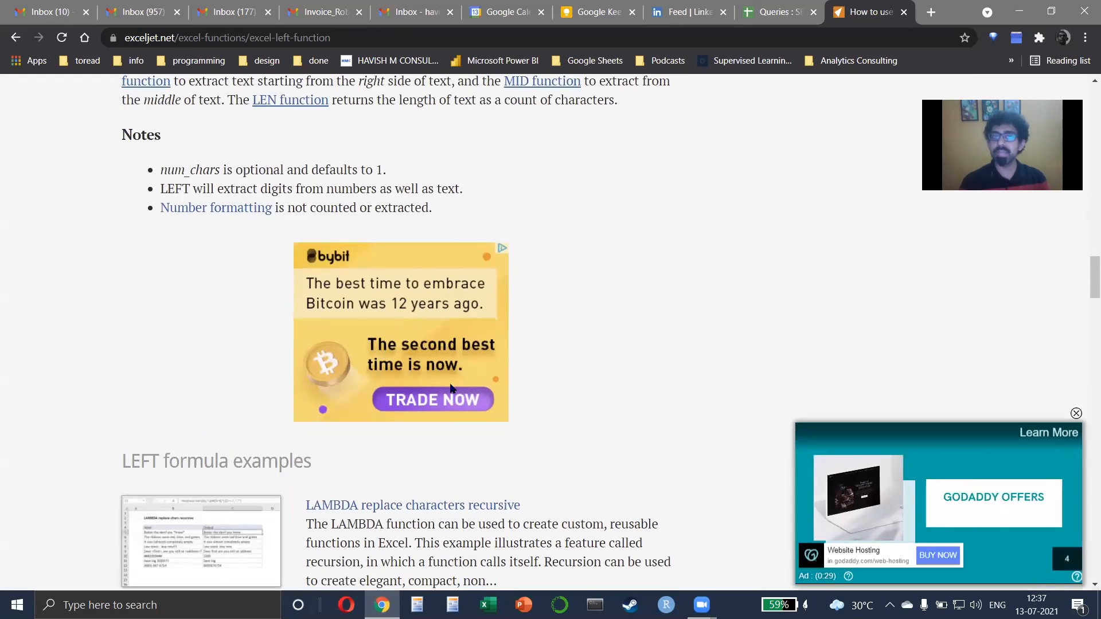
{"action": "scroll", "coordinate": [450, 388], "scroll_direction": "down", "scroll_amount": 6}
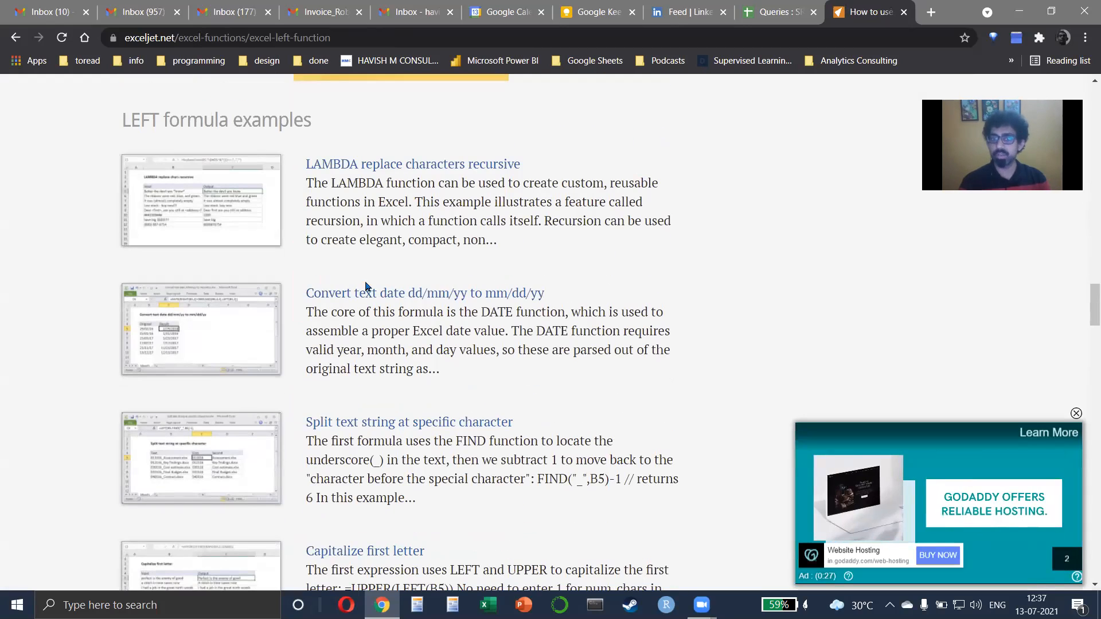
{"action": "scroll", "coordinate": [451, 294], "scroll_direction": "down", "scroll_amount": 1}
{"action": "scroll", "coordinate": [450, 297], "scroll_direction": "down", "scroll_amount": 1}
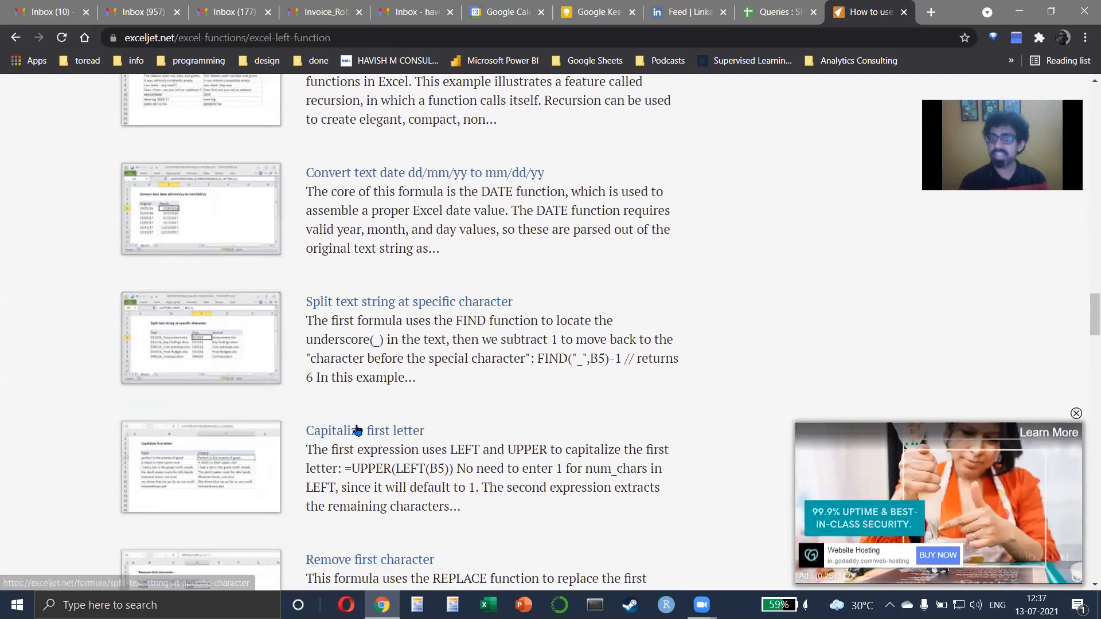
{"action": "scroll", "coordinate": [451, 446], "scroll_direction": "down", "scroll_amount": 2}
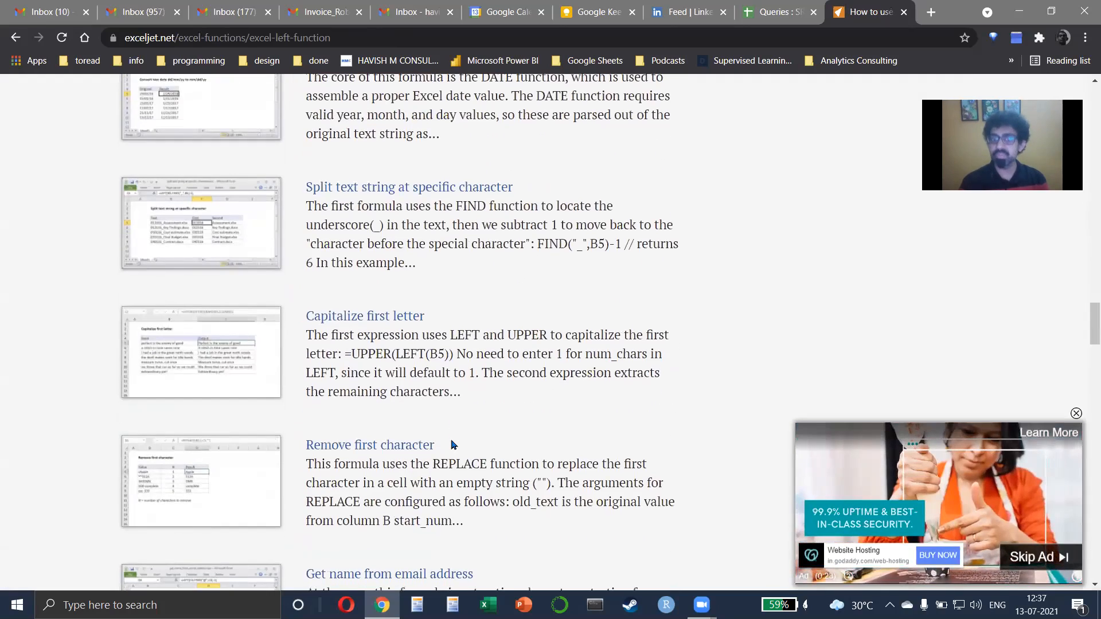
{"action": "scroll", "coordinate": [386, 359], "scroll_direction": "down", "scroll_amount": 3}
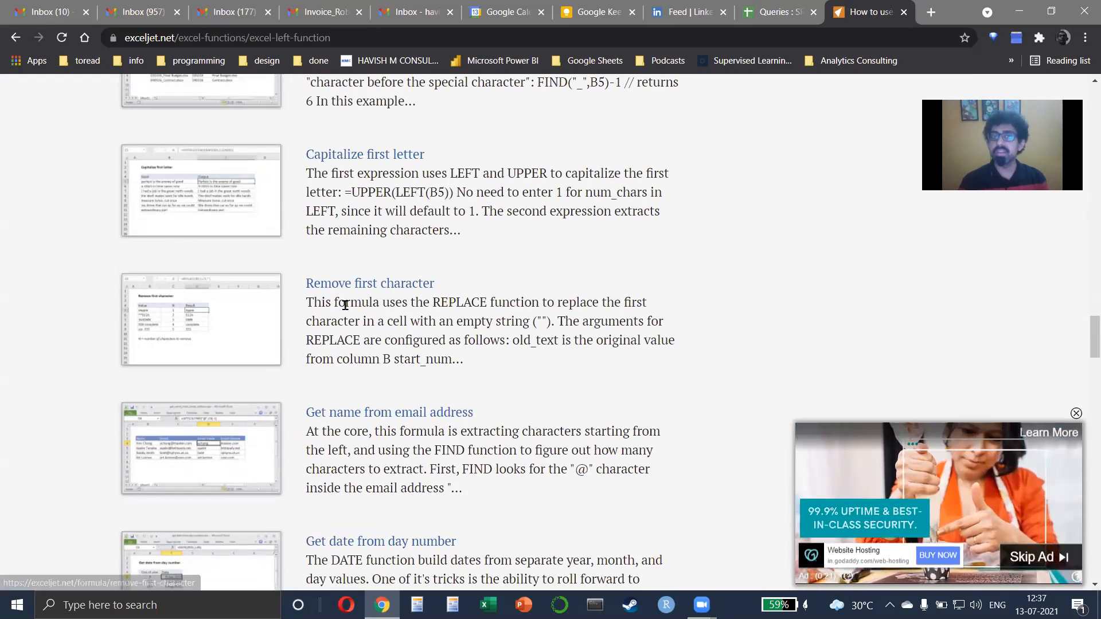
{"action": "left_click", "coordinate": [341, 287]}
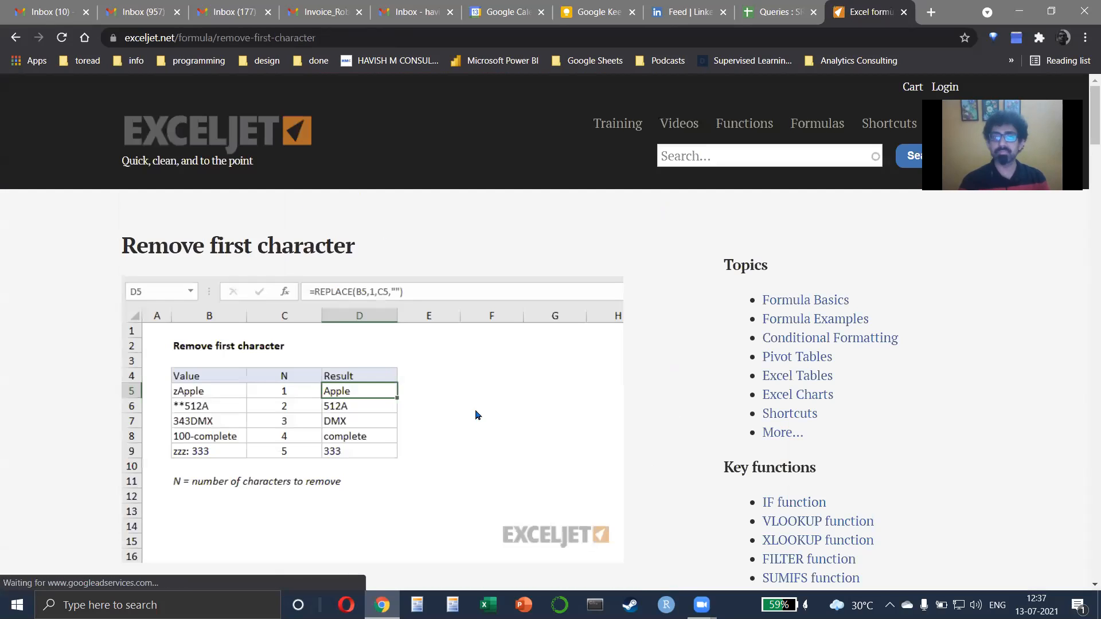
Examine the "Remove first character" page, including the sample table, generic REPLACE formula and explanation
{"action": "scroll", "coordinate": [254, 307], "scroll_direction": "down", "scroll_amount": 3}
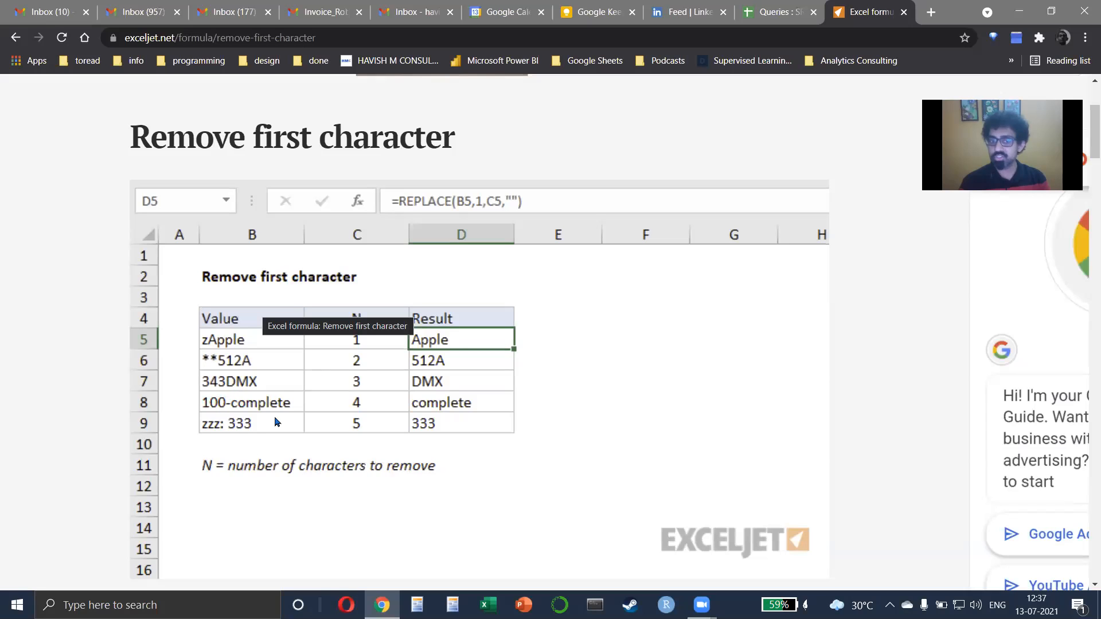
{"action": "scroll", "coordinate": [326, 405], "scroll_direction": "down", "scroll_amount": 6}
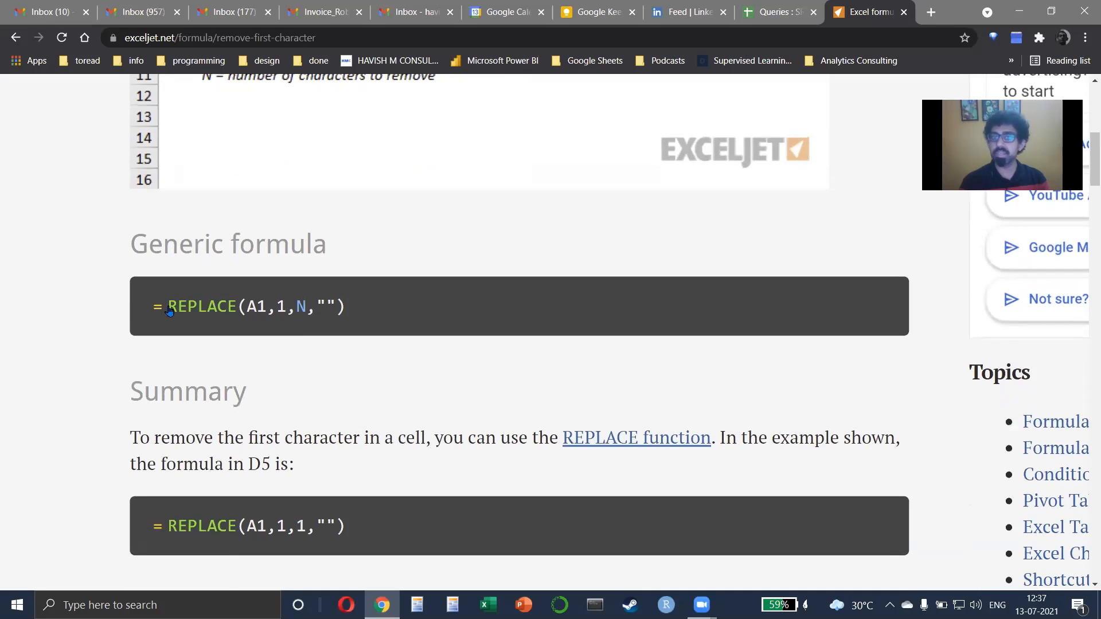
{"action": "scroll", "coordinate": [473, 291], "scroll_direction": "down", "scroll_amount": 3}
{"action": "scroll", "coordinate": [473, 291], "scroll_direction": "down", "scroll_amount": 4}
{"action": "scroll", "coordinate": [473, 296], "scroll_direction": "down", "scroll_amount": 5}
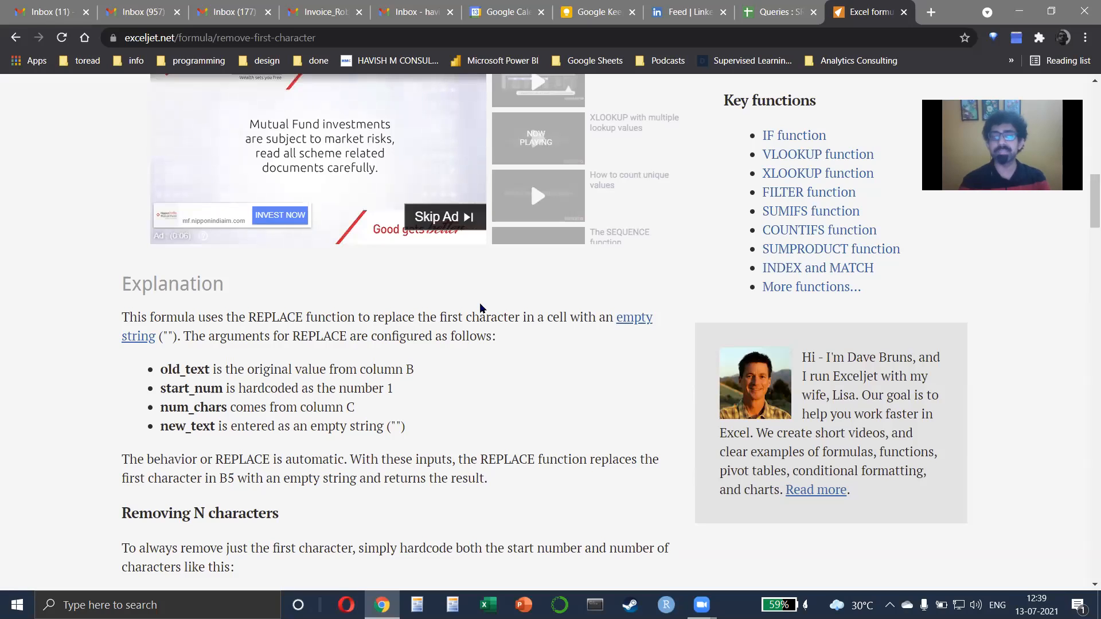
Close the Exceljet and Queries spreadsheet tabs, and open the WIP folder from the desktop in File Explorer
{"action": "key", "text": "ctrl+w"}
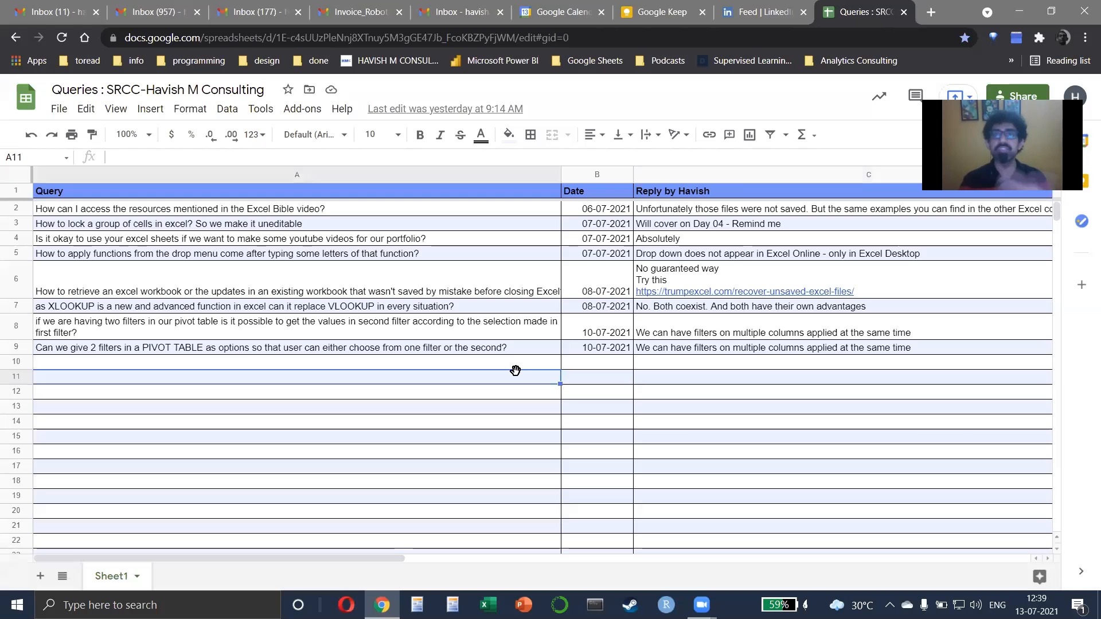
{"action": "left_click", "coordinate": [904, 12]}
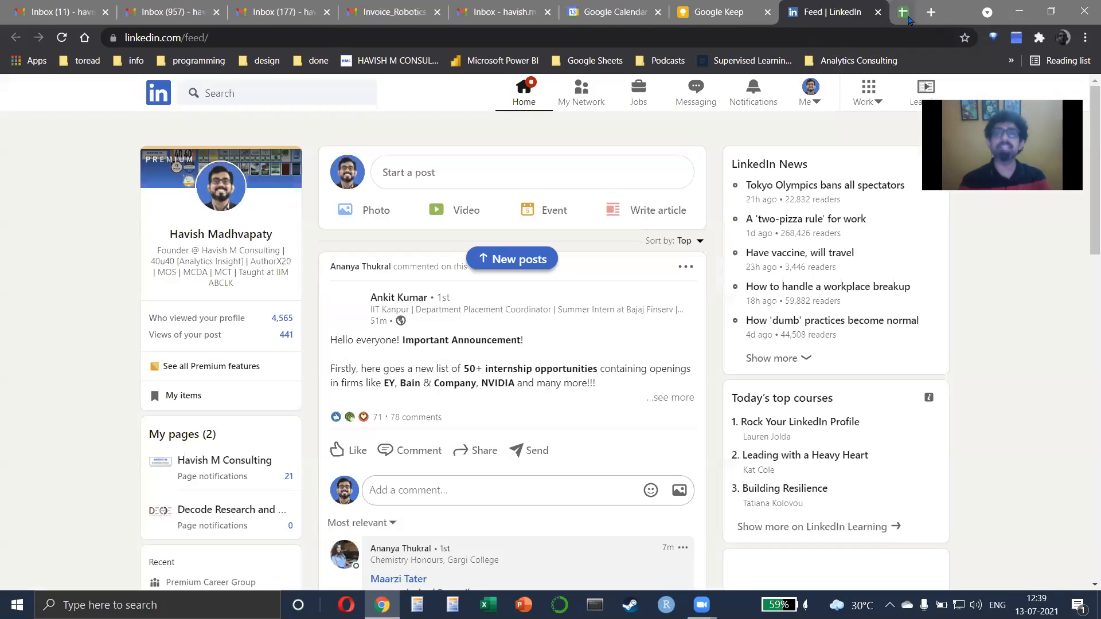
{"action": "key", "text": "alt+Tab"}
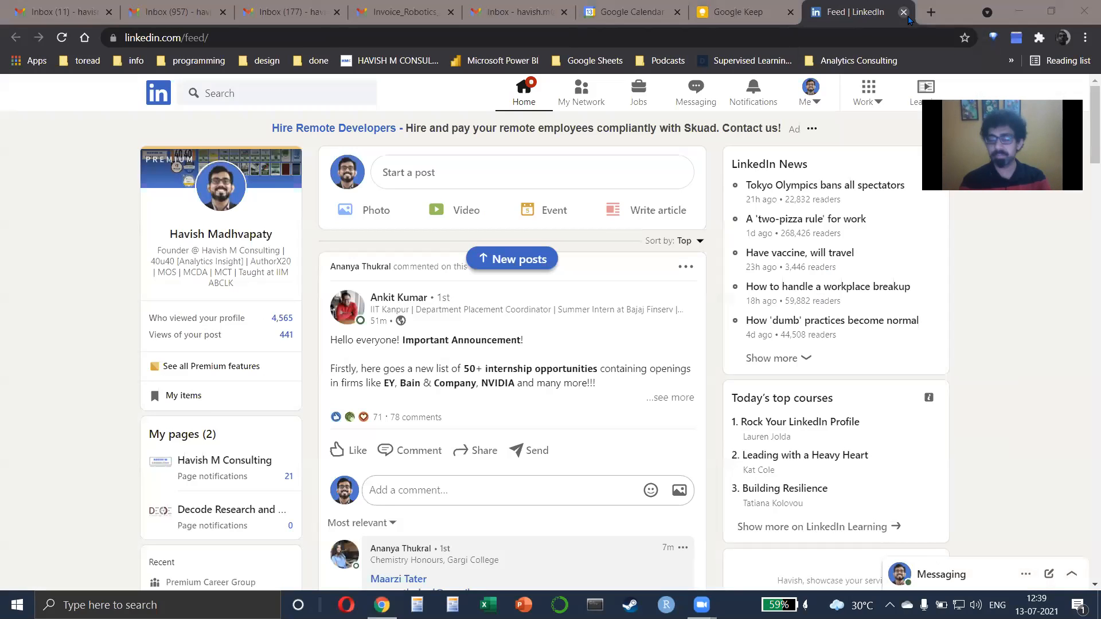
{"action": "key", "text": "super+d"}
{"action": "double_click", "coordinate": [388, 91]}
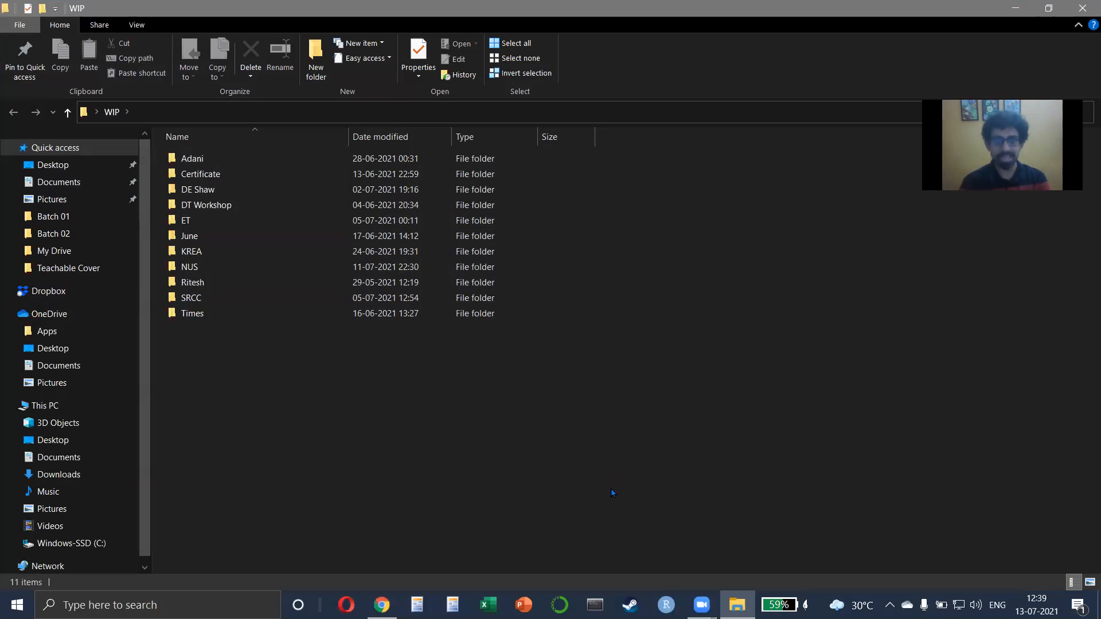
{"action": "left_click", "coordinate": [397, 193]}
{"action": "key", "text": "Down"}
{"action": "key", "text": "Up"}
{"action": "key", "text": "Up"}
{"action": "key", "text": "Up"}
{"action": "key", "text": "End"}
{"action": "key", "text": "Up"}
{"action": "key", "text": "Up"}
{"action": "key", "text": "Up"}
{"action": "key", "text": "Up"}
{"action": "key", "text": "Up"}
{"action": "key", "text": "Up"}
{"action": "key", "text": "Down"}
{"action": "key", "text": "Return"}
{"action": "key", "text": "Down"}
{"action": "key", "text": "Up"}
{"action": "key", "text": "BackSpace"}
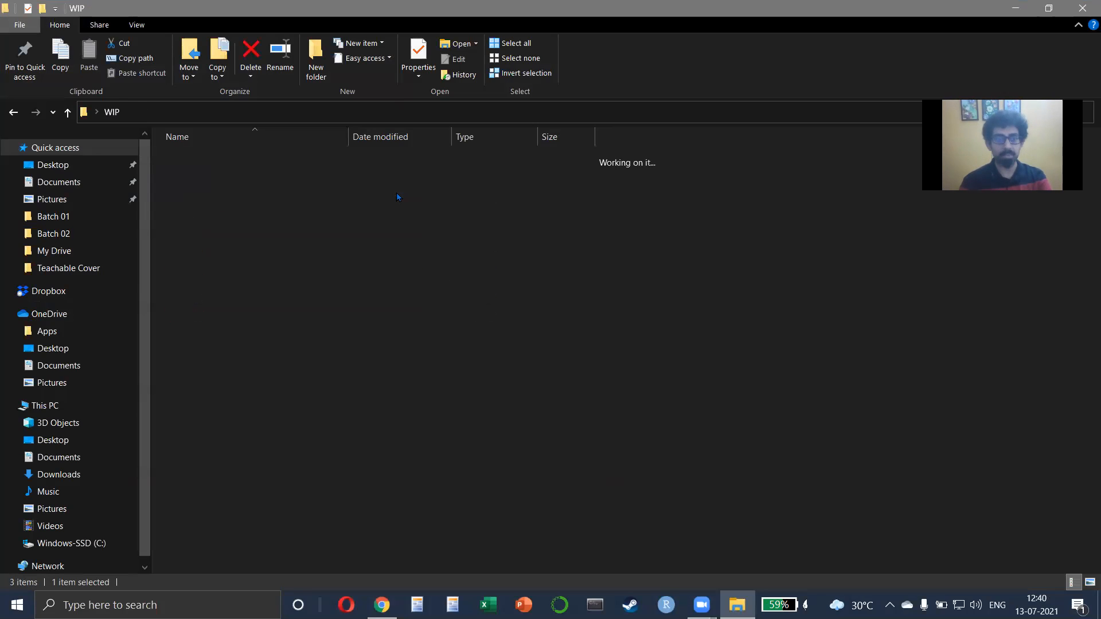
Open the Send to Batch folder located inside SRCC > Final in the WIP folder
{"action": "key", "text": "Down"}
{"action": "key", "text": "Down"}
{"action": "key", "text": "Down"}
{"action": "key", "text": "Down"}
{"action": "key", "text": "Down"}
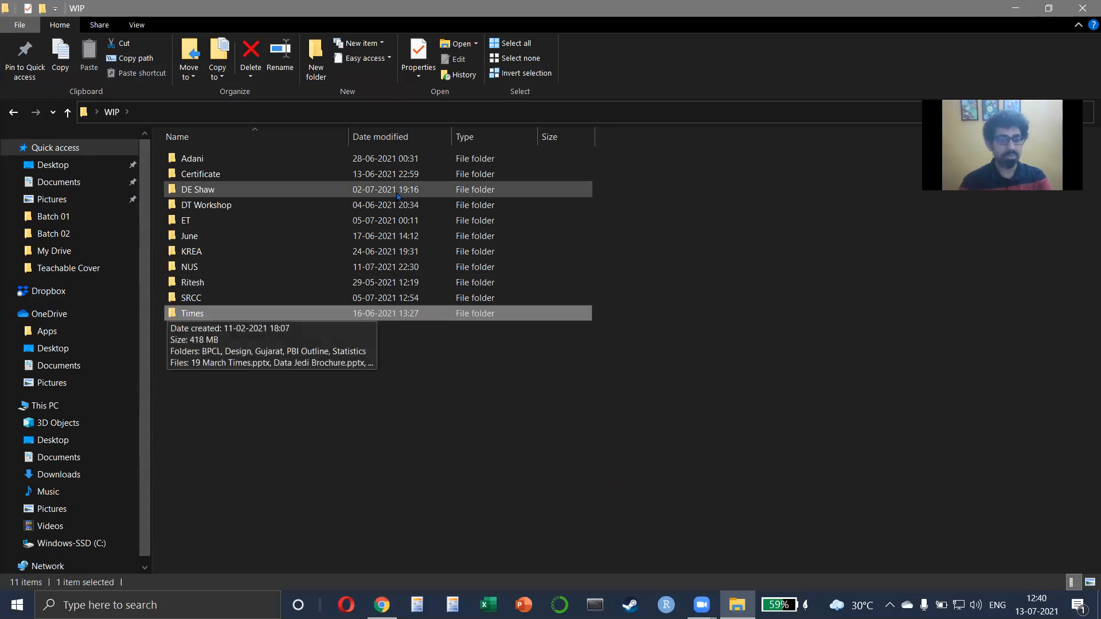
{"action": "key", "text": "Up"}
{"action": "key", "text": "Return"}
{"action": "key", "text": "Down"}
{"action": "key", "text": "Up"}
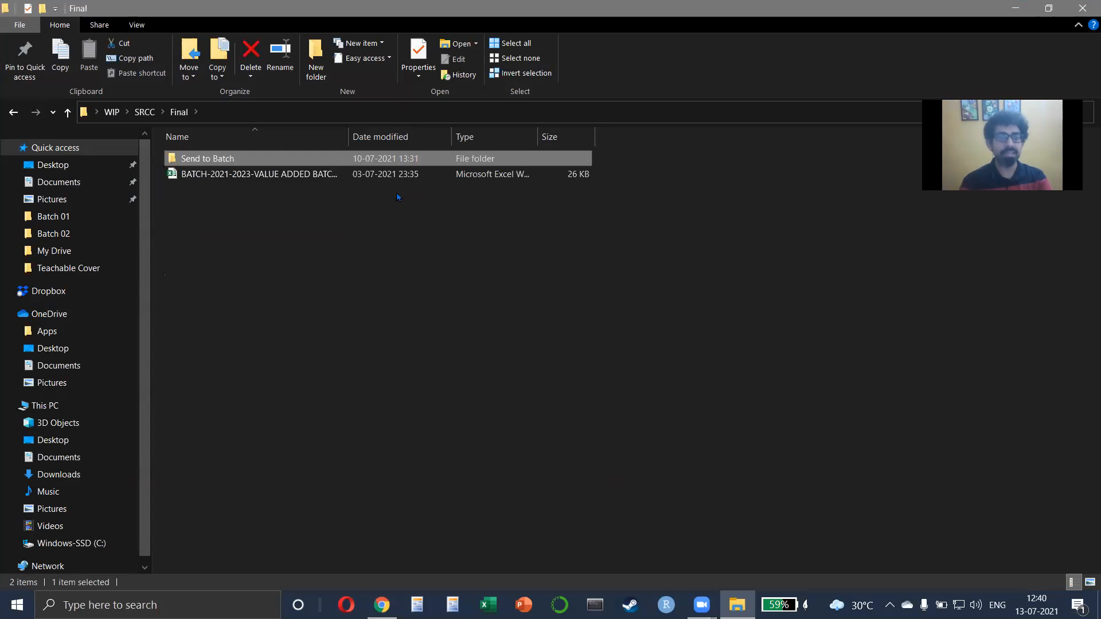
{"action": "key", "text": "Return"}
{"action": "key", "text": "Down"}
{"action": "key", "text": "Up"}
{"action": "key", "text": "Return"}
{"action": "key", "text": "Down"}
{"action": "key", "text": "Down"}
{"action": "key", "text": "Down"}
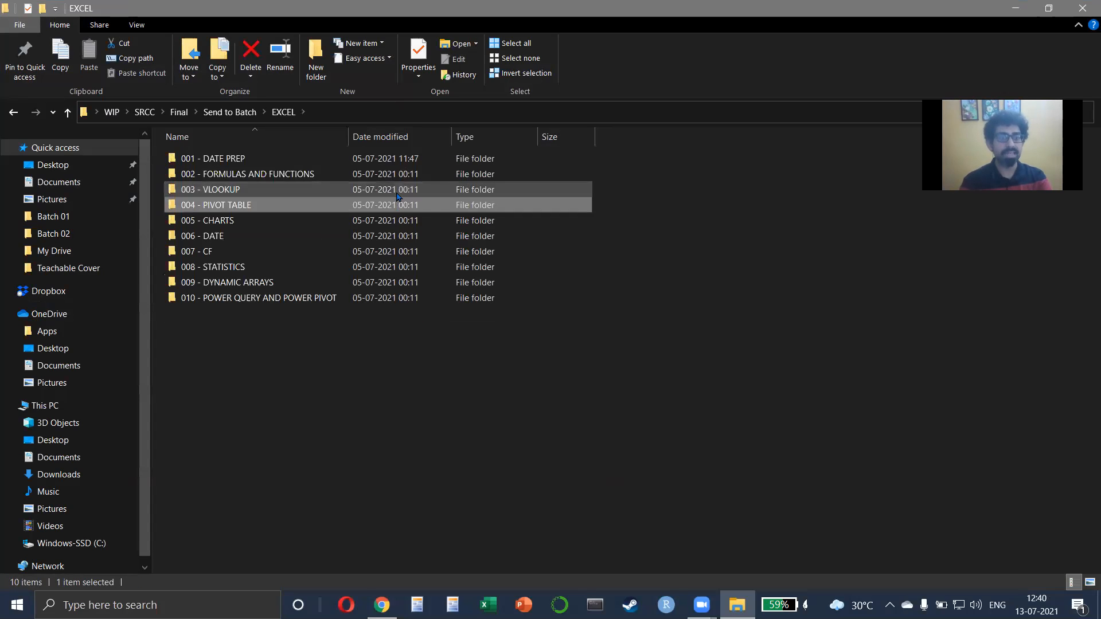
{"action": "key", "text": "BackSpace"}
Open the Batch 01 folder under Files > Week 02 from the Send to Batch folder
{"action": "key", "text": "Down"}
{"action": "key", "text": "Down"}
{"action": "key", "text": "Up"}
{"action": "key", "text": "Return"}
{"action": "key", "text": "Down"}
{"action": "key", "text": "Return"}
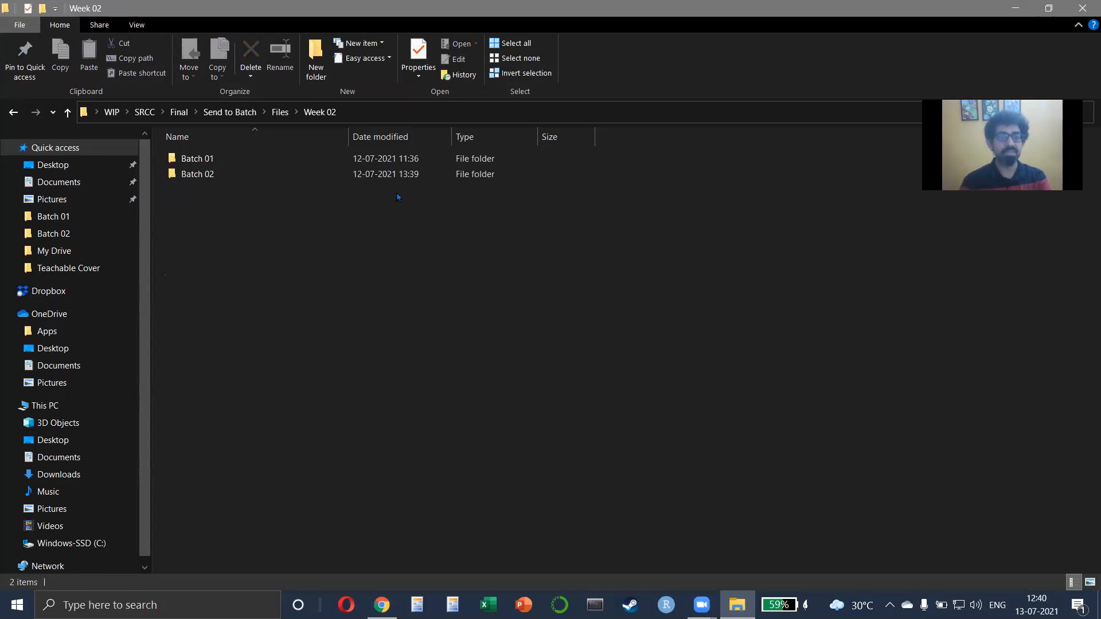
{"action": "key", "text": "Down"}
{"action": "key", "text": "Up"}
{"action": "key", "text": "Return"}
Open the SRCC.pbix report from the Batch 01 folder in Power BI Desktop
{"action": "key", "text": "Down"}
{"action": "key", "text": "Down"}
{"action": "key", "text": "Up"}
{"action": "key", "text": "Down"}
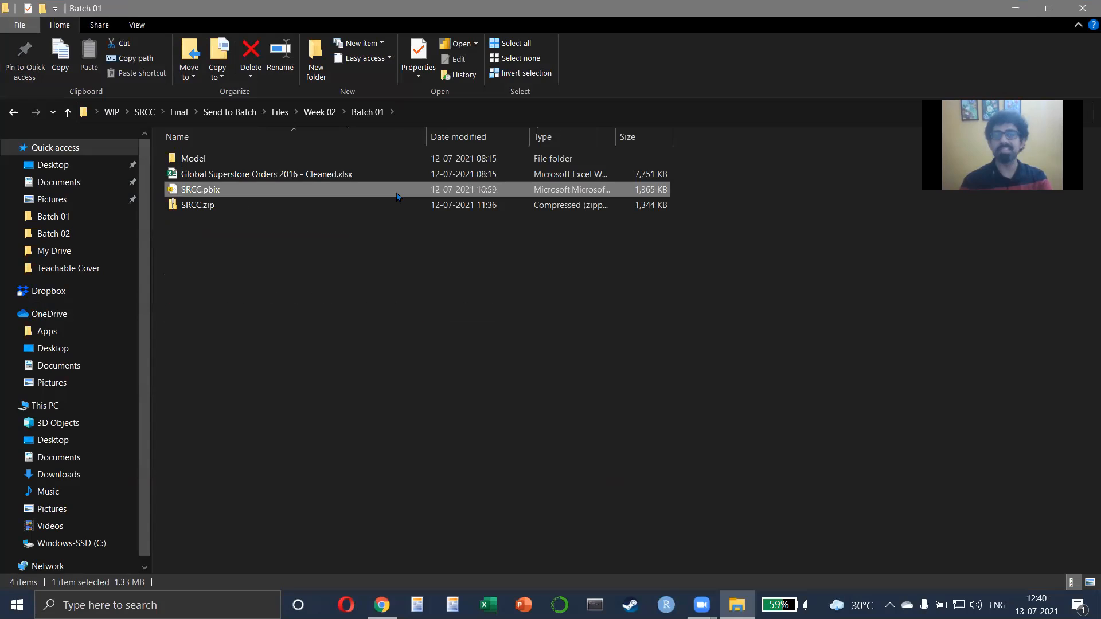
{"action": "double_click", "coordinate": [291, 196]}
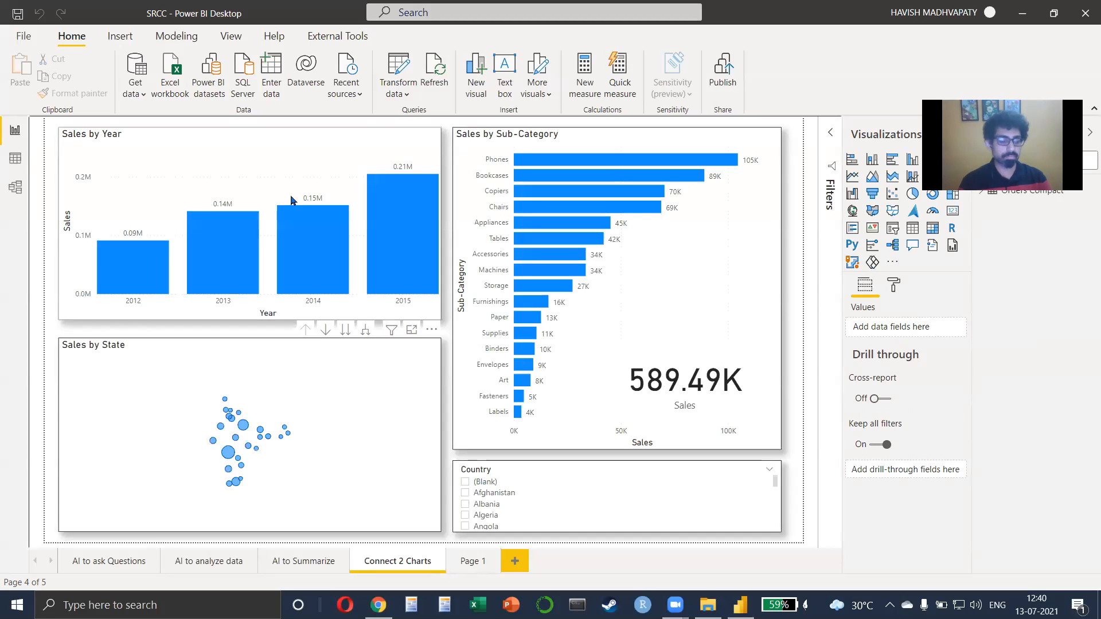
View the AI to ask Questions page and highlight its sample question about sales for each state in India
{"action": "left_click", "coordinate": [125, 567]}
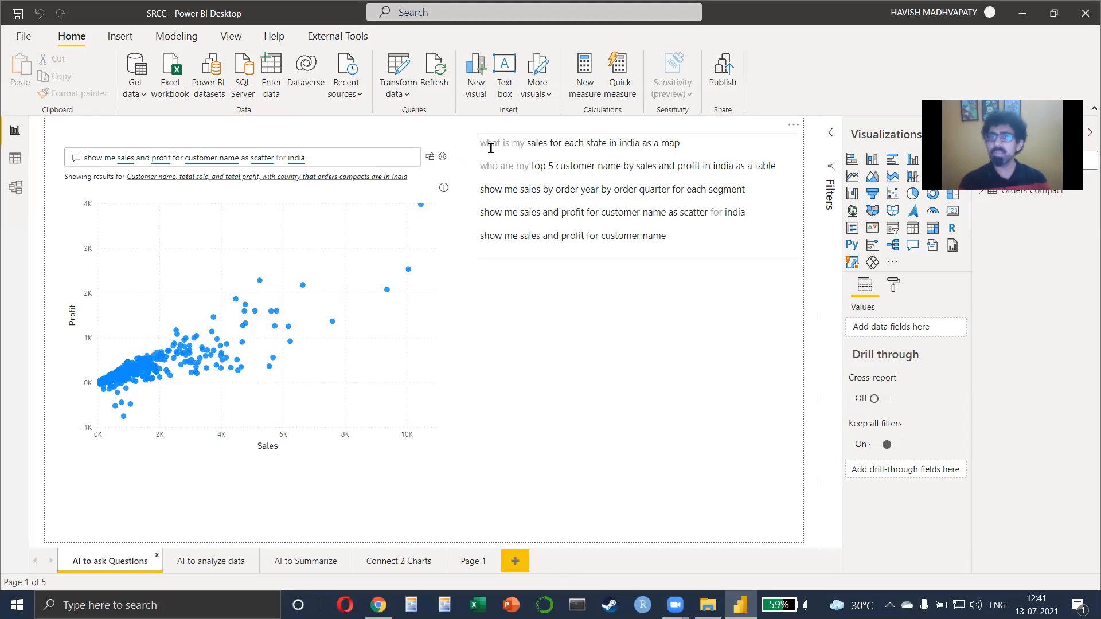
{"action": "left_click_drag", "start_coordinate": [491, 148], "coordinate": [738, 147]}
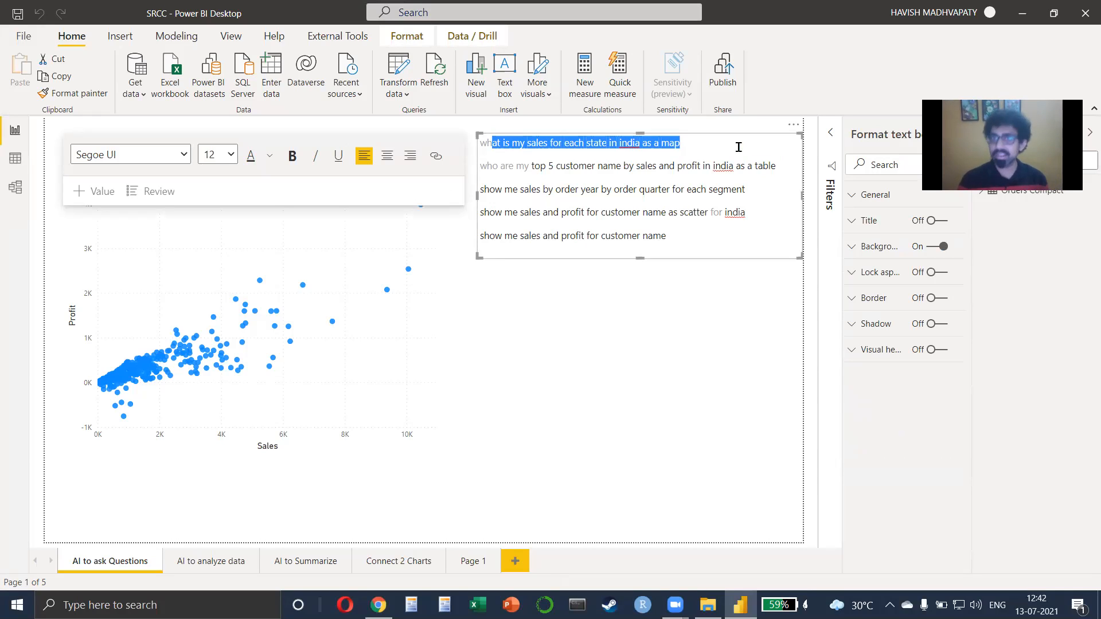
{"action": "left_click", "coordinate": [432, 328]}
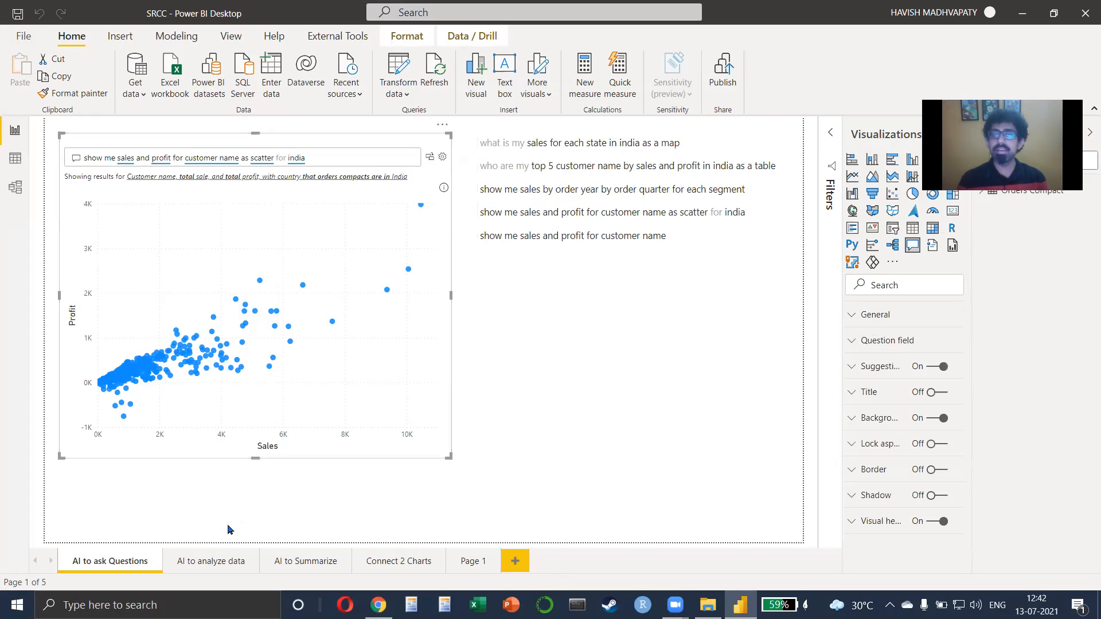
View the AI to analyze data and AI to Summarize pages, and return to the Connect 2 Charts page
{"action": "left_click", "coordinate": [205, 559]}
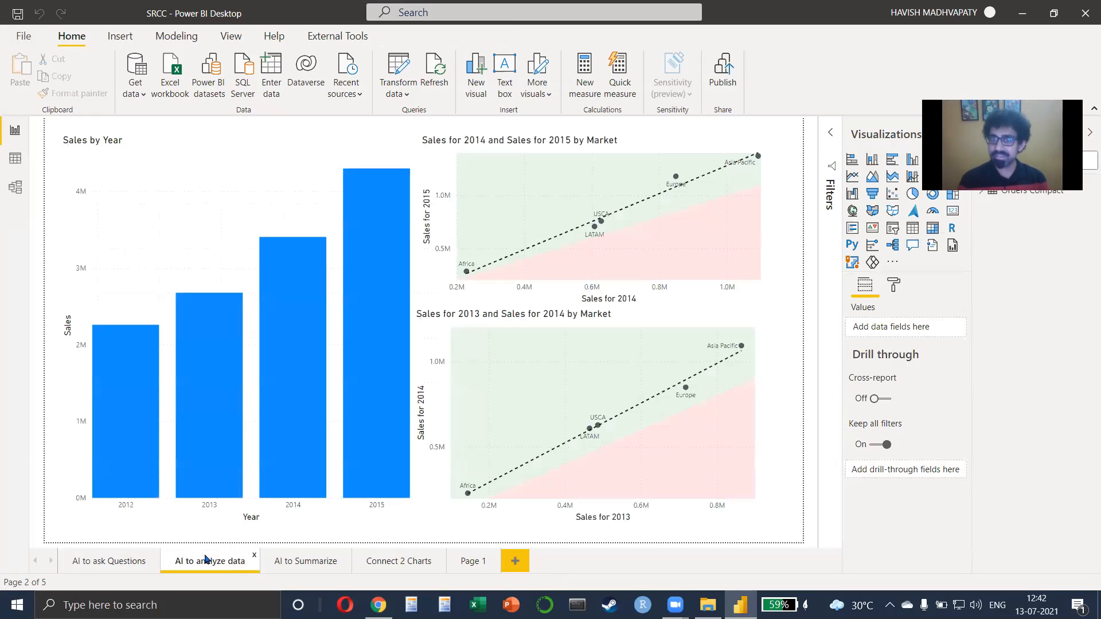
{"action": "left_click", "coordinate": [297, 564]}
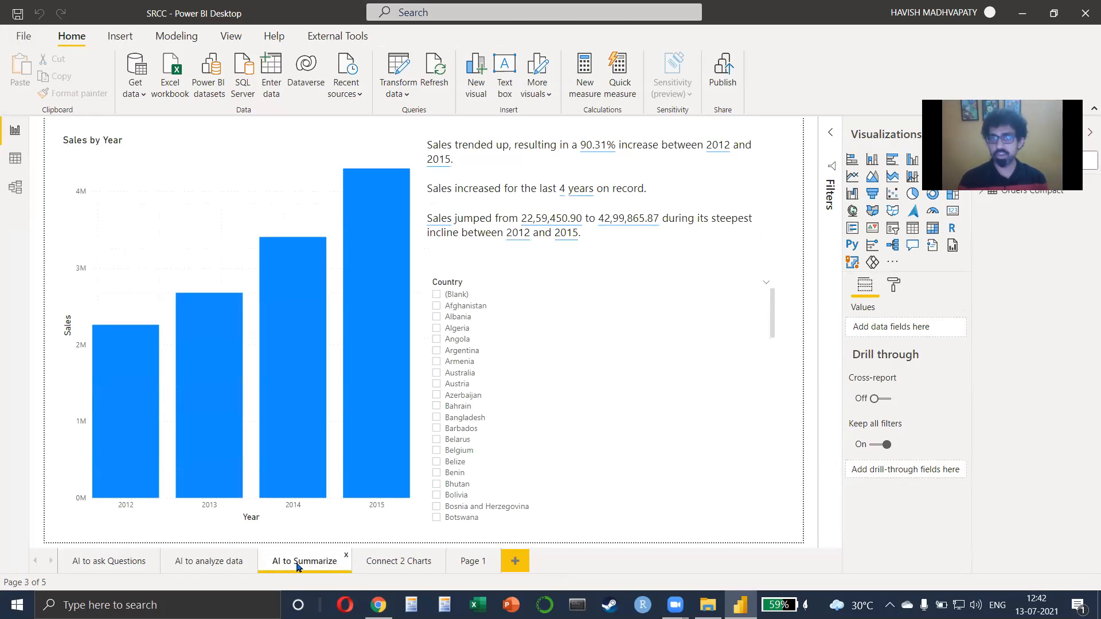
{"action": "left_click", "coordinate": [395, 565]}
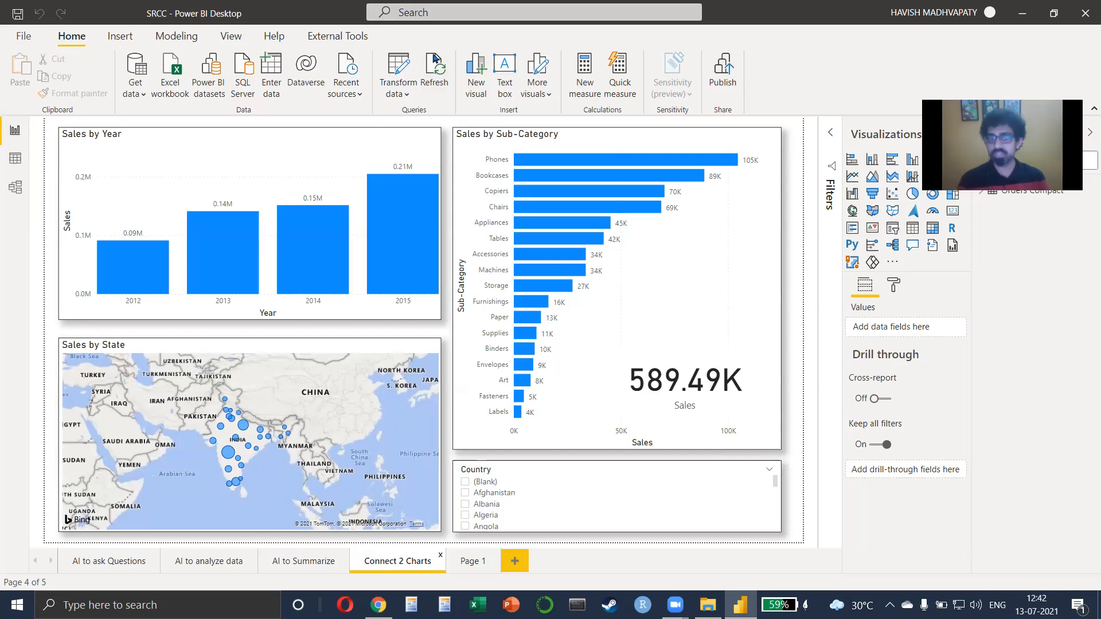
Examine the Sales by Year, Sales by Sub-Category and Sales by State visuals, including the filters on the state map
{"action": "left_click", "coordinate": [326, 135]}
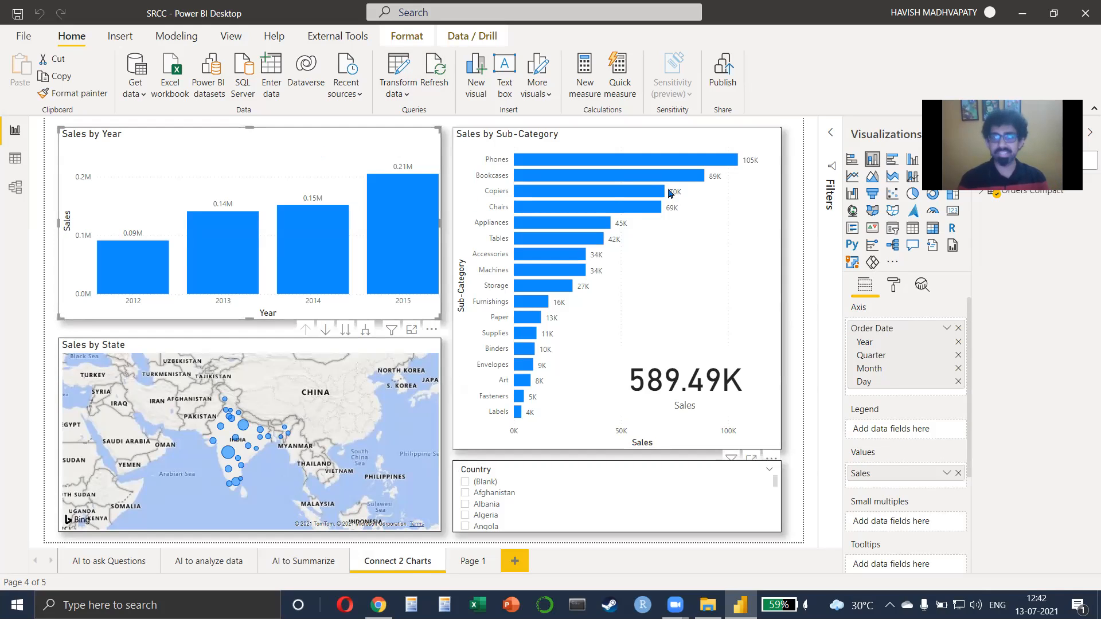
{"action": "left_click", "coordinate": [89, 143]}
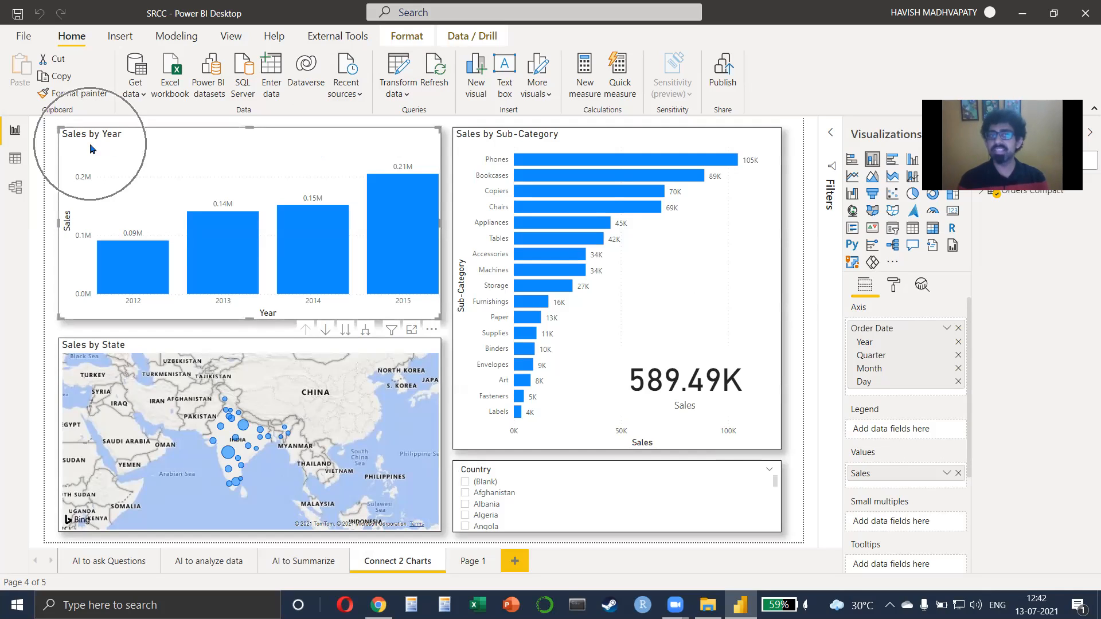
{"action": "left_click", "coordinate": [488, 141]}
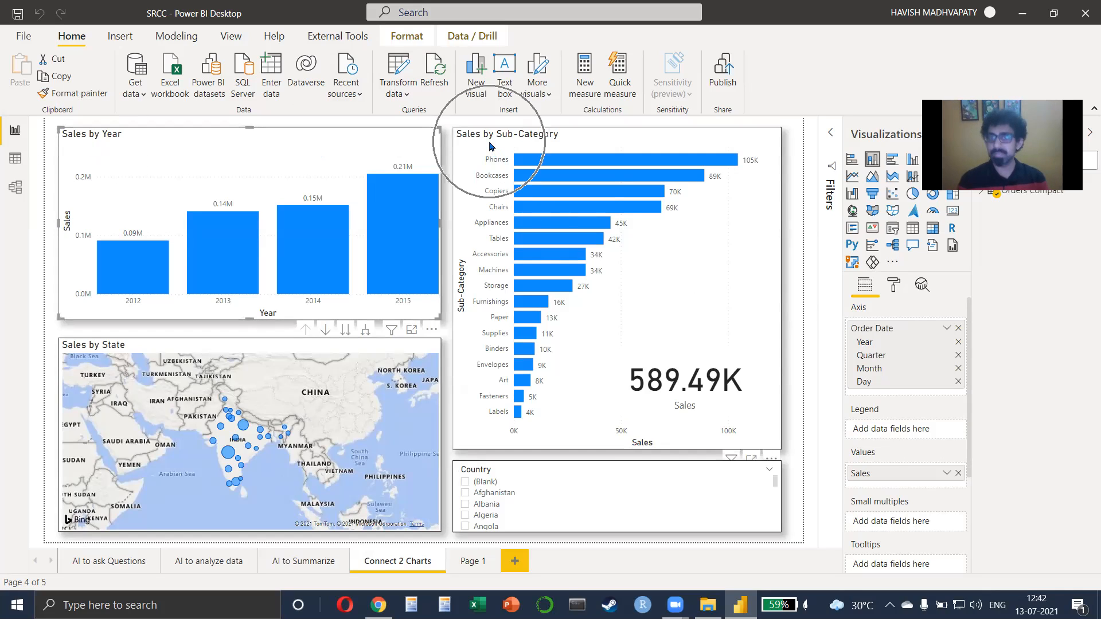
{"action": "left_click", "coordinate": [381, 494]}
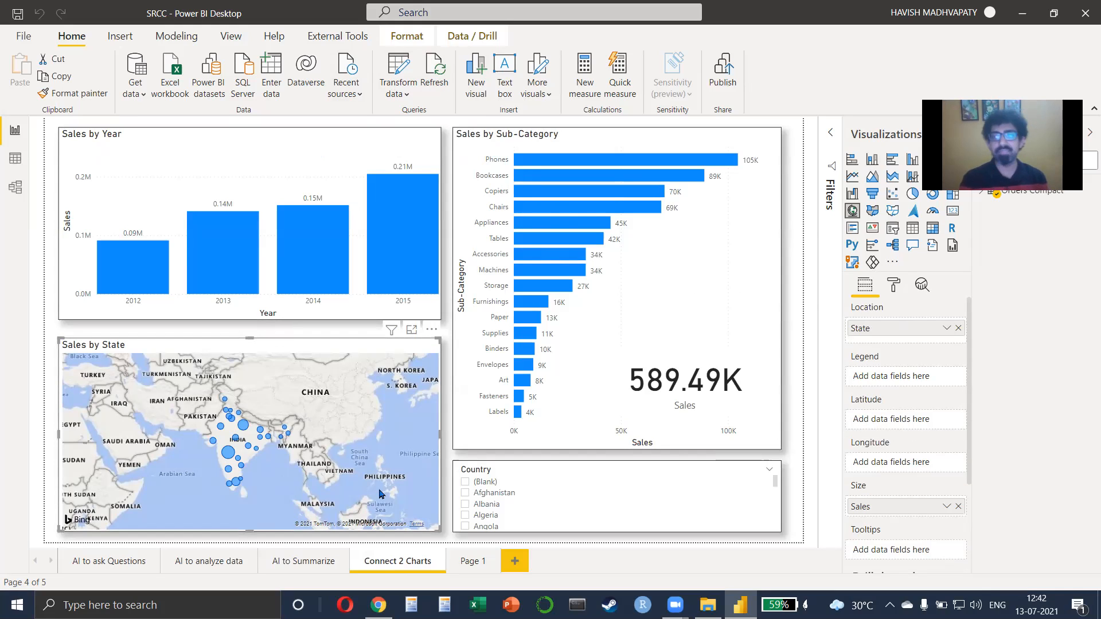
{"action": "left_click", "coordinate": [830, 134]}
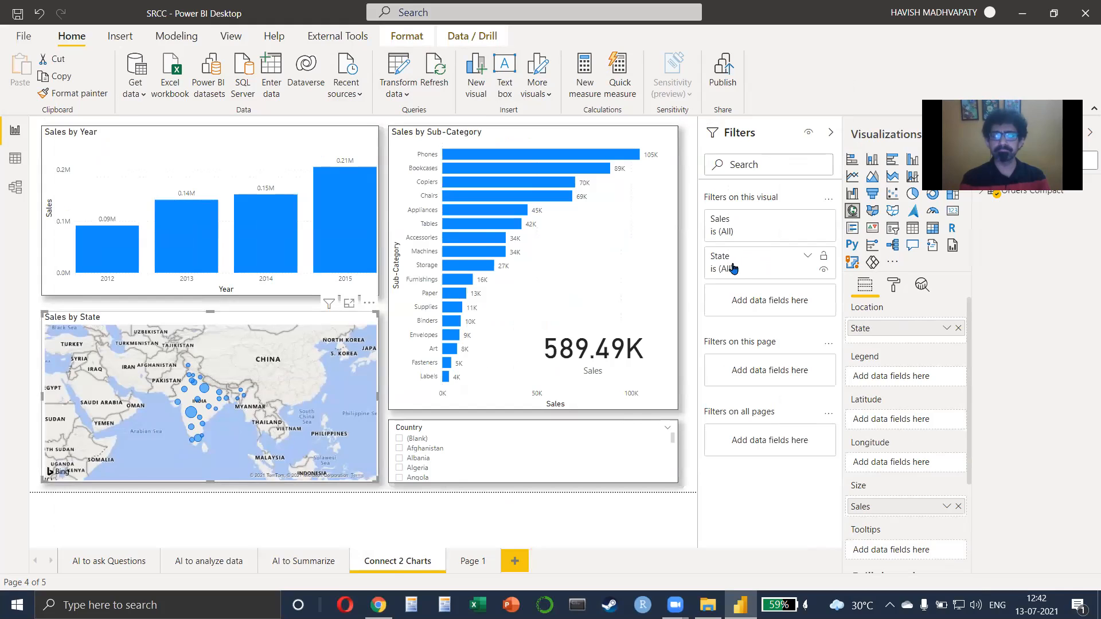
{"action": "left_click", "coordinate": [831, 134]}
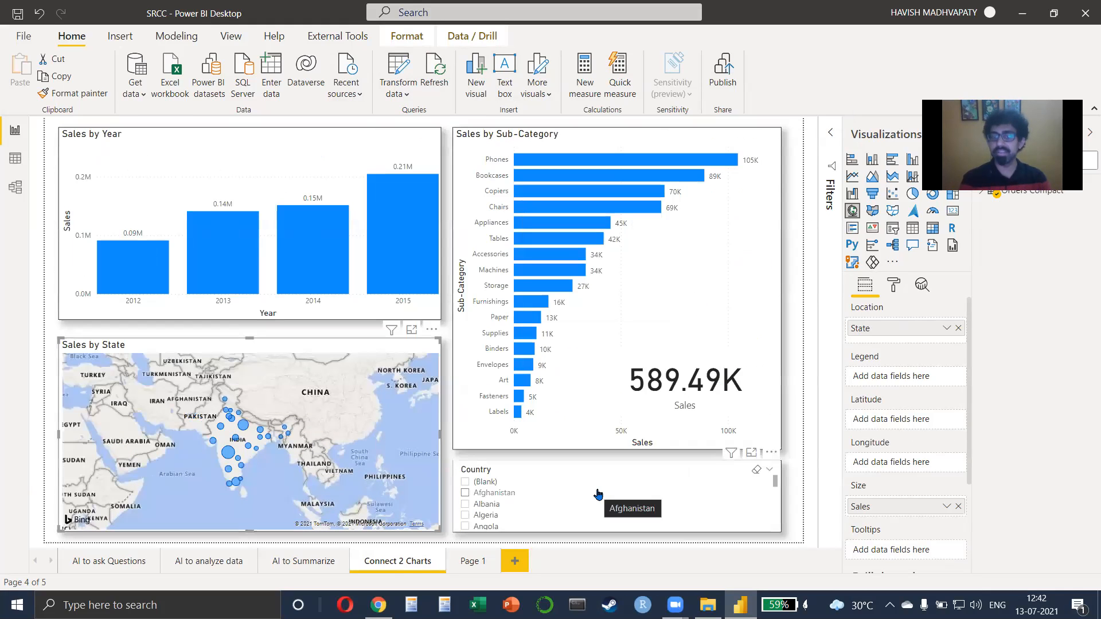
Switch the Country slicer to Hungary, Hong Kong and no country in turn, and return the selection to India
{"action": "left_click", "coordinate": [603, 466]}
{"action": "scroll", "coordinate": [598, 478], "scroll_direction": "down", "scroll_amount": 3}
{"action": "scroll", "coordinate": [598, 480], "scroll_direction": "down", "scroll_amount": 10}
{"action": "scroll", "coordinate": [598, 483], "scroll_direction": "down", "scroll_amount": 2}
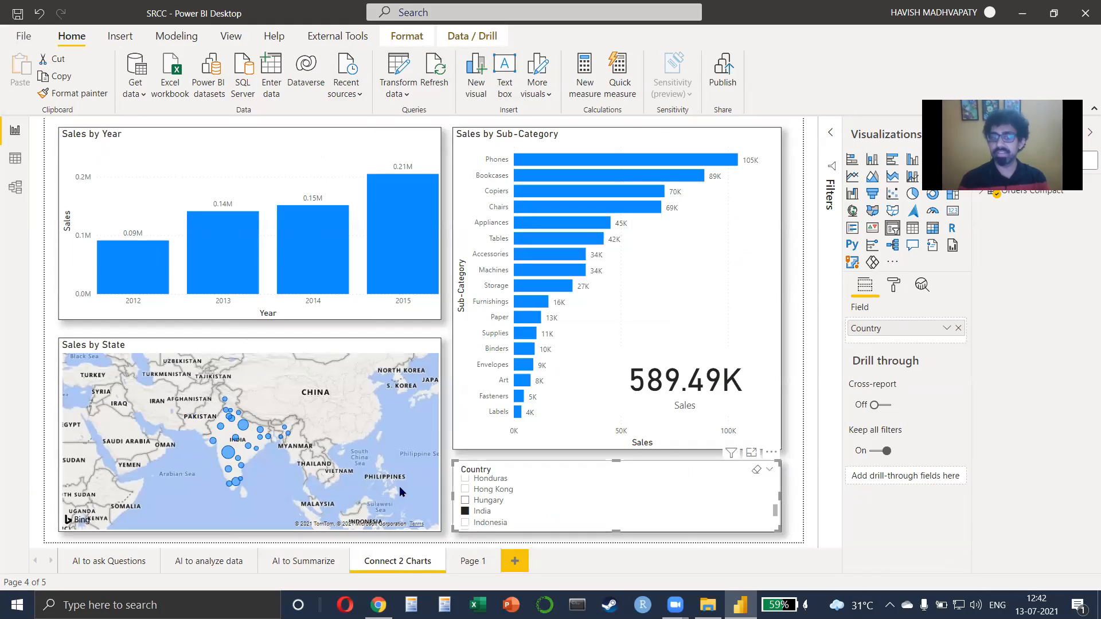
{"action": "left_click", "coordinate": [465, 500]}
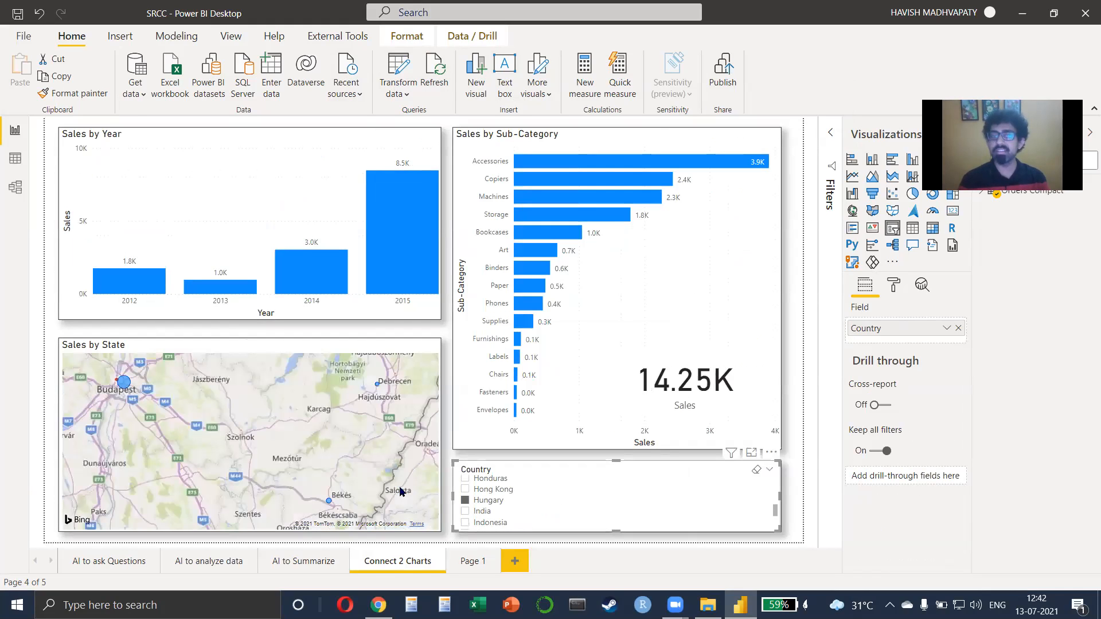
{"action": "left_click", "coordinate": [465, 500]}
{"action": "left_click", "coordinate": [465, 489]}
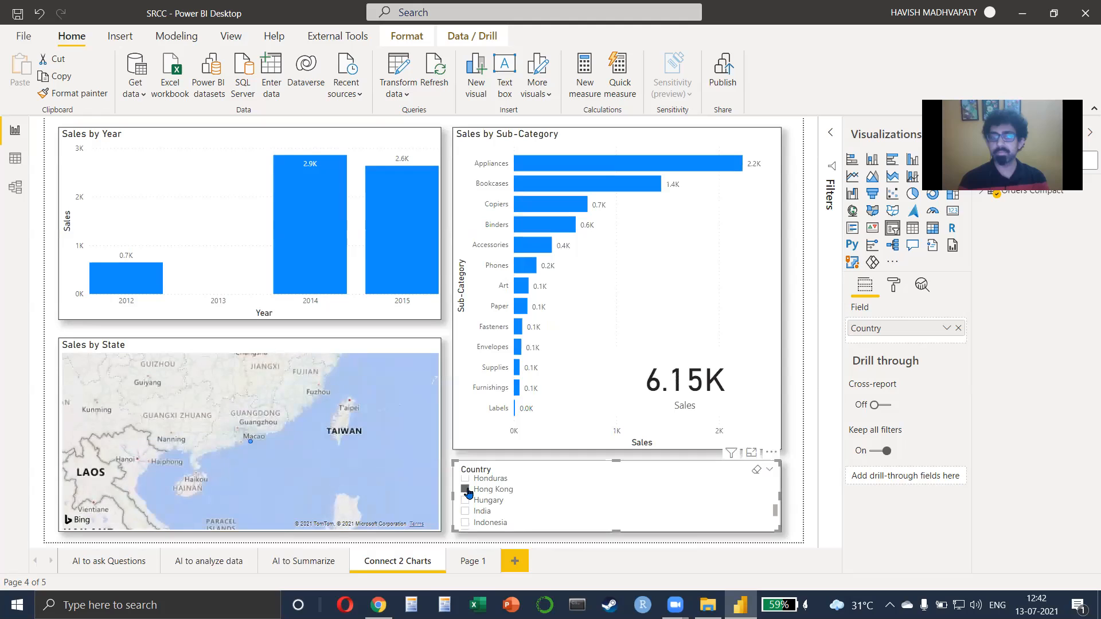
{"action": "left_click", "coordinate": [465, 489]}
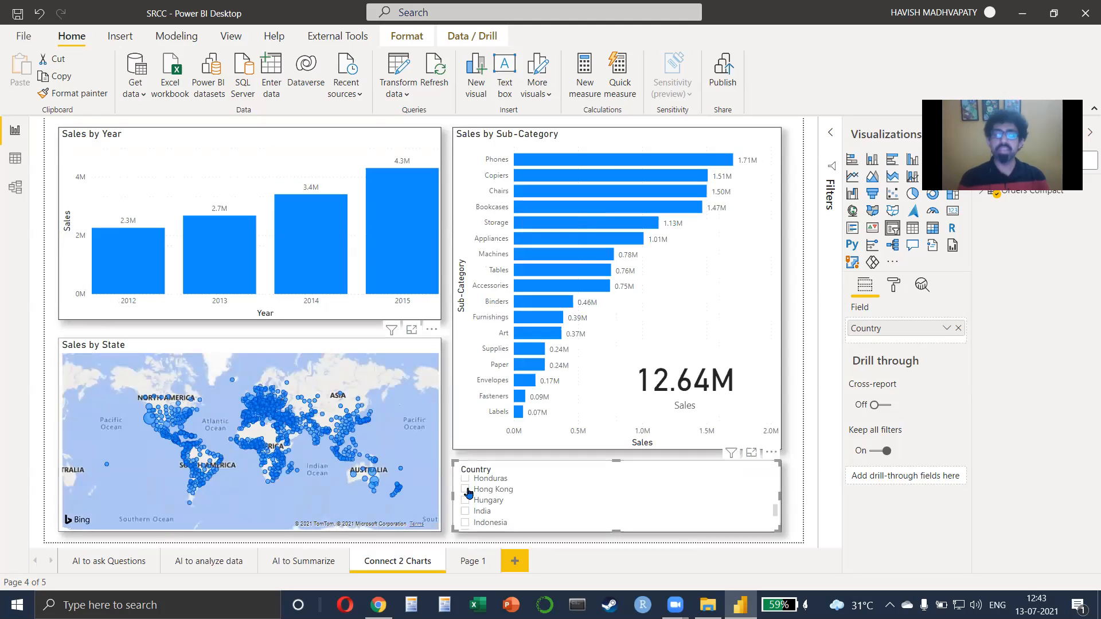
{"action": "left_click", "coordinate": [465, 511]}
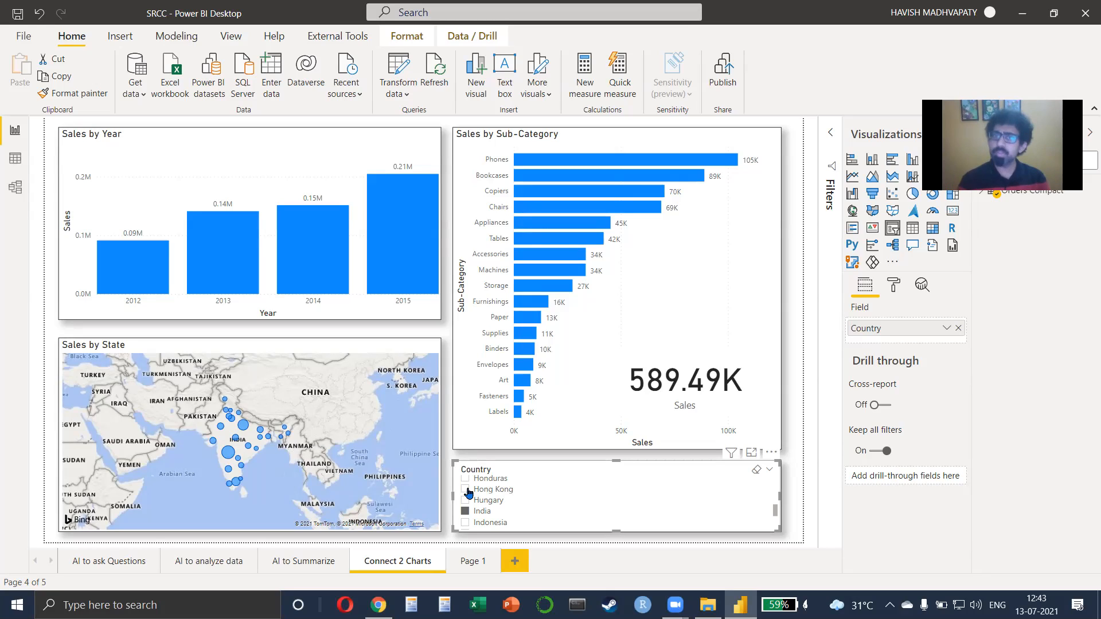
{"action": "left_click", "coordinate": [565, 466]}
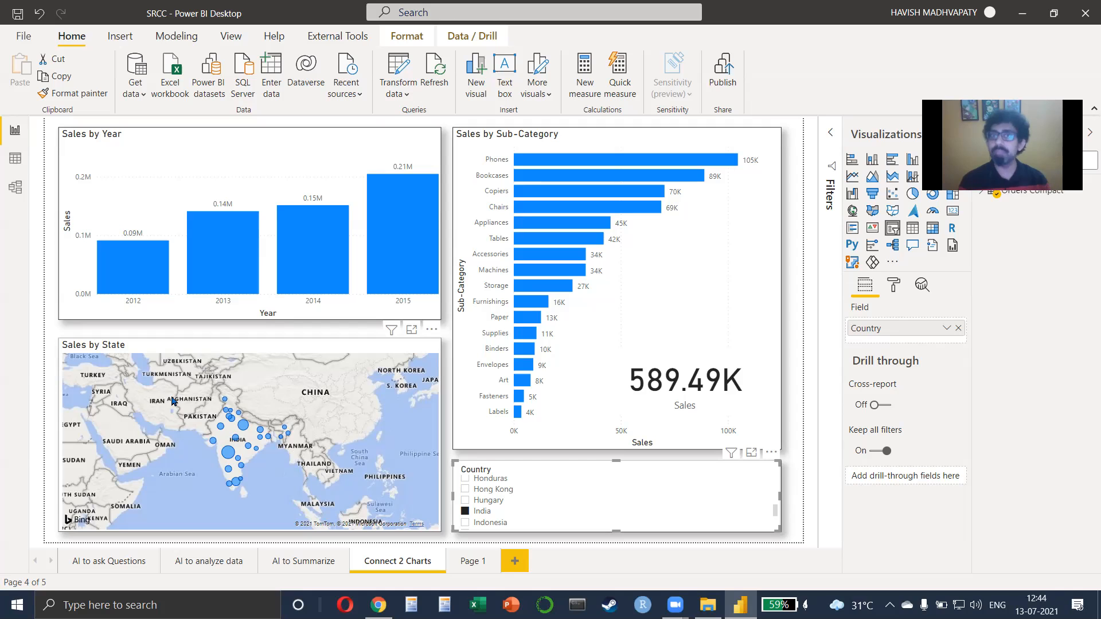
Switch to Chrome and open the mapbox.com website
{"action": "key", "text": "alt+Tab"}
{"action": "key", "text": "alt+Tab"}
{"action": "key", "text": "alt+Tab"}
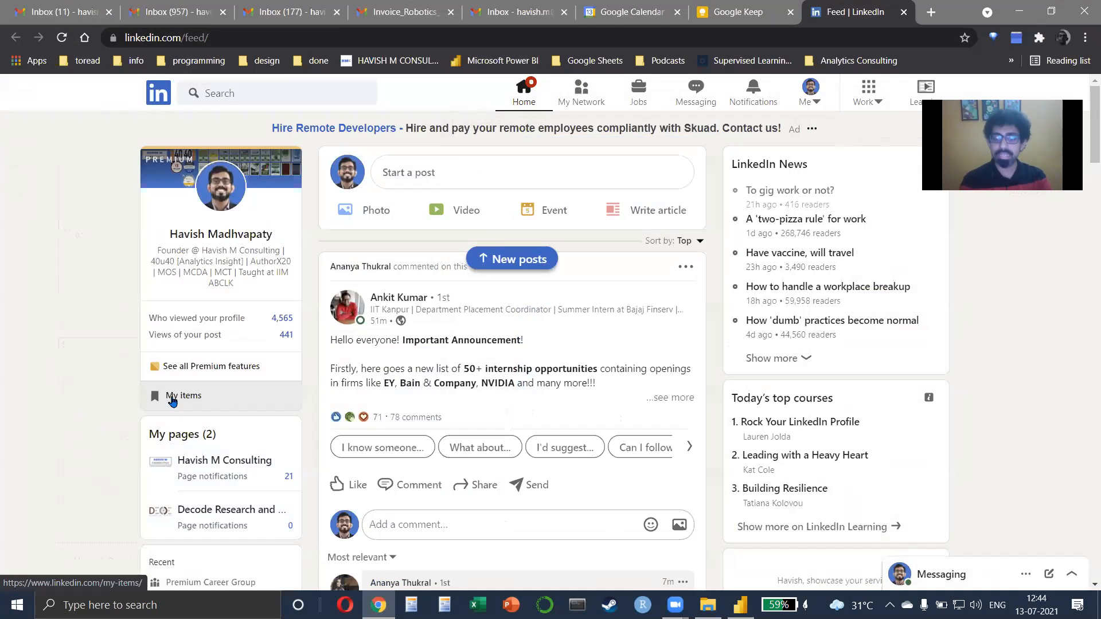
{"action": "key", "text": "ctrl+t"}
{"action": "type", "text": "map"}
{"action": "key", "text": "Return"}
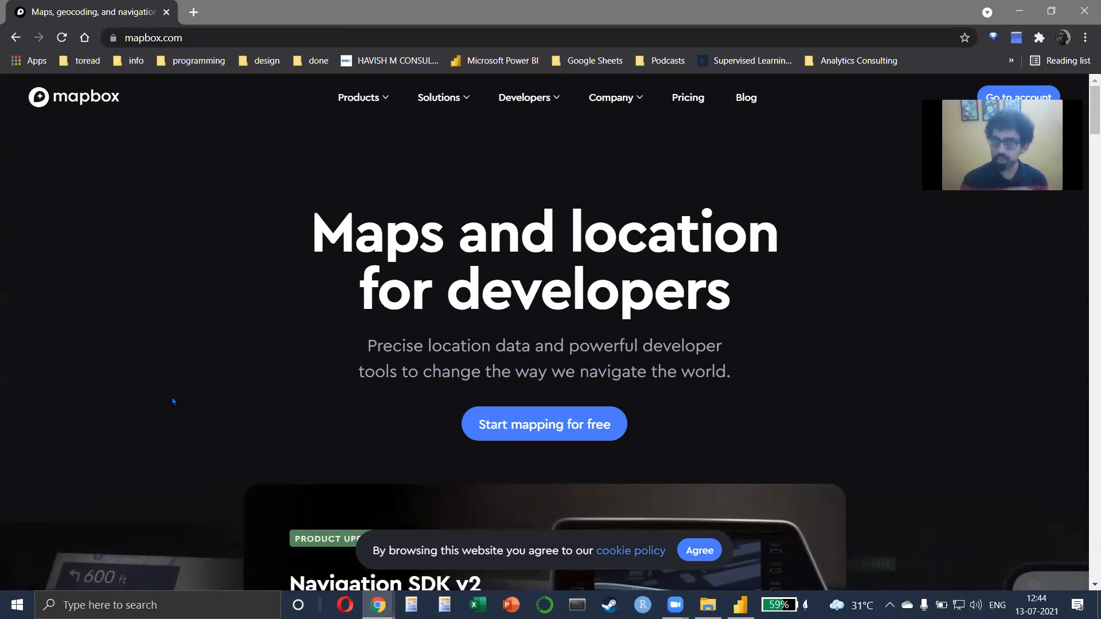
Search Google in a new tab for "power bi show map only 1 country"
{"action": "left_click", "coordinate": [193, 12]}
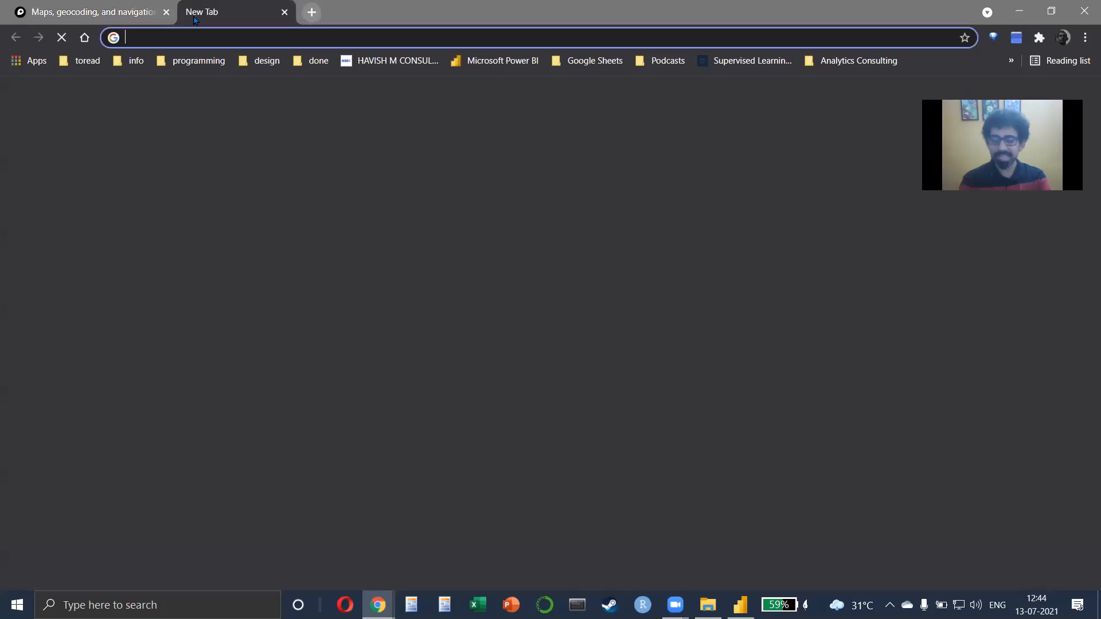
{"action": "type", "text": "power bi"}
{"action": "key", "text": "BackSpace"}
{"action": "key", "text": "BackSpace"}
{"action": "type", "text": "bi show map onl"}
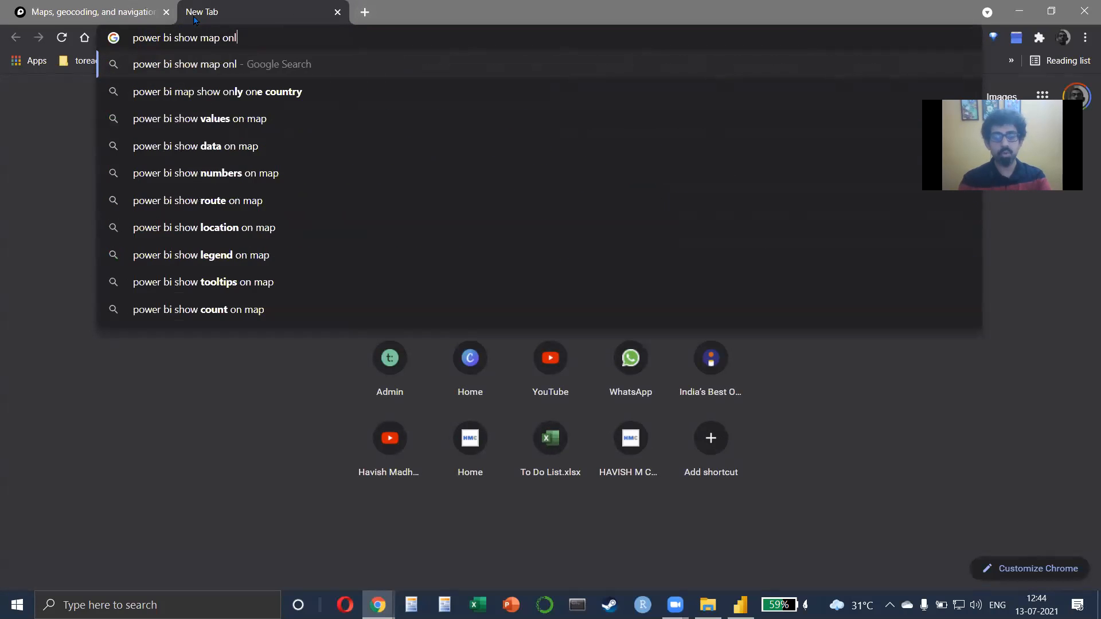
{"action": "type", "text": "y 1 country"}
{"action": "key", "text": "Return"}
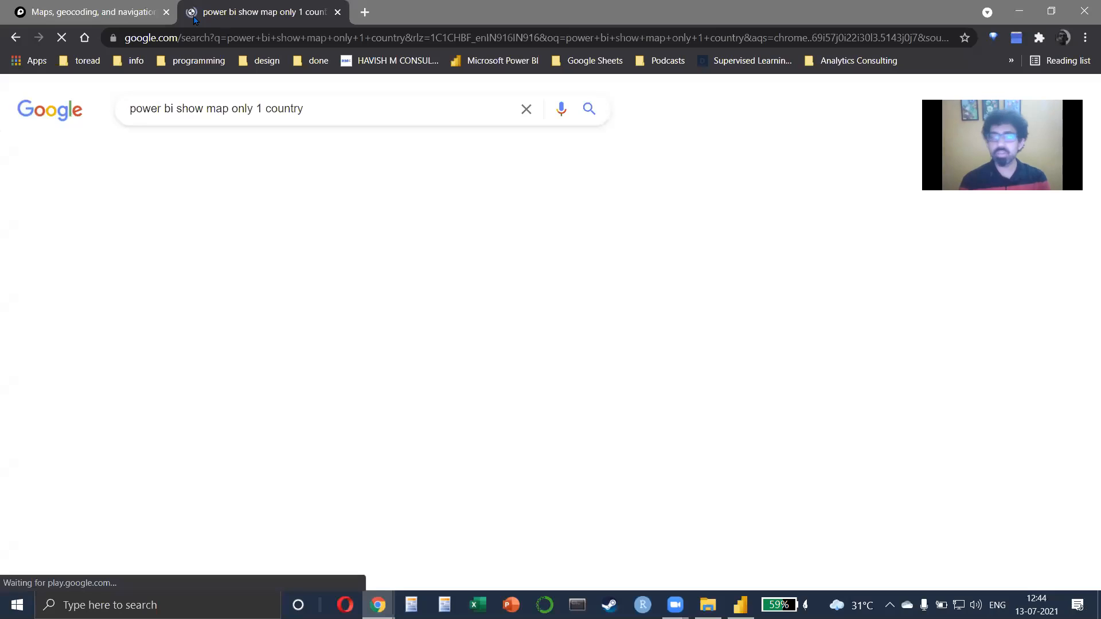
Open the "Show only one country in bing map" community thread and read its accepted solution about the Custom Shape map
{"action": "left_click", "coordinate": [312, 226]}
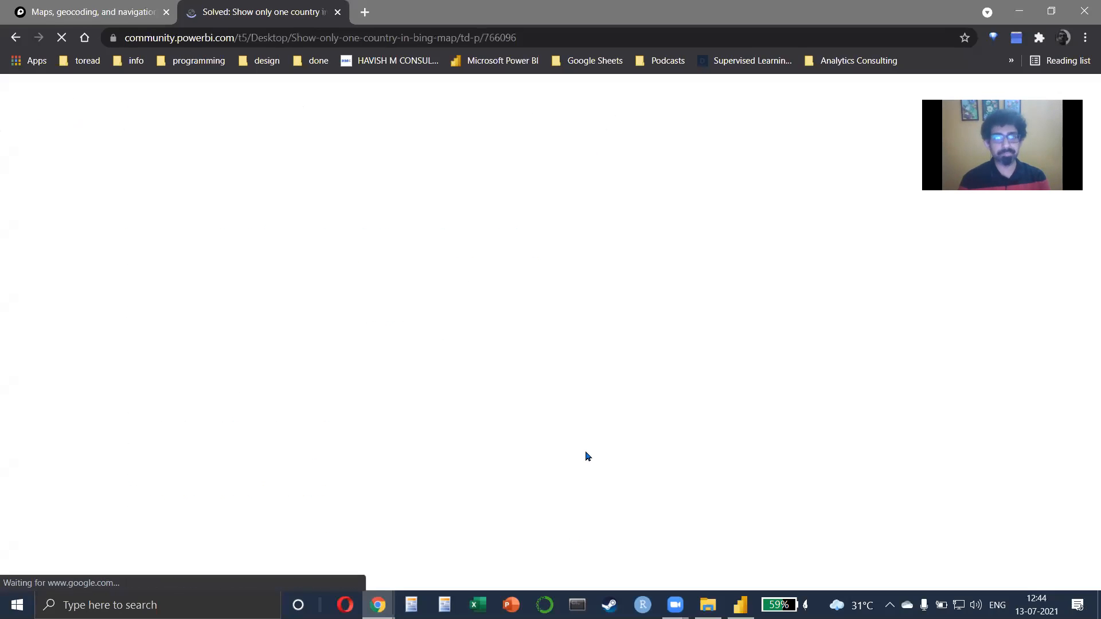
{"action": "scroll", "coordinate": [586, 455], "scroll_direction": "down", "scroll_amount": 4}
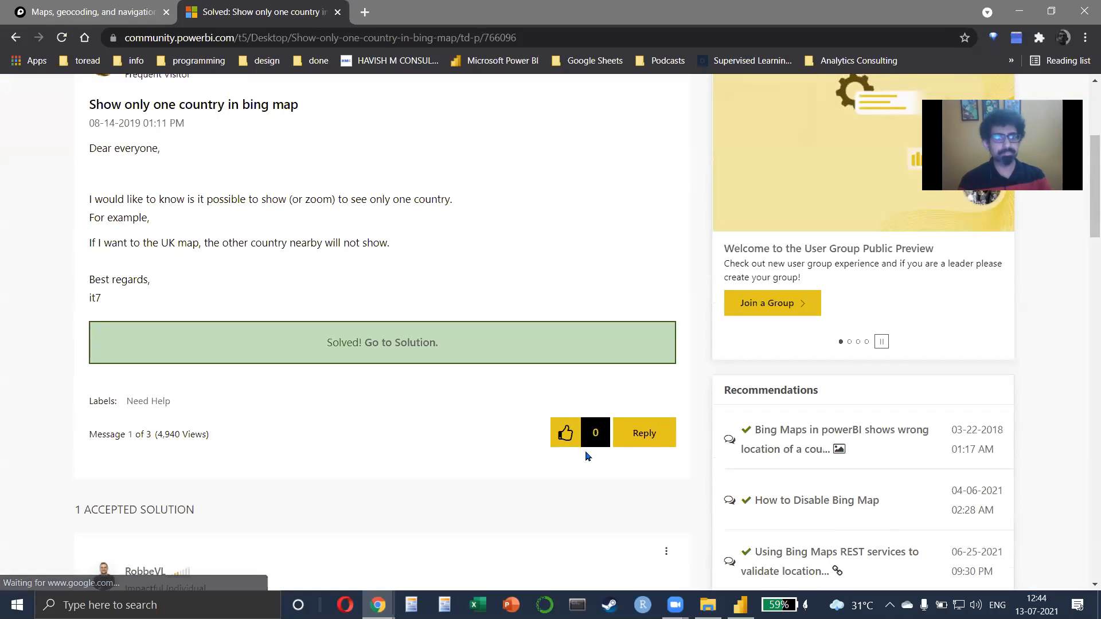
{"action": "left_click", "coordinate": [416, 343]}
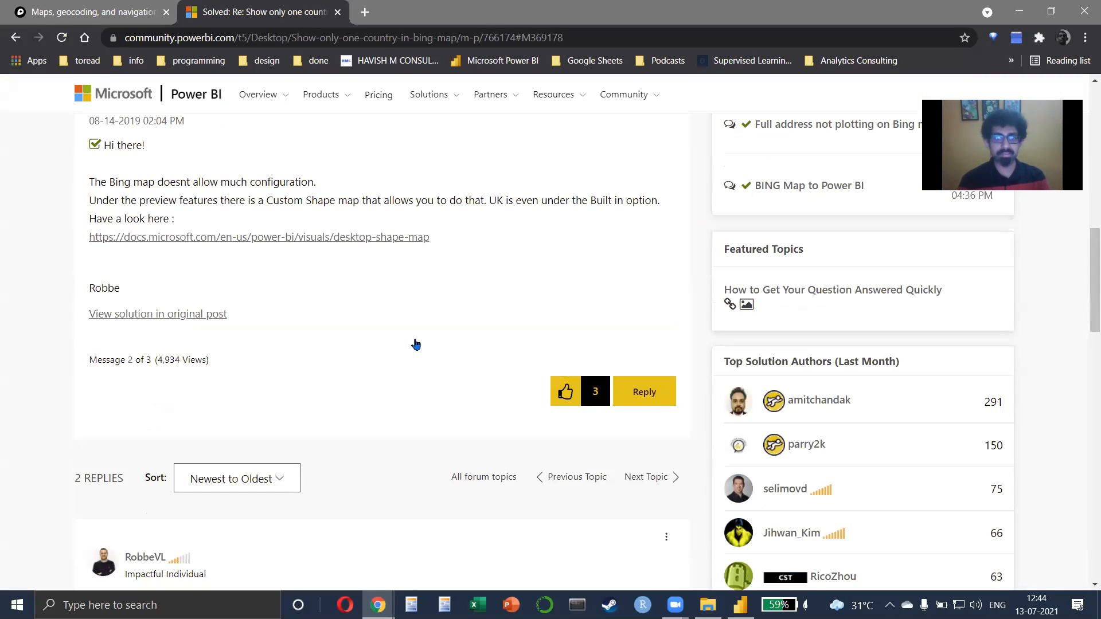
{"action": "left_click_drag", "start_coordinate": [140, 202], "coordinate": [349, 198]}
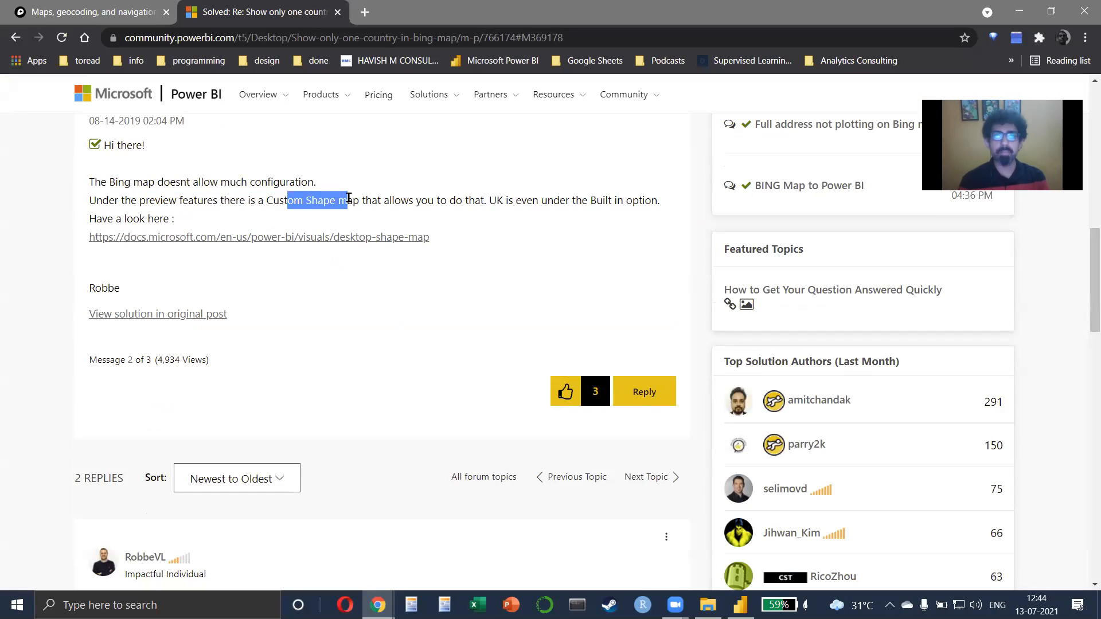
{"action": "scroll", "coordinate": [348, 198], "scroll_direction": "down", "scroll_amount": 3}
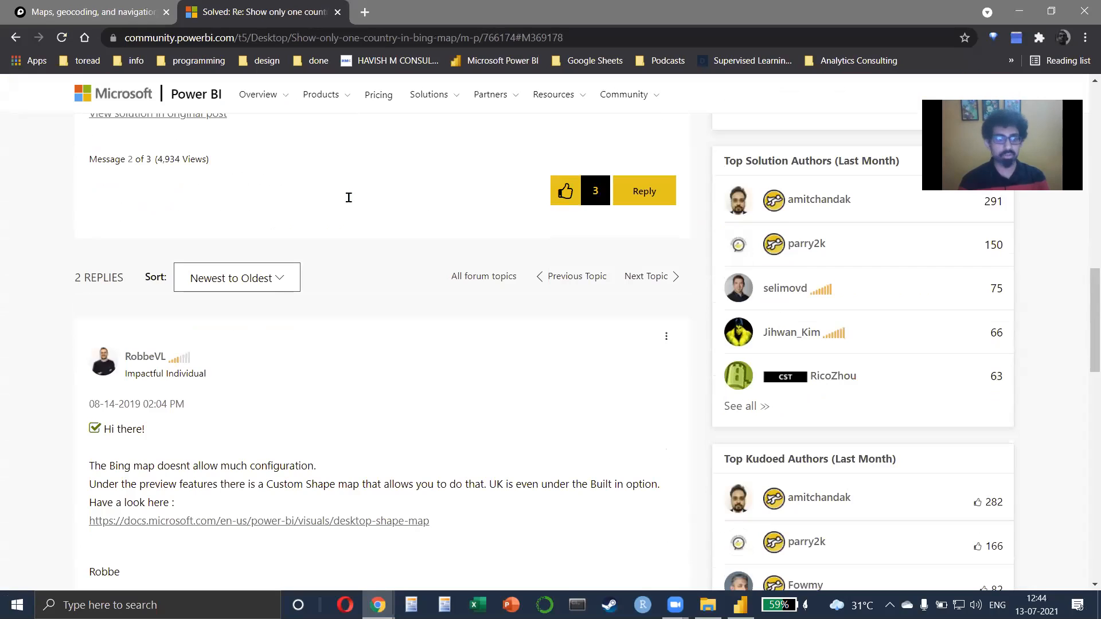
{"action": "scroll", "coordinate": [348, 198], "scroll_direction": "down", "scroll_amount": 2}
Switch back to the SRCC report in Power BI Desktop and set the Country slicer to United States
{"action": "key", "text": "alt+Tab"}
{"action": "key", "text": "alt+Tab"}
{"action": "key", "text": "Tab"}
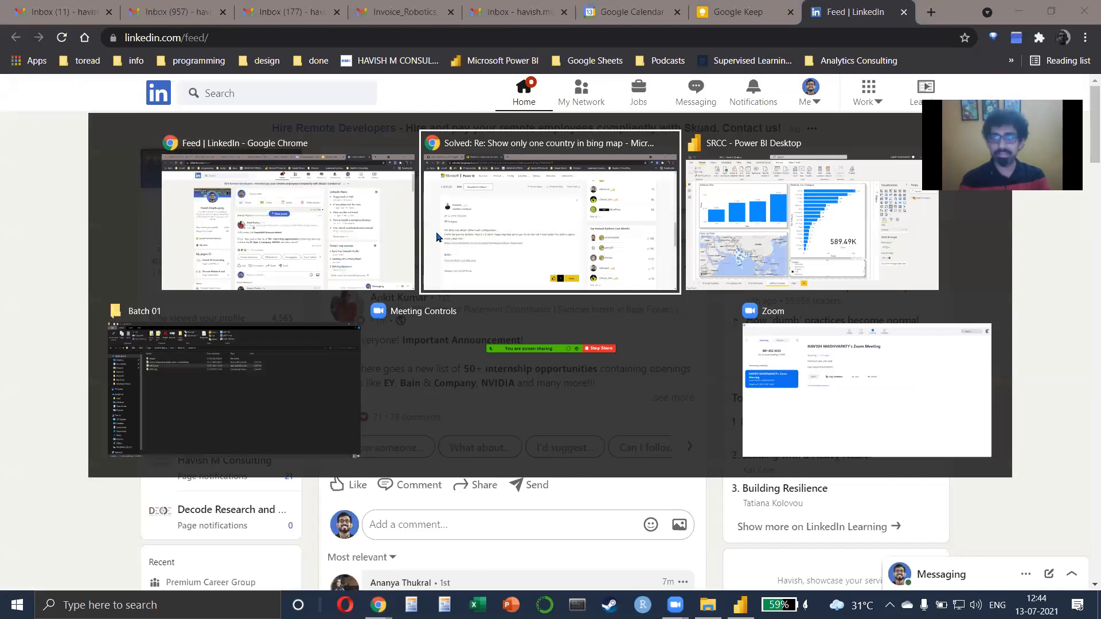
{"action": "left_click", "coordinate": [348, 356]}
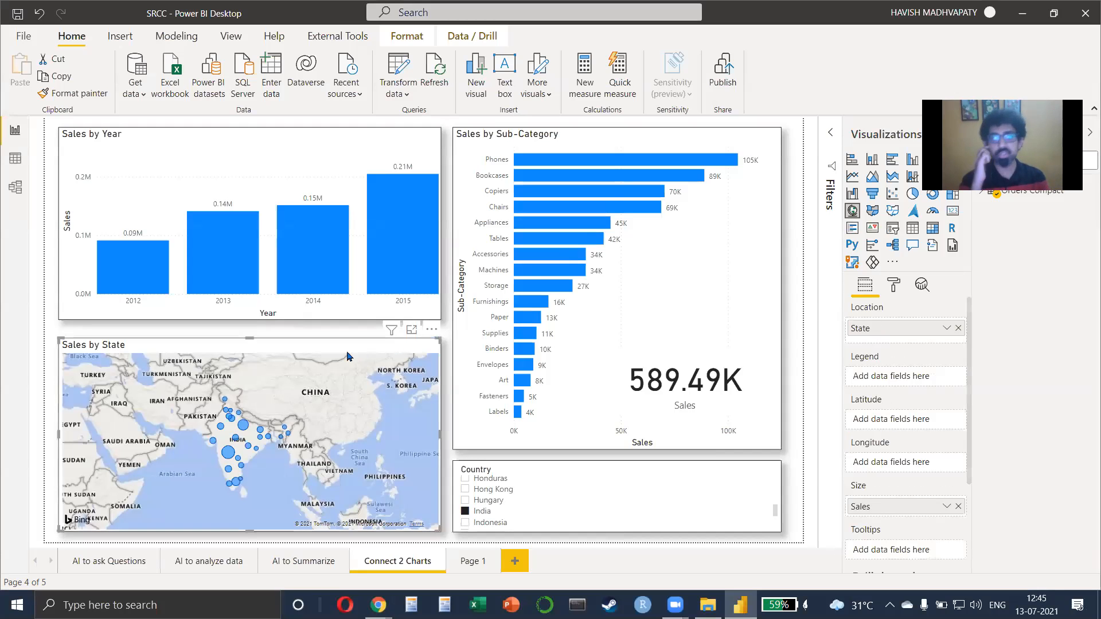
{"action": "scroll", "coordinate": [525, 491], "scroll_direction": "down", "scroll_amount": 10}
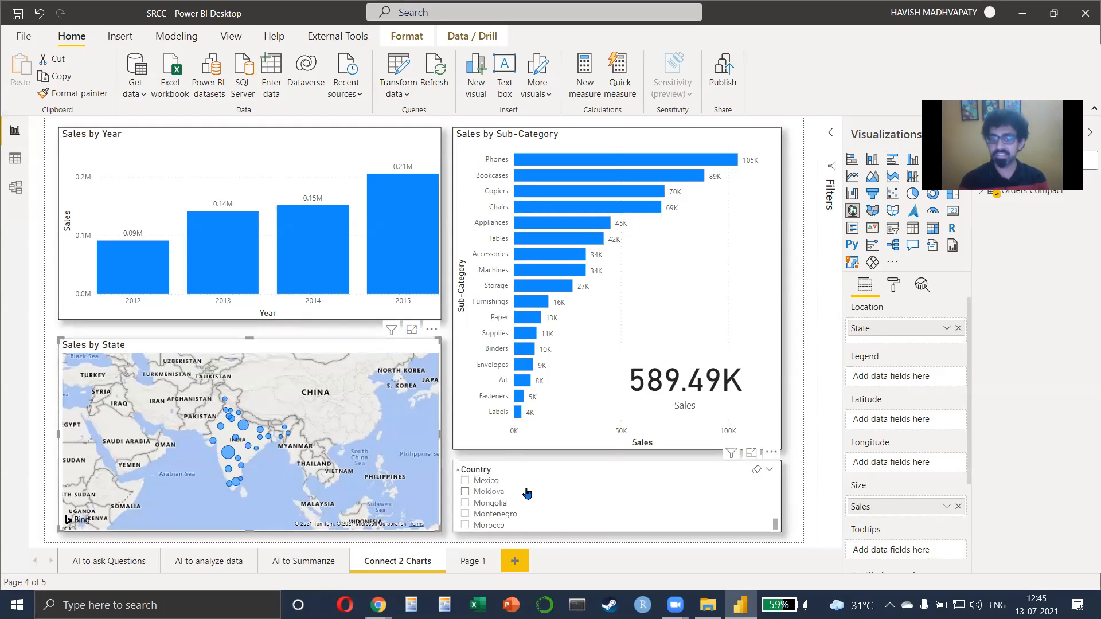
{"action": "scroll", "coordinate": [473, 491], "scroll_direction": "up", "scroll_amount": 4}
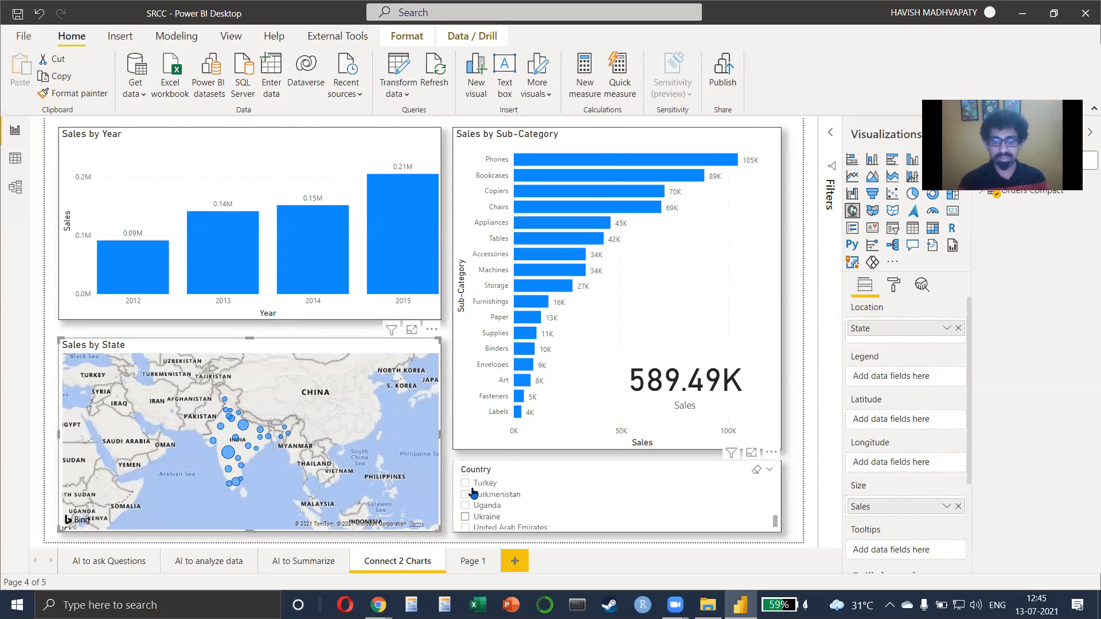
{"action": "scroll", "coordinate": [473, 492], "scroll_direction": "down", "scroll_amount": 3}
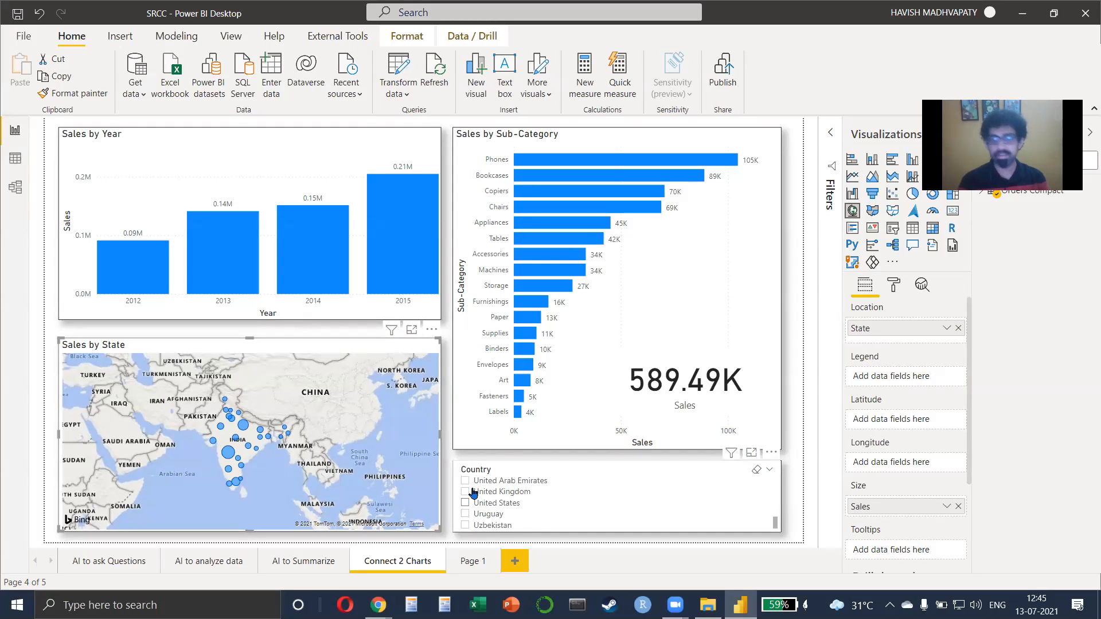
{"action": "left_click", "coordinate": [473, 502]}
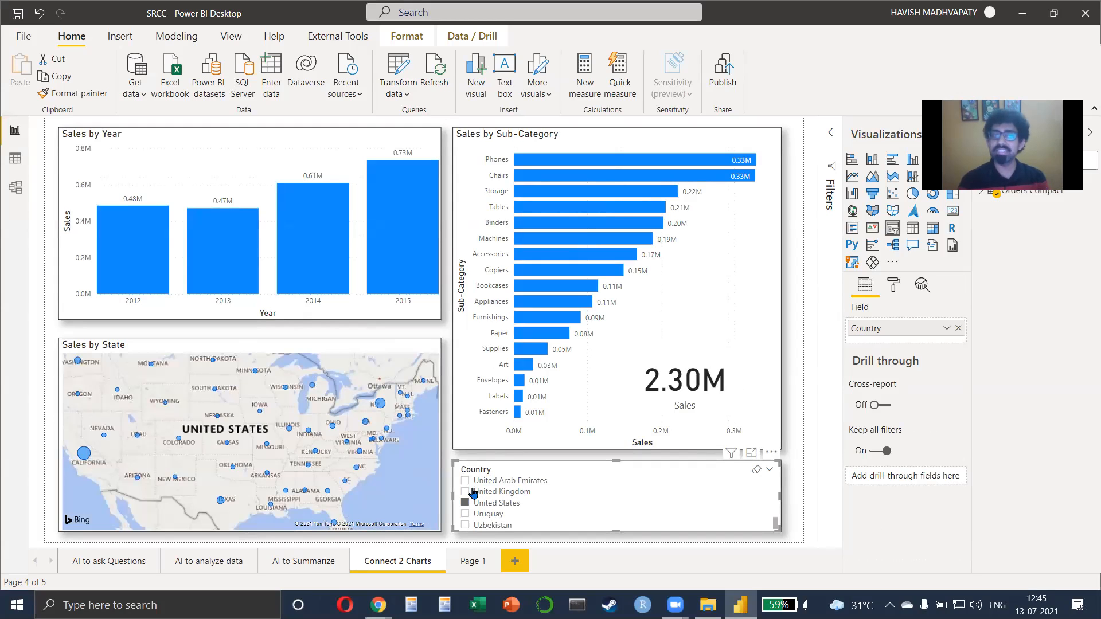
Centre the Sales by State map on the United States and launch the on-screen pen tool by searching for "epi"
{"action": "left_click_drag", "start_coordinate": [304, 368], "coordinate": [336, 395]}
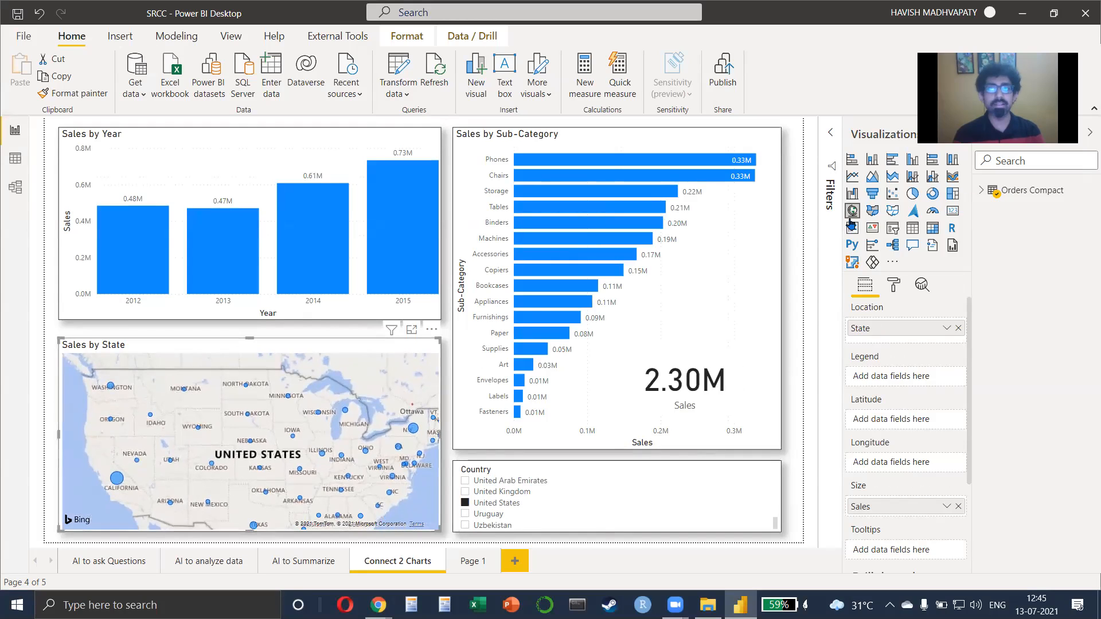
{"action": "type", "text": "epi"}
{"action": "key", "text": "Return"}
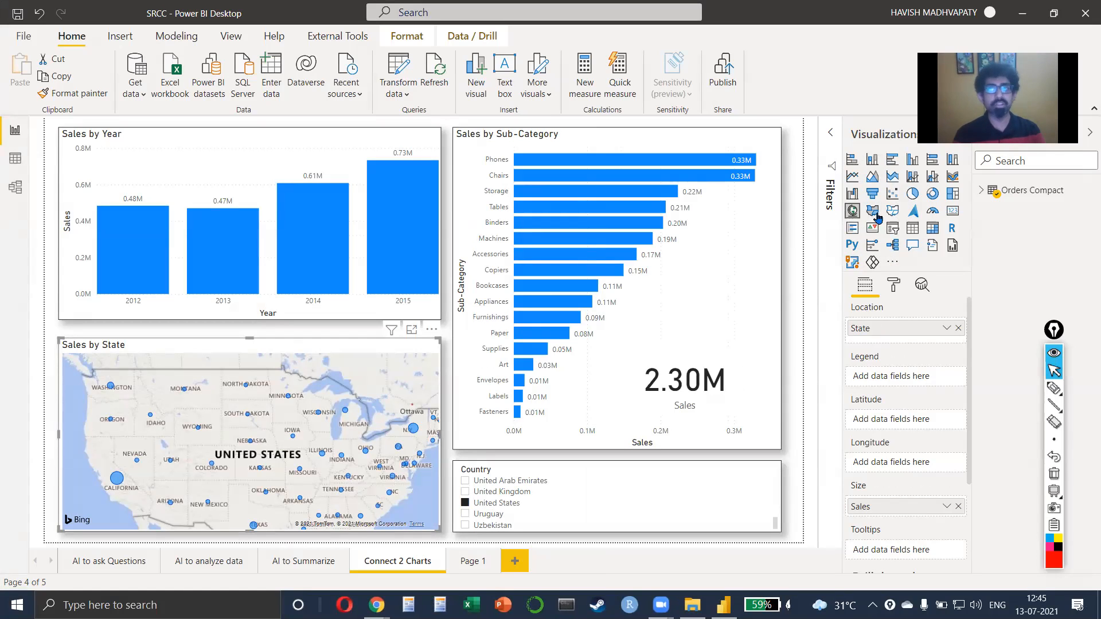
Change the Sales by State visual to a filled map and from that to a shape map
{"action": "left_click", "coordinate": [875, 213]}
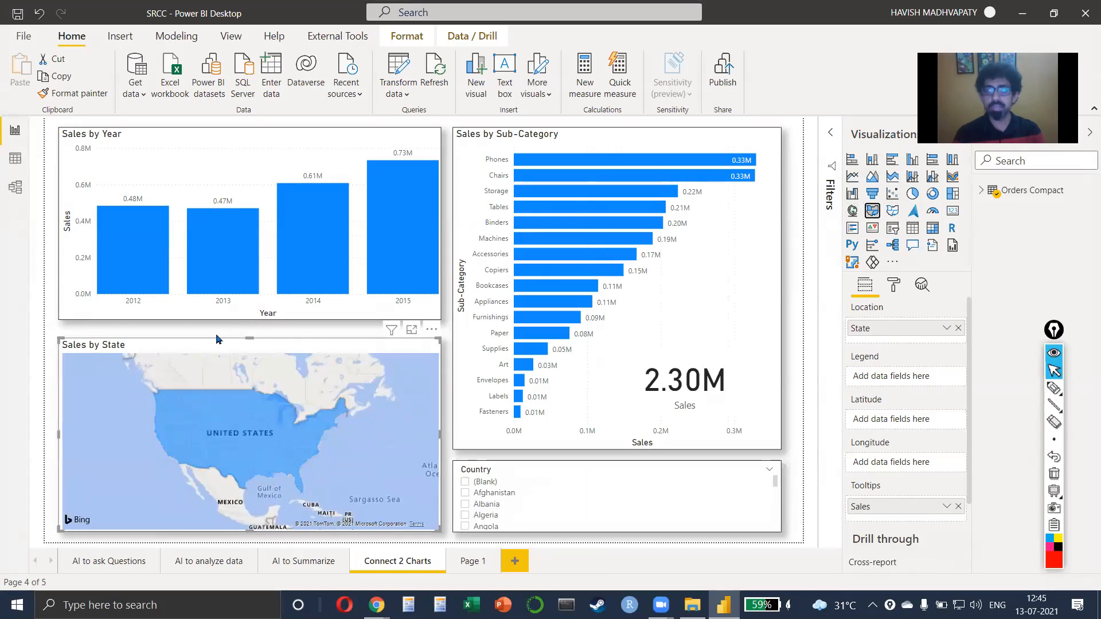
{"action": "left_click_drag", "start_coordinate": [377, 383], "coordinate": [349, 457]}
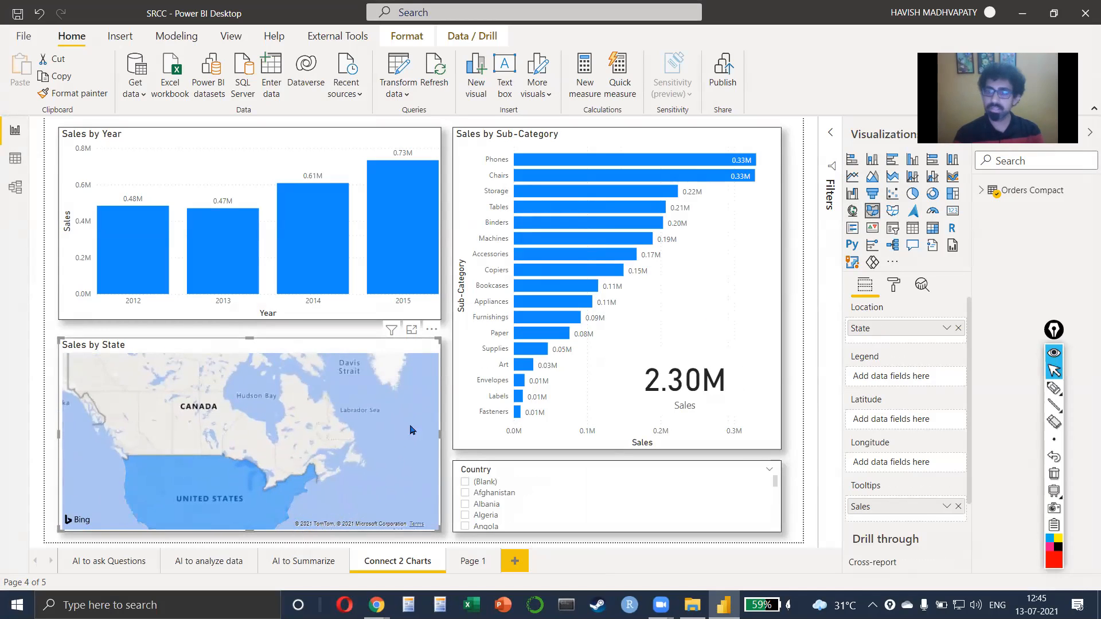
{"action": "left_click", "coordinate": [892, 210]}
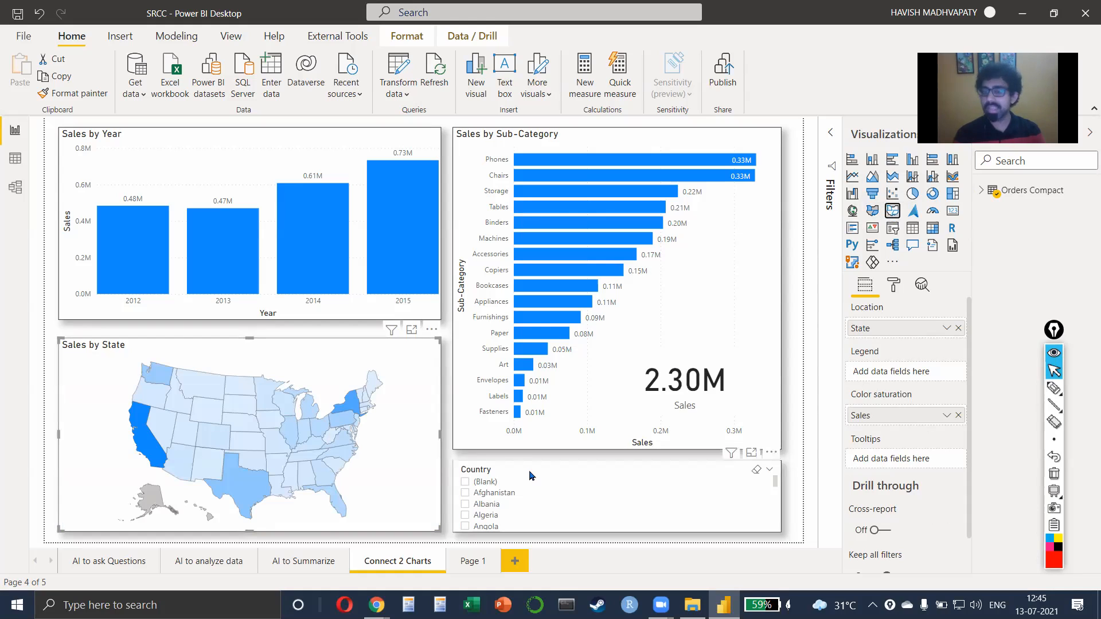
Switch the Country slicer to India, clear the selection, and set it back to United States
{"action": "scroll", "coordinate": [528, 487], "scroll_direction": "down", "scroll_amount": 4}
{"action": "scroll", "coordinate": [528, 487], "scroll_direction": "down", "scroll_amount": 15}
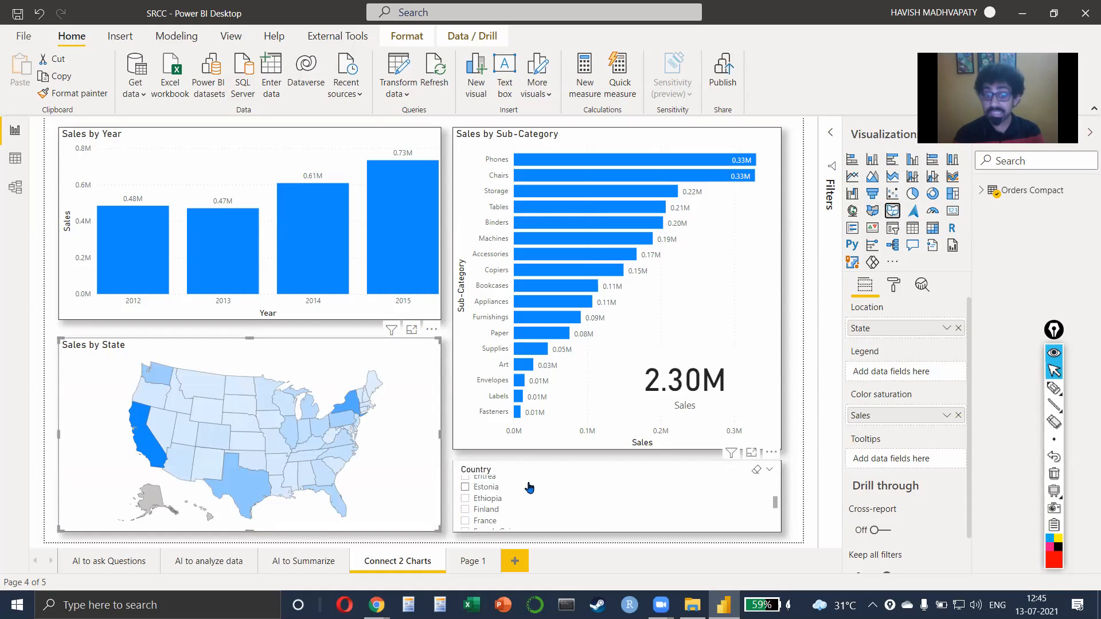
{"action": "scroll", "coordinate": [528, 488], "scroll_direction": "down", "scroll_amount": 4}
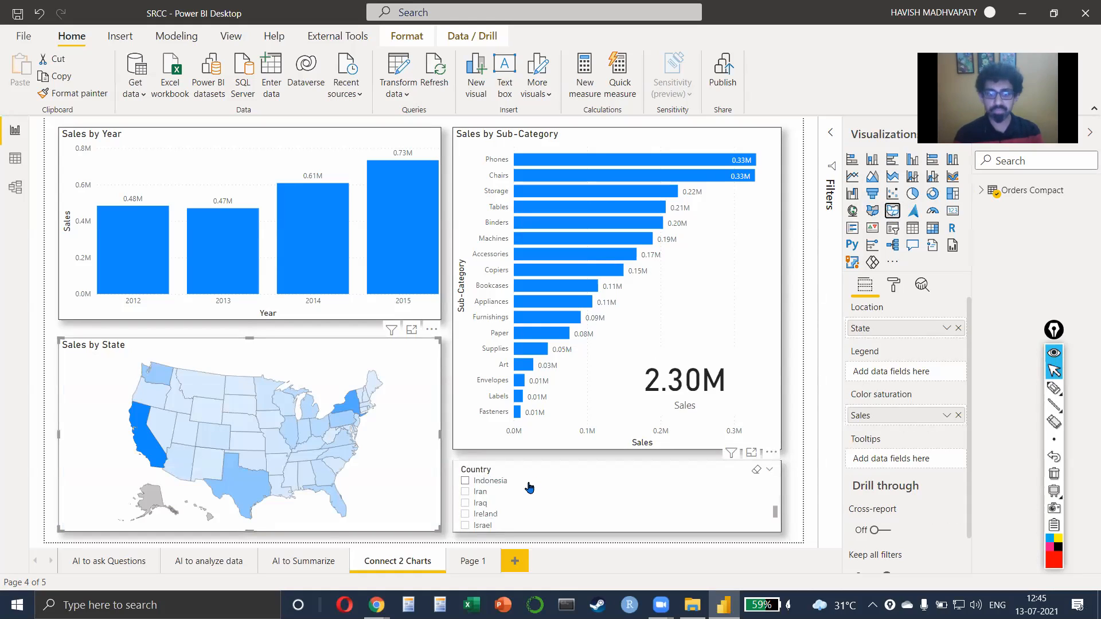
{"action": "scroll", "coordinate": [483, 502], "scroll_direction": "up", "scroll_amount": 1}
{"action": "left_click", "coordinate": [464, 489]}
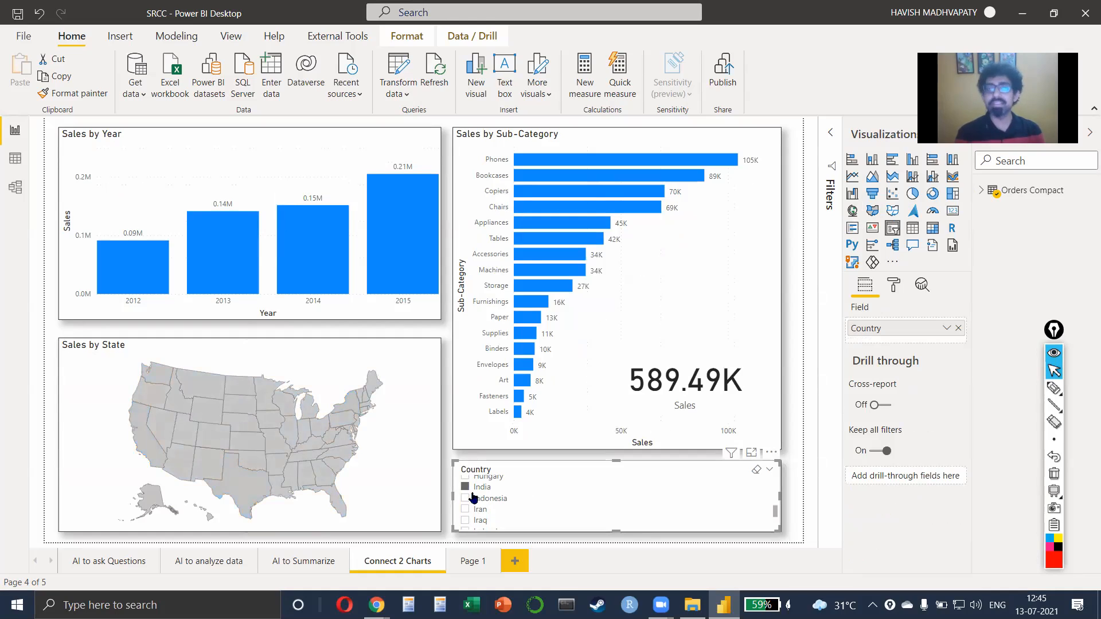
{"action": "left_click", "coordinate": [465, 489]}
{"action": "scroll", "coordinate": [487, 501], "scroll_direction": "down", "scroll_amount": 15}
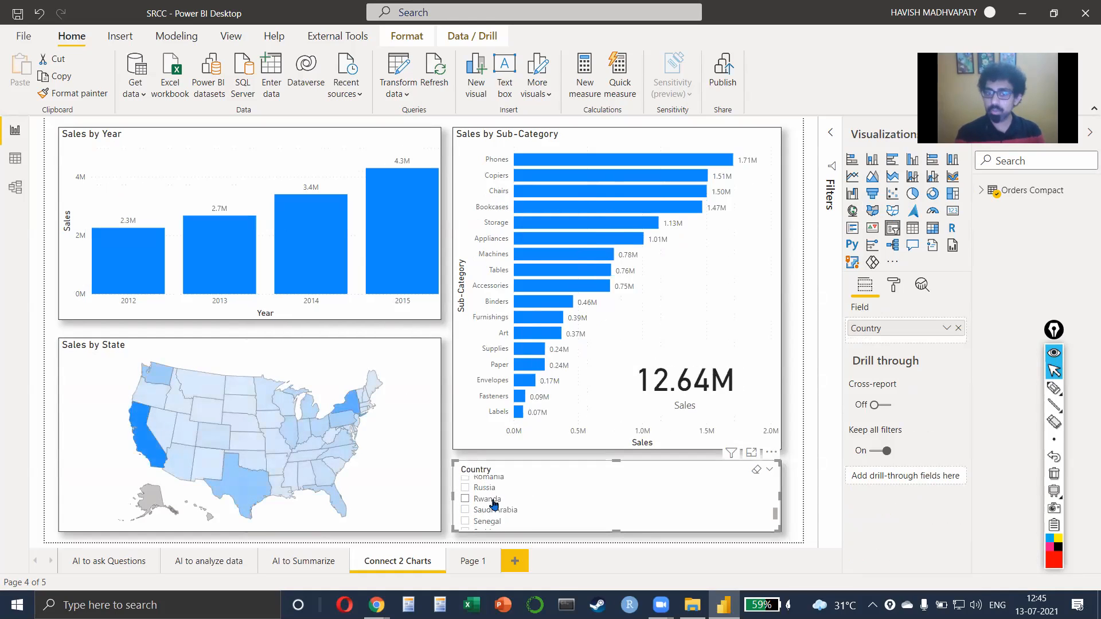
{"action": "scroll", "coordinate": [493, 504], "scroll_direction": "up", "scroll_amount": 3}
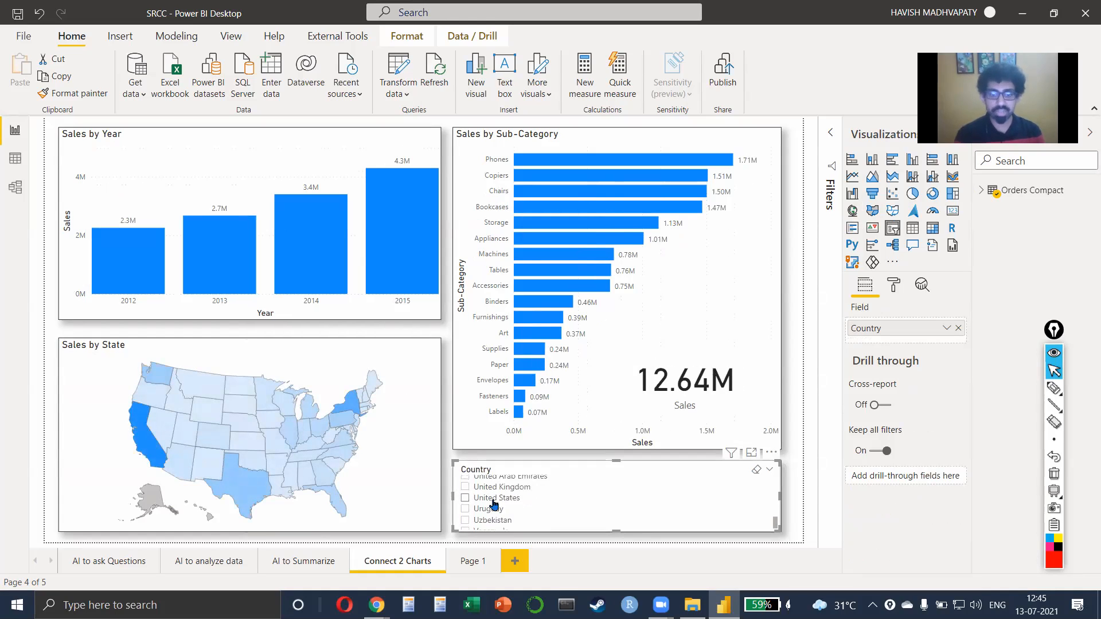
{"action": "left_click", "coordinate": [465, 493]}
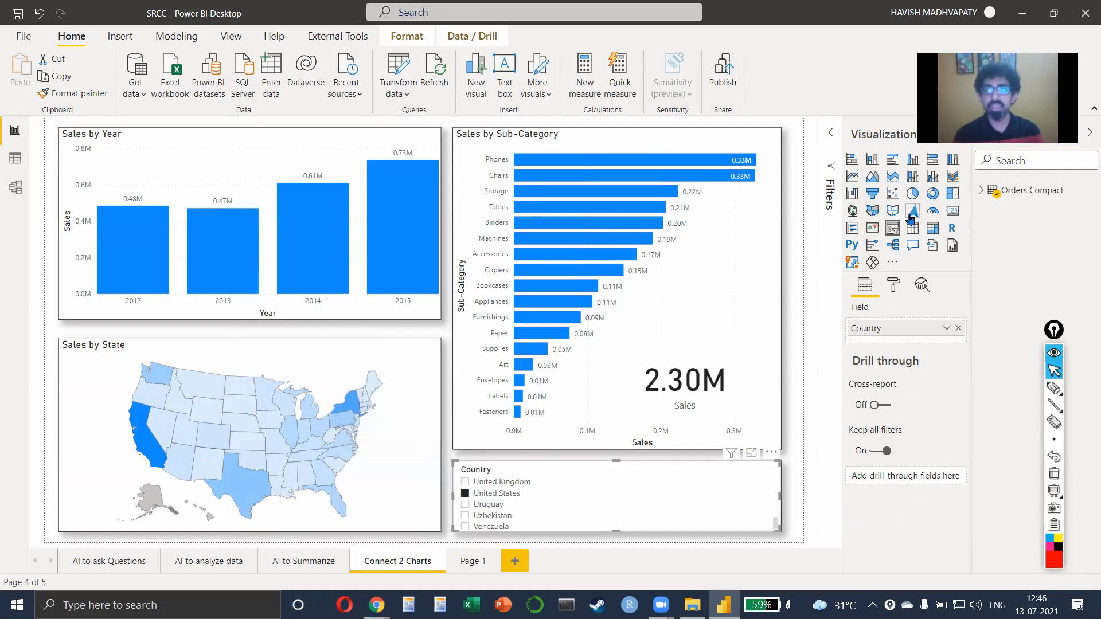
Examine the built-in maps in the Sales by State visual's Shape settings and the file dialog for adding a custom map
{"action": "left_click", "coordinate": [410, 374]}
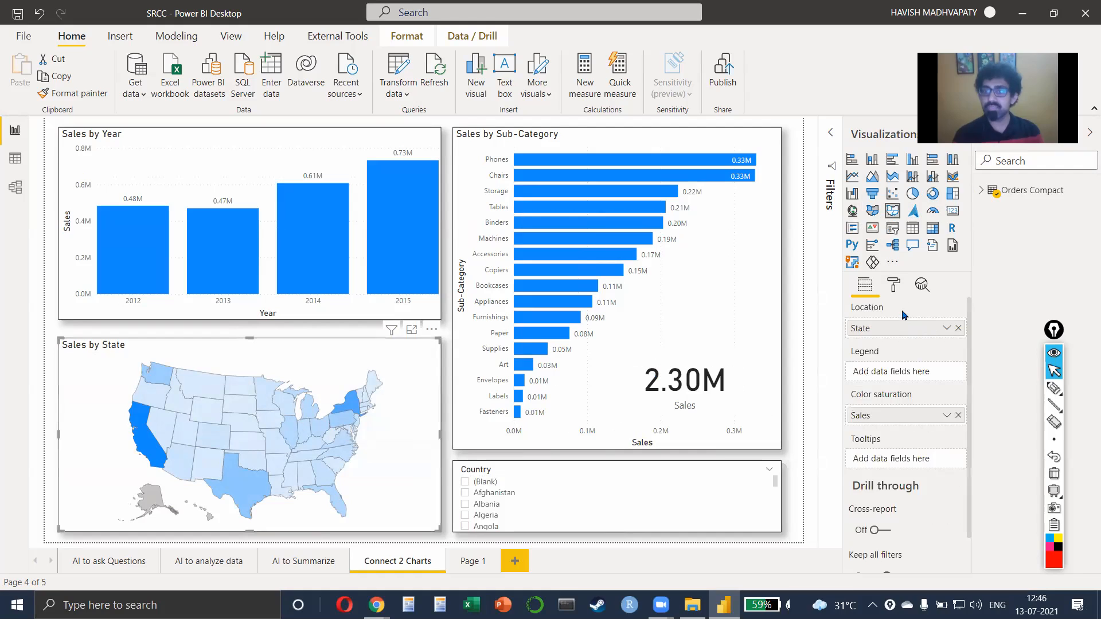
{"action": "left_click", "coordinate": [895, 289]}
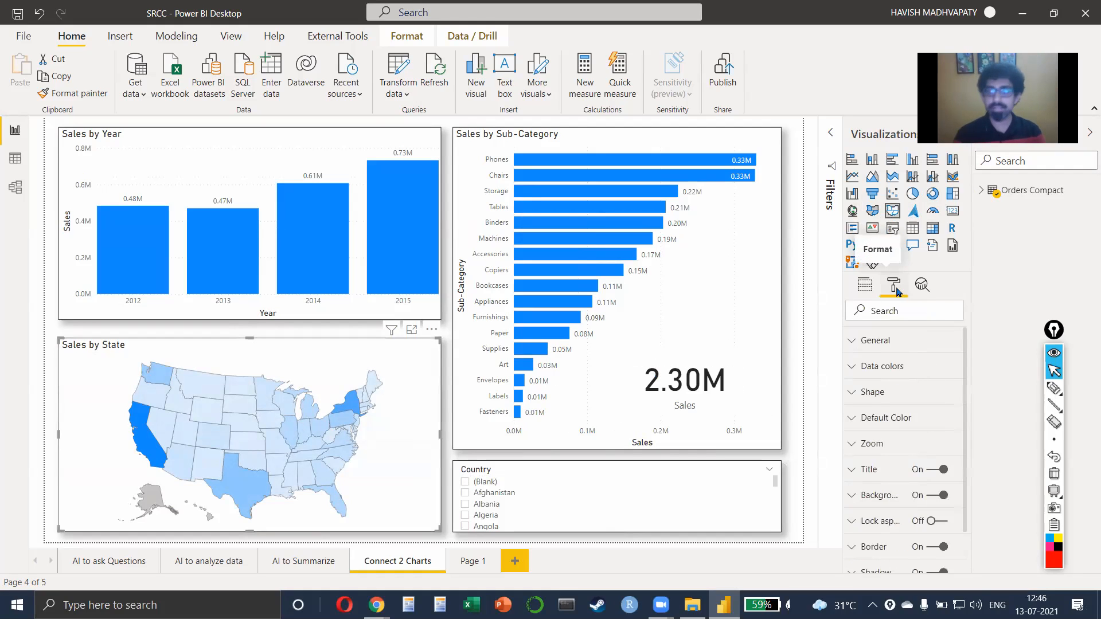
{"action": "left_click", "coordinate": [916, 393]}
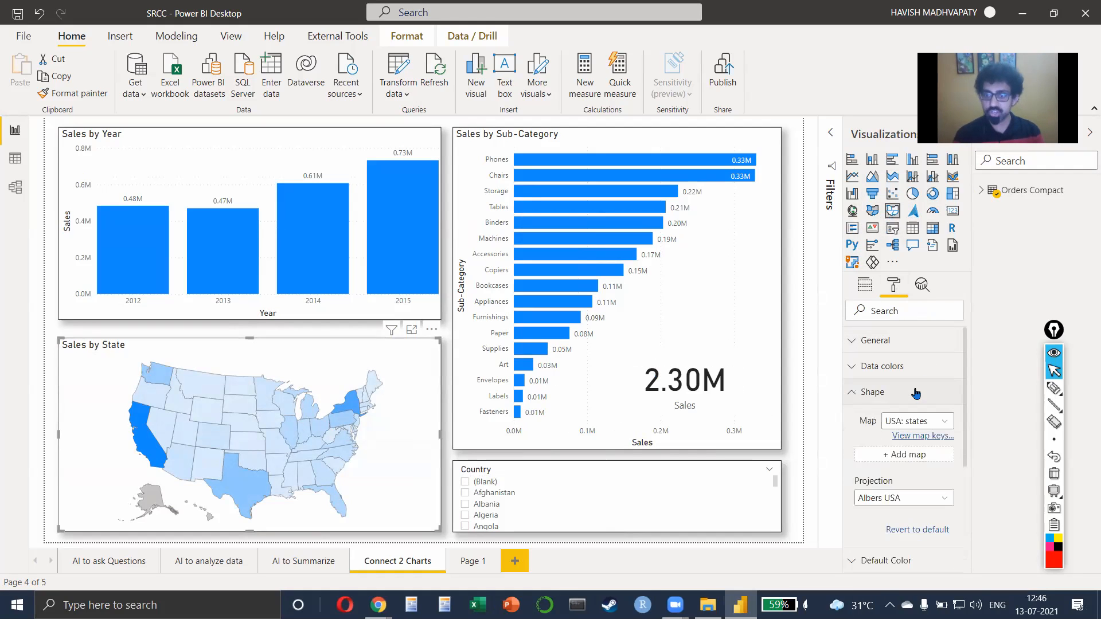
{"action": "left_click", "coordinate": [946, 425]}
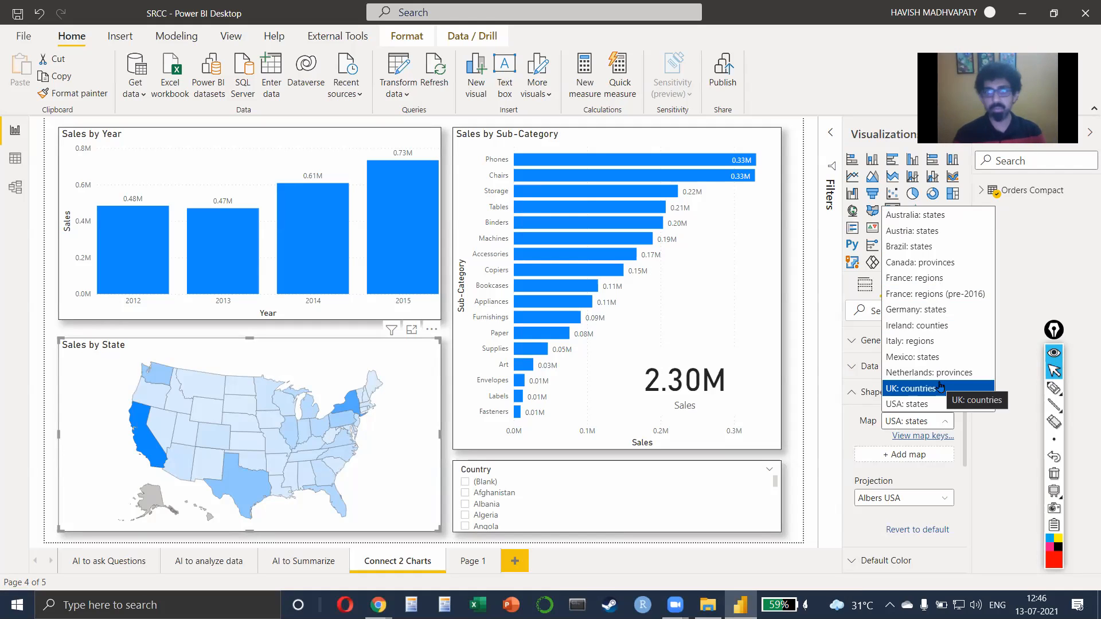
{"action": "left_click", "coordinate": [864, 446]}
{"action": "left_click", "coordinate": [892, 454]}
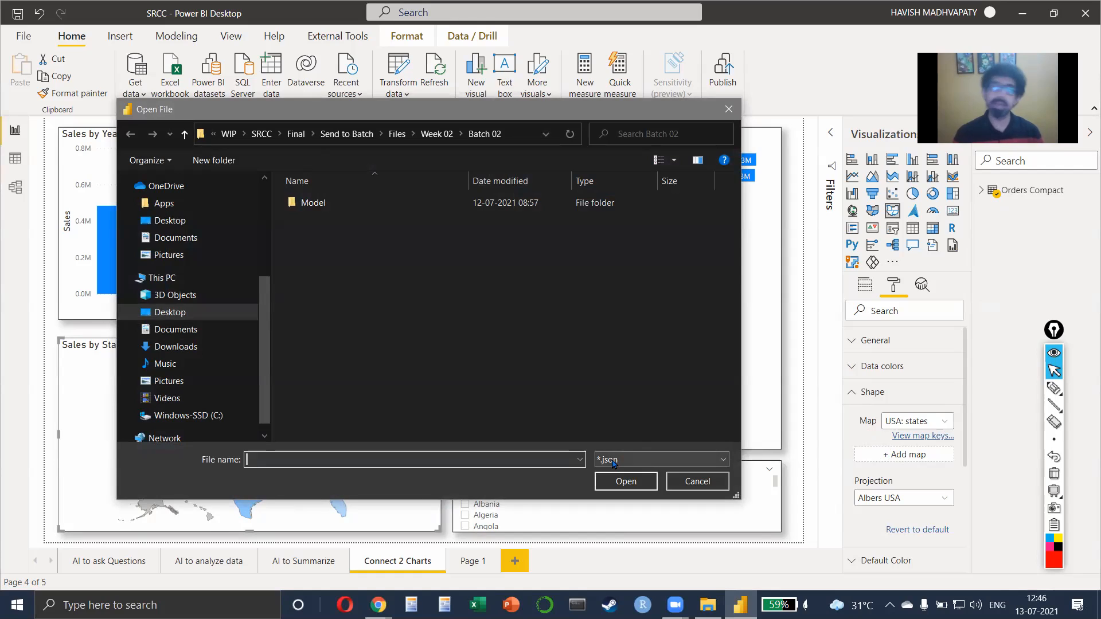
{"action": "left_click", "coordinate": [728, 110]}
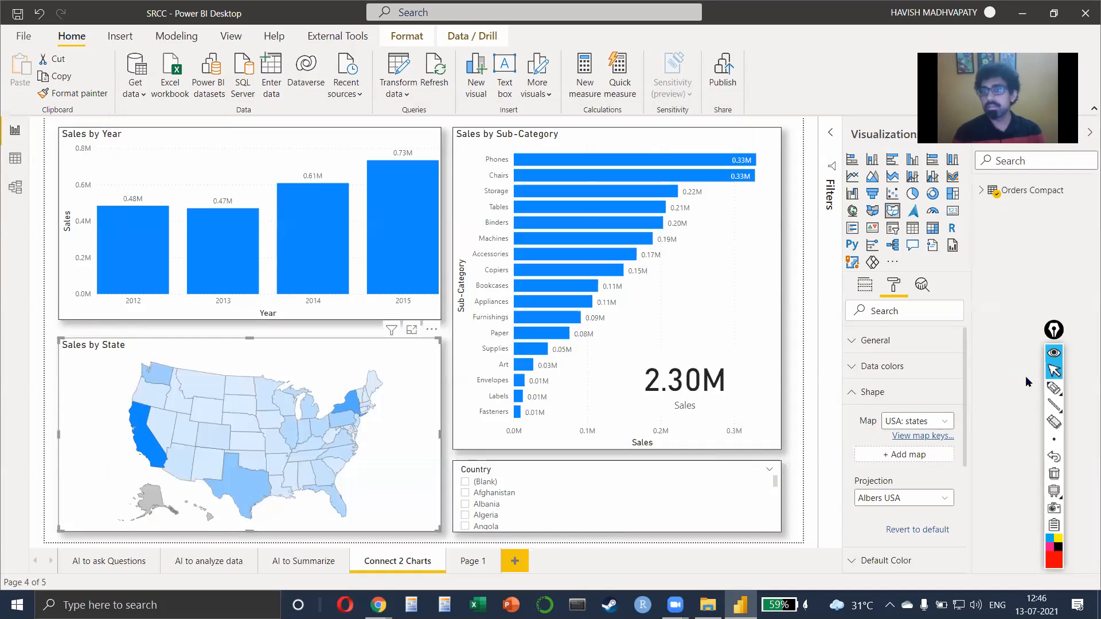
Set the Sales by State shape map to Germany: states and the Country slicer to Germany
{"action": "left_click", "coordinate": [946, 424]}
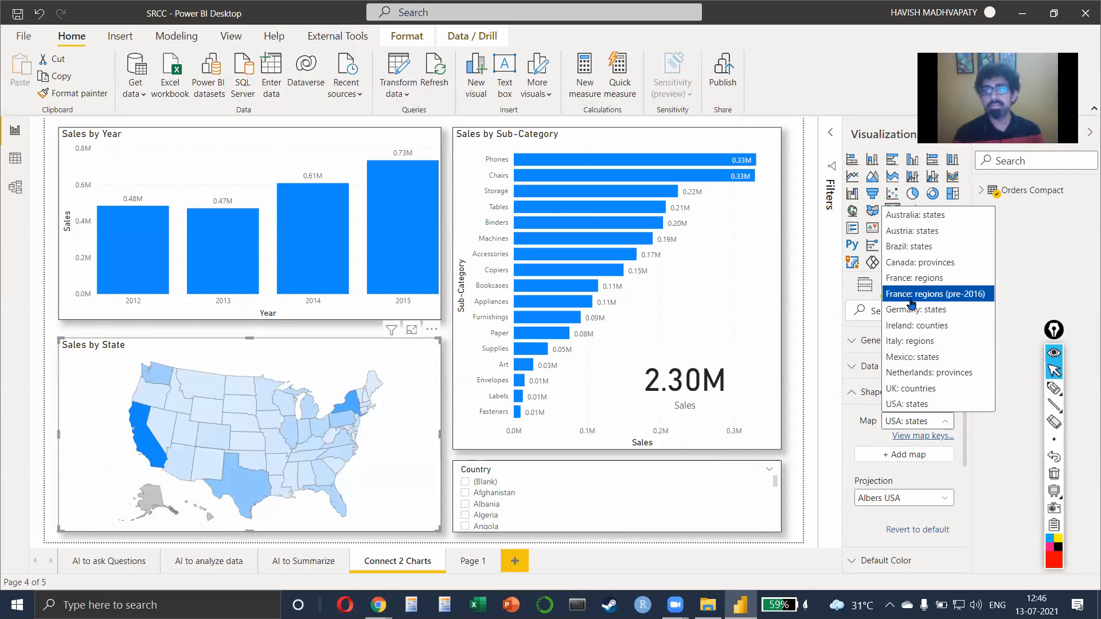
{"action": "left_click", "coordinate": [900, 313]}
{"action": "scroll", "coordinate": [543, 521], "scroll_direction": "down", "scroll_amount": 6}
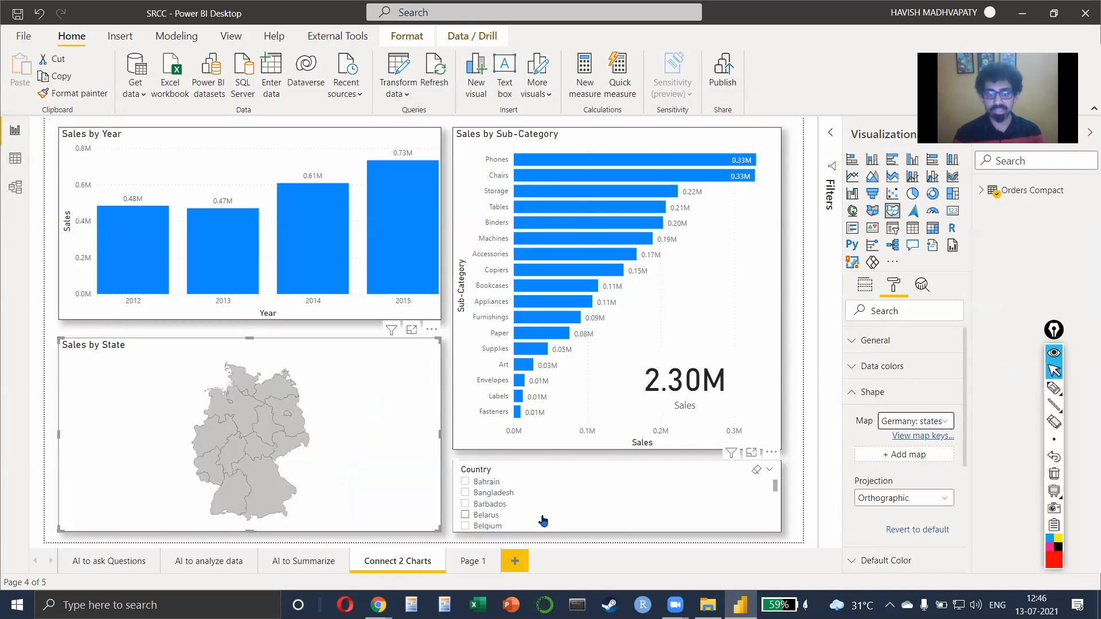
{"action": "scroll", "coordinate": [543, 521], "scroll_direction": "down", "scroll_amount": 8}
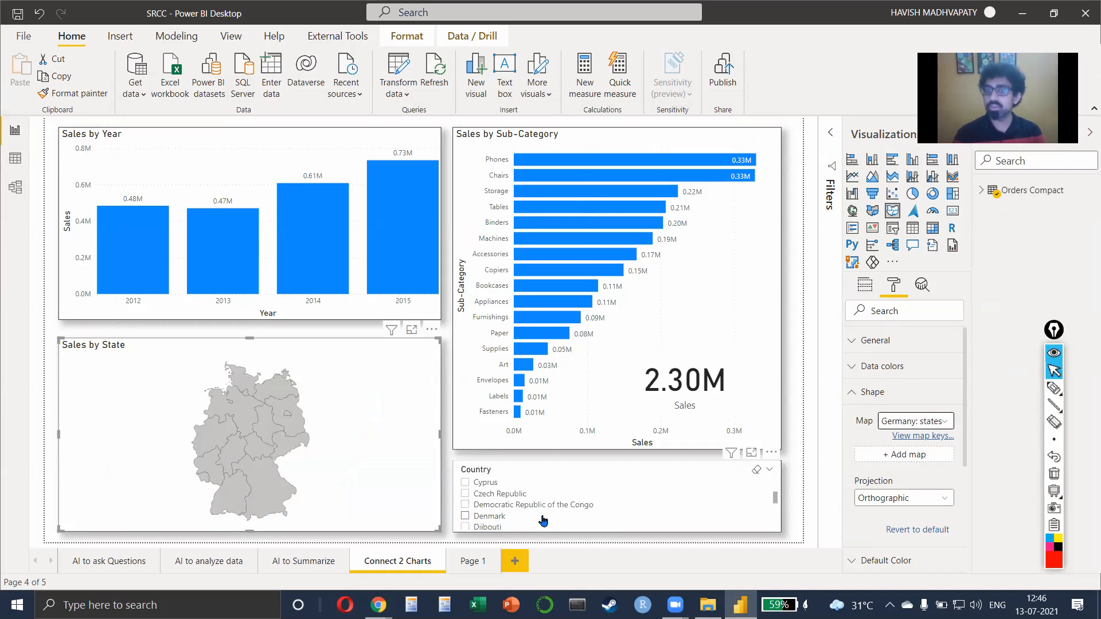
{"action": "scroll", "coordinate": [542, 521], "scroll_direction": "down", "scroll_amount": 6}
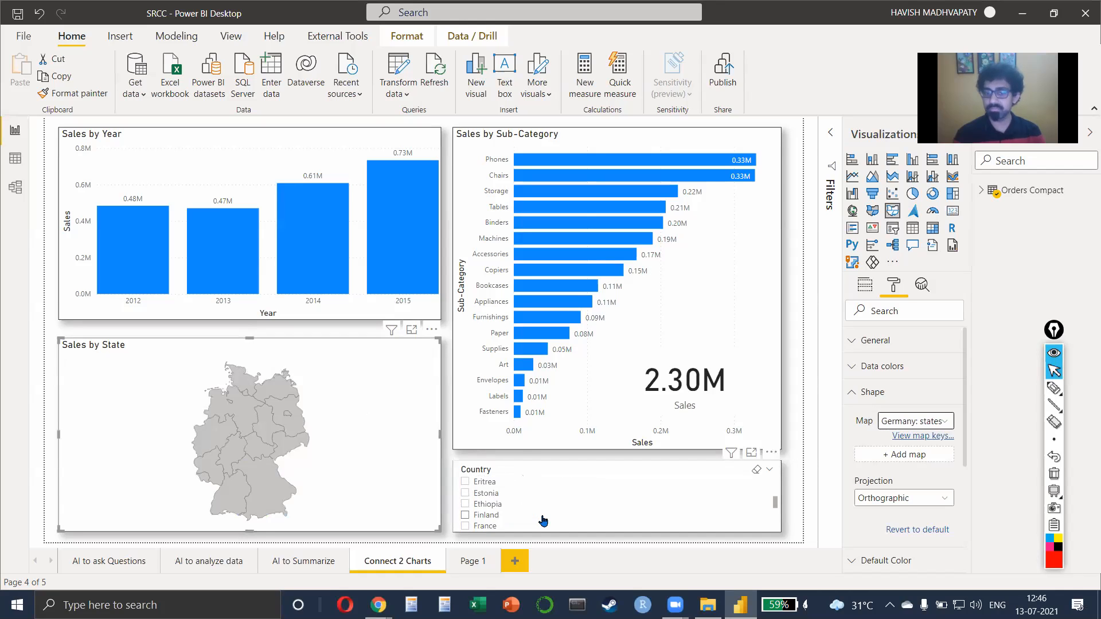
{"action": "scroll", "coordinate": [543, 521], "scroll_direction": "down", "scroll_amount": 1}
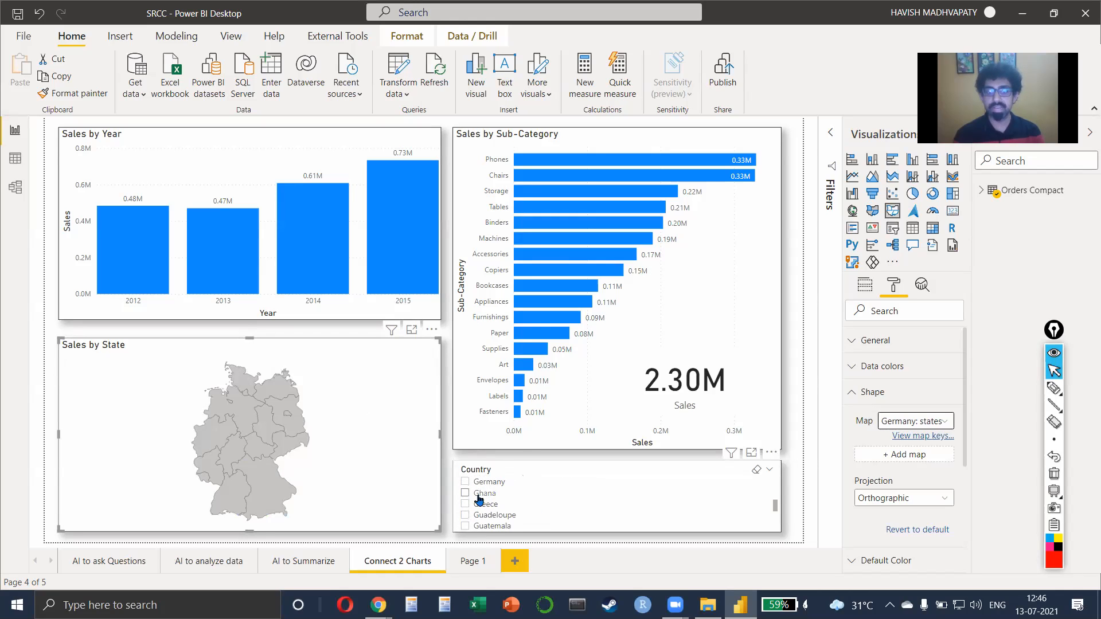
{"action": "left_click", "coordinate": [465, 482]}
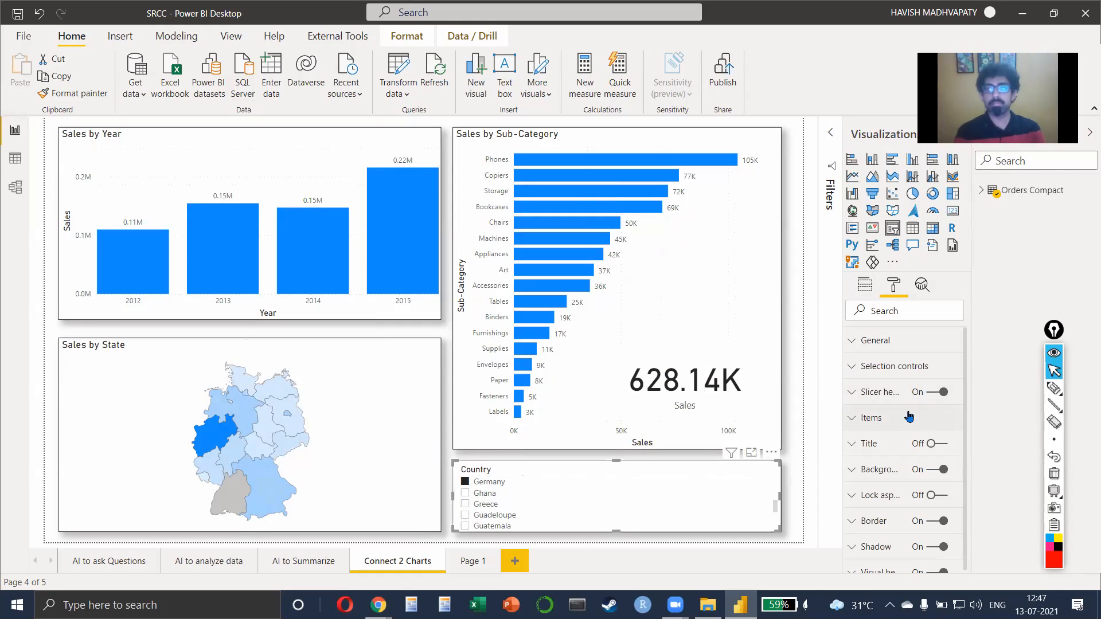
Examine the custom map option of the Sales by State visual and the map keys of its Germany map
{"action": "left_click", "coordinate": [416, 364]}
{"action": "left_click", "coordinate": [921, 457]}
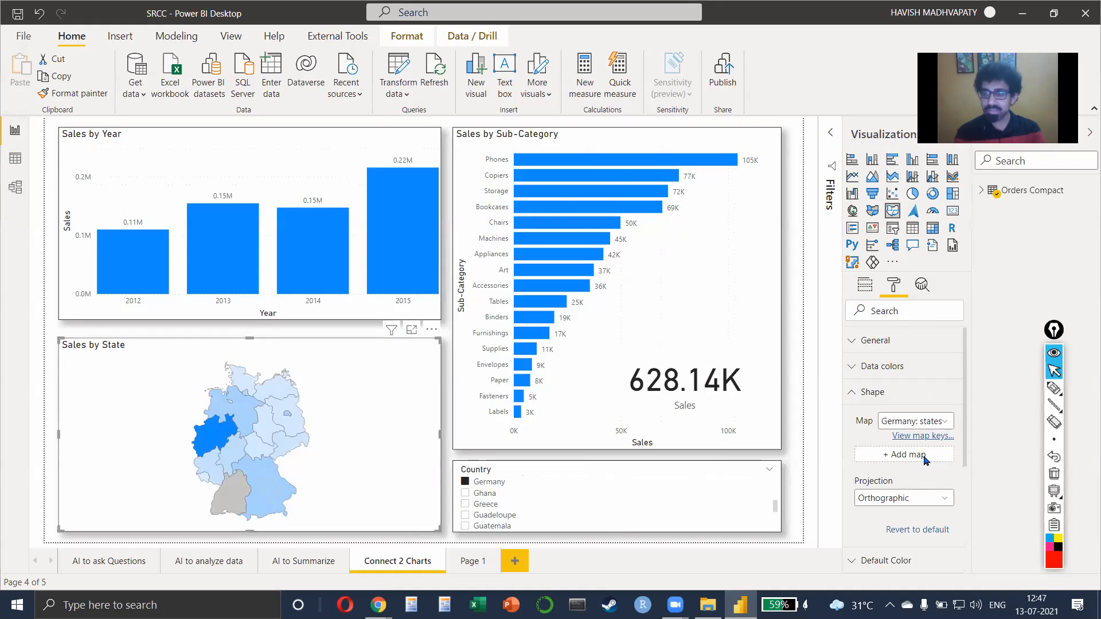
{"action": "left_click", "coordinate": [727, 110]}
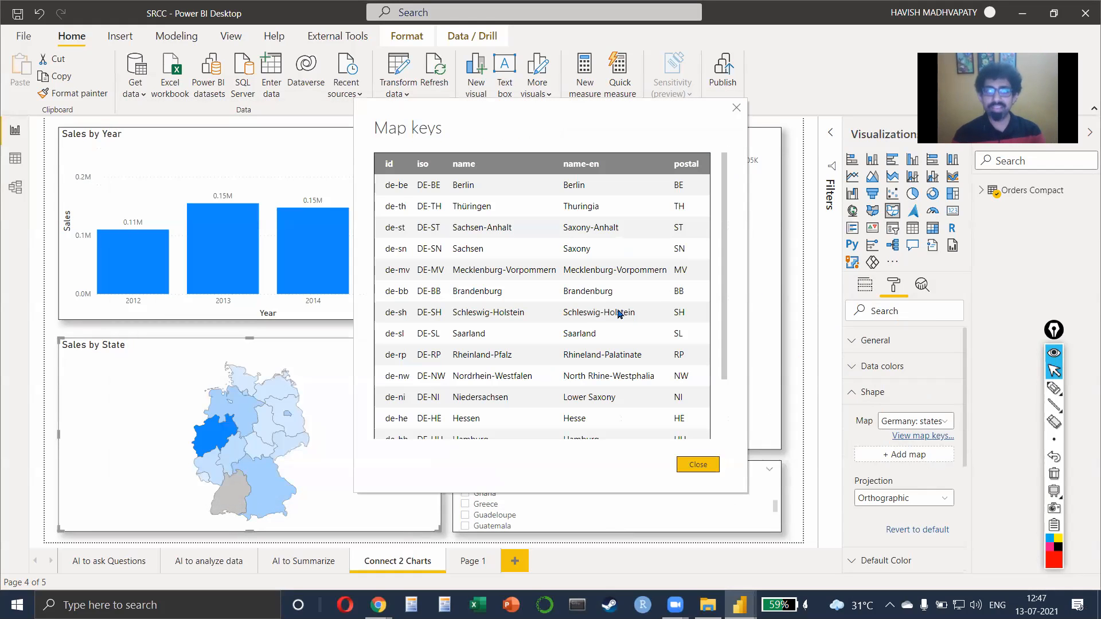
{"action": "scroll", "coordinate": [619, 313], "scroll_direction": "down", "scroll_amount": 2}
{"action": "scroll", "coordinate": [620, 313], "scroll_direction": "up", "scroll_amount": 2}
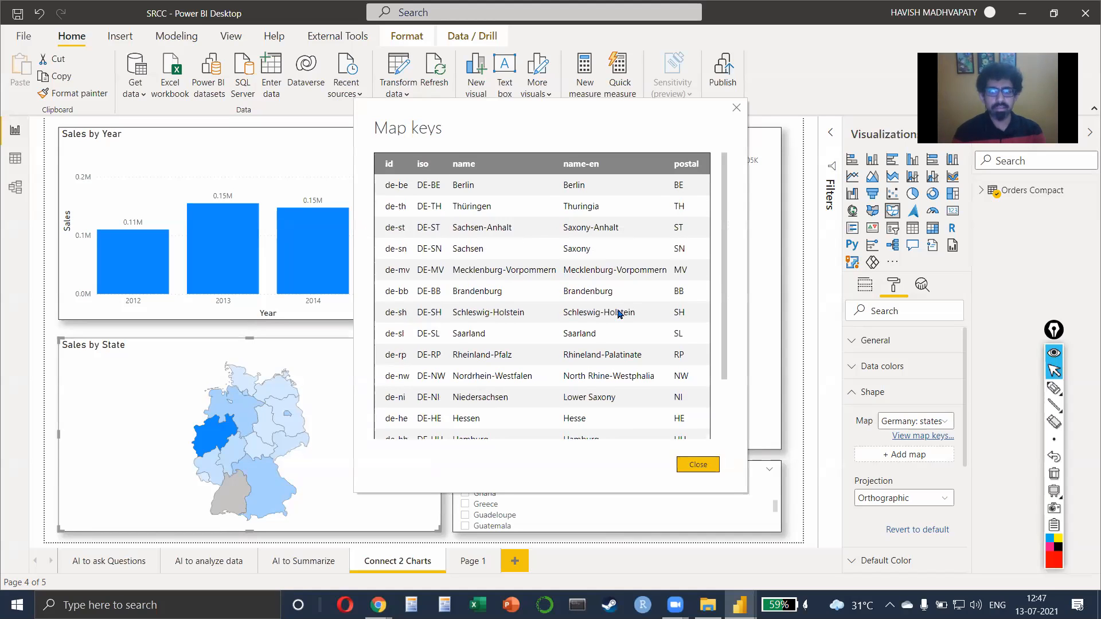
{"action": "left_click", "coordinate": [698, 464]}
Switch to Chrome, search Google in a new tab for "india power bi map keys" and open the "INDIAN STATES SHAPE MAP" community thread
{"action": "key", "text": "alt+Tab"}
{"action": "key", "text": "Tab"}
{"action": "key", "text": "Tab"}
{"action": "key", "text": "ctrl+t"}
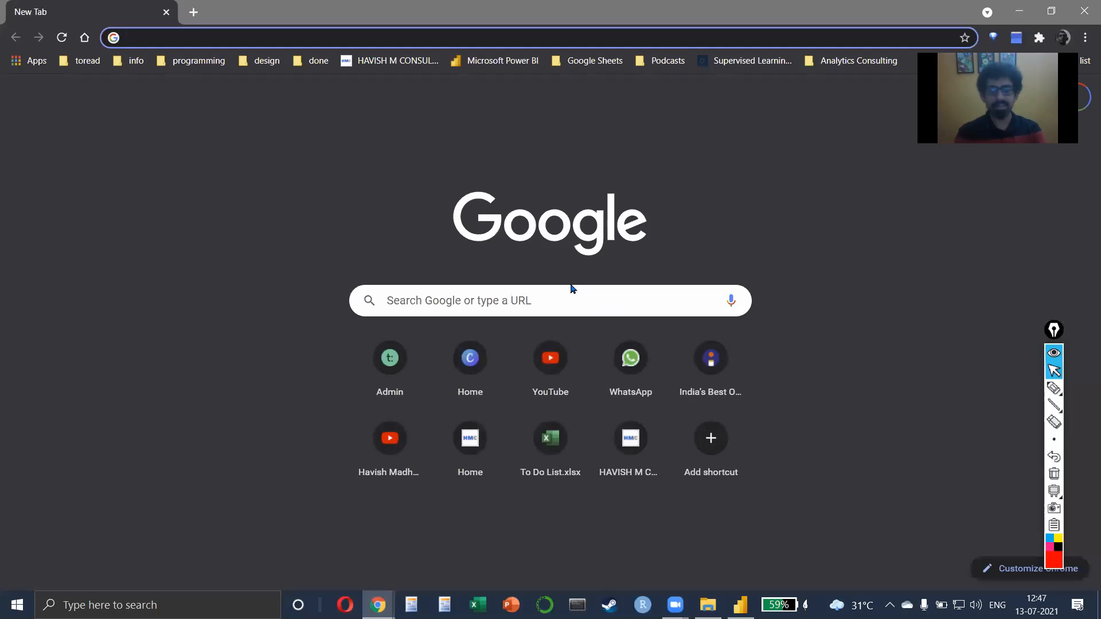
{"action": "type", "text": "india power bi"}
{"action": "type", "text": " map keys"}
{"action": "key", "text": "Return"}
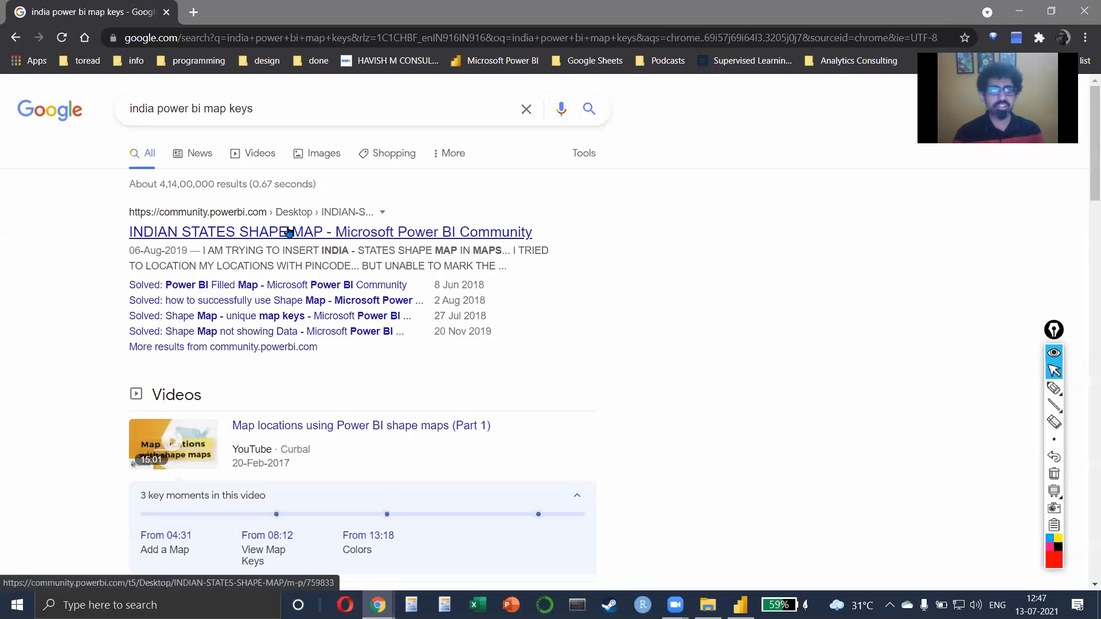
{"action": "left_click", "coordinate": [289, 231]}
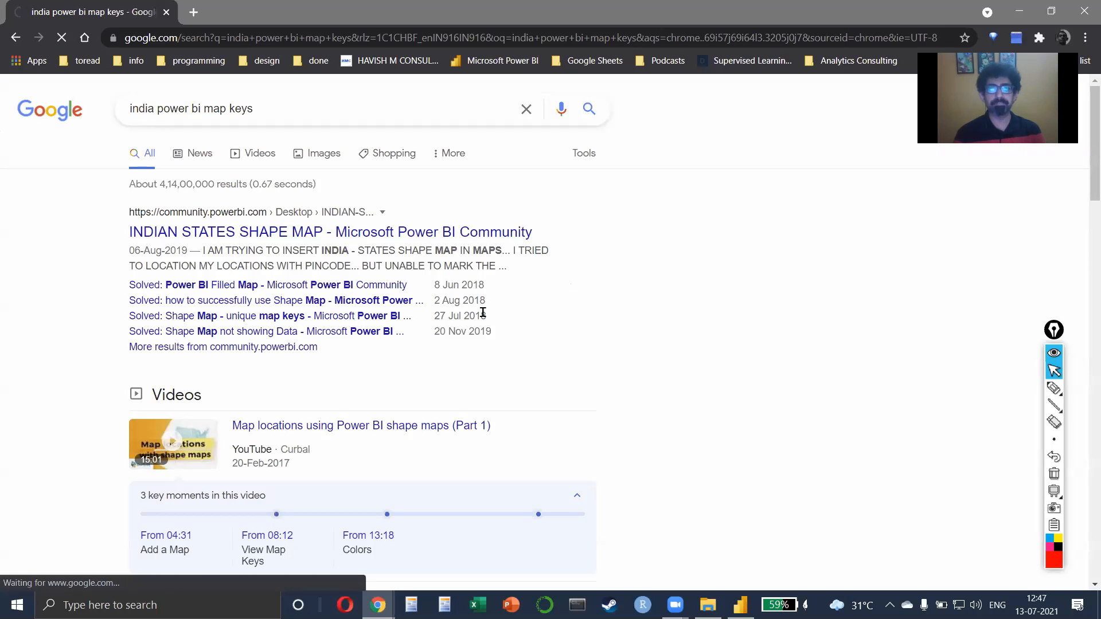
Read the Indian states shape map thread, open its linked accepted solution and follow that post's india-states.json link to GitHub
{"action": "scroll", "coordinate": [514, 395], "scroll_direction": "down", "scroll_amount": 4}
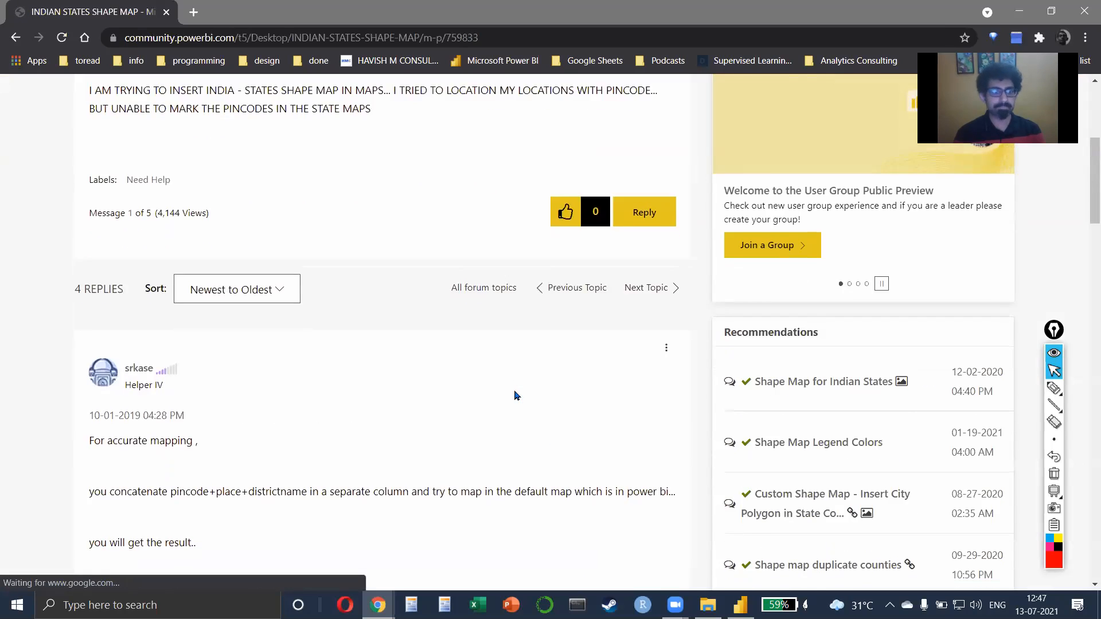
{"action": "scroll", "coordinate": [514, 395], "scroll_direction": "down", "scroll_amount": 13}
{"action": "scroll", "coordinate": [514, 395], "scroll_direction": "down", "scroll_amount": 7}
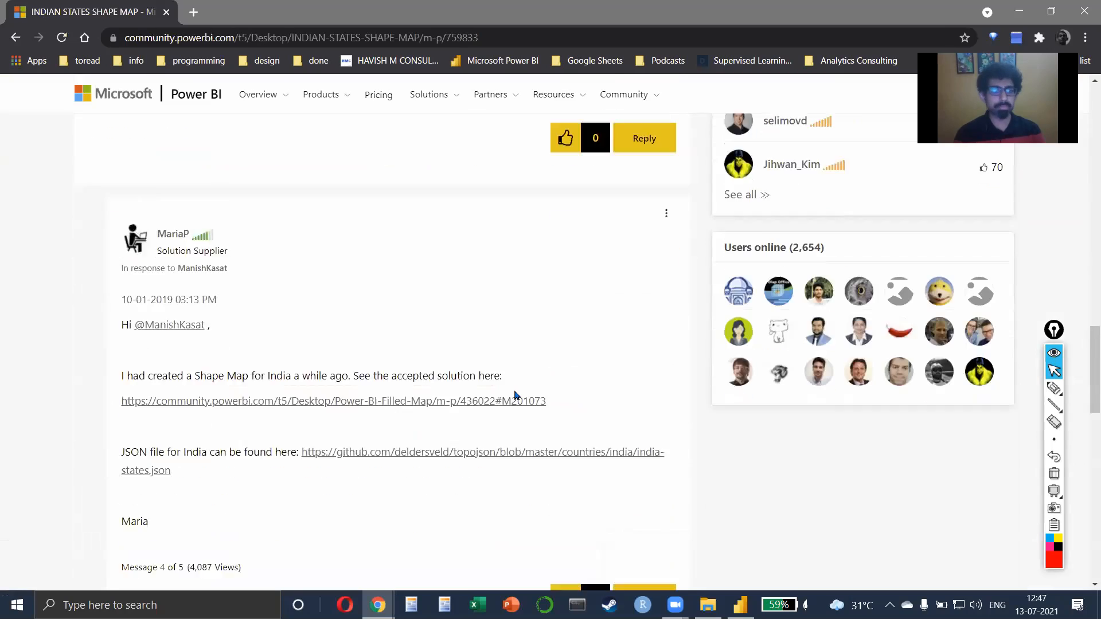
{"action": "scroll", "coordinate": [514, 394], "scroll_direction": "down", "scroll_amount": 2}
{"action": "left_click", "coordinate": [388, 322]}
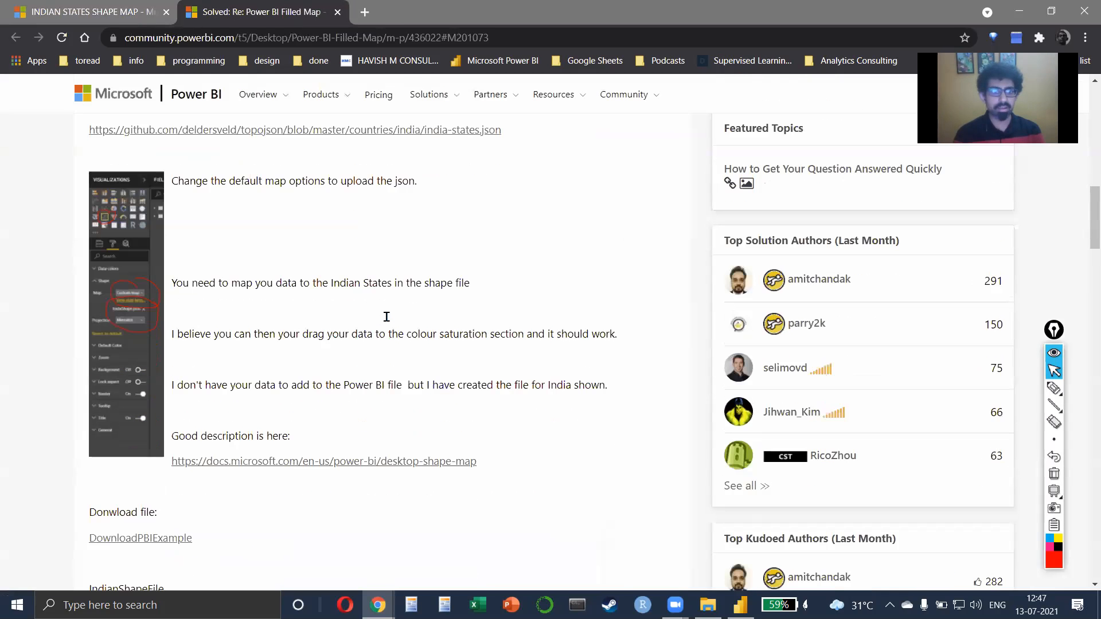
{"action": "scroll", "coordinate": [387, 318], "scroll_direction": "up", "scroll_amount": 1}
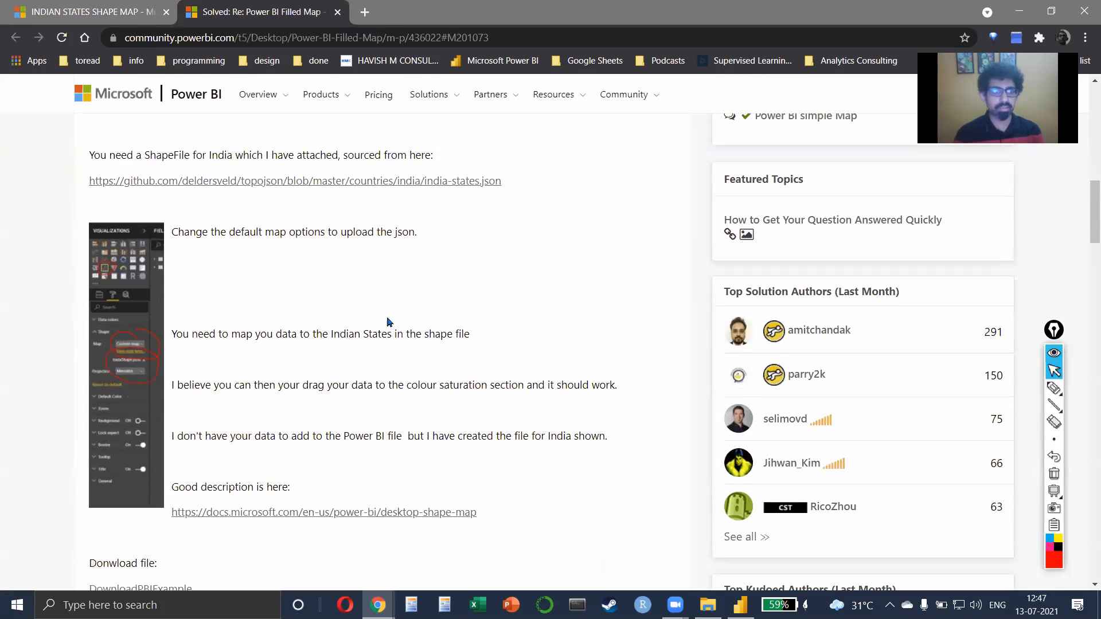
{"action": "left_click", "coordinate": [297, 181]}
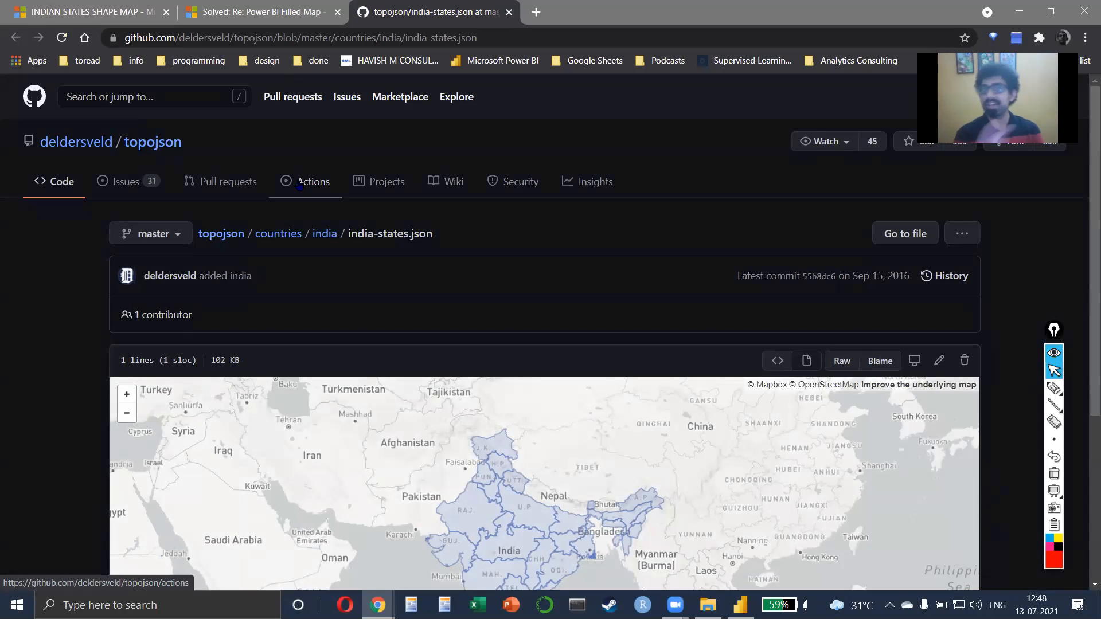
Examine the India states map preview of india-states.json on GitHub at different zoom levels
{"action": "scroll", "coordinate": [528, 294], "scroll_direction": "down", "scroll_amount": 3}
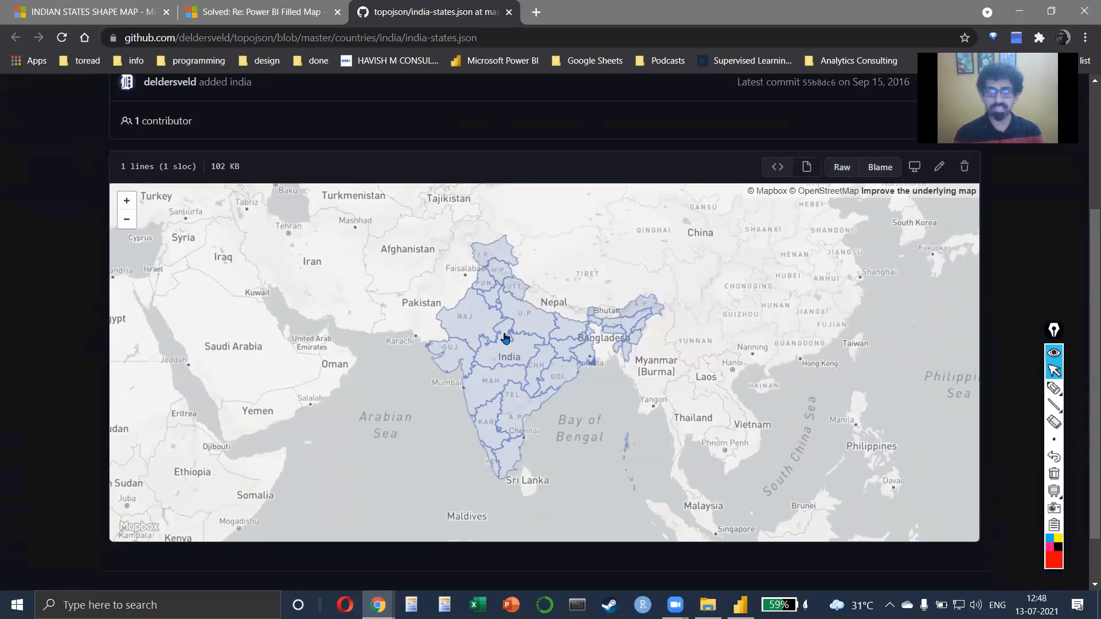
{"action": "scroll", "coordinate": [505, 338], "scroll_direction": "up", "scroll_amount": 3}
{"action": "scroll", "coordinate": [506, 338], "scroll_direction": "down", "scroll_amount": 6}
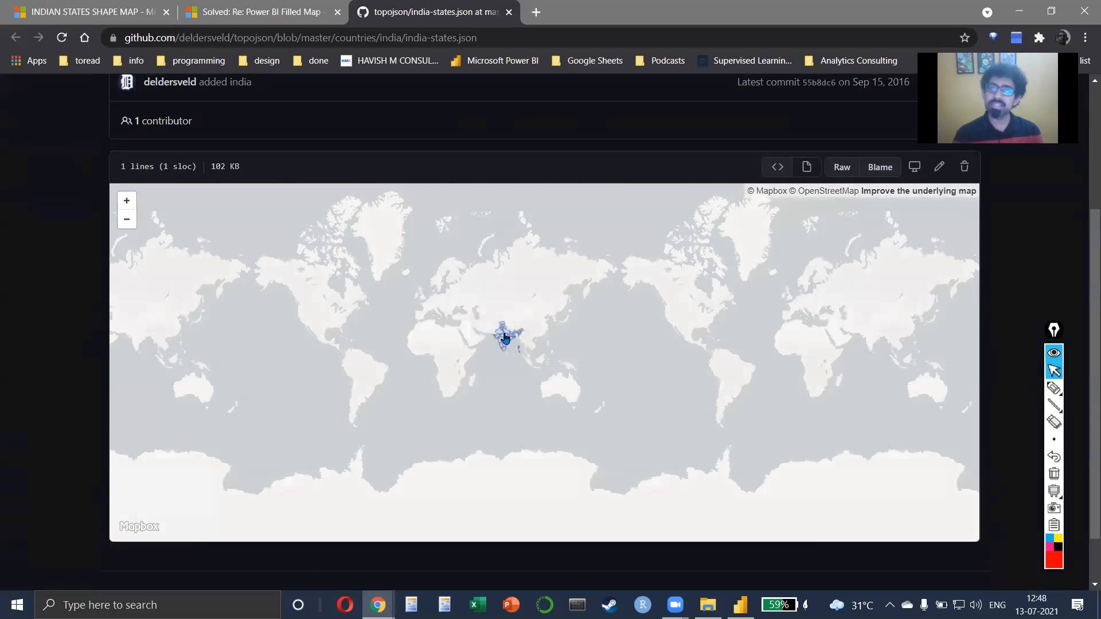
{"action": "scroll", "coordinate": [523, 378], "scroll_direction": "up", "scroll_amount": 5}
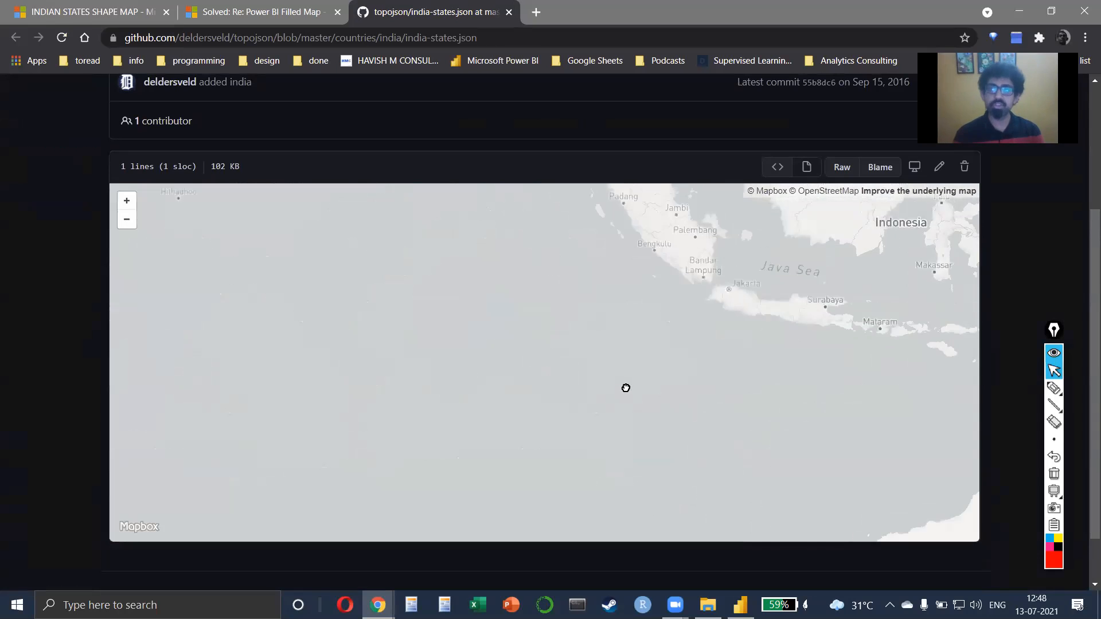
{"action": "scroll", "coordinate": [625, 388], "scroll_direction": "down", "scroll_amount": 2}
{"action": "scroll", "coordinate": [605, 472], "scroll_direction": "down", "scroll_amount": 4}
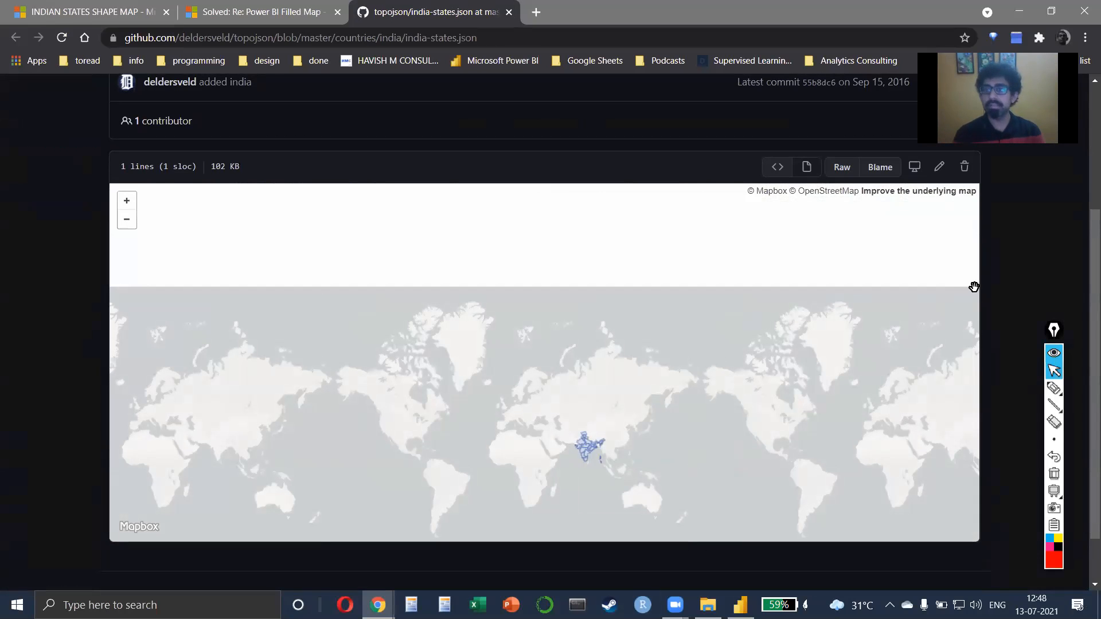
{"action": "scroll", "coordinate": [1009, 286], "scroll_direction": "down", "scroll_amount": 1}
Return to the Power BI Filled Map solution post and open its linked Microsoft documentation on shape maps
{"action": "left_click", "coordinate": [229, 12]}
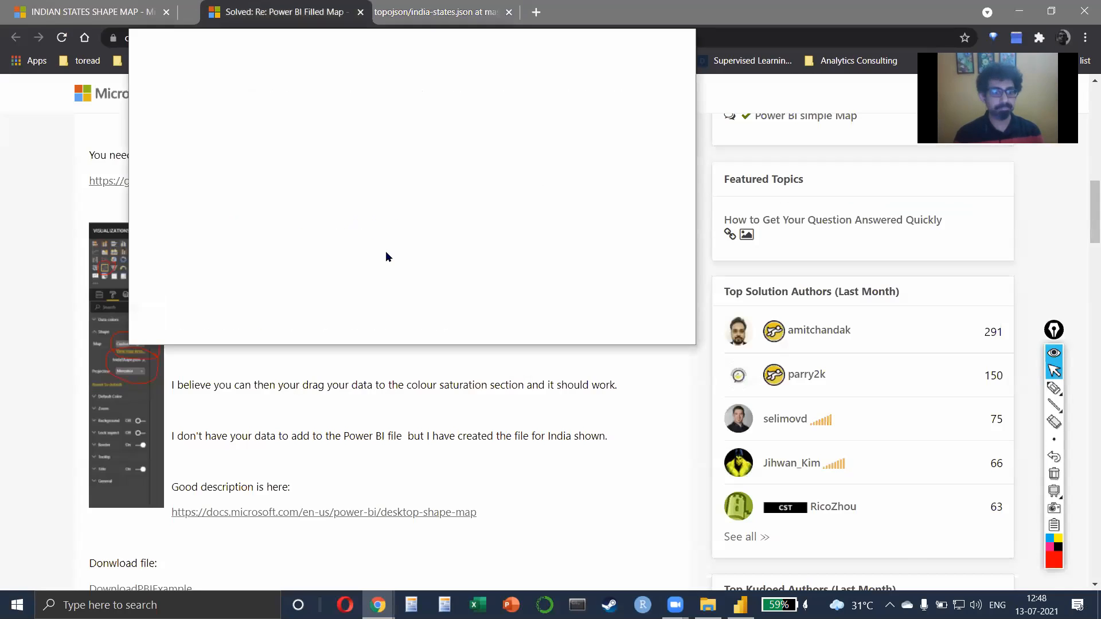
{"action": "scroll", "coordinate": [416, 437], "scroll_direction": "down", "scroll_amount": 5}
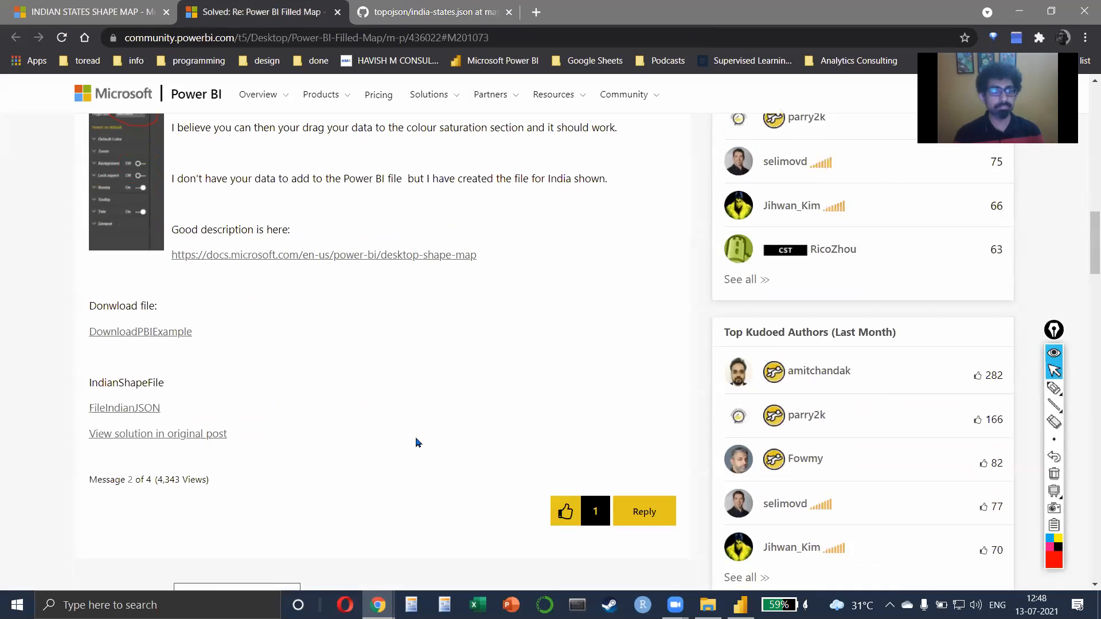
{"action": "left_click", "coordinate": [391, 255]}
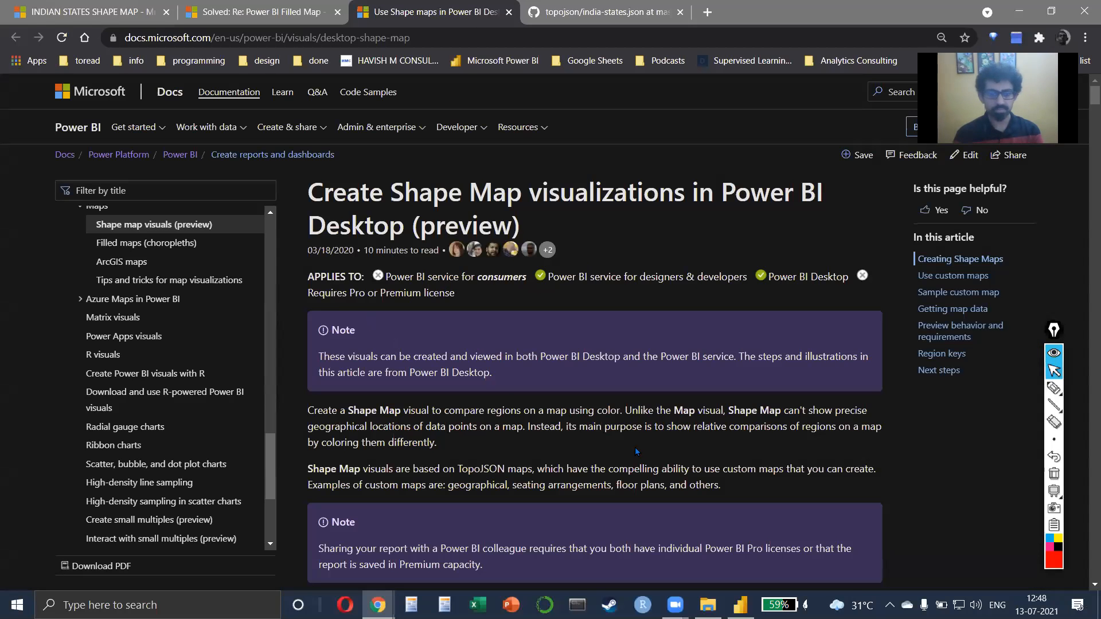
Read the shape map documentation through to the Use custom maps section and open its Map Shaper link
{"action": "scroll", "coordinate": [635, 447], "scroll_direction": "down", "scroll_amount": 10}
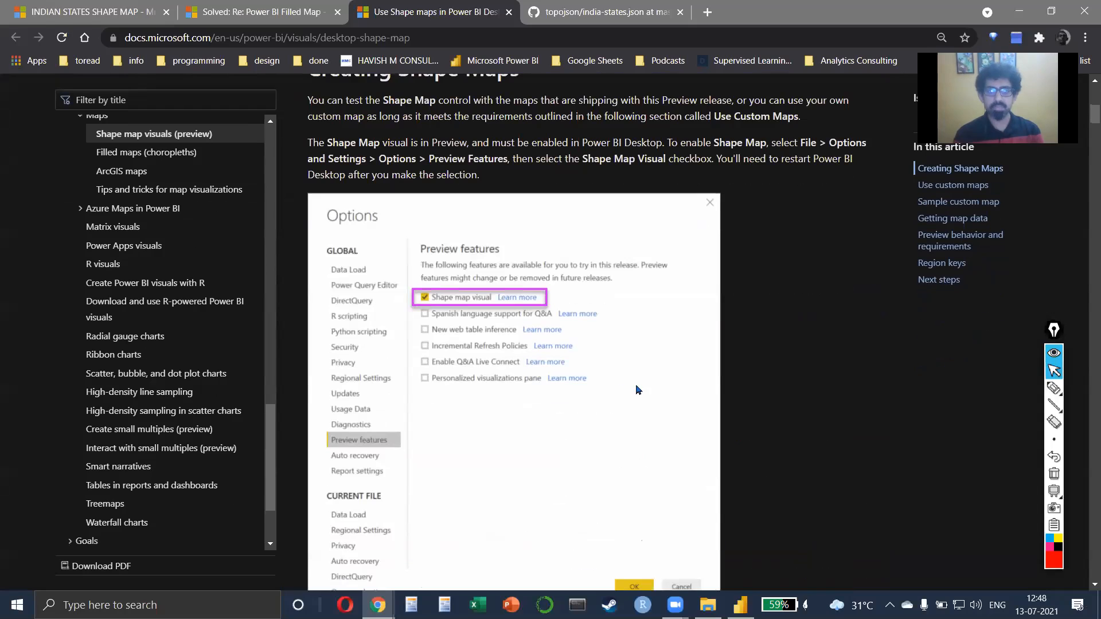
{"action": "scroll", "coordinate": [613, 318], "scroll_direction": "down", "scroll_amount": 7}
{"action": "scroll", "coordinate": [613, 323], "scroll_direction": "down", "scroll_amount": 7}
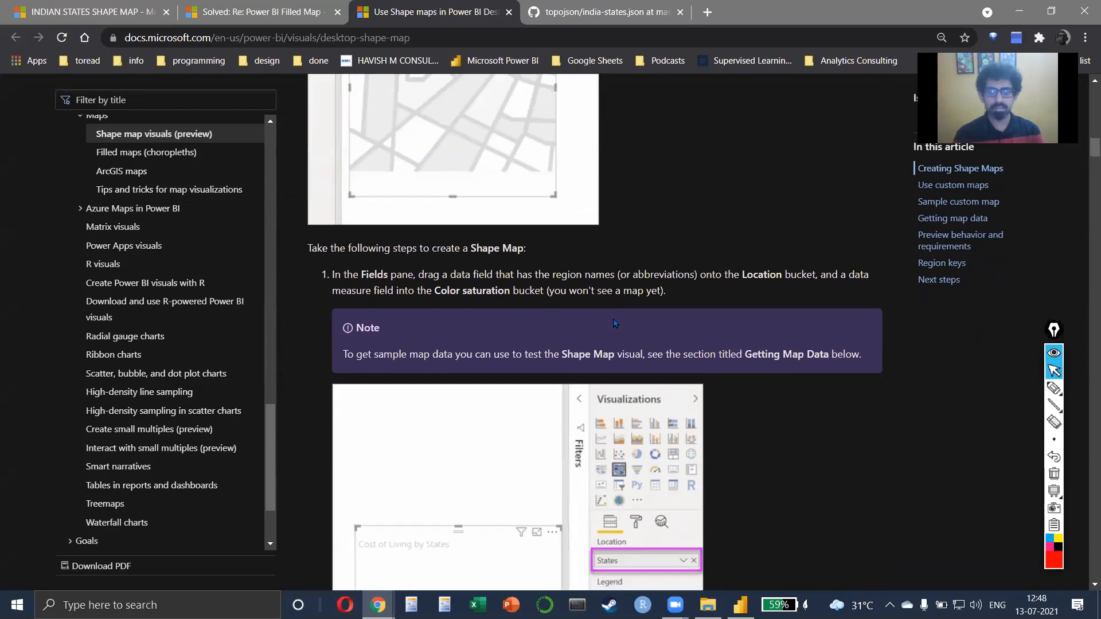
{"action": "scroll", "coordinate": [614, 322], "scroll_direction": "down", "scroll_amount": 8}
{"action": "scroll", "coordinate": [613, 322], "scroll_direction": "down", "scroll_amount": 8}
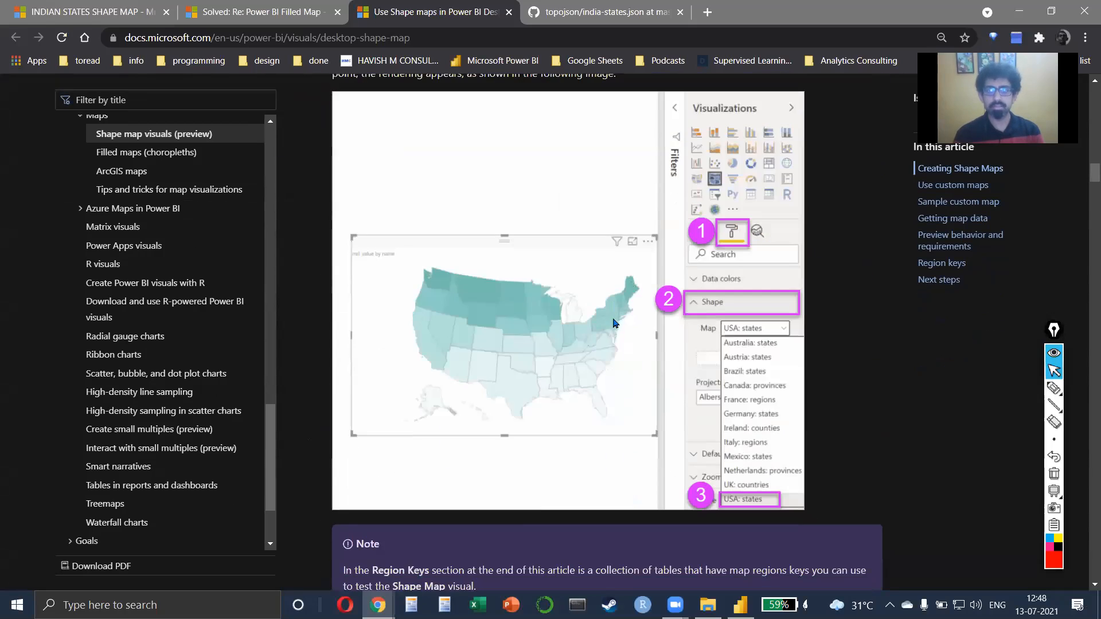
{"action": "scroll", "coordinate": [614, 324], "scroll_direction": "down", "scroll_amount": 1}
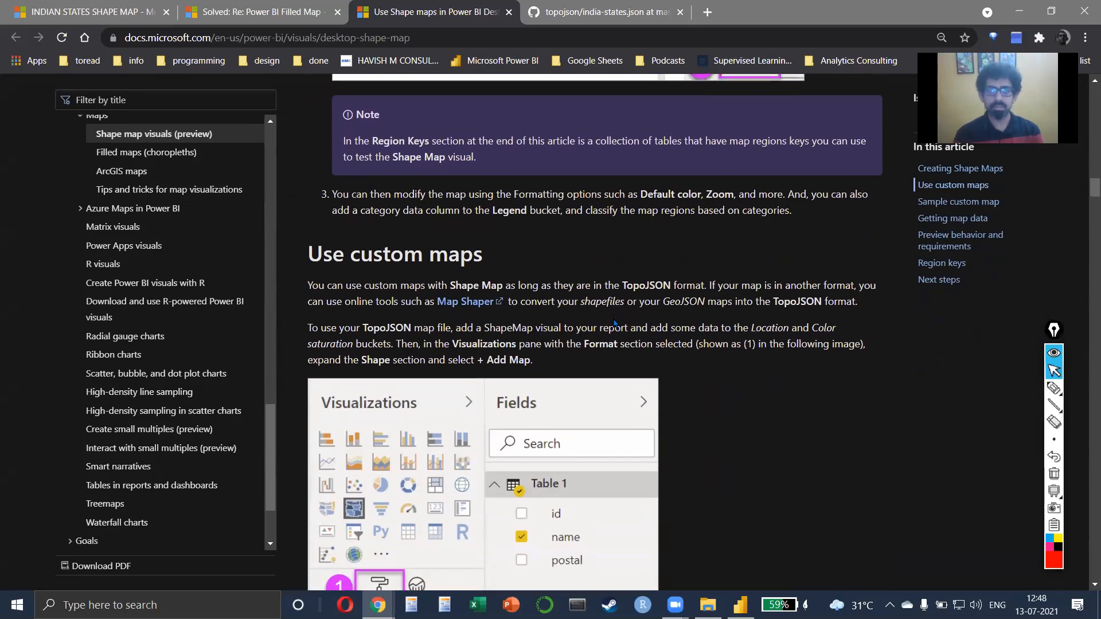
{"action": "left_click", "coordinate": [457, 307]}
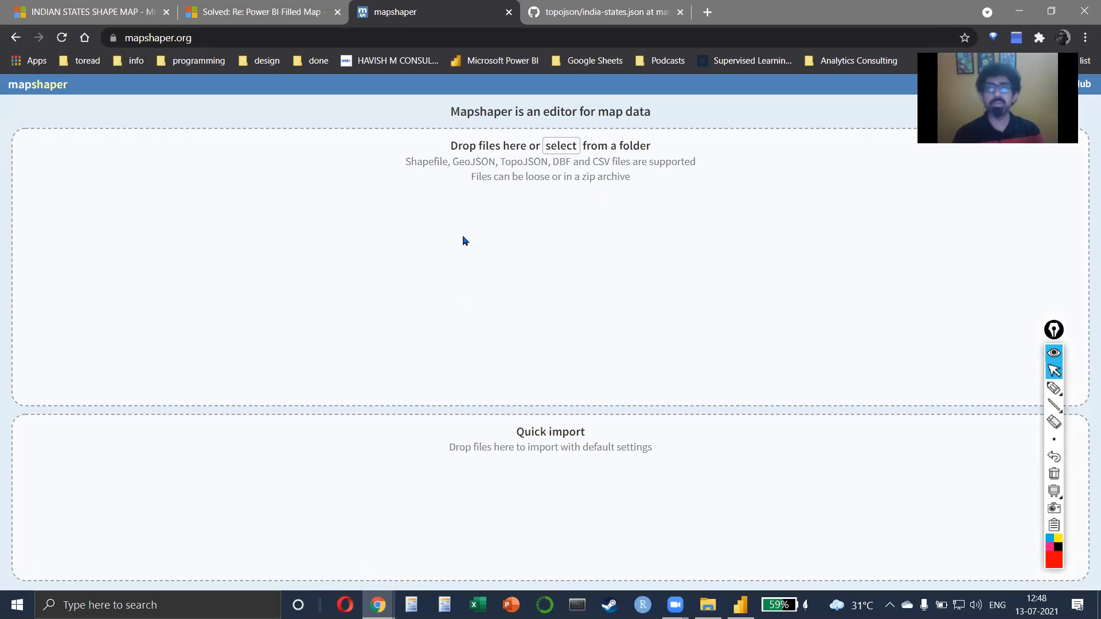
Close the browser tabs opened for the India map research and switch back to the SRCC report in Power BI Desktop
{"action": "middle_click", "coordinate": [416, 7]}
{"action": "key", "text": "ctrl+w"}
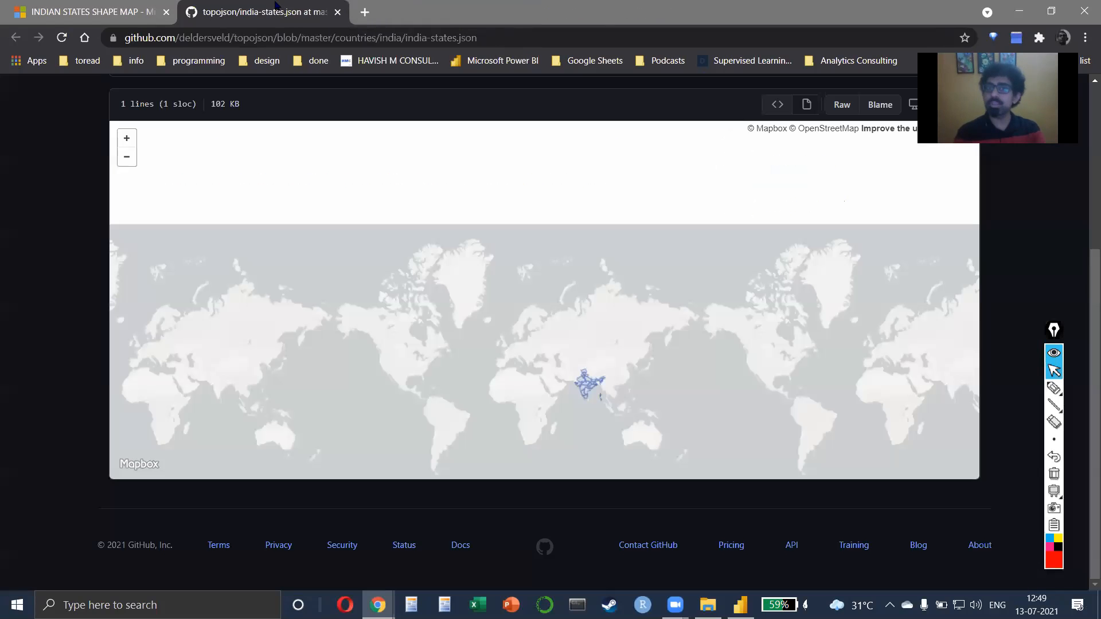
{"action": "key", "text": "ctrl+w"}
{"action": "key", "text": "ctrl+w"}
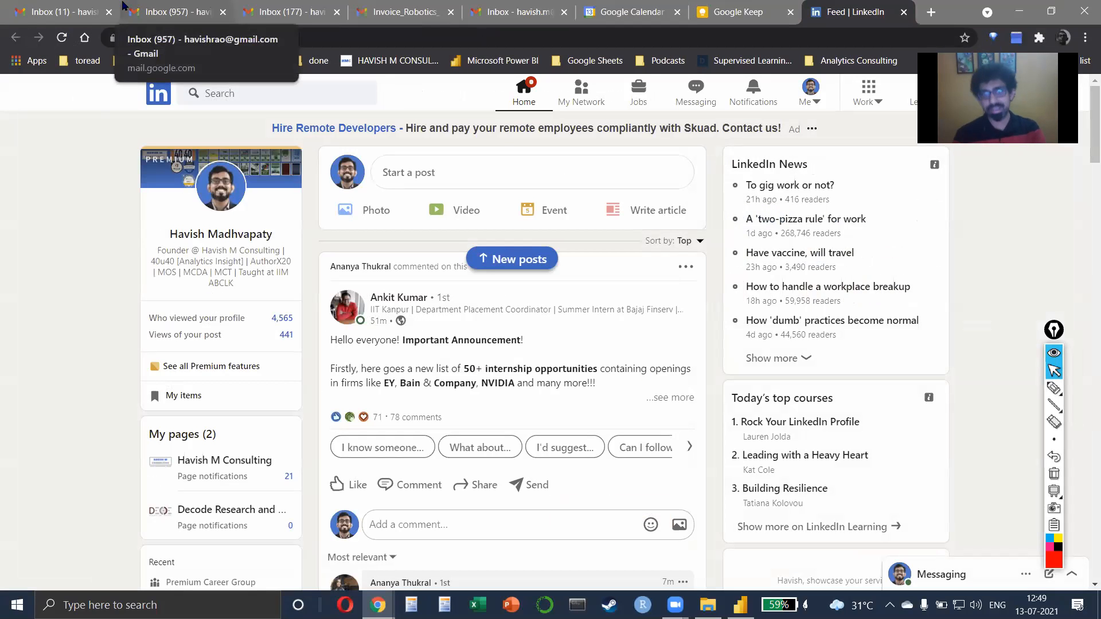
{"action": "key", "text": "alt+Tab"}
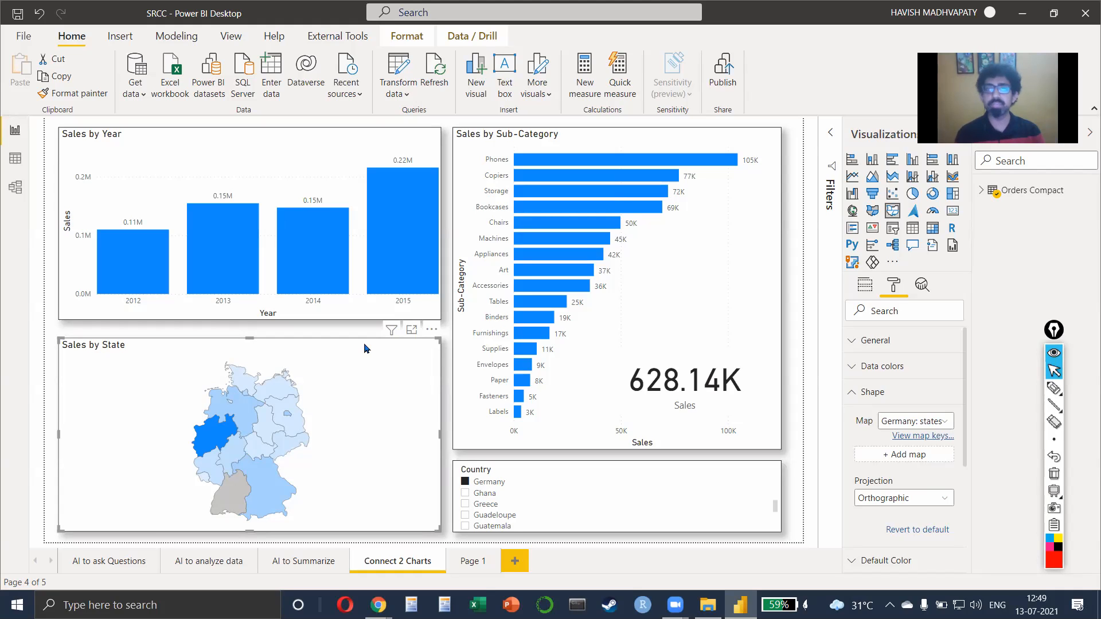
Change the Sales by State visual to a Map and add Country above State in its Location
{"action": "left_click", "coordinate": [852, 210]}
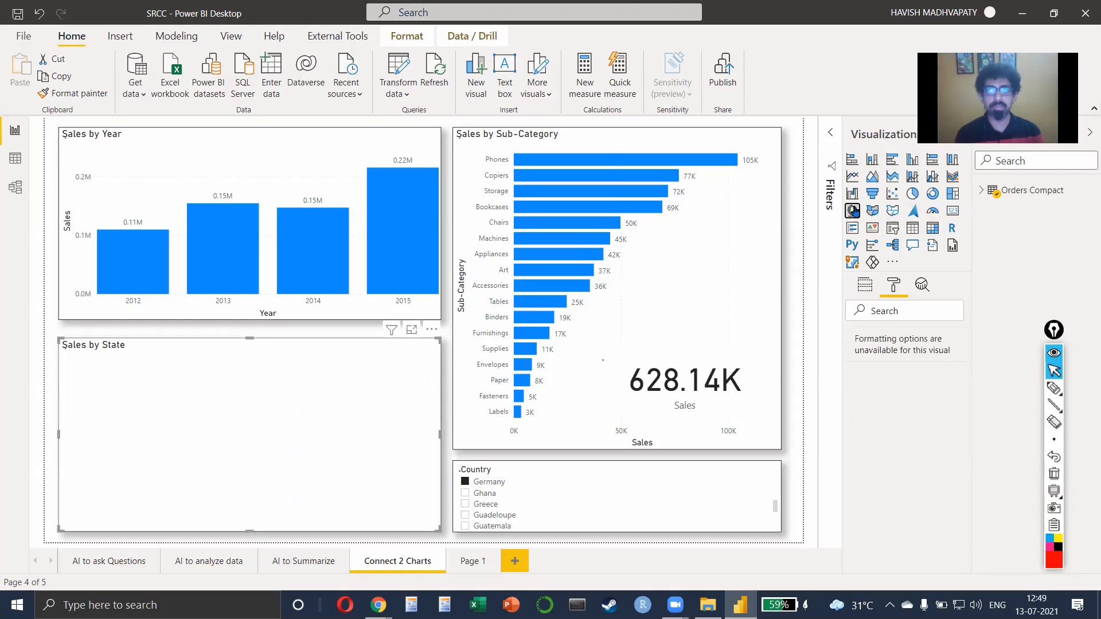
{"action": "left_click", "coordinate": [865, 285]}
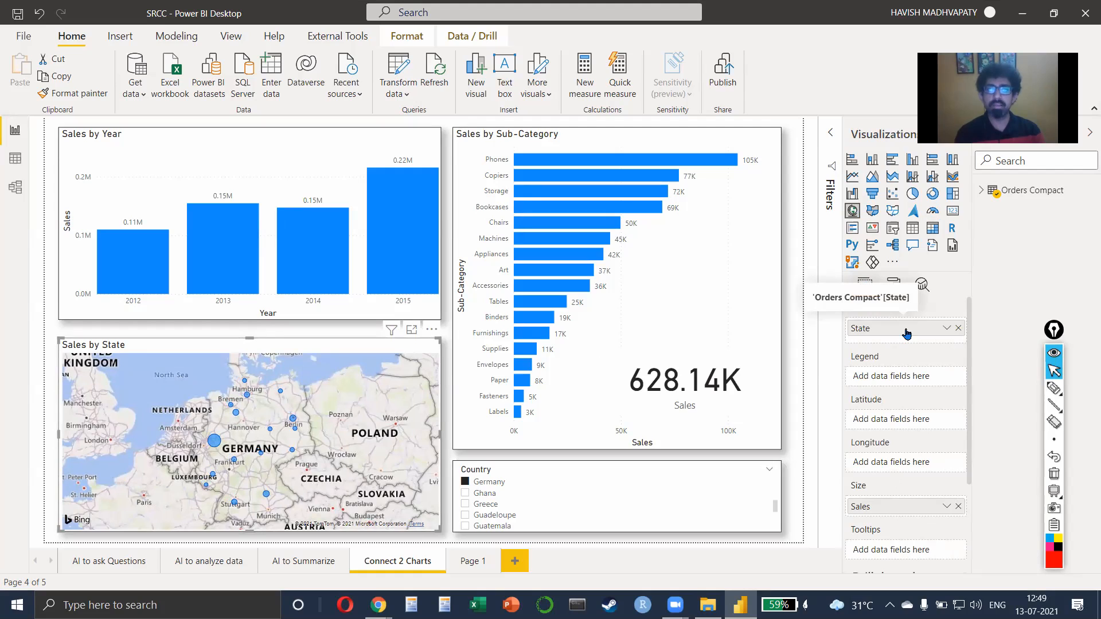
{"action": "left_click", "coordinate": [981, 191]}
{"action": "left_click_drag", "start_coordinate": [1046, 242], "coordinate": [903, 328]}
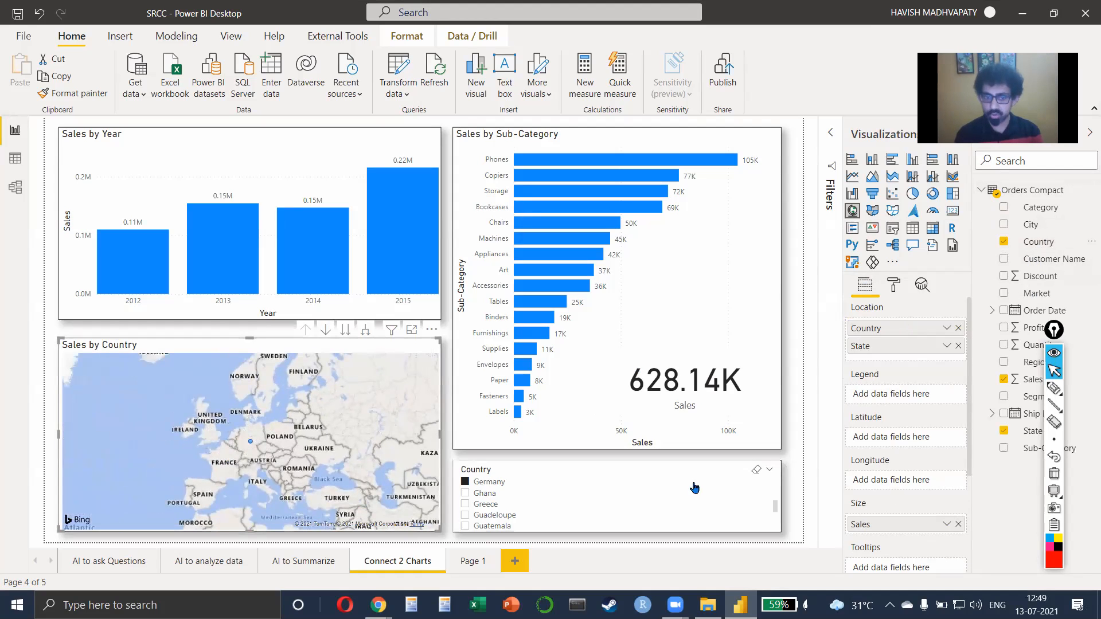
Filter the Country slicer to India and remove Country from the map's Location, leaving State
{"action": "scroll", "coordinate": [587, 514], "scroll_direction": "down", "scroll_amount": 3}
{"action": "scroll", "coordinate": [586, 515], "scroll_direction": "down", "scroll_amount": 2}
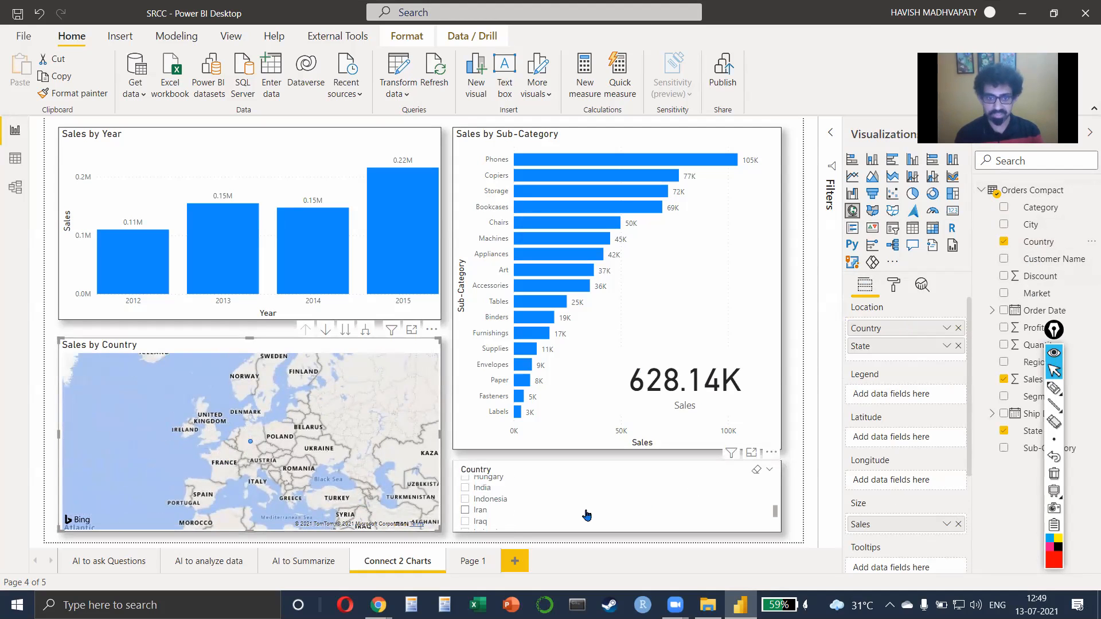
{"action": "left_click", "coordinate": [465, 488]}
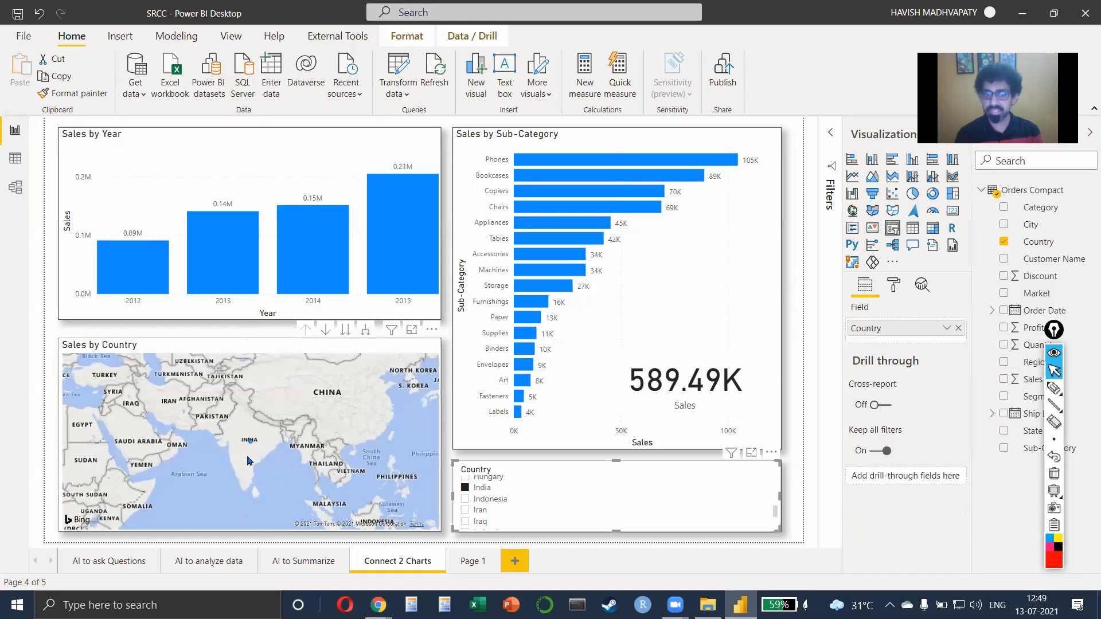
{"action": "mouse_move", "coordinate": [251, 445]}
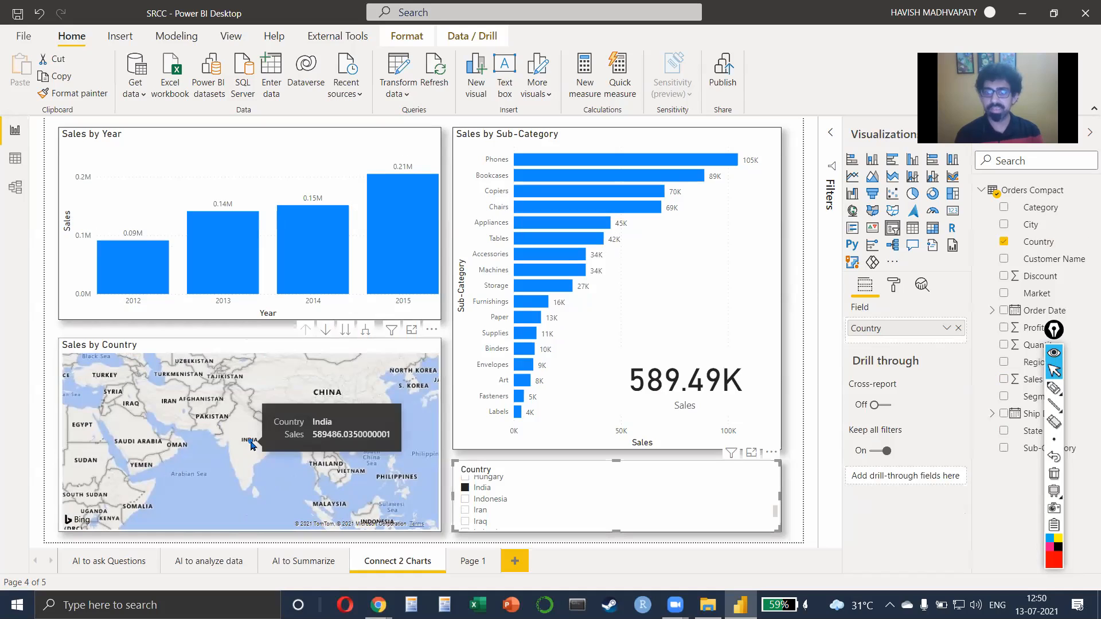
{"action": "left_click", "coordinate": [361, 353]}
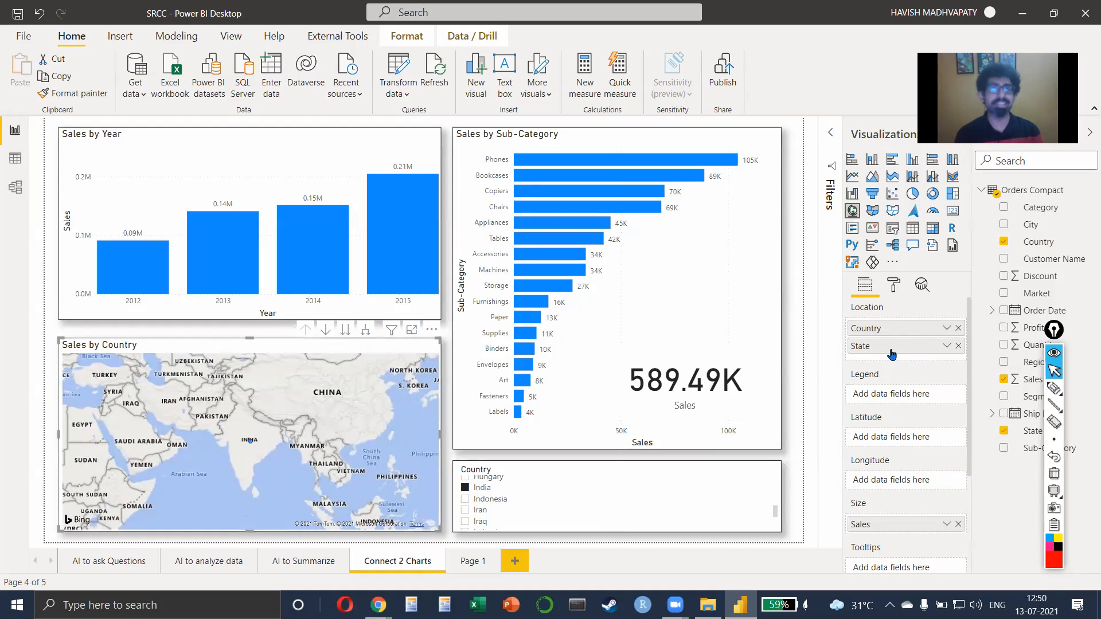
{"action": "left_click", "coordinate": [957, 328]}
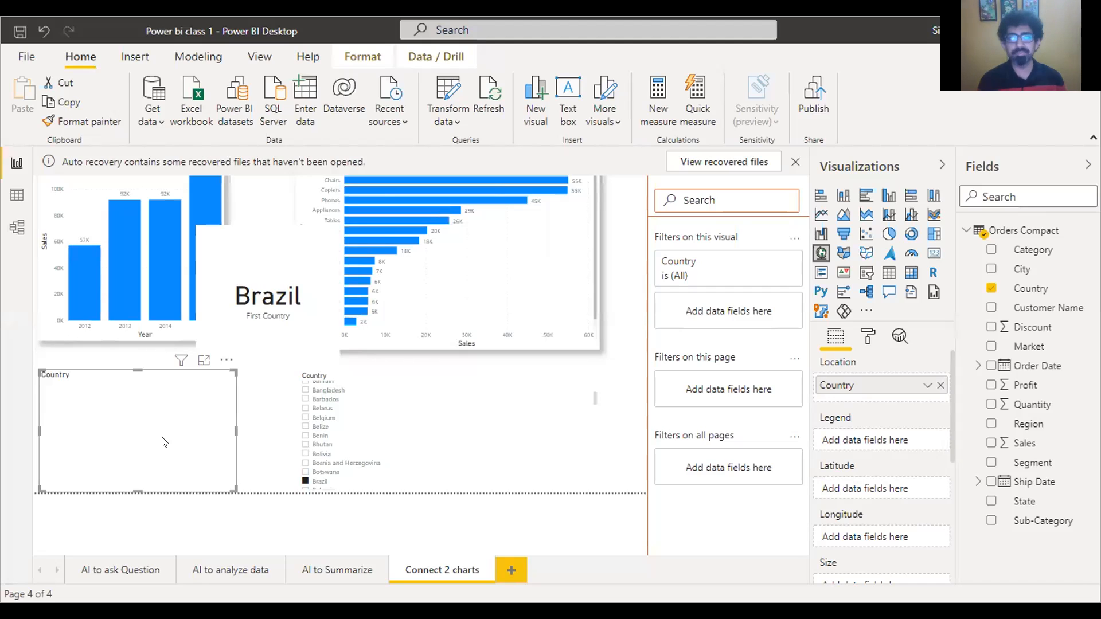
In the Power bi class 1 report, replace the Country map with a new Map using State as Location and Sales as Size
{"action": "key", "text": "Delete"}
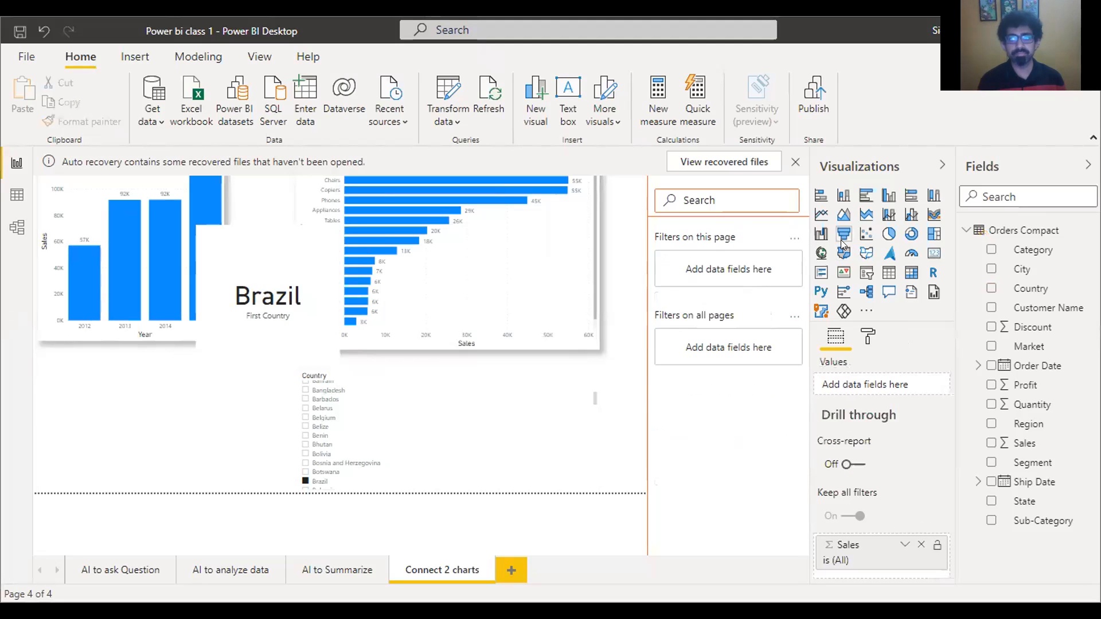
{"action": "left_click", "coordinate": [822, 254]}
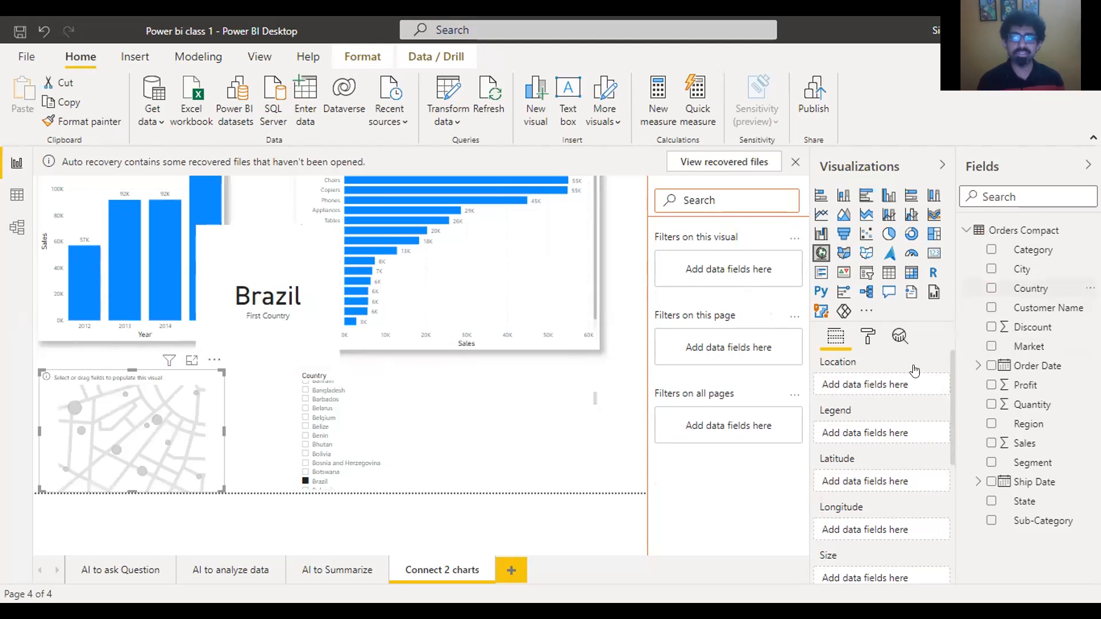
{"action": "left_click_drag", "start_coordinate": [886, 387], "coordinate": [887, 387]}
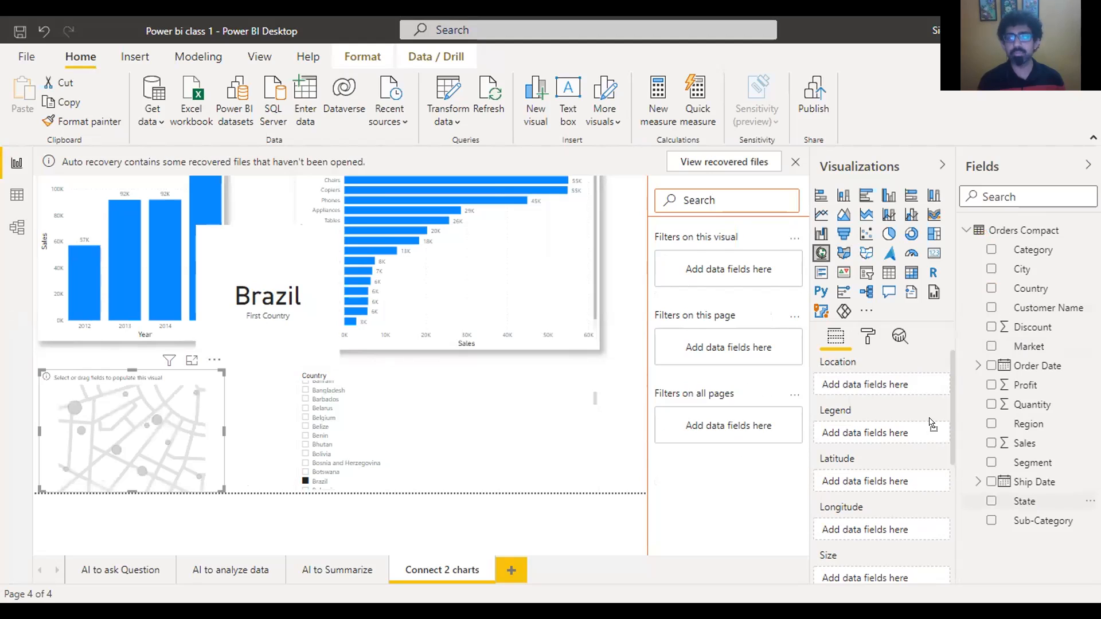
{"action": "left_click", "coordinate": [991, 501]}
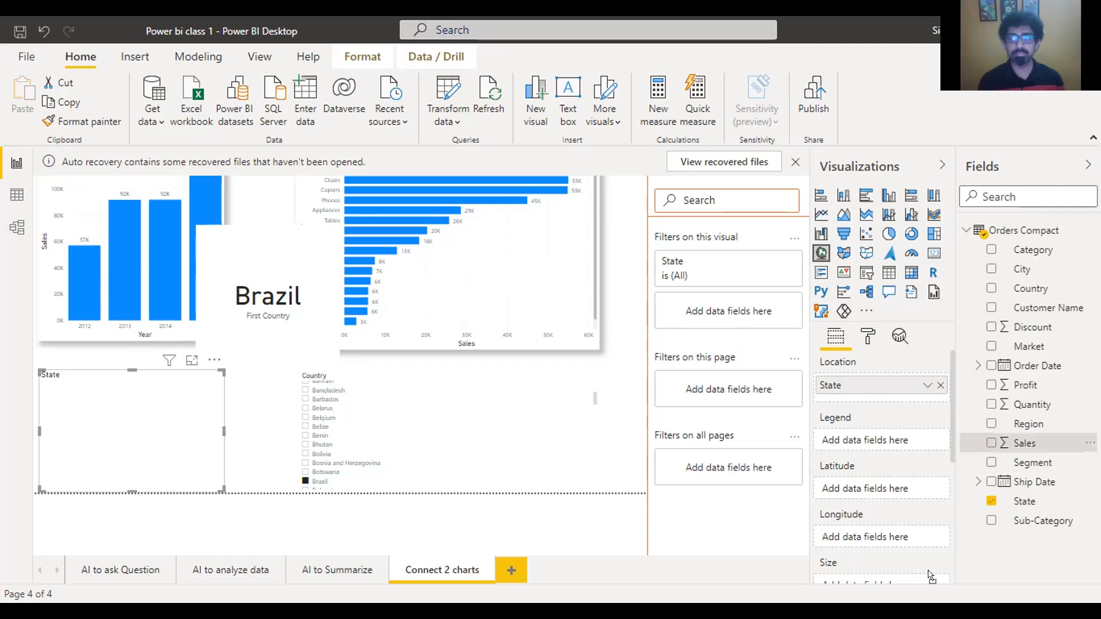
{"action": "left_click_drag", "start_coordinate": [1027, 442], "coordinate": [874, 396]}
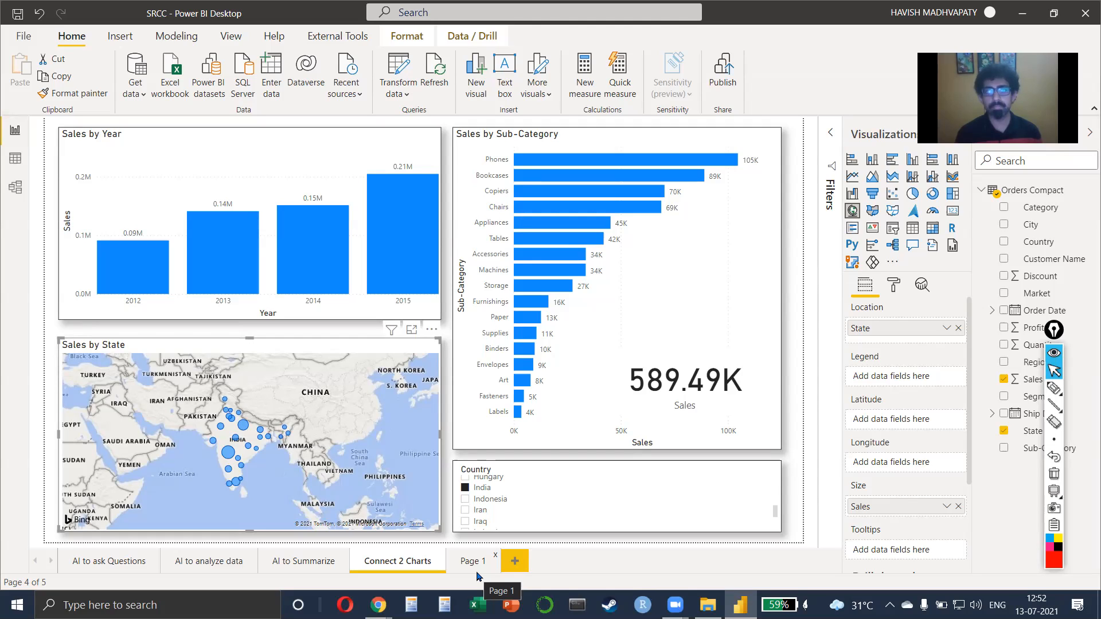
Select the Sales card in the SRCC report and examine its visual type and field
{"action": "left_click", "coordinate": [686, 388]}
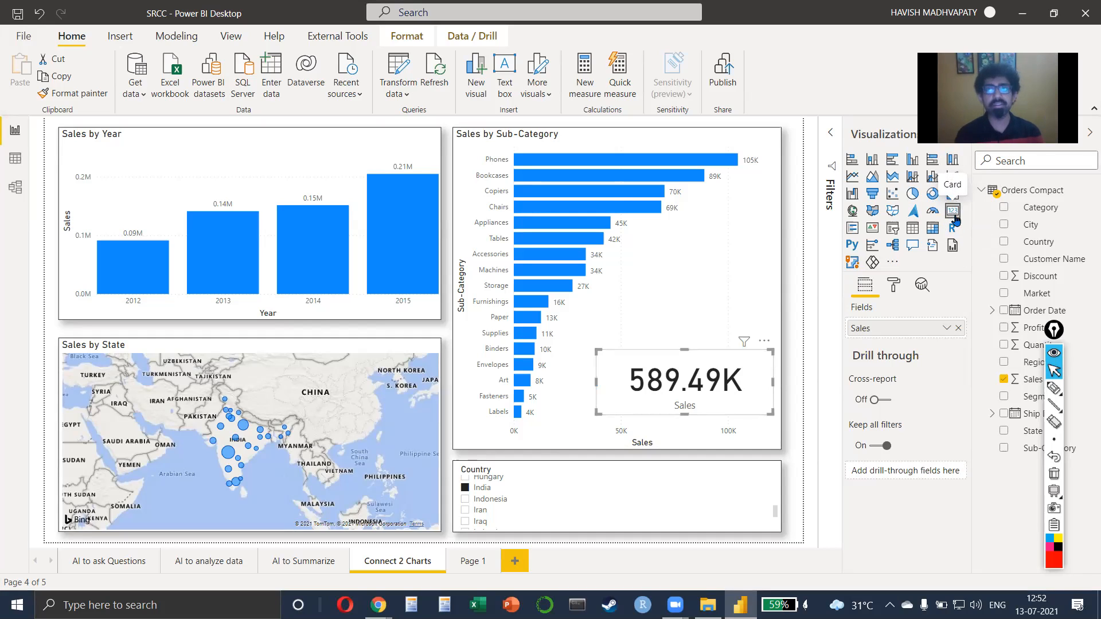
{"action": "key", "text": "ctrl"}
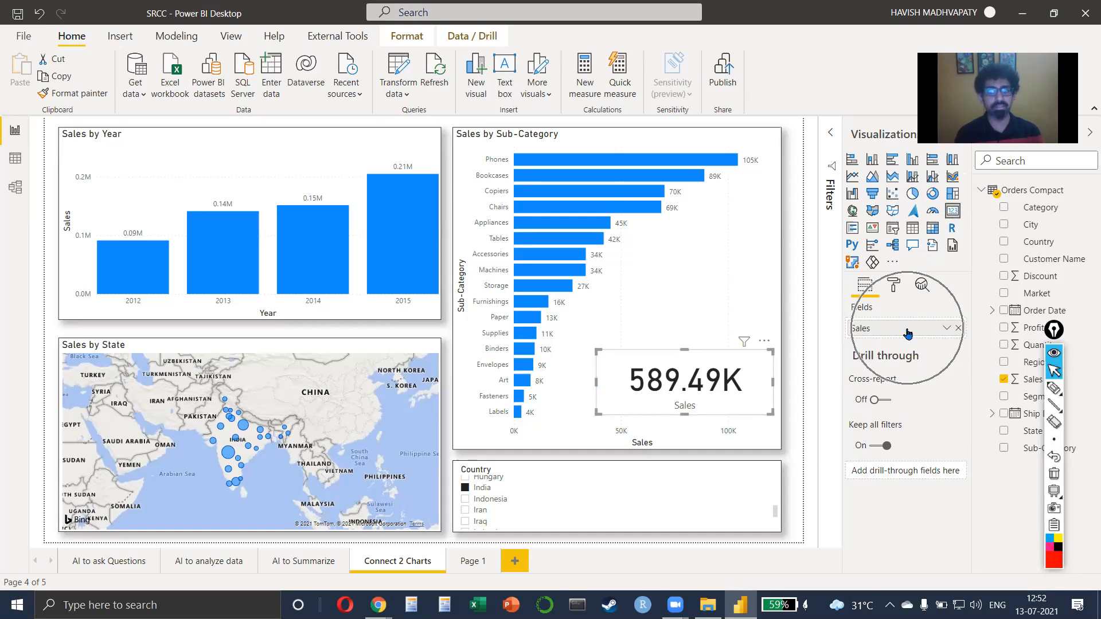
Rename Page 1, which holds the two Sales by State maps, as "2 Maps"
{"action": "key", "text": "ctrl"}
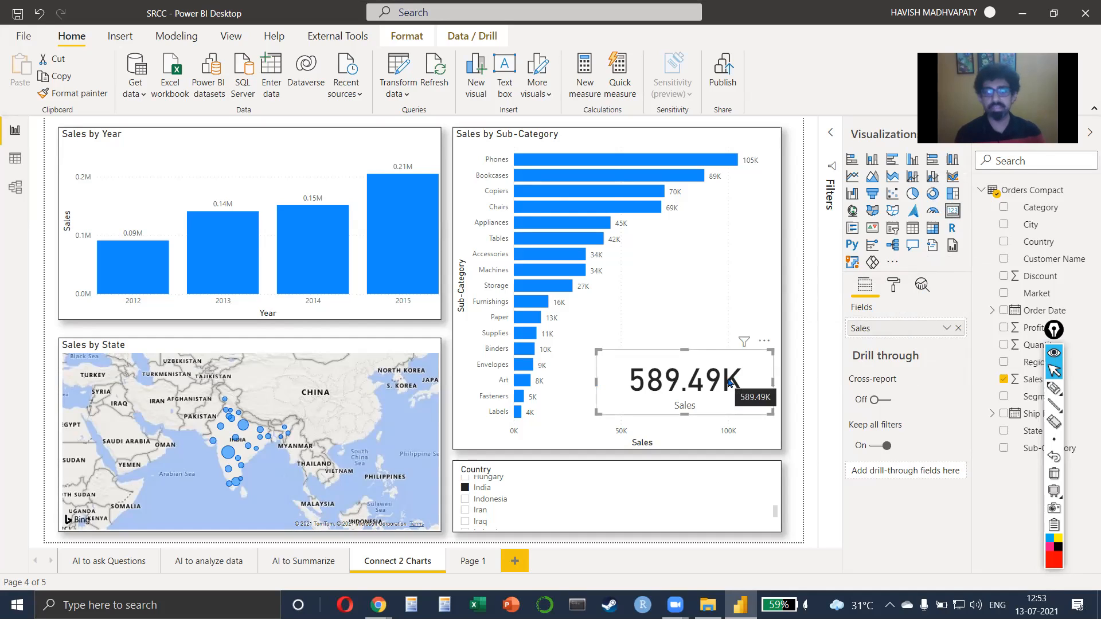
{"action": "left_click", "coordinate": [473, 561]}
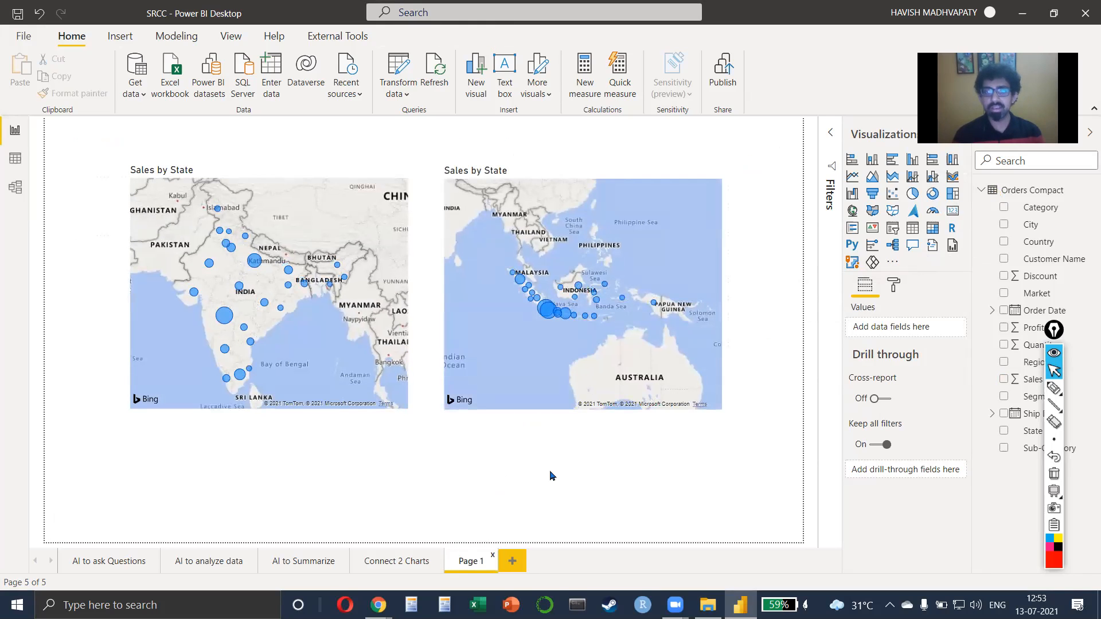
{"action": "double_click", "coordinate": [473, 561]}
{"action": "type", "text": "2"}
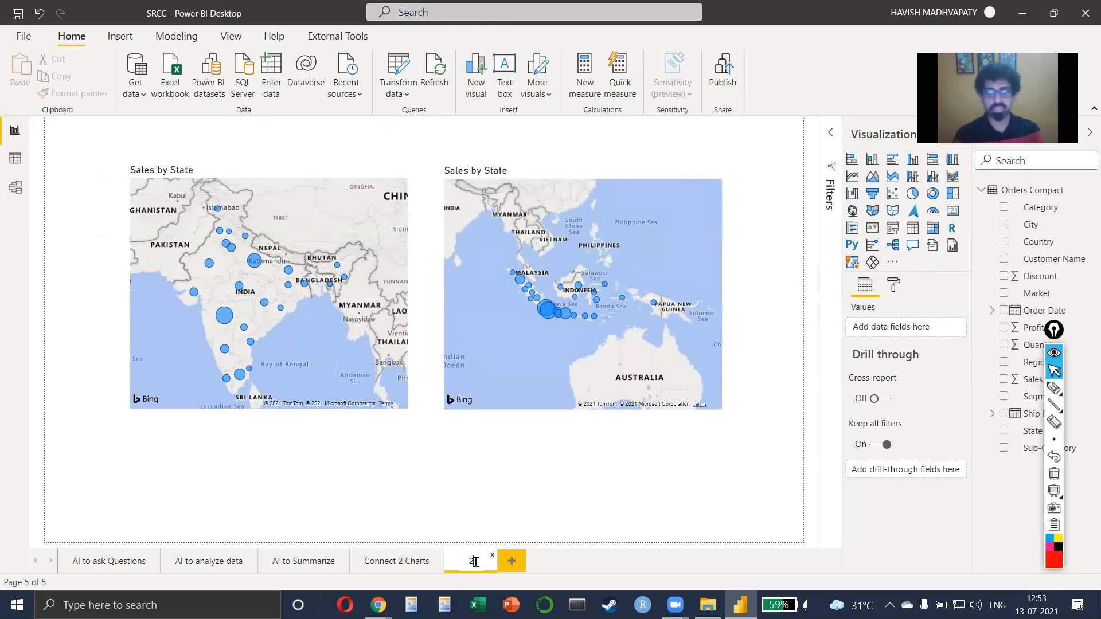
{"action": "type", "text": " Maps"}
{"action": "key", "text": "Return"}
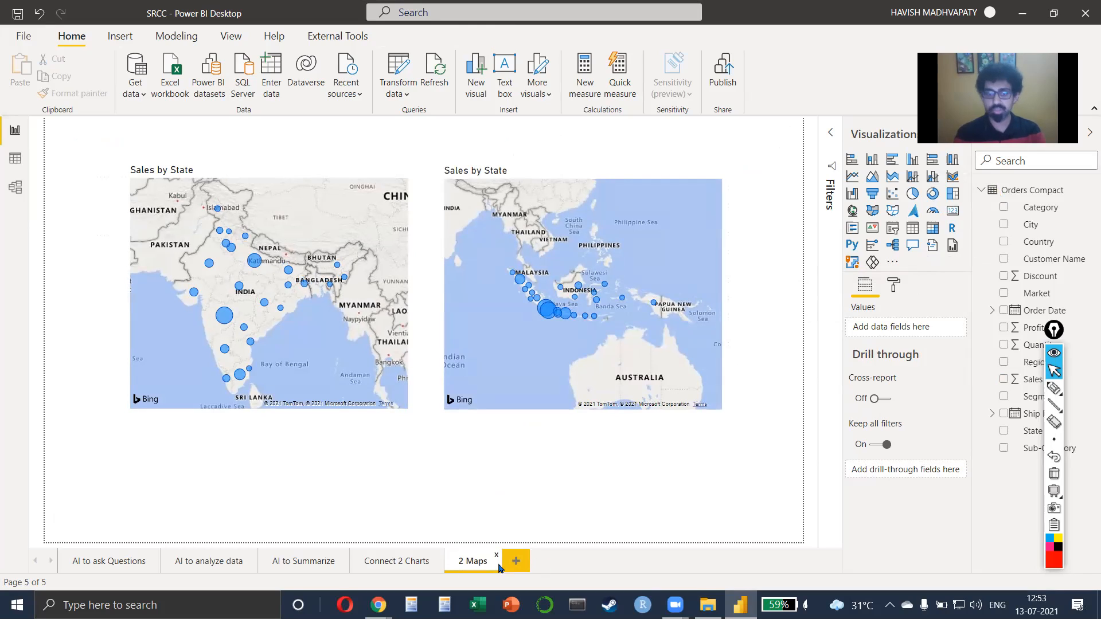
Add a new report page and name it "Drill"
{"action": "left_click", "coordinate": [515, 567]}
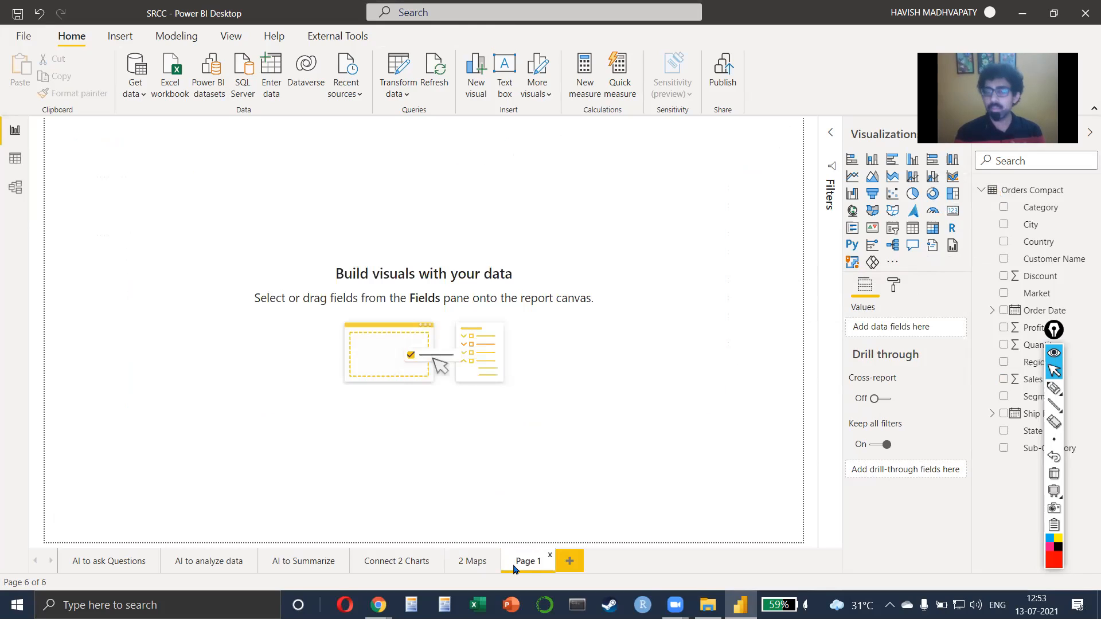
{"action": "double_click", "coordinate": [514, 569]}
{"action": "left_click", "coordinate": [514, 569]}
{"action": "double_click", "coordinate": [516, 567]}
{"action": "type", "text": "Drill"}
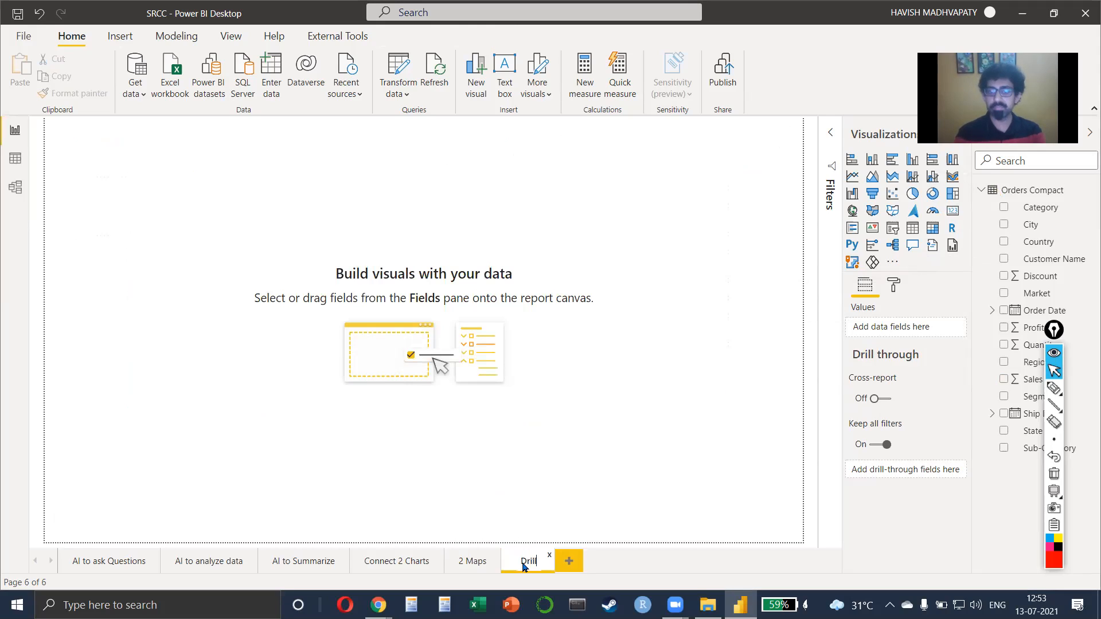
{"action": "key", "text": "Return"}
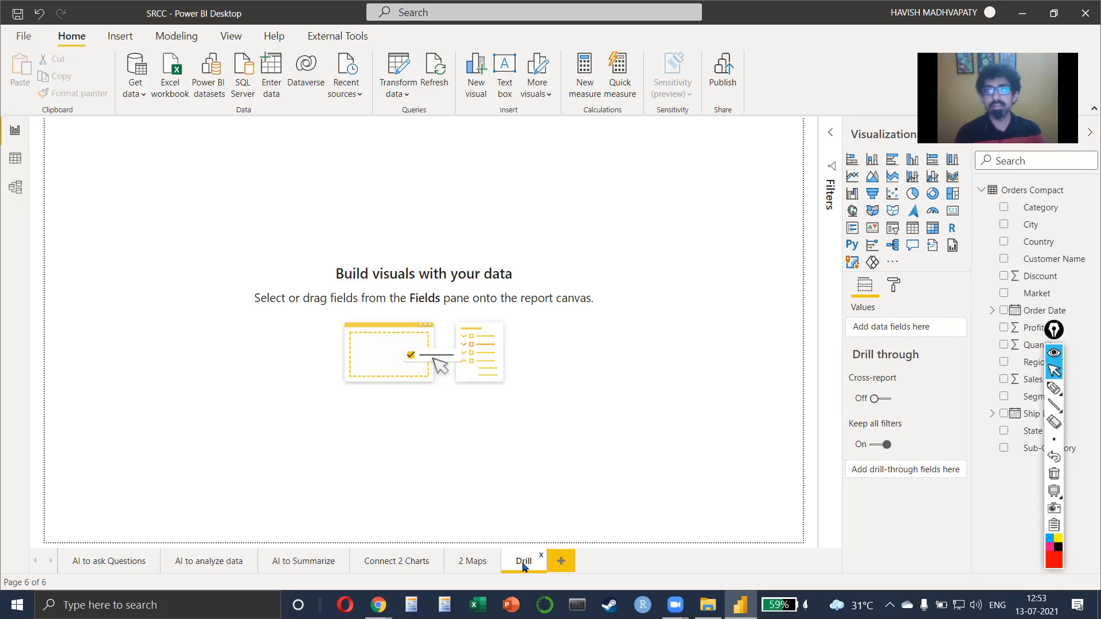
Insert a stacked column chart with Order Date as Axis and Sales as Values, and enlarge it on the Drill page
{"action": "left_click", "coordinate": [872, 161]}
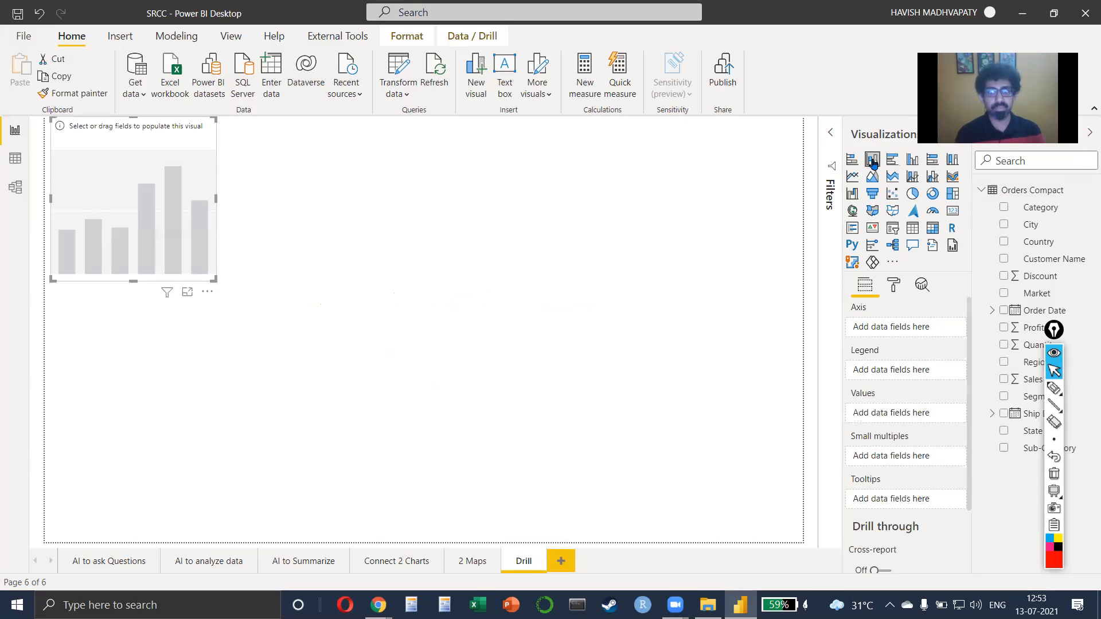
{"action": "left_click_drag", "start_coordinate": [1029, 312], "coordinate": [886, 332]}
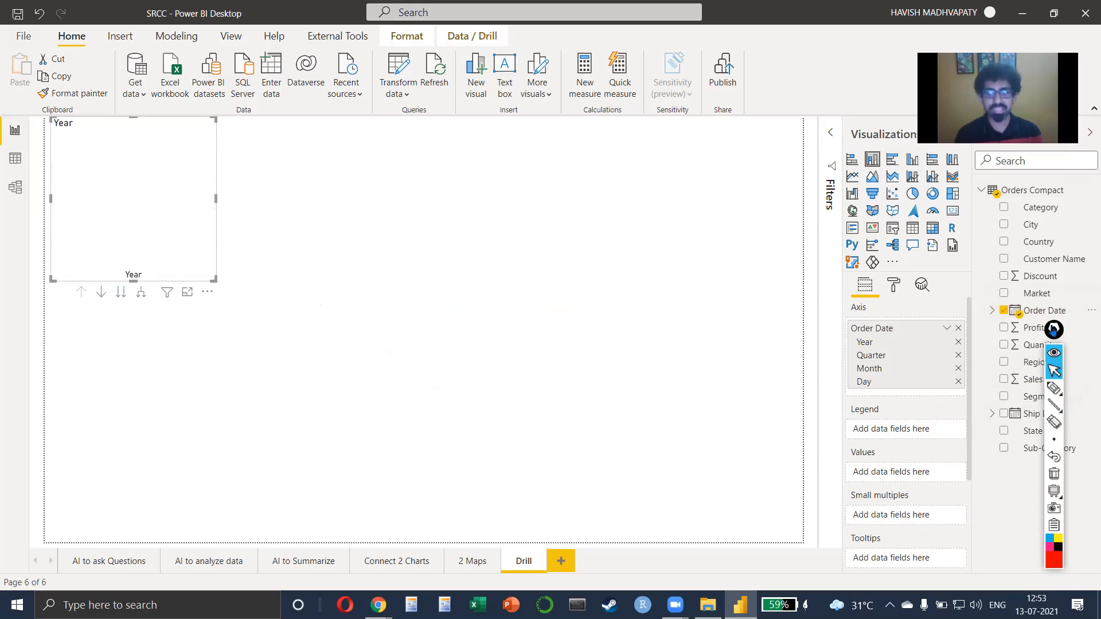
{"action": "left_click_drag", "start_coordinate": [1054, 330], "coordinate": [1076, 338]}
{"action": "mouse_move", "coordinate": [1032, 379]}
{"action": "left_mouse_down"}
{"action": "mouse_move", "coordinate": [946, 433]}
{"action": "mouse_move", "coordinate": [887, 513]}
{"action": "mouse_move", "coordinate": [883, 476]}
{"action": "left_mouse_up"}
{"action": "left_click_drag", "start_coordinate": [211, 280], "coordinate": [522, 431]}
{"action": "left_click_drag", "start_coordinate": [247, 189], "coordinate": [249, 194]}
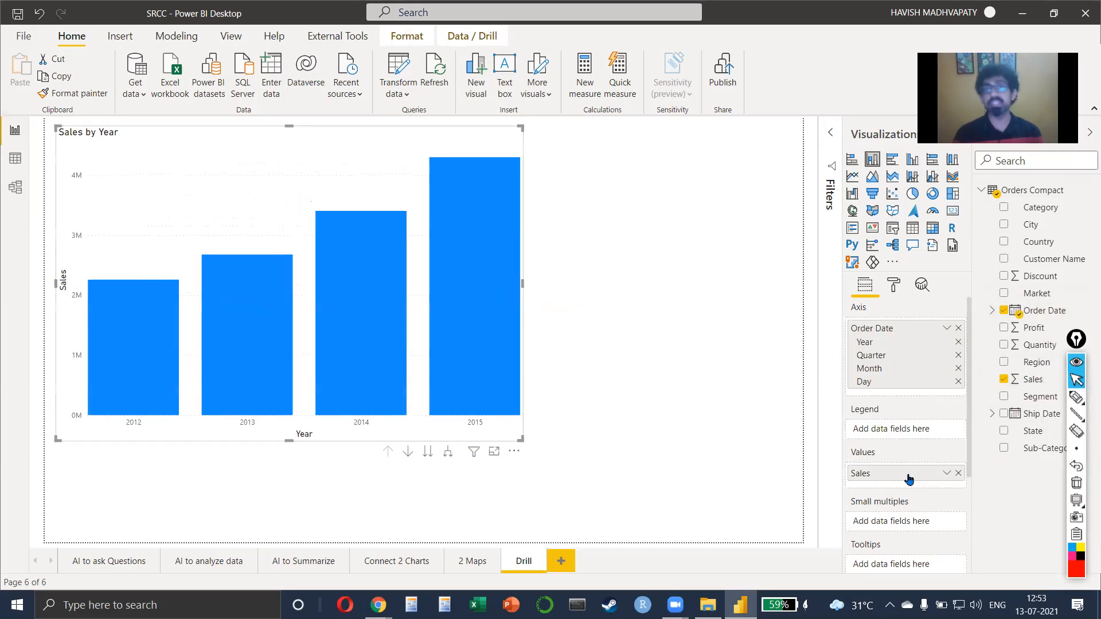
Expand the Sales by Year chart down to the quarter and month levels, and drill it back up to year
{"action": "mouse_move", "coordinate": [349, 305]}
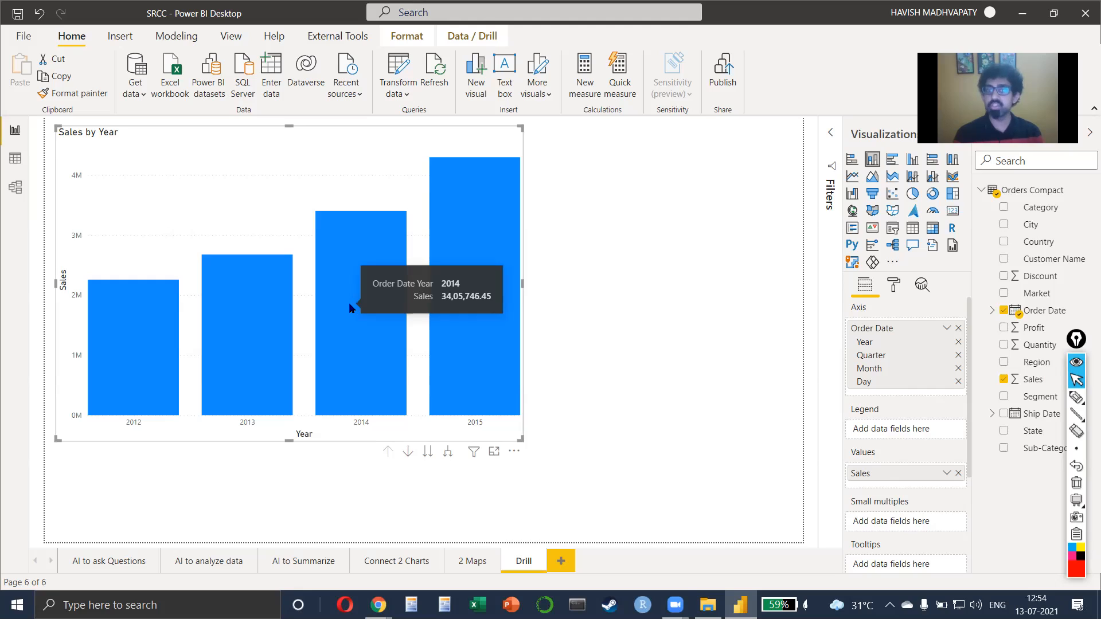
{"action": "left_click", "coordinate": [424, 445]}
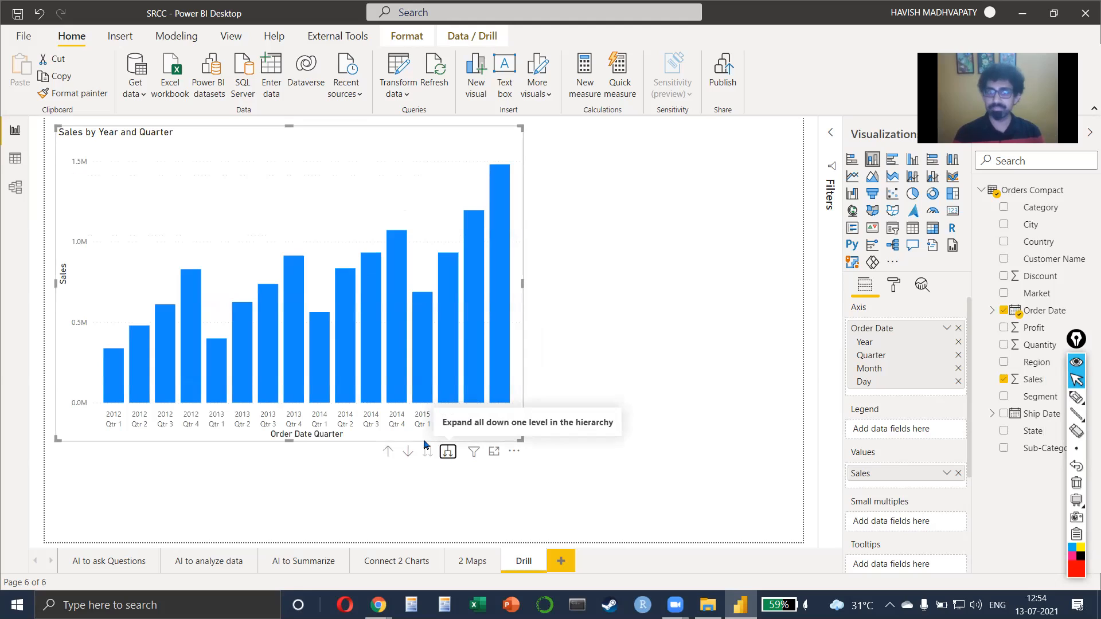
{"action": "left_click", "coordinate": [424, 445]}
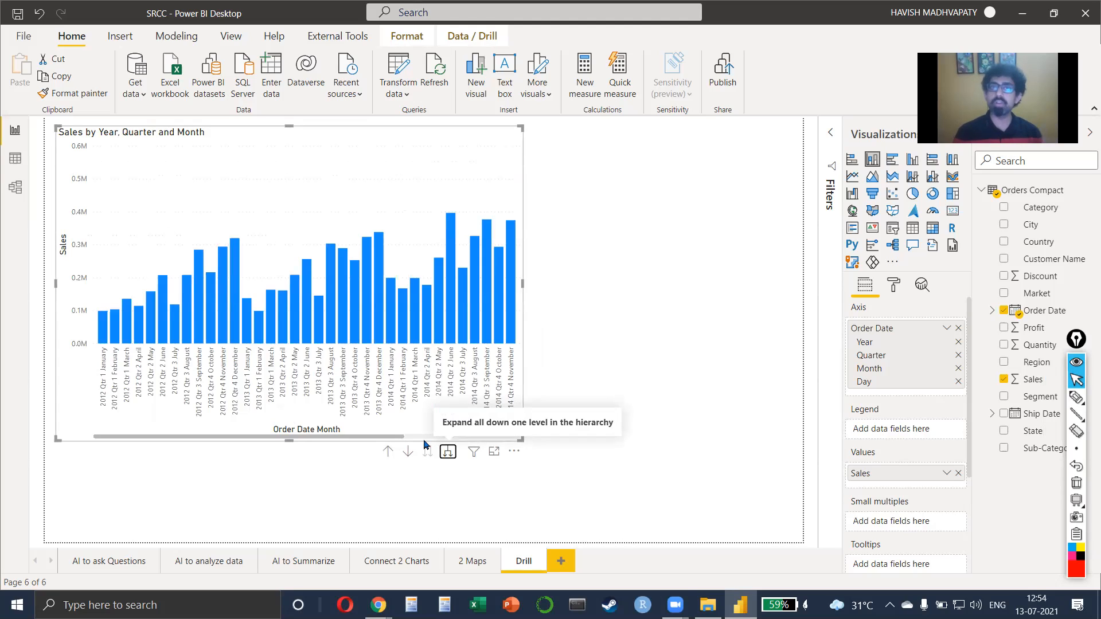
{"action": "left_click", "coordinate": [387, 451]}
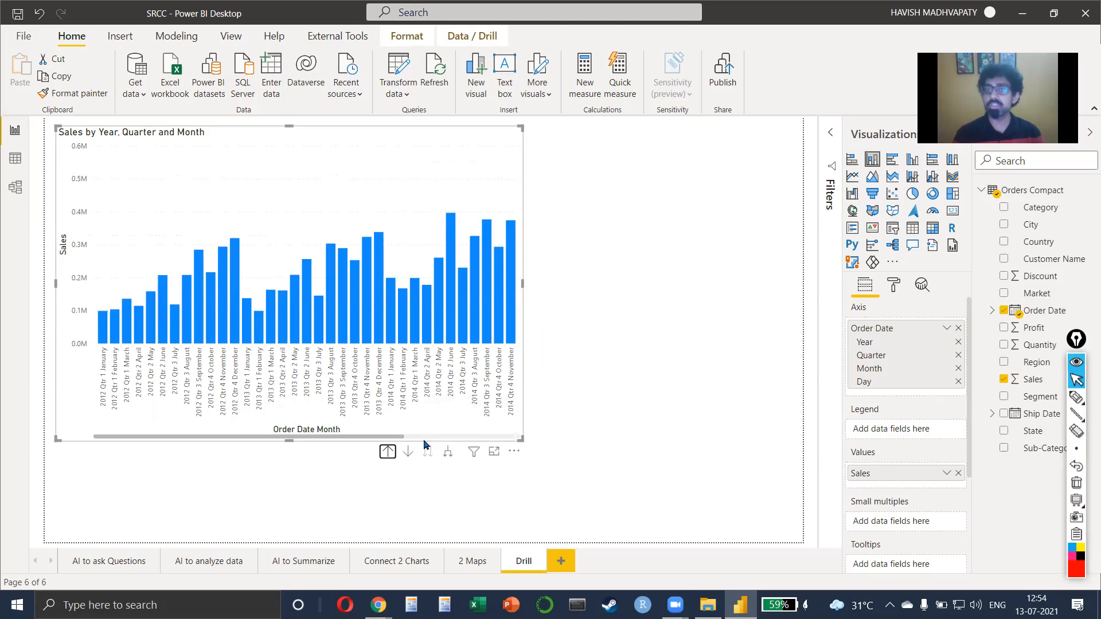
{"action": "left_click", "coordinate": [388, 451]}
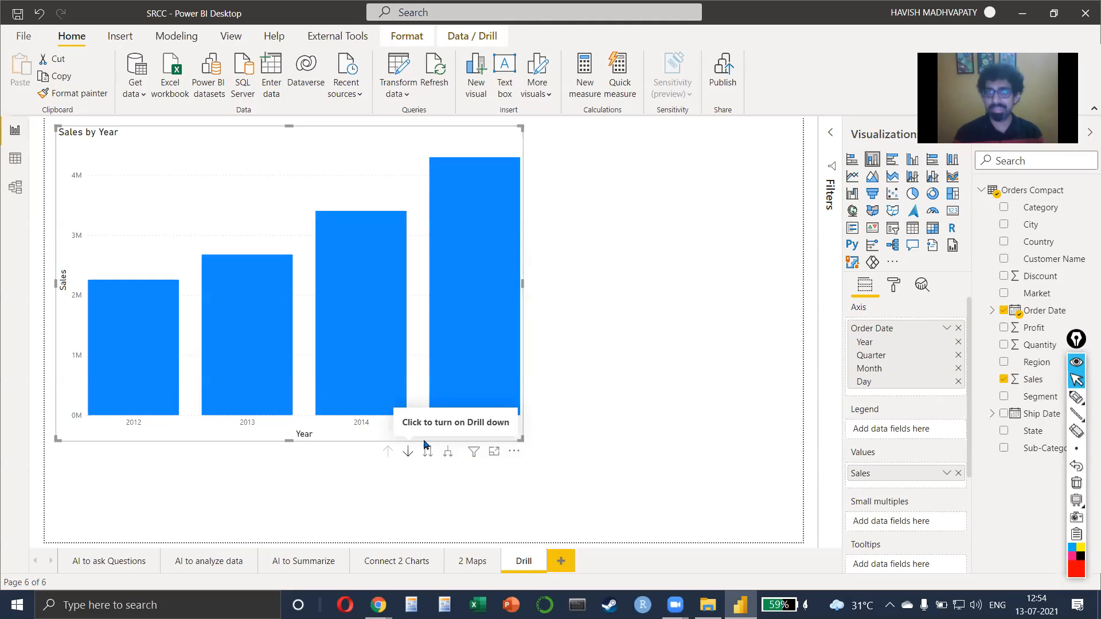
Turn on Drill down mode for the Sales by Year chart and drill the 2015 column into its quarters
{"action": "left_click", "coordinate": [481, 327]}
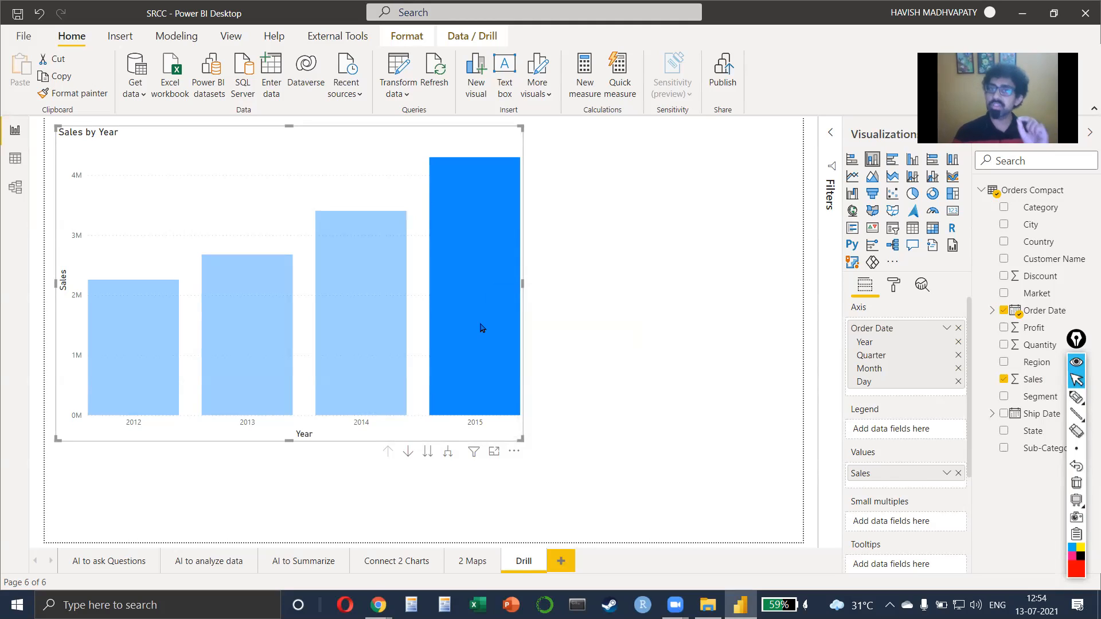
{"action": "left_click", "coordinate": [407, 451]}
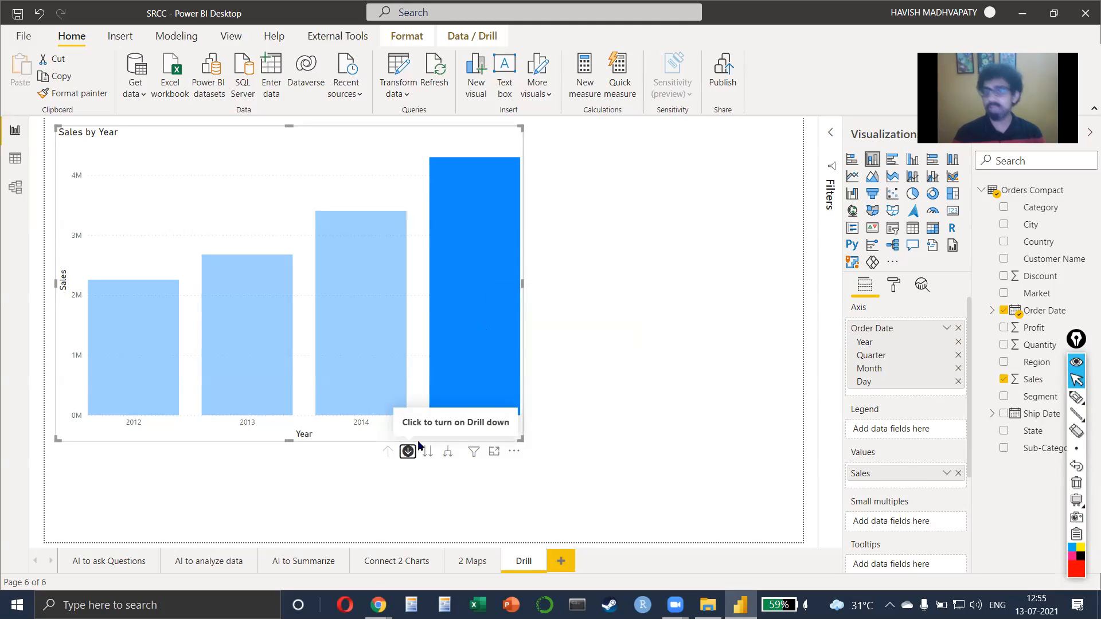
{"action": "left_click", "coordinate": [644, 338]}
{"action": "left_click", "coordinate": [301, 162]}
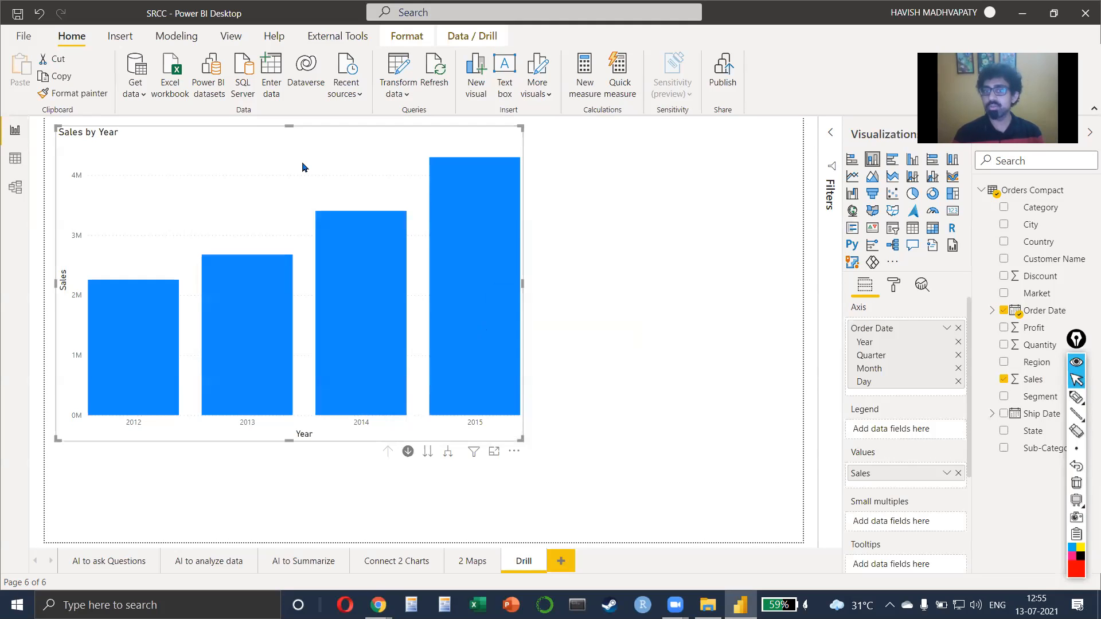
{"action": "mouse_move", "coordinate": [468, 196]}
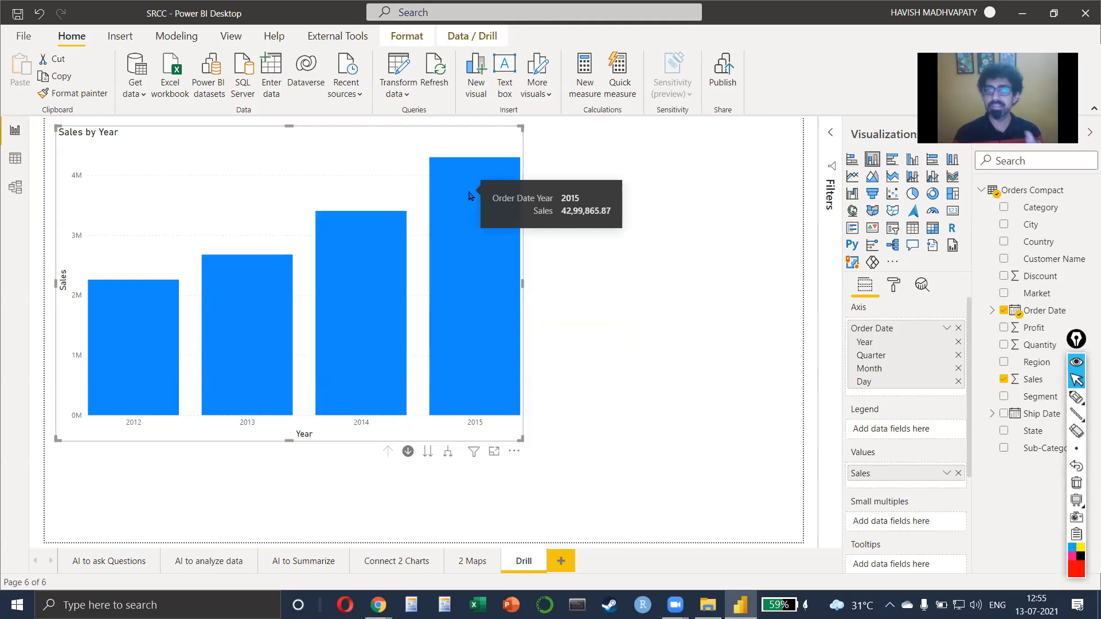
{"action": "left_click", "coordinate": [469, 196]}
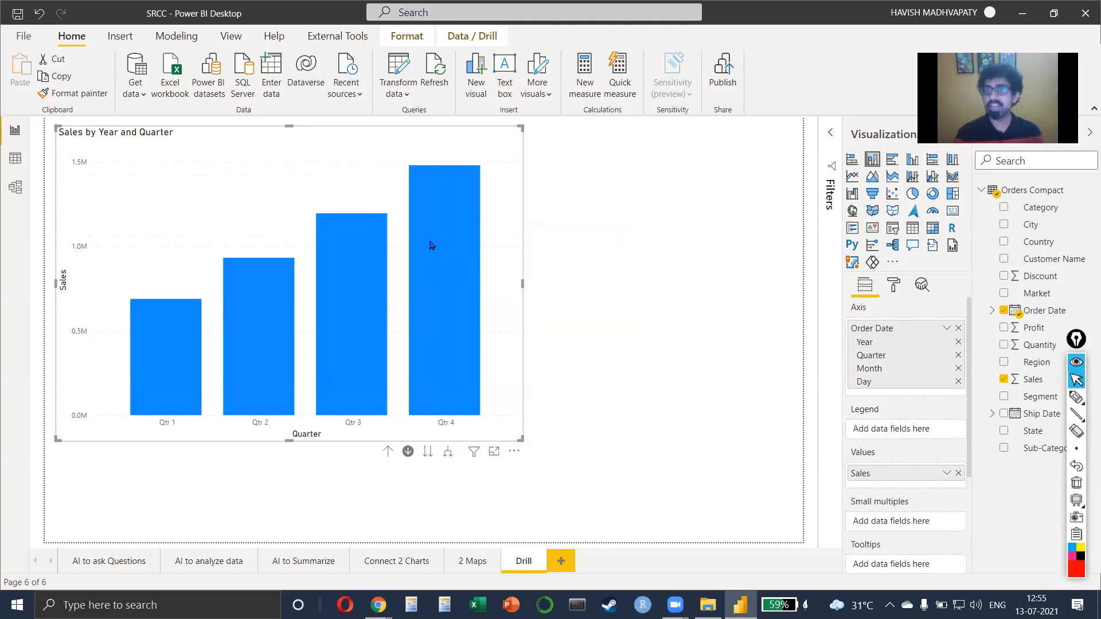
Drill the chart from Qtr 4 of 2015 into its months, and from December into its days
{"action": "mouse_move", "coordinate": [431, 245]}
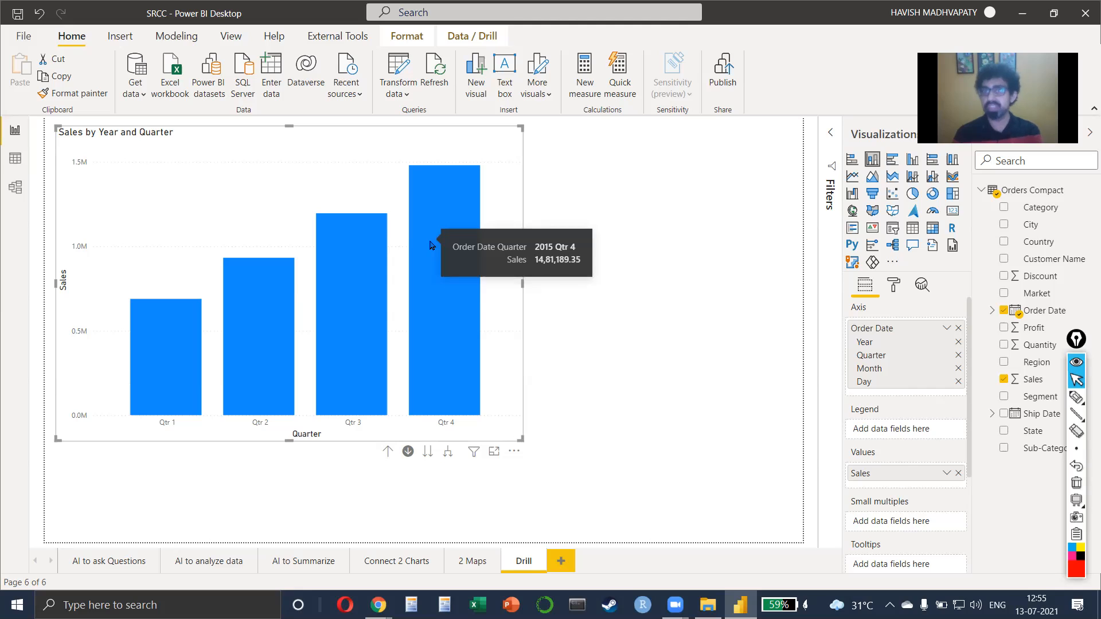
{"action": "mouse_move", "coordinate": [331, 275]}
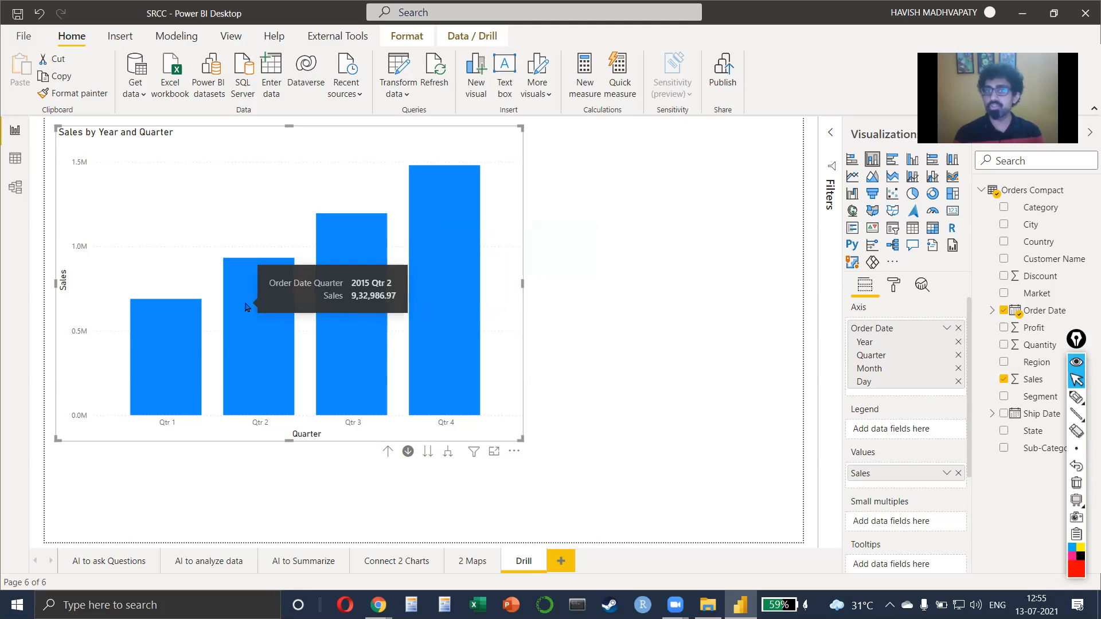
{"action": "mouse_move", "coordinate": [147, 341]}
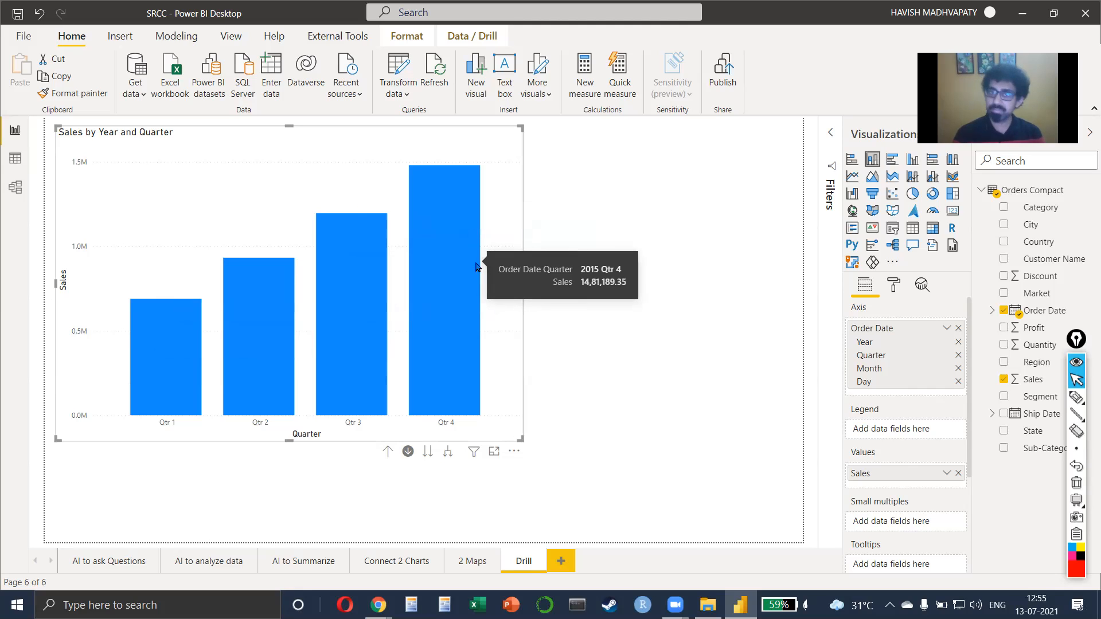
{"action": "mouse_move", "coordinate": [453, 262]}
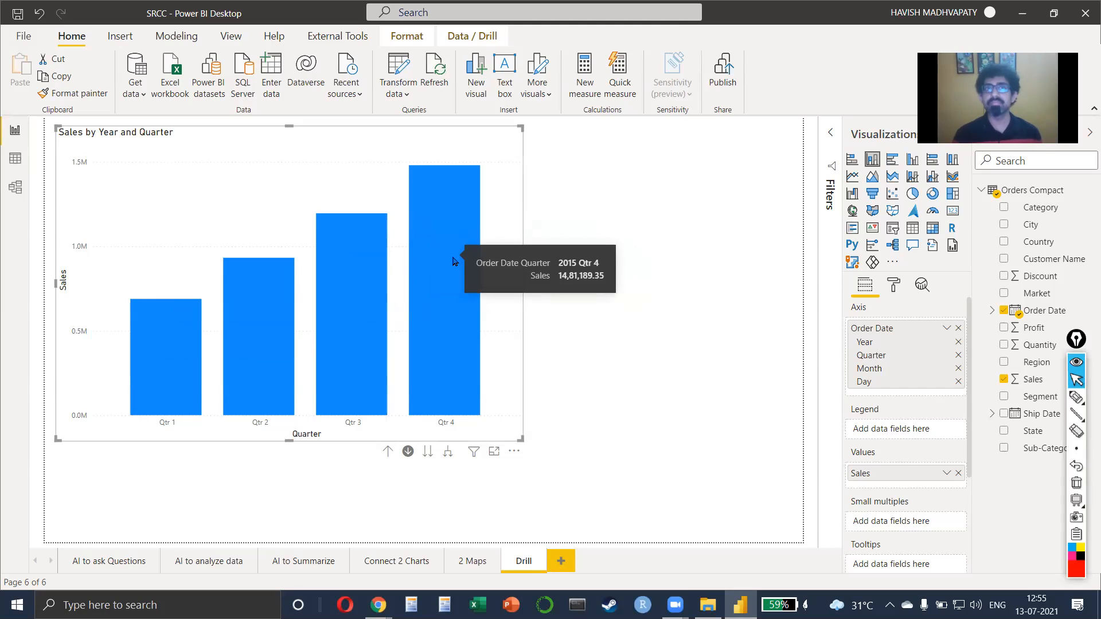
{"action": "left_click", "coordinate": [453, 262]}
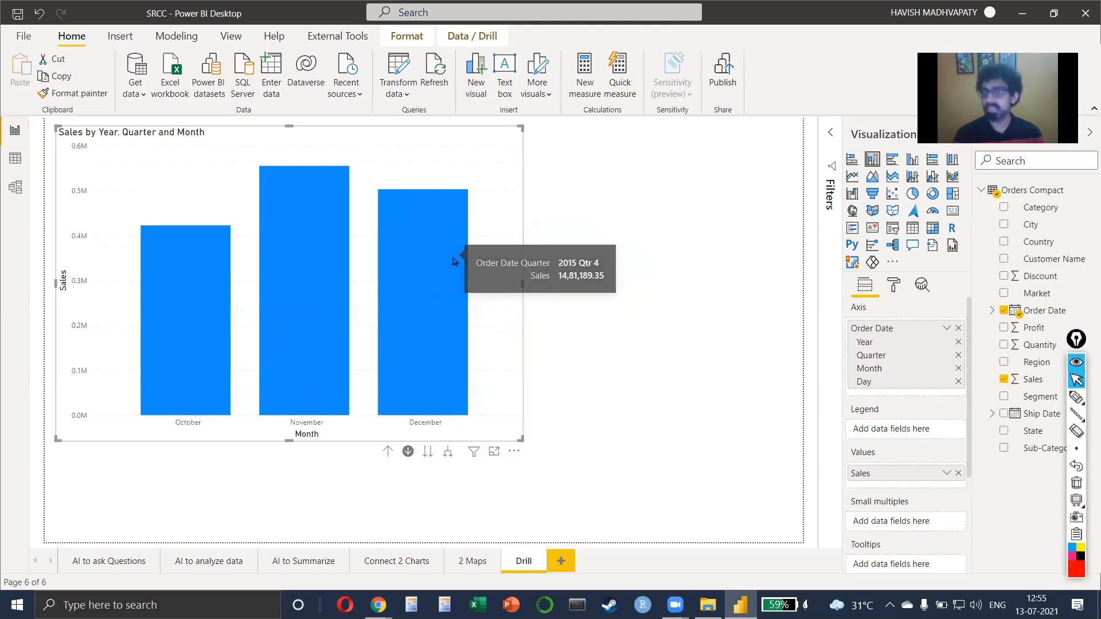
{"action": "mouse_move", "coordinate": [448, 285]}
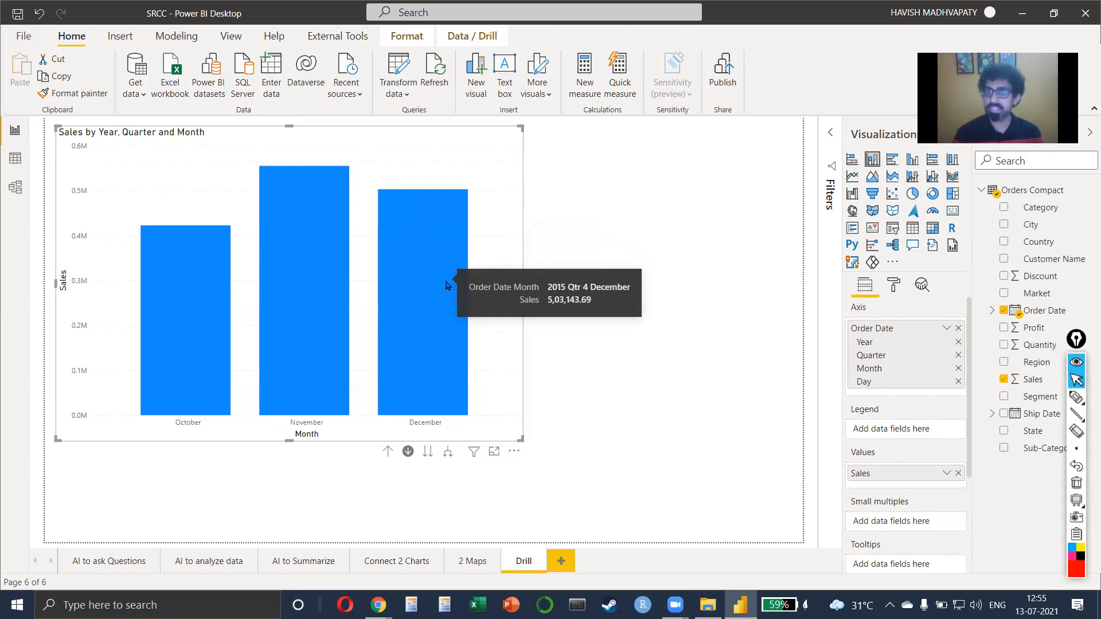
{"action": "left_click", "coordinate": [448, 285]}
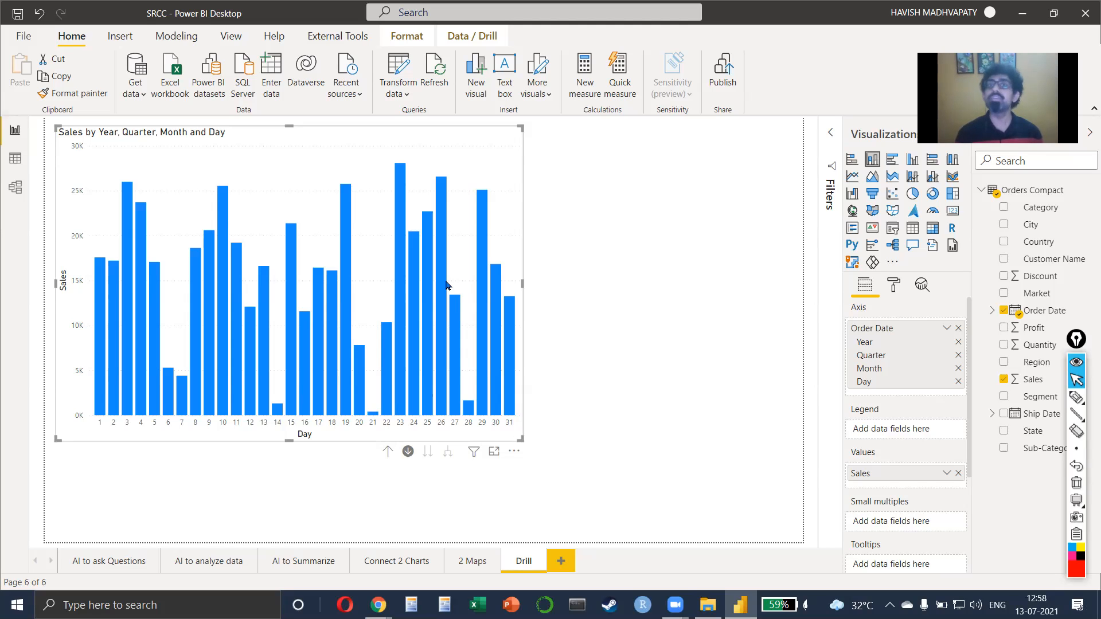
Switch to Chrome and search Google in a new tab for "rural sales hero motocorp"
{"action": "key", "text": "alt+Tab"}
{"action": "key", "text": "alt+Tab"}
{"action": "key", "text": "alt+Tab"}
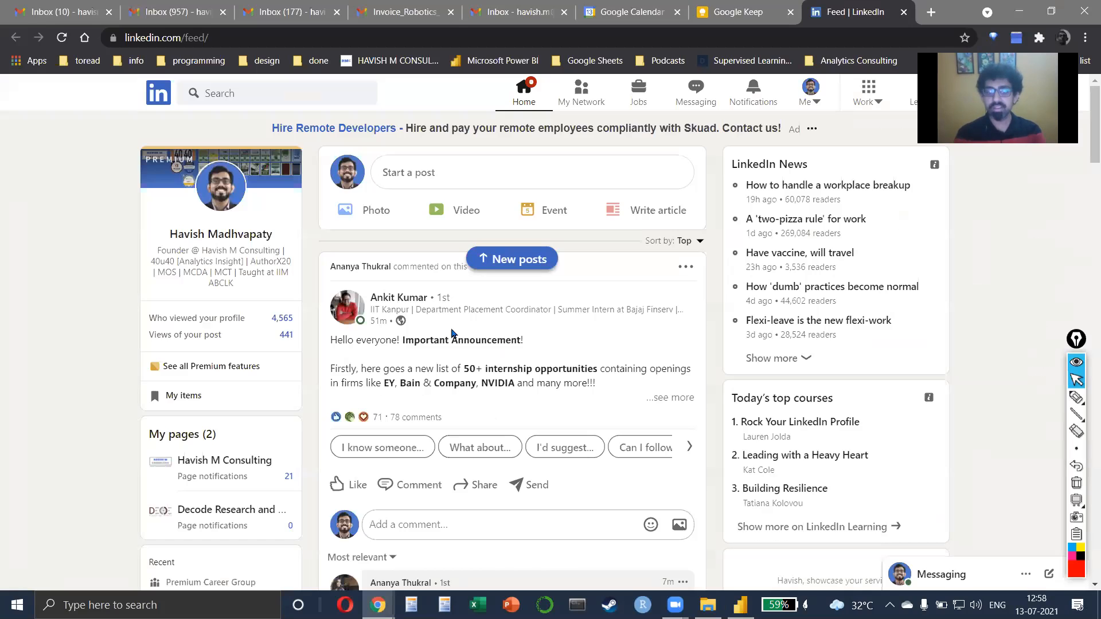
{"action": "key", "text": "ctrl+t"}
{"action": "type", "text": "ru"}
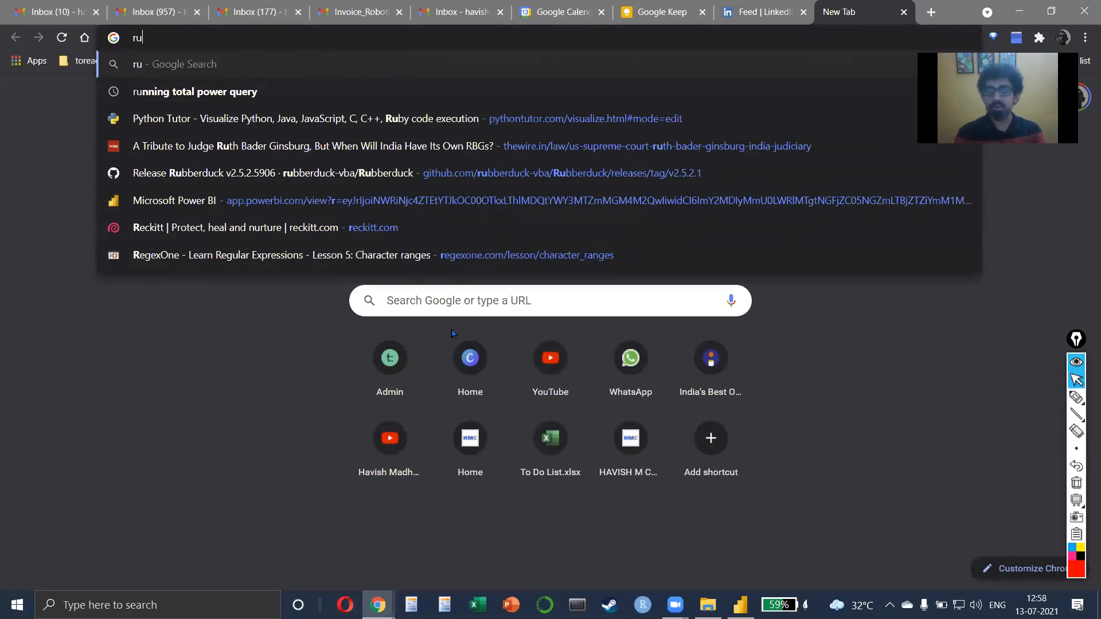
{"action": "type", "text": "ral sales hero motoc"}
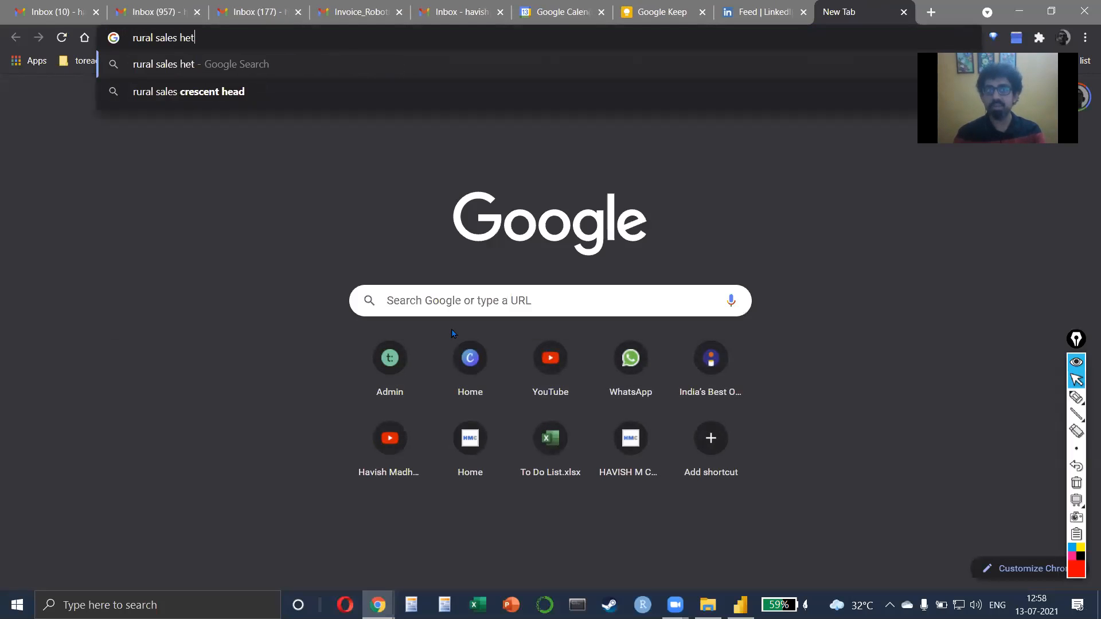
{"action": "type", "text": "orp"}
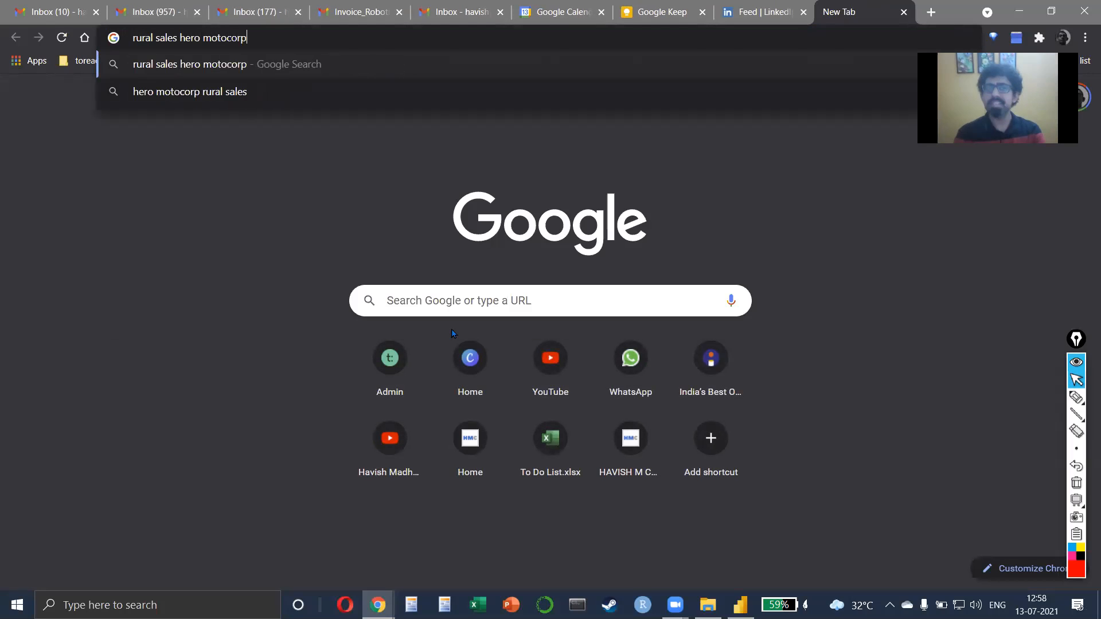
{"action": "key", "text": "Return"}
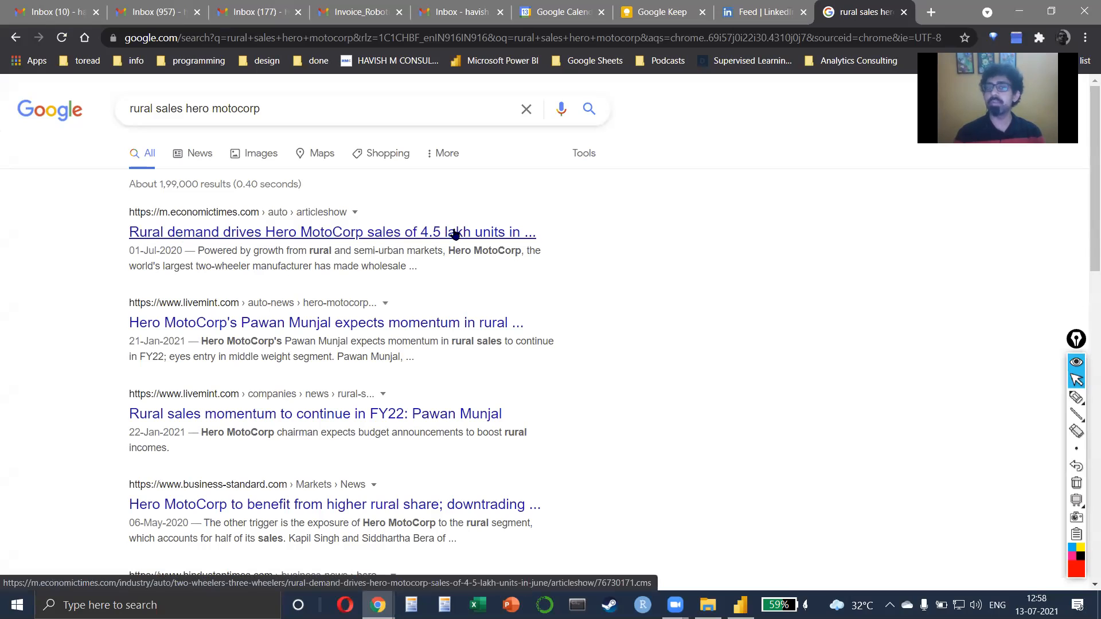
Highlight the phrase "rural and semi-urban markets" in the first search result's snippet
{"action": "scroll", "coordinate": [367, 264], "scroll_direction": "up", "scroll_amount": 2}
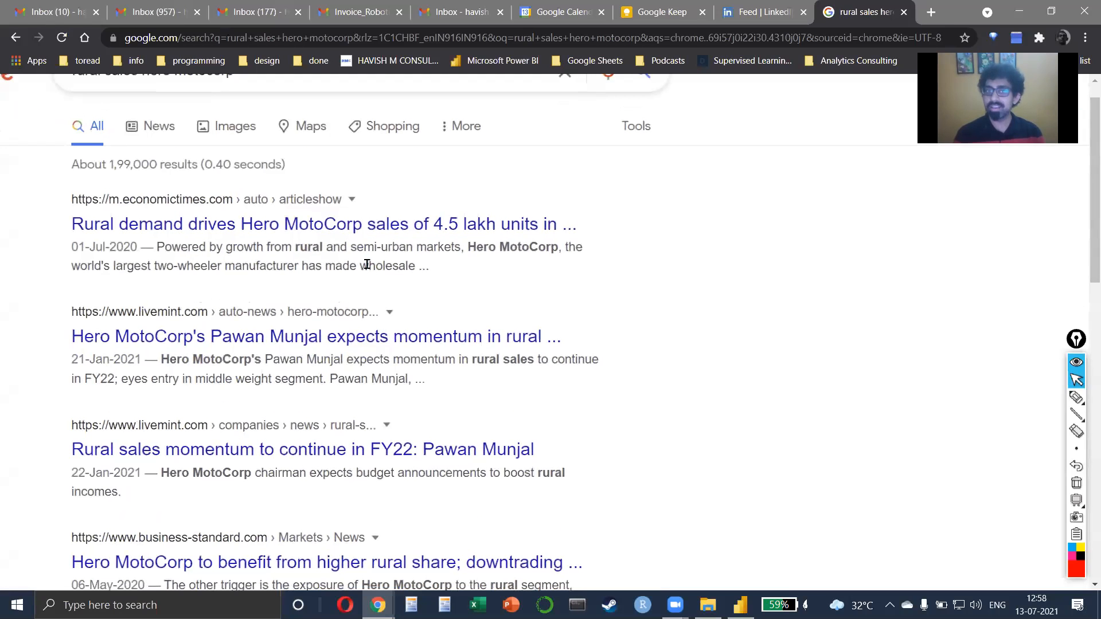
{"action": "left_click_drag", "start_coordinate": [295, 247], "coordinate": [468, 248]}
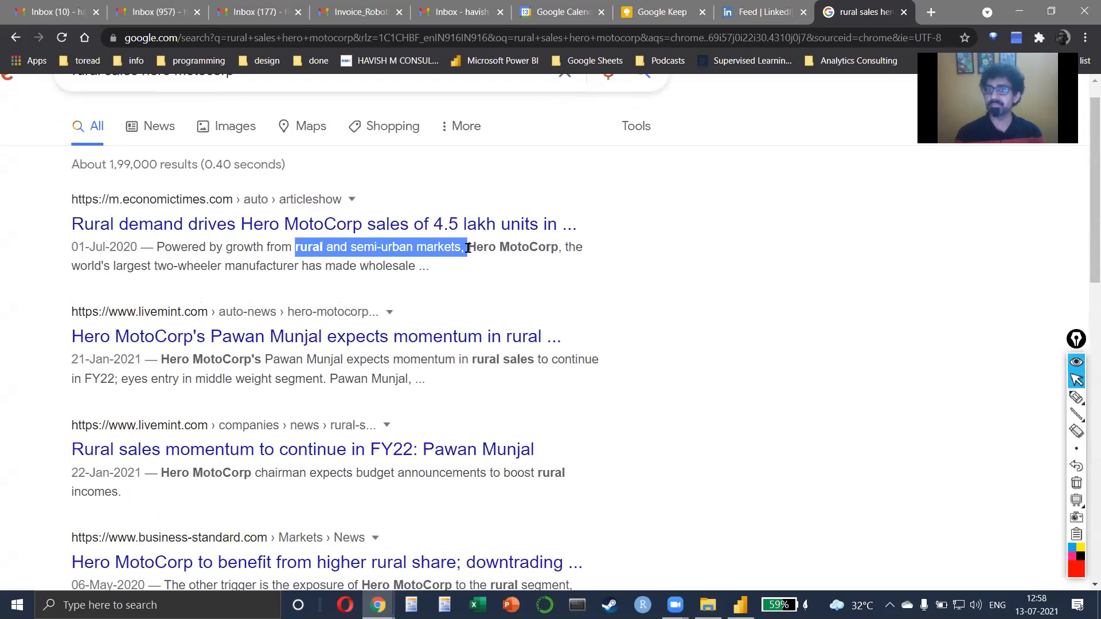
{"action": "scroll", "coordinate": [467, 247], "scroll_direction": "down", "scroll_amount": 2}
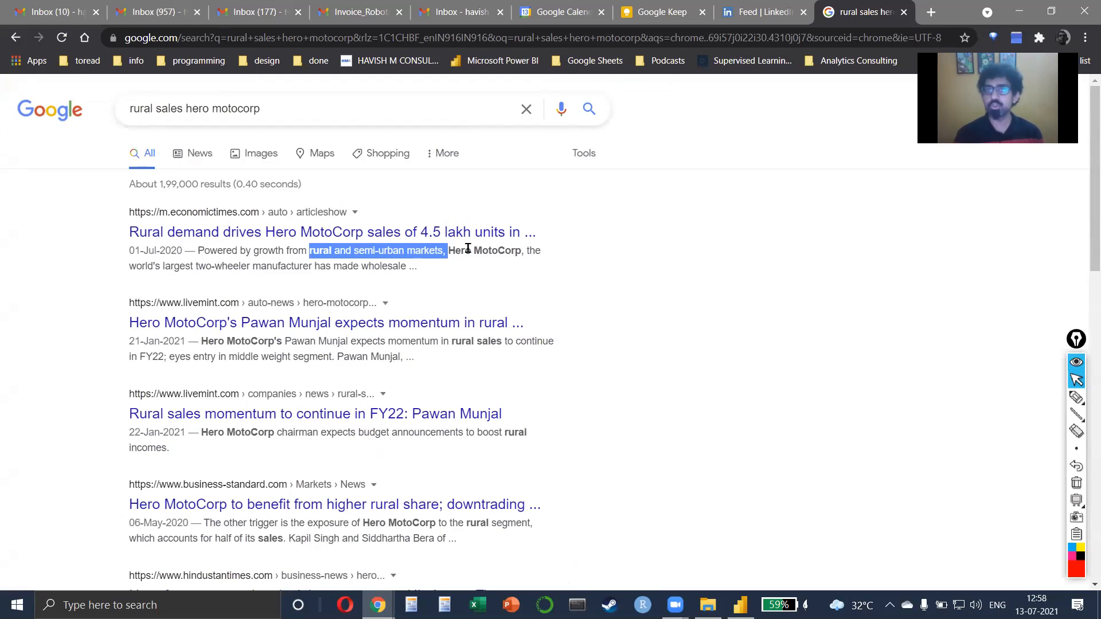
Switch back to Power BI and drill the daily sales chart up through its levels to Sales by Year
{"action": "key", "text": "alt+Tab"}
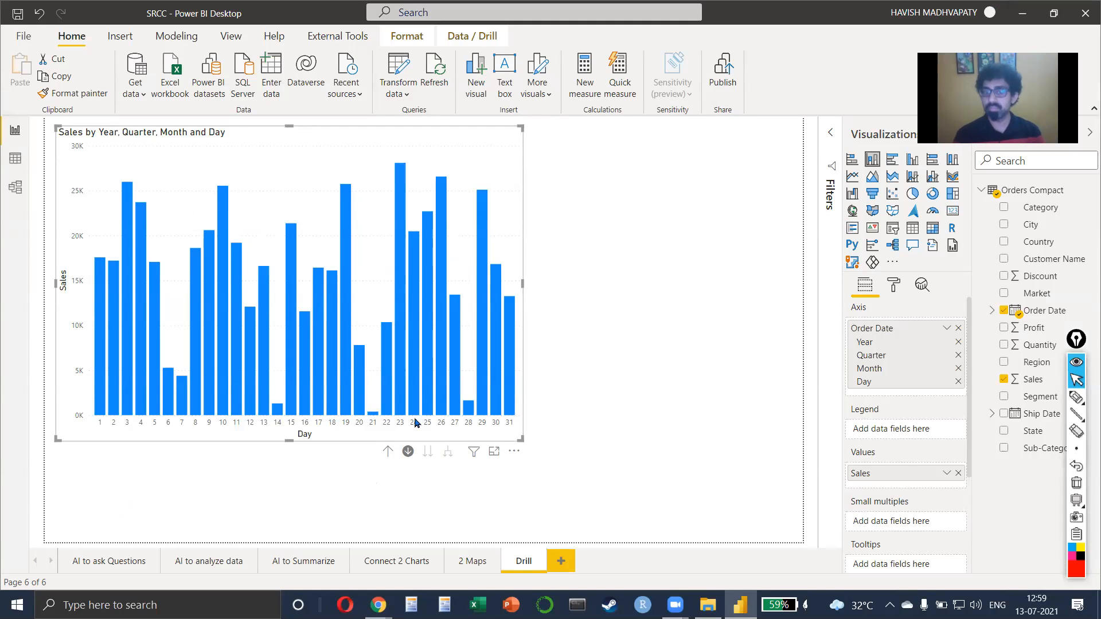
{"action": "left_click", "coordinate": [389, 450]}
{"action": "left_click", "coordinate": [389, 450]}
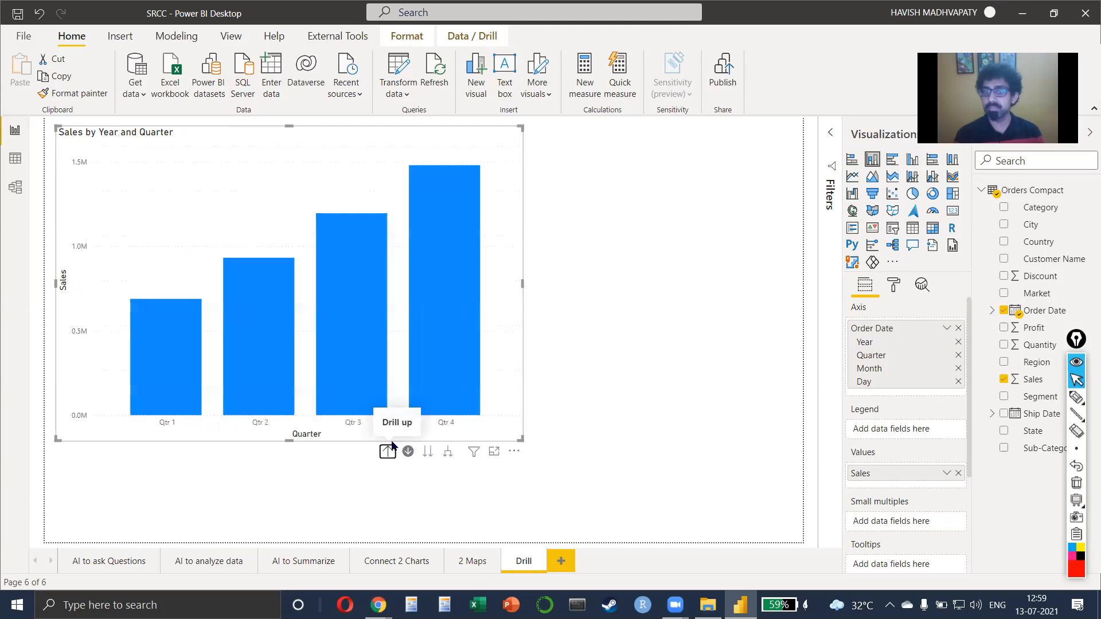
{"action": "left_click", "coordinate": [388, 451]}
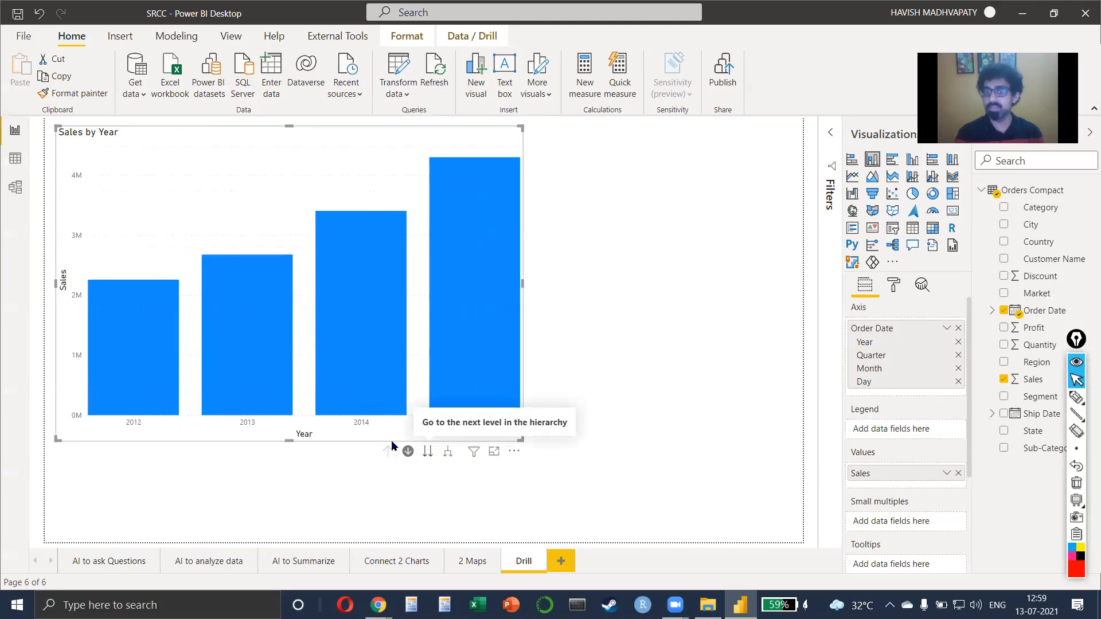
Move the whole chart to the quarter and month hierarchy levels across all years, and drill back up to years
{"action": "left_click", "coordinate": [427, 451]}
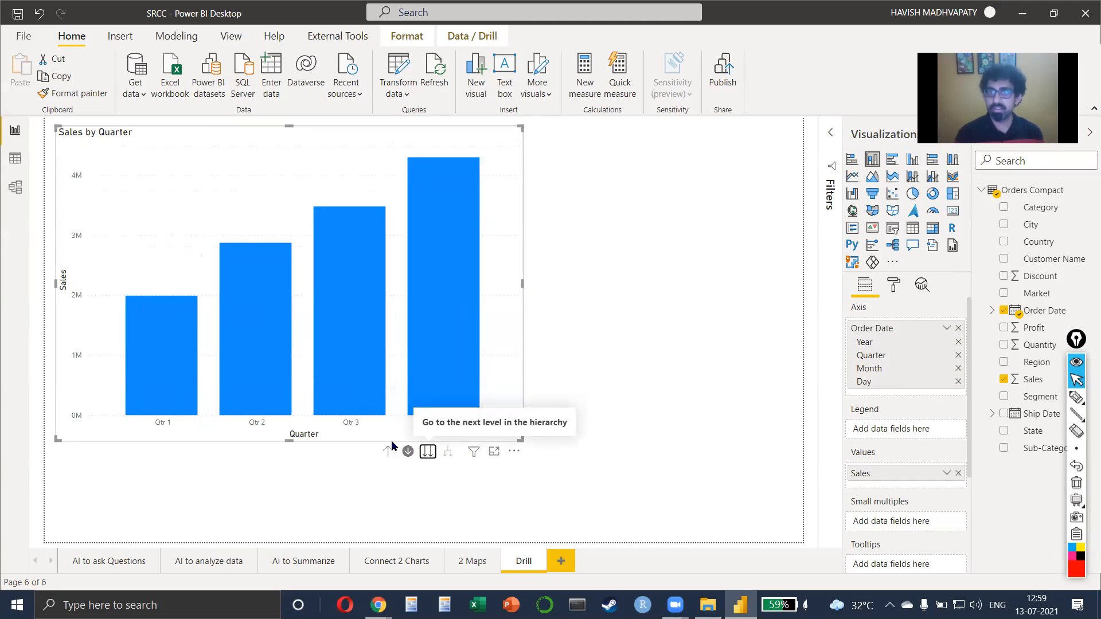
{"action": "left_click", "coordinate": [427, 451]}
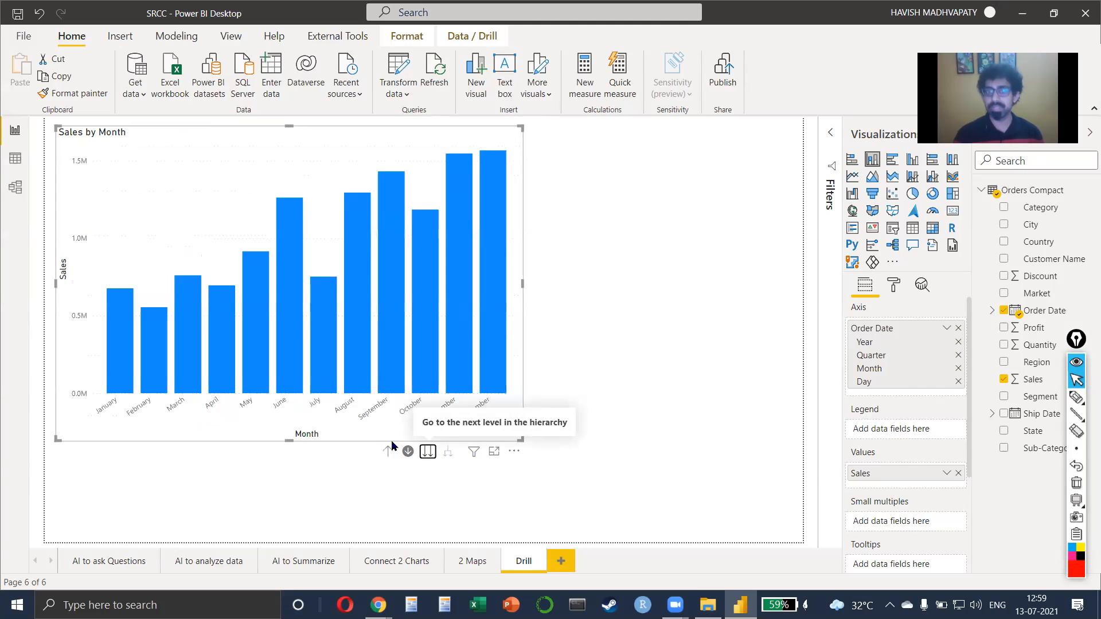
{"action": "mouse_move", "coordinate": [483, 332]}
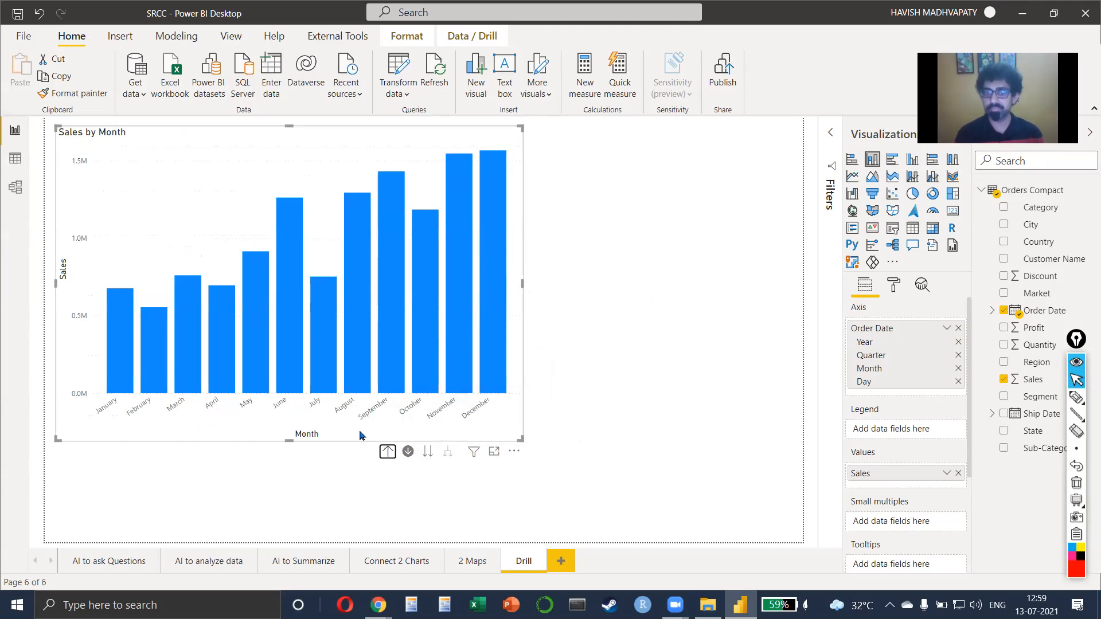
{"action": "left_click", "coordinate": [388, 452]}
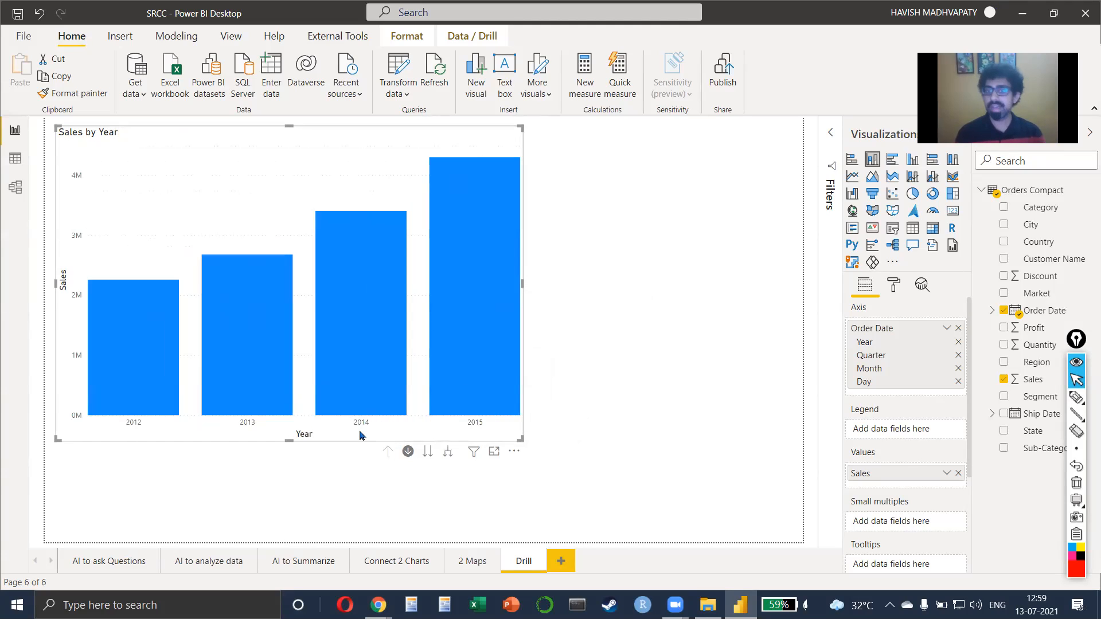
Show sales by month for all years combined, drill June into its days and back up, and inspect July's column
{"action": "left_click", "coordinate": [428, 451]}
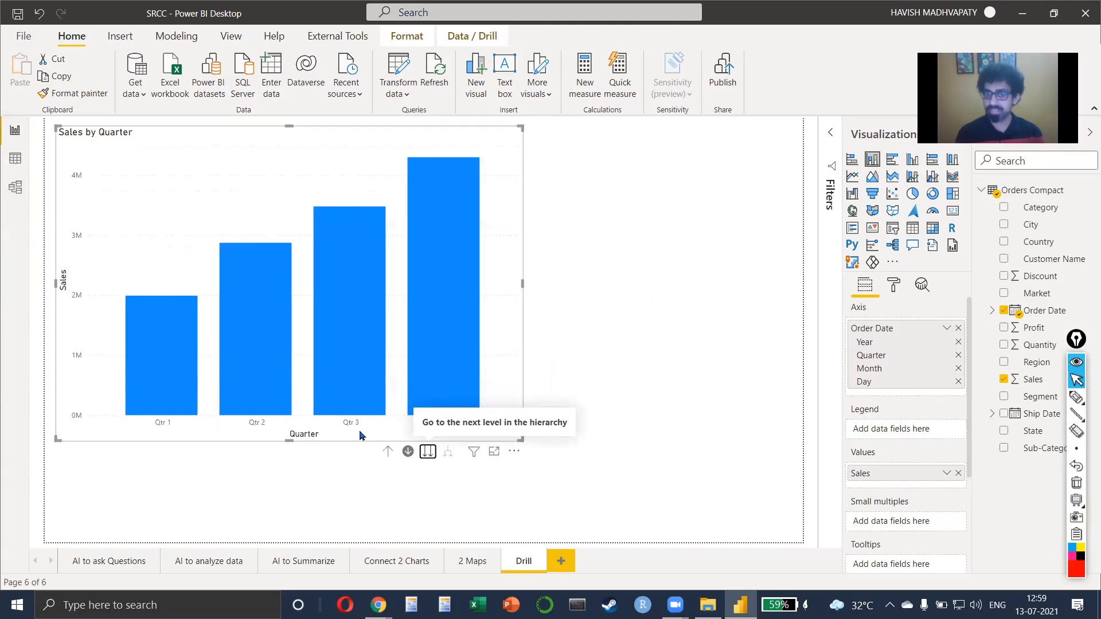
{"action": "left_click", "coordinate": [427, 452]}
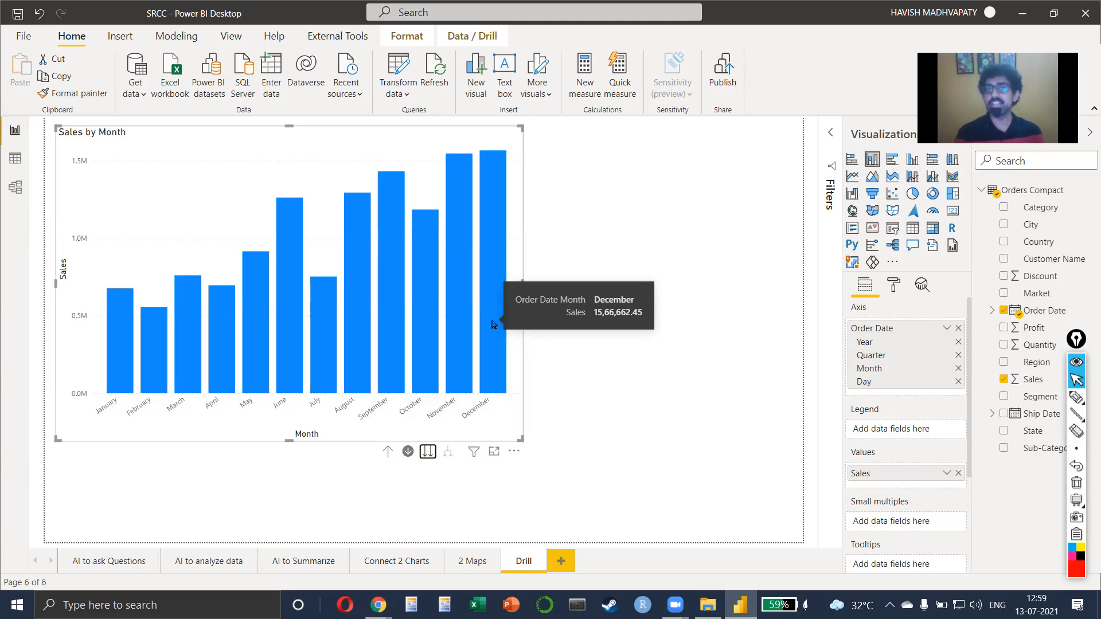
{"action": "left_click", "coordinate": [291, 250]}
{"action": "left_click", "coordinate": [388, 451]}
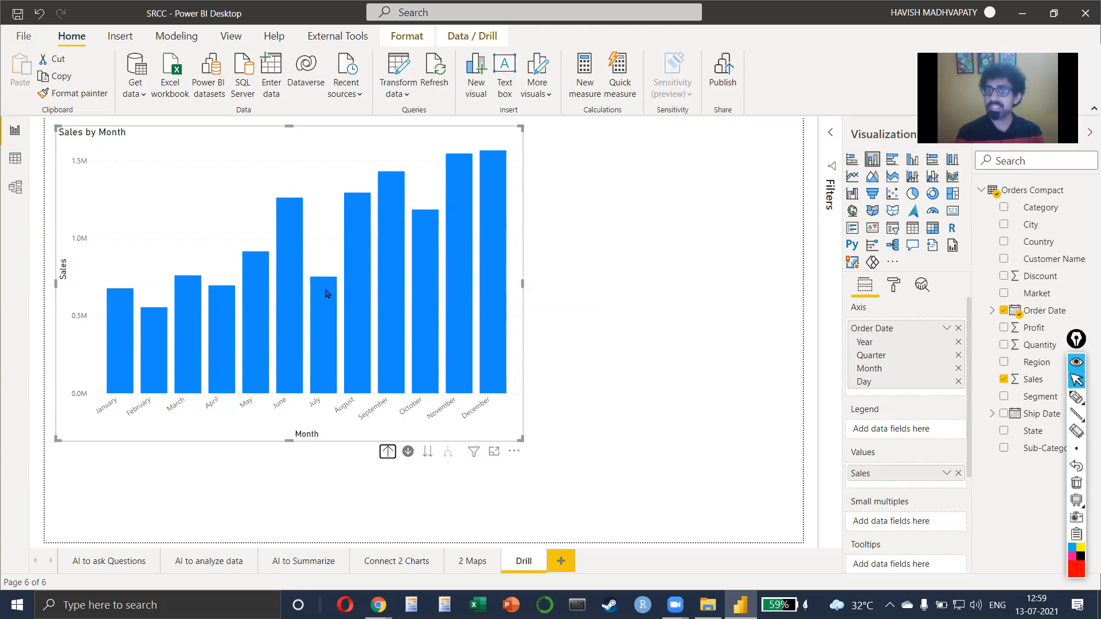
{"action": "mouse_move", "coordinate": [325, 303]}
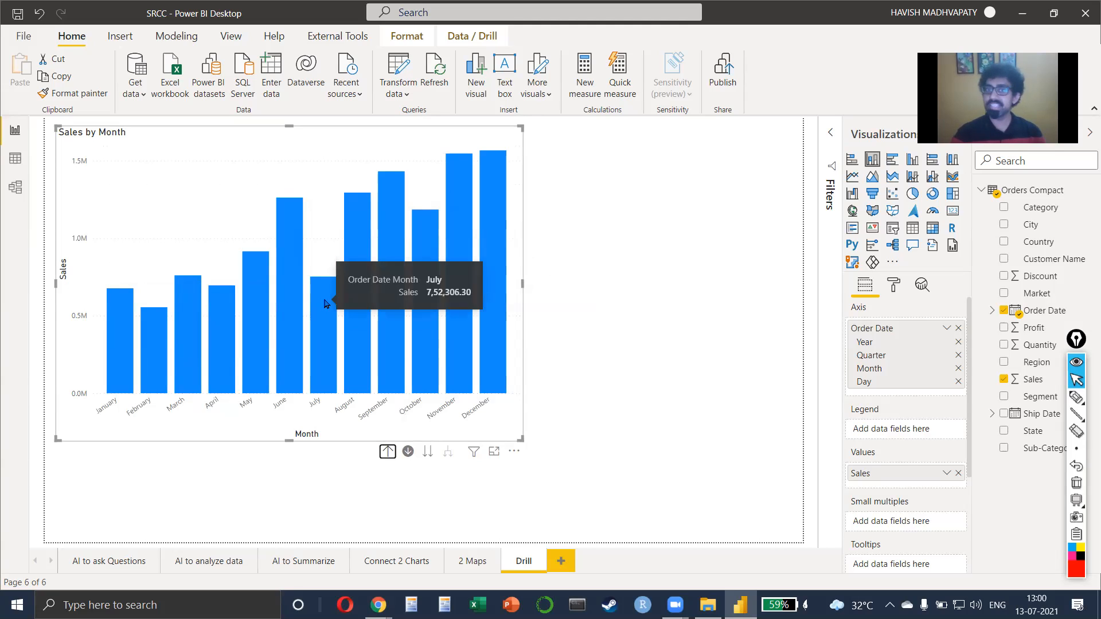
{"action": "mouse_move", "coordinate": [434, 315]}
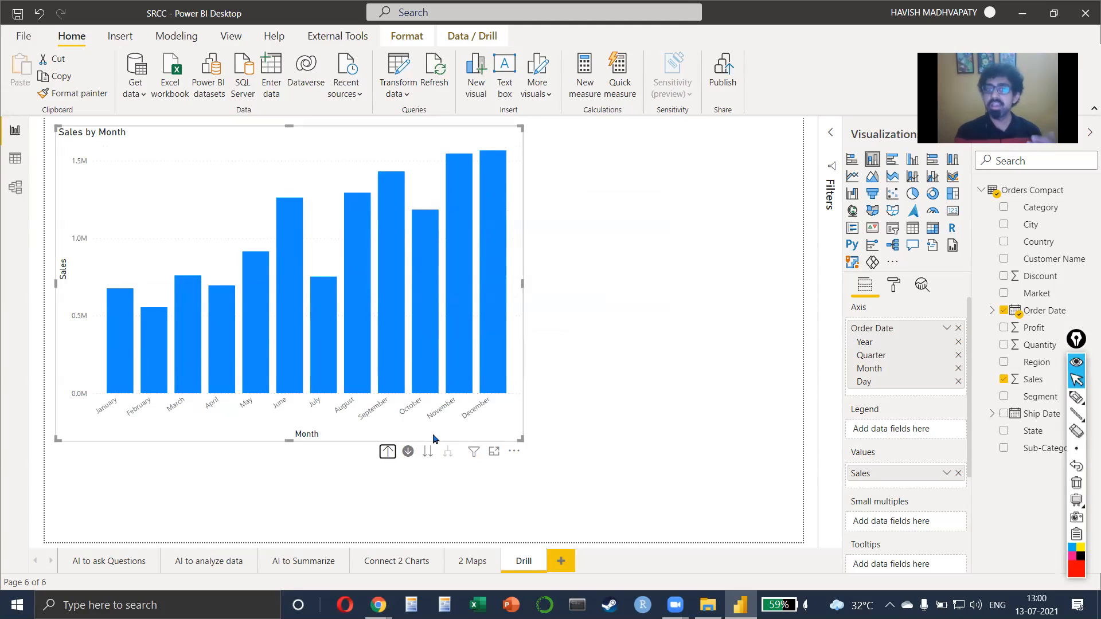
Return the chart to yearly sales, and expand all years down one hierarchy level and back up
{"action": "left_click", "coordinate": [387, 451]}
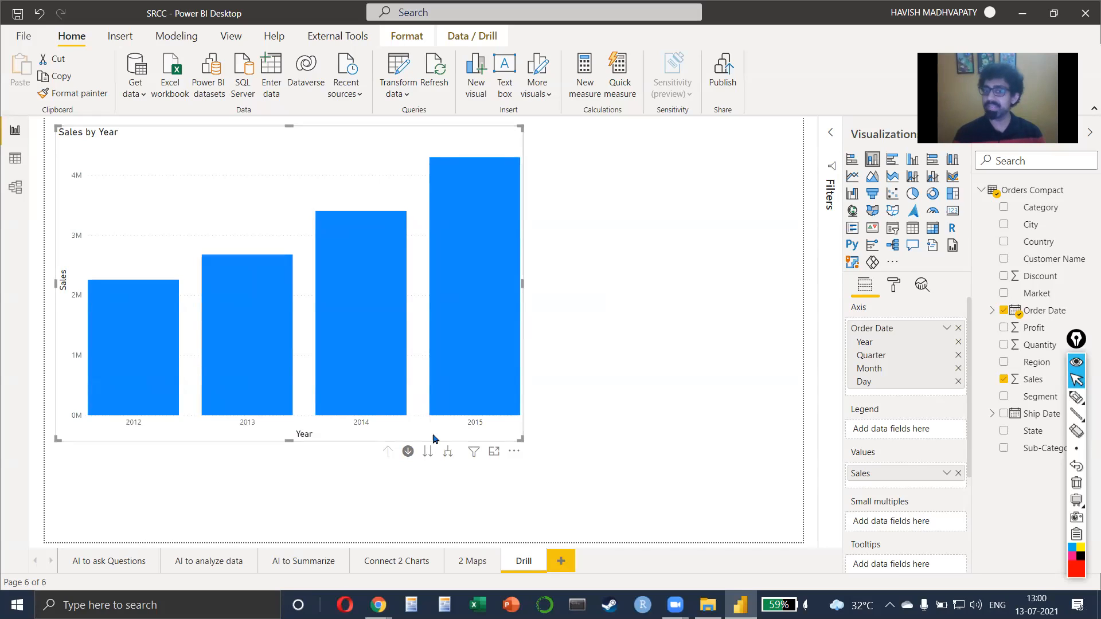
{"action": "left_click", "coordinate": [448, 451]}
{"action": "left_click", "coordinate": [388, 452]}
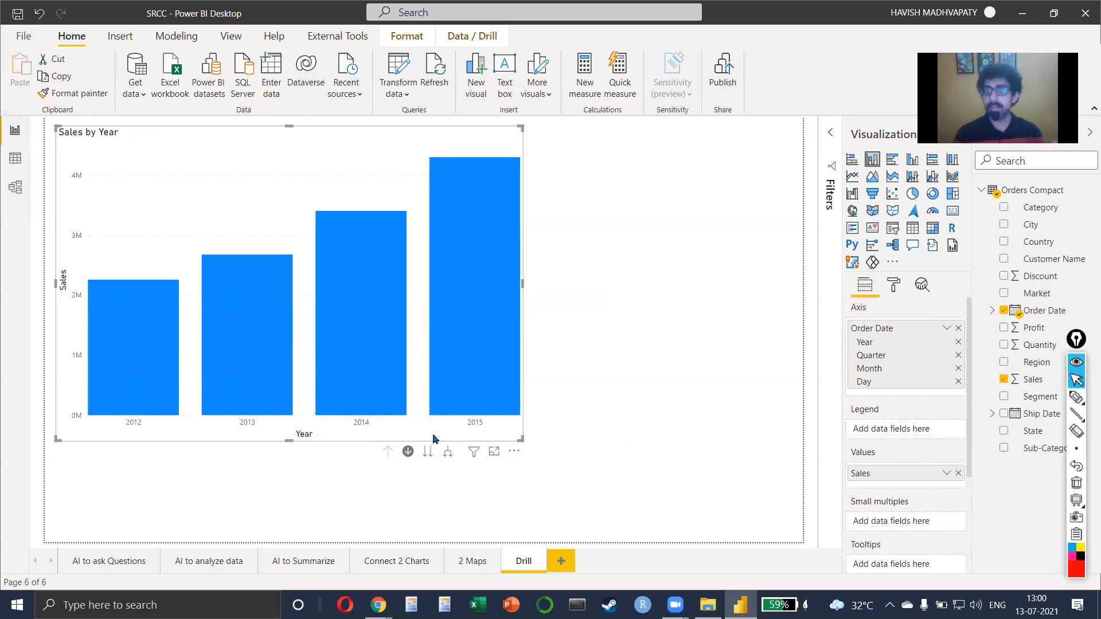
Switch to Chrome and replace the Google search text with "reckitt benckiser" without running the search
{"action": "key", "text": "alt+Tab"}
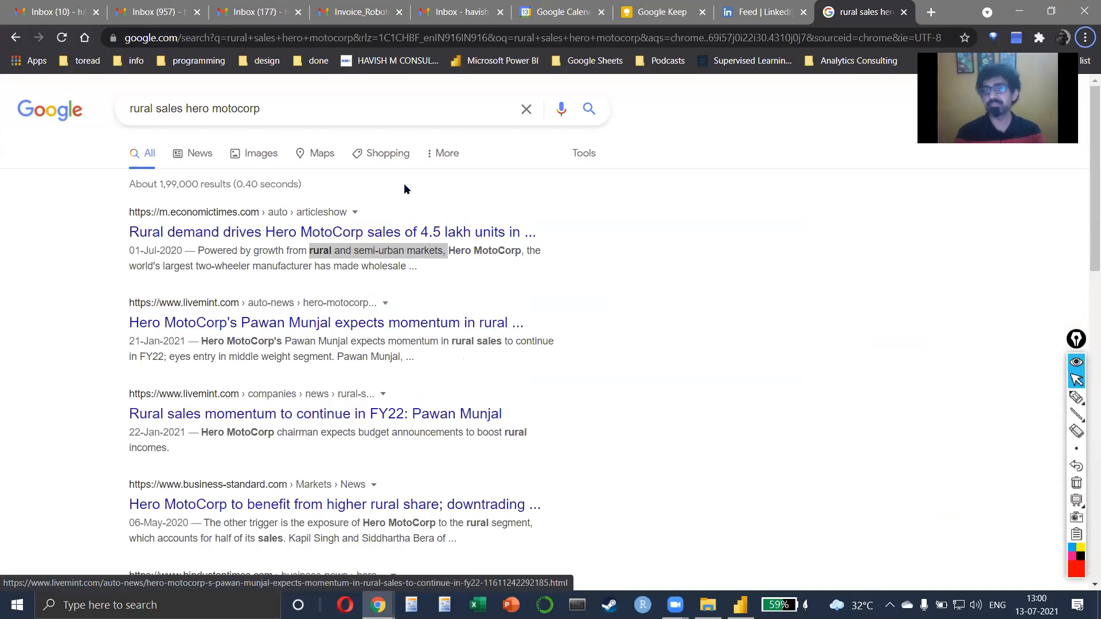
{"action": "triple_click", "coordinate": [373, 106]}
{"action": "type", "text": "recki"}
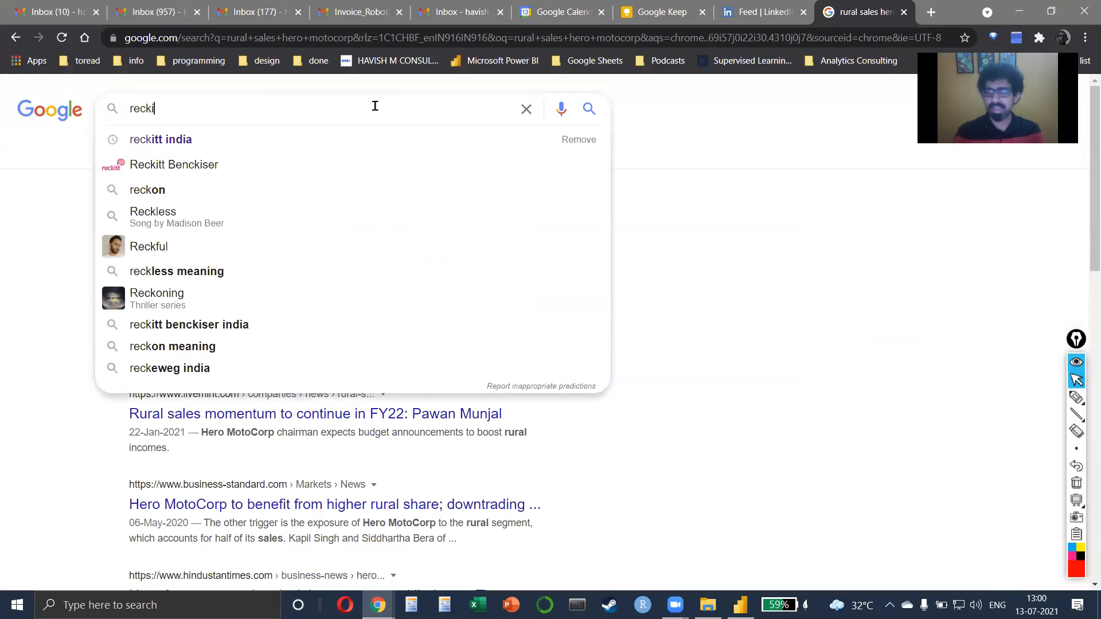
{"action": "type", "text": "t t benckiser"}
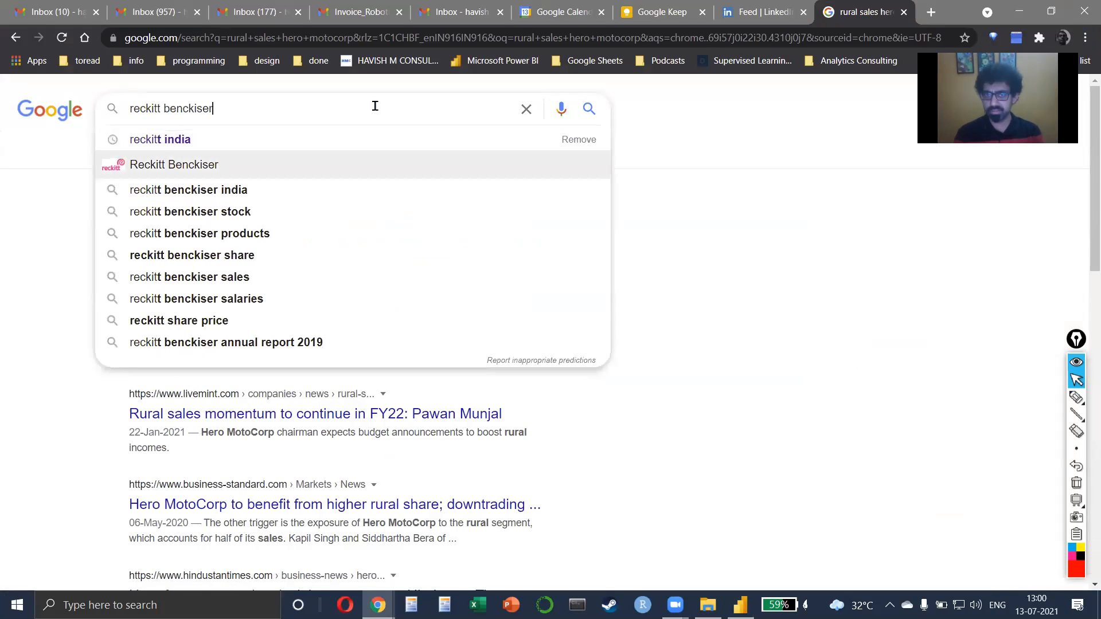
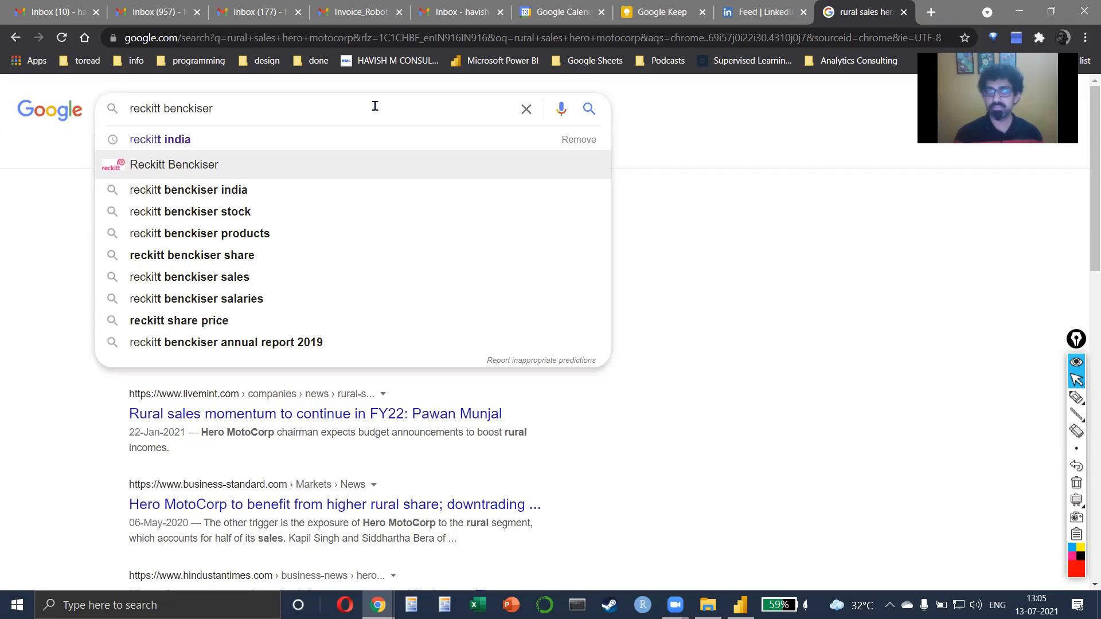
Replace the search text with "30% discount OR BOGO"
{"action": "key", "text": "ctrl+a"}
{"action": "type", "text": "30"}
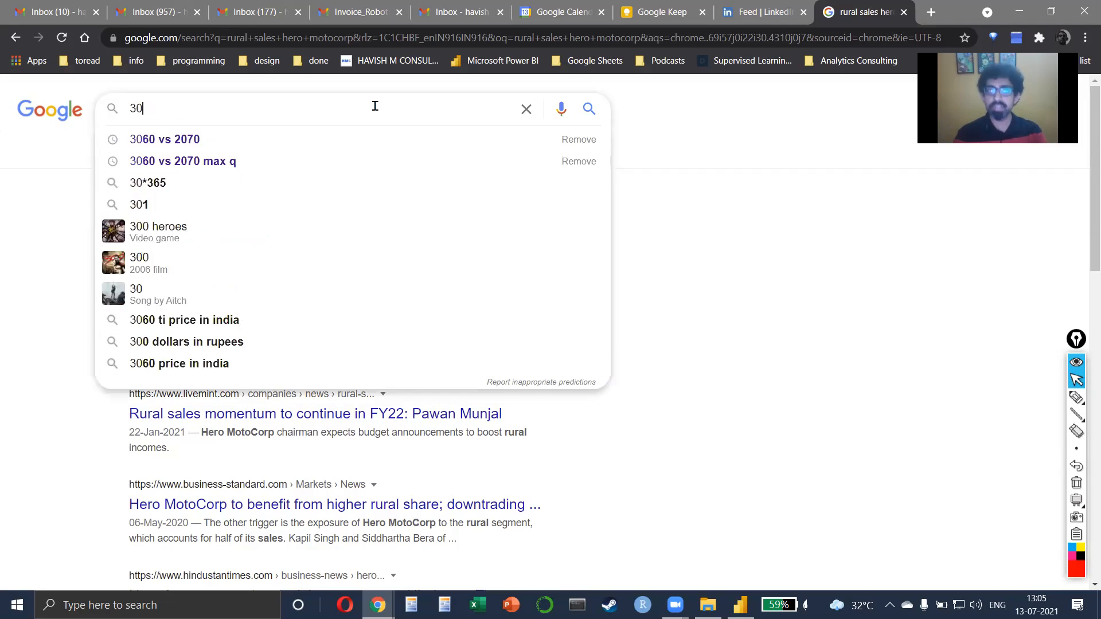
{"action": "type", "text": "% d"}
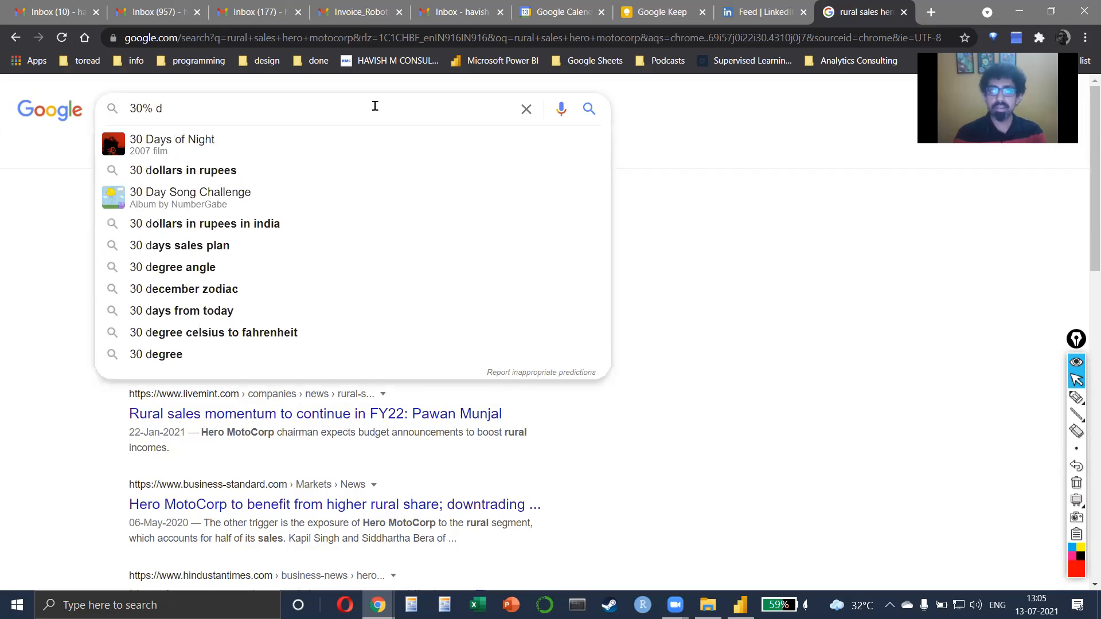
{"action": "type", "text": "iscount OR "}
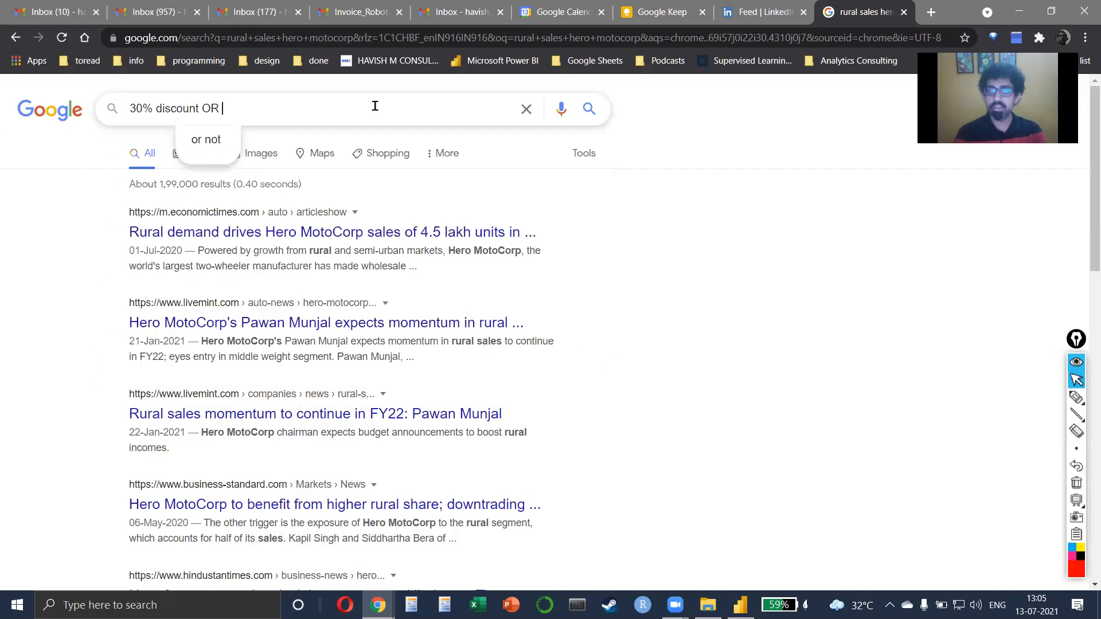
{"action": "type", "text": "BOGO"}
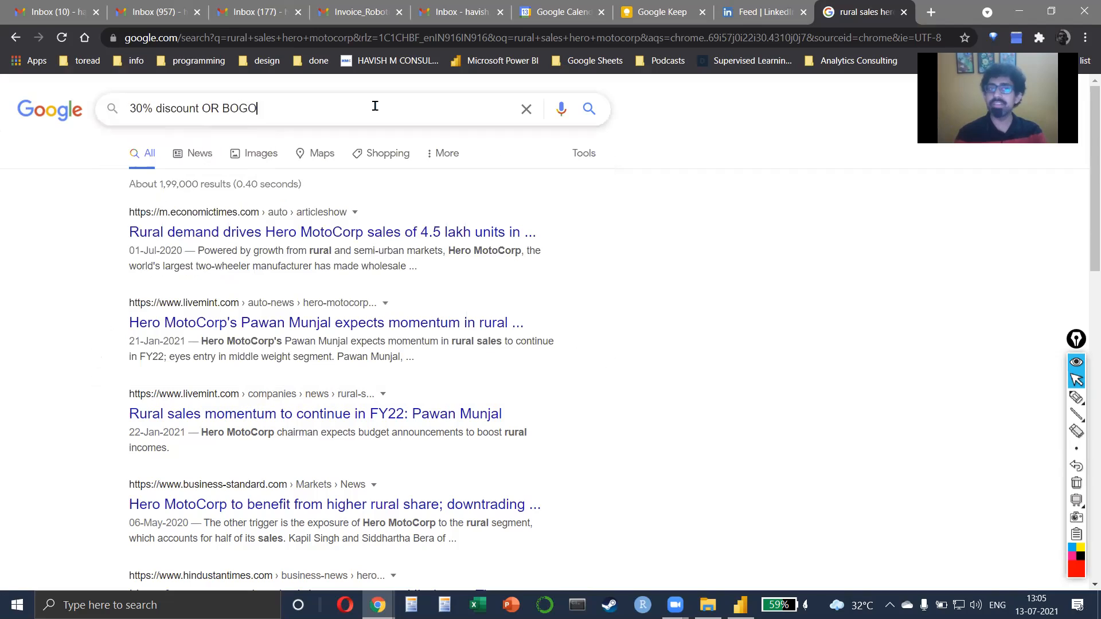
Highlight "30% discount" in the search text, followed by the word "BOGO"
{"action": "key", "text": "ctrl+Left"}
{"action": "key", "text": "ctrl+Left"}
{"action": "key", "text": "ctrl+Left"}
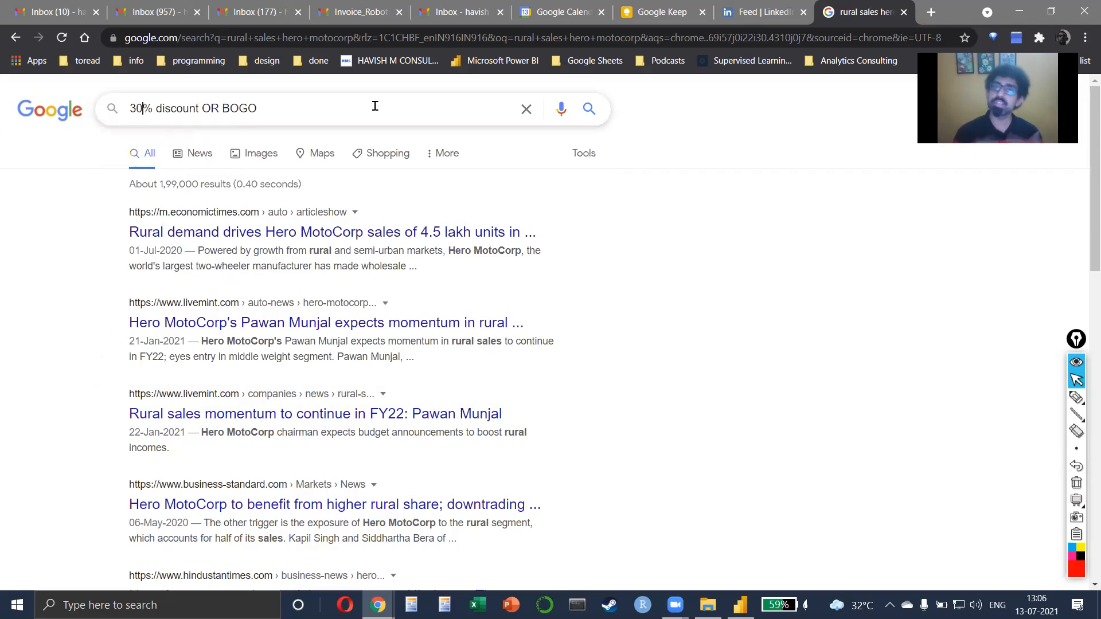
{"action": "key", "text": "Left"}
{"action": "key", "text": "ctrl+shift+Right"}
{"action": "key", "text": "ctrl+shift+Right"}
{"action": "key", "text": "Right"}
{"action": "key", "text": "Right"}
{"action": "key", "text": "Right"}
{"action": "key", "text": "Right"}
{"action": "key", "text": "ctrl+shift+Right"}
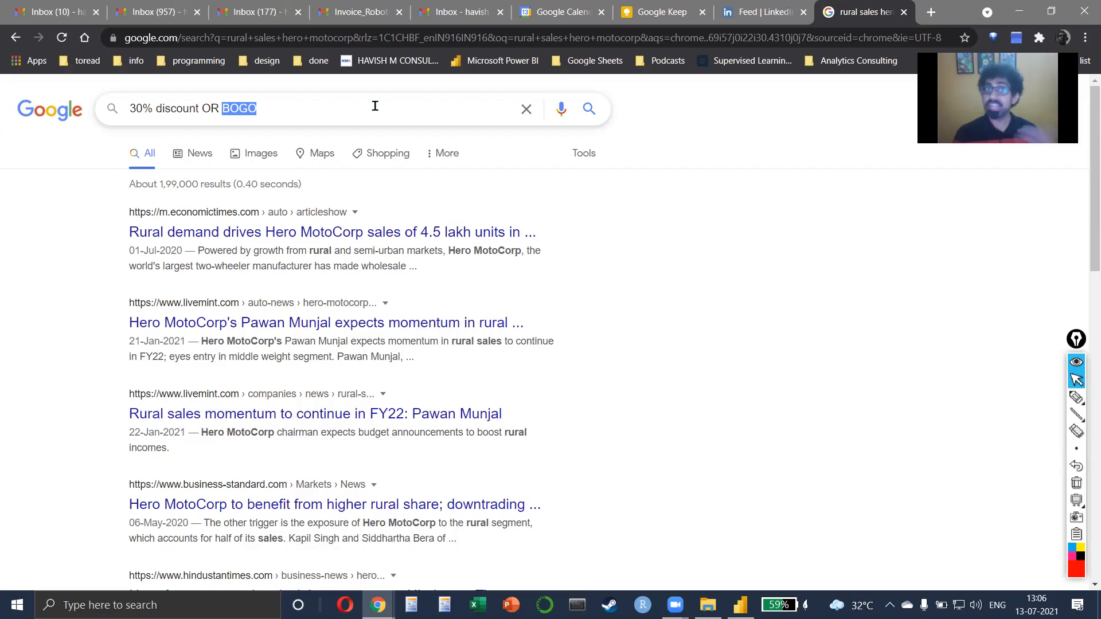
Move the highlight back to "30% discount" in the search text and clear the selection
{"action": "key", "text": "ctrl+Left"}
{"action": "key", "text": "ctrl+Left"}
{"action": "key", "text": "ctrl+shift+Left"}
{"action": "key", "text": "ctrl+shift+Left"}
{"action": "key", "text": "ctrl+shift+Left"}
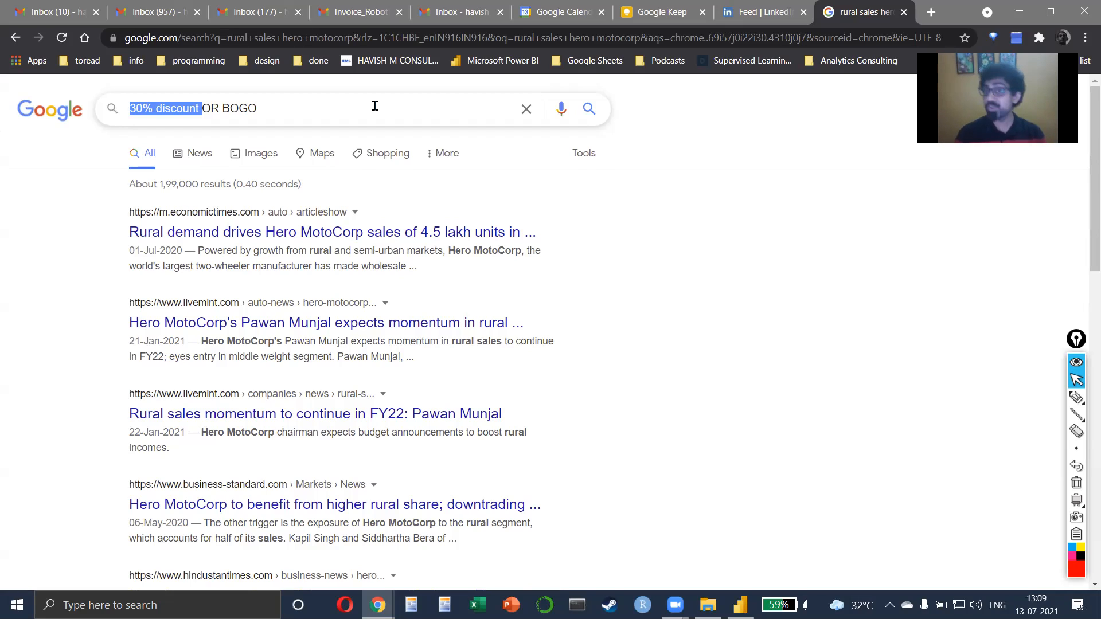
{"action": "left_click", "coordinate": [107, 245]}
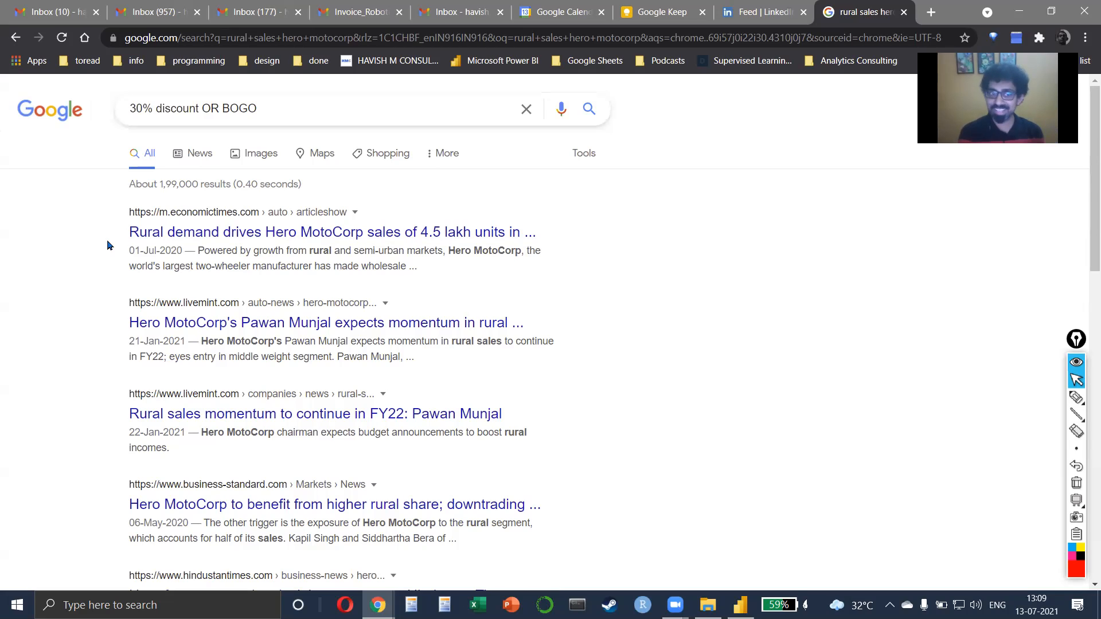
Switch to Power BI, open the Sales by Year chart's additional options and dismiss them without choosing any
{"action": "key", "text": "alt+Tab"}
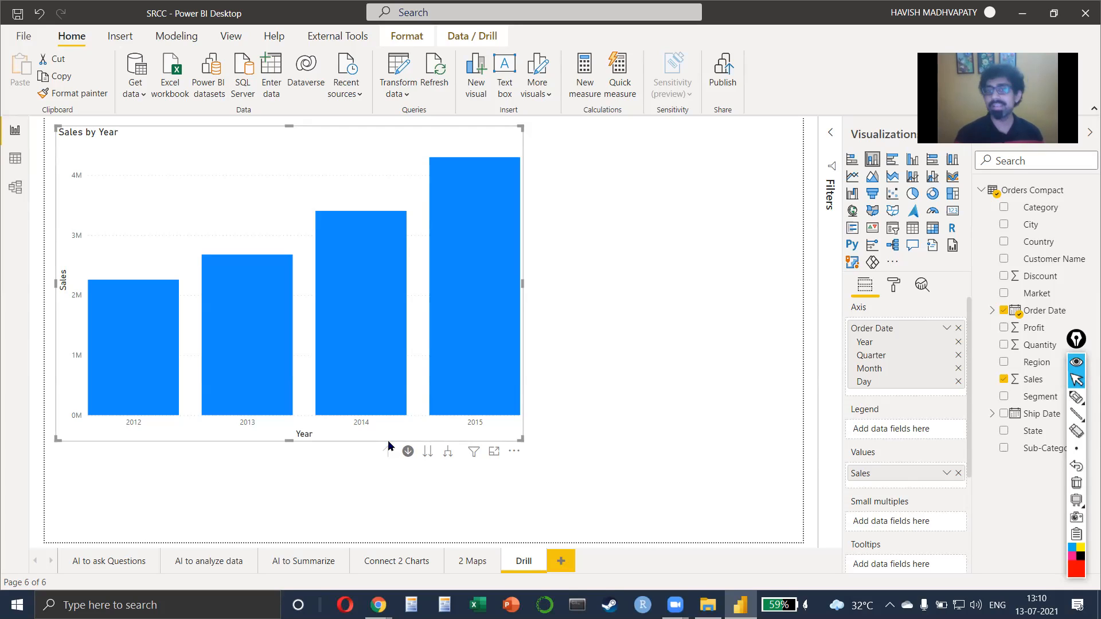
{"action": "key", "text": "Tab"}
{"action": "key", "text": "Tab"}
{"action": "key", "text": "Tab"}
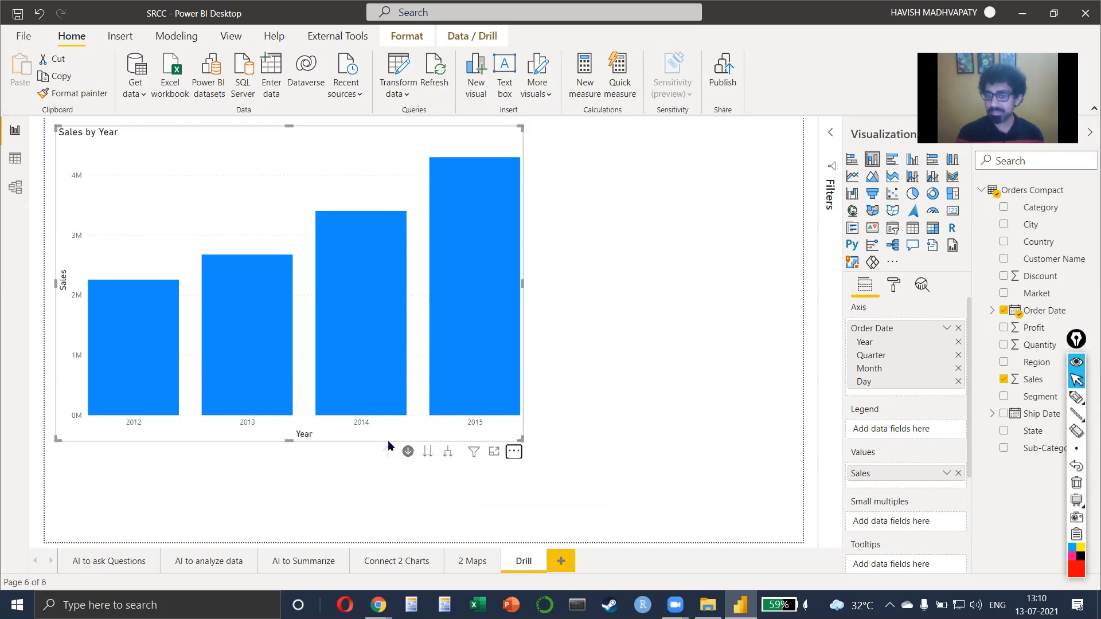
{"action": "key", "text": "Return"}
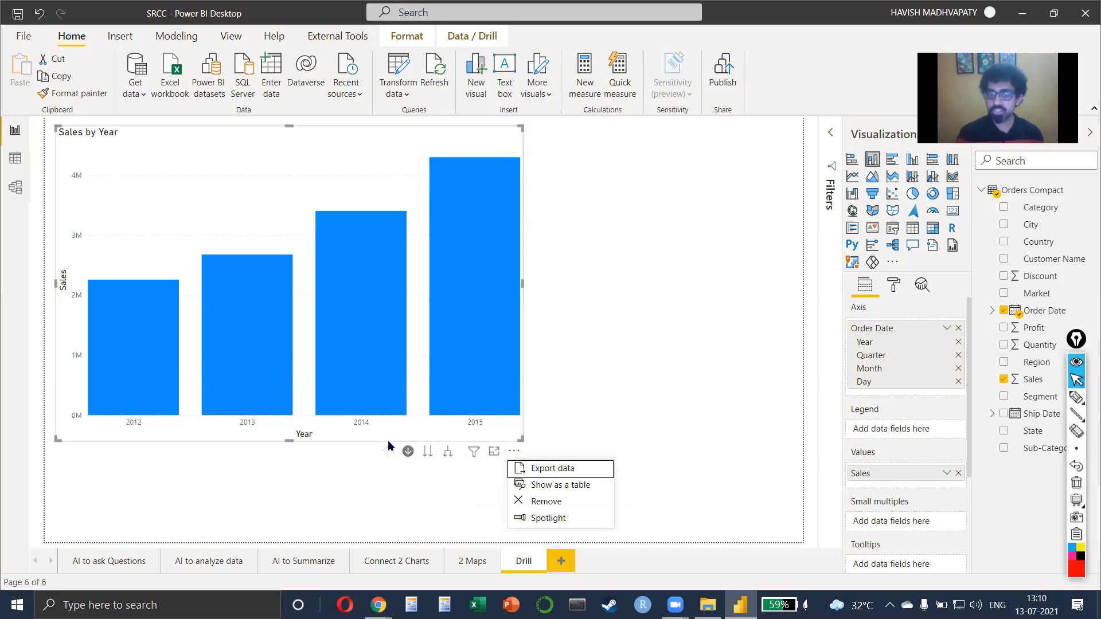
{"action": "left_click", "coordinate": [387, 440]}
Outline the chart's four drill controls with a red rectangle annotation and turn off Drill mode
{"action": "left_click", "coordinate": [369, 189]}
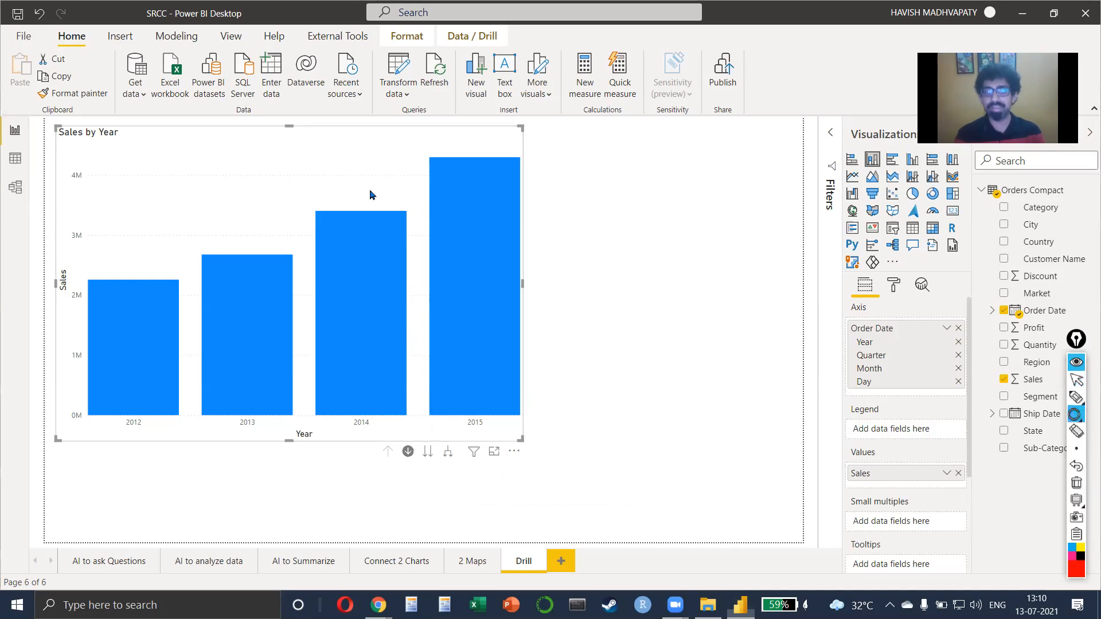
{"action": "left_click_drag", "start_coordinate": [378, 437], "coordinate": [460, 474]}
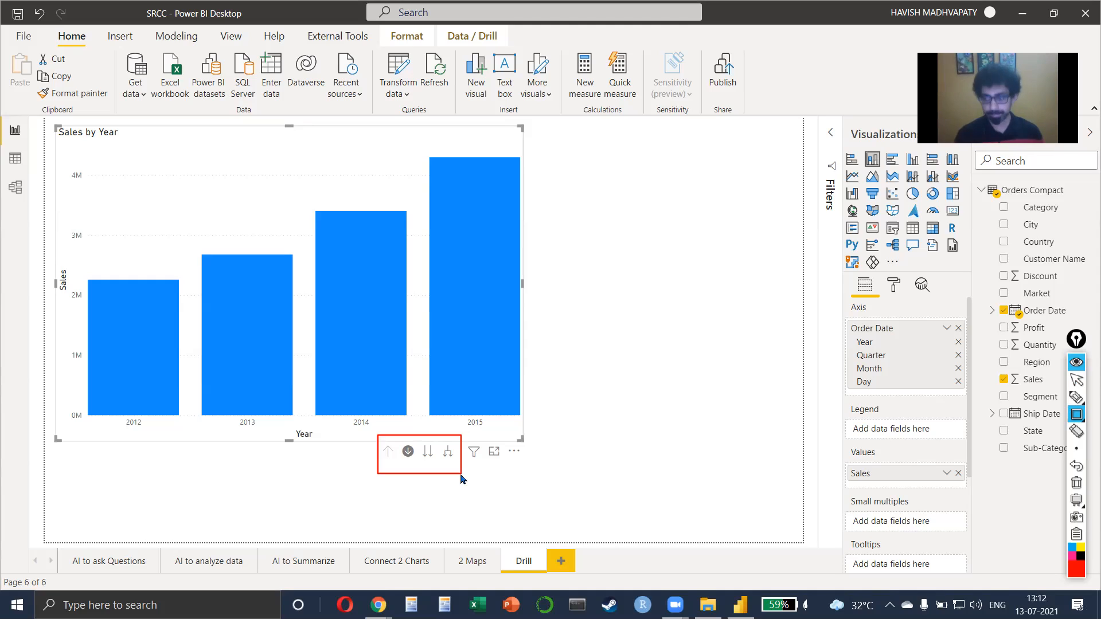
{"action": "left_click", "coordinate": [407, 452]}
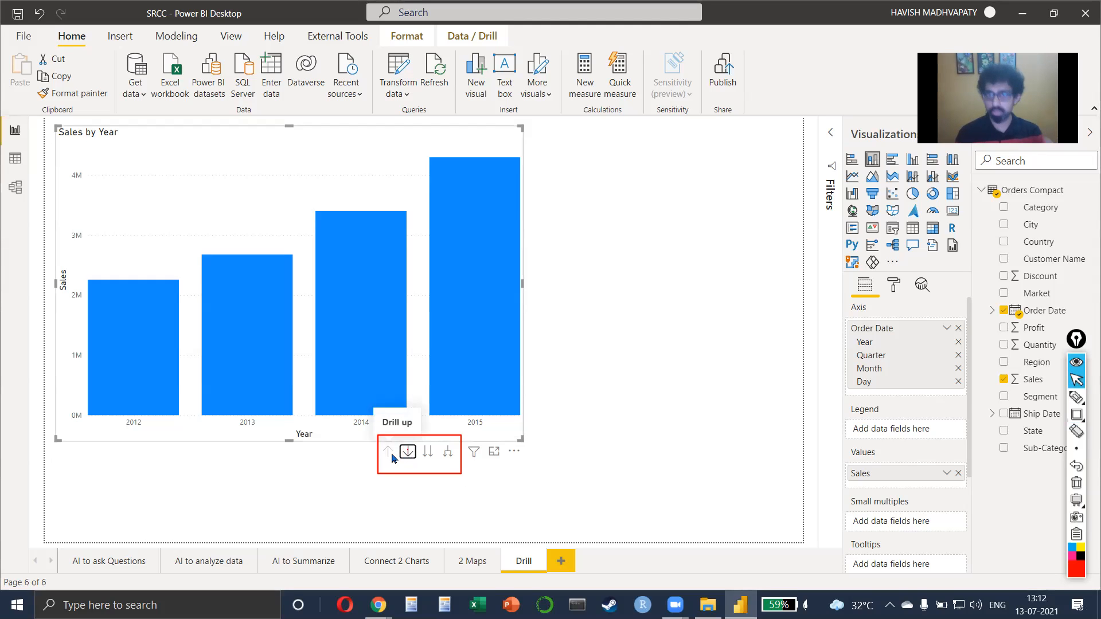
Expand all years of the chart down to quarters and months, and drill back up to Sales by Year
{"action": "left_click", "coordinate": [448, 453]}
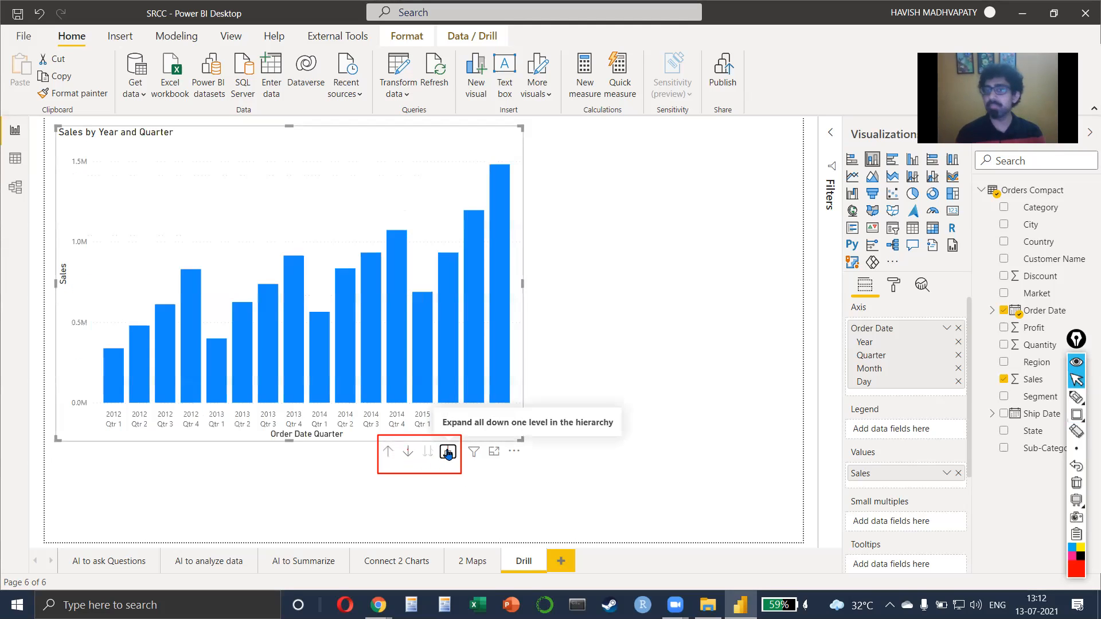
{"action": "left_click", "coordinate": [448, 453]}
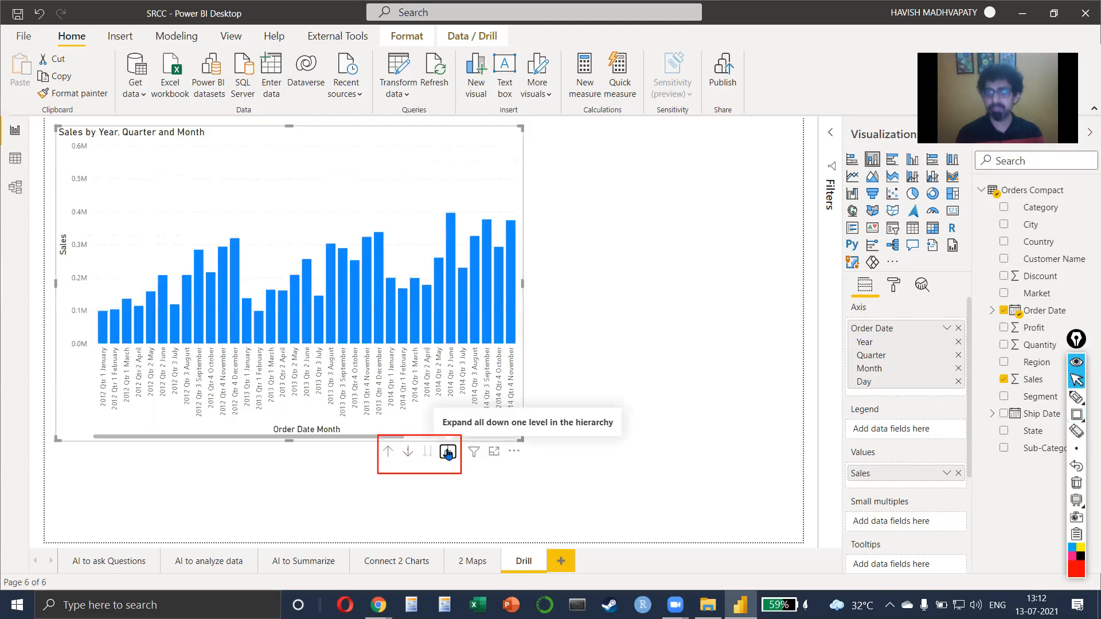
{"action": "left_click", "coordinate": [388, 452]}
{"action": "left_click", "coordinate": [387, 453]}
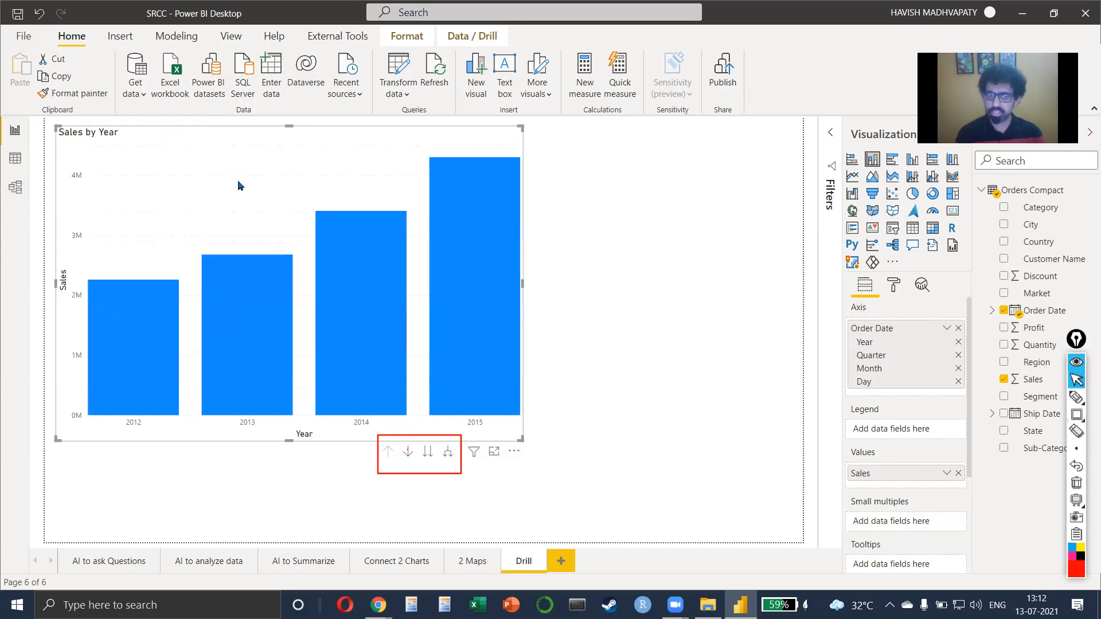
{"action": "key", "text": "ctrl"}
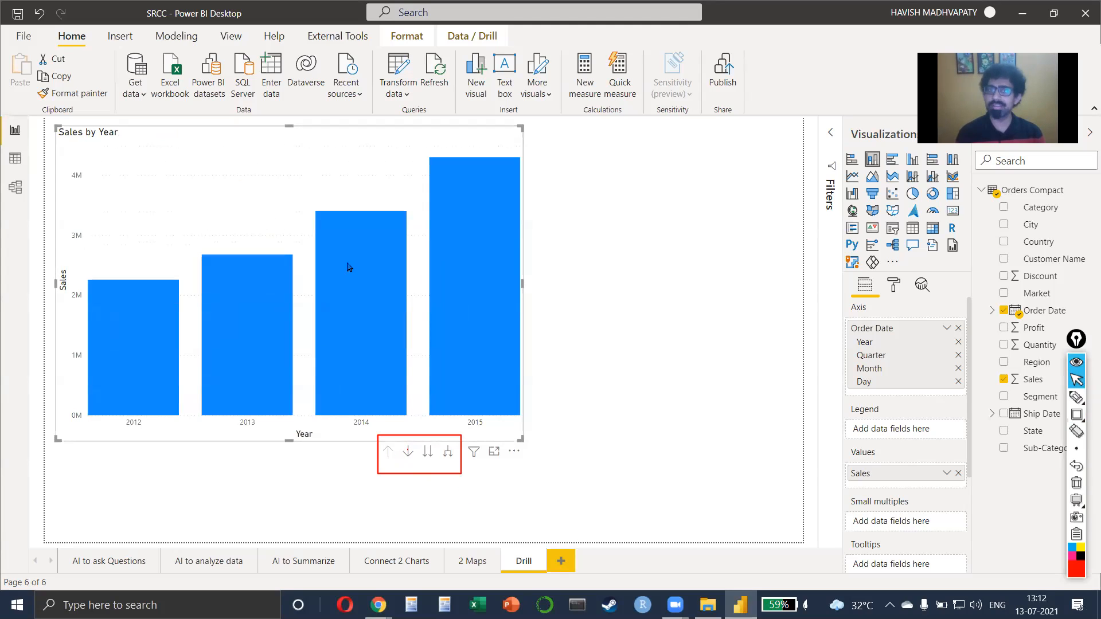
{"action": "mouse_move", "coordinate": [337, 191]}
{"action": "left_mouse_down"}
{"action": "mouse_move", "coordinate": [337, 167]}
{"action": "mouse_move", "coordinate": [342, 199]}
{"action": "left_mouse_up"}
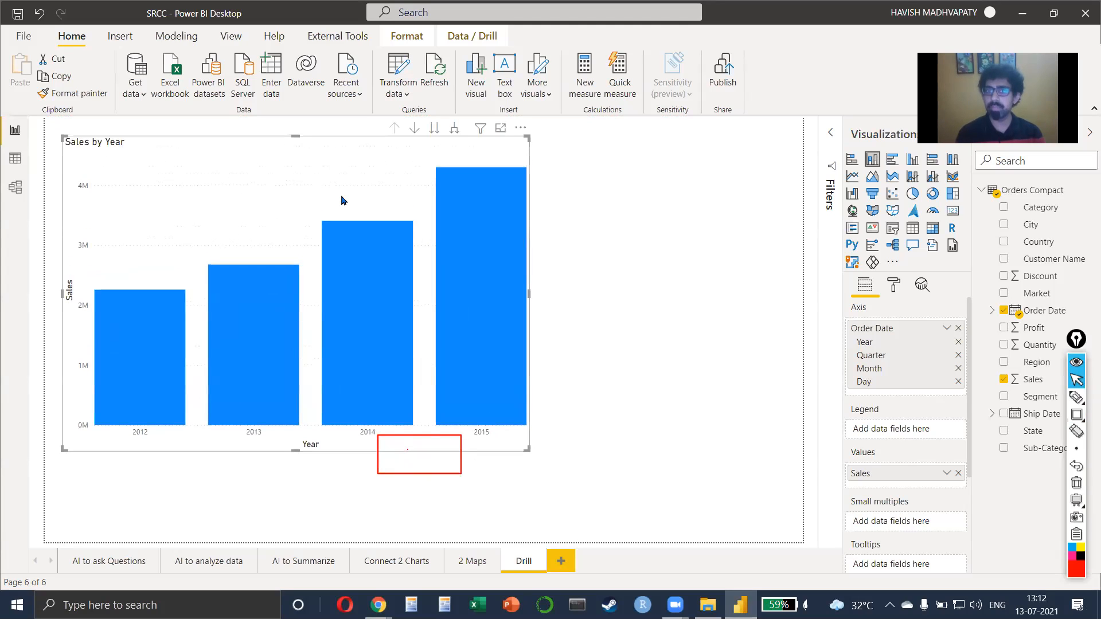
{"action": "key", "text": "ctrl+z"}
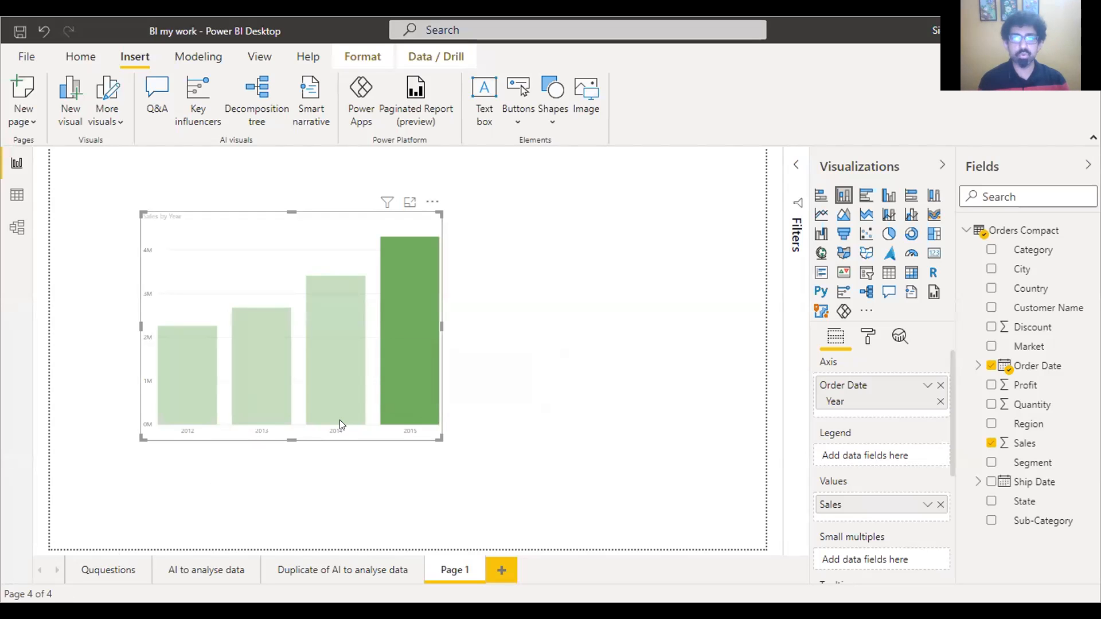
In the BI my work report, remove Order Date from the chart's axis and add it back with its full date hierarchy
{"action": "mouse_move", "coordinate": [339, 421]}
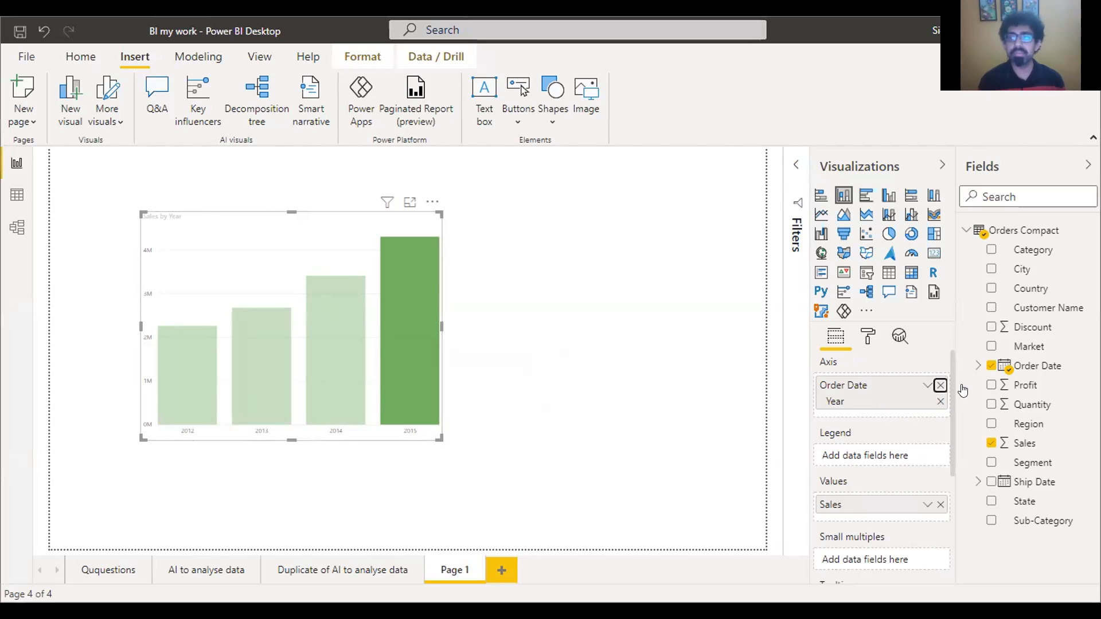
{"action": "left_click", "coordinate": [940, 386]}
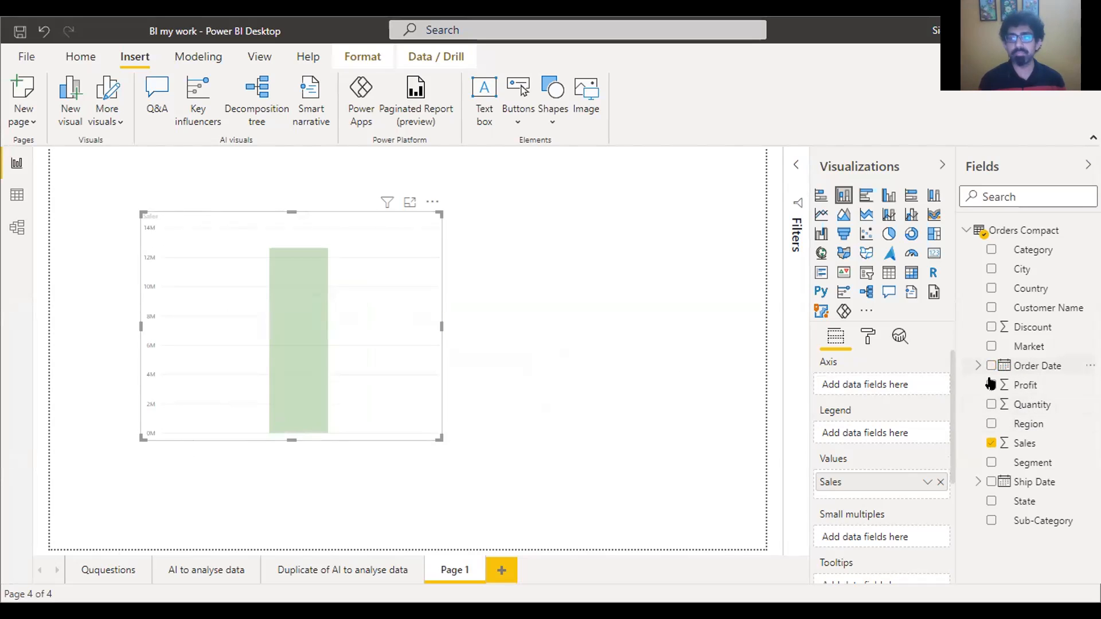
{"action": "key", "text": "ctrl+z"}
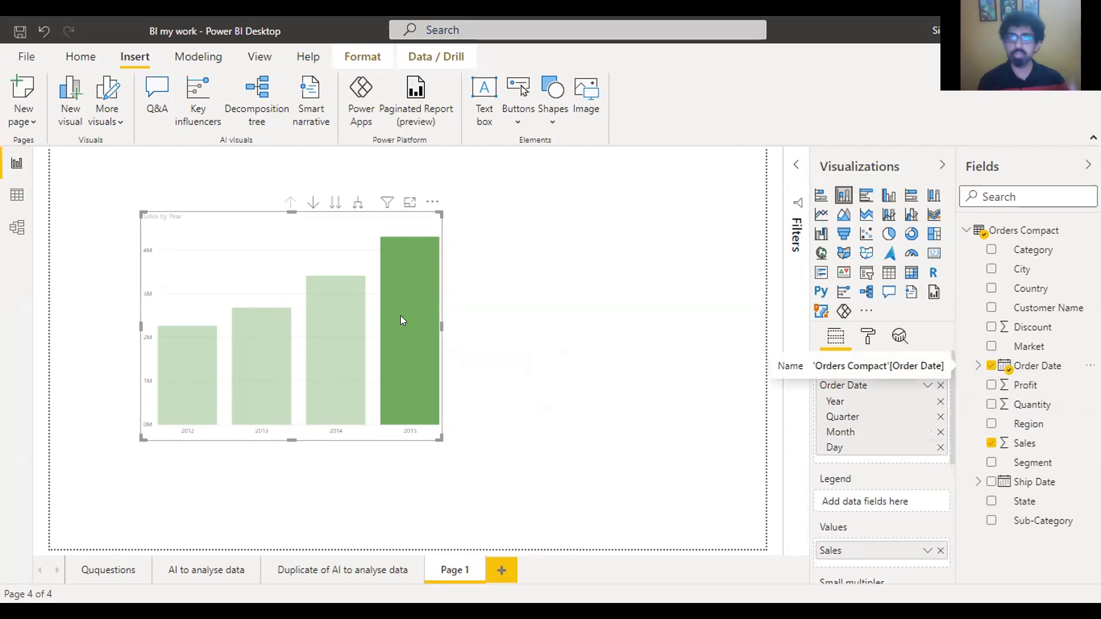
{"action": "mouse_move", "coordinate": [400, 316]}
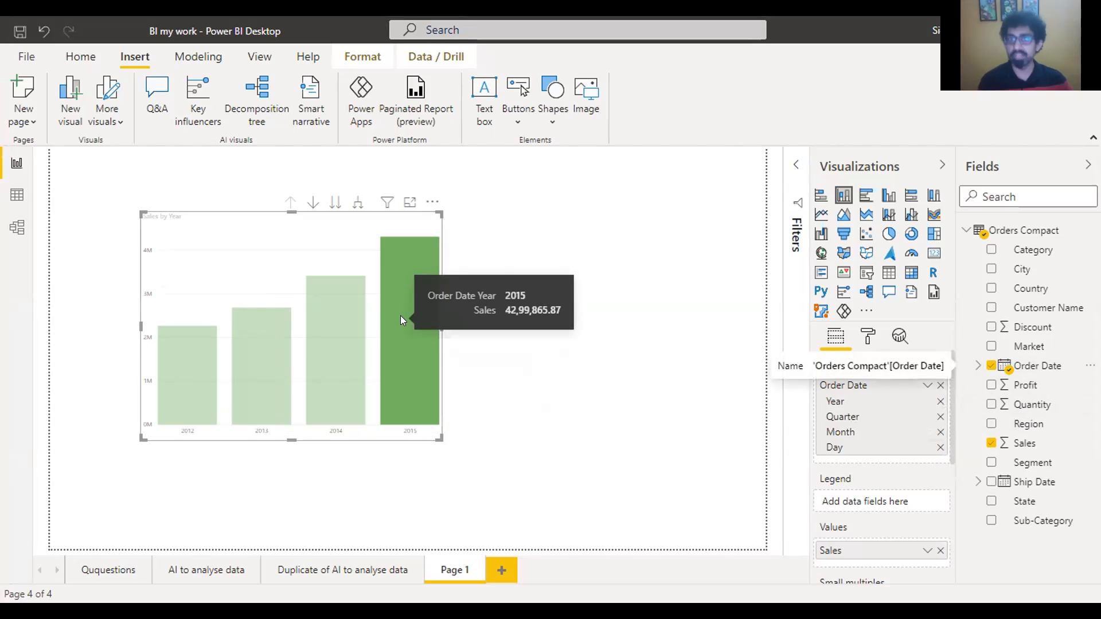
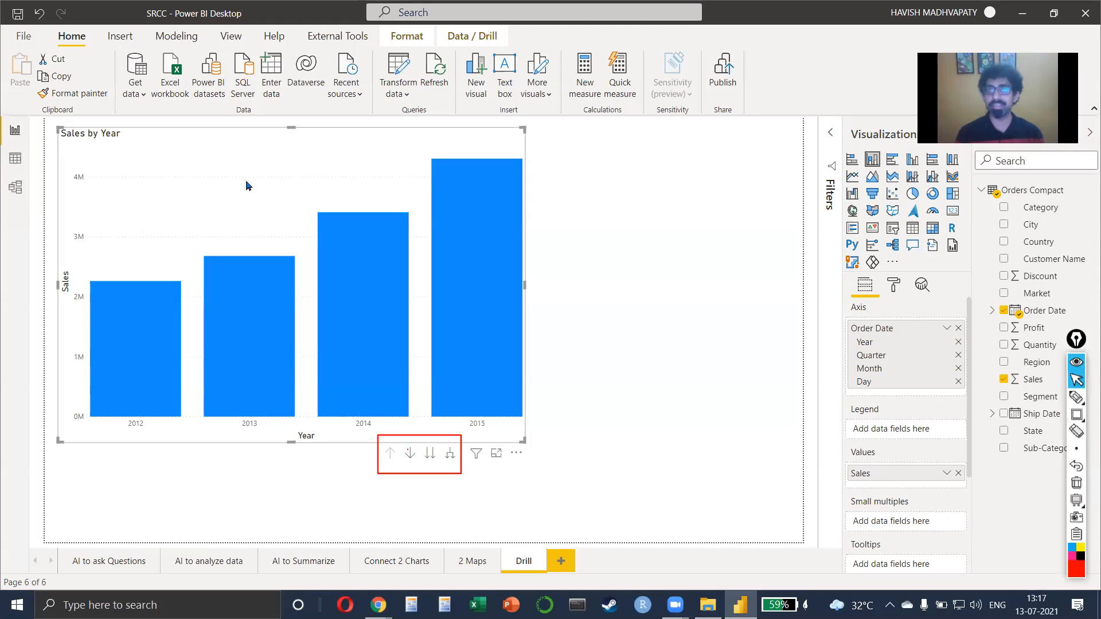
Draw an annotation arrow toward the SRCC report's Visualizations pane and clear all annotations from the screen
{"action": "key", "text": "ctrl+shift+a"}
{"action": "left_click_drag", "start_coordinate": [679, 343], "coordinate": [843, 344]}
{"action": "key", "text": "ctrl+shift+7"}
{"action": "key", "text": "ctrl+shift+2"}
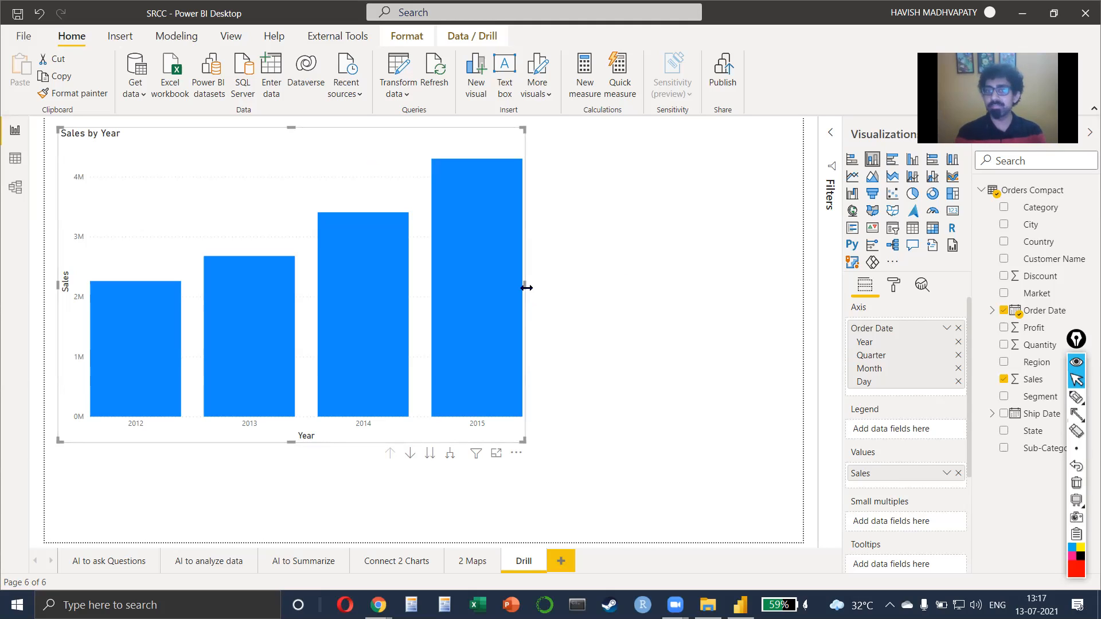
Resize the Sales by Year chart to be slightly wider and a little shorter
{"action": "left_click_drag", "start_coordinate": [527, 287], "coordinate": [510, 287]}
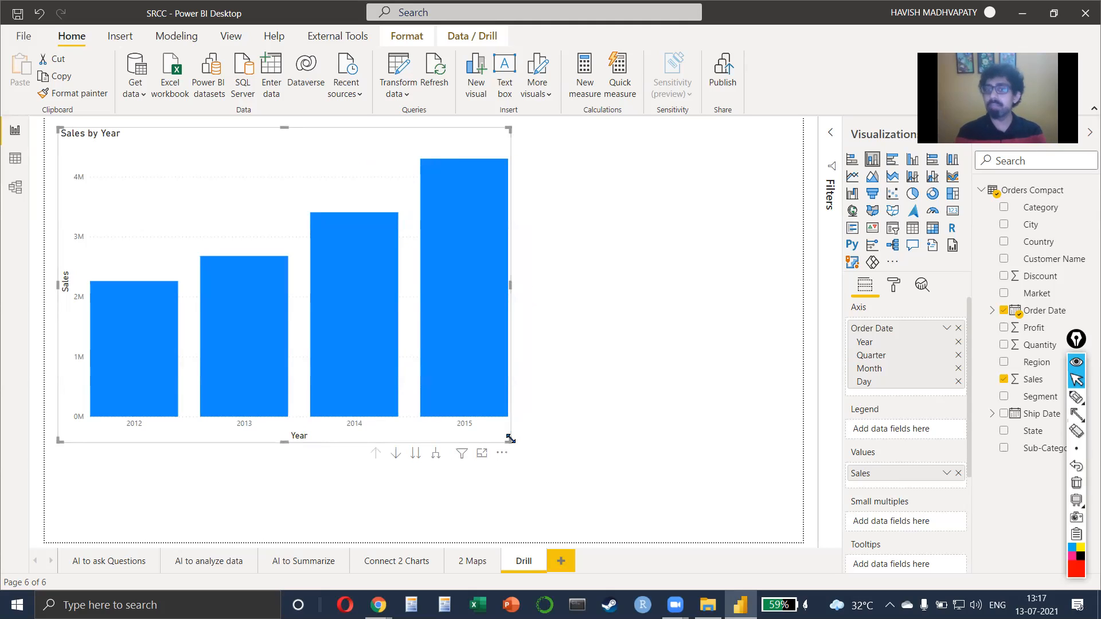
{"action": "left_click_drag", "start_coordinate": [510, 438], "coordinate": [545, 432]}
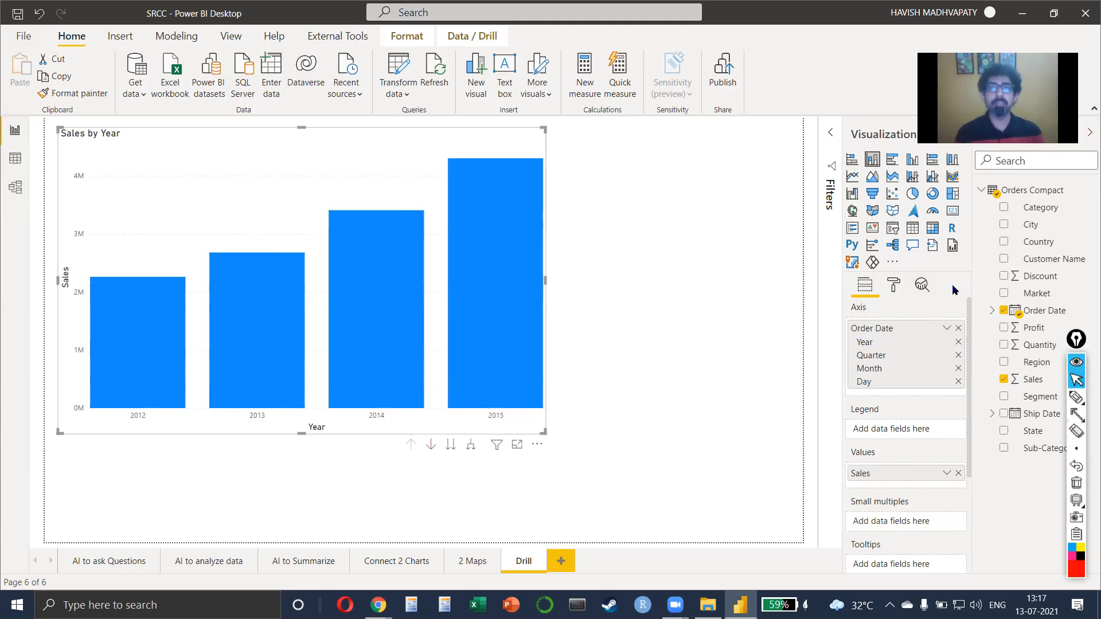
Open the Sales by Year chart's Format settings and mark their icon with a red arrow annotation
{"action": "left_click", "coordinate": [897, 287]}
{"action": "key", "text": "ctrl+shift+a"}
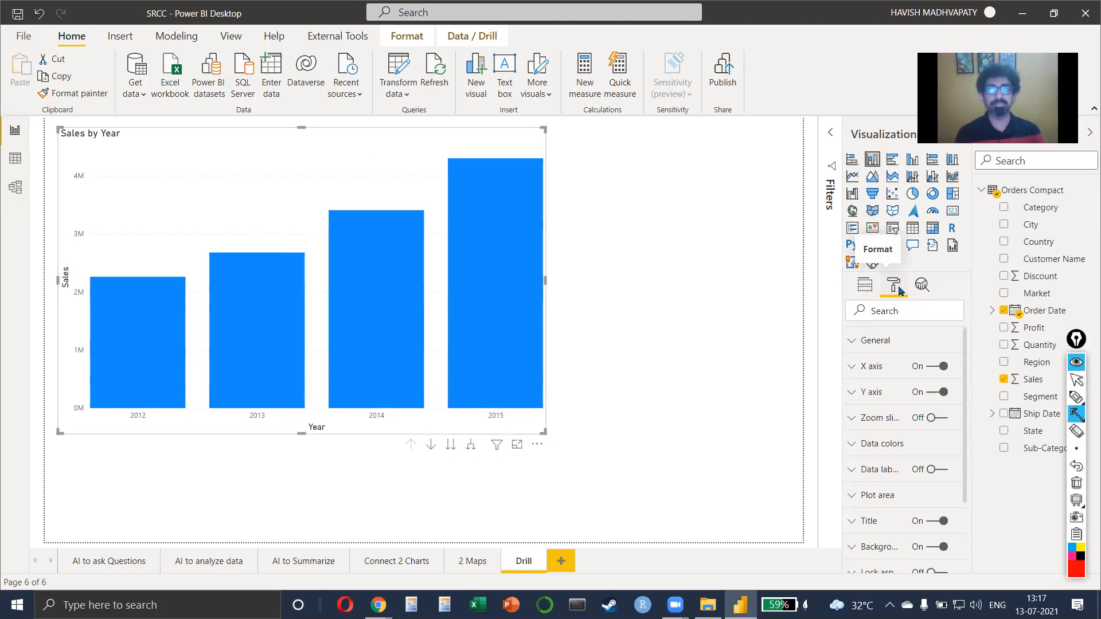
{"action": "mouse_move", "coordinate": [758, 213]}
{"action": "left_mouse_down"}
{"action": "mouse_move", "coordinate": [887, 264]}
{"action": "mouse_move", "coordinate": [888, 338]}
{"action": "mouse_move", "coordinate": [892, 272]}
{"action": "left_mouse_up"}
{"action": "key", "text": "ctrl+shift+2"}
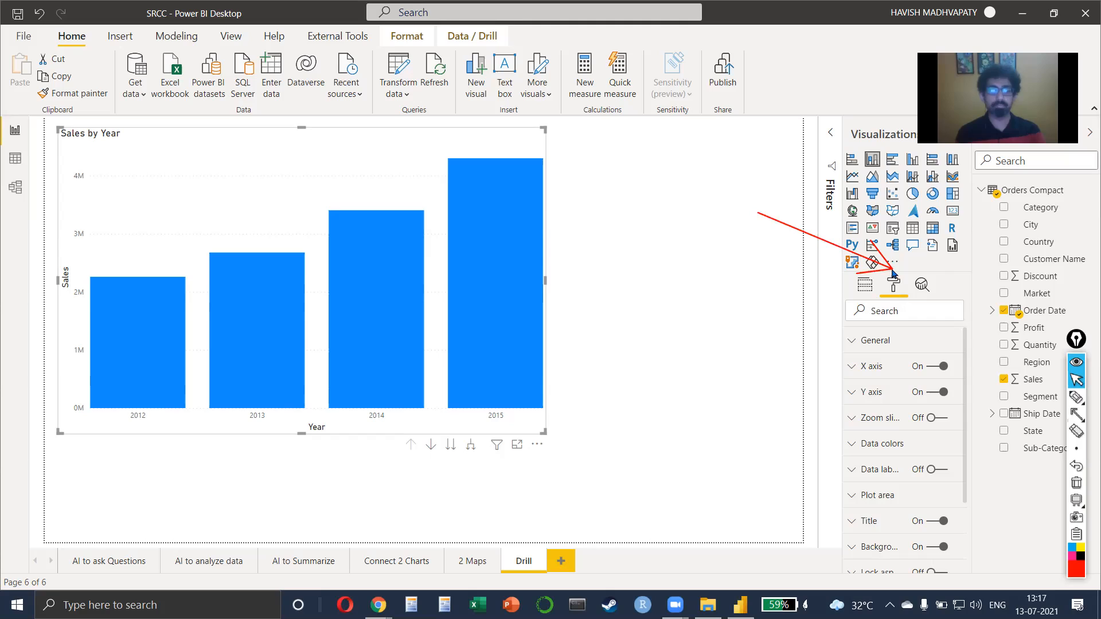
{"action": "left_click", "coordinate": [369, 153]}
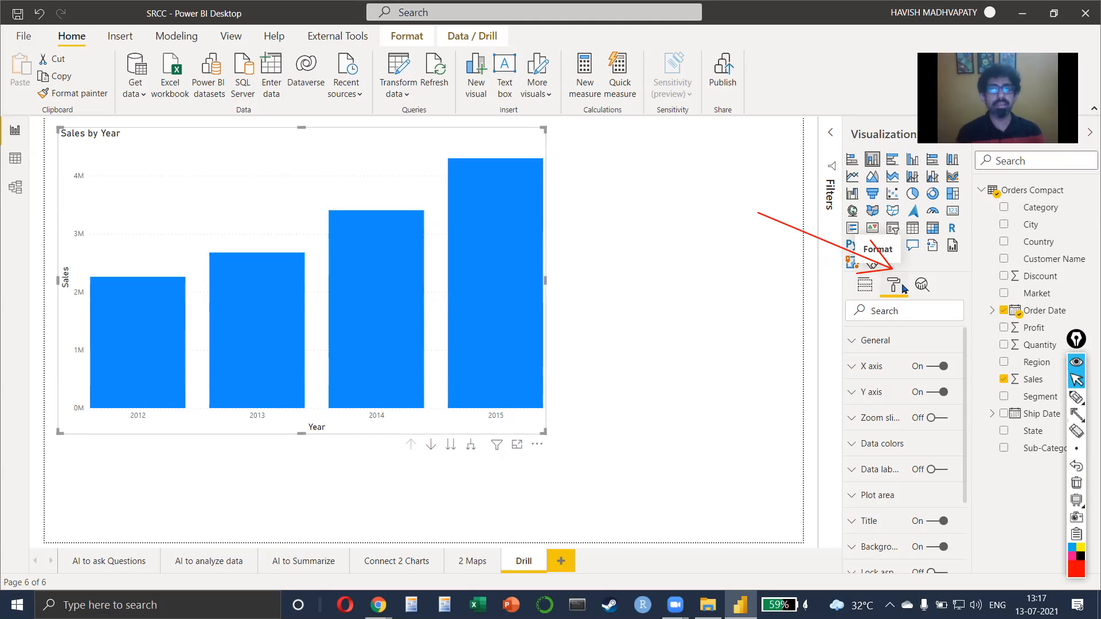
Widen the Visualizations pane and look through the chart's axis formatting options
{"action": "left_click_drag", "start_coordinate": [842, 286], "coordinate": [789, 284]}
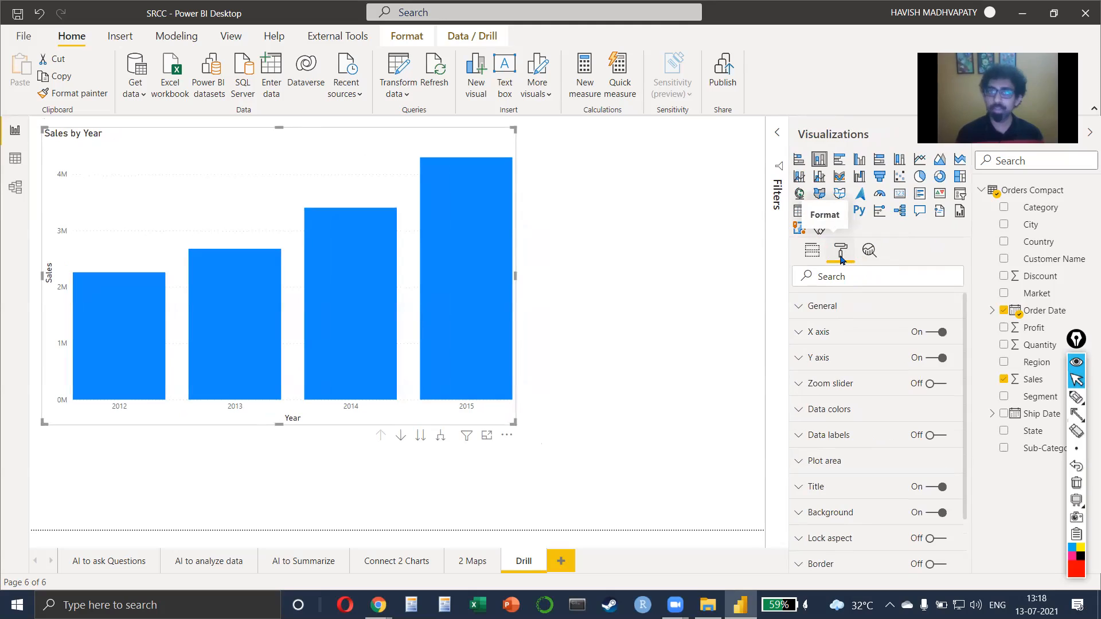
{"action": "left_click", "coordinate": [845, 341]}
{"action": "scroll", "coordinate": [892, 419], "scroll_direction": "down", "scroll_amount": 10}
{"action": "scroll", "coordinate": [893, 419], "scroll_direction": "down", "scroll_amount": 1}
{"action": "scroll", "coordinate": [893, 419], "scroll_direction": "up", "scroll_amount": 3}
{"action": "scroll", "coordinate": [892, 419], "scroll_direction": "down", "scroll_amount": 9}
{"action": "scroll", "coordinate": [893, 419], "scroll_direction": "up", "scroll_amount": 4}
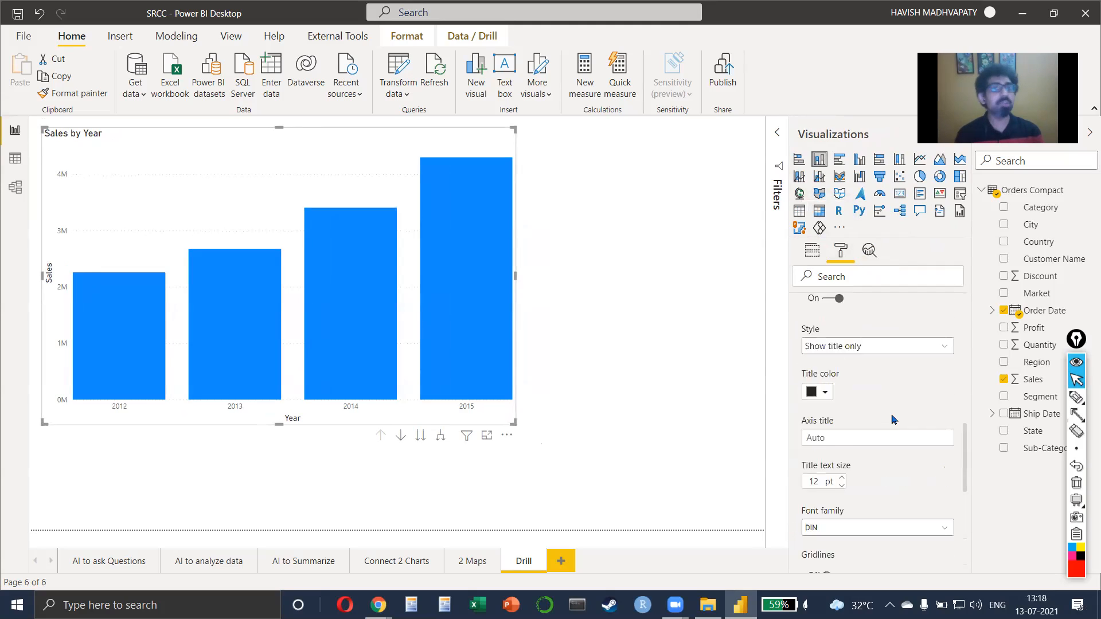
{"action": "scroll", "coordinate": [892, 419], "scroll_direction": "up", "scroll_amount": 10}
{"action": "left_click", "coordinate": [865, 344]}
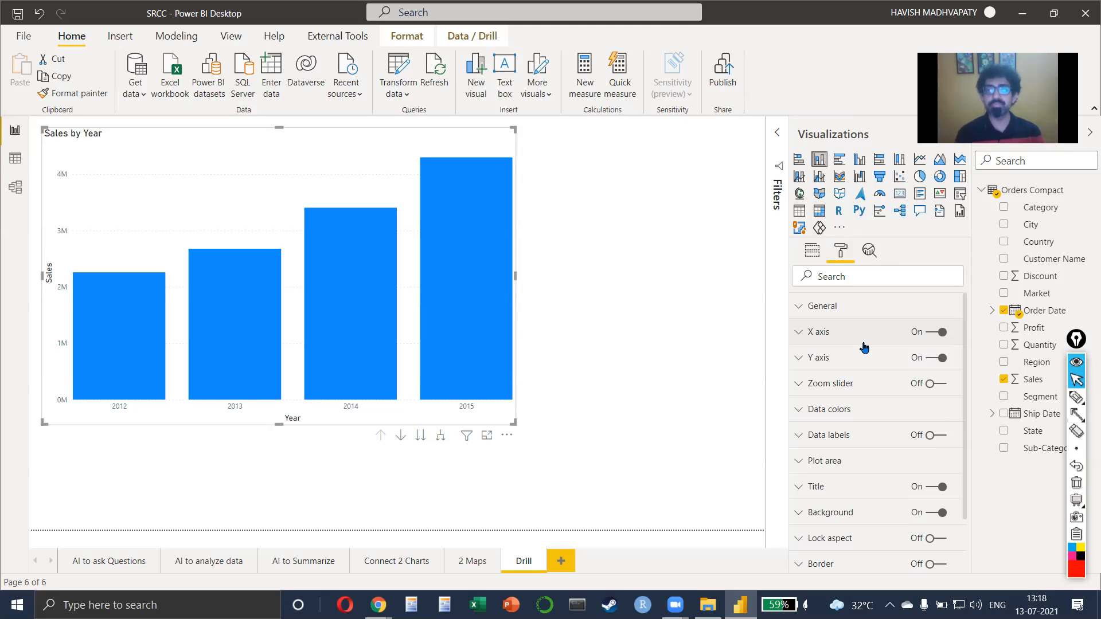
Set the default data color of the Sales by Year columns to the lightest orange theme shade
{"action": "left_click", "coordinate": [865, 421]}
{"action": "scroll", "coordinate": [848, 407], "scroll_direction": "down", "scroll_amount": 1}
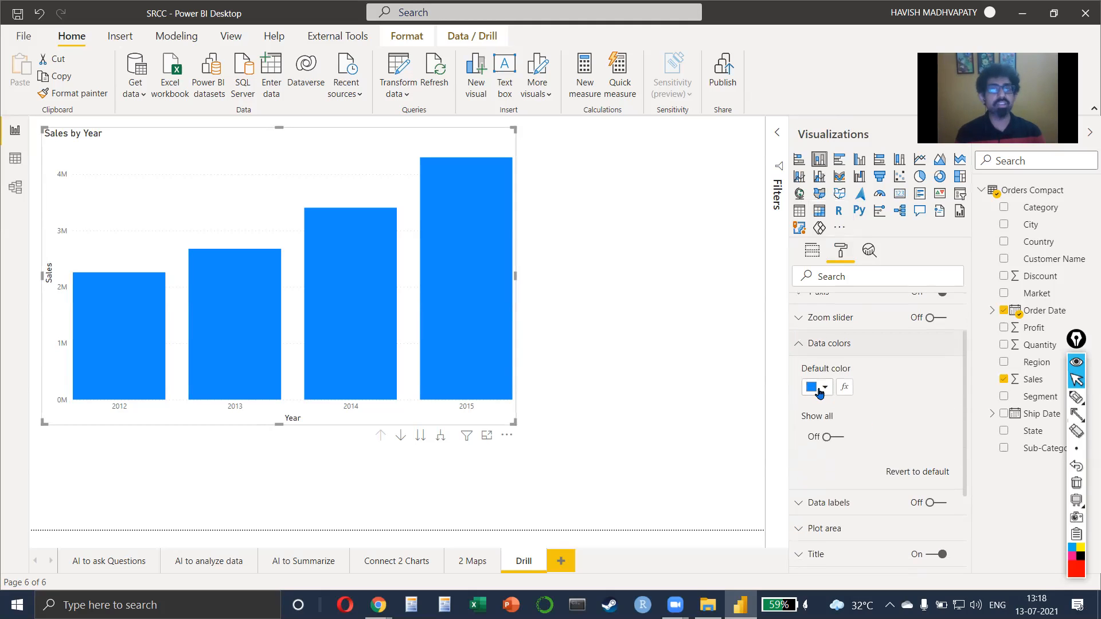
{"action": "left_click", "coordinate": [819, 393]}
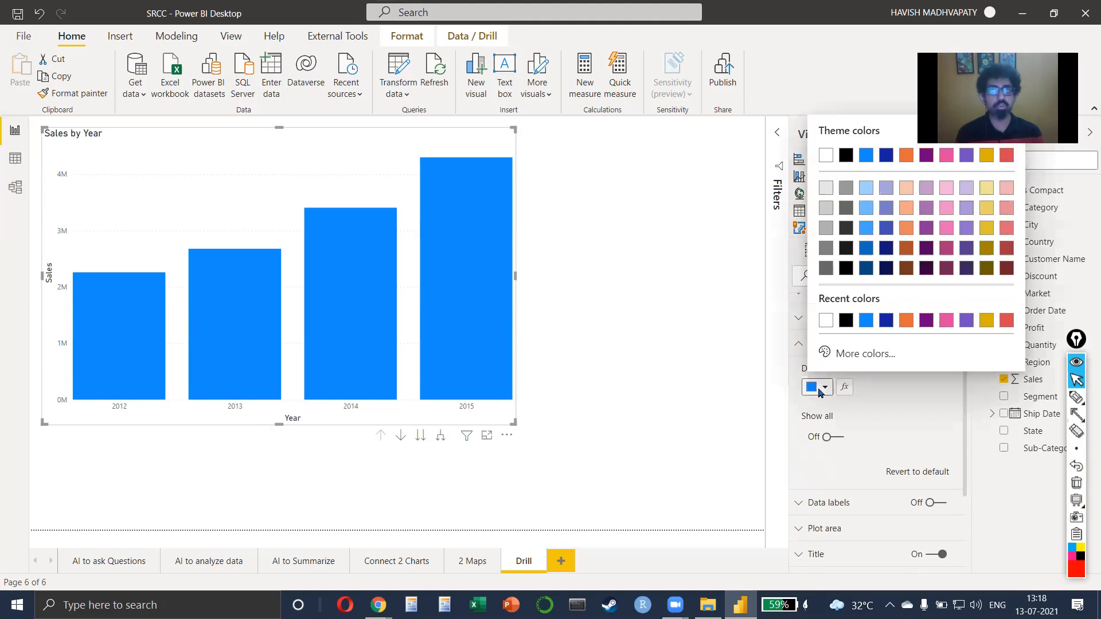
{"action": "left_click", "coordinate": [906, 189]}
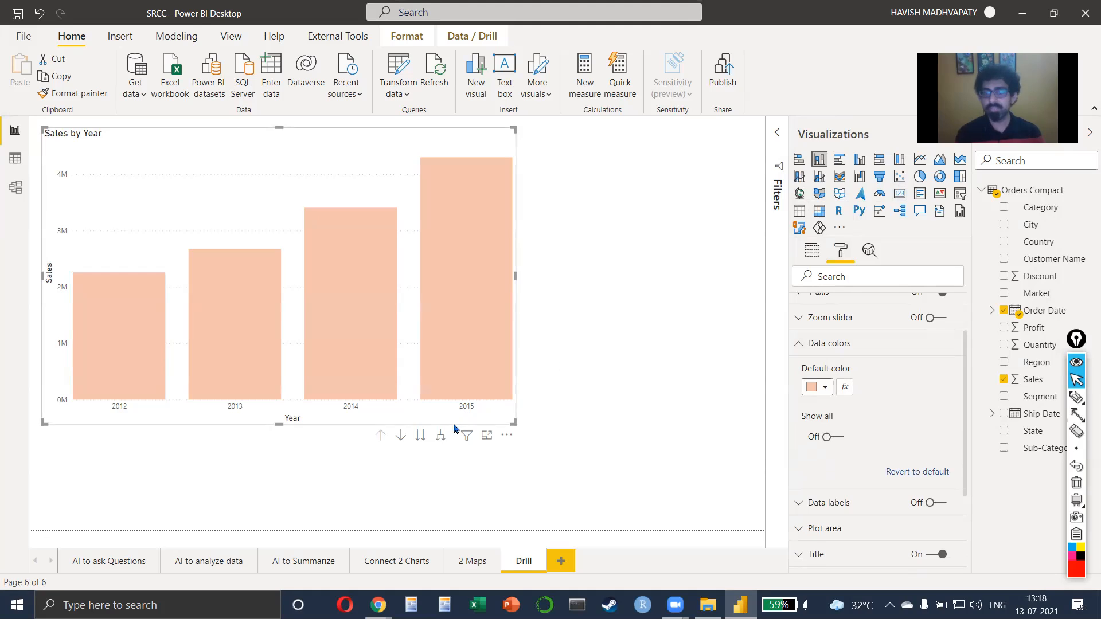
Expand all years of the chart down to quarters and change the default column color to a medium orange shade
{"action": "left_click", "coordinate": [440, 435]}
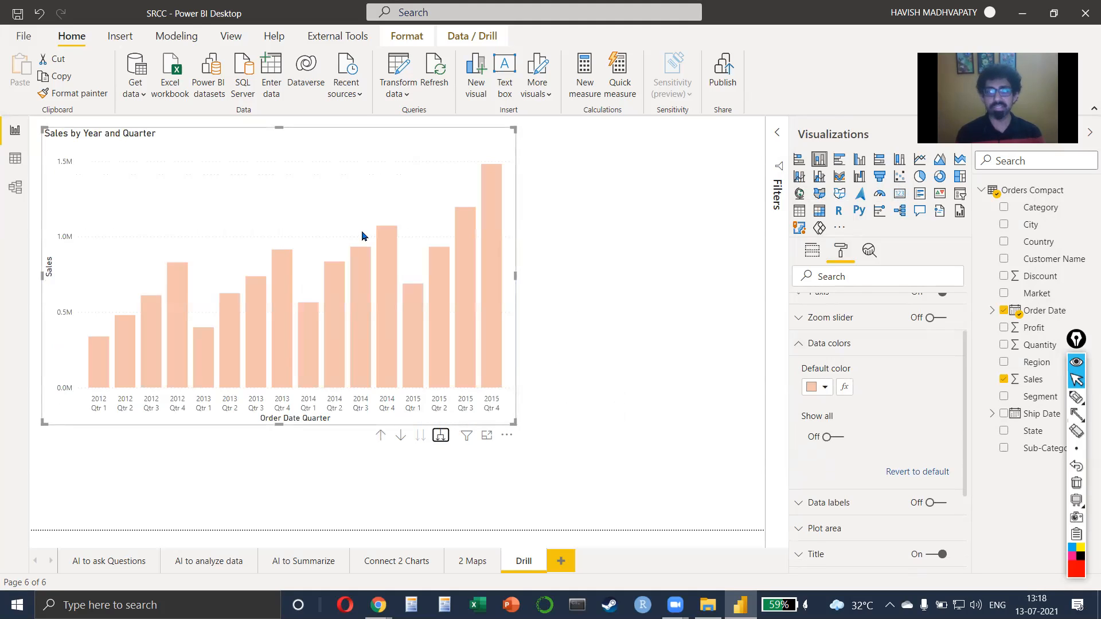
{"action": "left_click", "coordinate": [818, 396]}
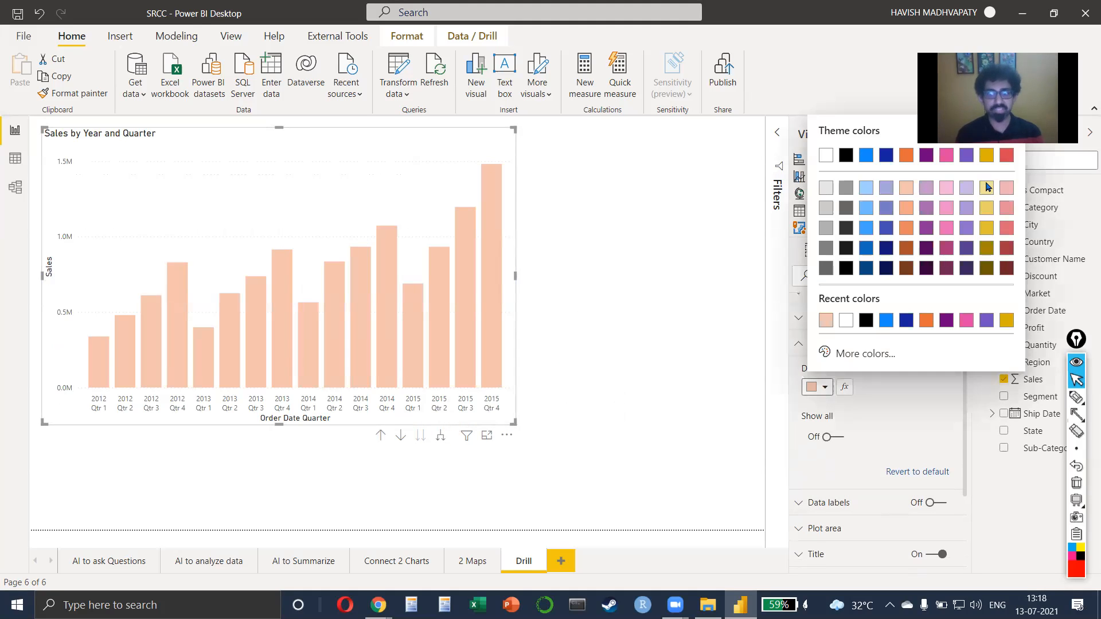
{"action": "left_click", "coordinate": [906, 229]}
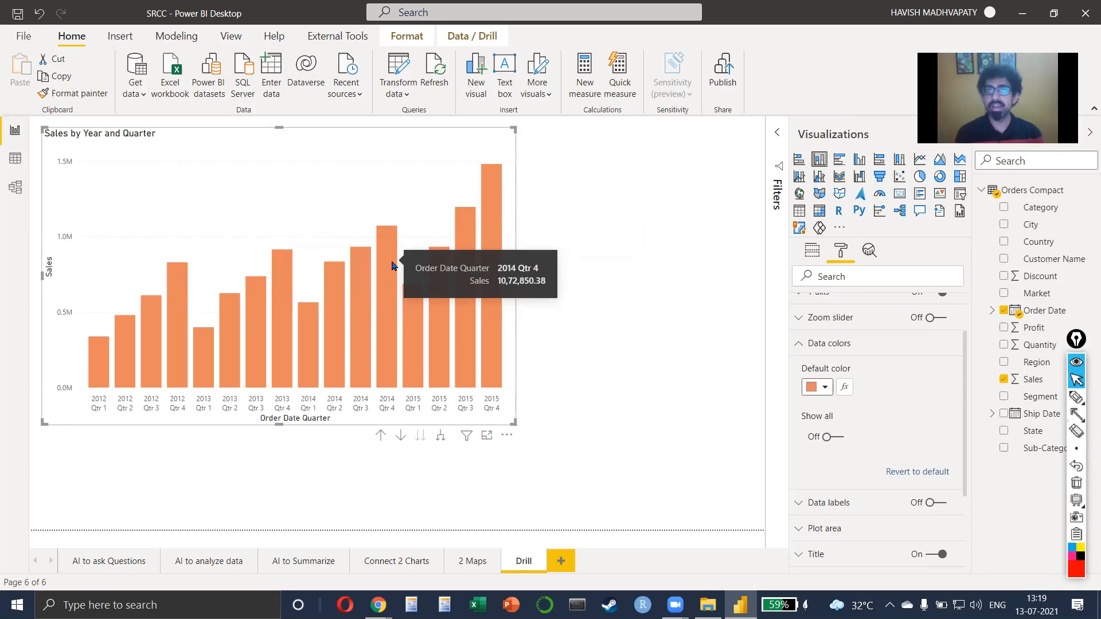
Turn on Show all under Data colors and color the 2015 Qtr 4 column light blue
{"action": "left_click", "coordinate": [827, 436]}
{"action": "scroll", "coordinate": [935, 434], "scroll_direction": "down", "scroll_amount": 5}
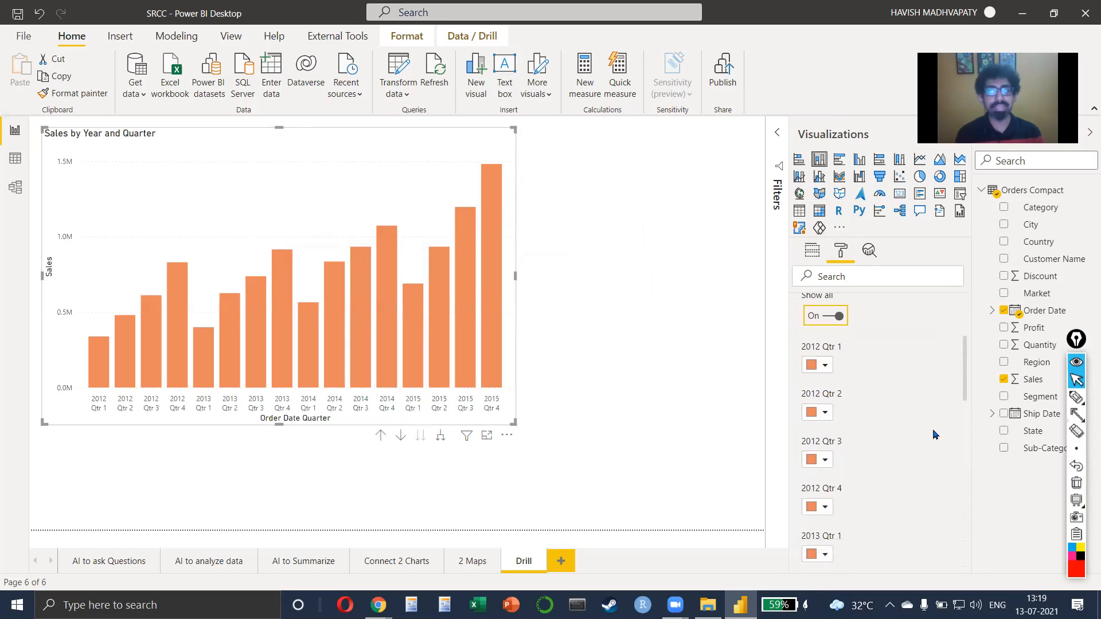
{"action": "scroll", "coordinate": [934, 435], "scroll_direction": "down", "scroll_amount": 8}
{"action": "scroll", "coordinate": [934, 436], "scroll_direction": "up", "scroll_amount": 3}
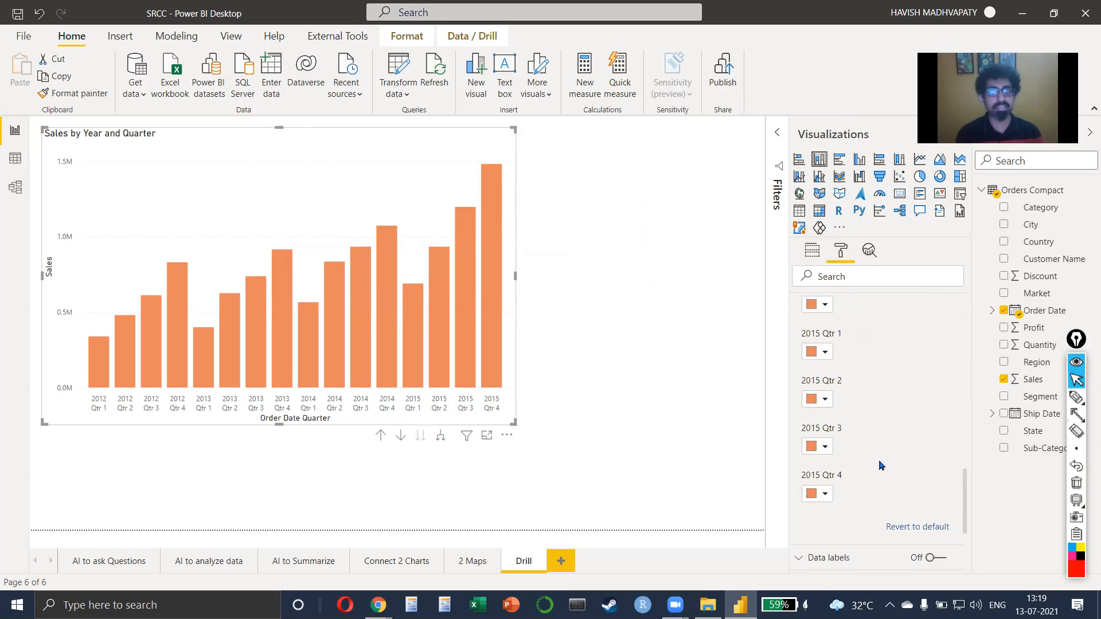
{"action": "left_click", "coordinate": [825, 497]}
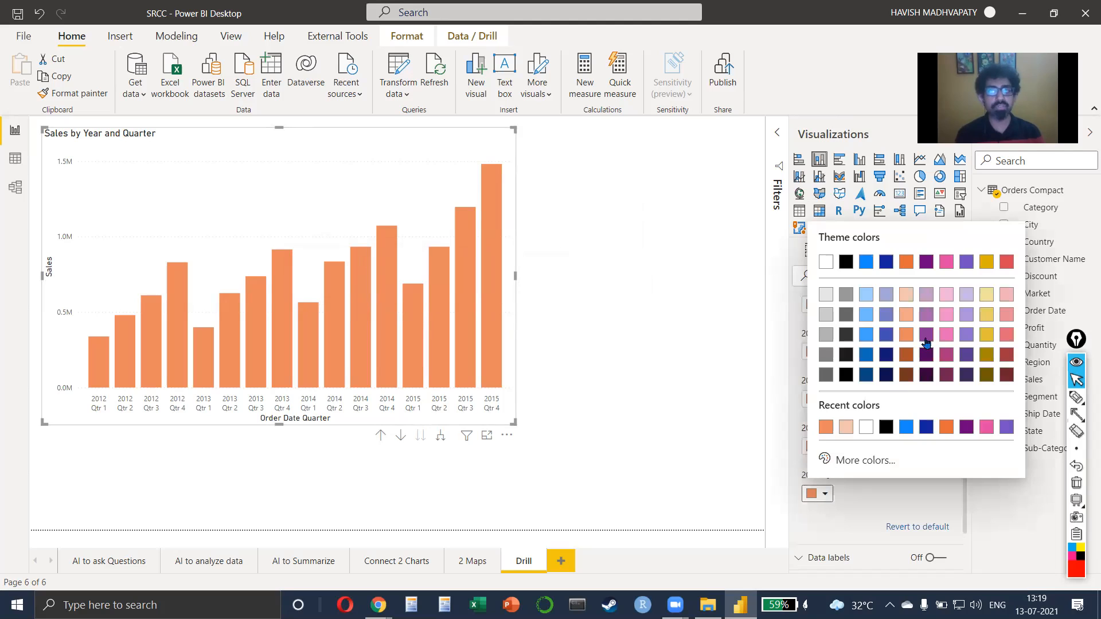
{"action": "left_click", "coordinate": [867, 337]}
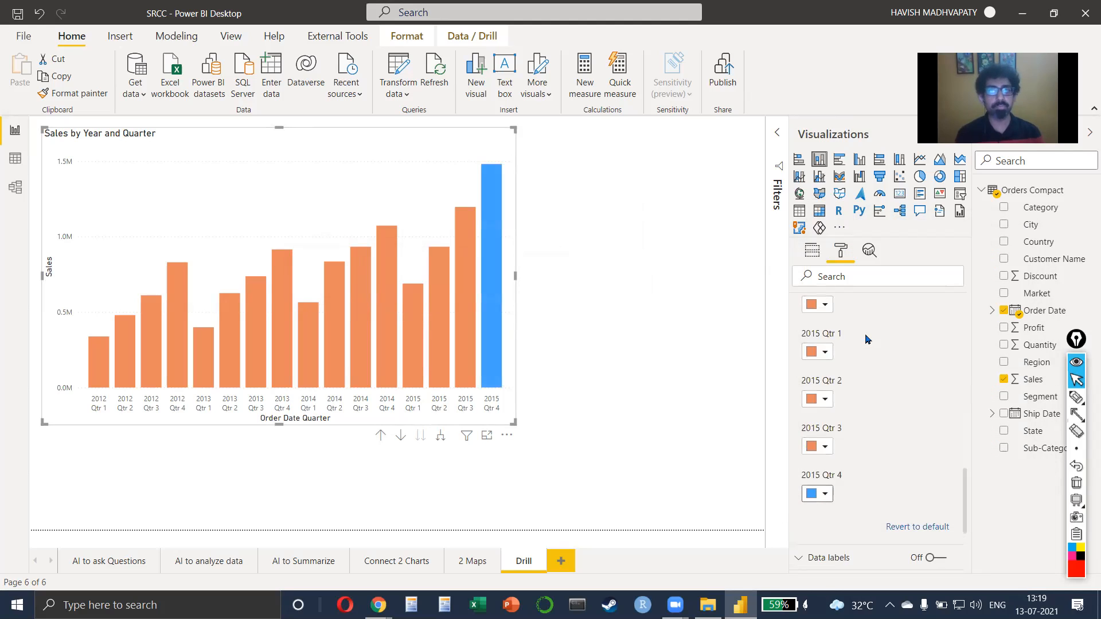
Color the 2014 Qtr 4 and 2013 Qtr 4 columns the same light blue as 2015 Qtr 4
{"action": "mouse_move", "coordinate": [392, 342]}
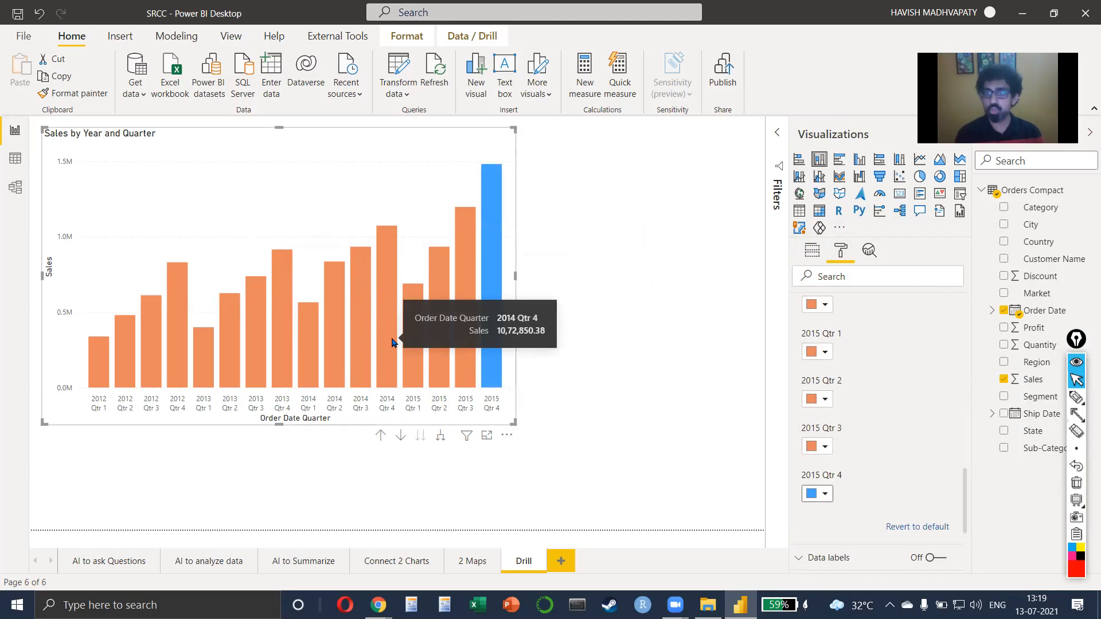
{"action": "scroll", "coordinate": [868, 367], "scroll_direction": "up", "scroll_amount": 1}
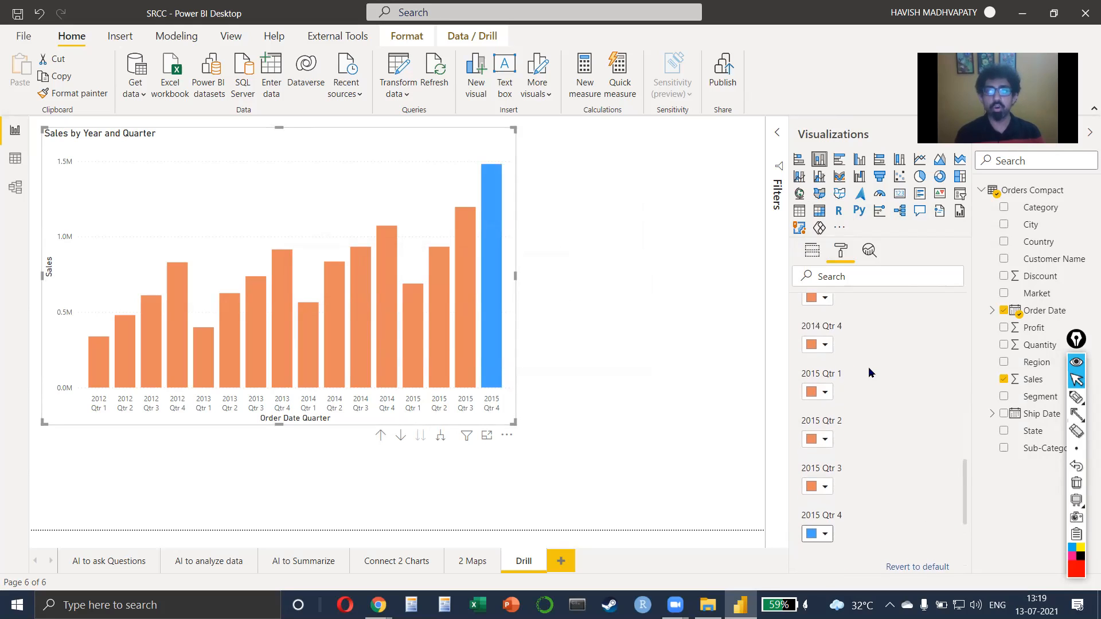
{"action": "left_click", "coordinate": [821, 351]}
{"action": "left_click", "coordinate": [824, 278]}
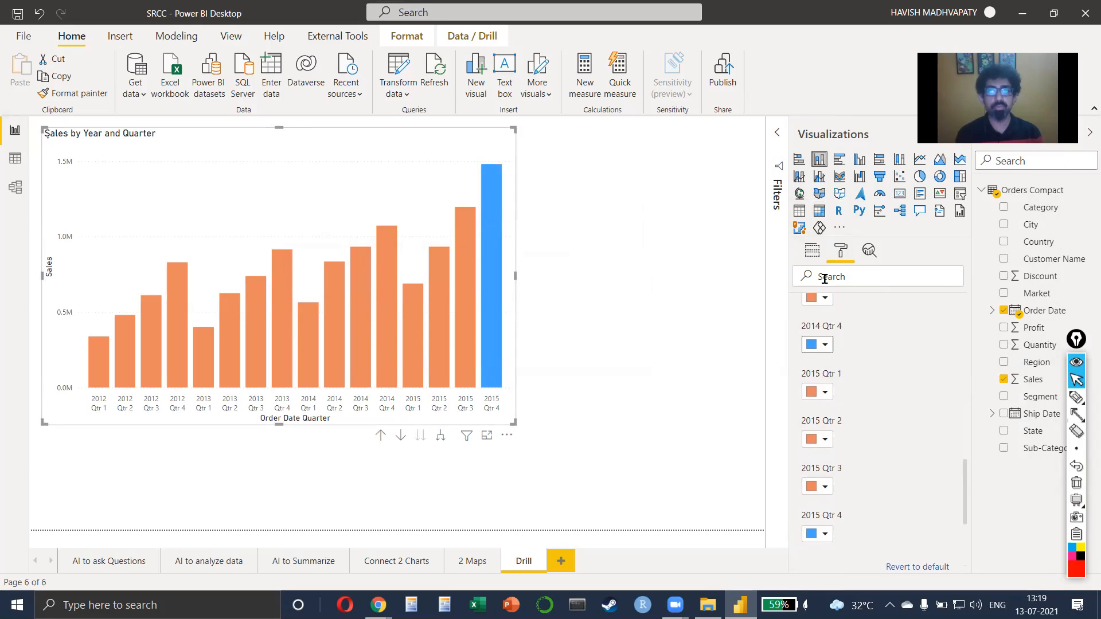
{"action": "scroll", "coordinate": [883, 379], "scroll_direction": "up", "scroll_amount": 4}
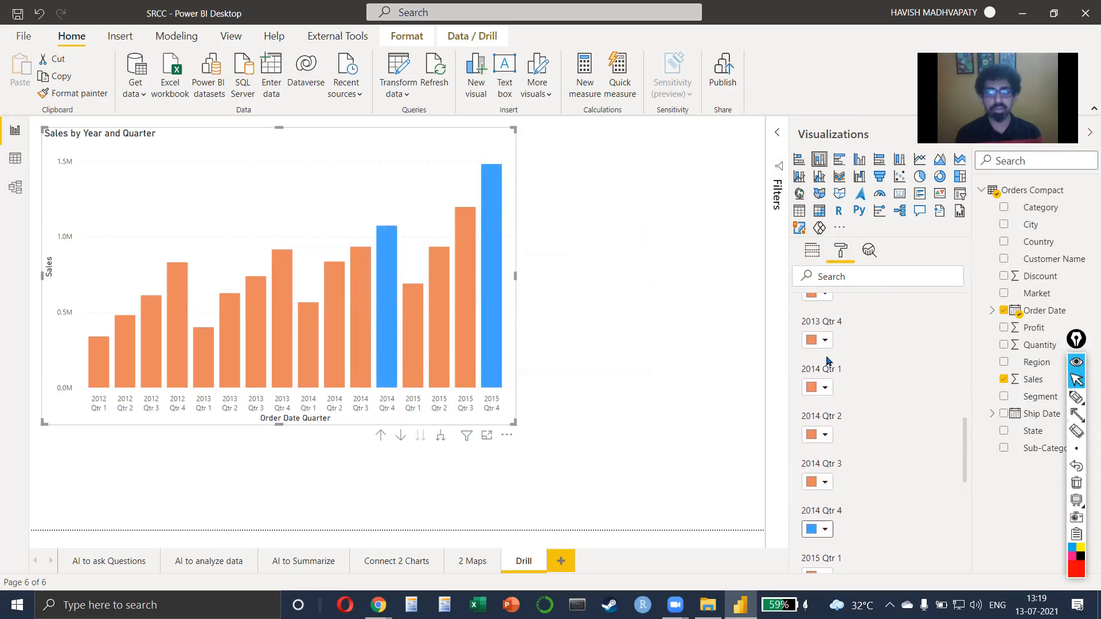
{"action": "left_click", "coordinate": [826, 342]}
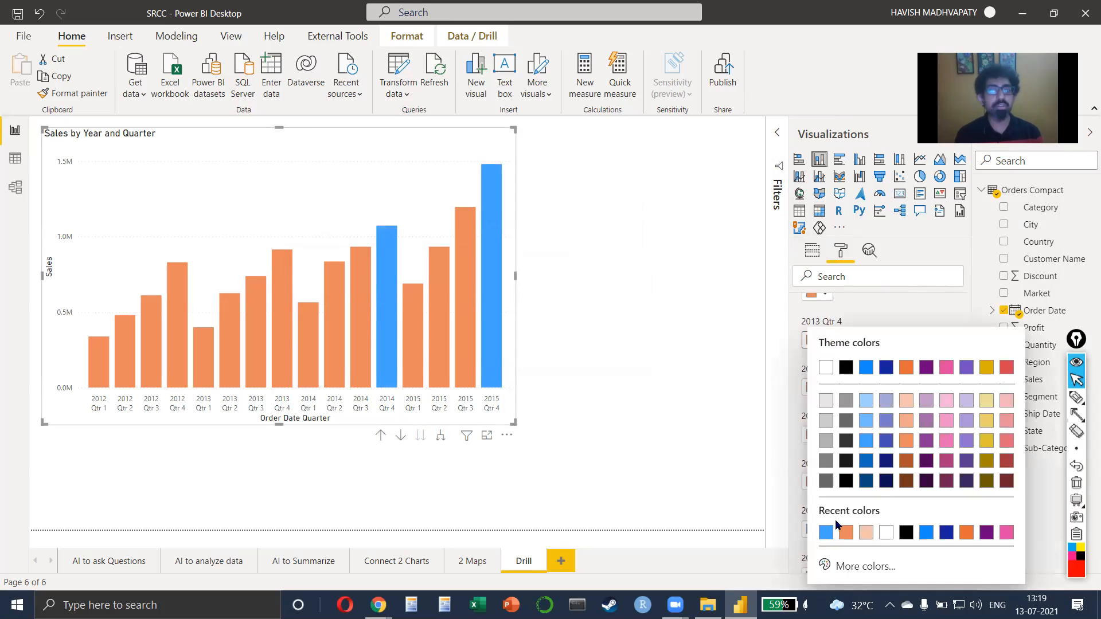
{"action": "left_click", "coordinate": [826, 532]}
Color the 2012 Qtr 4 column the same light blue as the other fourth quarters
{"action": "scroll", "coordinate": [857, 395], "scroll_direction": "up", "scroll_amount": 5}
{"action": "scroll", "coordinate": [857, 392], "scroll_direction": "up", "scroll_amount": 1}
{"action": "scroll", "coordinate": [850, 399], "scroll_direction": "down", "scroll_amount": 2}
{"action": "left_click", "coordinate": [826, 445]}
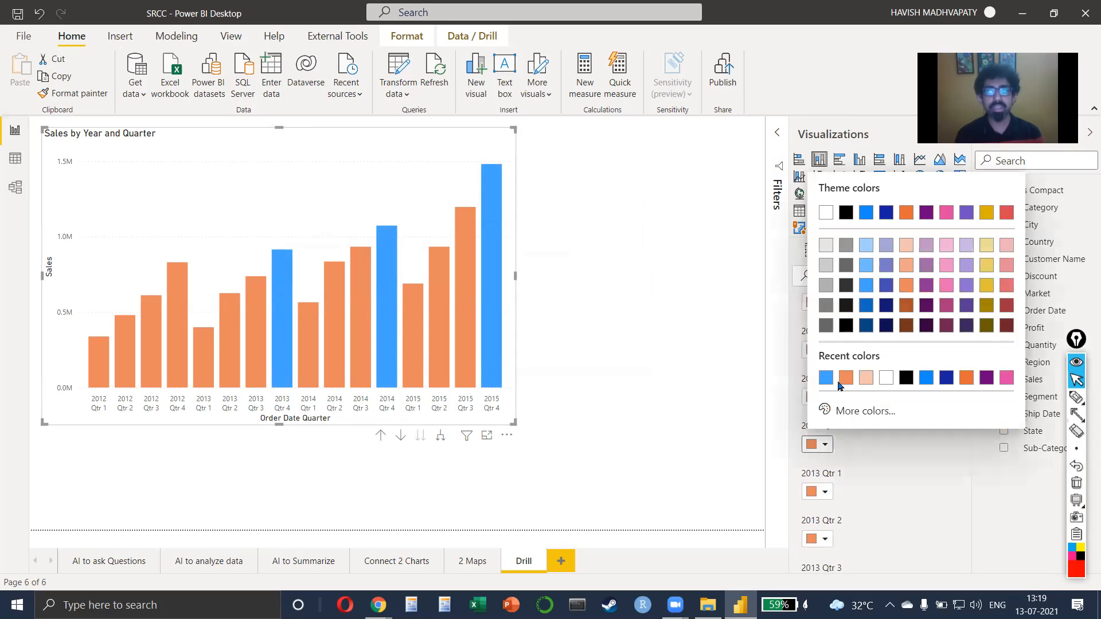
{"action": "left_click", "coordinate": [825, 379]}
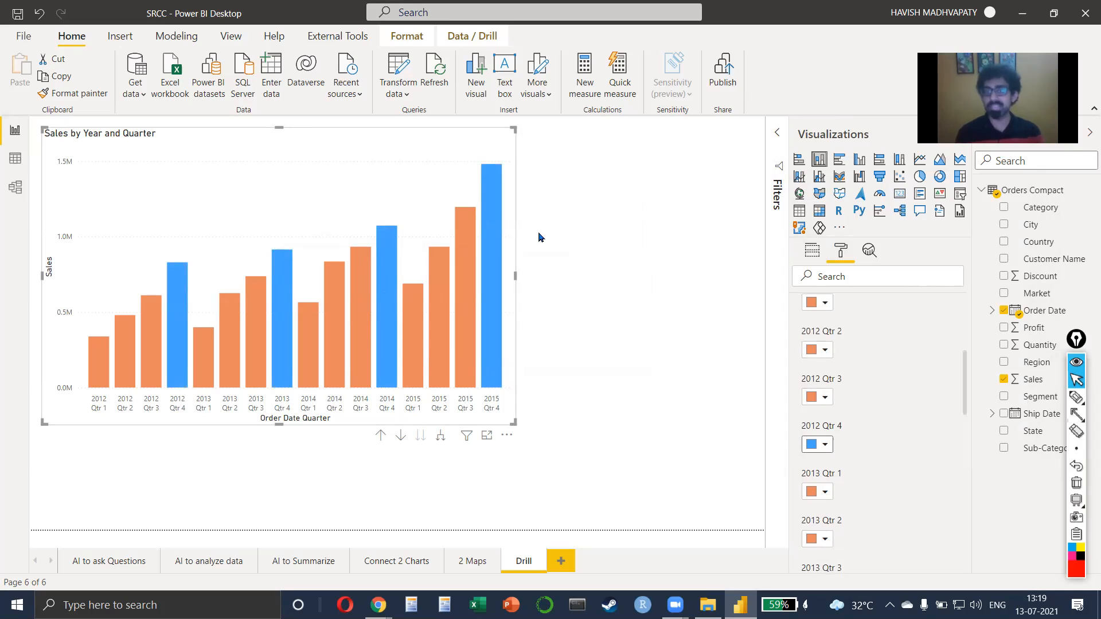
{"action": "scroll", "coordinate": [904, 395], "scroll_direction": "down", "scroll_amount": 10}
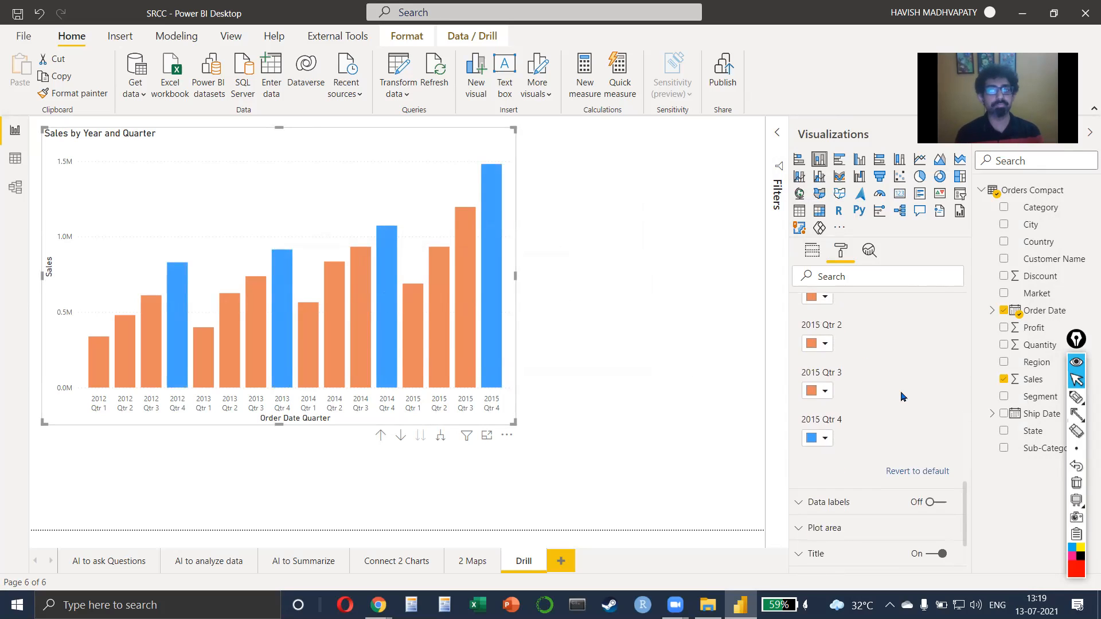
Turn on data labels for the sales by year and quarter chart
{"action": "scroll", "coordinate": [901, 396], "scroll_direction": "down", "scroll_amount": 3}
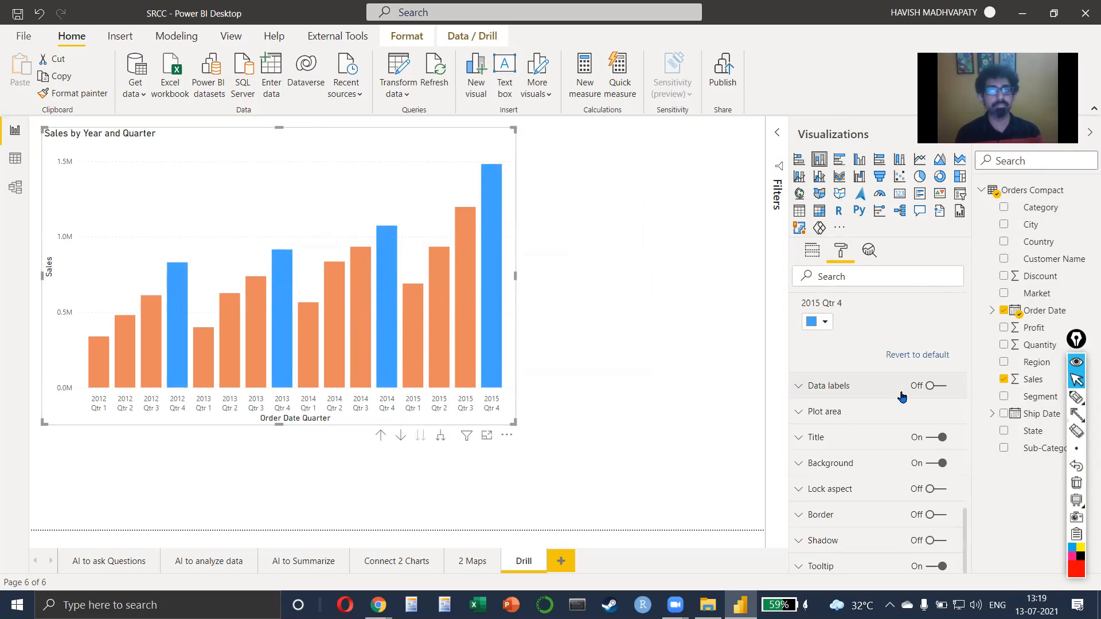
{"action": "left_click", "coordinate": [935, 387]}
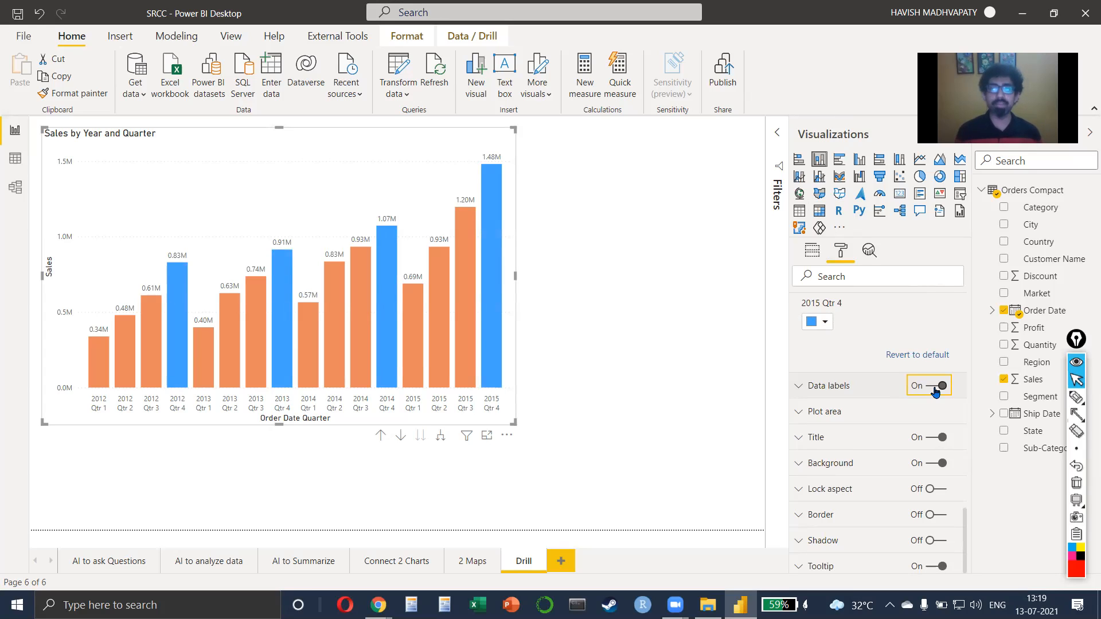
{"action": "scroll", "coordinate": [935, 391], "scroll_direction": "up", "scroll_amount": 15}
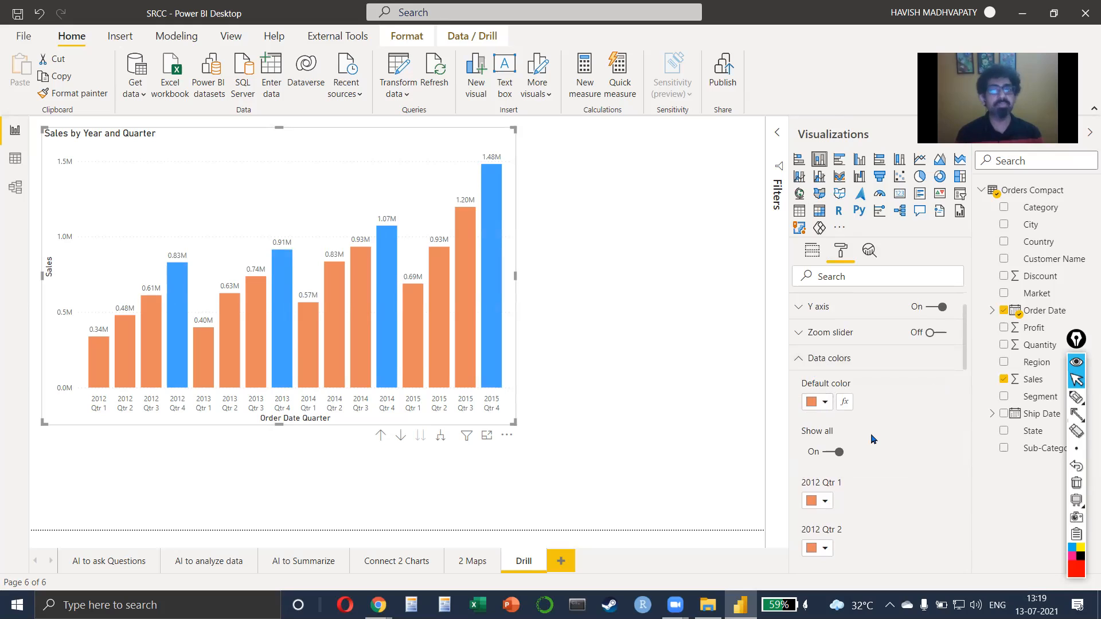
{"action": "scroll", "coordinate": [872, 440], "scroll_direction": "down", "scroll_amount": 12}
{"action": "scroll", "coordinate": [872, 440], "scroll_direction": "down", "scroll_amount": 4}
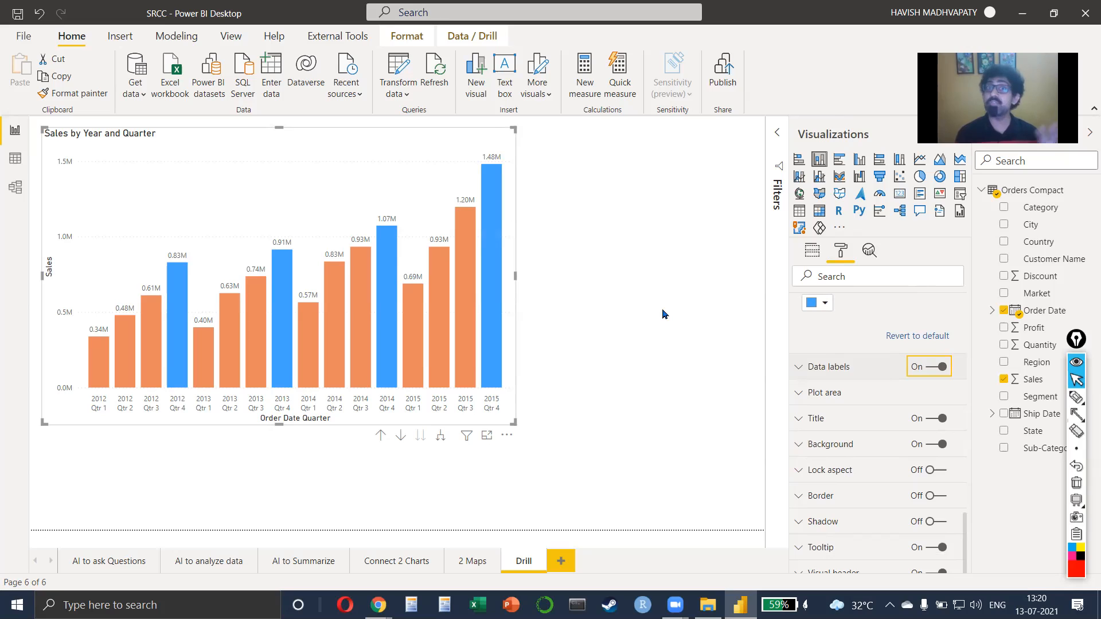
View the conditional formatting options for the chart's default column color and close them without applying anything
{"action": "scroll", "coordinate": [882, 382], "scroll_direction": "up", "scroll_amount": 10}
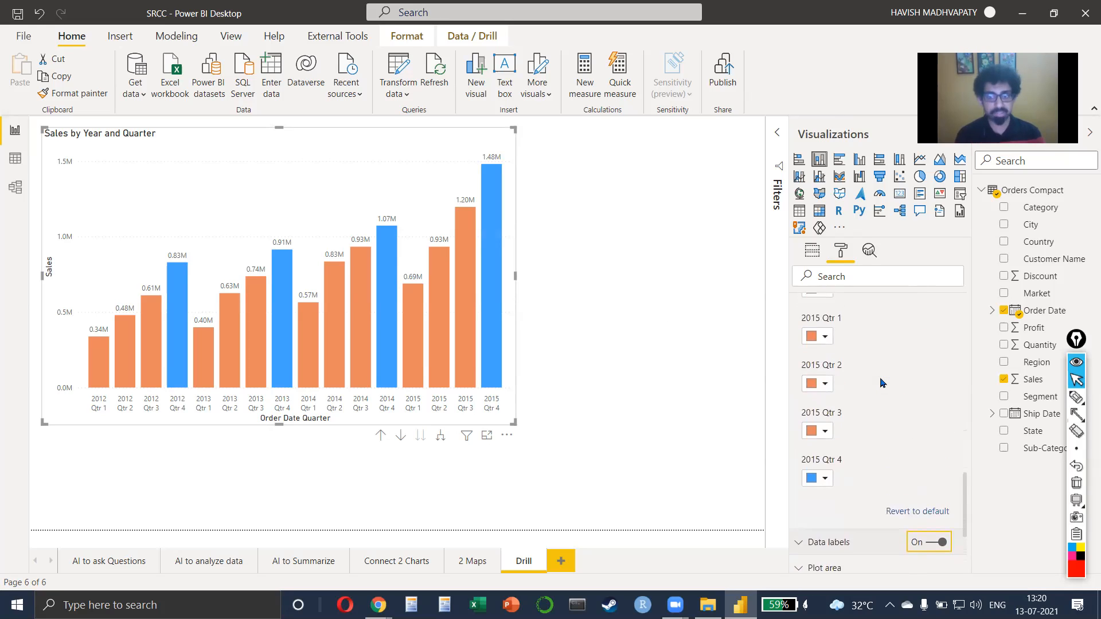
{"action": "scroll", "coordinate": [882, 383], "scroll_direction": "up", "scroll_amount": 5}
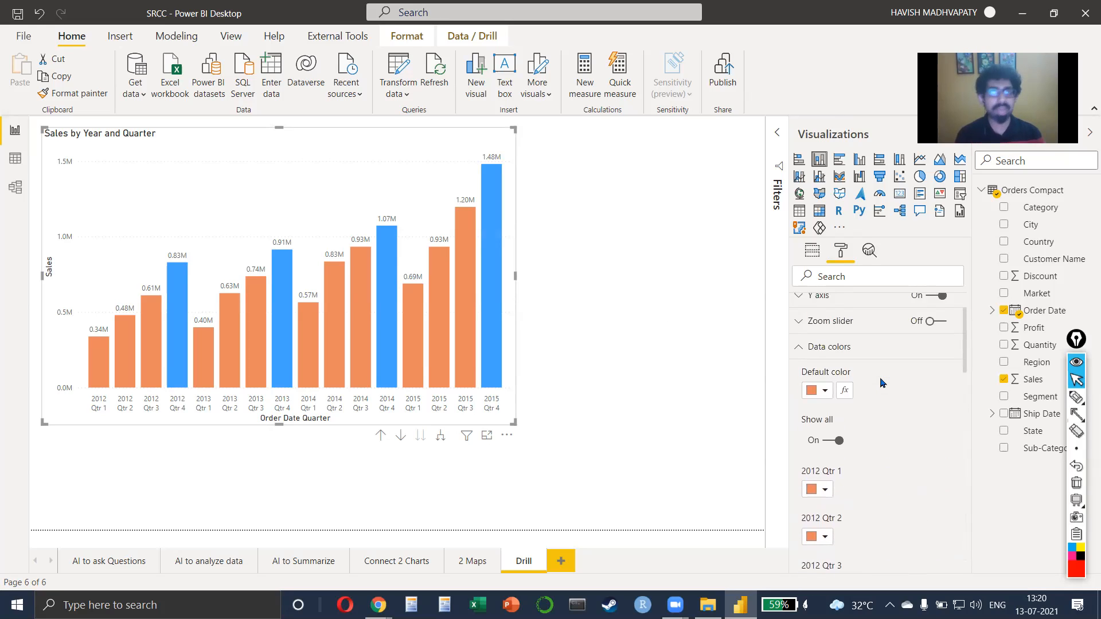
{"action": "left_click", "coordinate": [844, 392]}
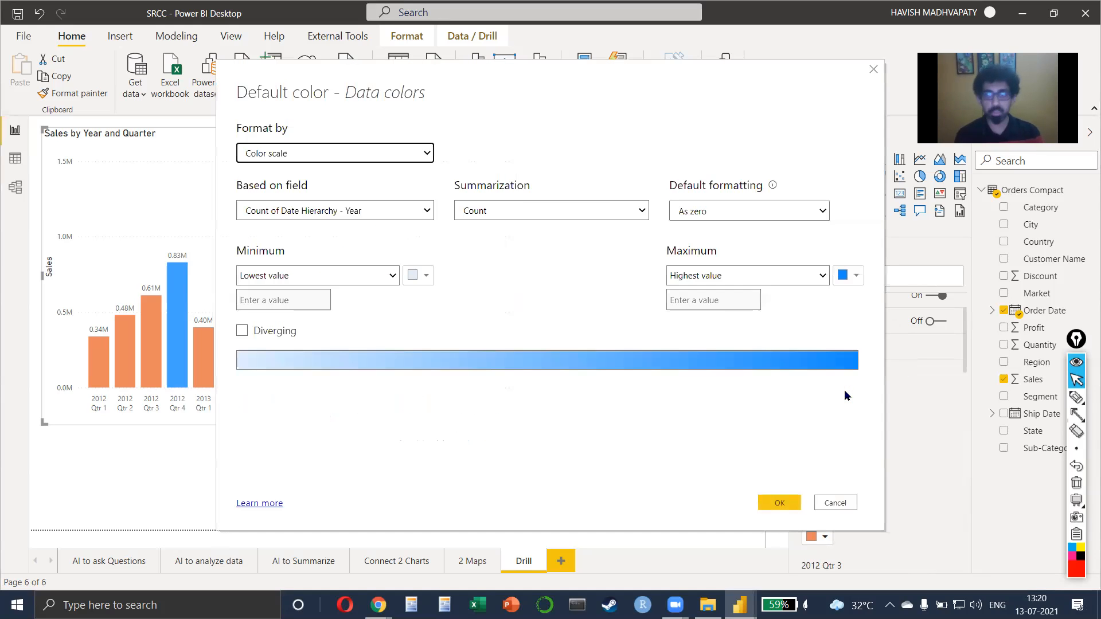
{"action": "left_click", "coordinate": [873, 70]}
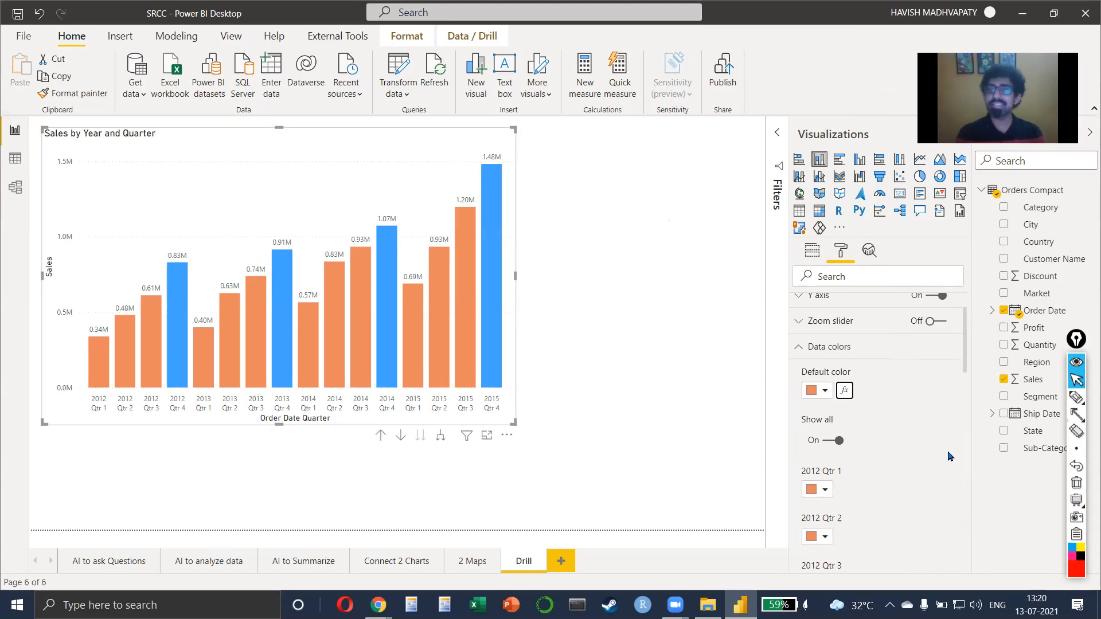
Turn on the border and the shadow for the sales chart
{"action": "scroll", "coordinate": [950, 456], "scroll_direction": "down", "scroll_amount": 10}
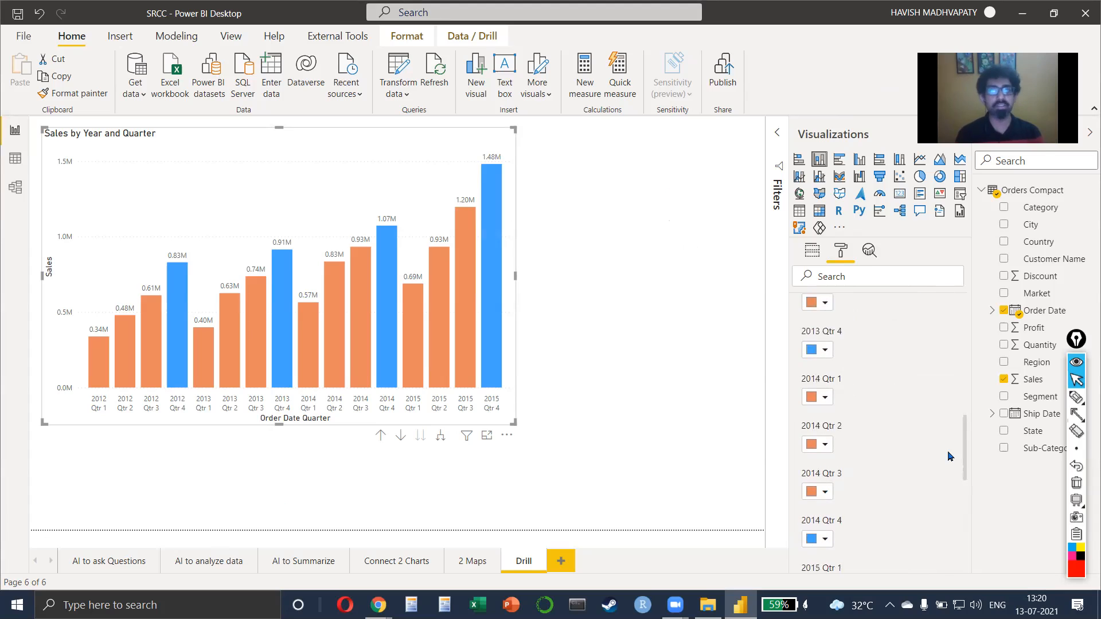
{"action": "left_click", "coordinate": [940, 492]}
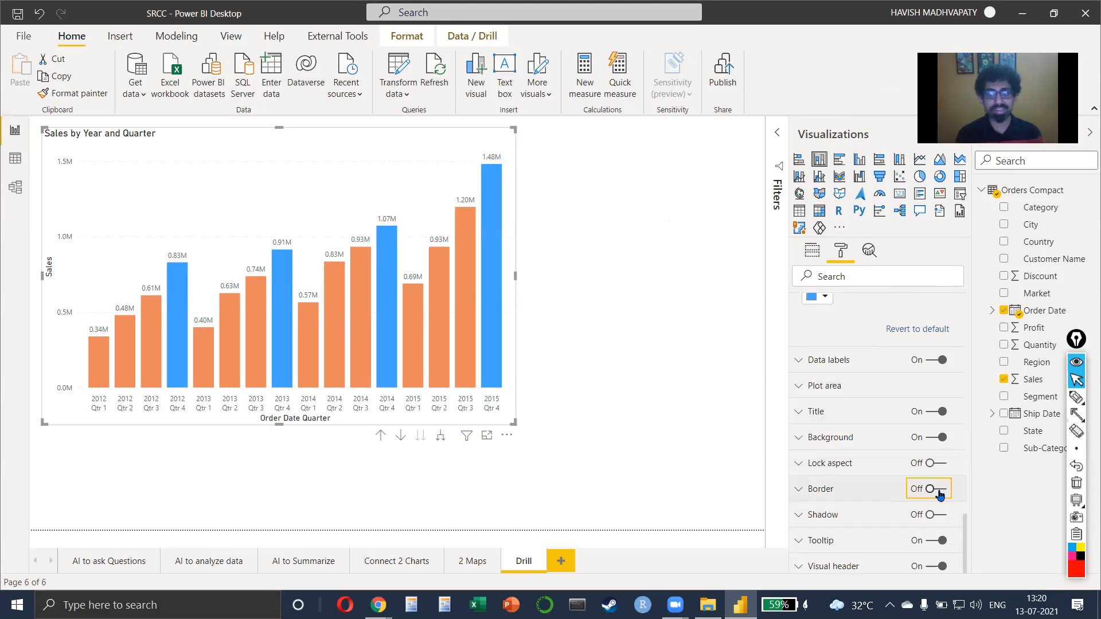
{"action": "left_click", "coordinate": [940, 515]}
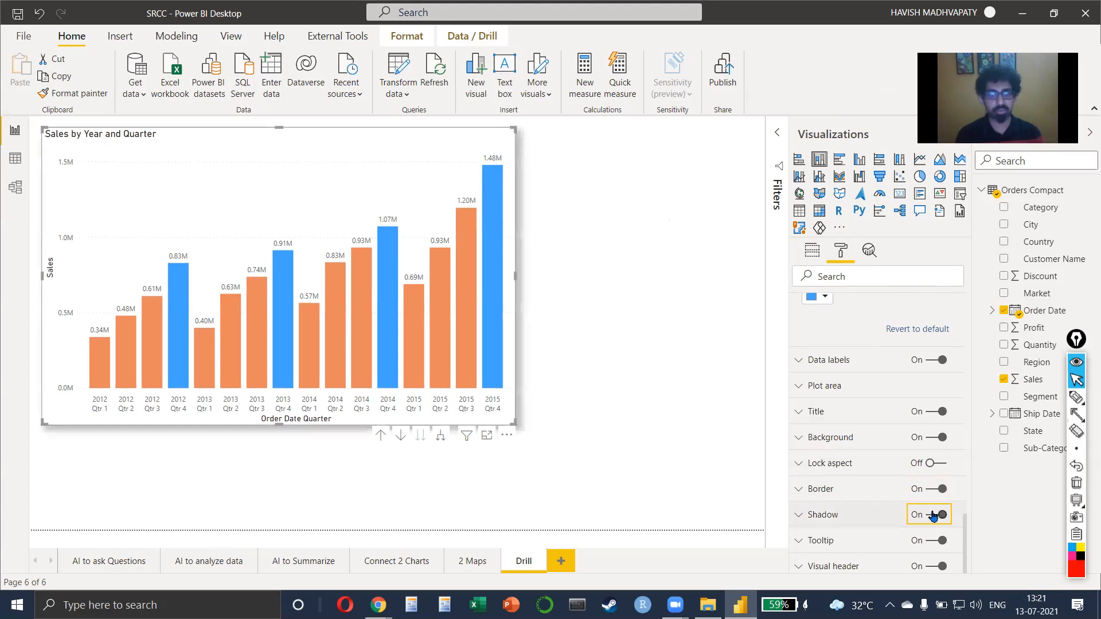
Insert a text box and fit it into the empty space beside the chart, matching the chart's height
{"action": "left_click", "coordinate": [606, 148]}
{"action": "left_click", "coordinate": [117, 37]}
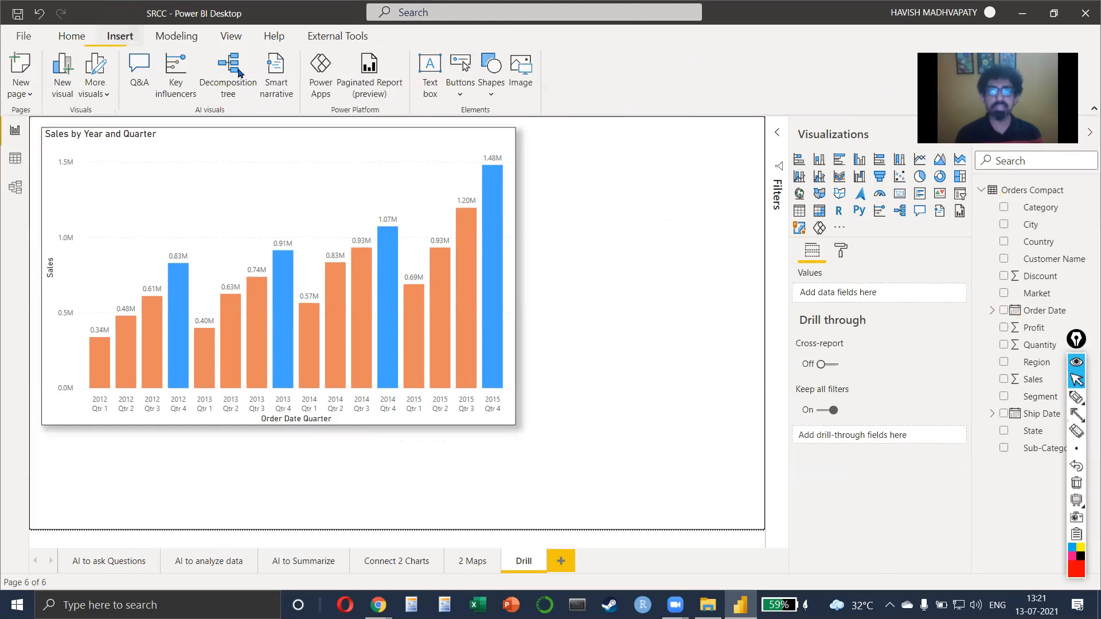
{"action": "left_click", "coordinate": [430, 85]}
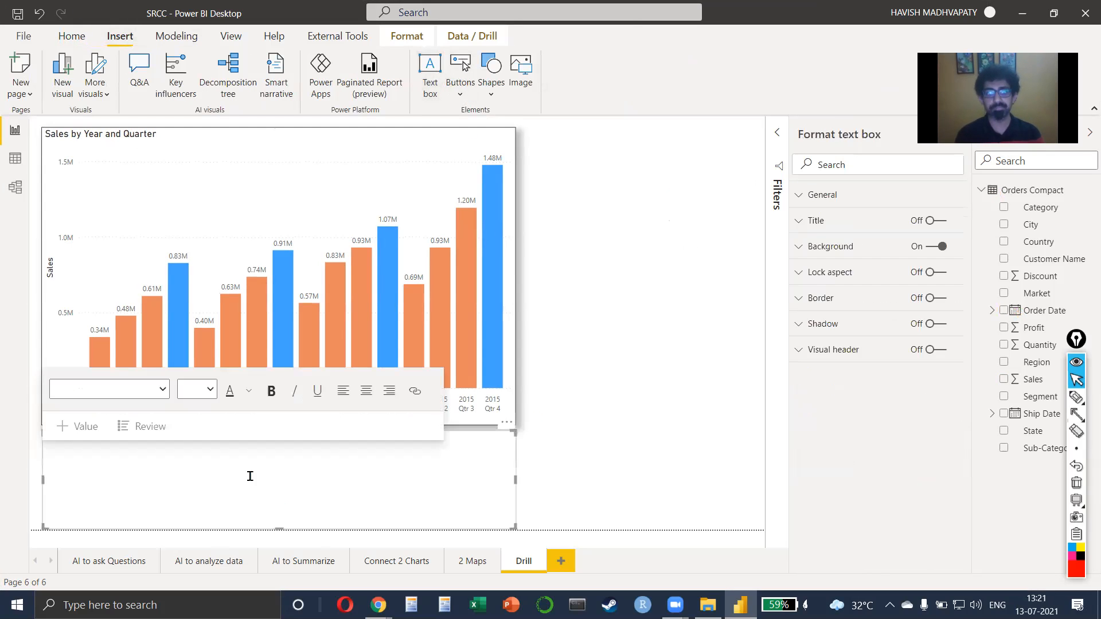
{"action": "left_click_drag", "start_coordinate": [454, 431], "coordinate": [695, 128]}
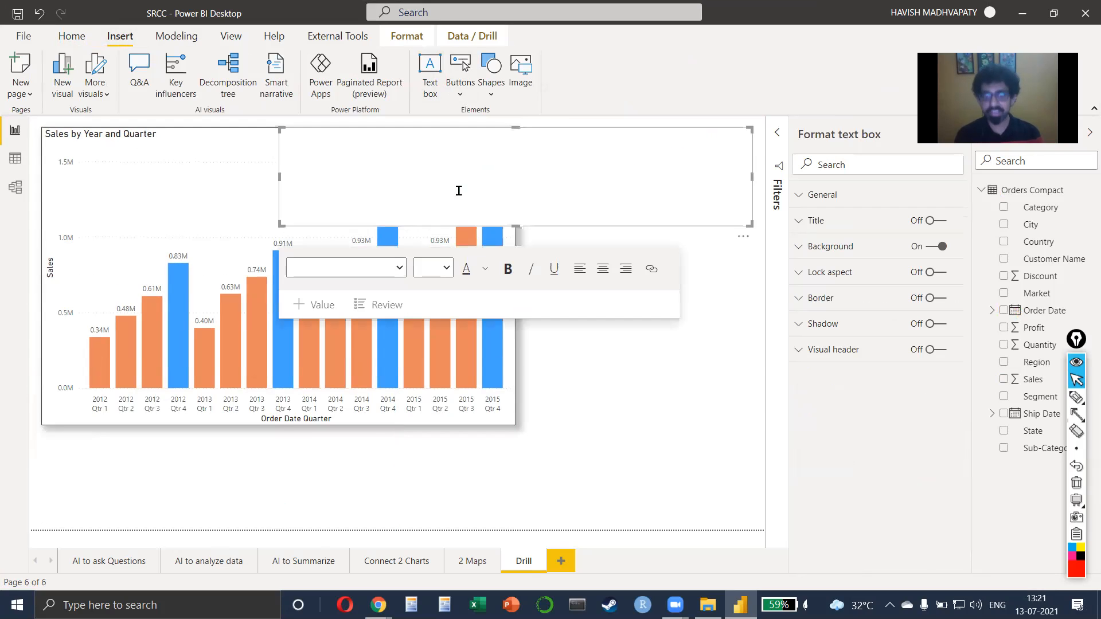
{"action": "left_click_drag", "start_coordinate": [279, 225], "coordinate": [536, 424]}
Enter the notes "Changed Data Color", "Added Data Label", a blank line, "Added Border" and "Added Shadow" on separate lines in the text box
{"action": "type", "text": "Changed Data Color"}
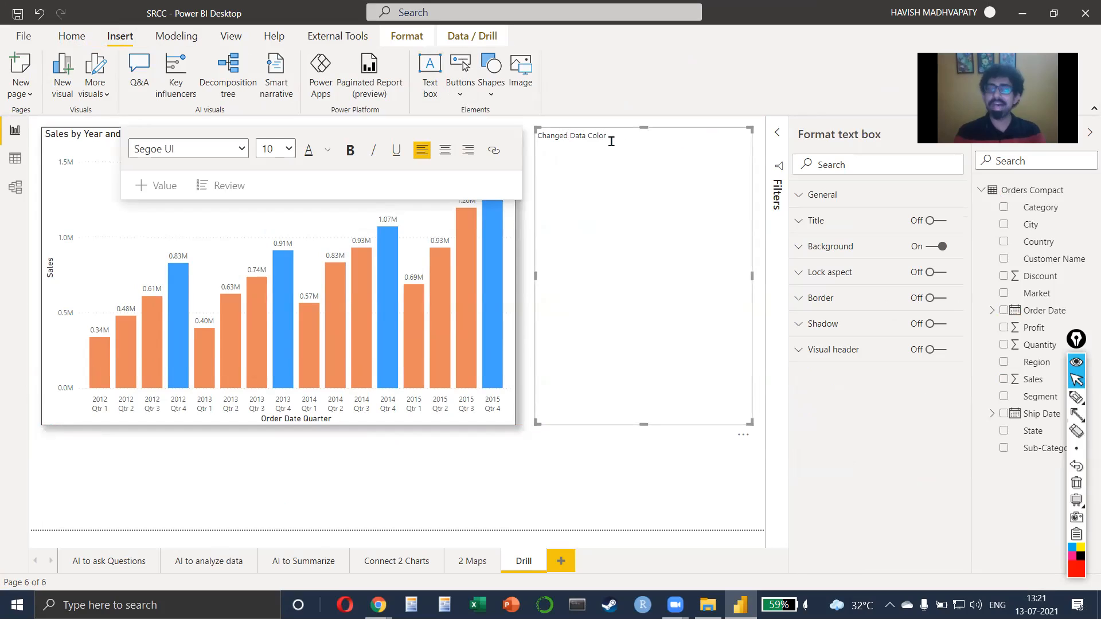
{"action": "type", "text": " Added D"}
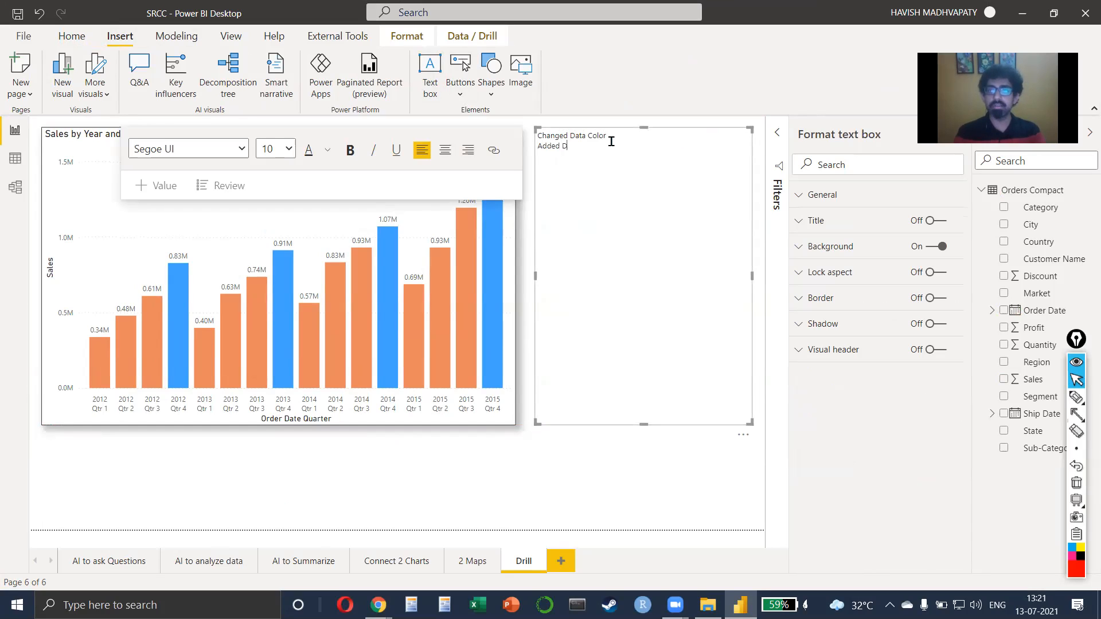
{"action": "type", "text": "ata Label"}
{"action": "key", "text": "Return"}
{"action": "key", "text": "Return"}
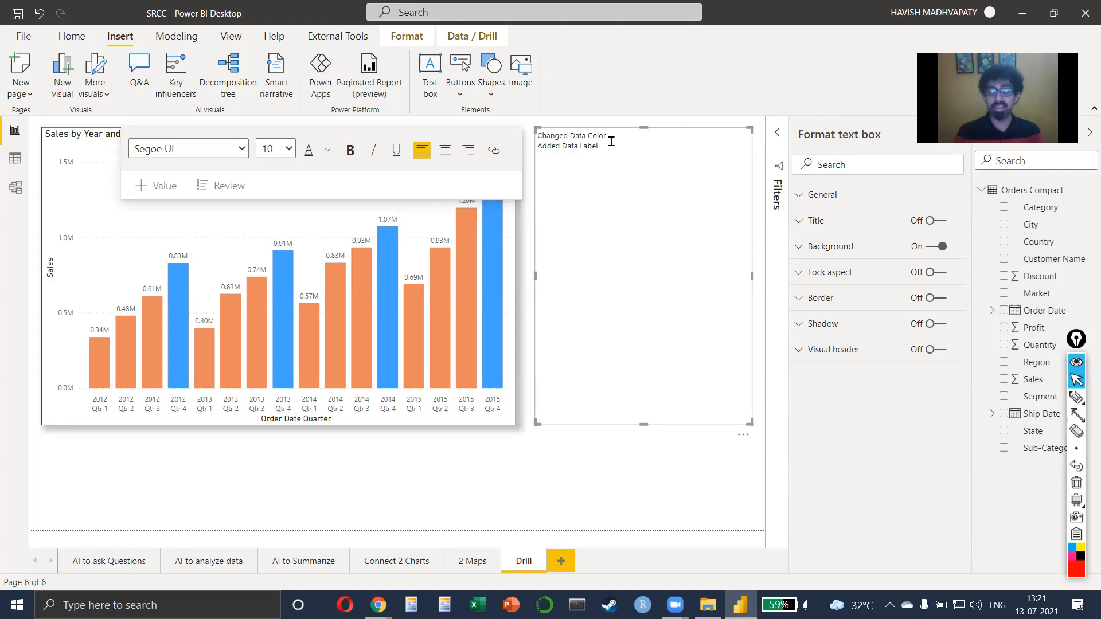
{"action": "type", "text": "Added B"}
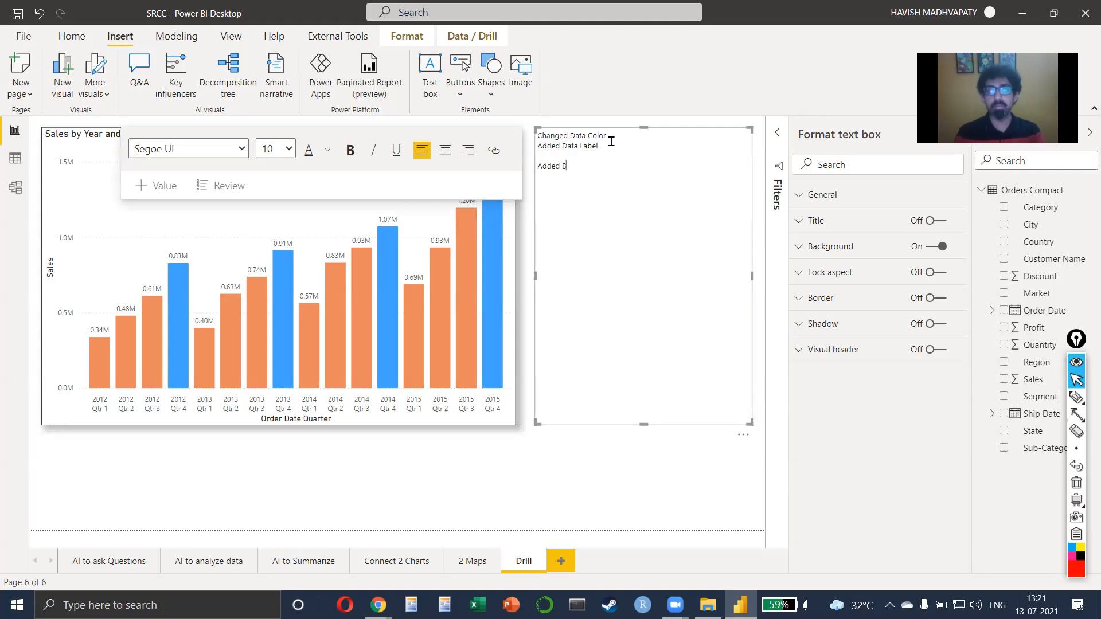
{"action": "type", "text": "order Added Shadow"}
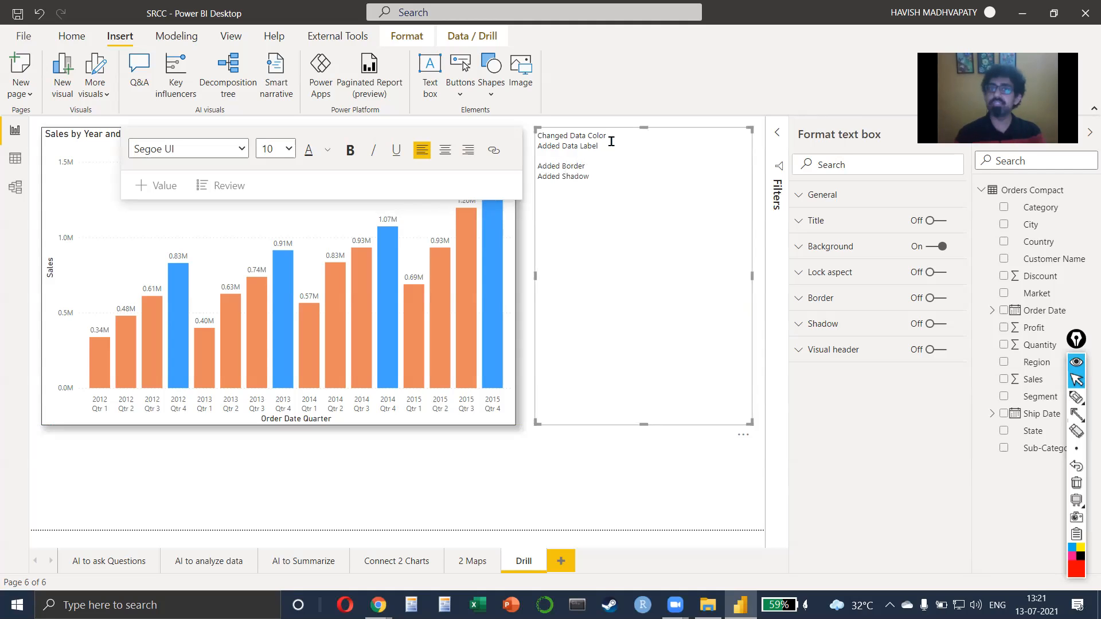
{"action": "left_click", "coordinate": [134, 217]}
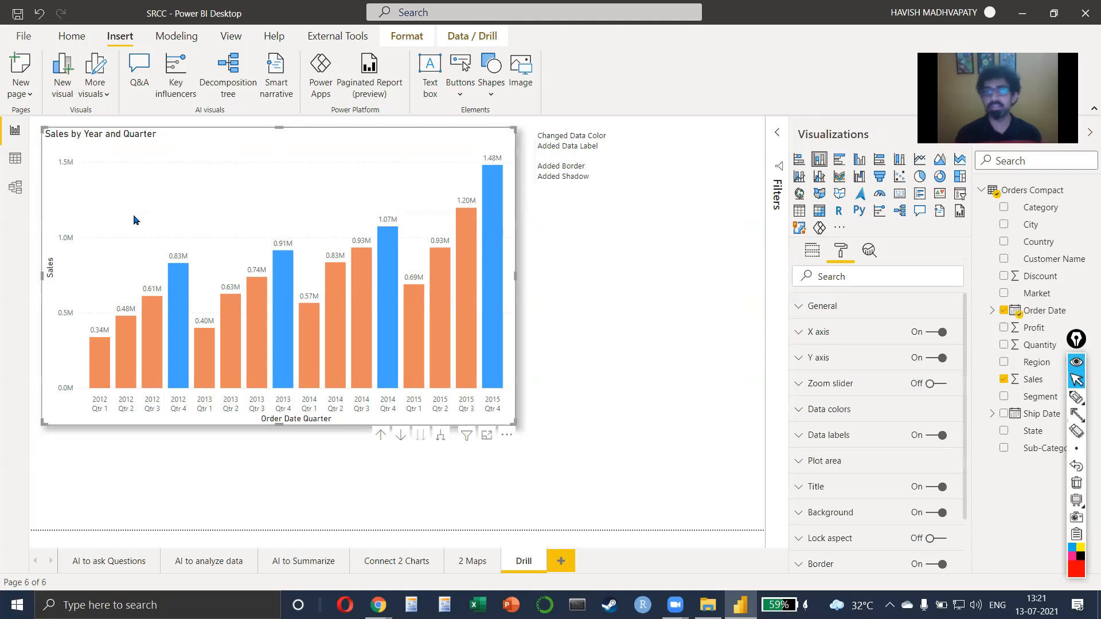
{"action": "left_click", "coordinate": [198, 500]}
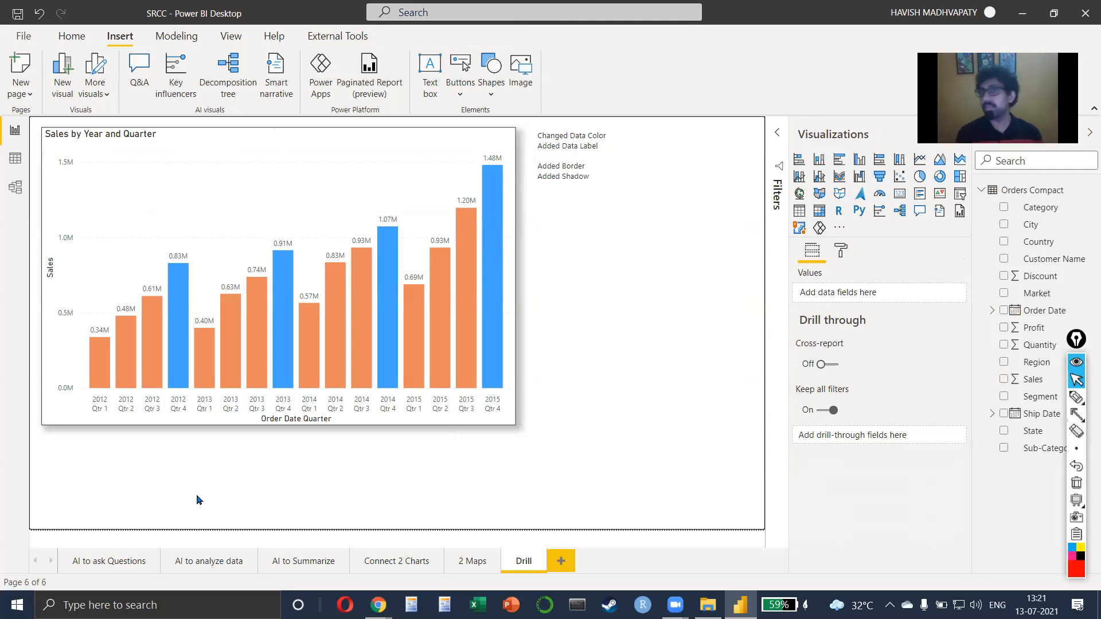
Turn on the zoom slider in the sales chart's formatting options
{"action": "left_click", "coordinate": [230, 257]}
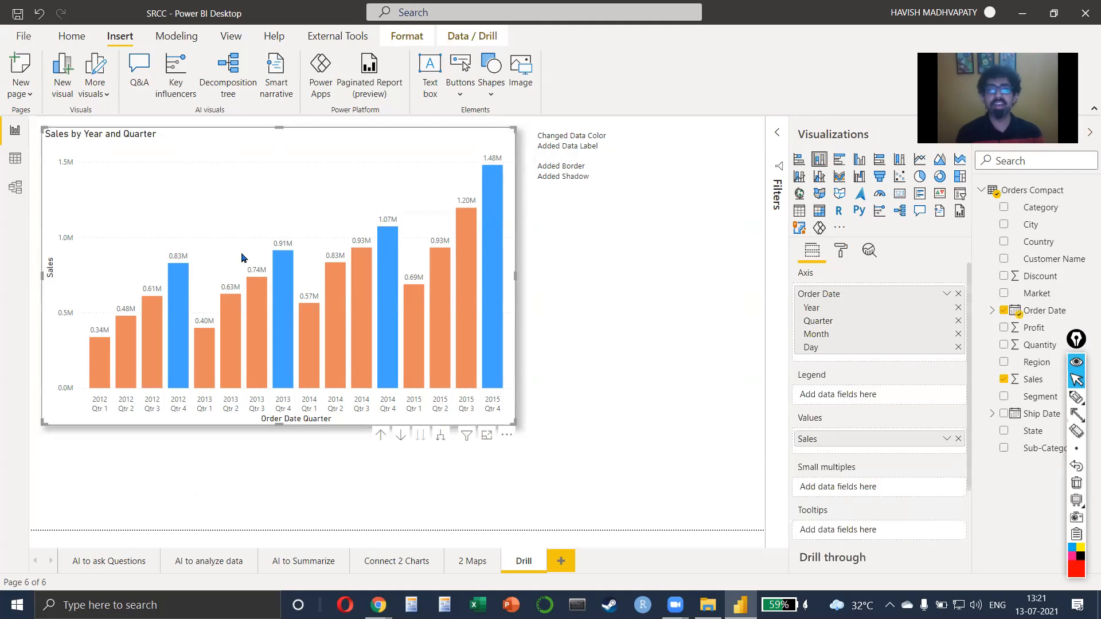
{"action": "left_click", "coordinate": [842, 251]}
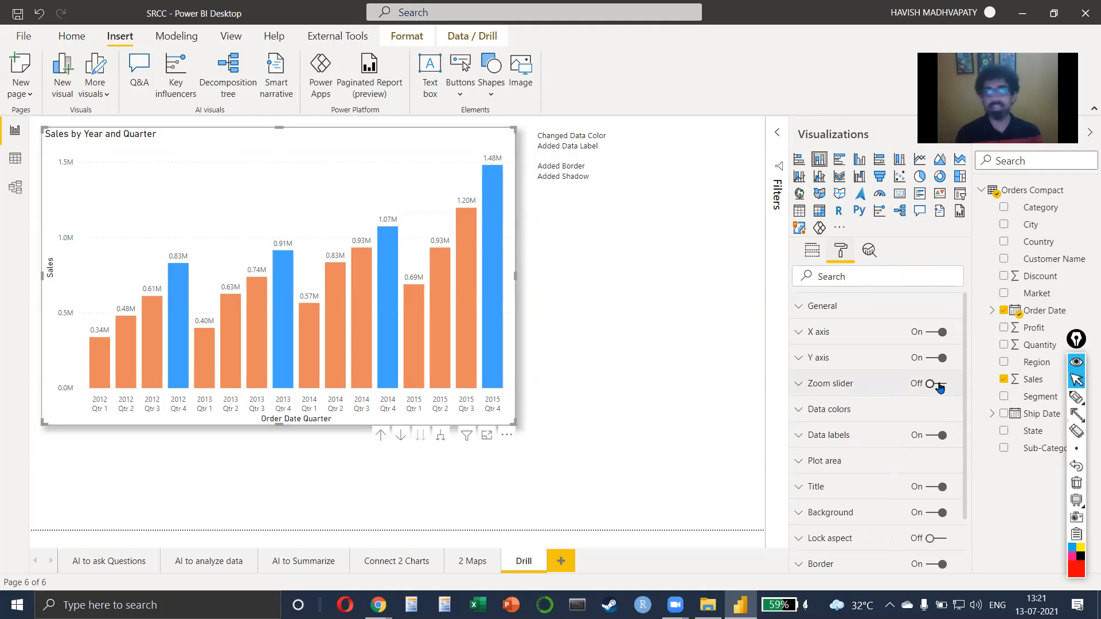
{"action": "key", "text": "ctrl"}
{"action": "key", "text": "ctrl"}
{"action": "key", "text": "ctrl"}
{"action": "key", "text": "ctrl"}
{"action": "key", "text": "ctrl"}
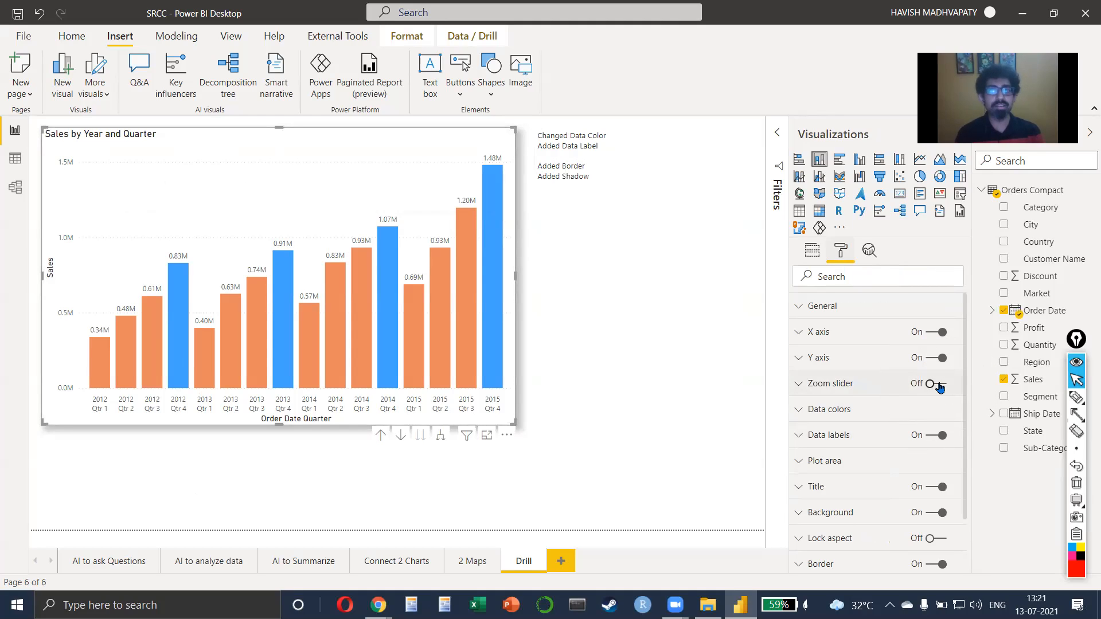
{"action": "key", "text": "ctrl"}
{"action": "left_click", "coordinate": [940, 386]}
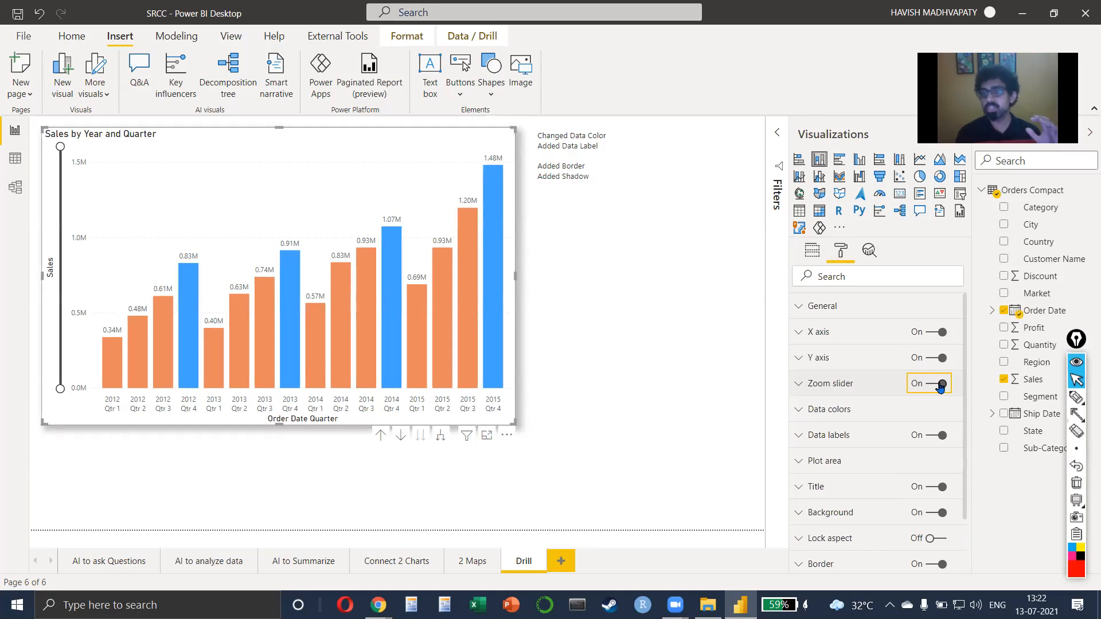
Expand the zoom slider settings and try both ends of the chart's Y axis slider, leaving the full range shown
{"action": "left_click", "coordinate": [441, 435]}
{"action": "left_click", "coordinate": [380, 436]}
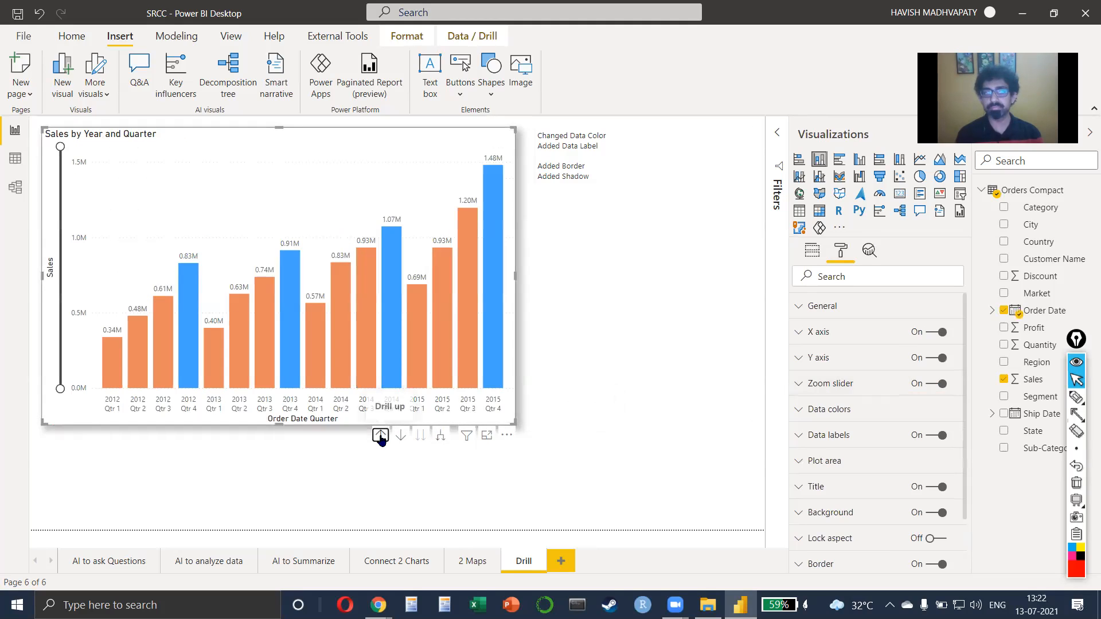
{"action": "left_click", "coordinate": [852, 388]}
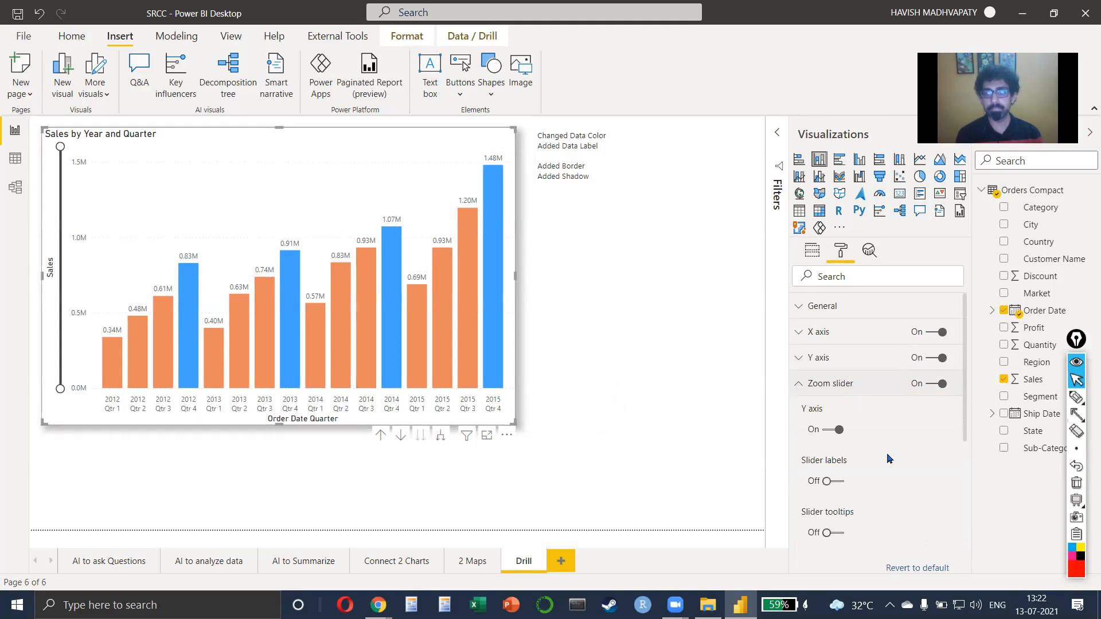
{"action": "scroll", "coordinate": [887, 457], "scroll_direction": "down", "scroll_amount": 2}
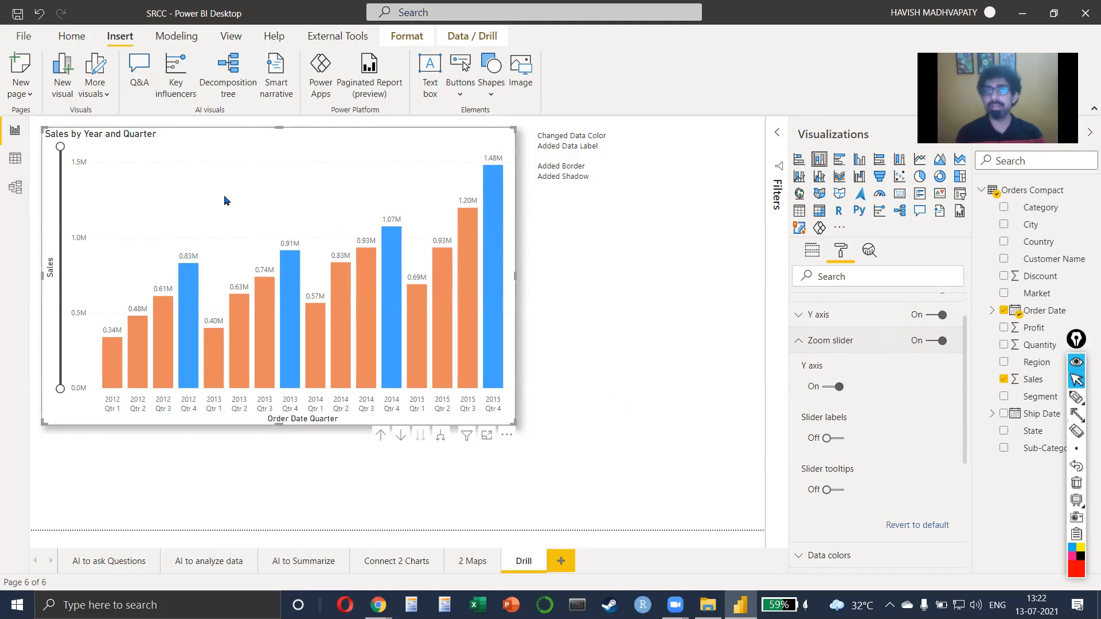
{"action": "mouse_move", "coordinate": [60, 142]}
{"action": "left_mouse_down"}
{"action": "mouse_move", "coordinate": [56, 233]}
{"action": "mouse_move", "coordinate": [60, 147]}
{"action": "left_mouse_up"}
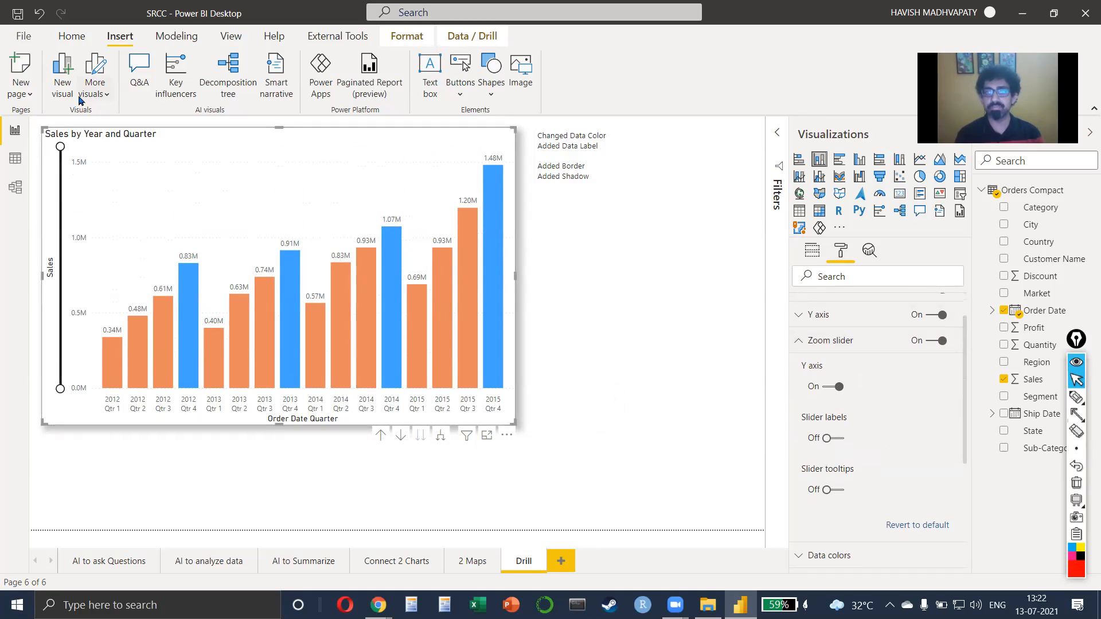
{"action": "left_click_drag", "start_coordinate": [60, 389], "coordinate": [49, 420]}
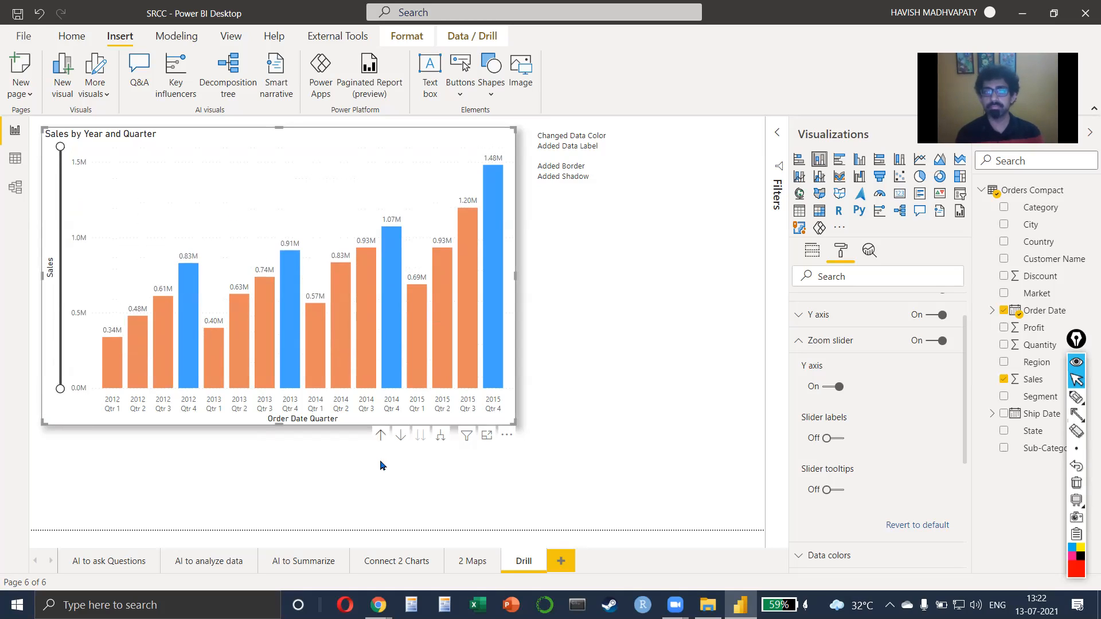
Drill the chart up to years and expand it back to quarters twice to compare the available zoom sliders
{"action": "left_click", "coordinate": [380, 435]}
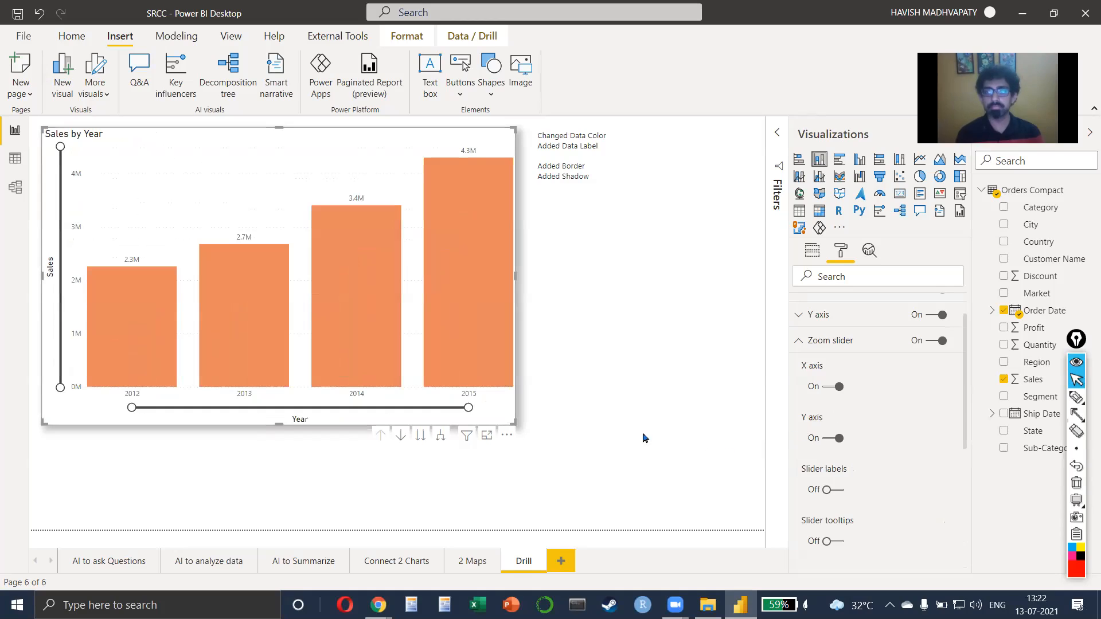
{"action": "left_click", "coordinate": [448, 438]}
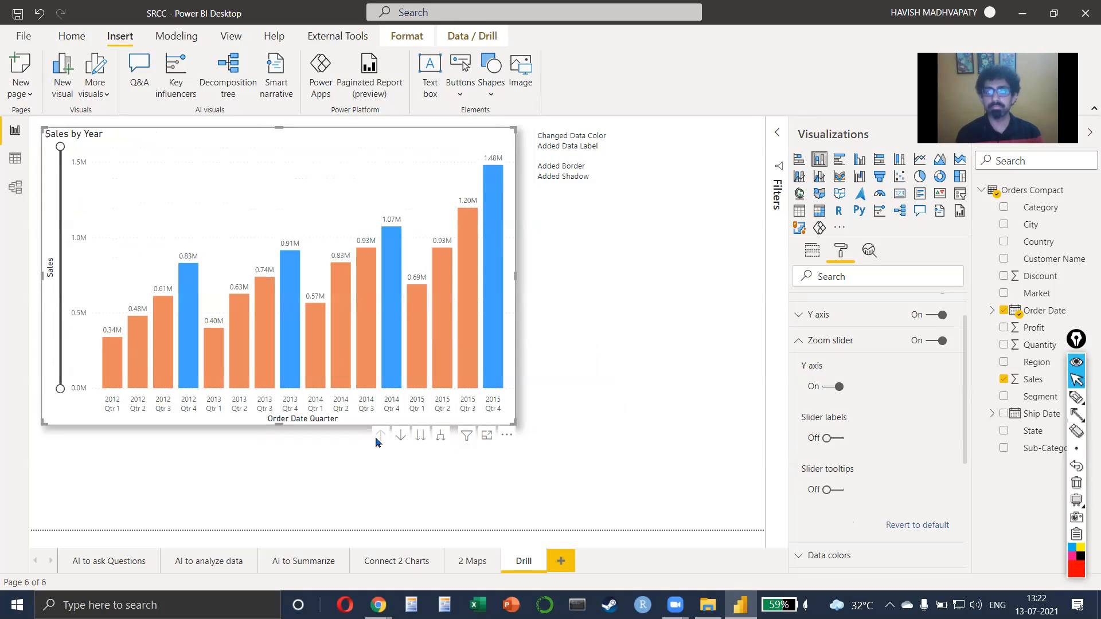
{"action": "left_click", "coordinate": [376, 436]}
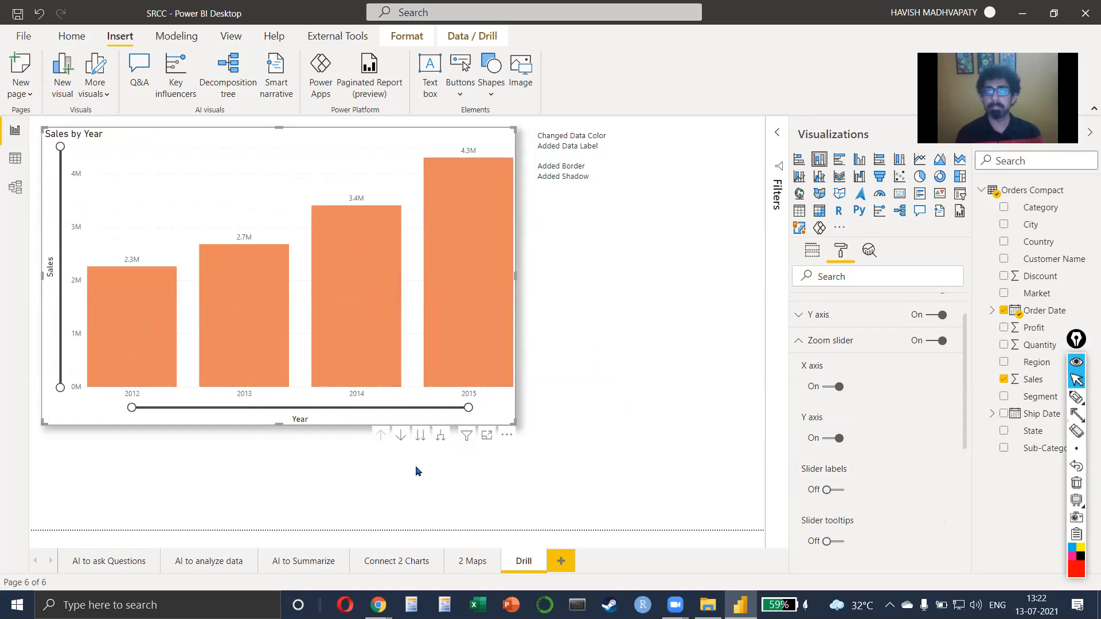
{"action": "left_click", "coordinate": [440, 438]}
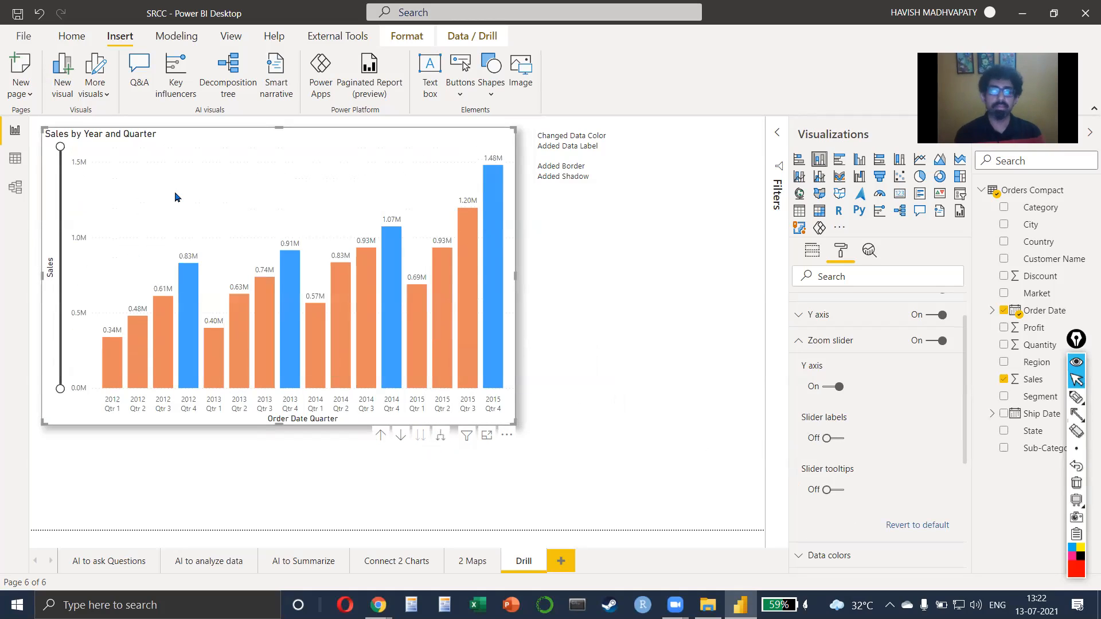
Add the notes "Zoom Slider" and "Slicer > Order Date" to the text box, separated by blank lines
{"action": "left_click", "coordinate": [655, 204]}
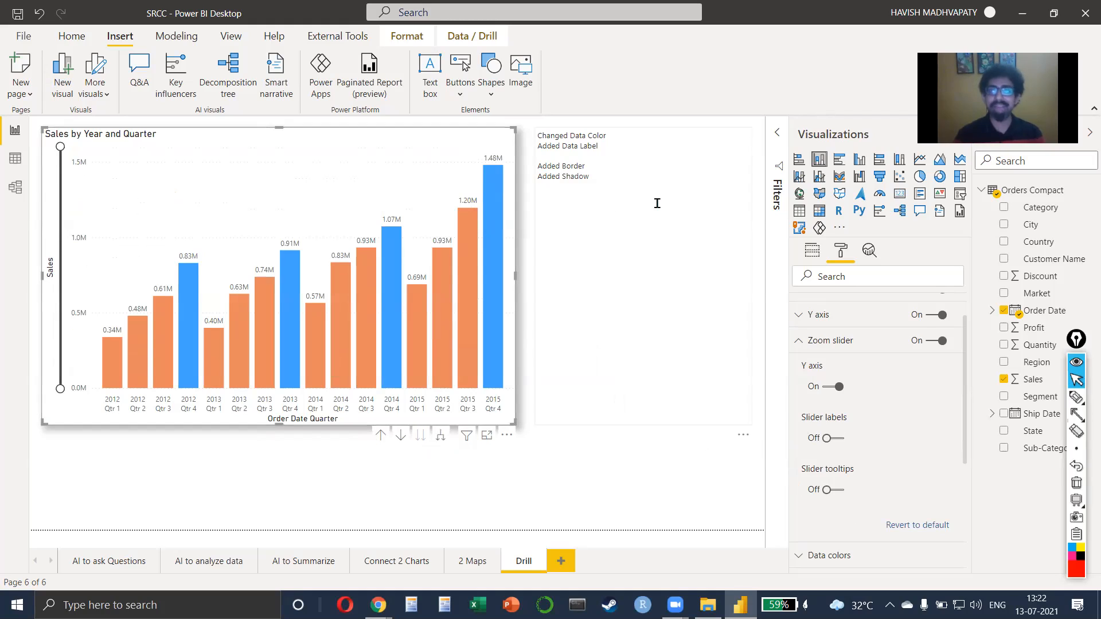
{"action": "type", "text": "Zoom Sliders"}
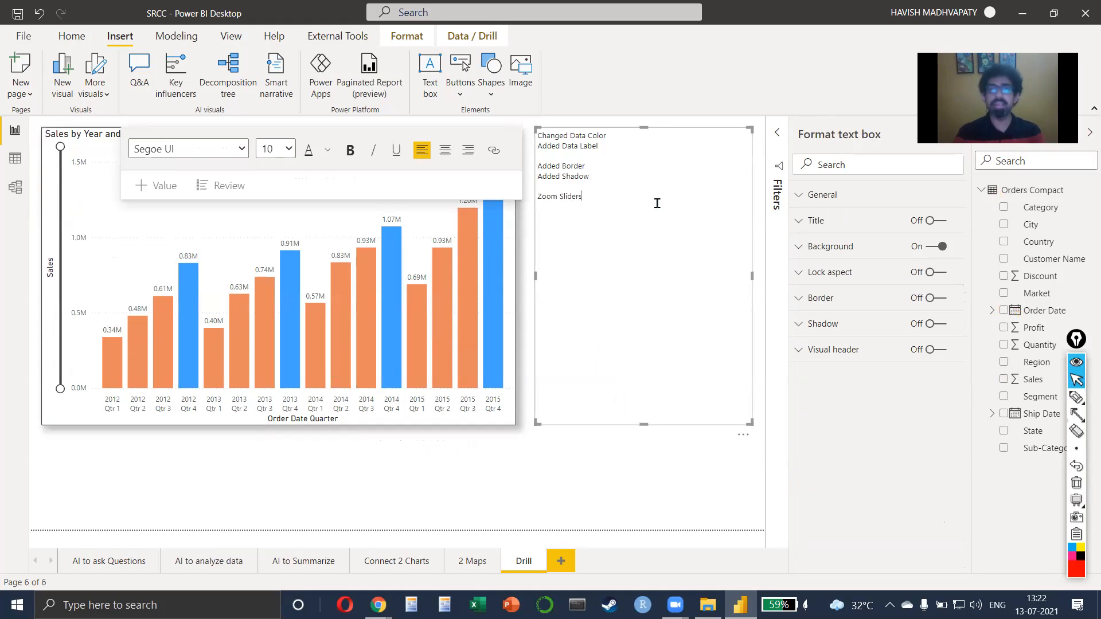
{"action": "key", "text": "BackSpace"}
{"action": "key", "text": "Return"}
{"action": "key", "text": "Return"}
{"action": "type", "text": "Slicer > Order Date"}
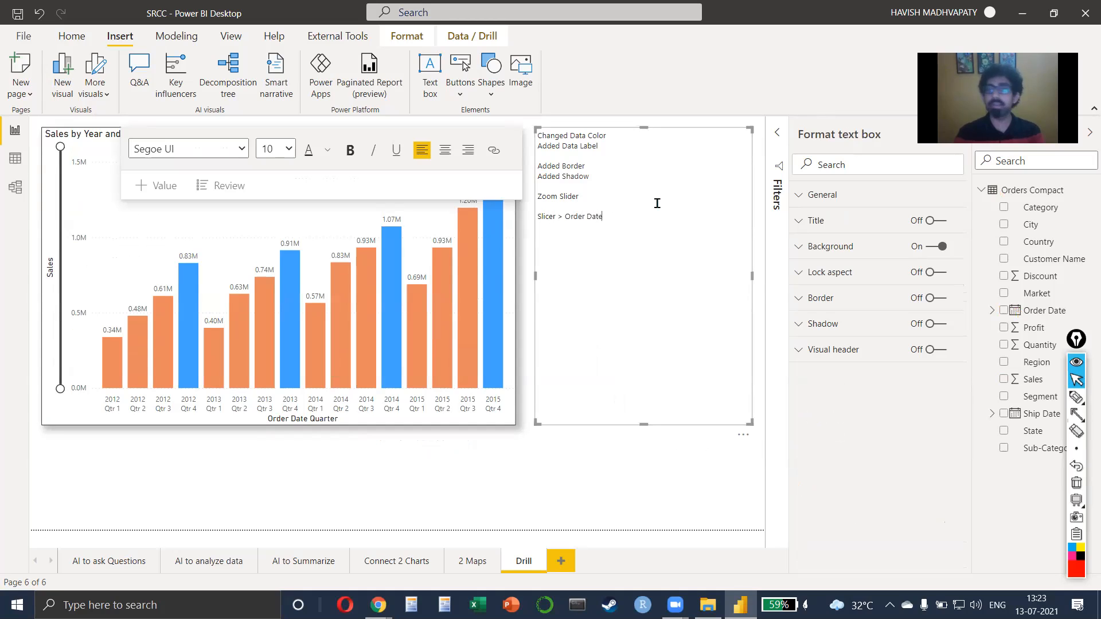
Add a slicer on Order Date below the sales chart and shrink it to fit its date range slider
{"action": "left_click", "coordinate": [312, 488]}
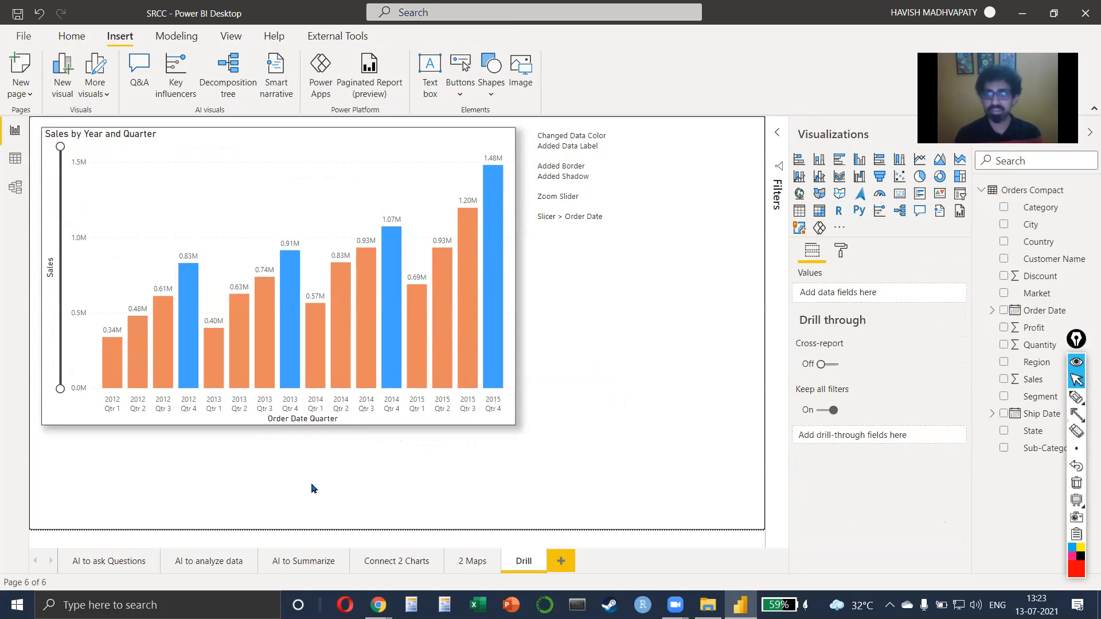
{"action": "left_click", "coordinate": [958, 196]}
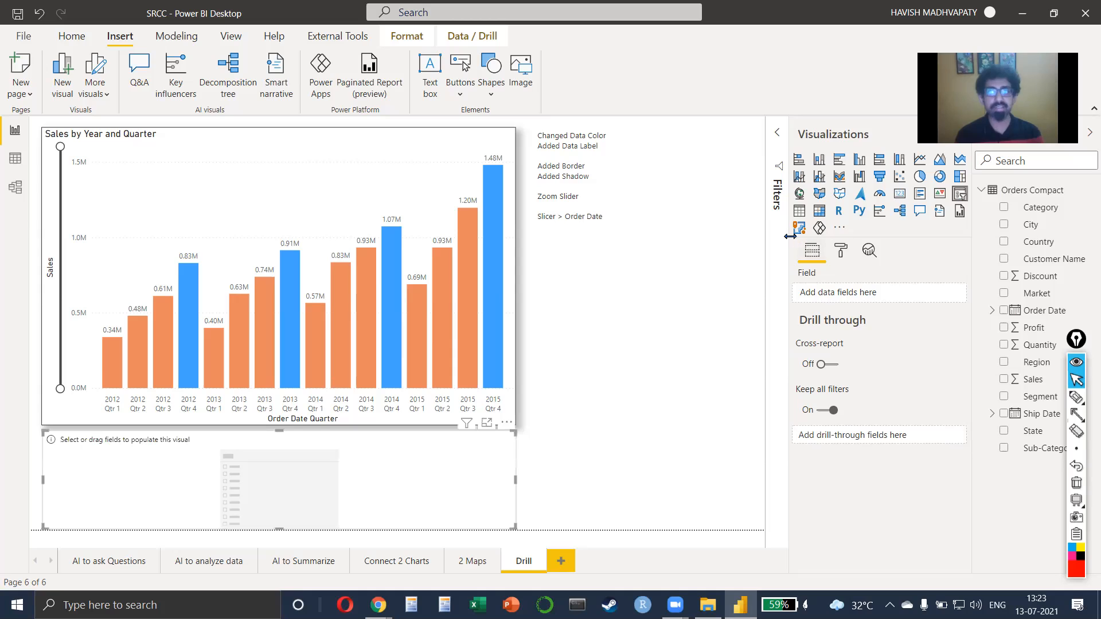
{"action": "left_click_drag", "start_coordinate": [791, 240], "coordinate": [843, 241]}
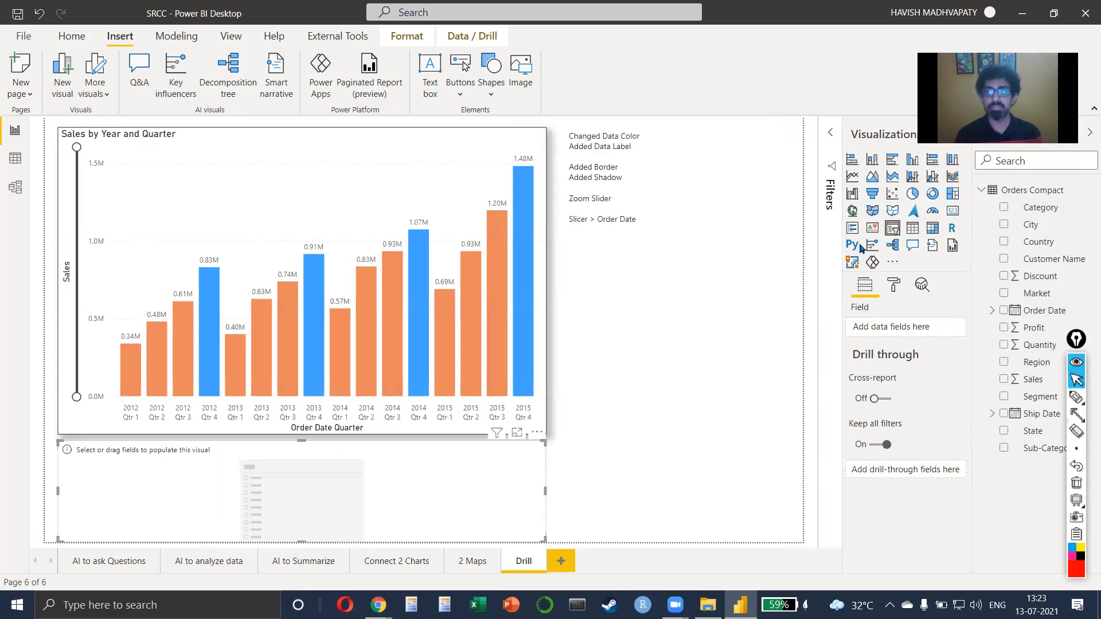
{"action": "left_click", "coordinate": [1003, 310]}
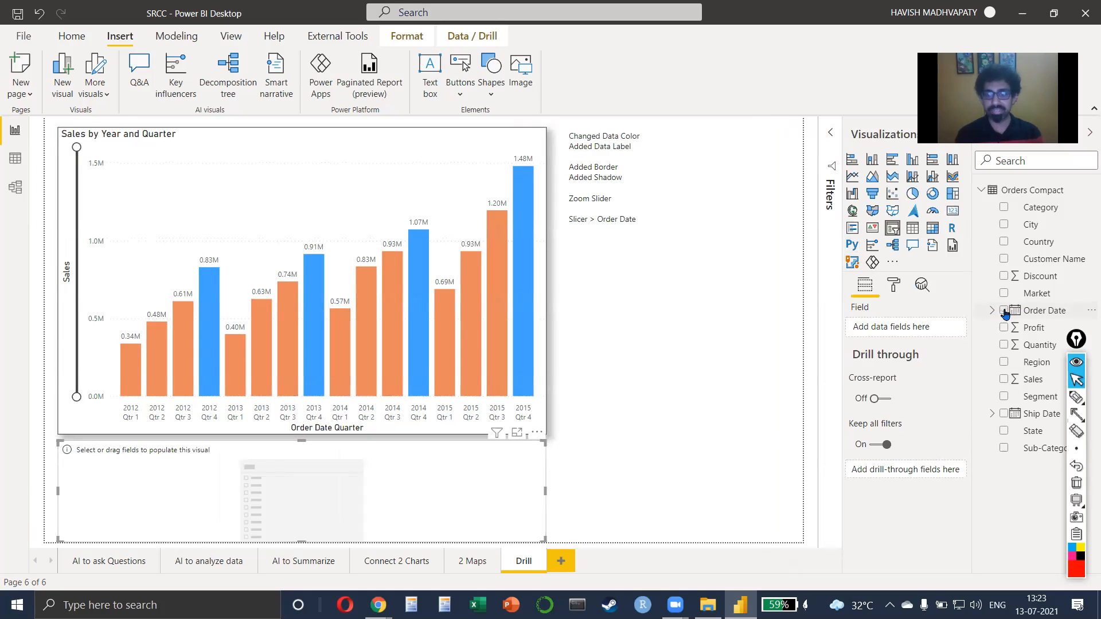
{"action": "left_click_drag", "start_coordinate": [545, 542], "coordinate": [526, 492]}
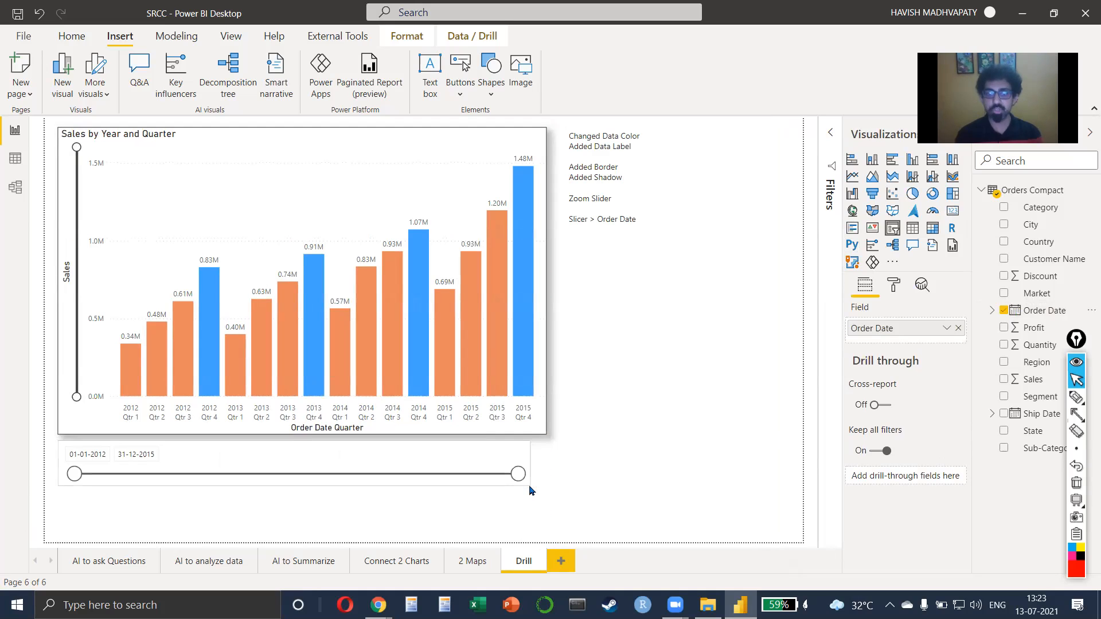
Copy the sales chart's formatting onto the Order Date slicer with Format painter
{"action": "left_click", "coordinate": [274, 188]}
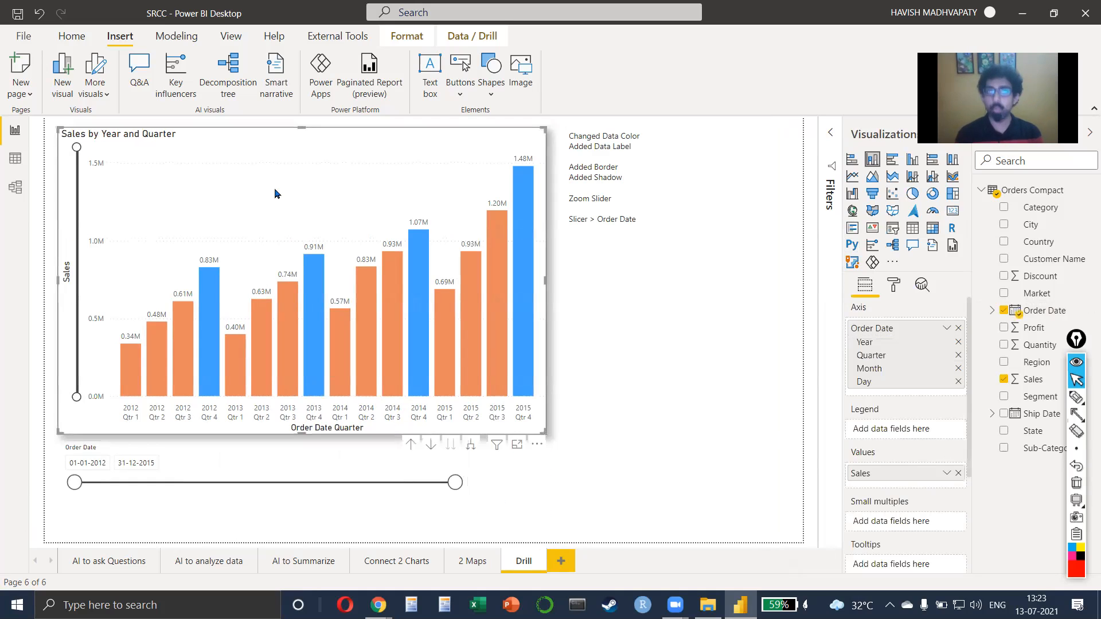
{"action": "left_click", "coordinate": [71, 35]}
{"action": "left_click", "coordinate": [73, 93]}
{"action": "left_click", "coordinate": [273, 481]}
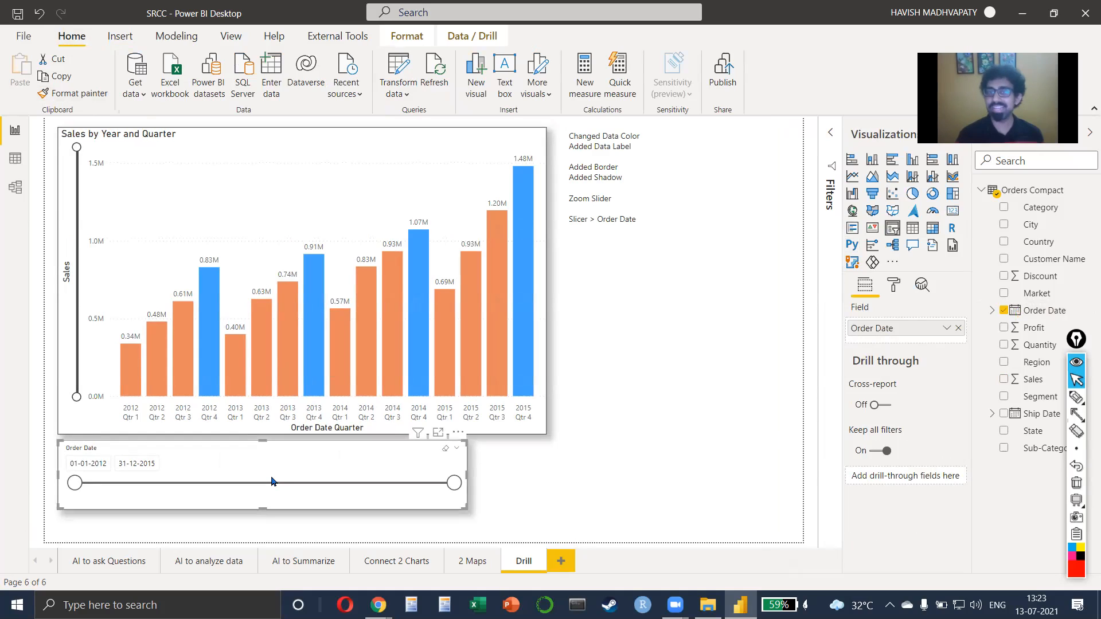
Set the slicer's start date to 22-12-2014 and expand the sales chart down to months
{"action": "left_click_drag", "start_coordinate": [74, 484], "coordinate": [356, 485]}
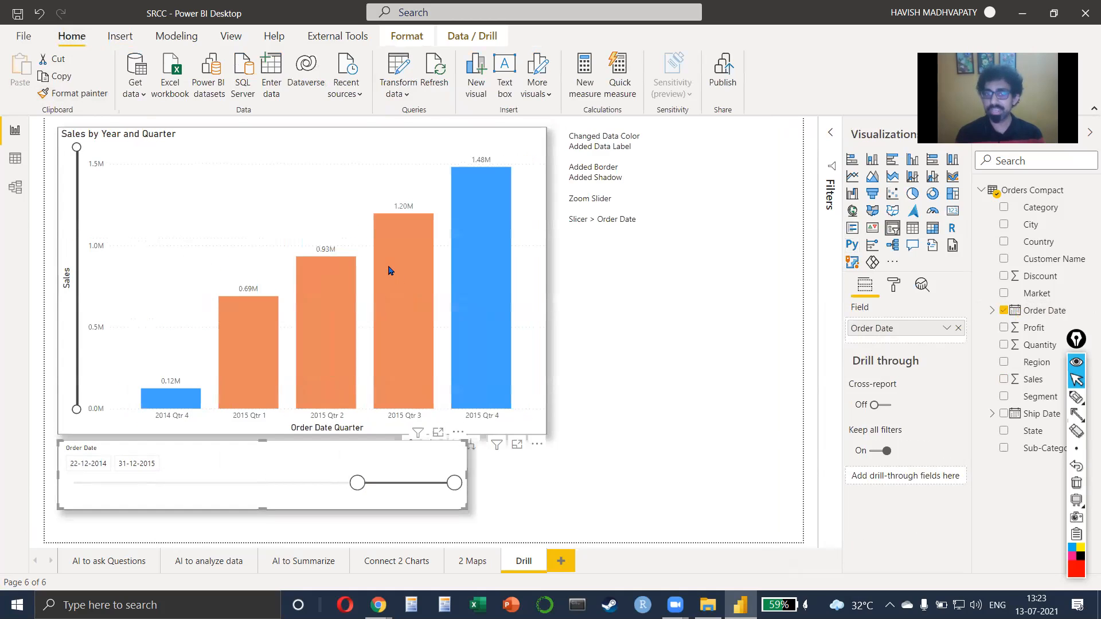
{"action": "left_click", "coordinate": [346, 222]}
{"action": "left_click", "coordinate": [470, 445]}
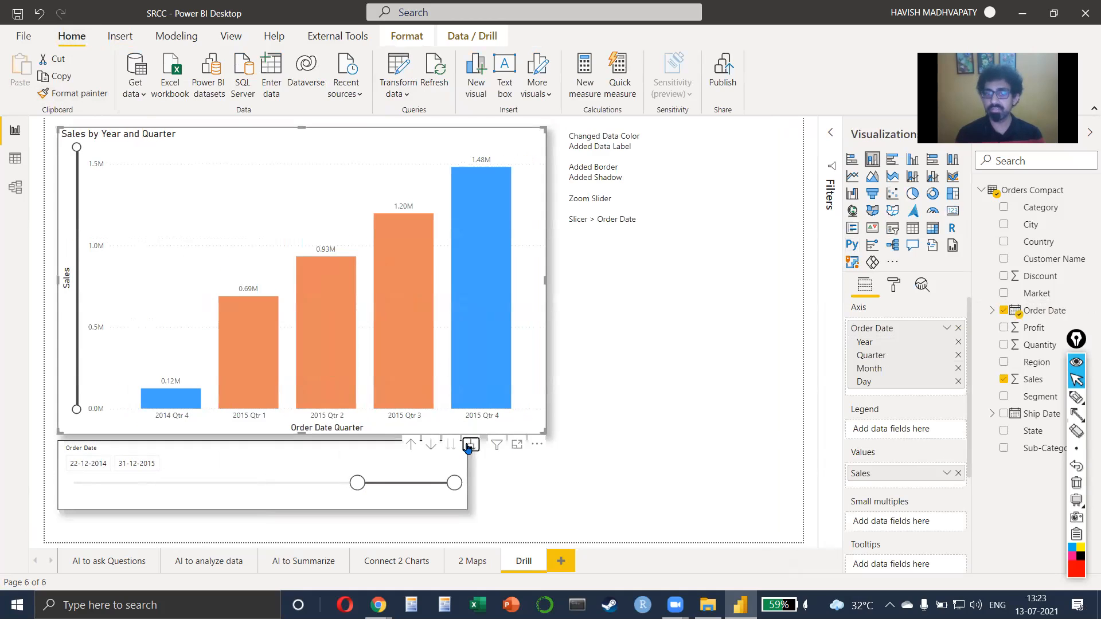
Move the slicer's start date to 30-09-2014 and drill the sales chart back up to quarters
{"action": "mouse_move", "coordinate": [357, 483]}
{"action": "left_mouse_down"}
{"action": "mouse_move", "coordinate": [180, 483]}
{"action": "mouse_move", "coordinate": [386, 483]}
{"action": "mouse_move", "coordinate": [336, 484]}
{"action": "left_mouse_up"}
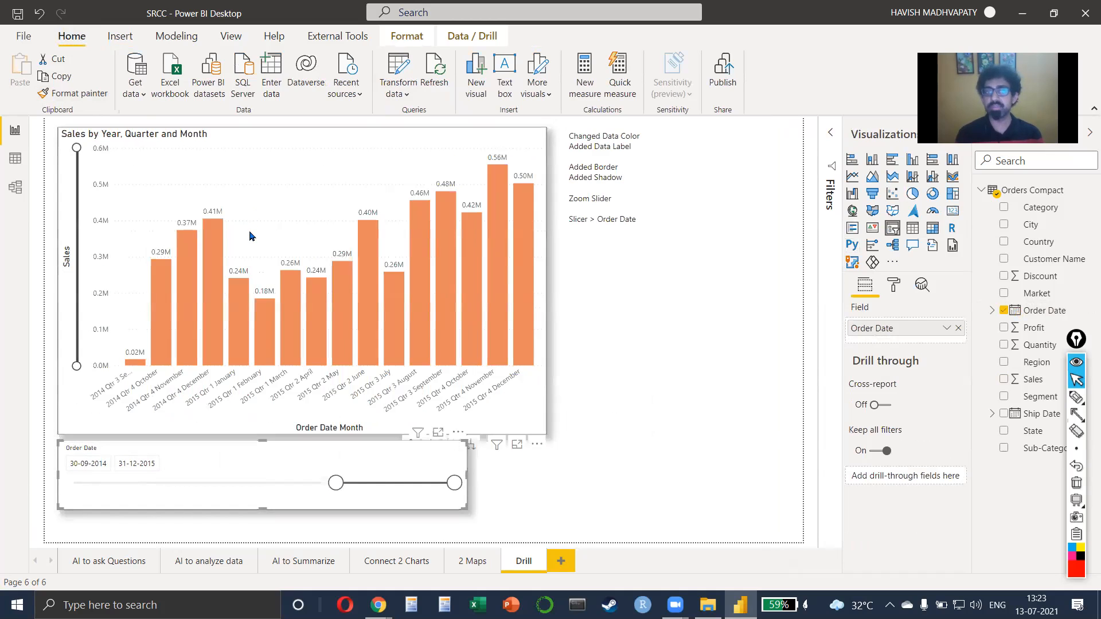
{"action": "left_click", "coordinate": [249, 230]}
{"action": "left_click", "coordinate": [410, 444]}
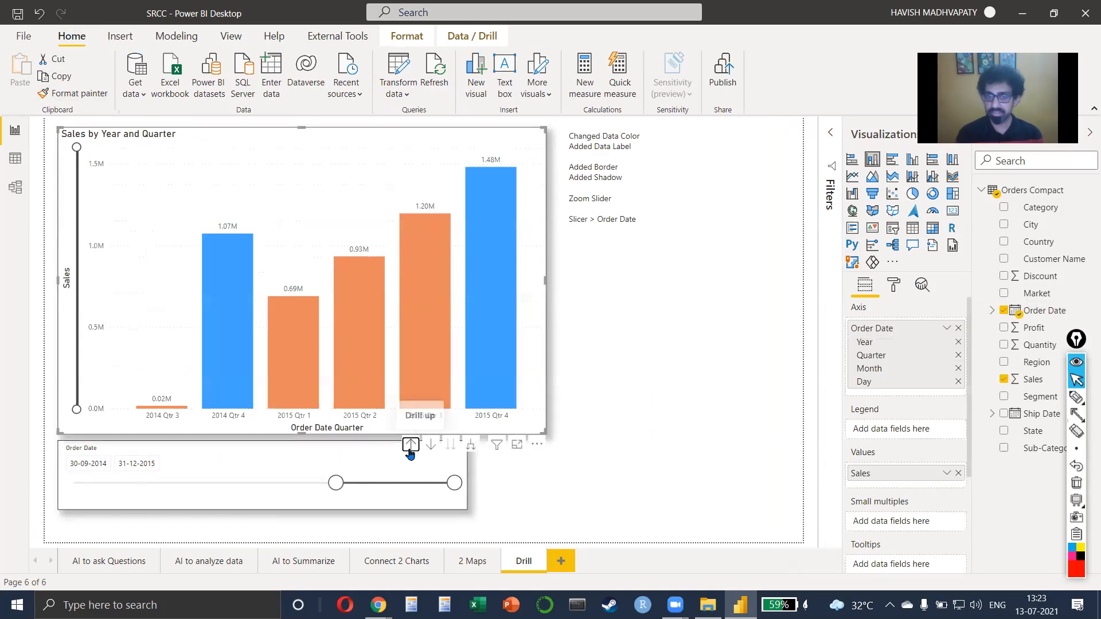
Narrow the Order Date slicer to about half the chart's width and set its start date to 12-03-2013
{"action": "left_click", "coordinate": [458, 468]}
{"action": "left_click_drag", "start_coordinate": [463, 474], "coordinate": [301, 476]}
{"action": "left_click_drag", "start_coordinate": [221, 485], "coordinate": [139, 484]}
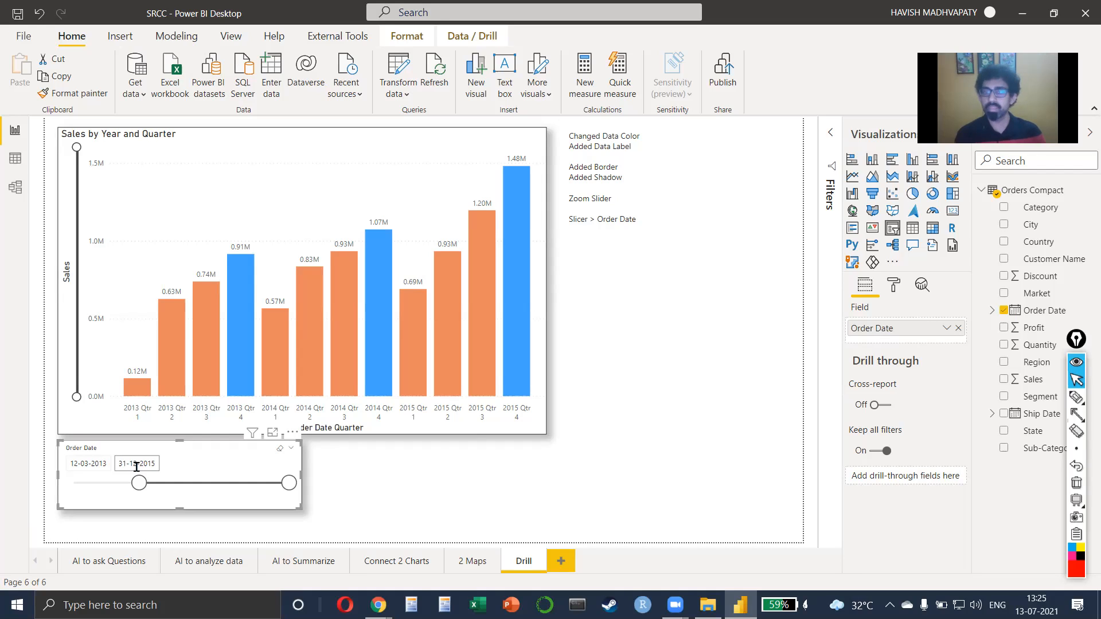
Limit the slicer's date range to 10-02-2013 through 19-12-2014
{"action": "left_click", "coordinate": [94, 464]}
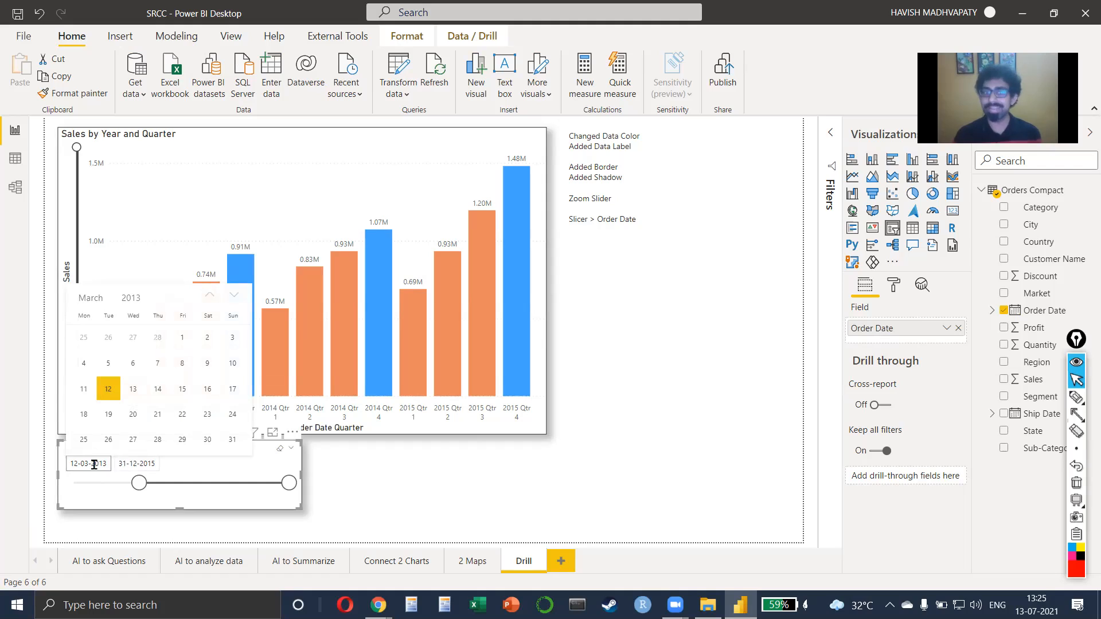
{"action": "mouse_move", "coordinate": [138, 483]}
{"action": "left_mouse_down"}
{"action": "mouse_move", "coordinate": [218, 482]}
{"action": "mouse_move", "coordinate": [134, 483]}
{"action": "left_mouse_up"}
{"action": "left_click_drag", "start_coordinate": [284, 492], "coordinate": [235, 485]}
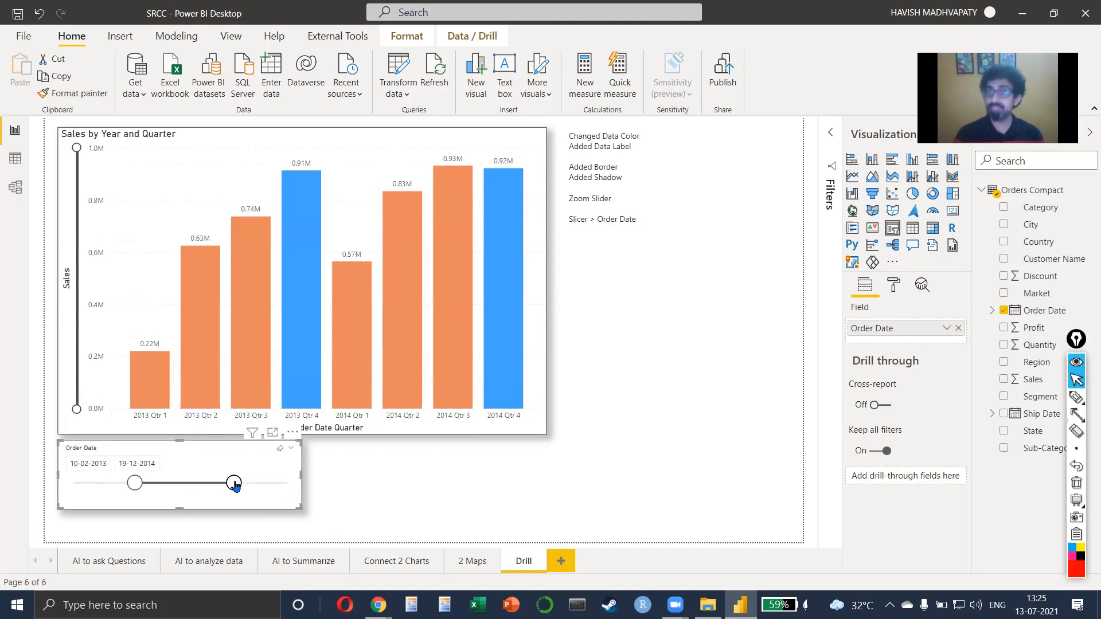
Expand the sales chart down to months and set the slicer's end date to 24-06-2013
{"action": "left_click", "coordinate": [336, 155]}
{"action": "left_click", "coordinate": [472, 446]}
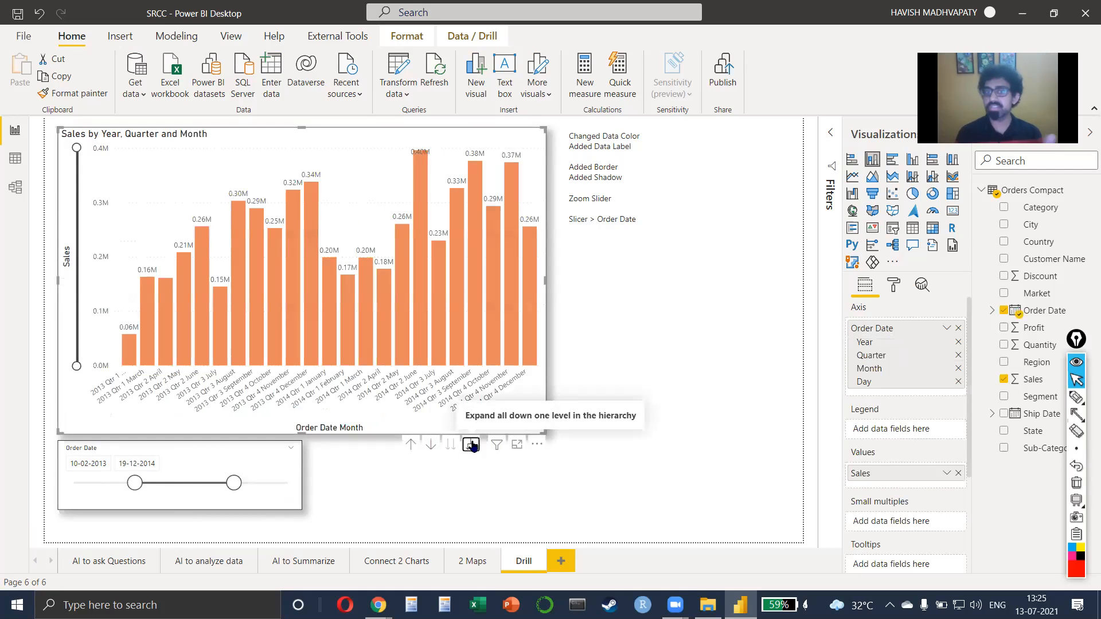
{"action": "left_click_drag", "start_coordinate": [224, 481], "coordinate": [148, 487]}
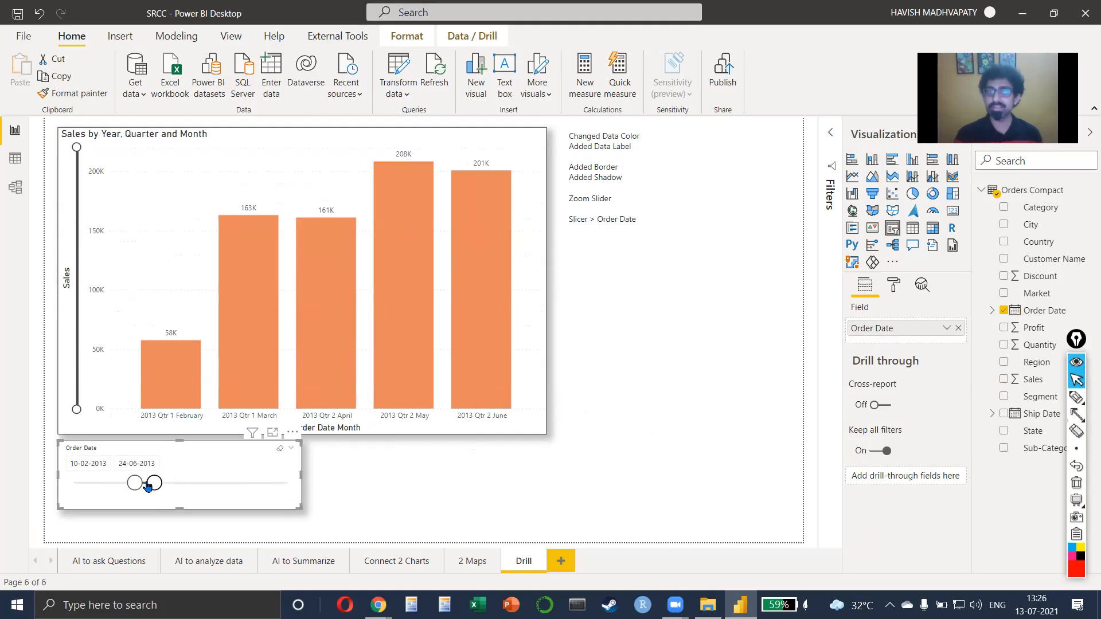
Review the Order Date slicer's visual type and the field assigned to it
{"action": "left_click", "coordinate": [191, 213]}
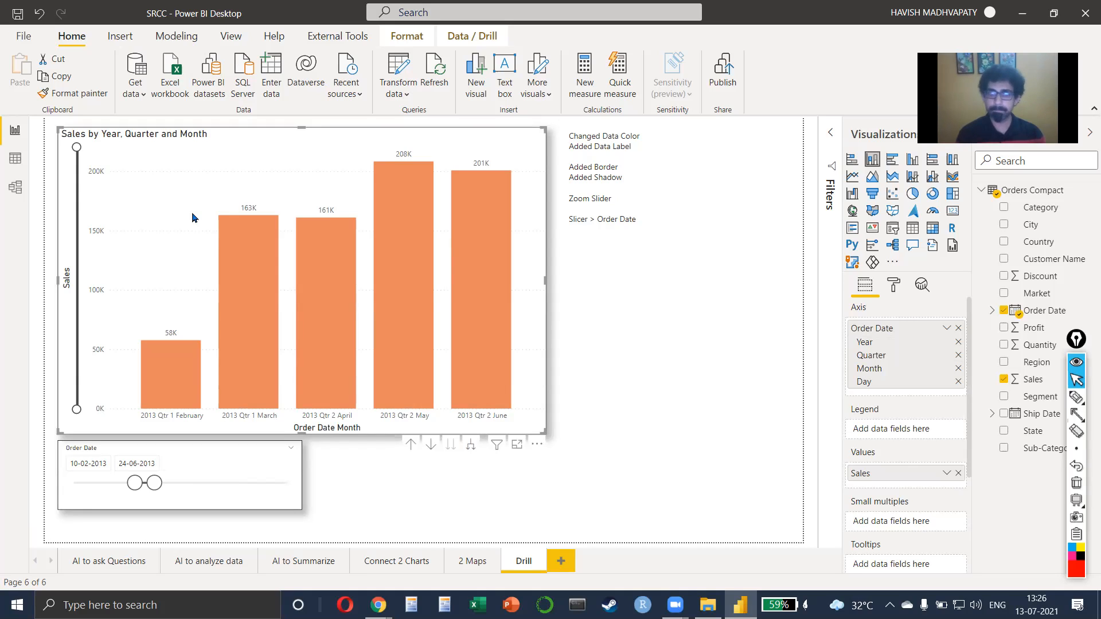
{"action": "left_click", "coordinate": [260, 457]}
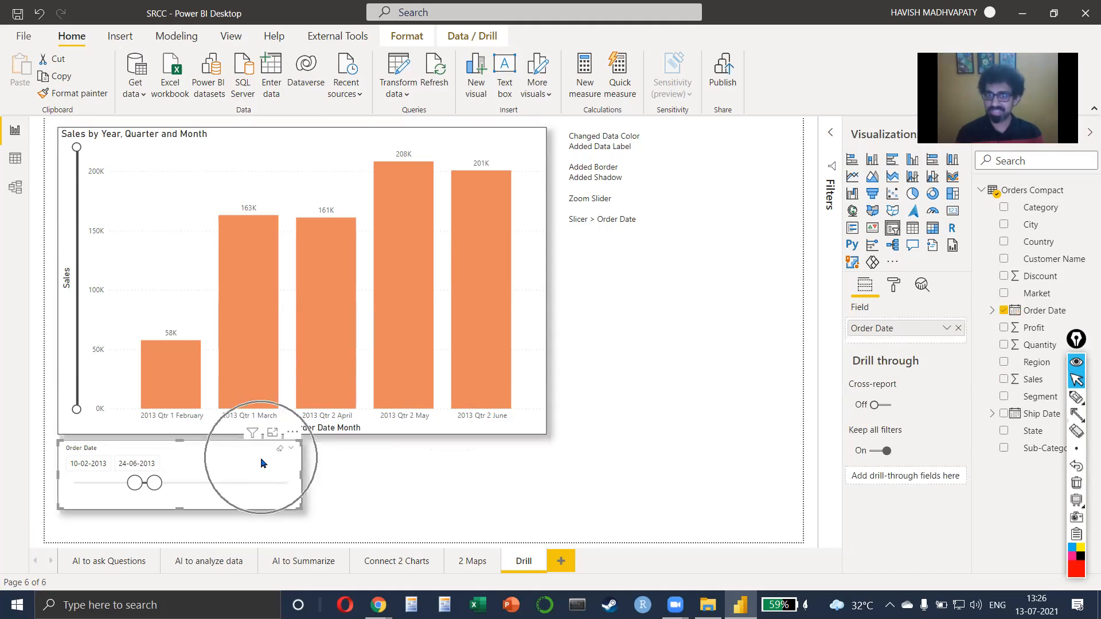
{"action": "left_click", "coordinate": [892, 237]}
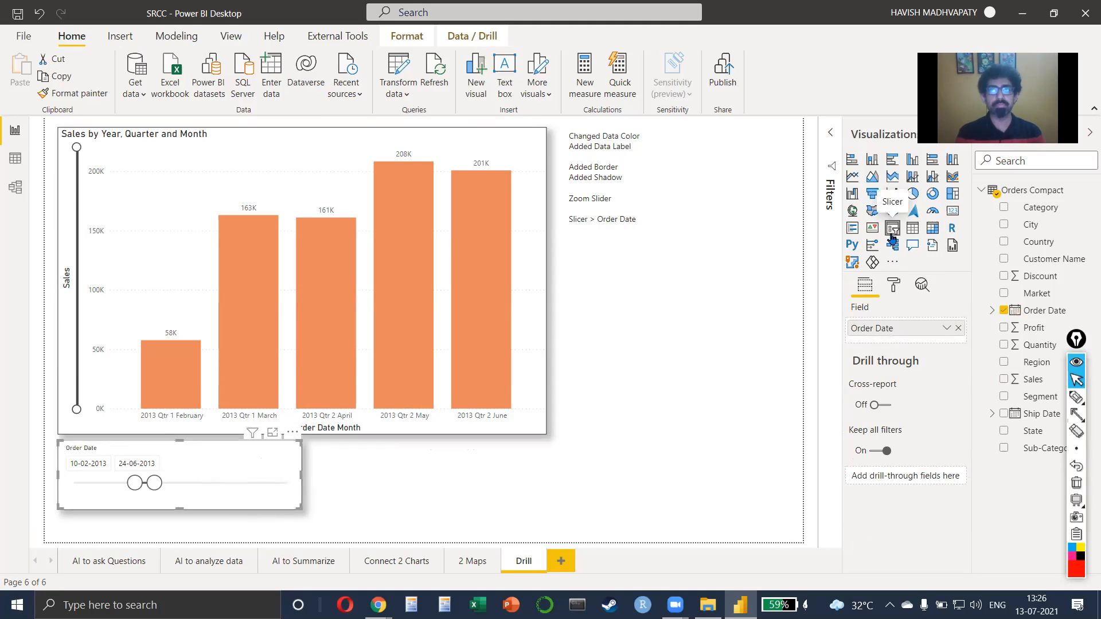
{"action": "left_click", "coordinate": [874, 329]}
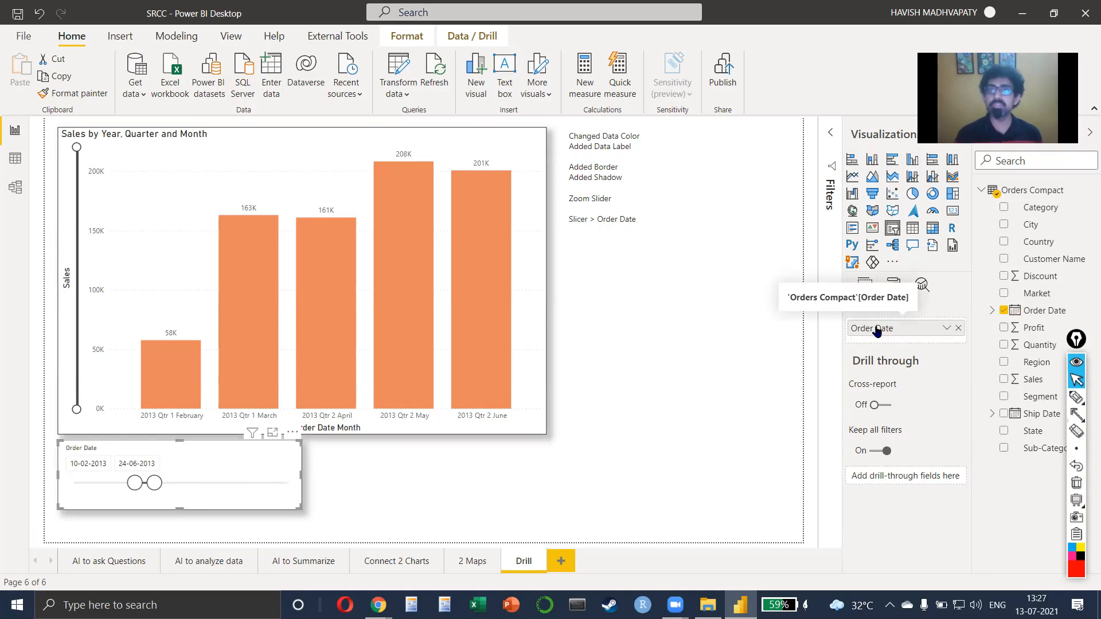
Convert the sales chart to a stacked bar chart and set the slicer's end date to 22-12-2013
{"action": "left_click", "coordinate": [272, 181]}
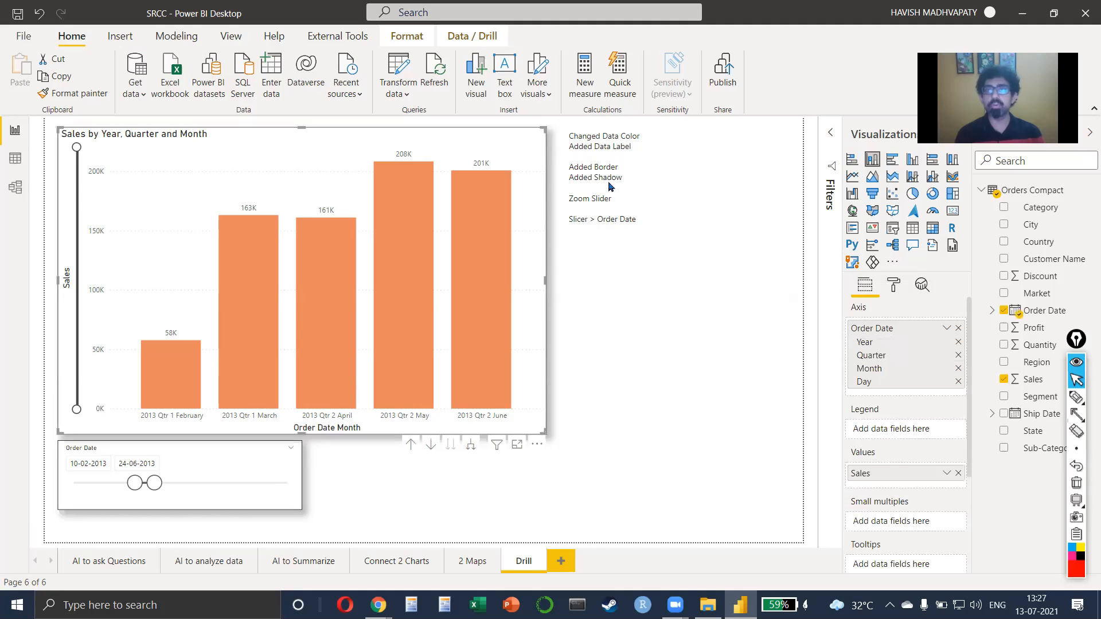
{"action": "left_click", "coordinate": [851, 160]}
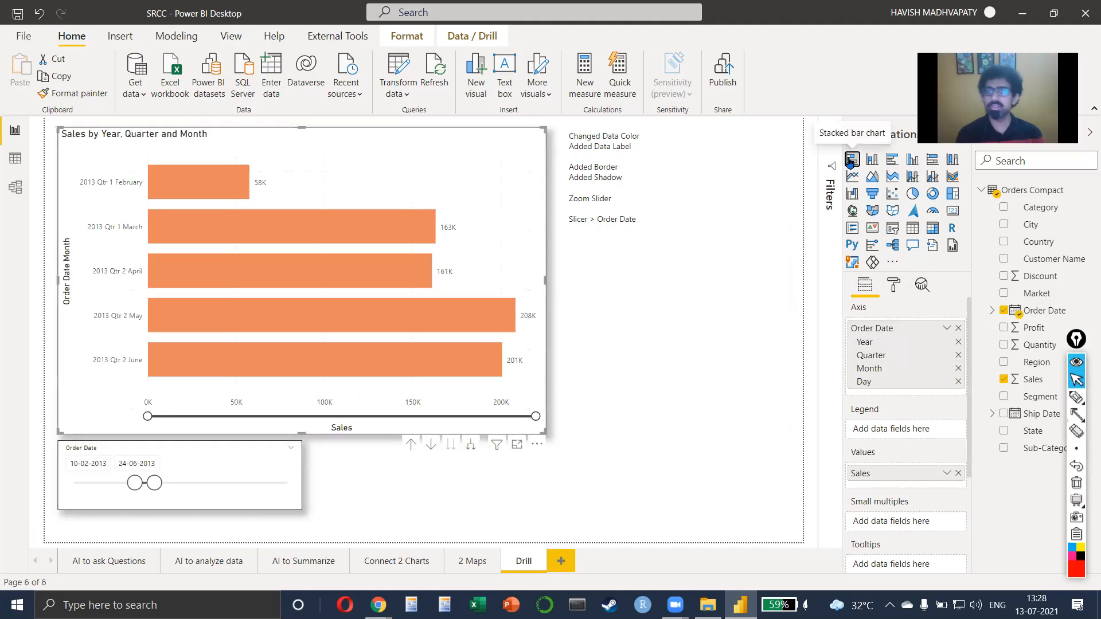
{"action": "left_click_drag", "start_coordinate": [154, 483], "coordinate": [181, 490]}
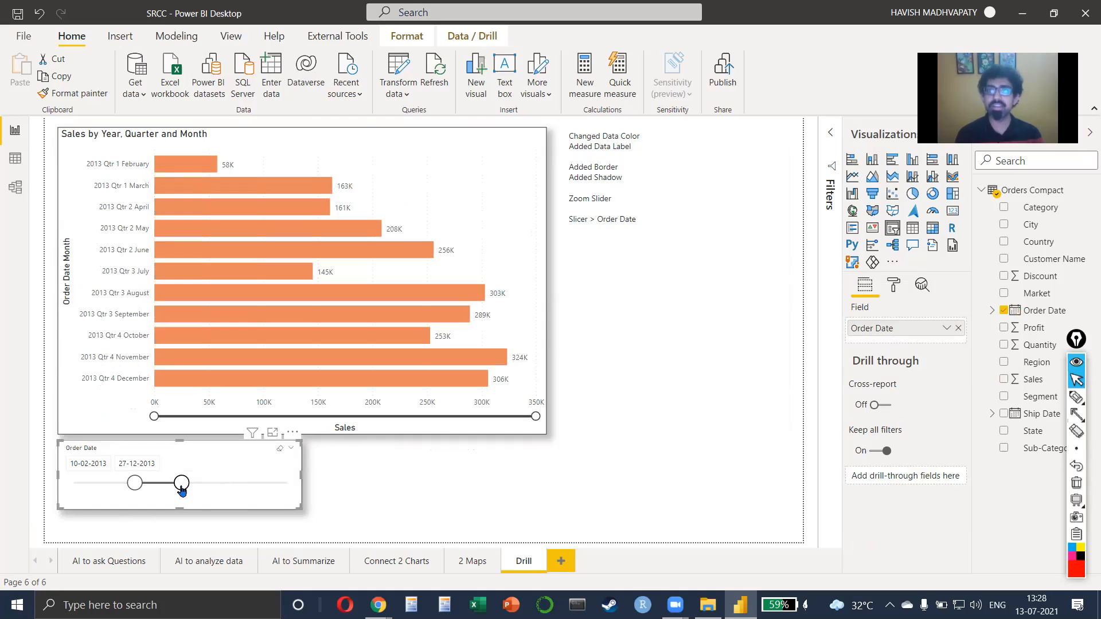
{"action": "mouse_move", "coordinate": [184, 488]}
{"action": "left_mouse_down"}
{"action": "mouse_move", "coordinate": [221, 487]}
{"action": "mouse_move", "coordinate": [164, 487]}
{"action": "mouse_move", "coordinate": [186, 487]}
{"action": "left_mouse_up"}
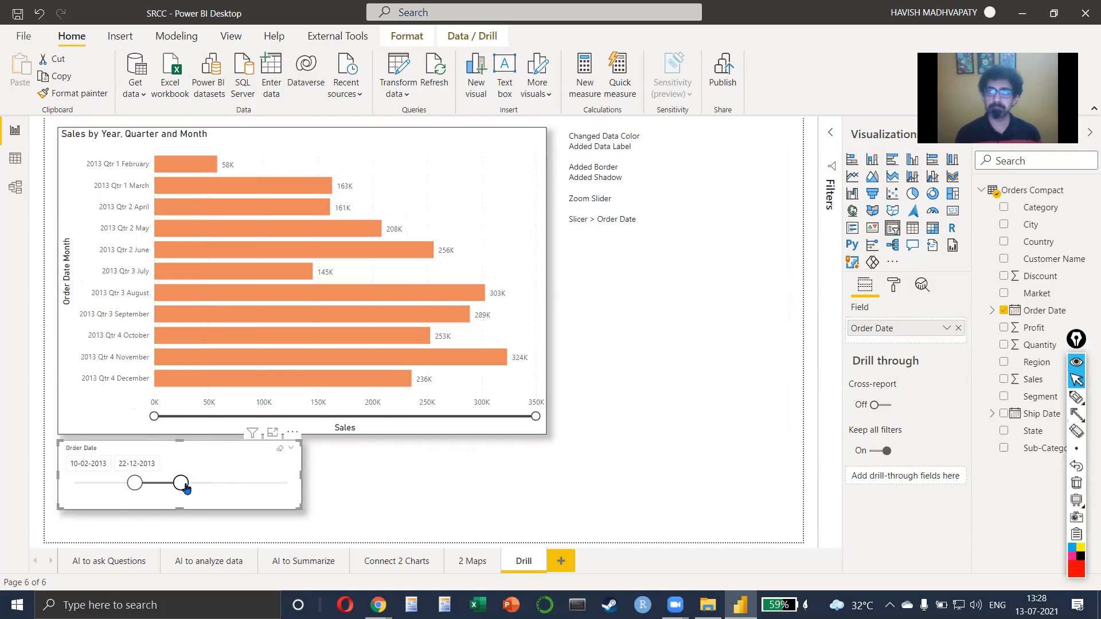
Convert the sales chart to a stacked column chart, and try undoing and redoing the conversion, leaving it undone
{"action": "left_click", "coordinate": [476, 179]}
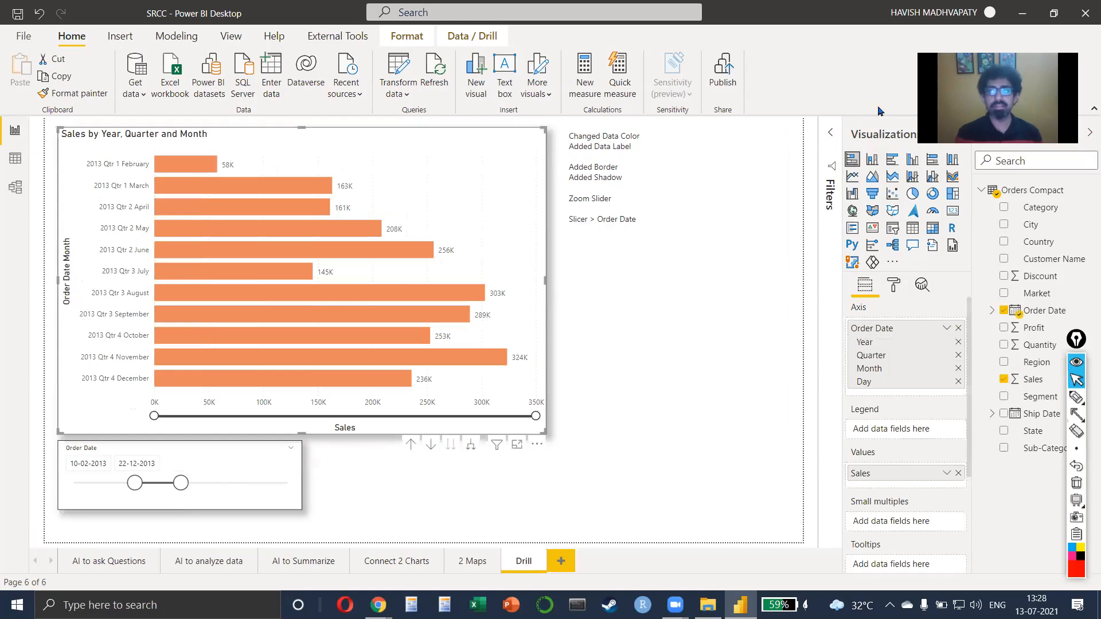
{"action": "left_click", "coordinate": [872, 159]}
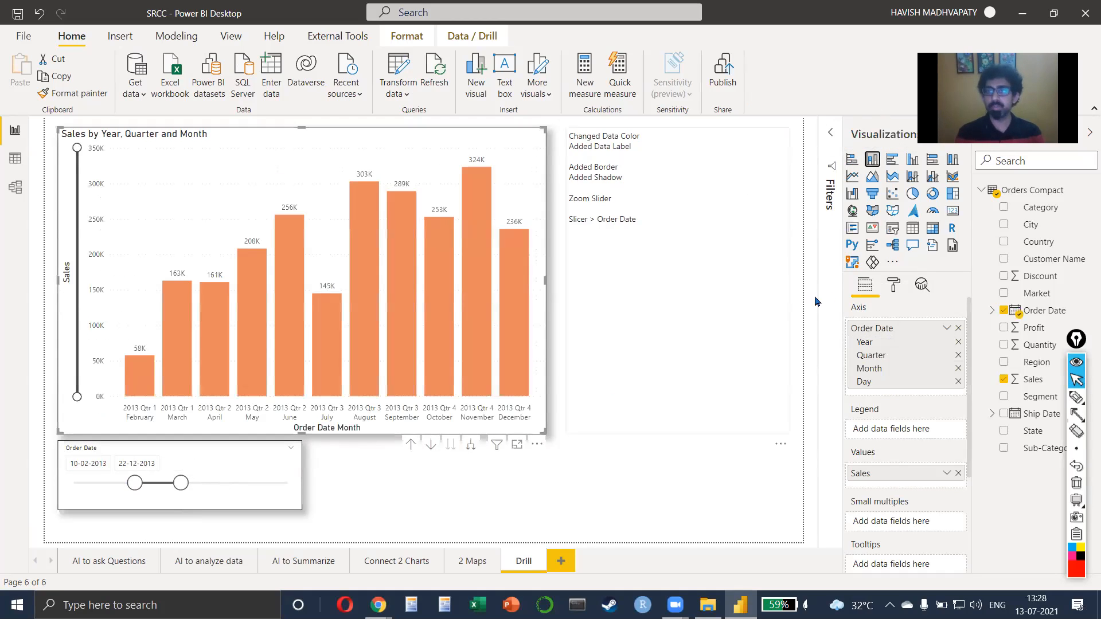
{"action": "left_click", "coordinate": [449, 525]}
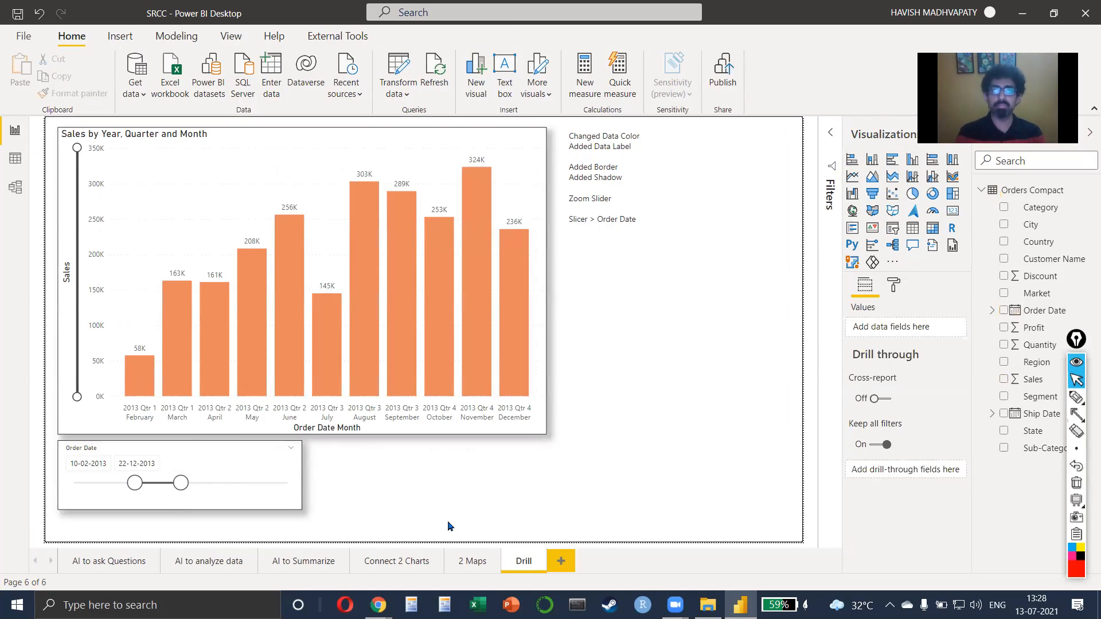
{"action": "key", "text": "ctrl+z"}
{"action": "key", "text": "ctrl+y"}
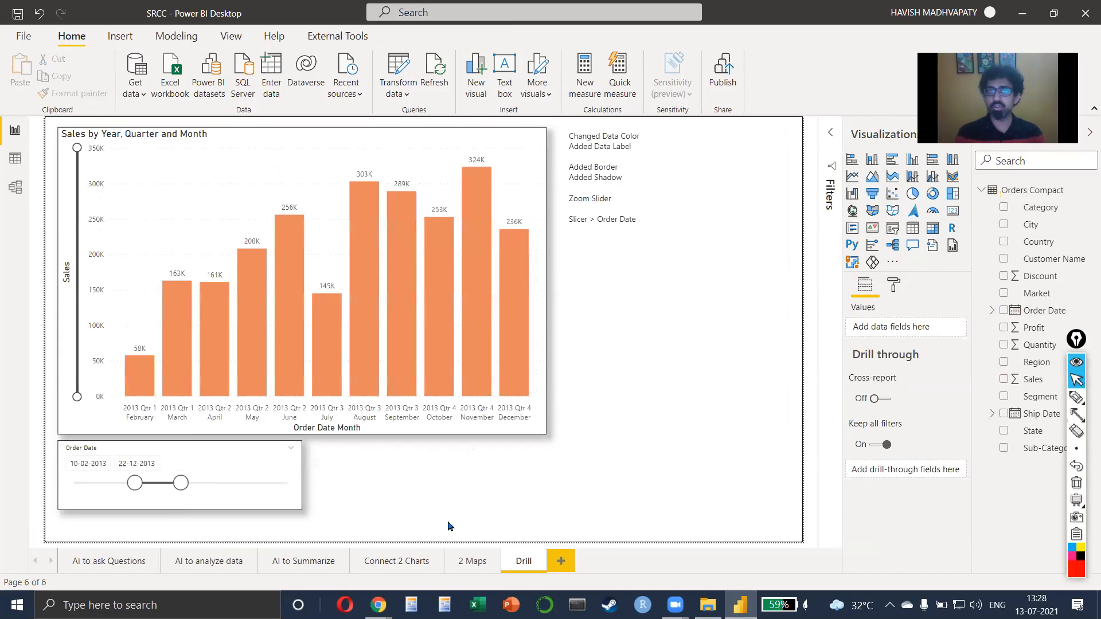
{"action": "key", "text": "ctrl+z"}
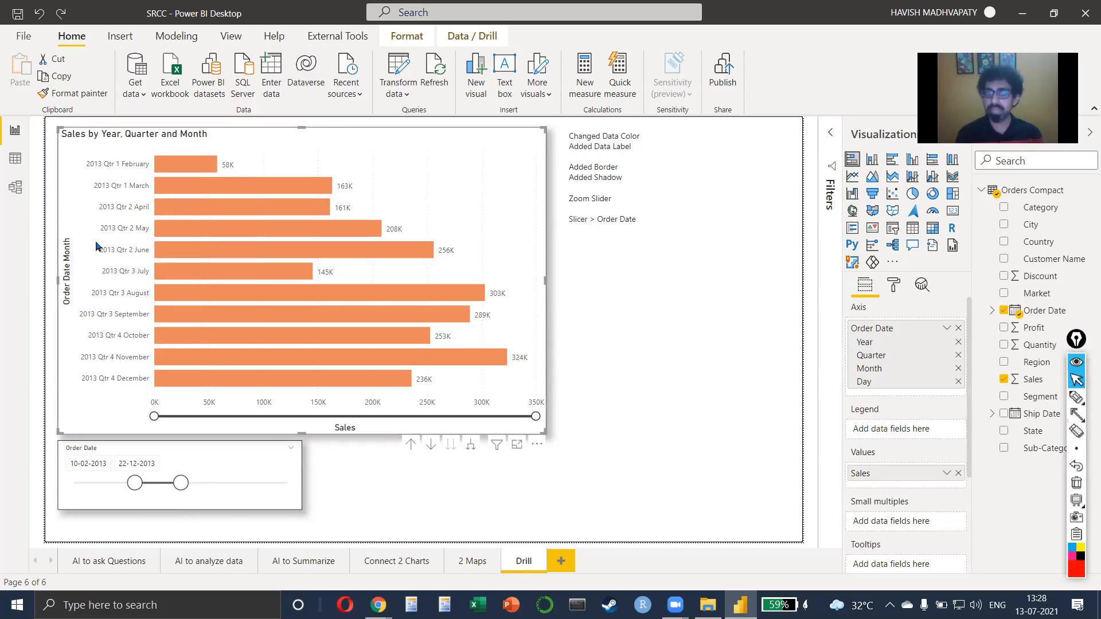
Switch the sales chart between stacked column and stacked bar to compare them, leaving it as a stacked column chart
{"action": "left_click", "coordinate": [872, 159]}
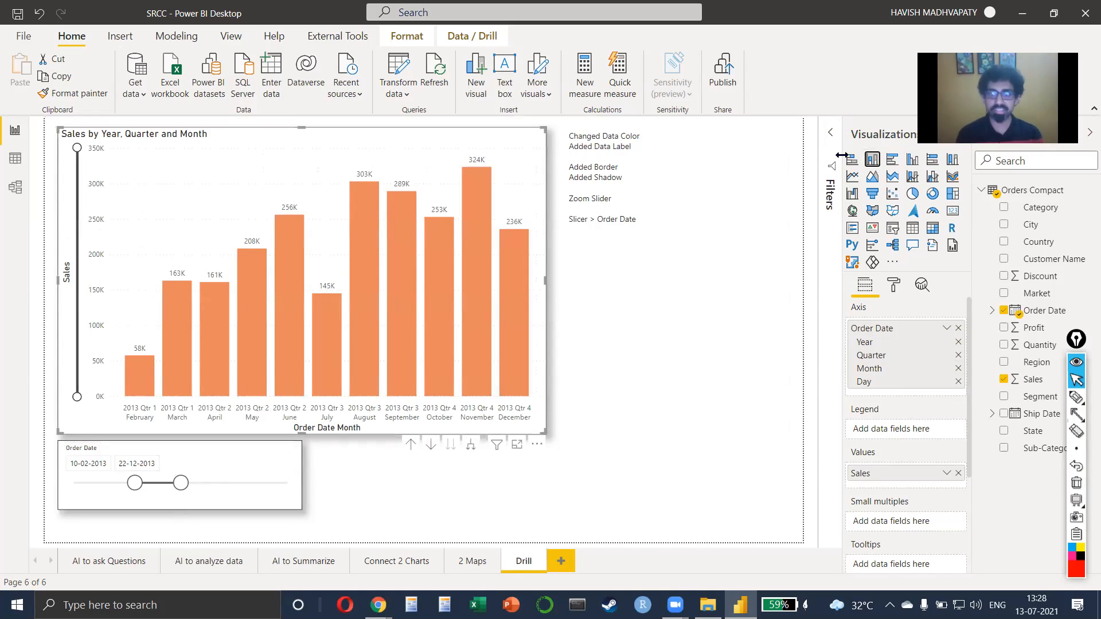
{"action": "left_click", "coordinate": [852, 160]}
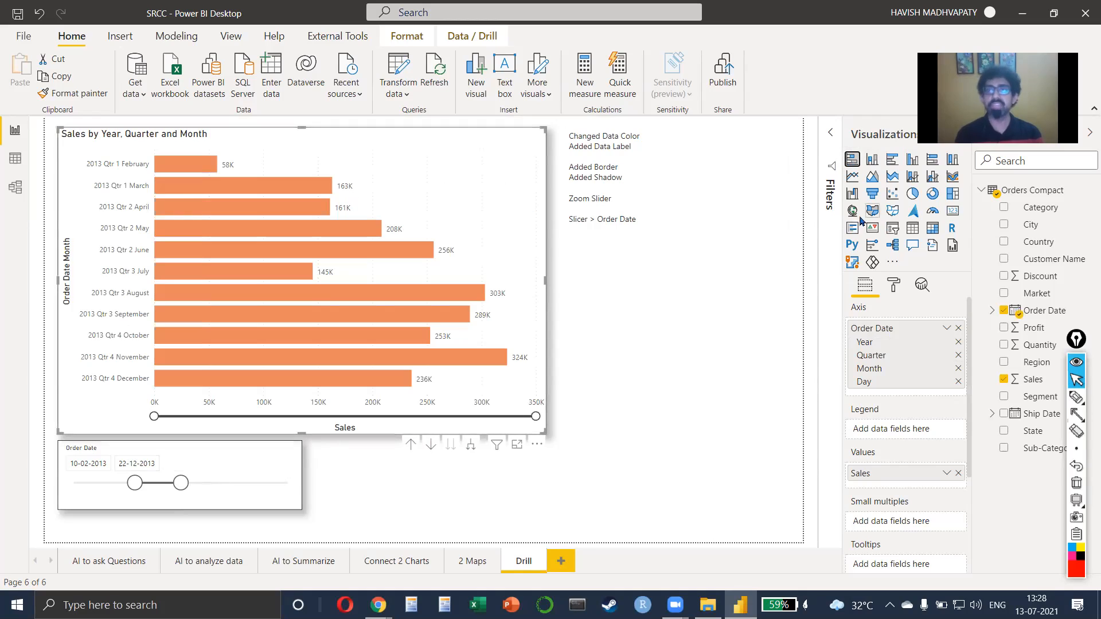
{"action": "left_click", "coordinate": [872, 159]}
{"action": "mouse_move", "coordinate": [471, 345]}
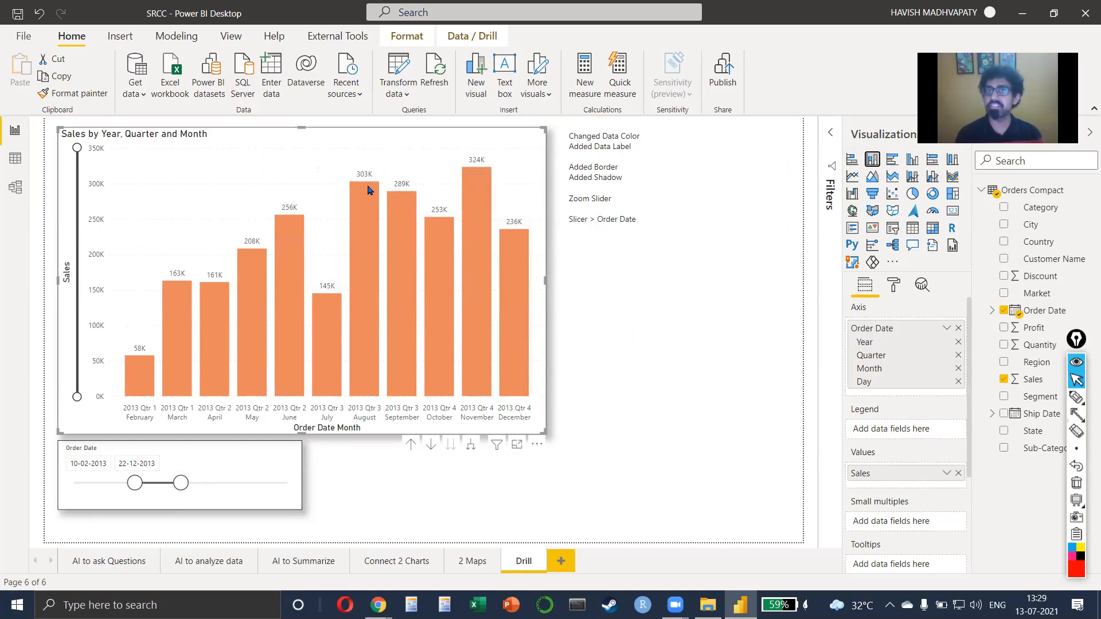
Convert the sales chart to a stacked bar chart and drill it up to the year and quarter level
{"action": "left_click", "coordinate": [852, 161]}
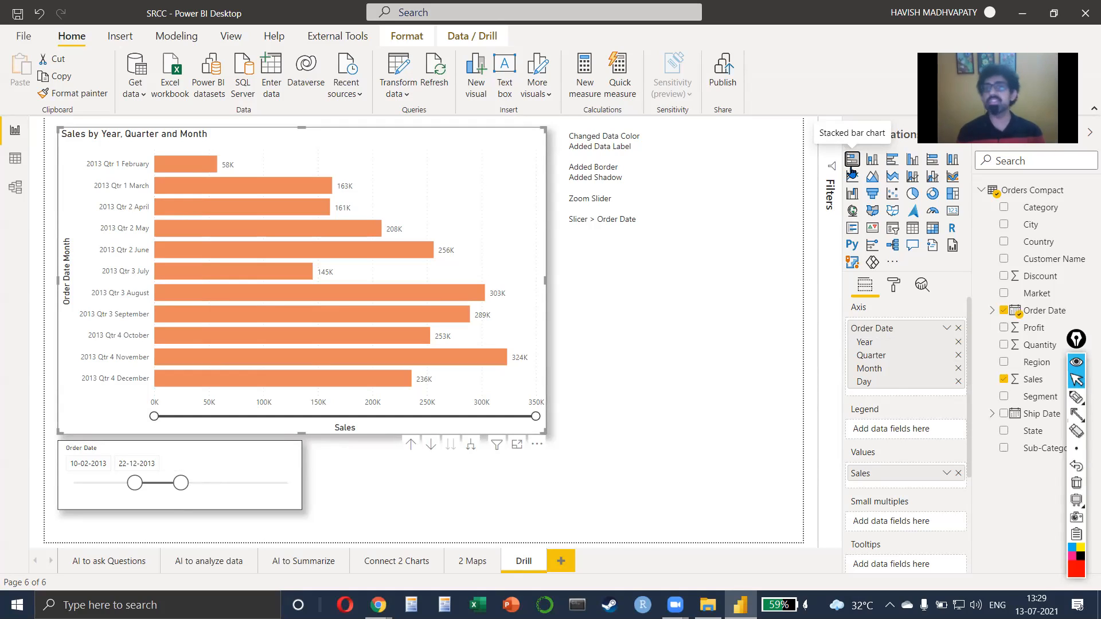
{"action": "left_click", "coordinate": [407, 444]}
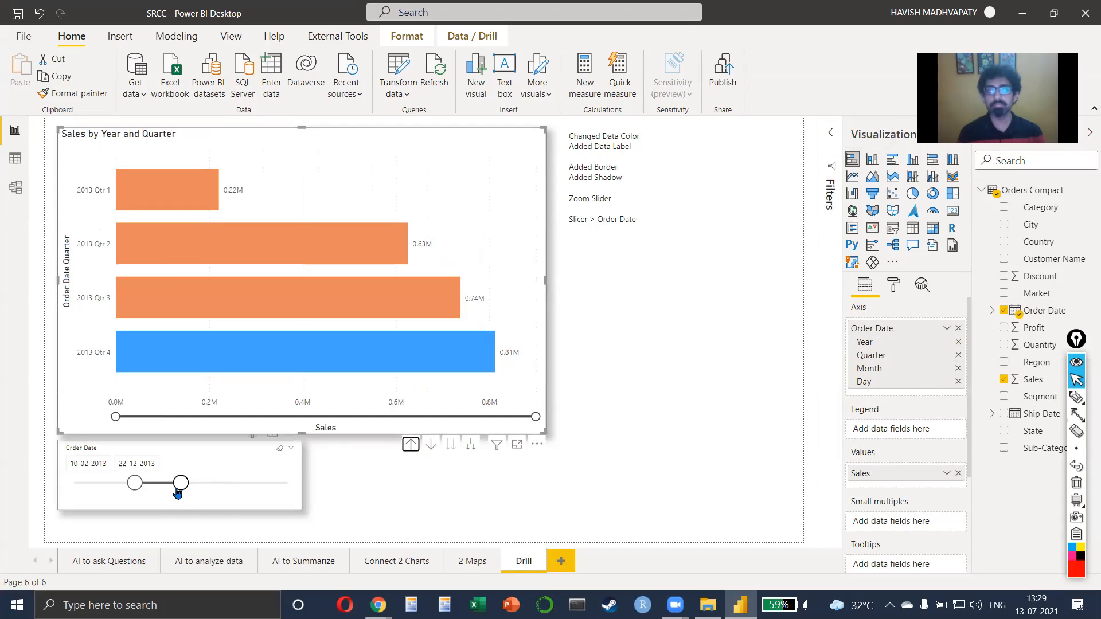
Widen the Order Date slicer's range to 01-01-2012 through 04-09-2015, and delete the slicer
{"action": "left_click_drag", "start_coordinate": [179, 484], "coordinate": [272, 482]}
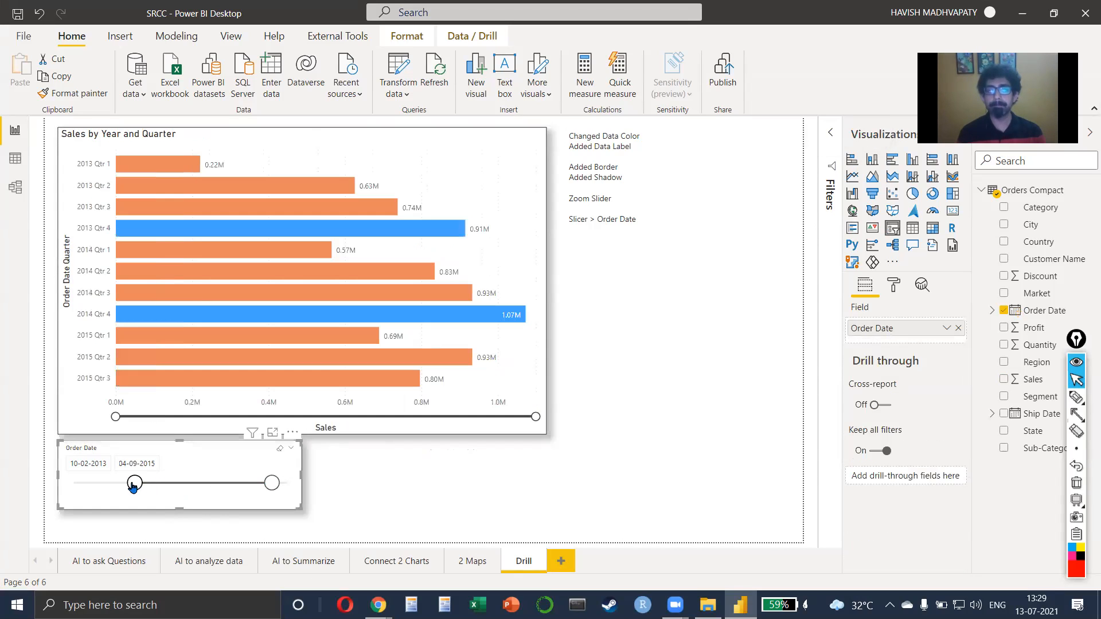
{"action": "left_click_drag", "start_coordinate": [134, 485], "coordinate": [3, 485]}
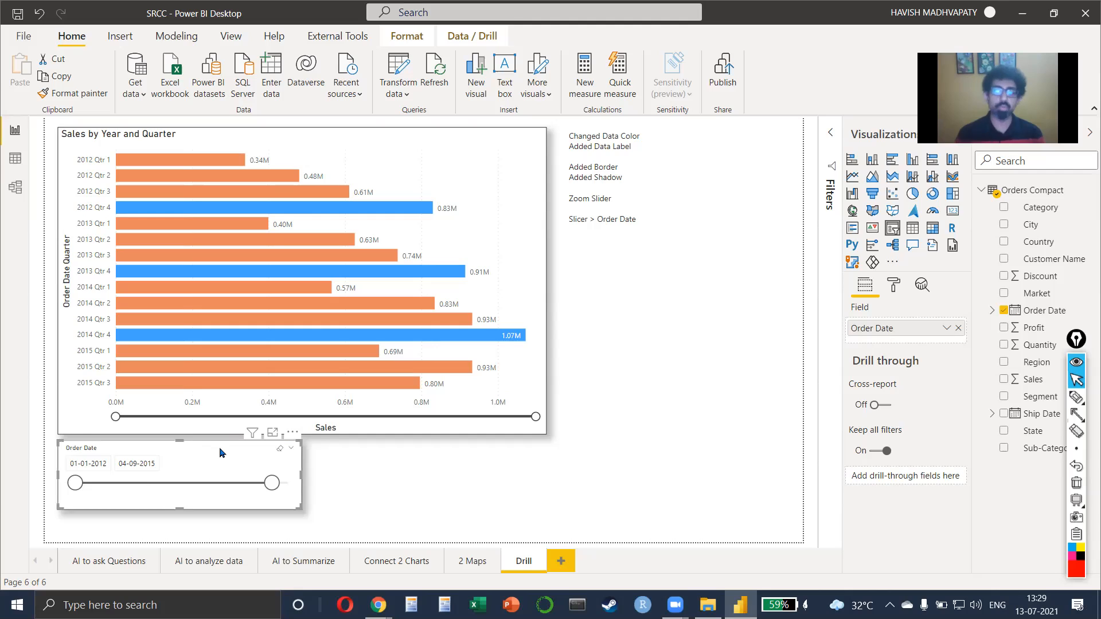
{"action": "key", "text": "Delete"}
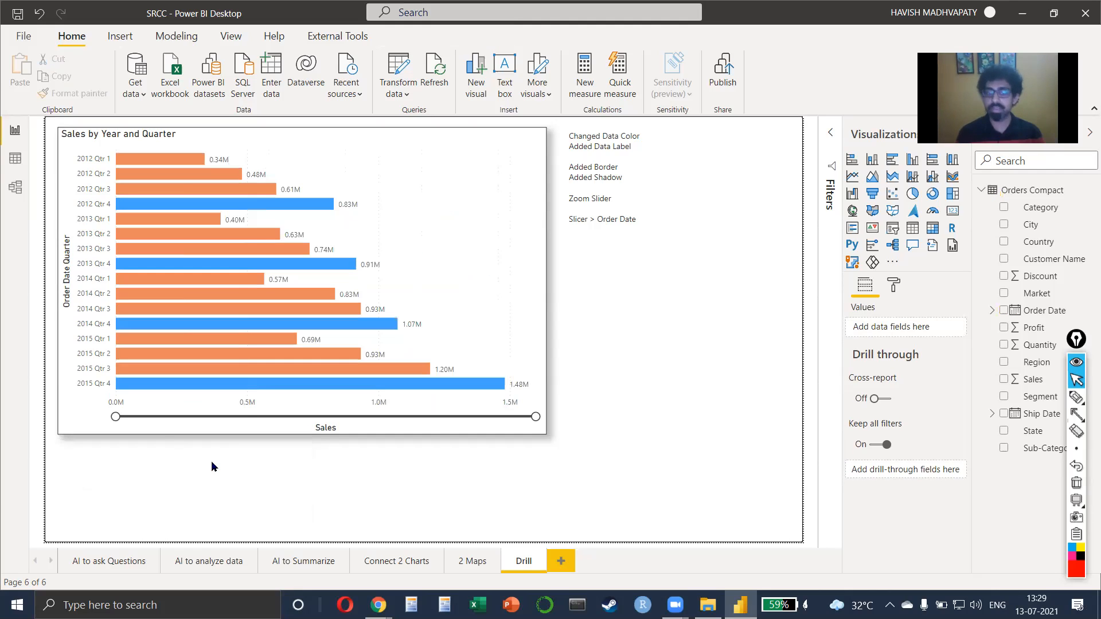
{"action": "left_click", "coordinate": [211, 461]}
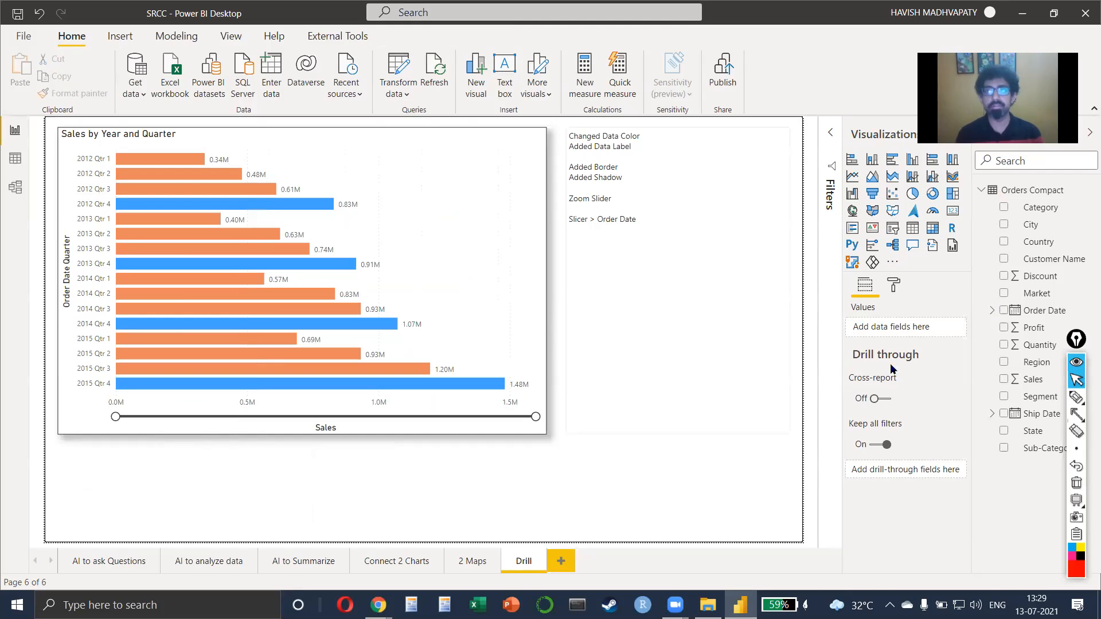
{"action": "left_click", "coordinate": [1003, 311]}
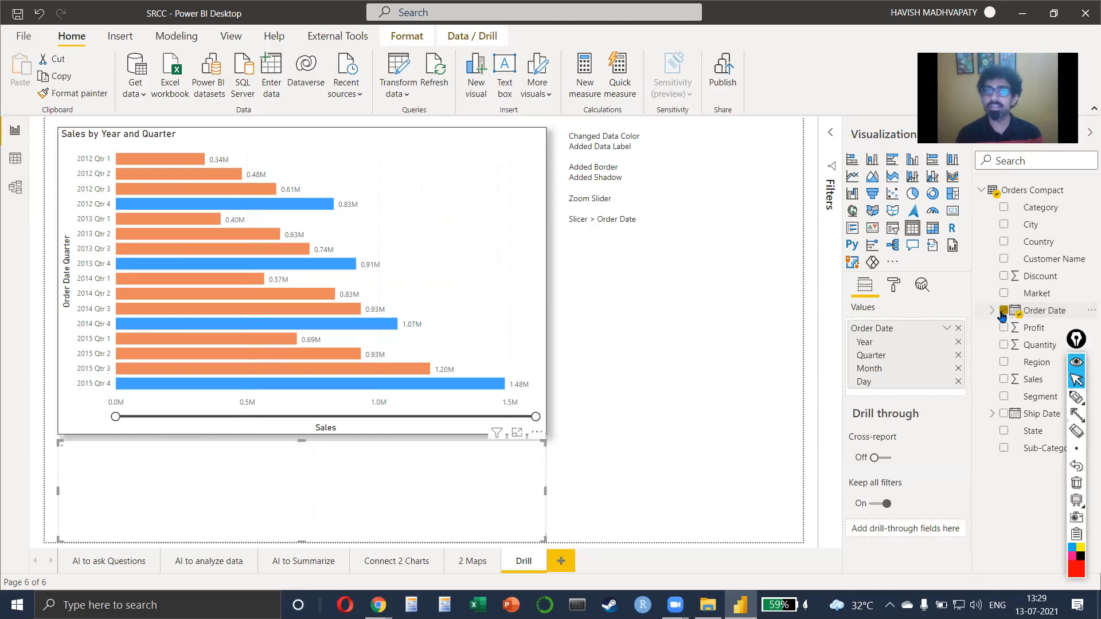
{"action": "left_click", "coordinate": [894, 229]}
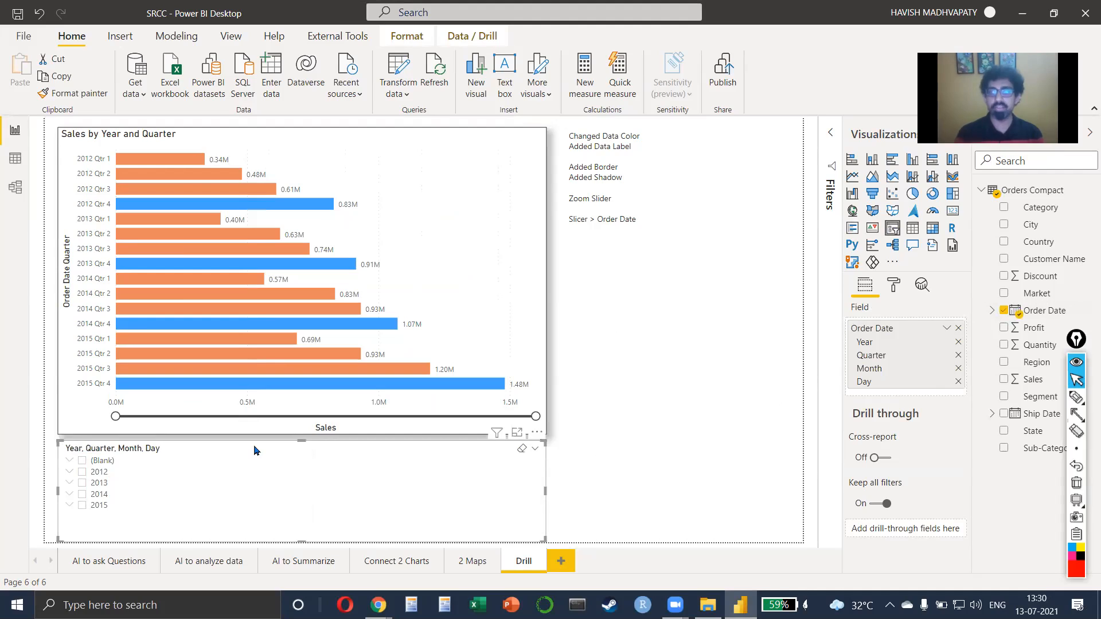
{"action": "key", "text": "Delete"}
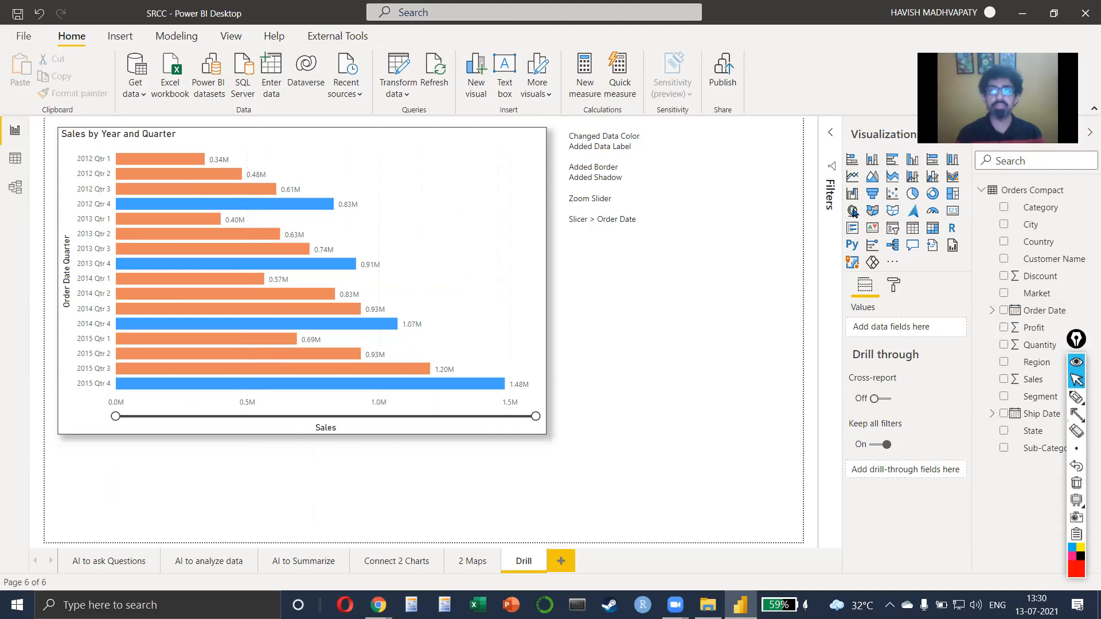
Add a slicer with the Order Date field below the sales chart and shrink it to about half the chart's width
{"action": "left_click", "coordinate": [891, 229]}
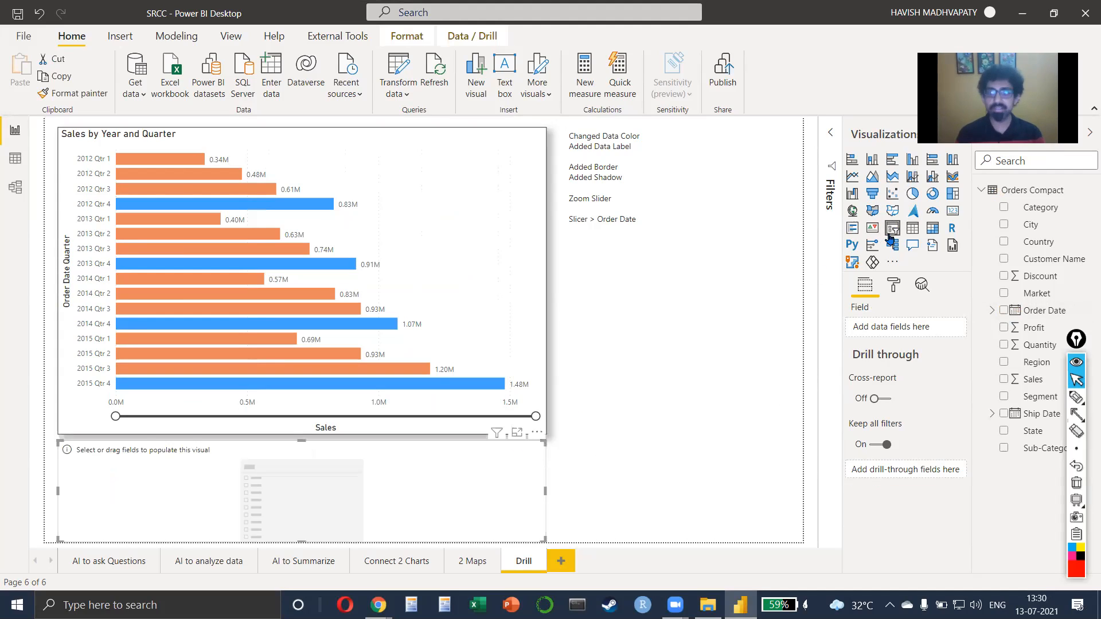
{"action": "left_click", "coordinate": [1002, 311]}
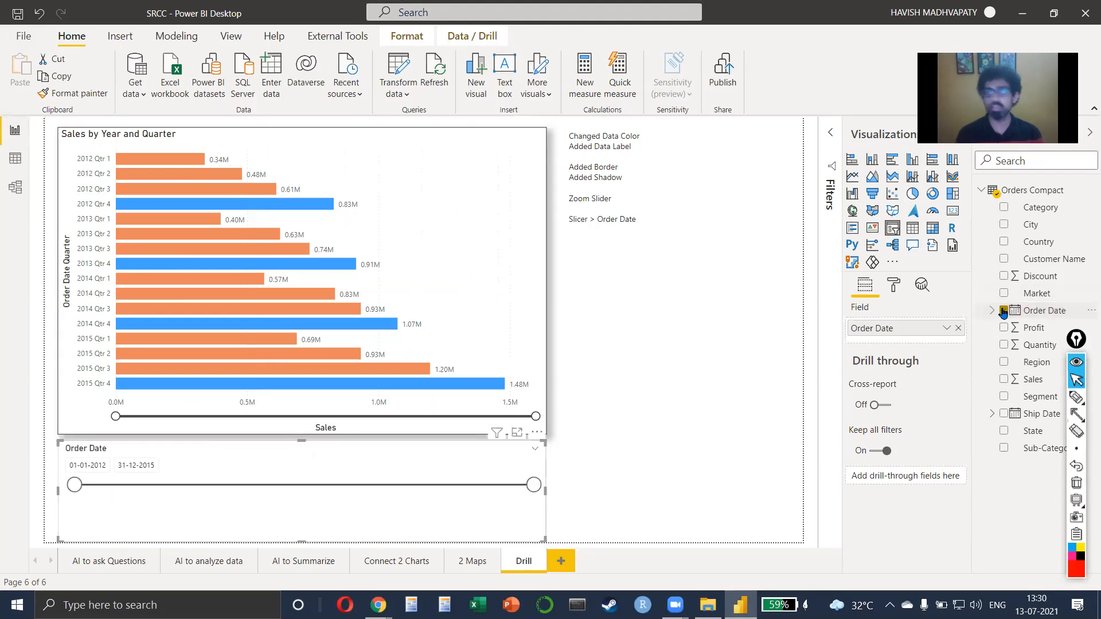
{"action": "left_click_drag", "start_coordinate": [542, 540], "coordinate": [301, 506]}
Copy the sales chart's formatting onto the Order Date slicer with Format painter
{"action": "left_click", "coordinate": [502, 278]}
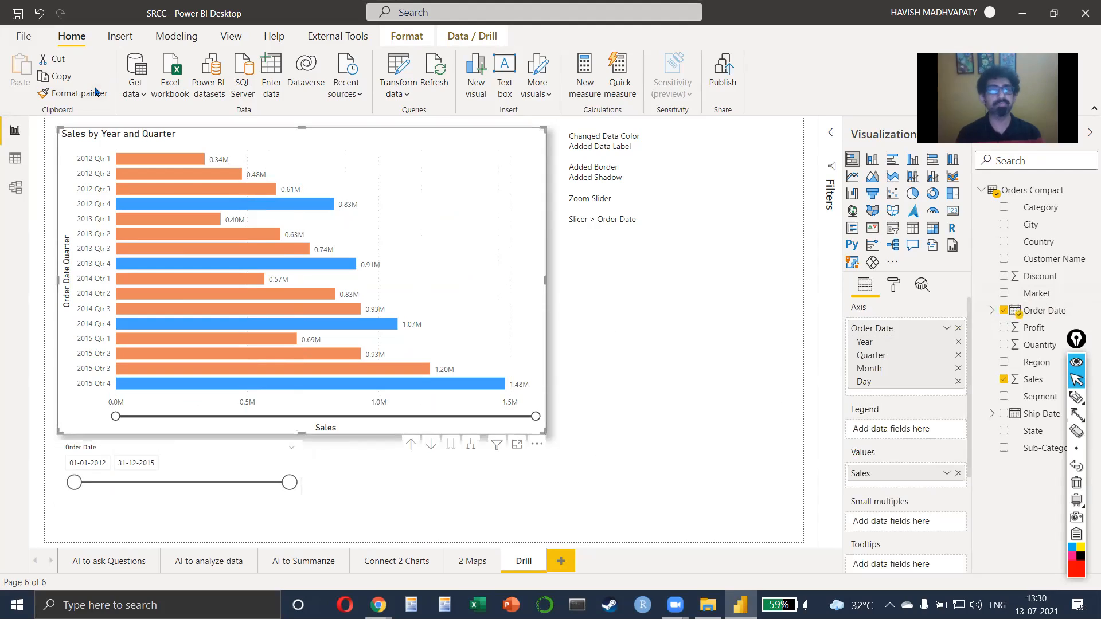
{"action": "left_click", "coordinate": [73, 92]}
{"action": "left_click", "coordinate": [256, 461]}
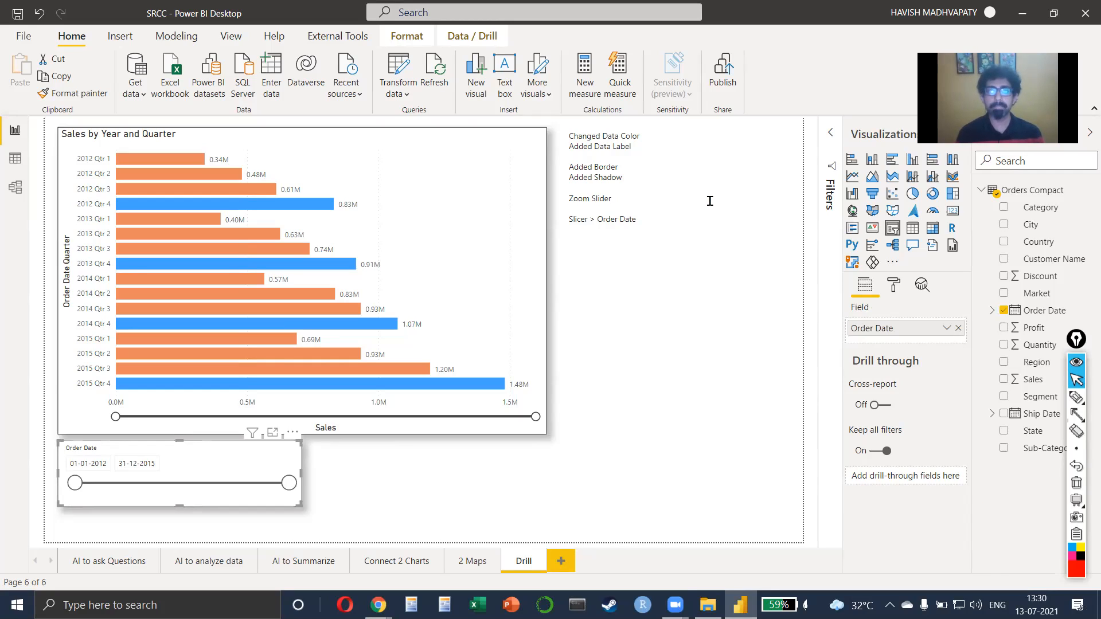
Move the Order Date slicer slightly down to leave a gap beneath the sales chart
{"action": "left_click", "coordinate": [434, 213]}
{"action": "left_click", "coordinate": [229, 464]}
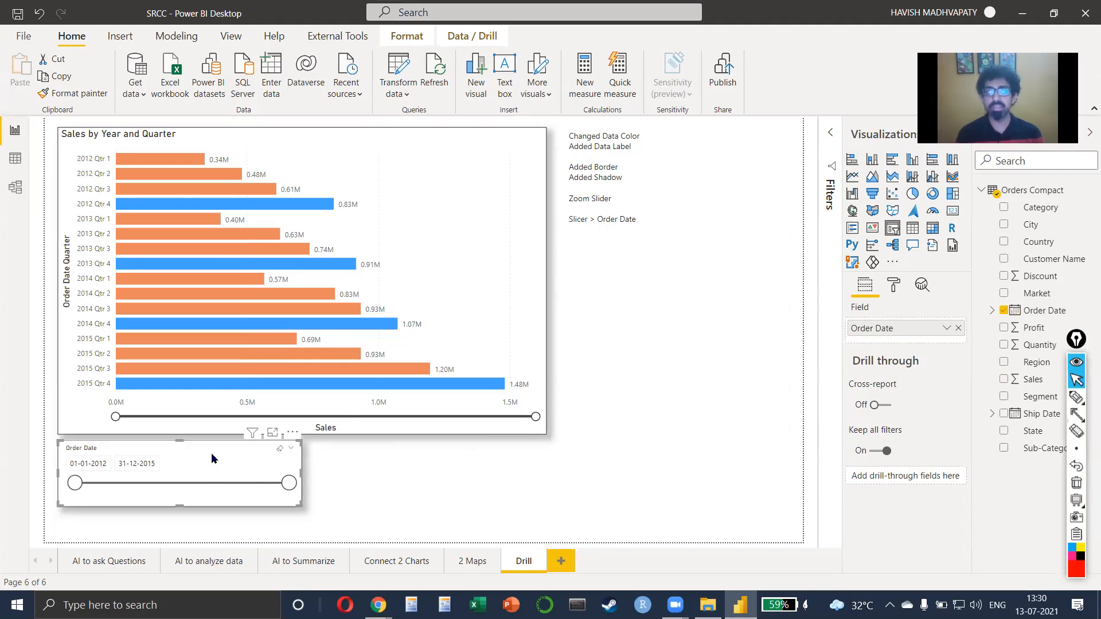
{"action": "left_click_drag", "start_coordinate": [211, 452], "coordinate": [210, 464]}
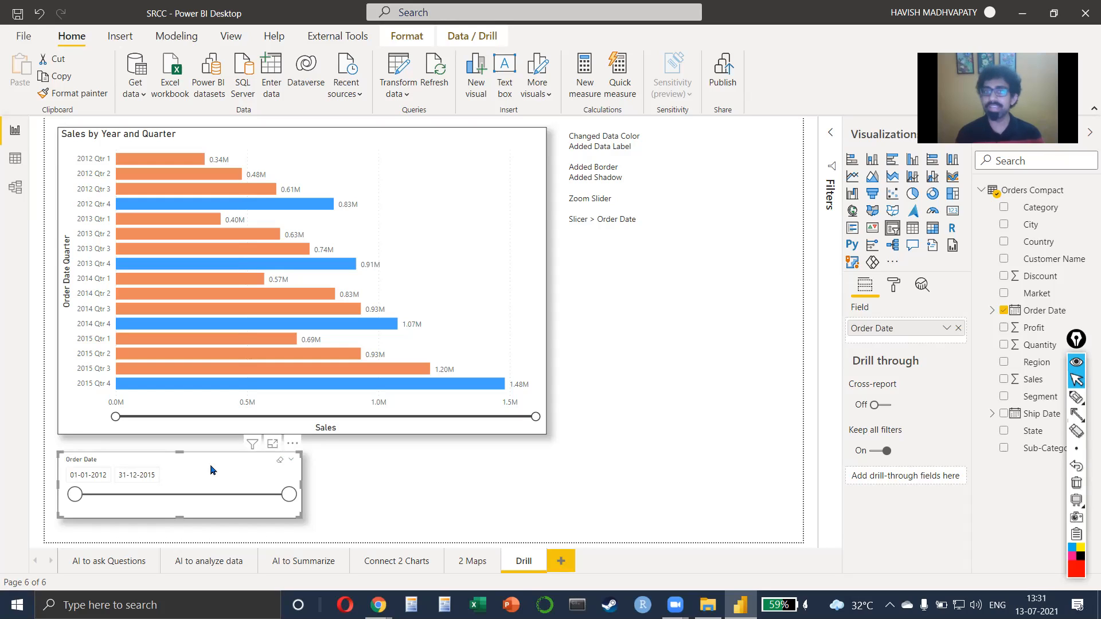
Review the notes on data color, data label, border, shadow, zoom slider and slicer beside the sales chart
{"action": "left_click", "coordinate": [407, 270]}
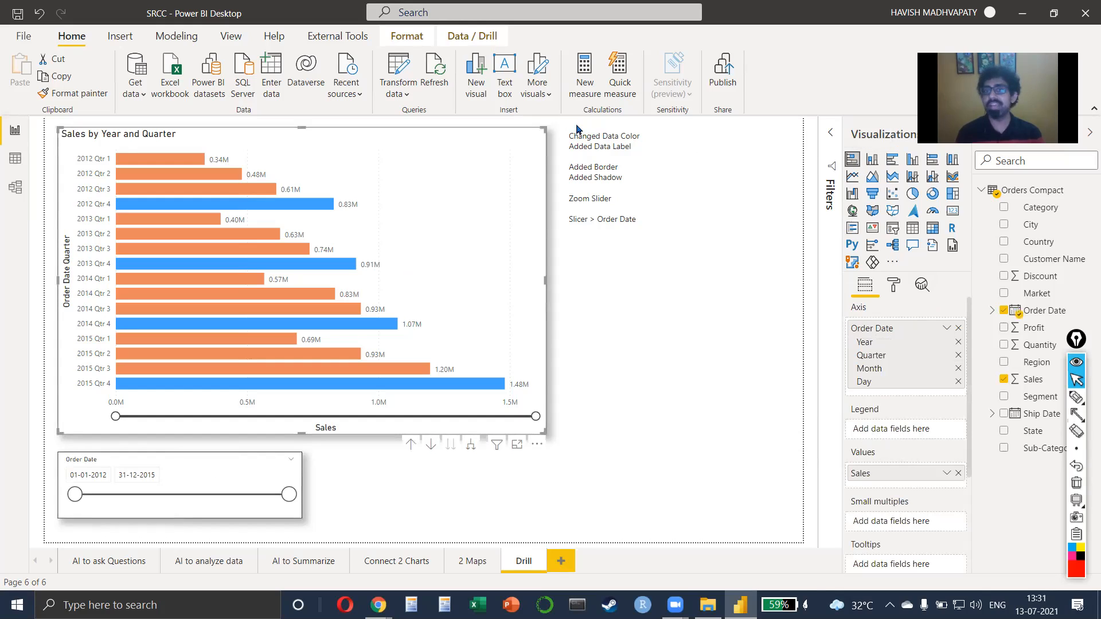
{"action": "left_click_drag", "start_coordinate": [573, 136], "coordinate": [676, 146]}
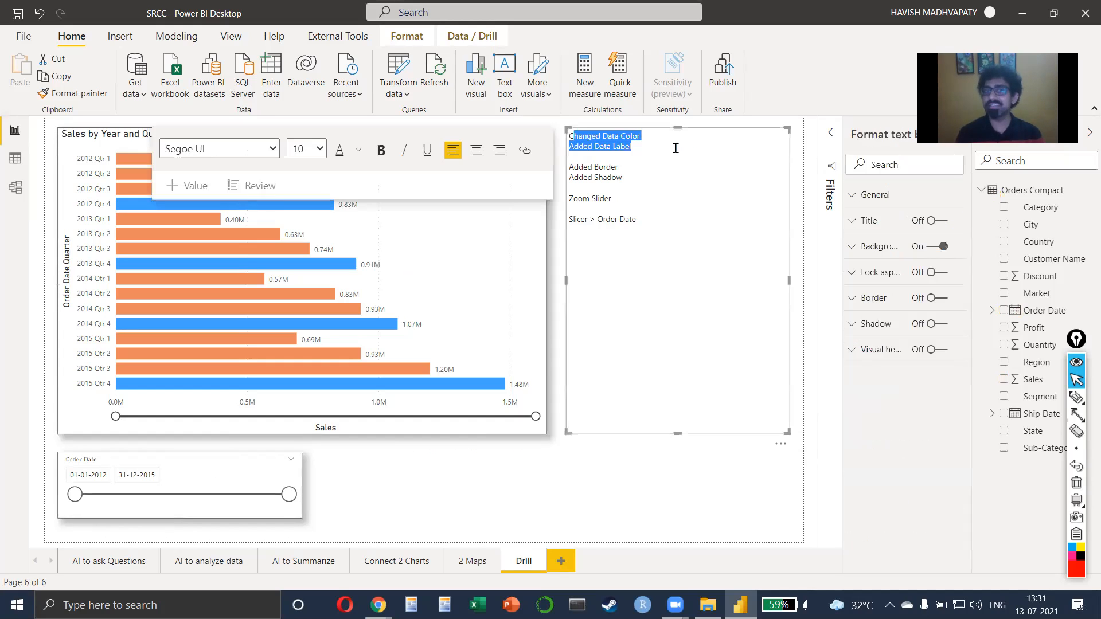
{"action": "left_click_drag", "start_coordinate": [582, 166], "coordinate": [636, 174]}
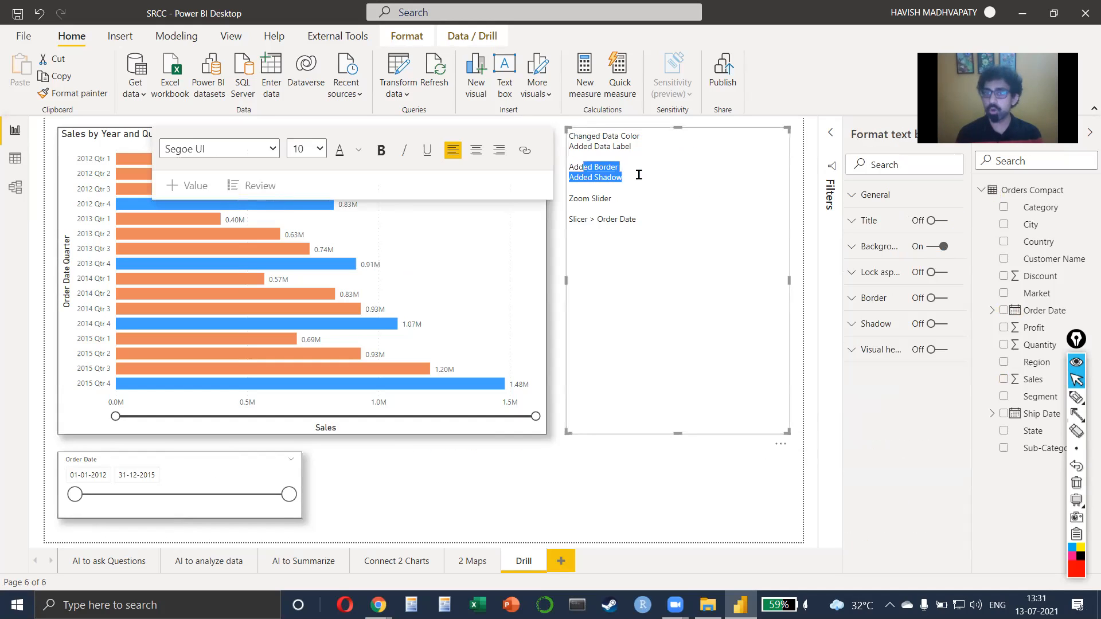
{"action": "left_click_drag", "start_coordinate": [582, 198], "coordinate": [656, 216]}
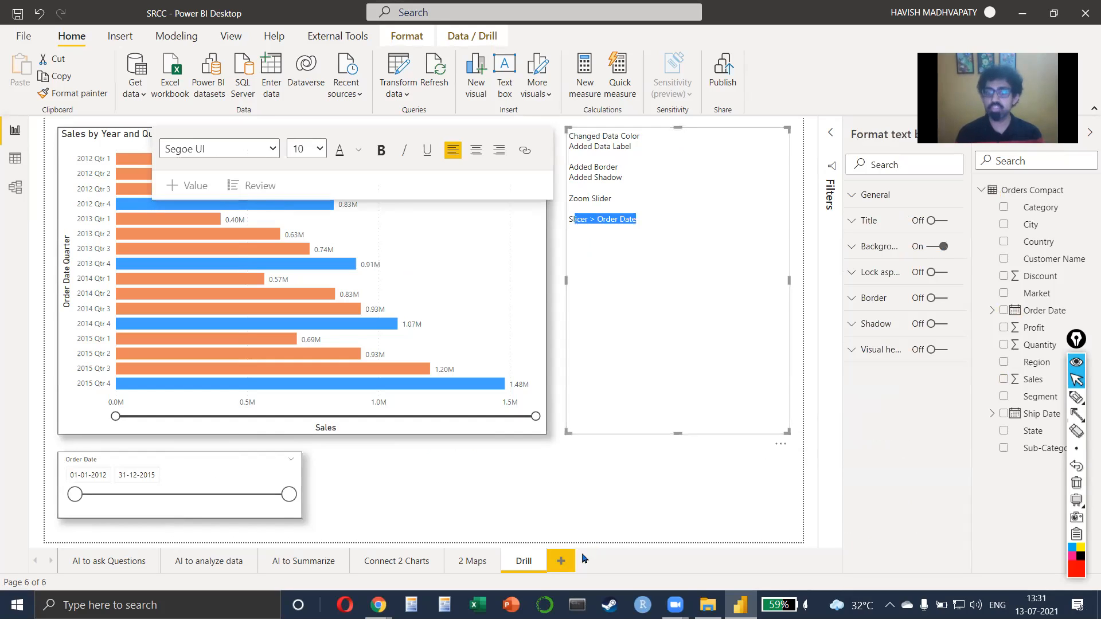
Duplicate the Drill page and rename the copy Conditional Formatting
{"action": "left_click", "coordinate": [528, 566]}
{"action": "right_click", "coordinate": [528, 564]}
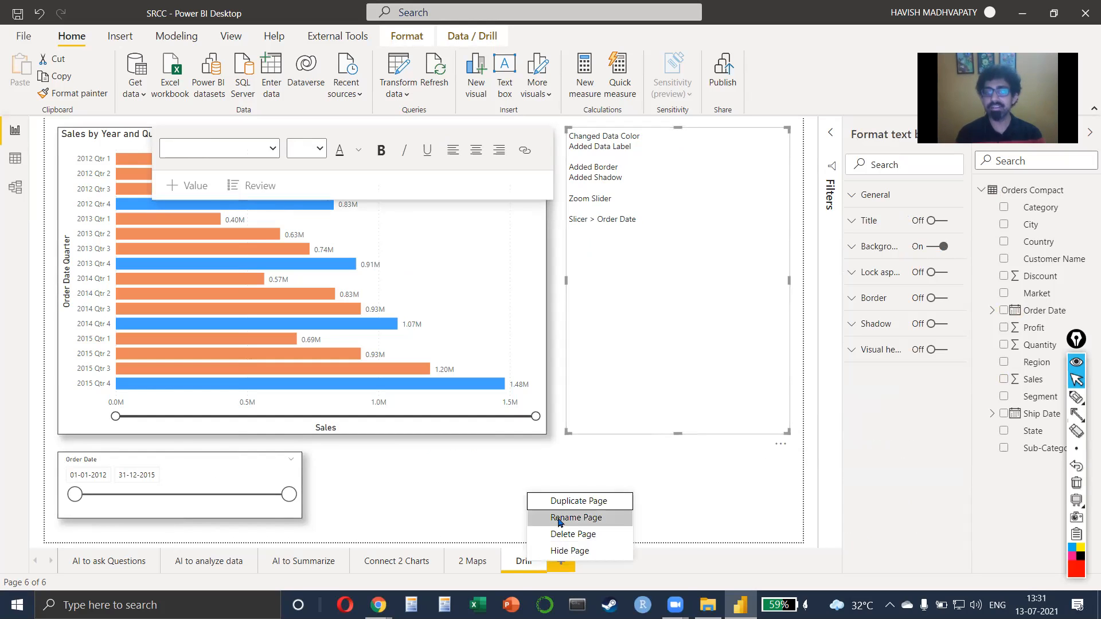
{"action": "left_click", "coordinate": [573, 501]}
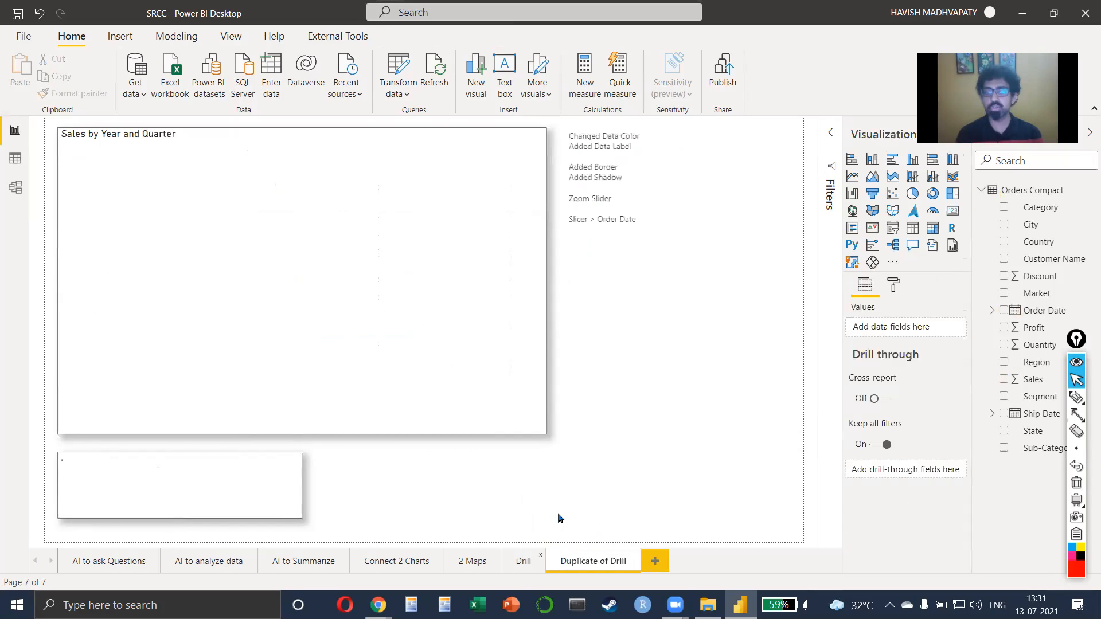
{"action": "double_click", "coordinate": [591, 574]}
{"action": "type", "text": "CF"}
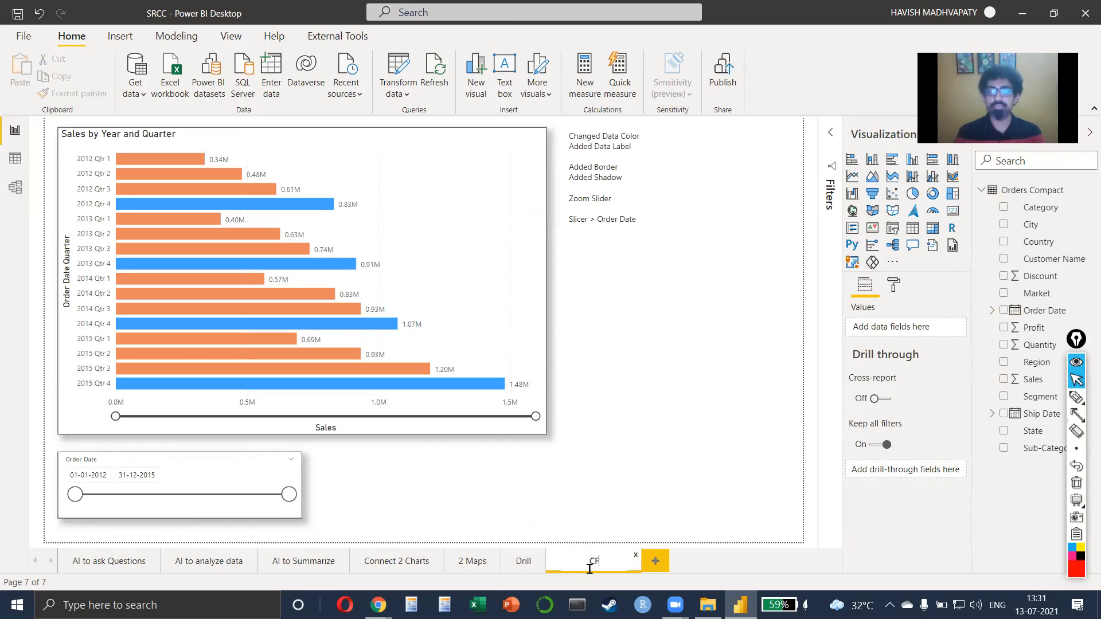
{"action": "key", "text": "BackSpace"}
{"action": "key", "text": "BackSpace"}
{"action": "type", "text": "Conditional"}
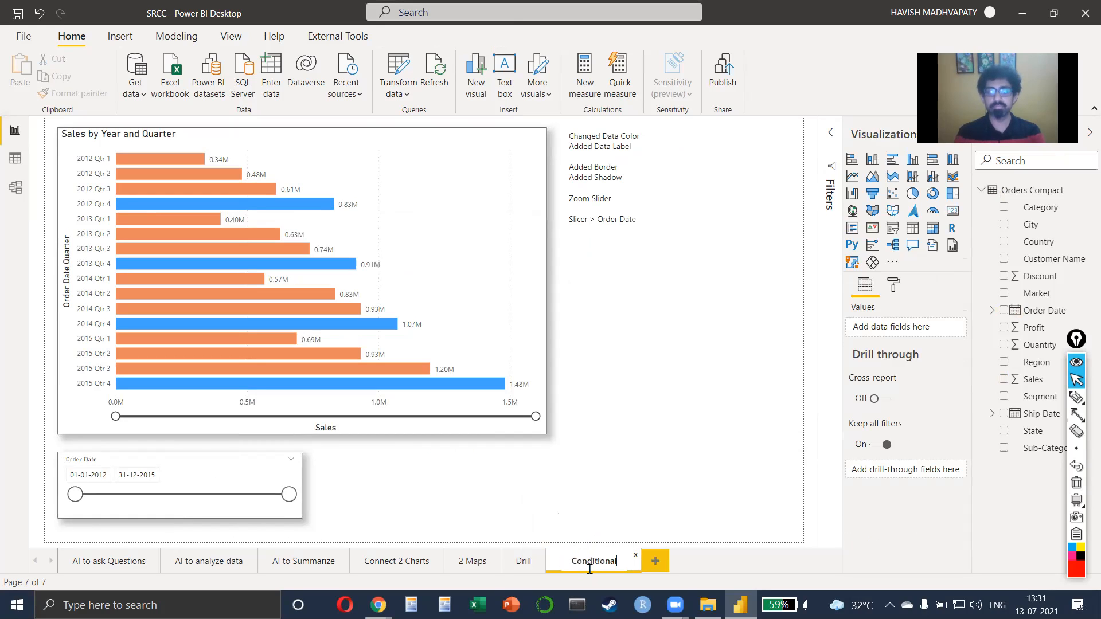
{"action": "type", "text": " Formatting"}
{"action": "key", "text": "Return"}
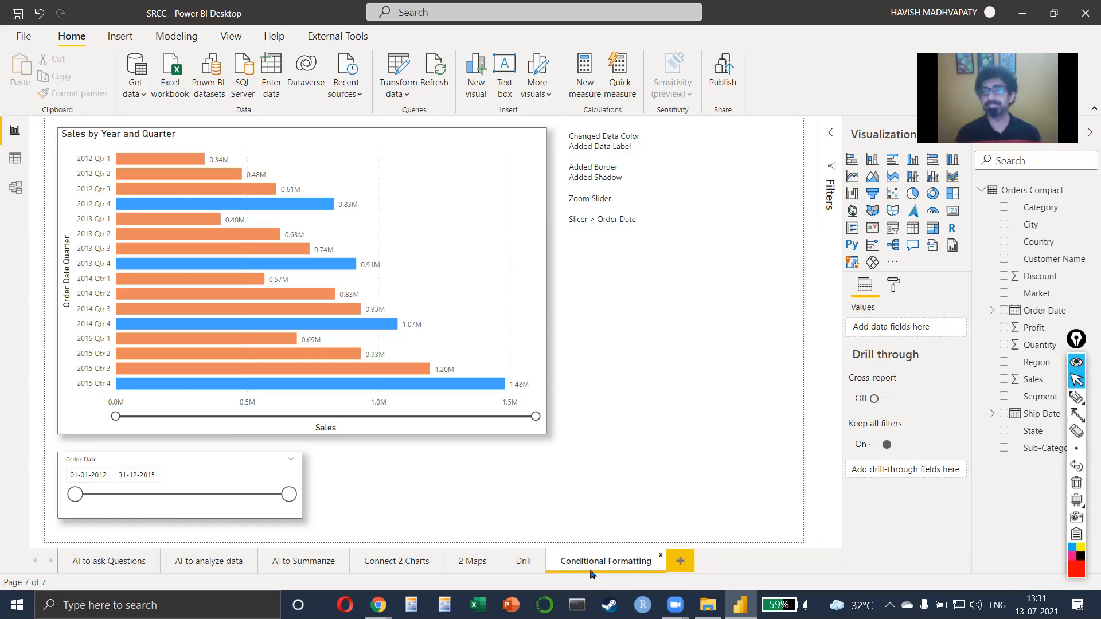
Replace all the notes in the text box on the Conditional Formatting page with "CF"
{"action": "left_click", "coordinate": [642, 233]}
{"action": "key", "text": "ctrl+a"}
{"action": "type", "text": "C"}
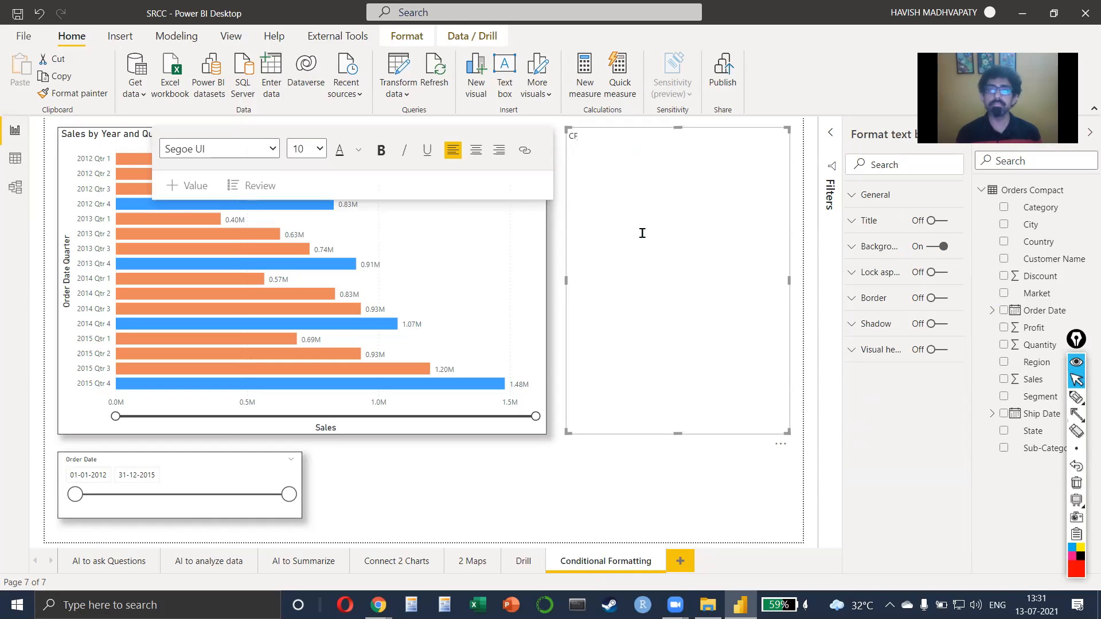
Open the conditional formatting settings for the default data color of the sales chart on the Conditional Formatting page
{"action": "left_click", "coordinate": [528, 234]}
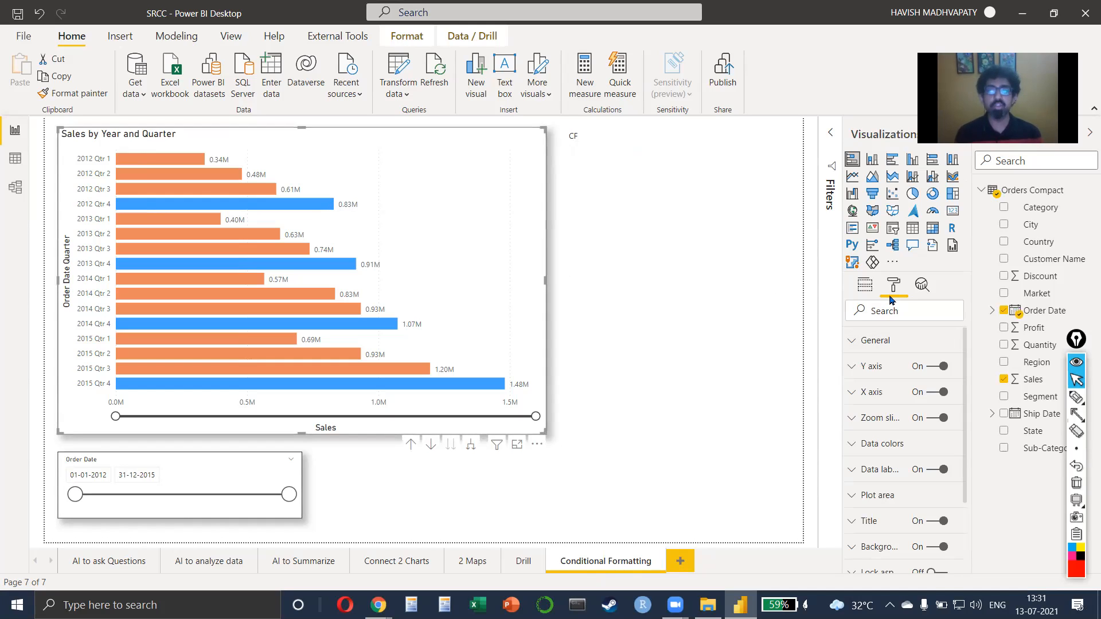
{"action": "left_click", "coordinate": [890, 441]}
{"action": "scroll", "coordinate": [905, 436], "scroll_direction": "down", "scroll_amount": 2}
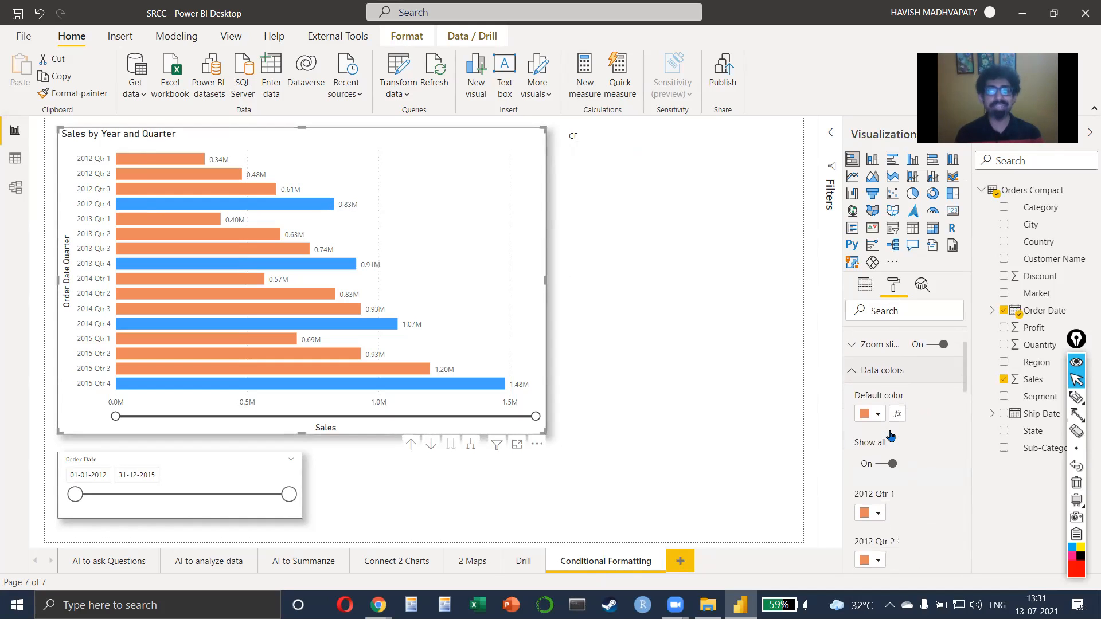
{"action": "key", "text": "ctrl"}
{"action": "key", "text": "ctrl"}
{"action": "key", "text": "ctrl"}
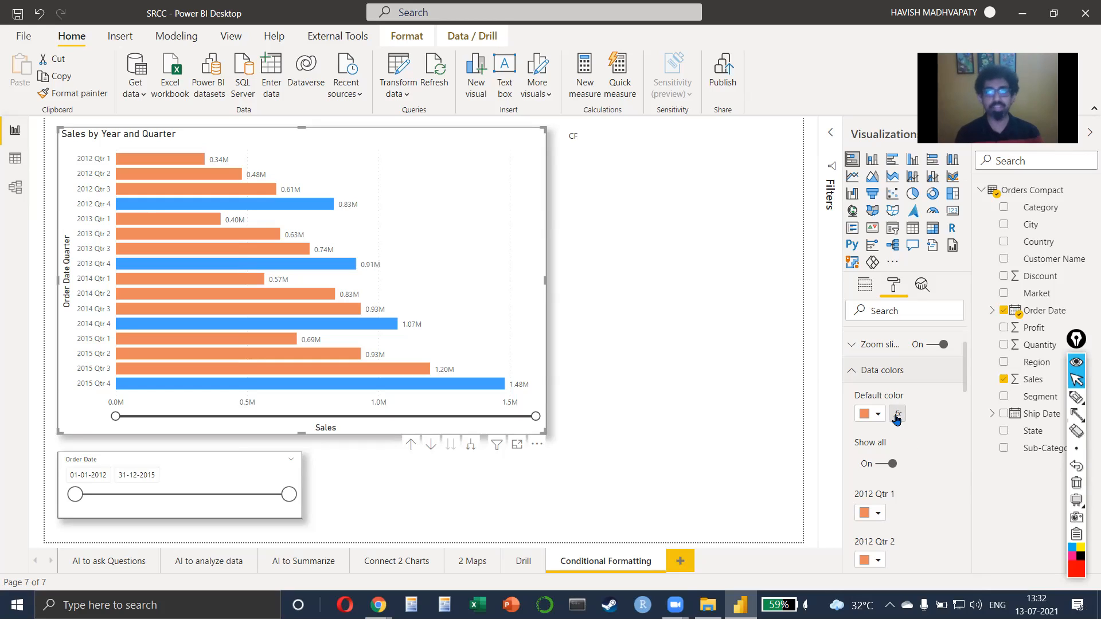
{"action": "left_click", "coordinate": [897, 416]}
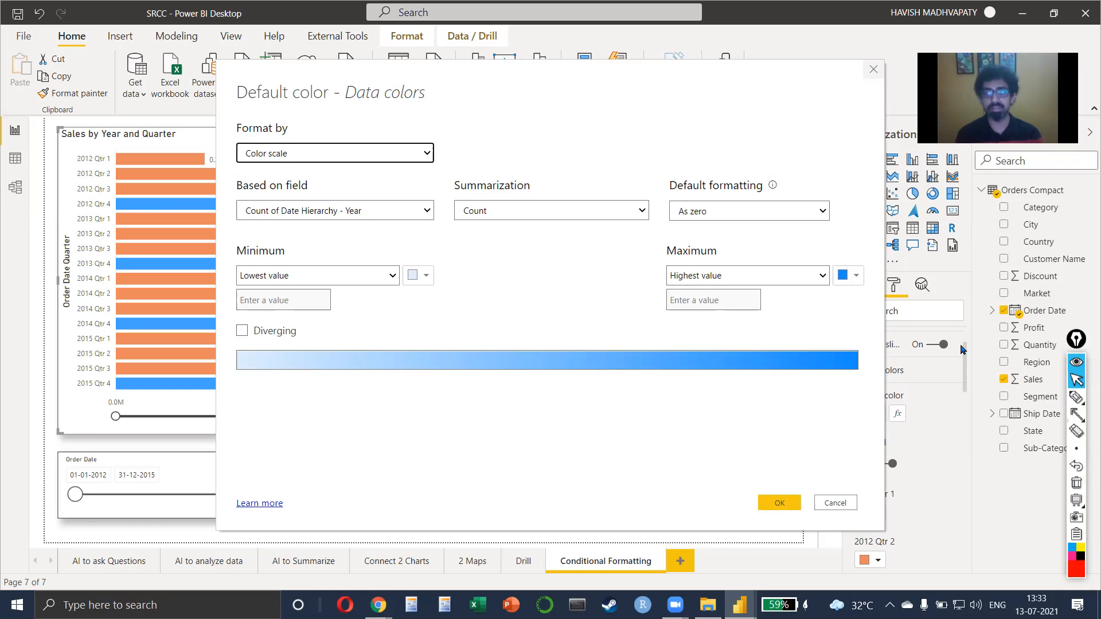
Apply a color scale based on Sum of Sales, from lowest to highest value, to the bars, and narrow the sales chart
{"action": "left_click", "coordinate": [689, 189]}
{"action": "left_click_drag", "start_coordinate": [393, 73], "coordinate": [596, 83]}
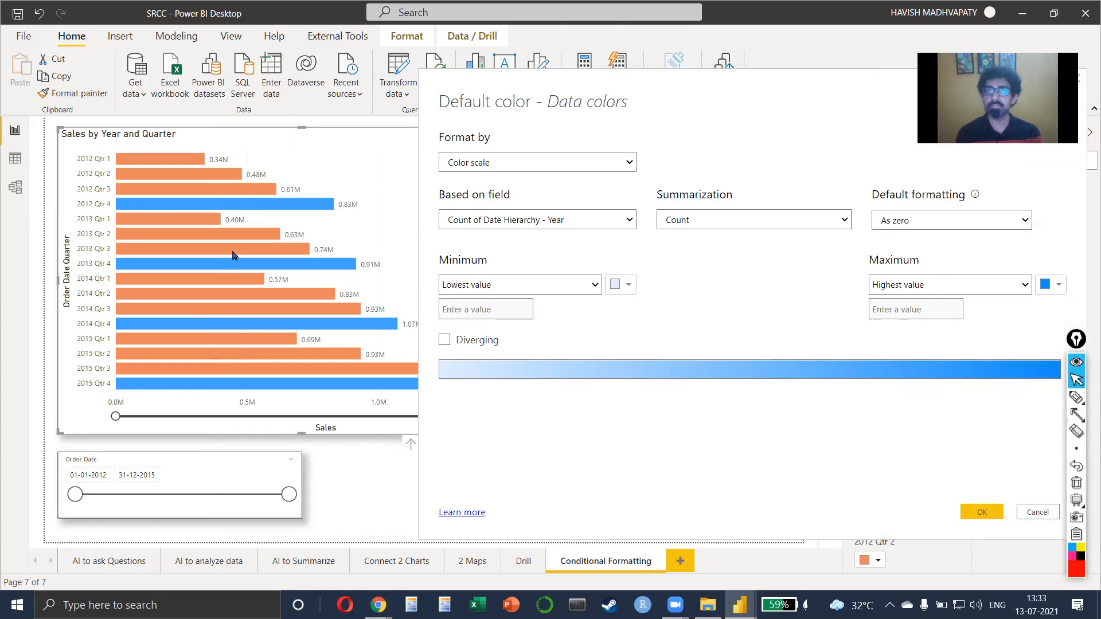
{"action": "left_click_drag", "start_coordinate": [620, 73], "coordinate": [361, 26]}
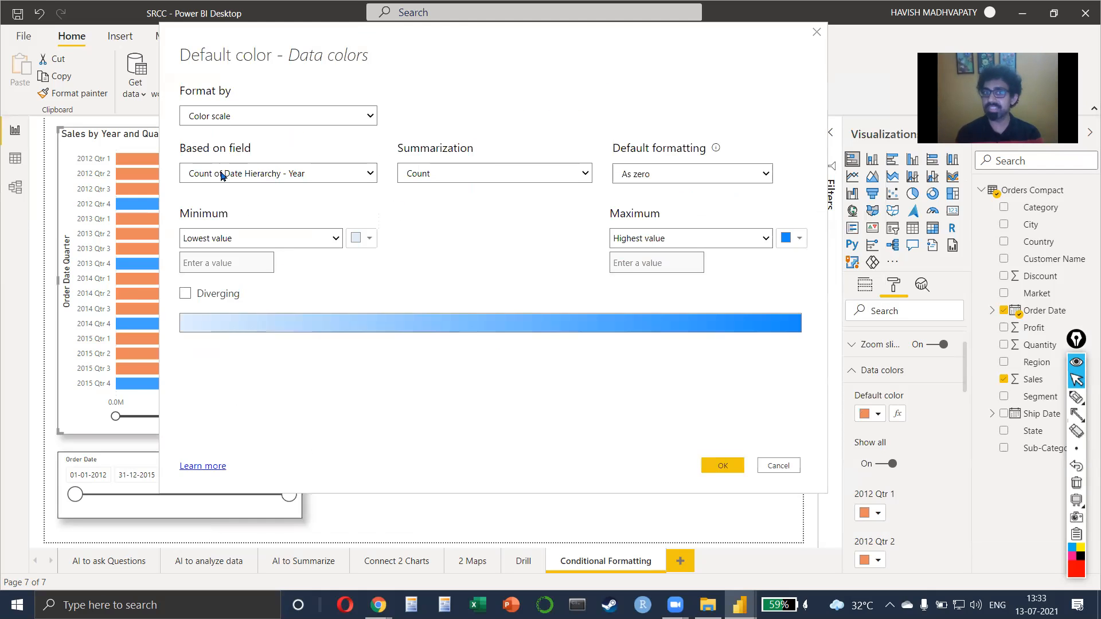
{"action": "left_click", "coordinate": [281, 183]}
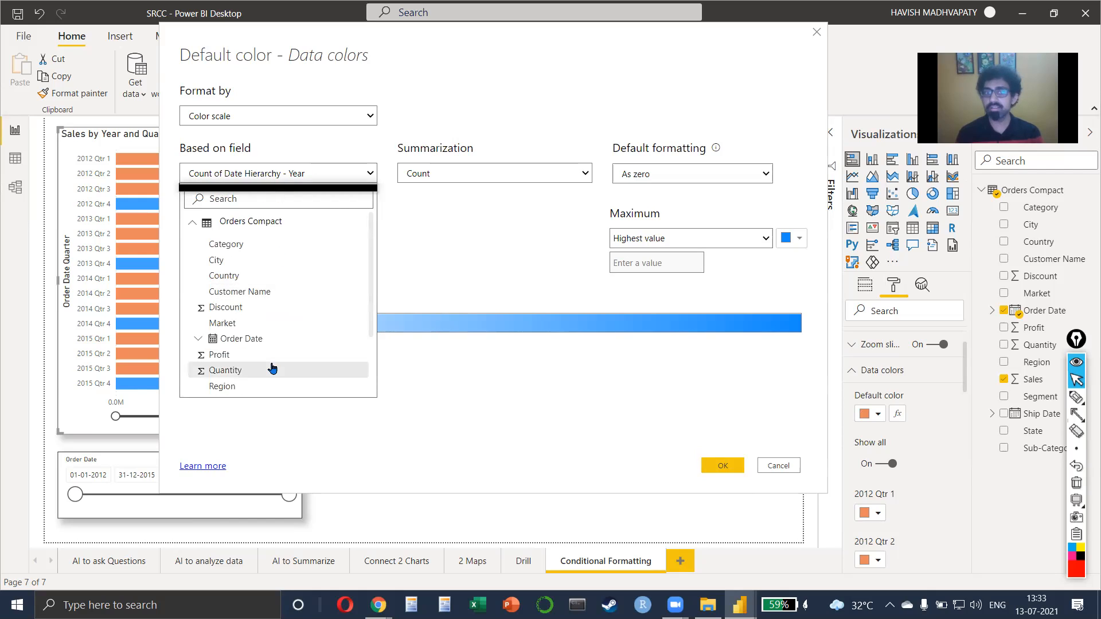
{"action": "scroll", "coordinate": [264, 356], "scroll_direction": "down", "scroll_amount": 3}
{"action": "left_click", "coordinate": [252, 320]}
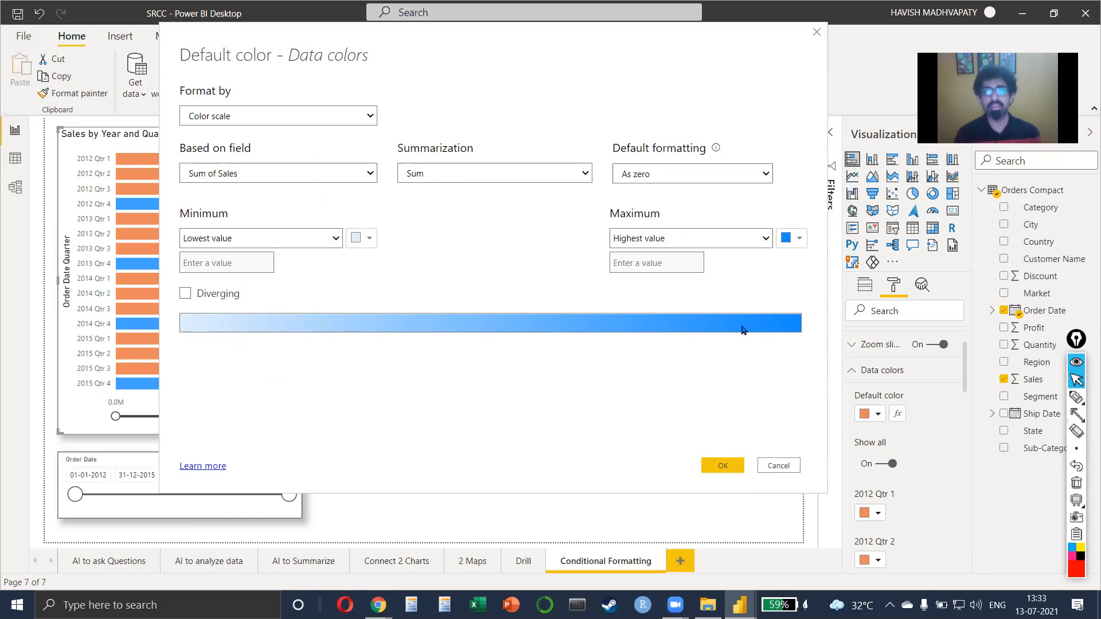
{"action": "left_click", "coordinate": [733, 462]}
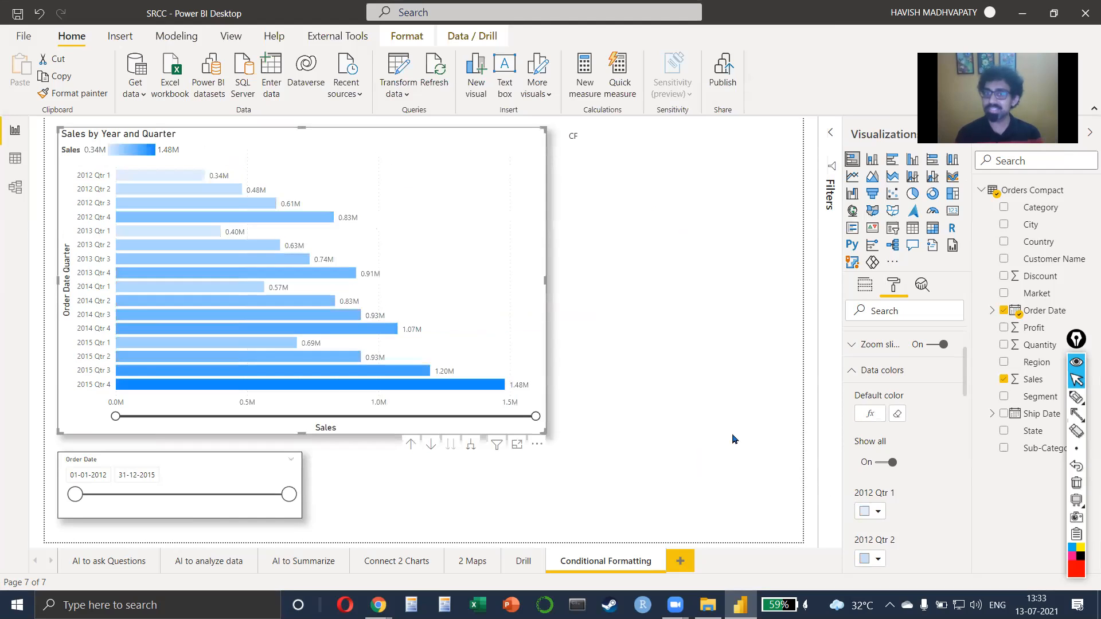
{"action": "left_click_drag", "start_coordinate": [545, 278], "coordinate": [493, 279]}
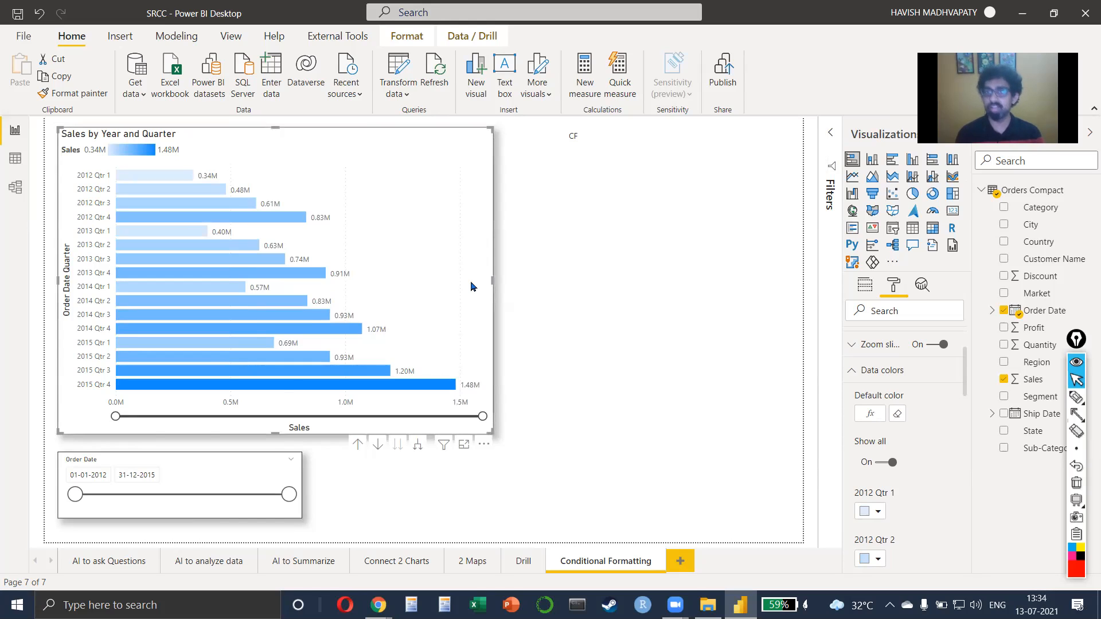
Set the Order Date slicer's start to about 18-03-2014 and expand the sales chart one level down to months
{"action": "left_click_drag", "start_coordinate": [75, 494], "coordinate": [193, 494]}
{"action": "left_click", "coordinate": [395, 427]}
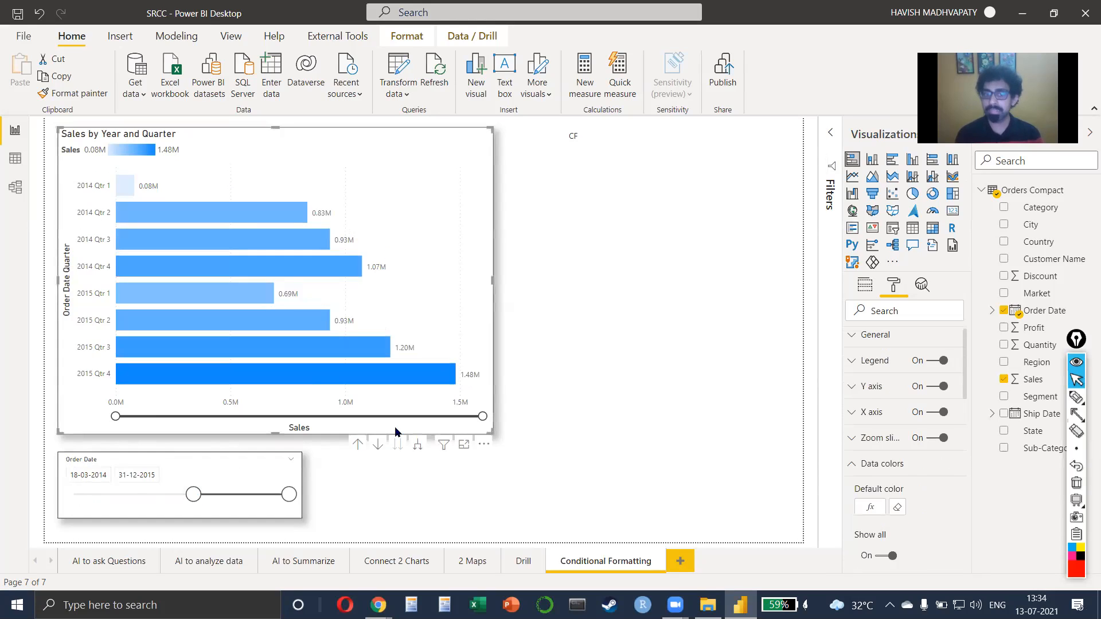
{"action": "left_click", "coordinate": [418, 444]}
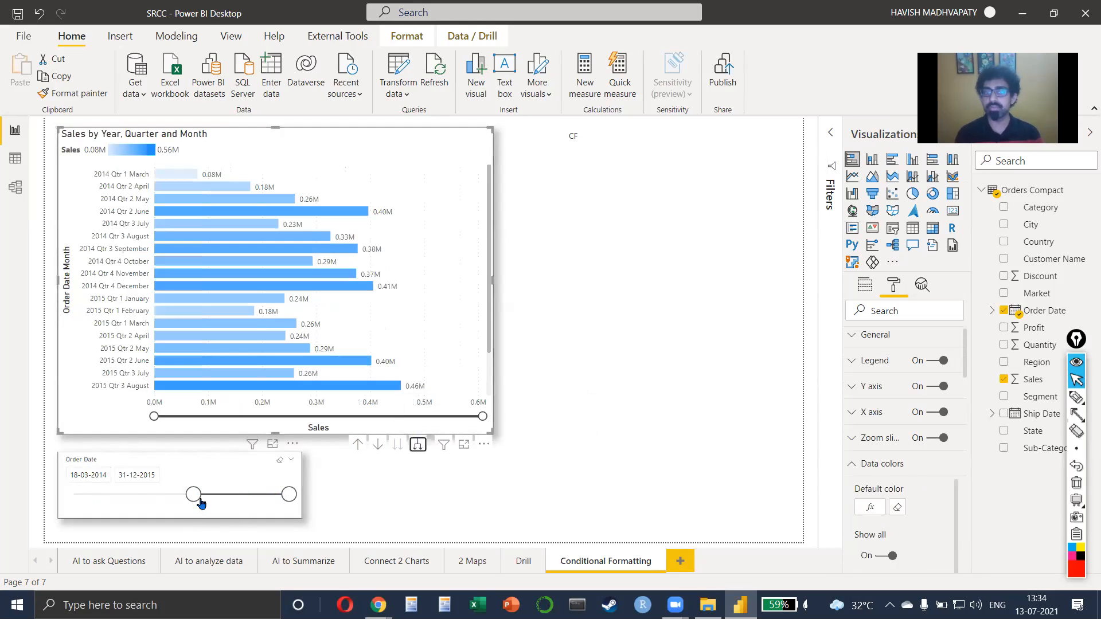
Return the Order Date slicer's start to 01-01-2012 and look through the monthly sales bars
{"action": "left_click_drag", "start_coordinate": [193, 494], "coordinate": [75, 494]}
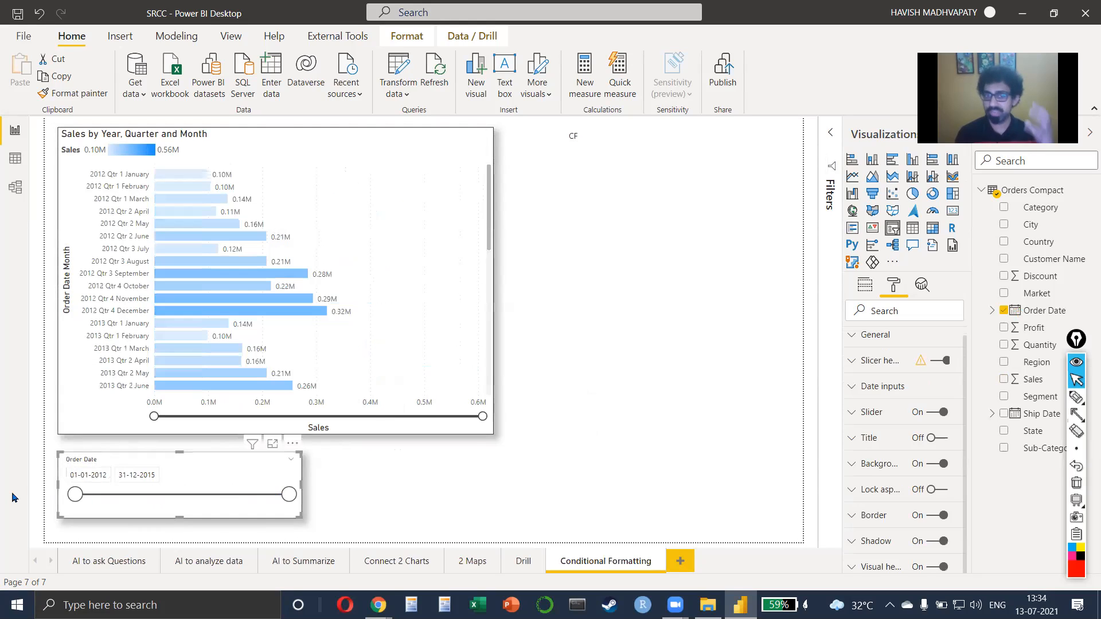
{"action": "scroll", "coordinate": [313, 271], "scroll_direction": "down", "scroll_amount": 10}
{"action": "scroll", "coordinate": [313, 271], "scroll_direction": "up", "scroll_amount": 10}
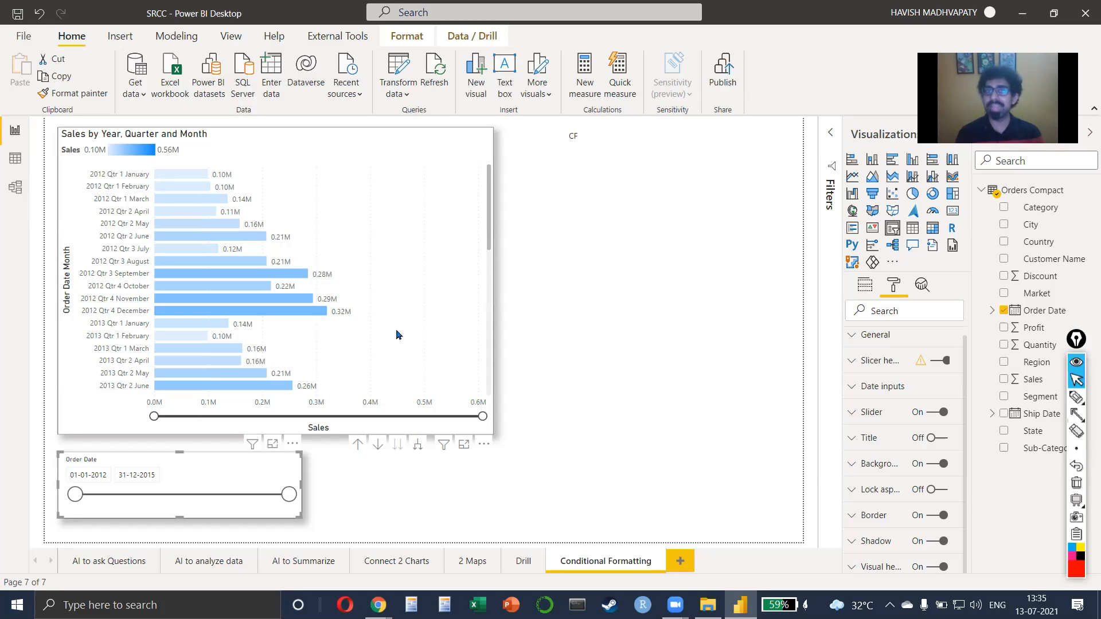
Reopen the sales chart's default color scale settings and show the color choices for the minimum value
{"action": "left_click", "coordinate": [398, 335]}
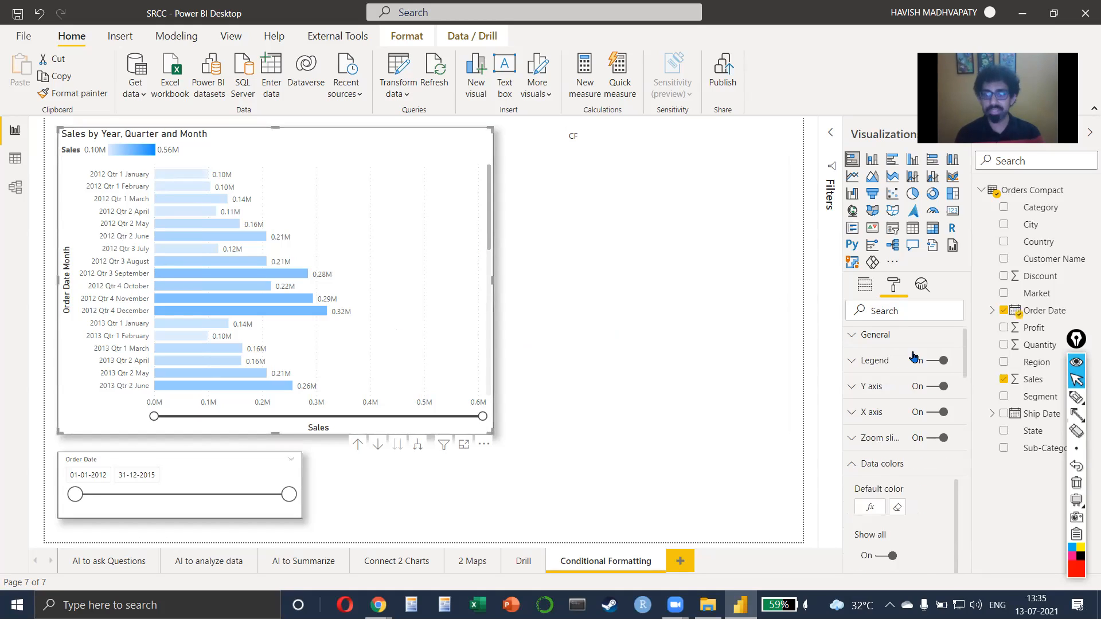
{"action": "scroll", "coordinate": [895, 445], "scroll_direction": "down", "scroll_amount": 3}
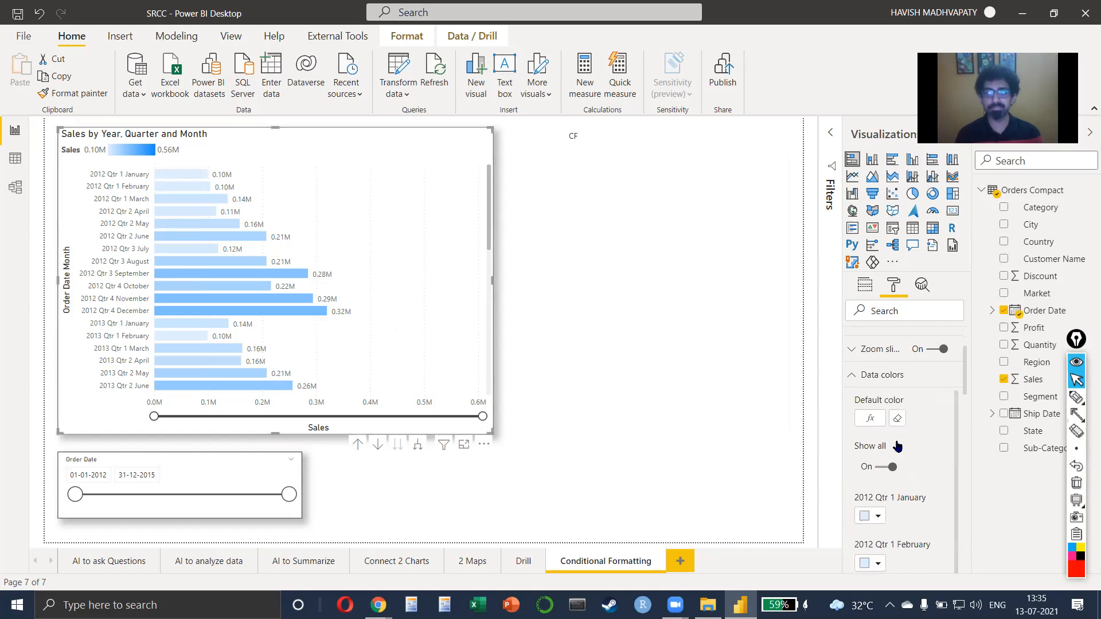
{"action": "left_click", "coordinate": [872, 423]}
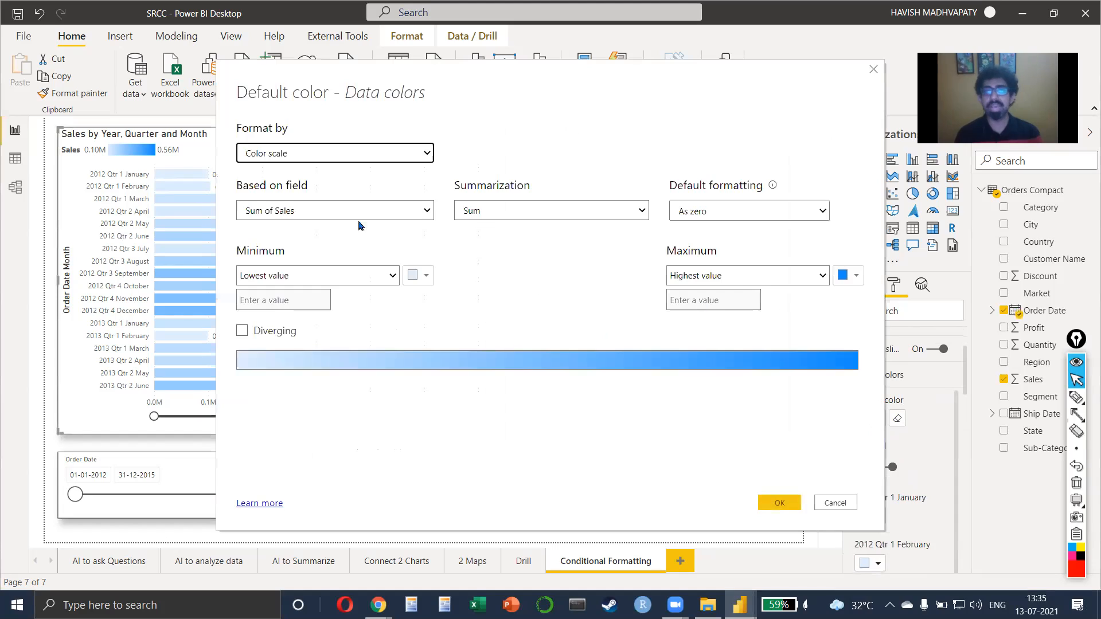
{"action": "left_click", "coordinate": [422, 280]}
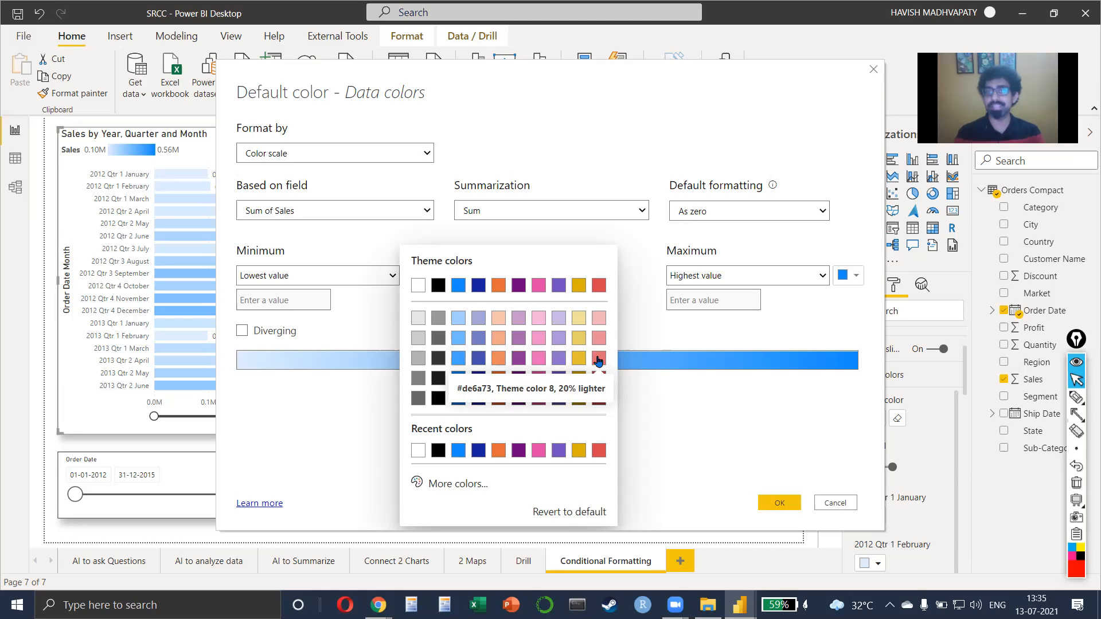
Switch to Chrome and open the Adobe Color wheel at color.adobe.com
{"action": "key", "text": "alt+Tab"}
{"action": "key", "text": "alt+Tab"}
{"action": "key", "text": "alt+Tab"}
{"action": "key", "text": "alt+Tab"}
{"action": "key", "text": "alt+Tab"}
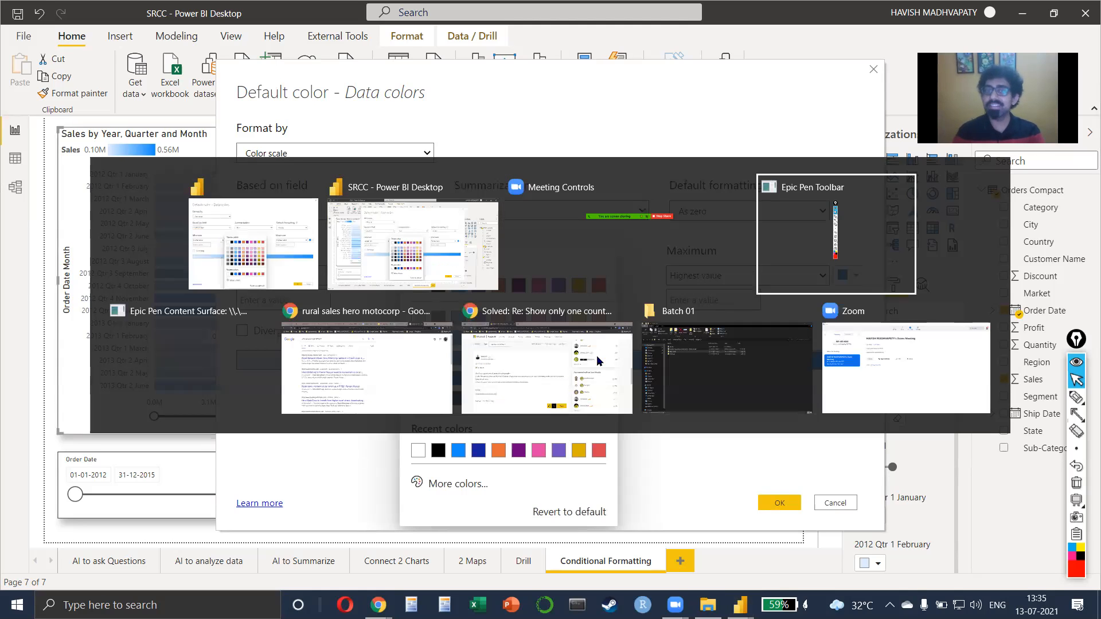
{"action": "key", "text": "ctrl+l"}
{"action": "type", "text": "acolor"}
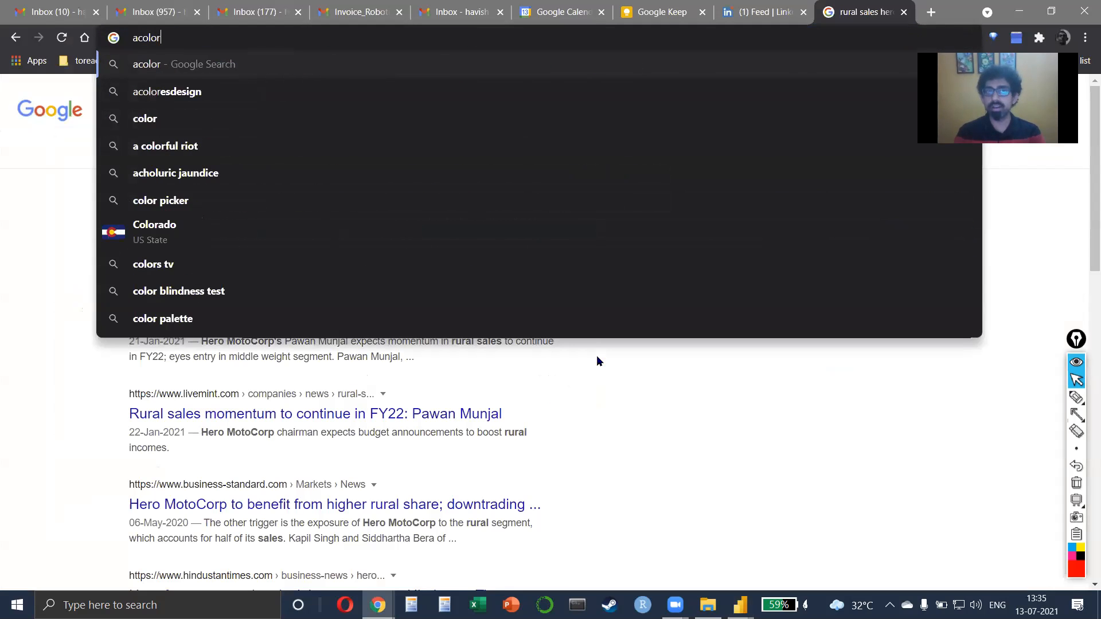
{"action": "key", "text": "ctrl+a"}
{"action": "type", "text": "colo"}
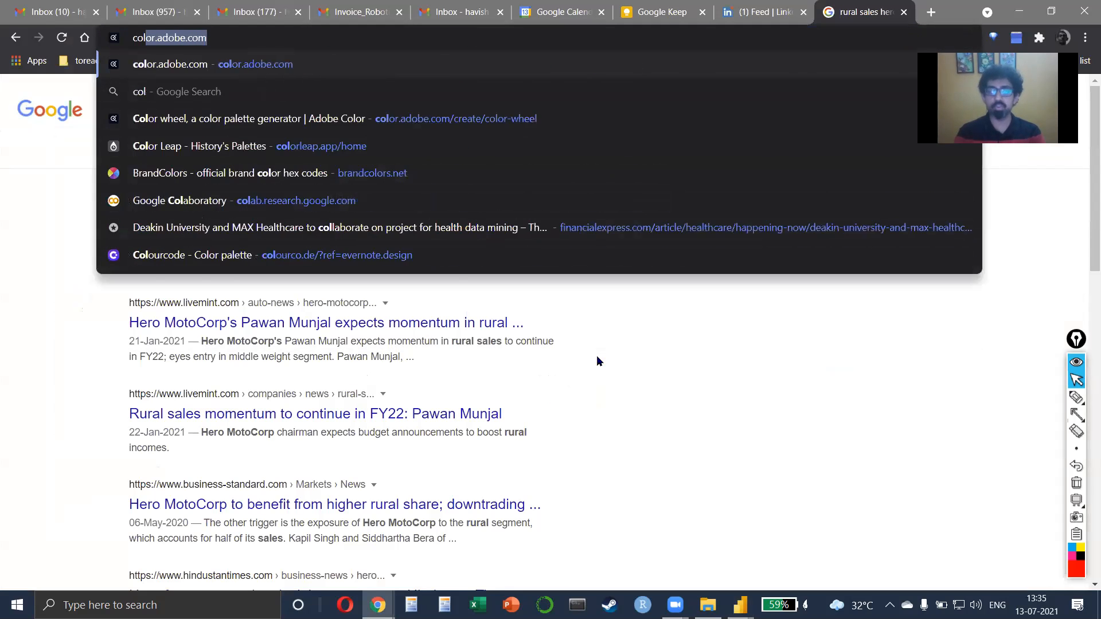
{"action": "key", "text": "Return"}
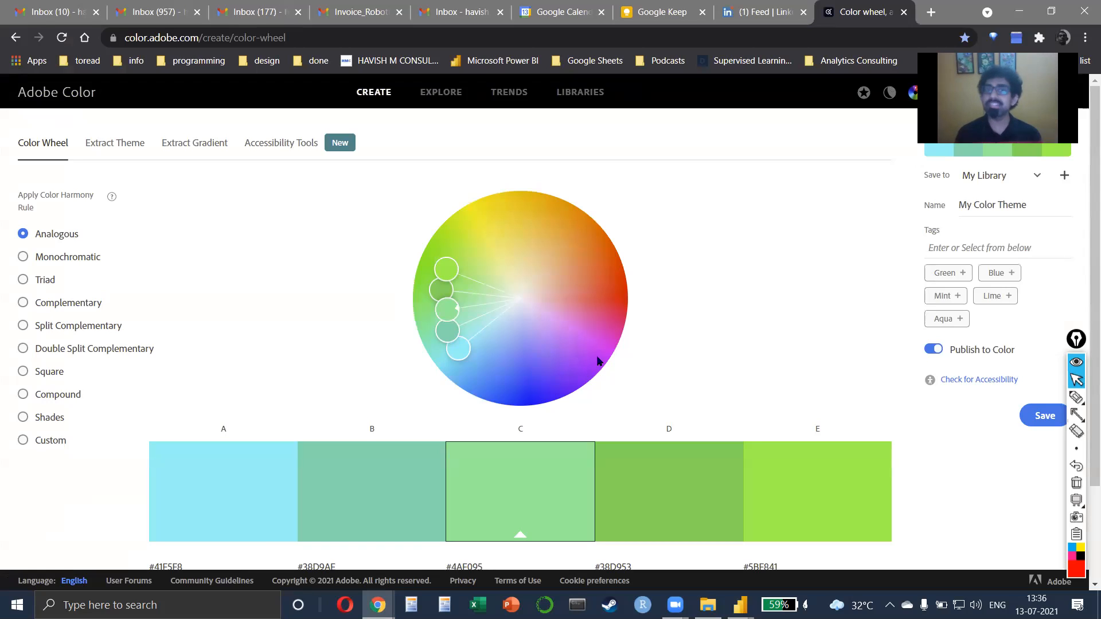
Apply the Complementary harmony rule and shift the wheel's colors to an orange-brown and blue palette, with color A at #A87744
{"action": "left_click", "coordinate": [23, 302]}
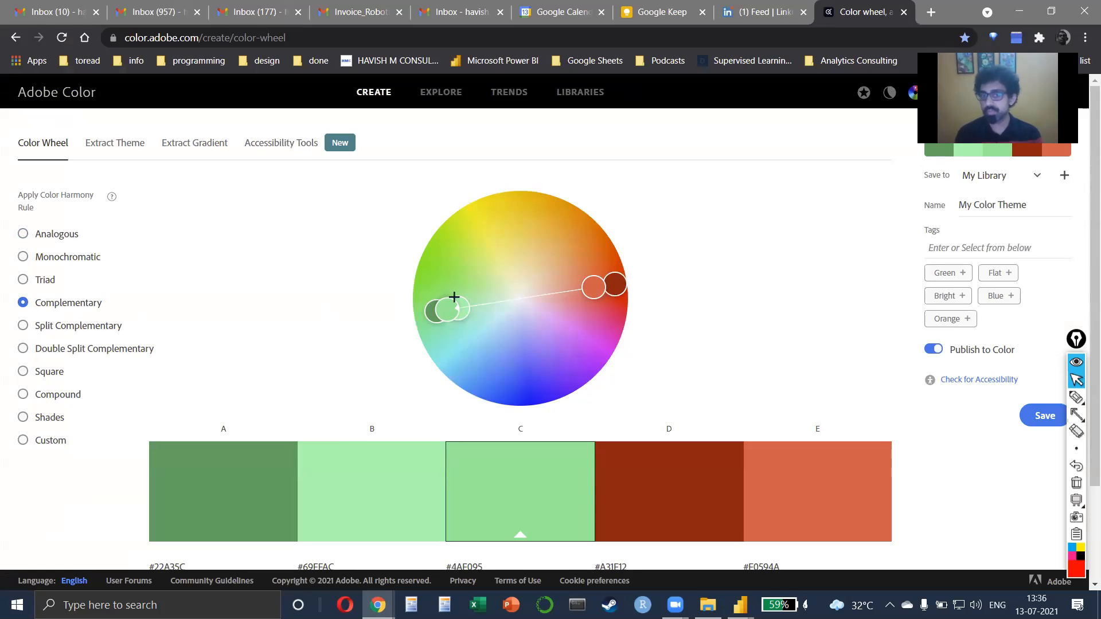
{"action": "left_click_drag", "start_coordinate": [449, 309], "coordinate": [560, 327]}
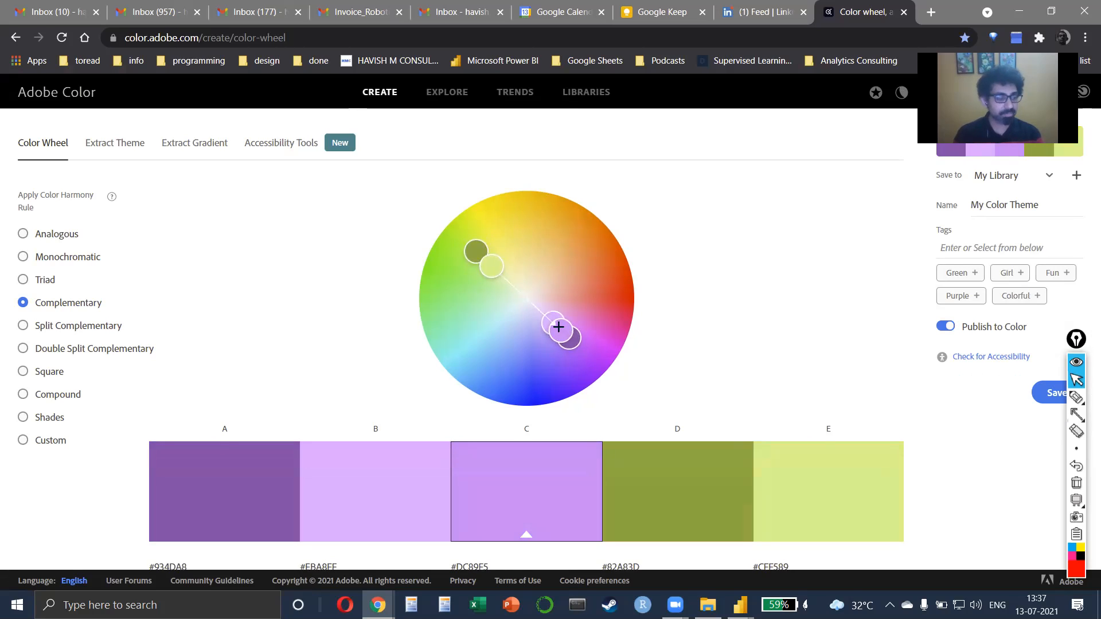
{"action": "left_click_drag", "start_coordinate": [559, 327], "coordinate": [559, 248]}
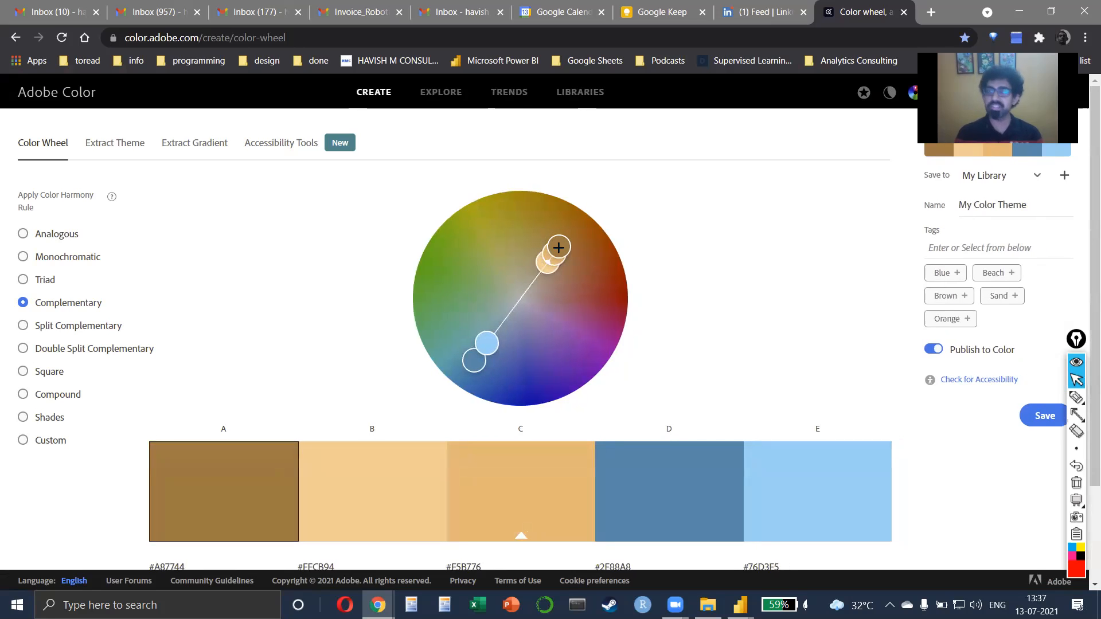
Select the hex code of color A in the palette
{"action": "scroll", "coordinate": [307, 341], "scroll_direction": "down", "scroll_amount": 2}
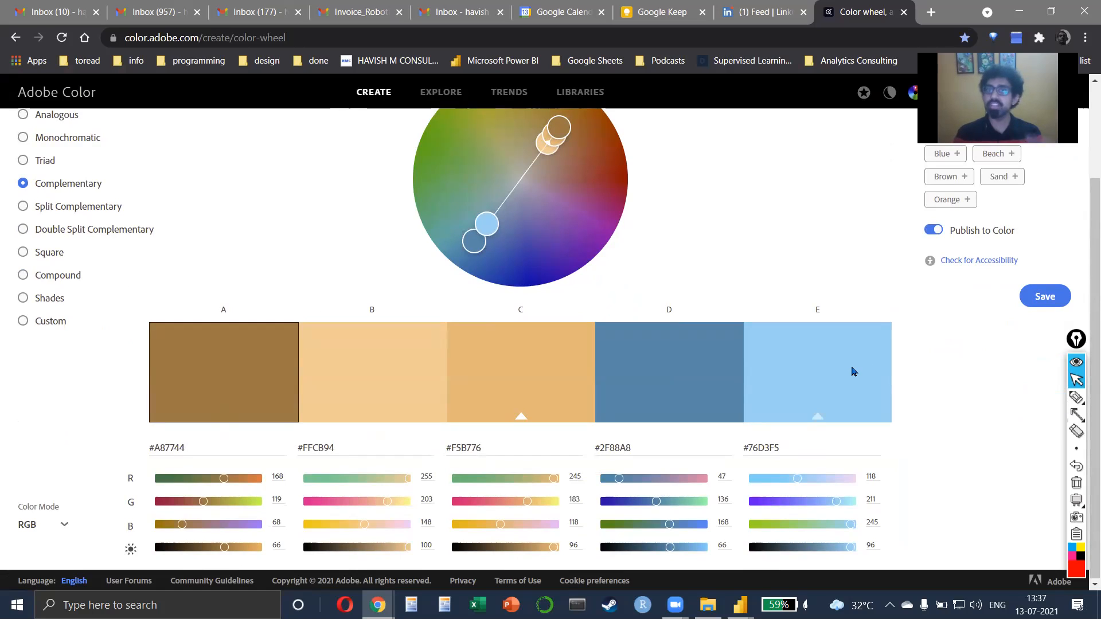
{"action": "double_click", "coordinate": [171, 450]}
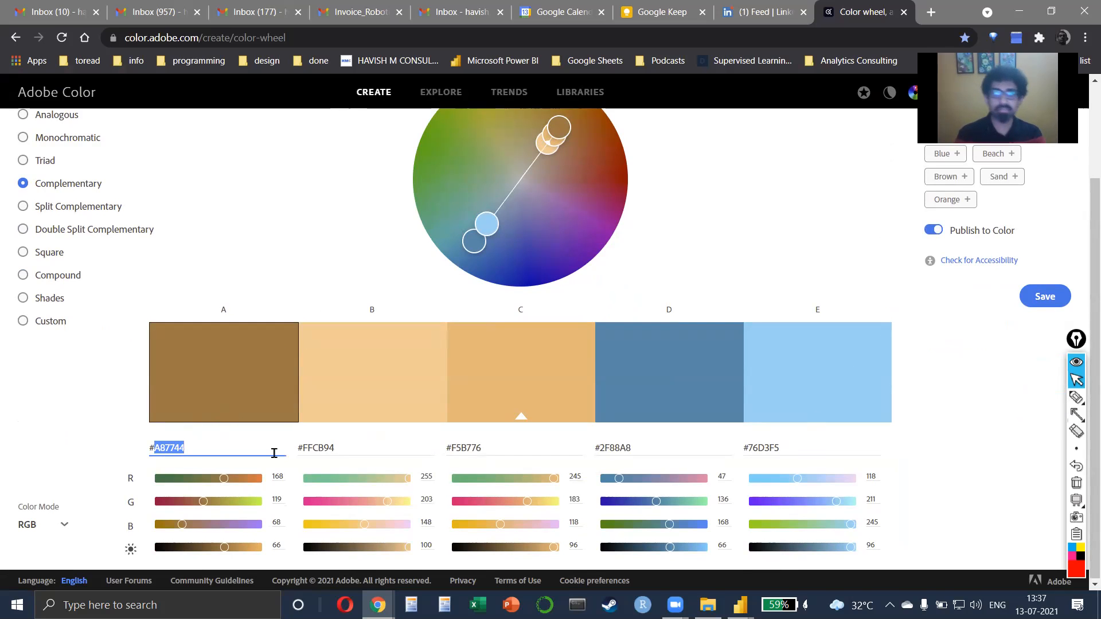
Set the minimum colour of the data colour scale in Power BI to #A87744, the hex code of Adobe Color swatch A
{"action": "scroll", "coordinate": [181, 475], "scroll_direction": "up", "scroll_amount": 5}
{"action": "scroll", "coordinate": [181, 474], "scroll_direction": "down", "scroll_amount": 5}
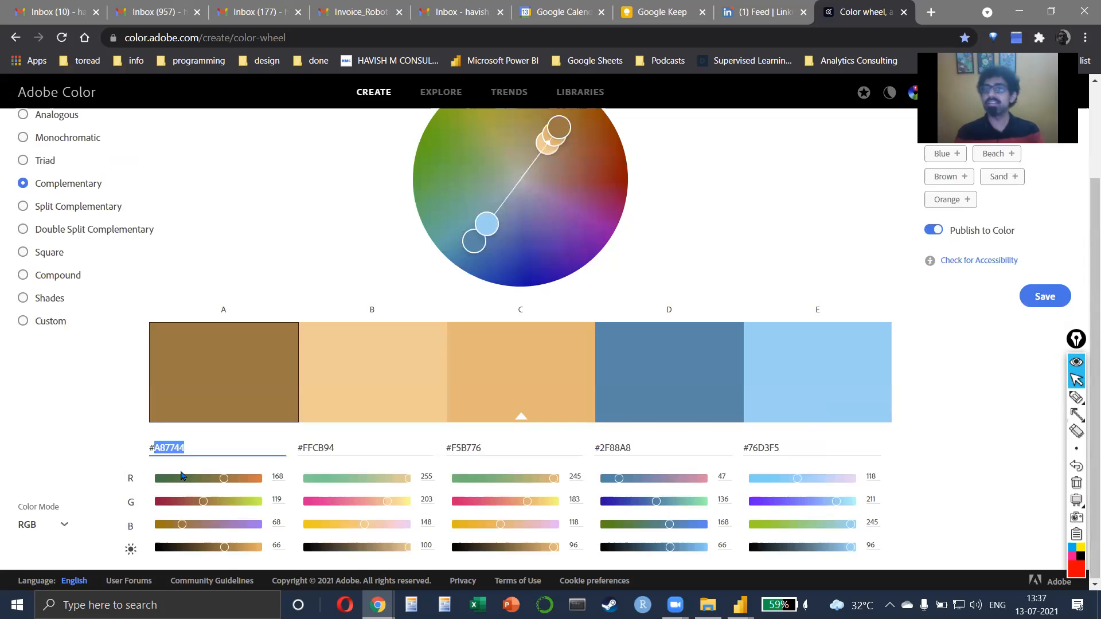
{"action": "key", "text": "alt+Tab"}
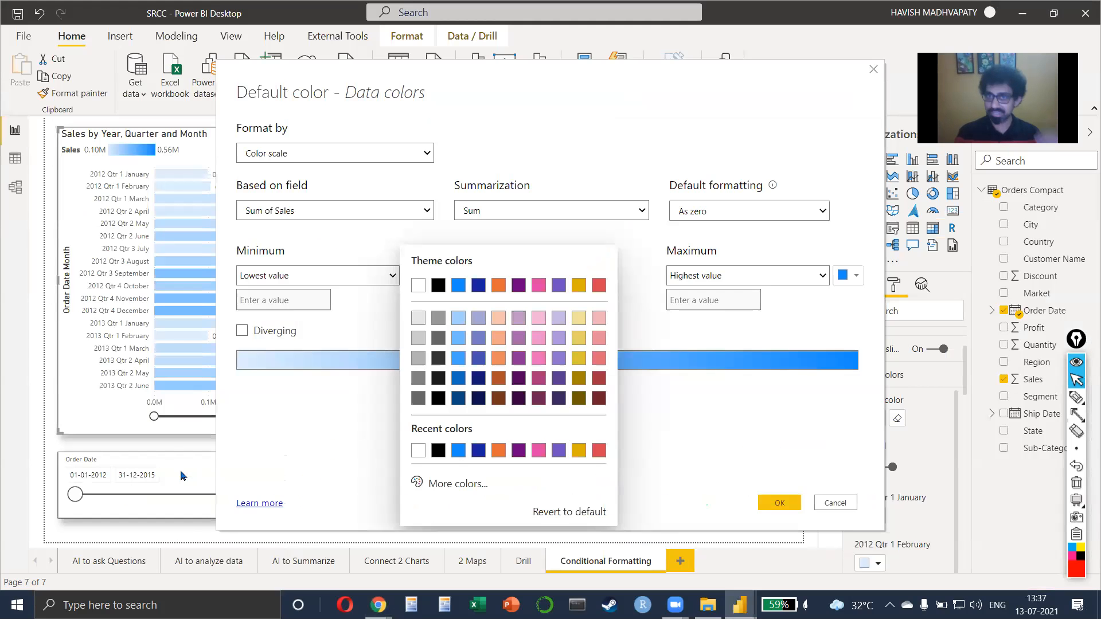
{"action": "left_click", "coordinate": [366, 396]}
{"action": "left_click", "coordinate": [422, 280]}
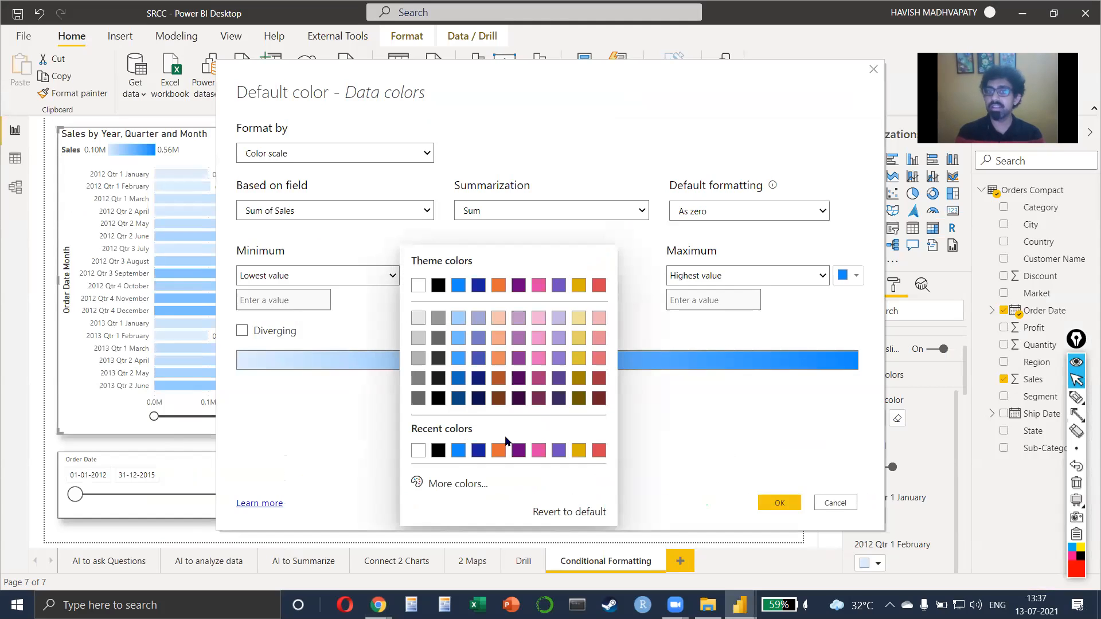
{"action": "left_click", "coordinate": [458, 483]}
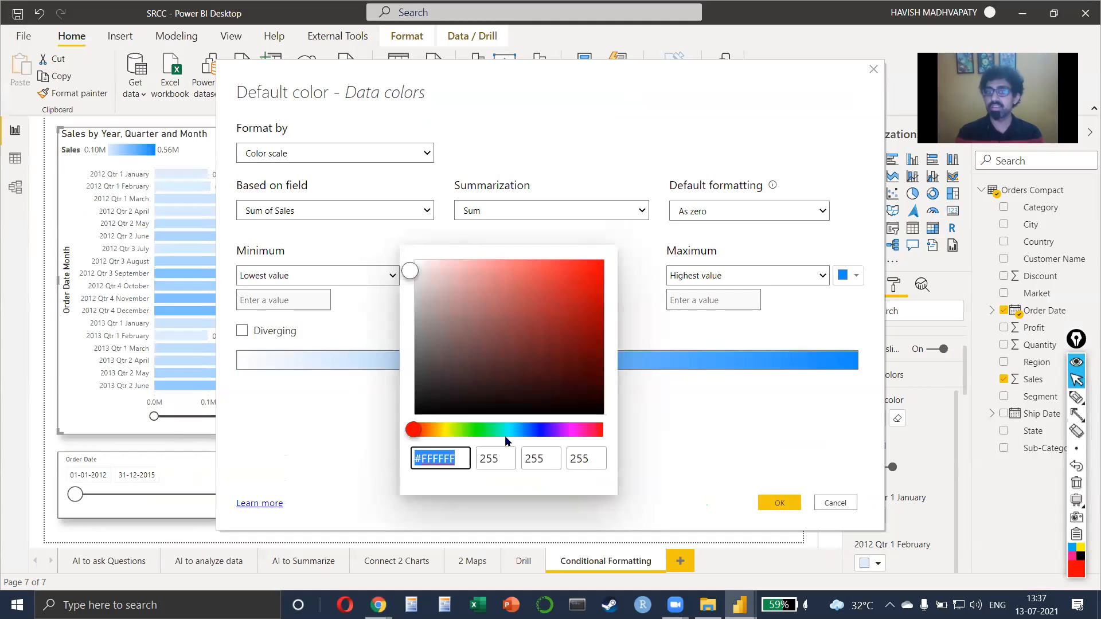
{"action": "type", "text": "#A87744"}
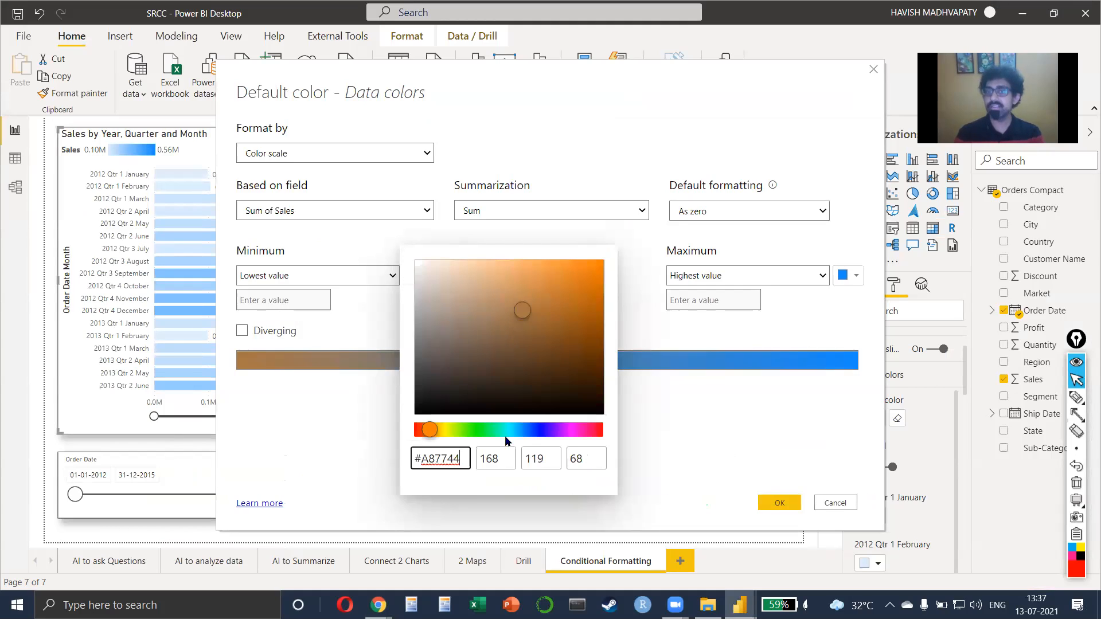
{"action": "left_click", "coordinate": [651, 429]}
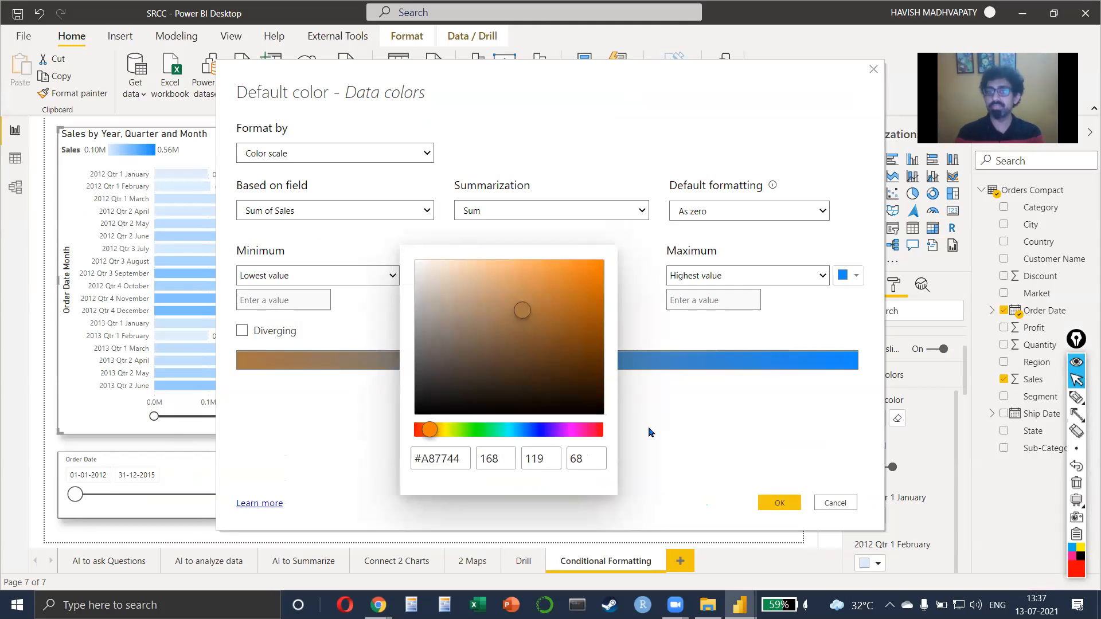
Copy swatch D's hex code from Adobe Color, set the Power BI colour scale's maximum colour to #2F88A8, and apply the formatting
{"action": "key", "text": "alt+Tab"}
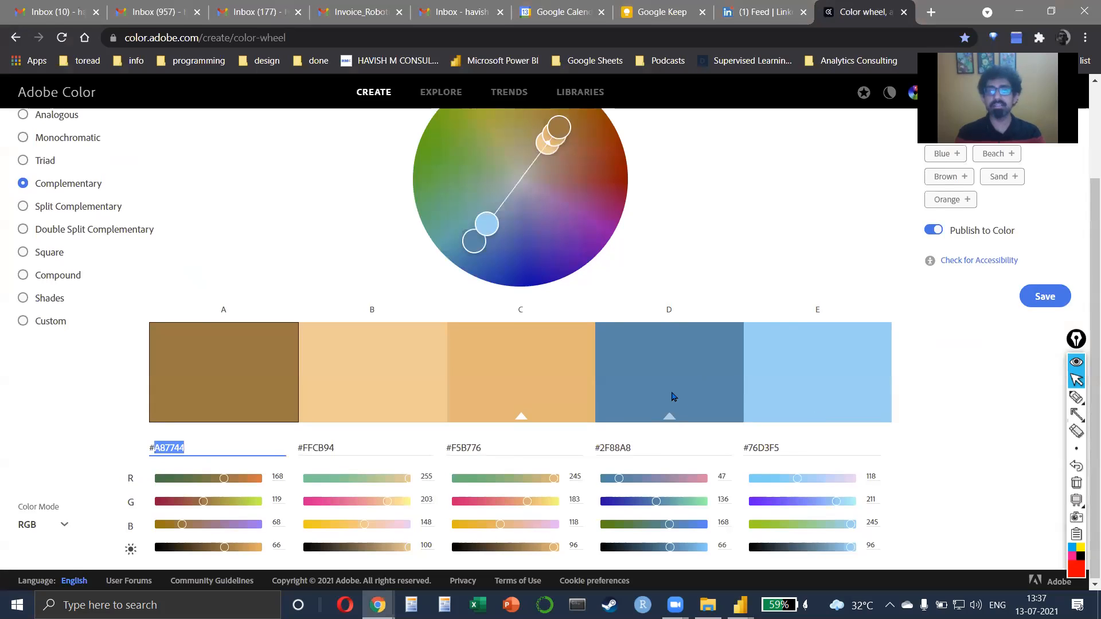
{"action": "left_click", "coordinate": [634, 441]}
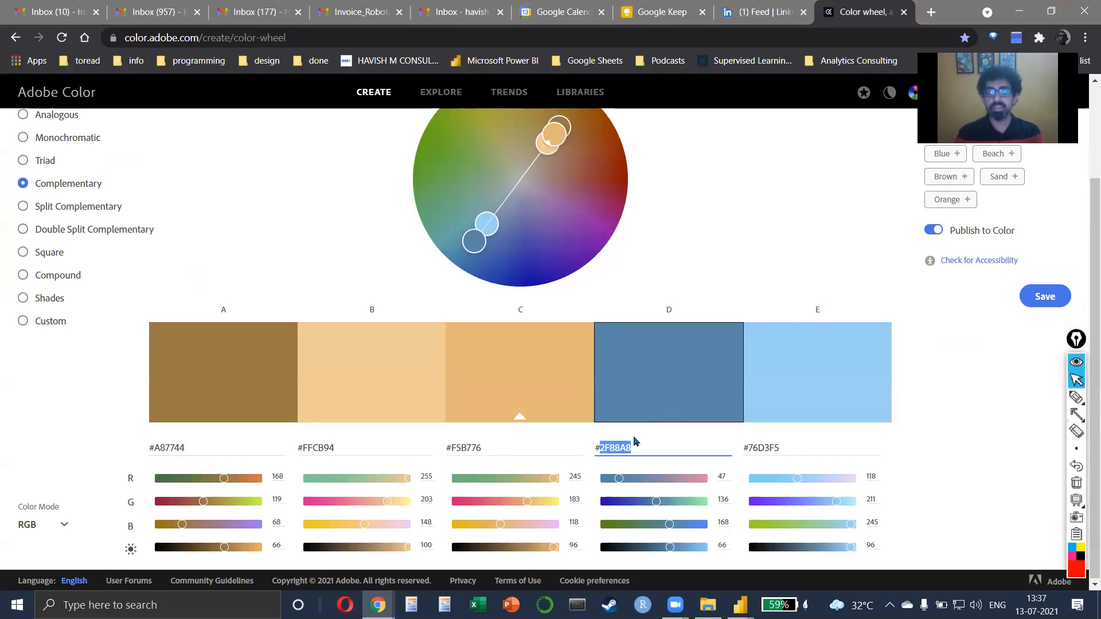
{"action": "key", "text": "alt+Tab"}
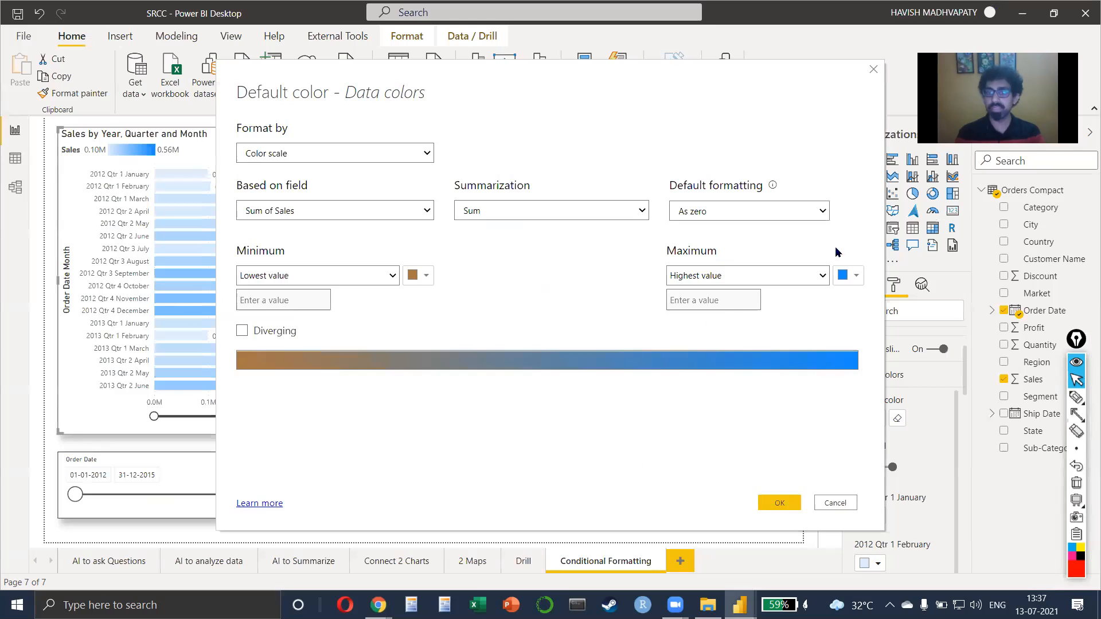
{"action": "left_click", "coordinate": [859, 277]}
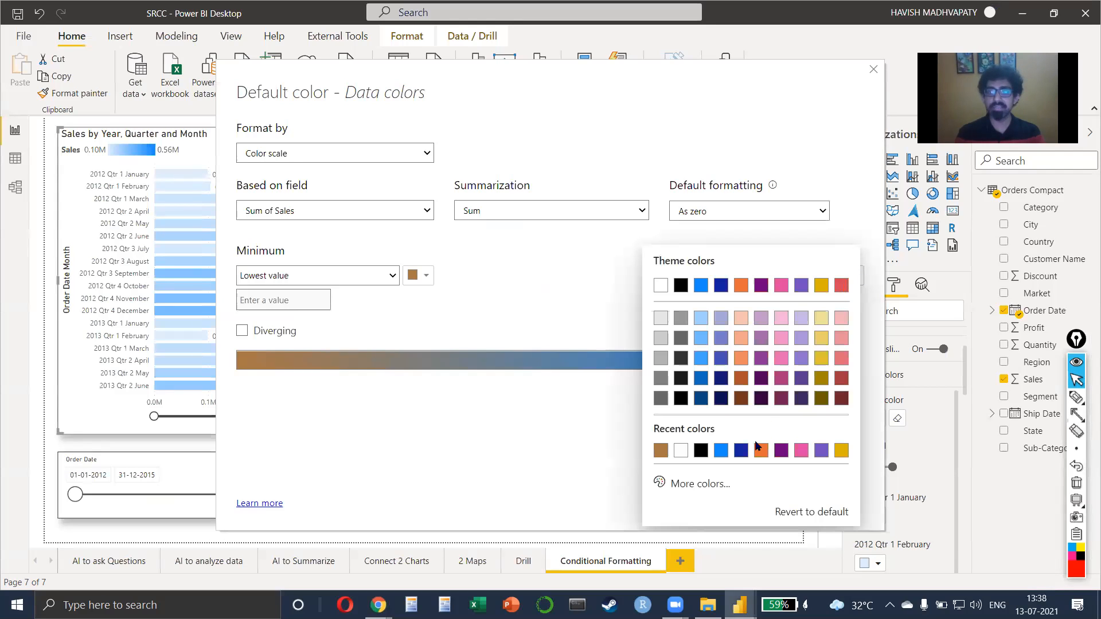
{"action": "left_click", "coordinate": [695, 483]}
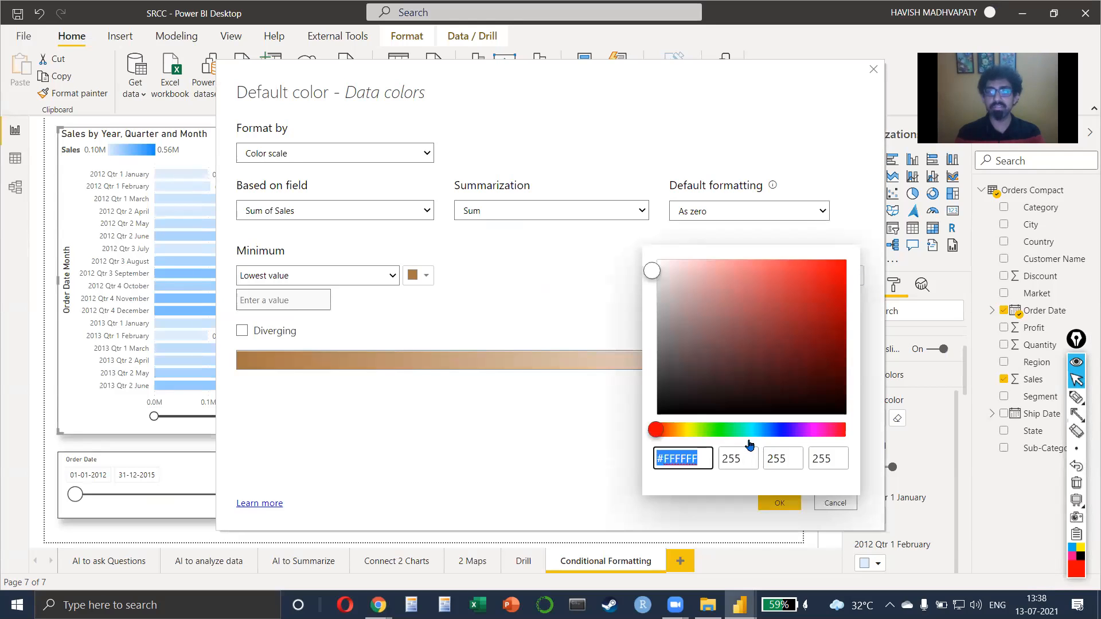
{"action": "type", "text": "#2F88A8"}
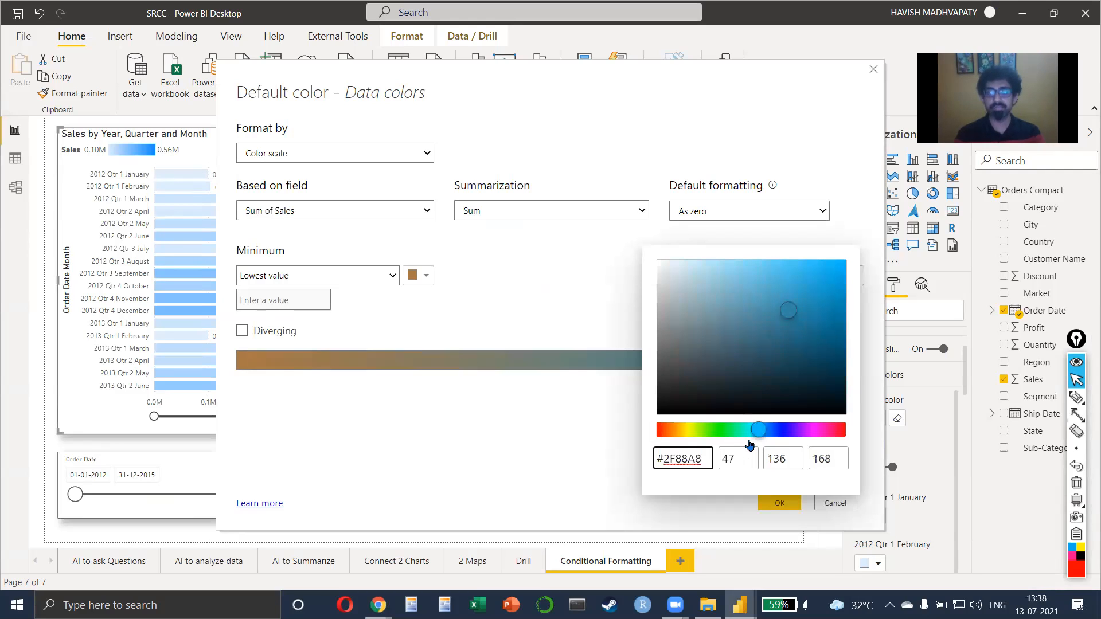
{"action": "left_click", "coordinate": [577, 437]}
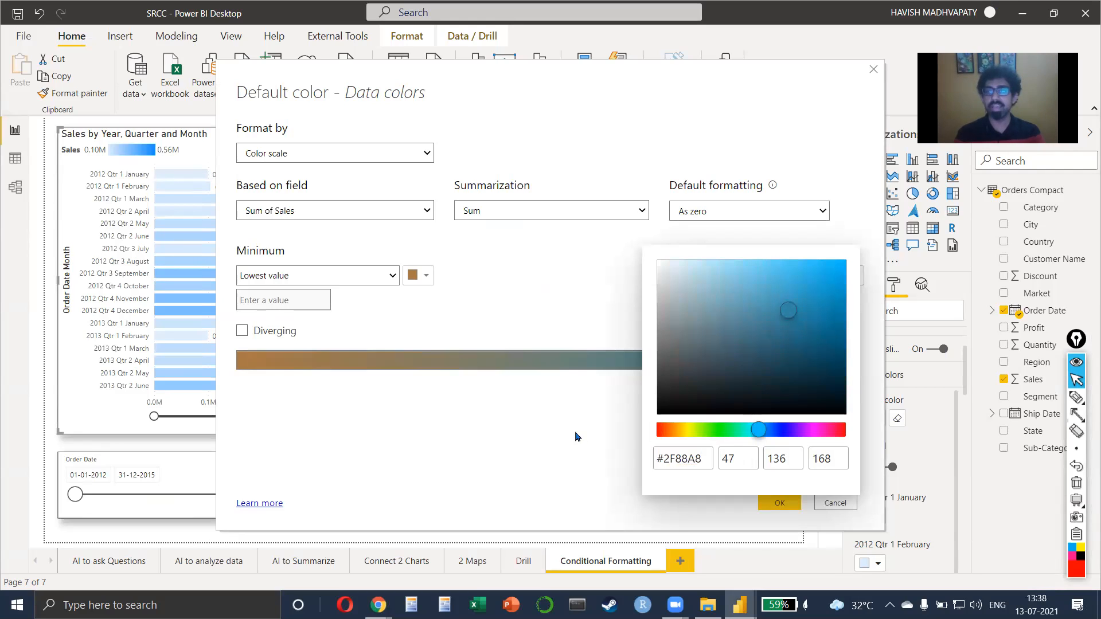
{"action": "left_click", "coordinate": [769, 509]}
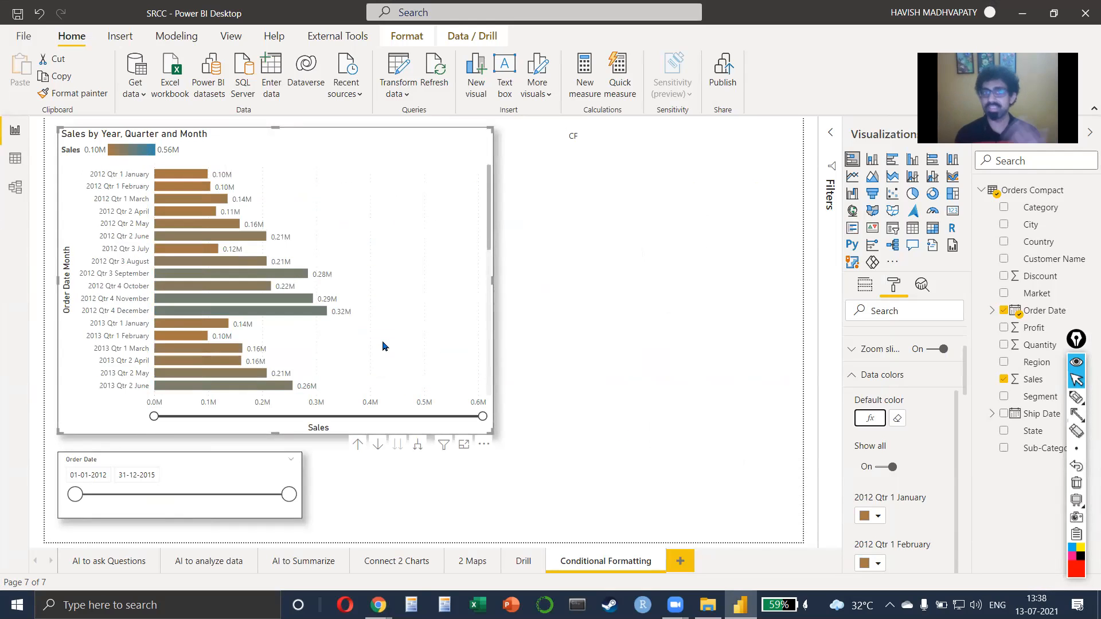
Copy swatch B's hex code from Adobe Color, set the Power BI colour scale's minimum colour to #FFCB94, and apply the formatting
{"action": "key", "text": "alt+Tab"}
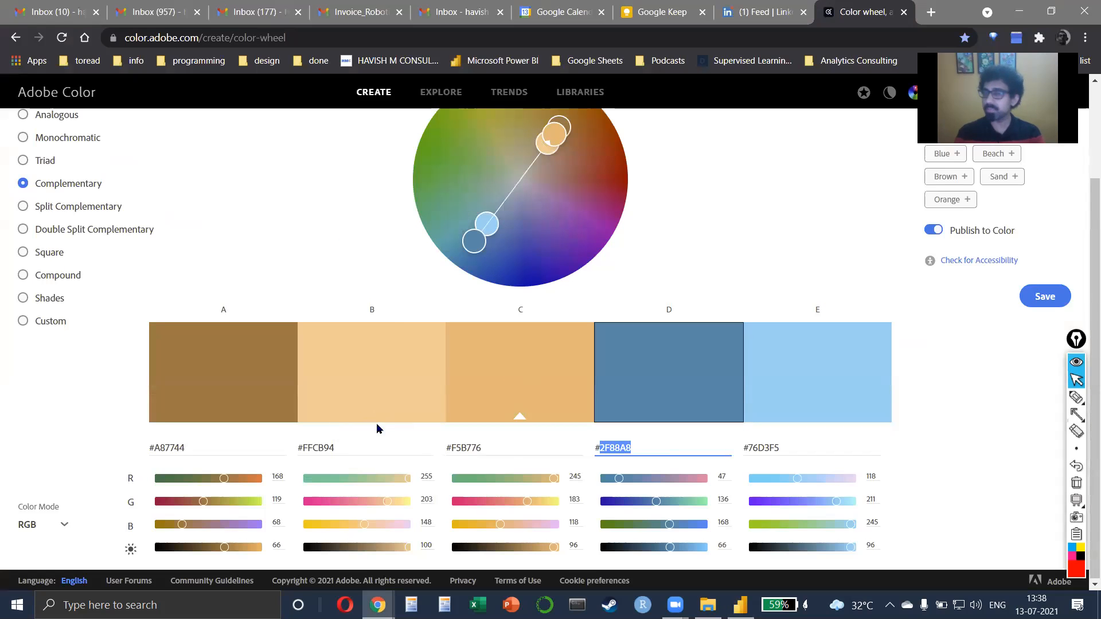
{"action": "left_click", "coordinate": [407, 436]}
{"action": "key", "text": "alt+Tab"}
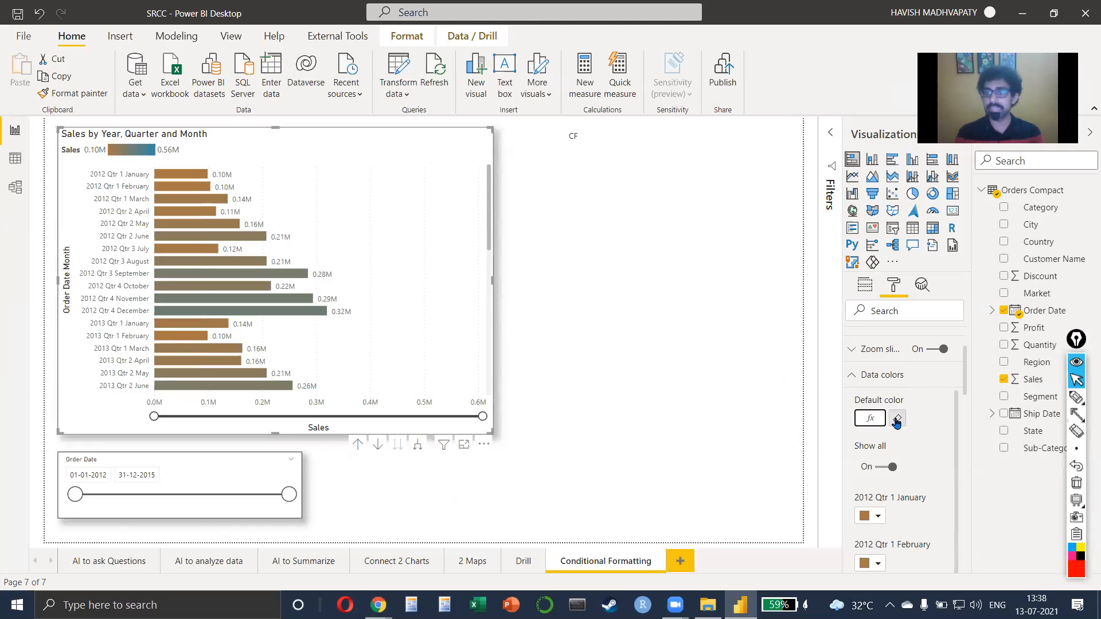
{"action": "left_click", "coordinate": [869, 418]}
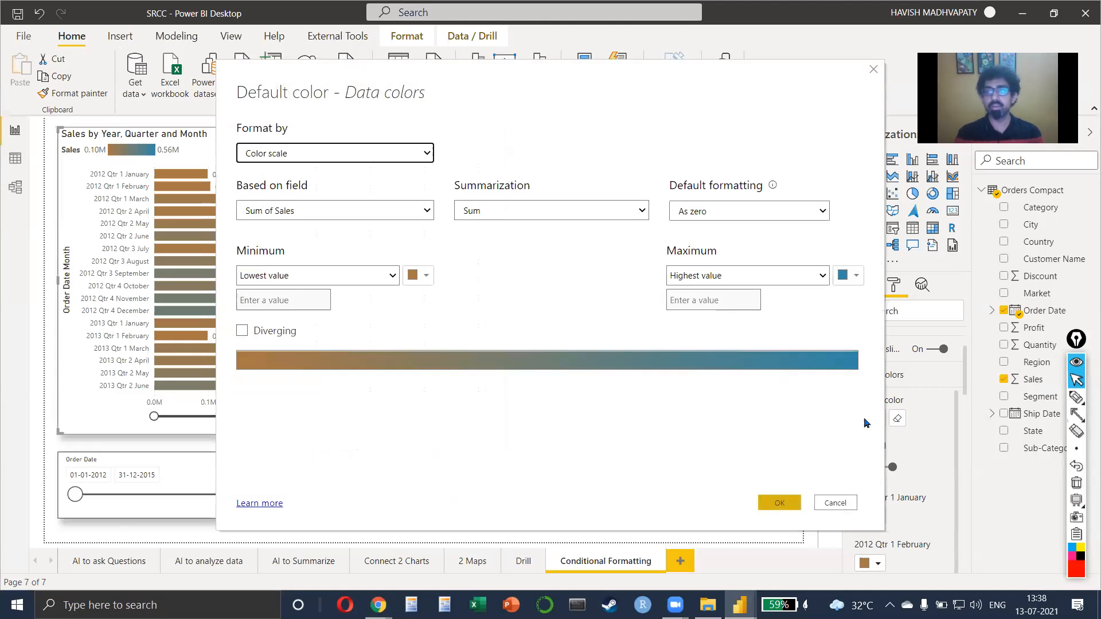
{"action": "left_click", "coordinate": [418, 275]}
{"action": "left_click", "coordinate": [439, 481]}
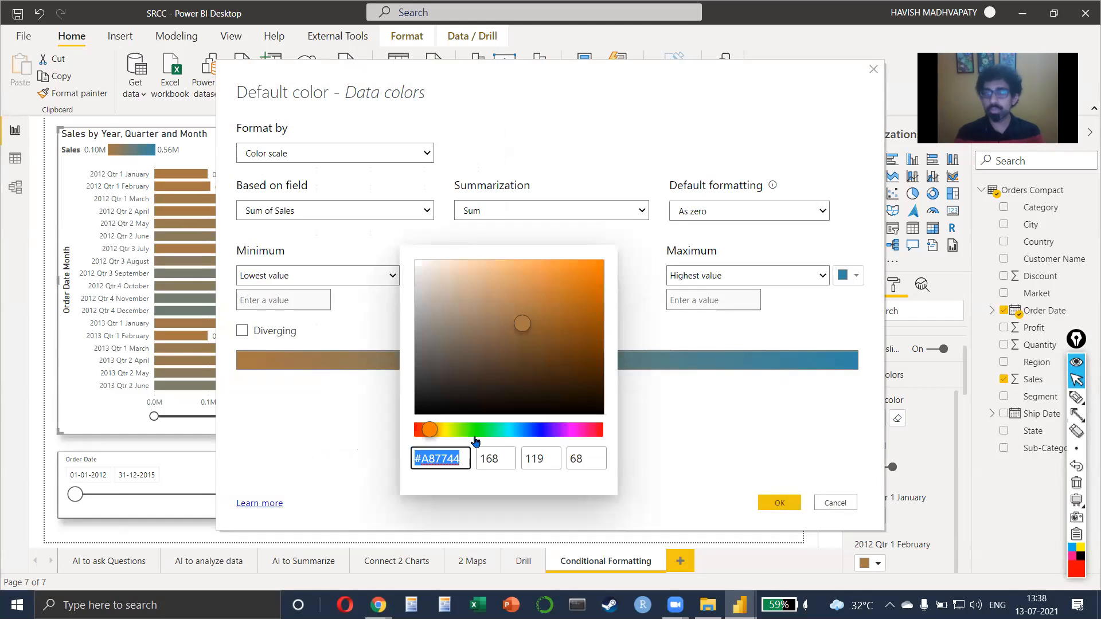
{"action": "type", "text": "#A87744"}
{"action": "key", "text": "ctrl+a"}
{"action": "type", "text": "#FFCB94"}
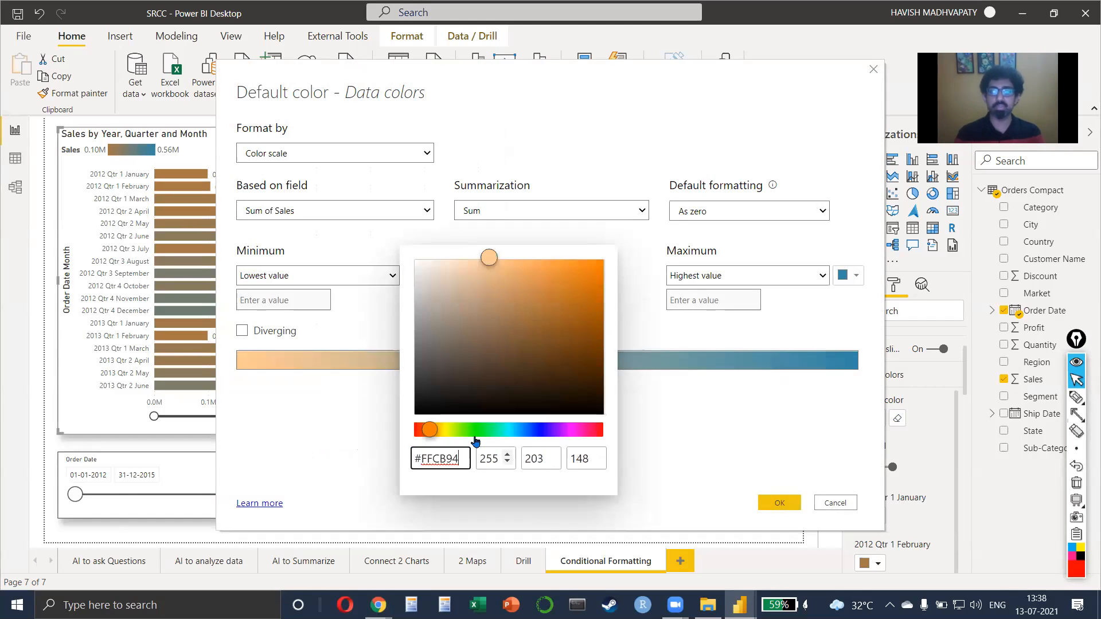
{"action": "left_click", "coordinate": [742, 393]}
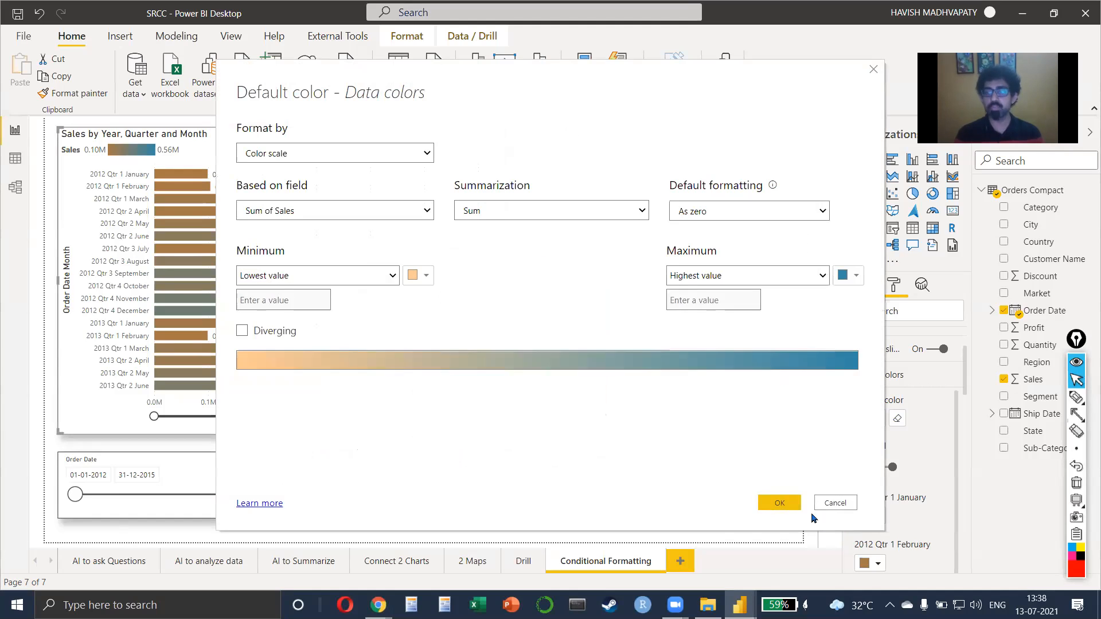
{"action": "left_click", "coordinate": [779, 502]}
Examine the bar colours for all months of the Sales by Year, Quarter and Month chart, comparing them with the Adobe Color palette
{"action": "scroll", "coordinate": [450, 329], "scroll_direction": "down", "scroll_amount": 10}
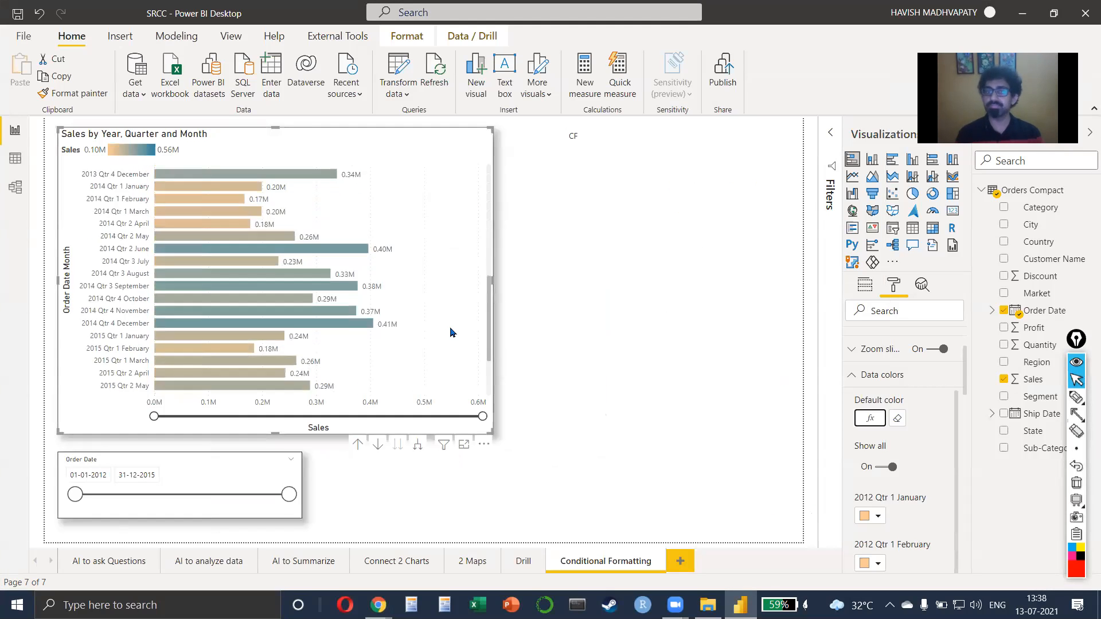
{"action": "scroll", "coordinate": [450, 331], "scroll_direction": "up", "scroll_amount": 10}
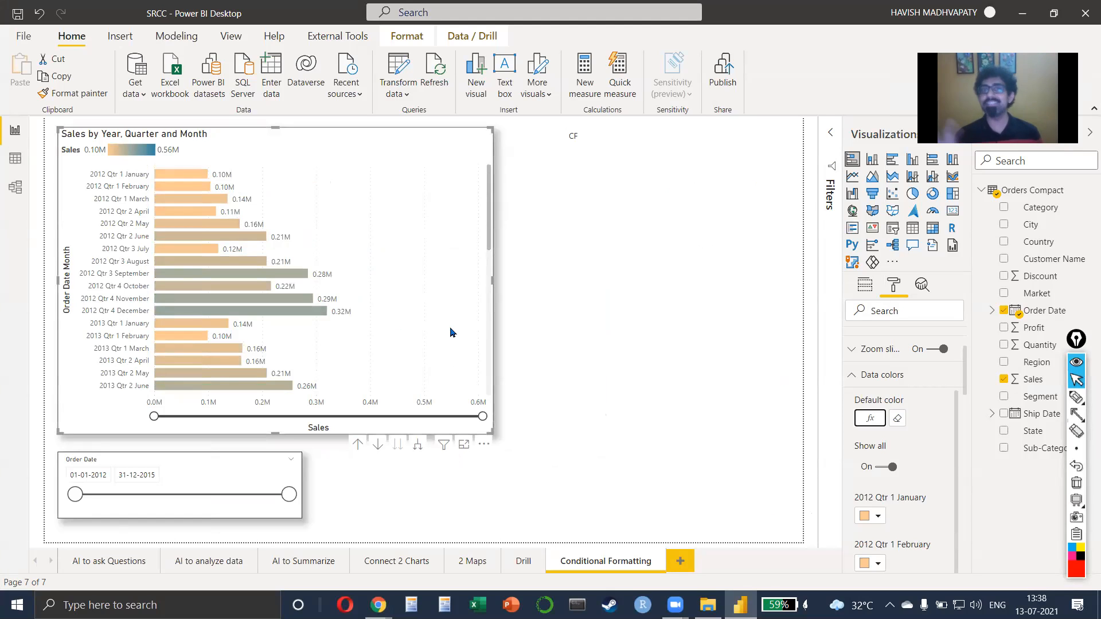
{"action": "scroll", "coordinate": [450, 331], "scroll_direction": "down", "scroll_amount": 10}
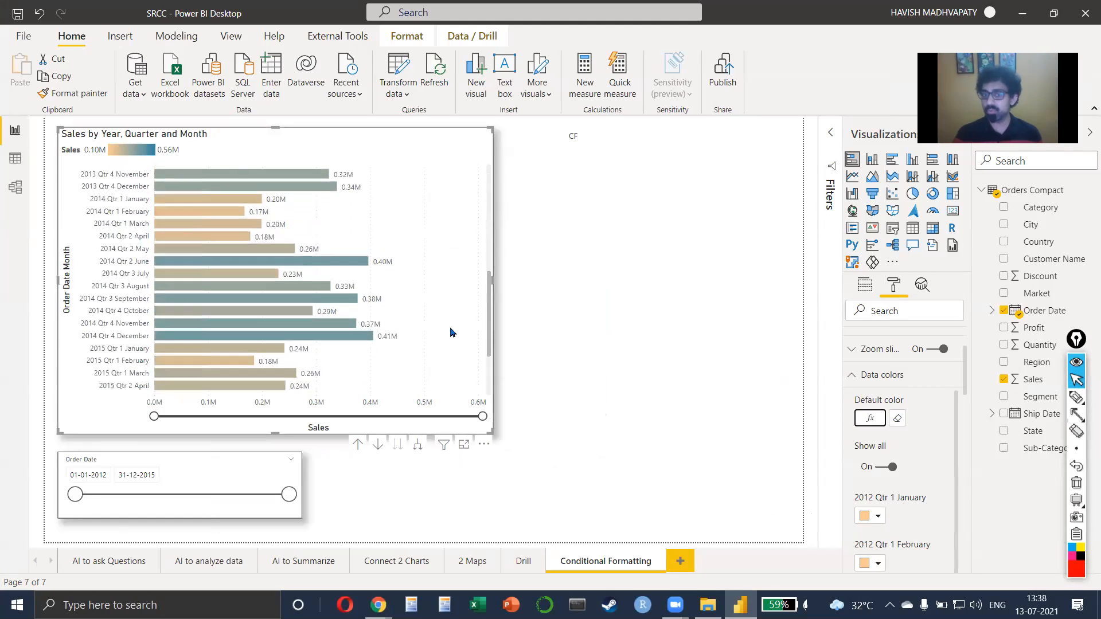
{"action": "scroll", "coordinate": [450, 332], "scroll_direction": "up", "scroll_amount": 10}
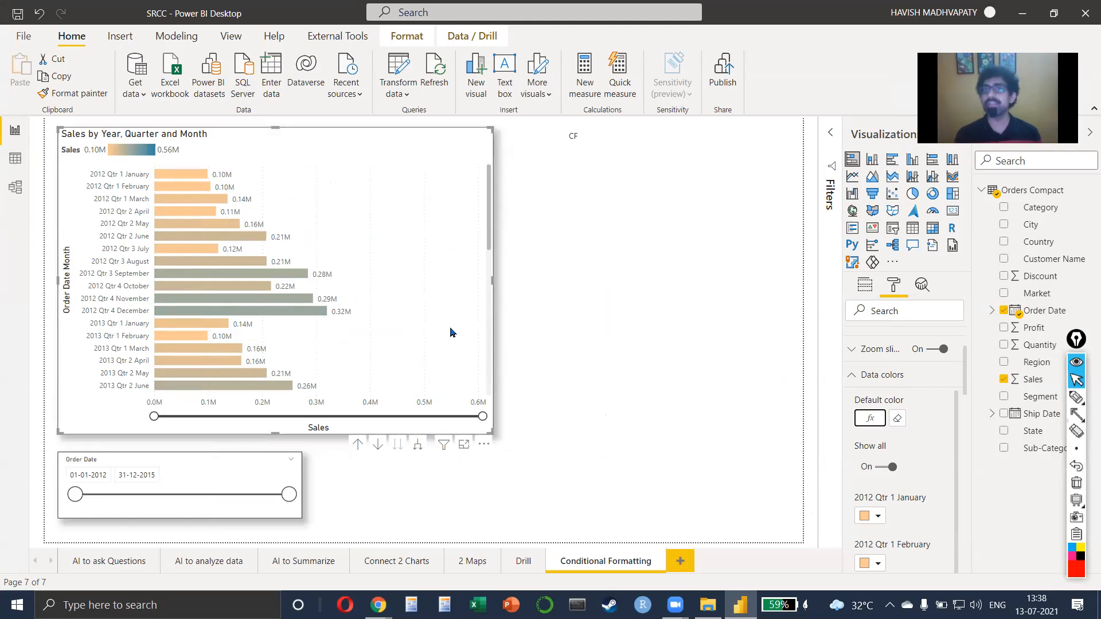
{"action": "key", "text": "alt+Tab"}
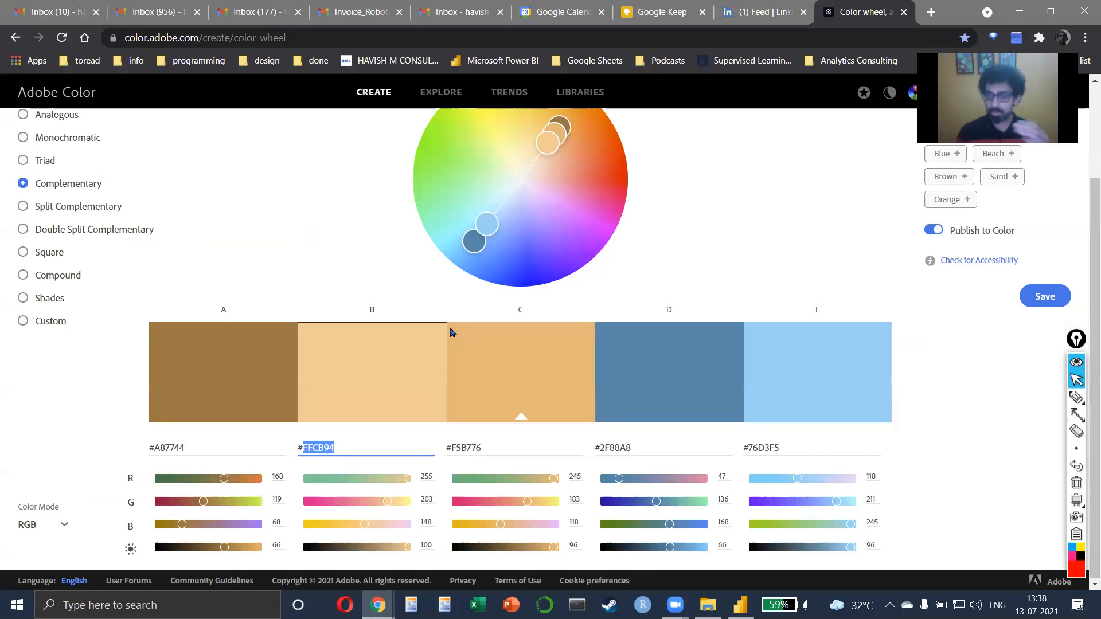
{"action": "scroll", "coordinate": [450, 328], "scroll_direction": "down", "scroll_amount": 1}
{"action": "scroll", "coordinate": [450, 328], "scroll_direction": "up", "scroll_amount": 3}
{"action": "scroll", "coordinate": [450, 328], "scroll_direction": "down", "scroll_amount": 3}
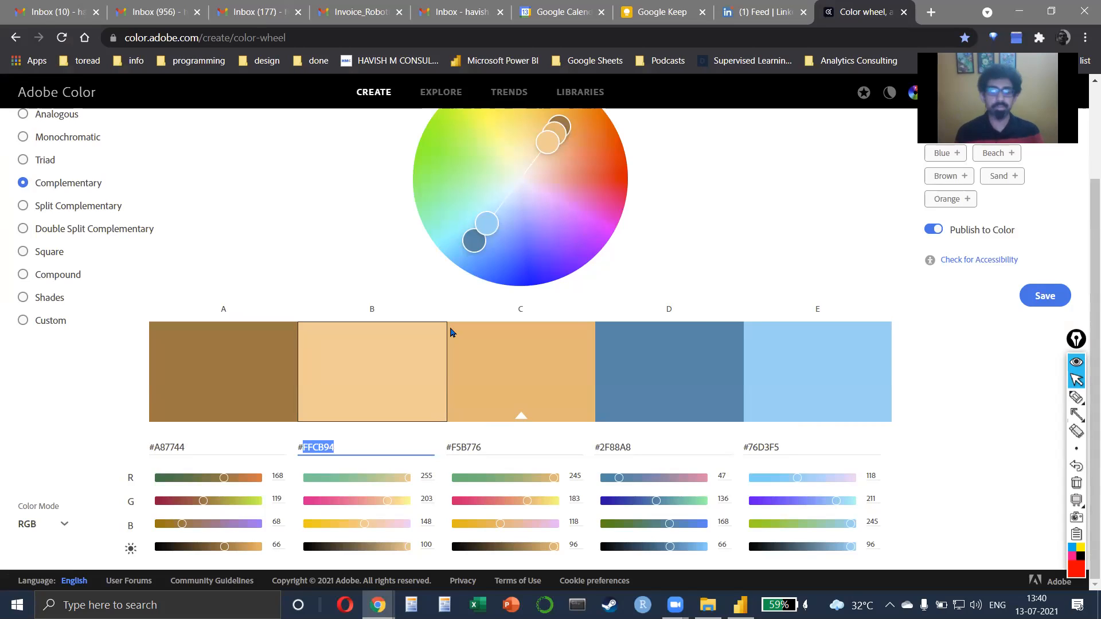
{"action": "key", "text": "alt+Tab"}
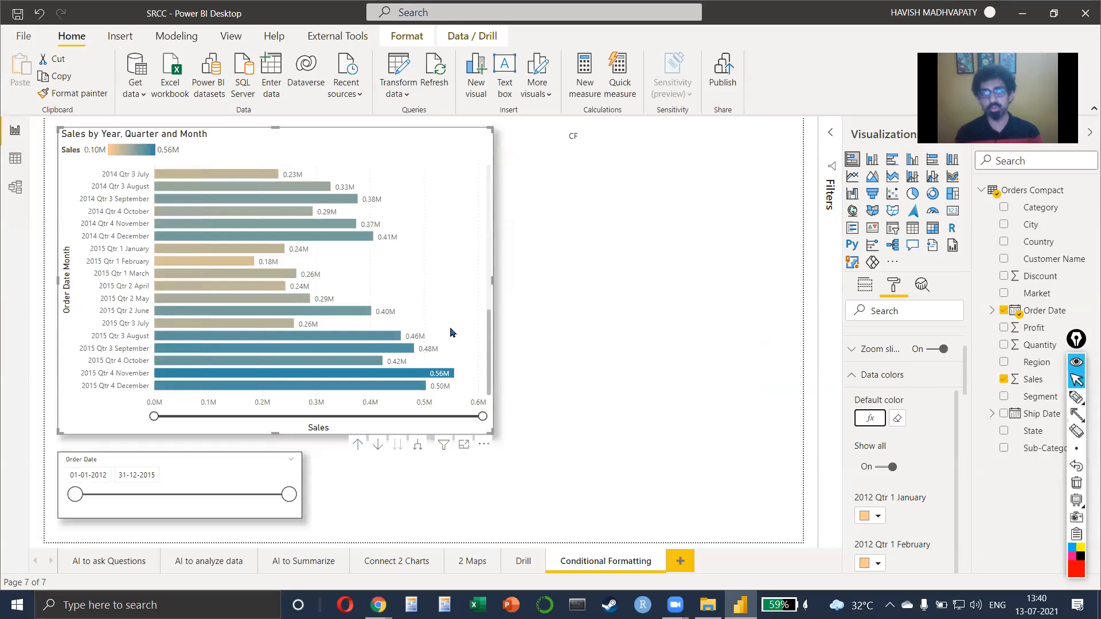
{"action": "scroll", "coordinate": [451, 331], "scroll_direction": "up", "scroll_amount": 10}
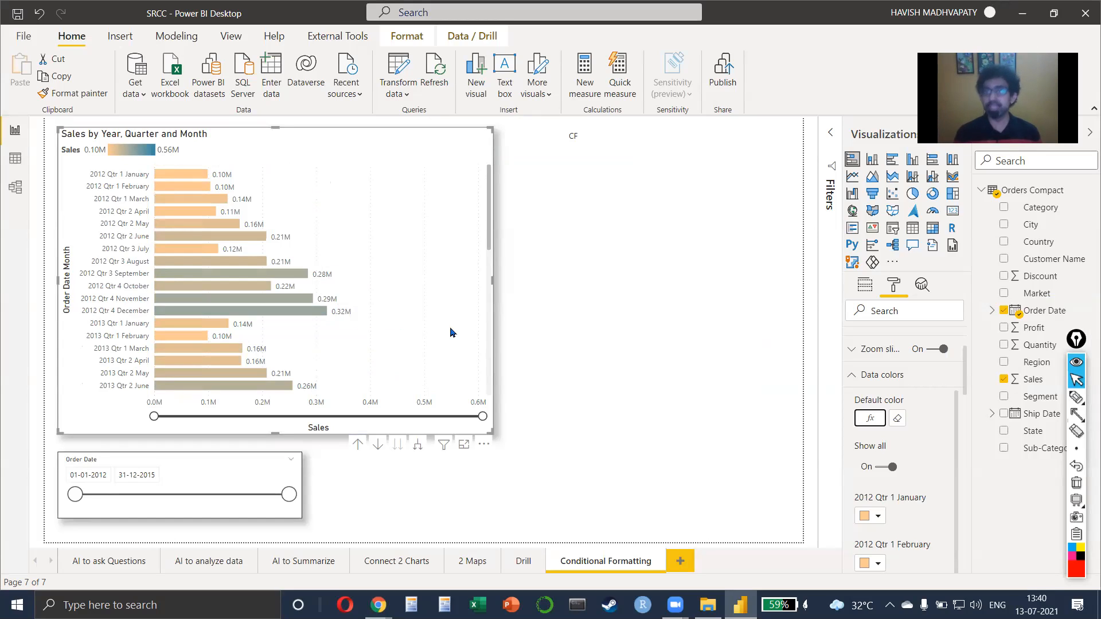
{"action": "scroll", "coordinate": [451, 330], "scroll_direction": "down", "scroll_amount": 10}
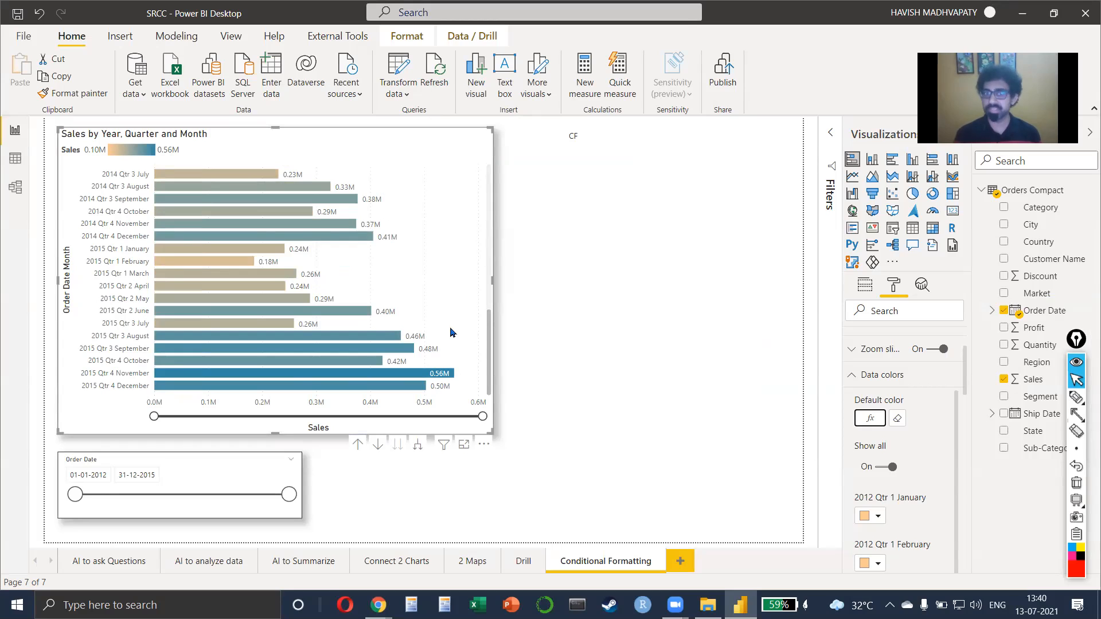
{"action": "scroll", "coordinate": [450, 328], "scroll_direction": "up", "scroll_amount": 6}
{"action": "scroll", "coordinate": [449, 328], "scroll_direction": "down", "scroll_amount": 6}
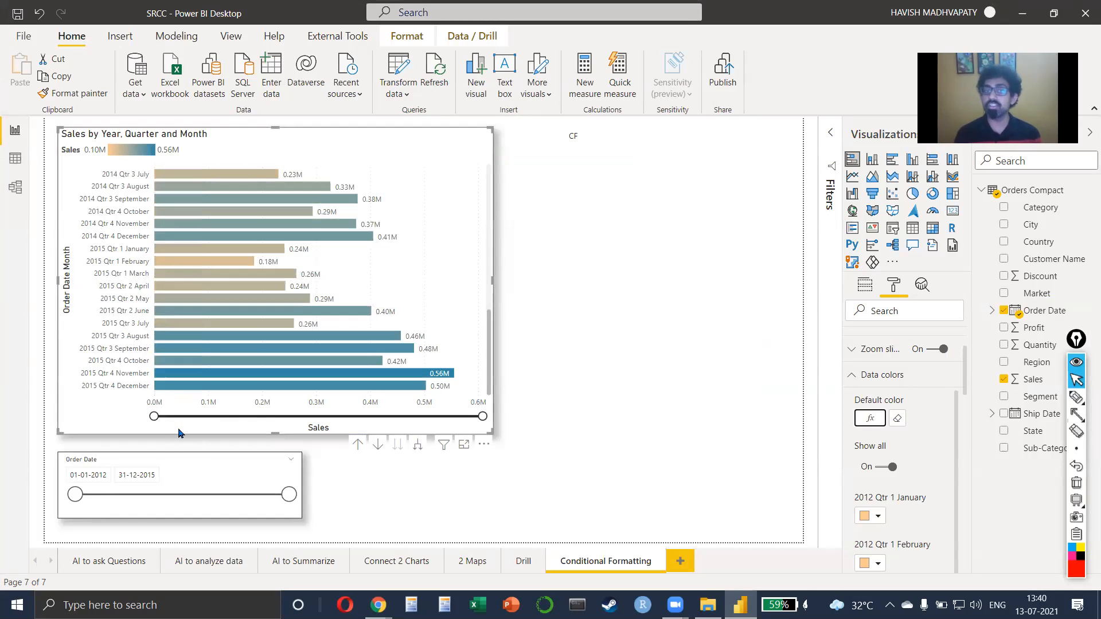
Raise the lower limit of the chart's Sales axis with its zoom slider, and restore the full range
{"action": "left_click_drag", "start_coordinate": [155, 416], "coordinate": [228, 418]}
{"action": "scroll", "coordinate": [348, 338], "scroll_direction": "down", "scroll_amount": 10}
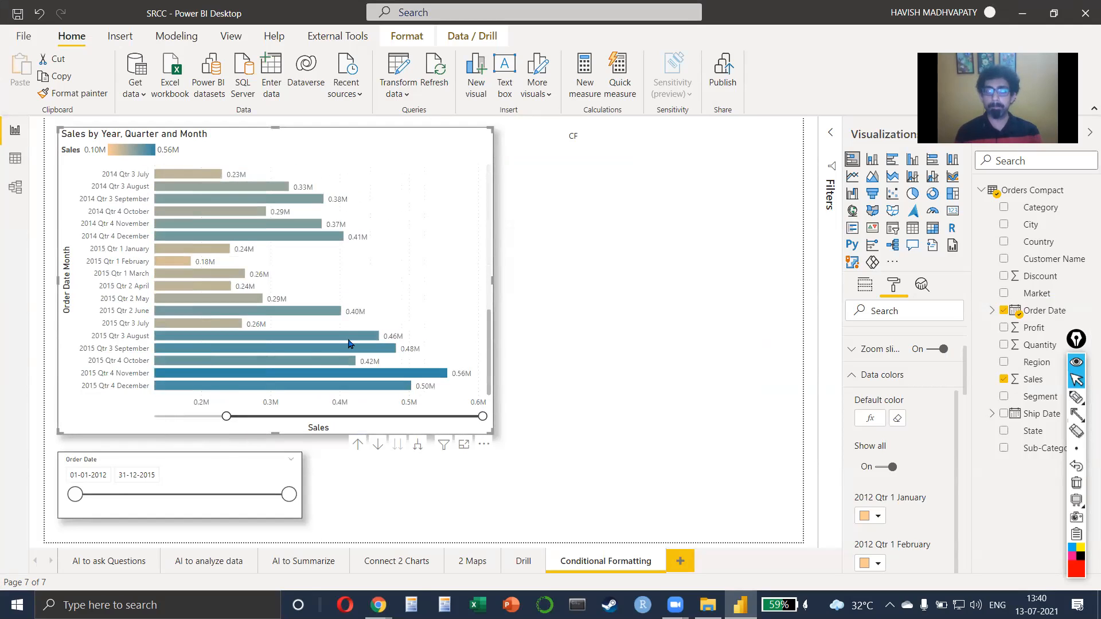
{"action": "left_click_drag", "start_coordinate": [226, 416], "coordinate": [153, 417]}
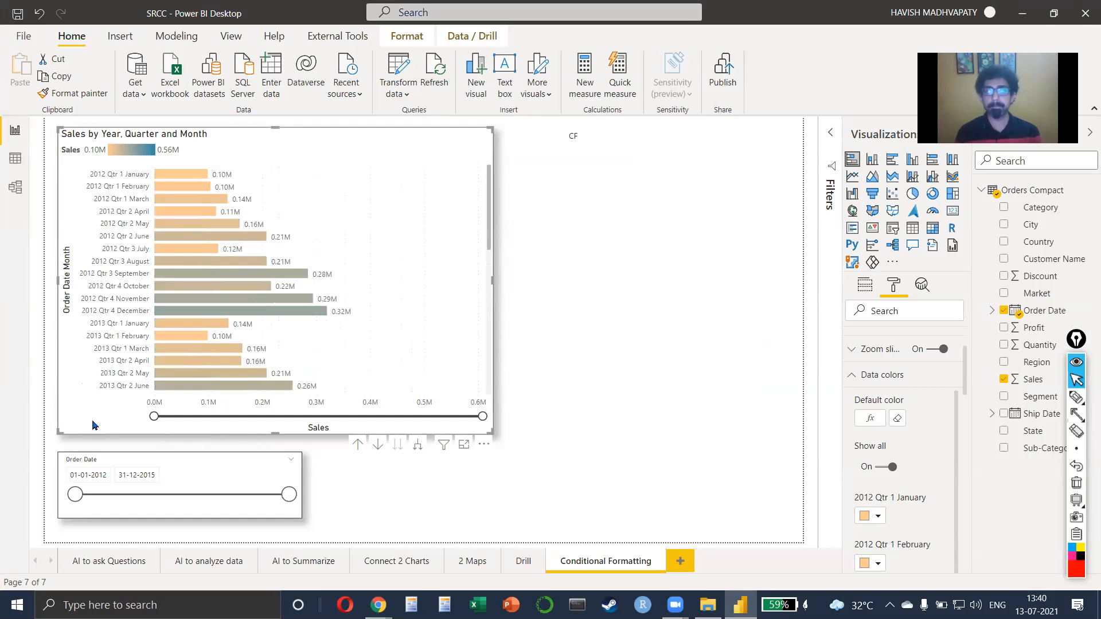
Filter the Order Date slicer to start at 04-08-2015, and reset its start date to 01-01-2012
{"action": "left_click_drag", "start_coordinate": [74, 494], "coordinate": [265, 503]}
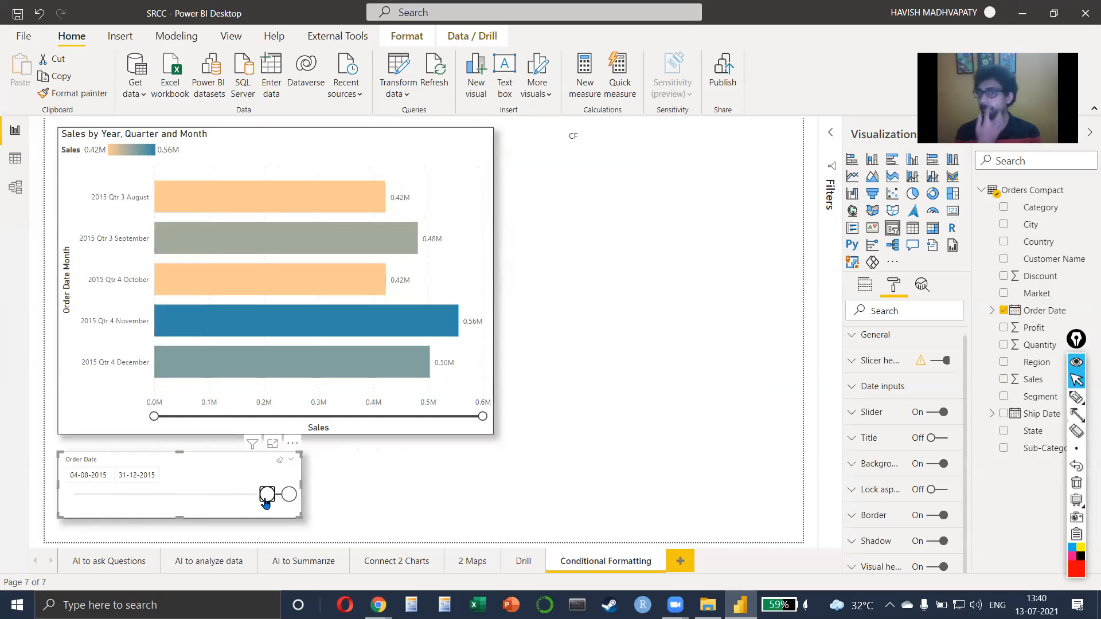
{"action": "left_click_drag", "start_coordinate": [267, 497], "coordinate": [74, 495]}
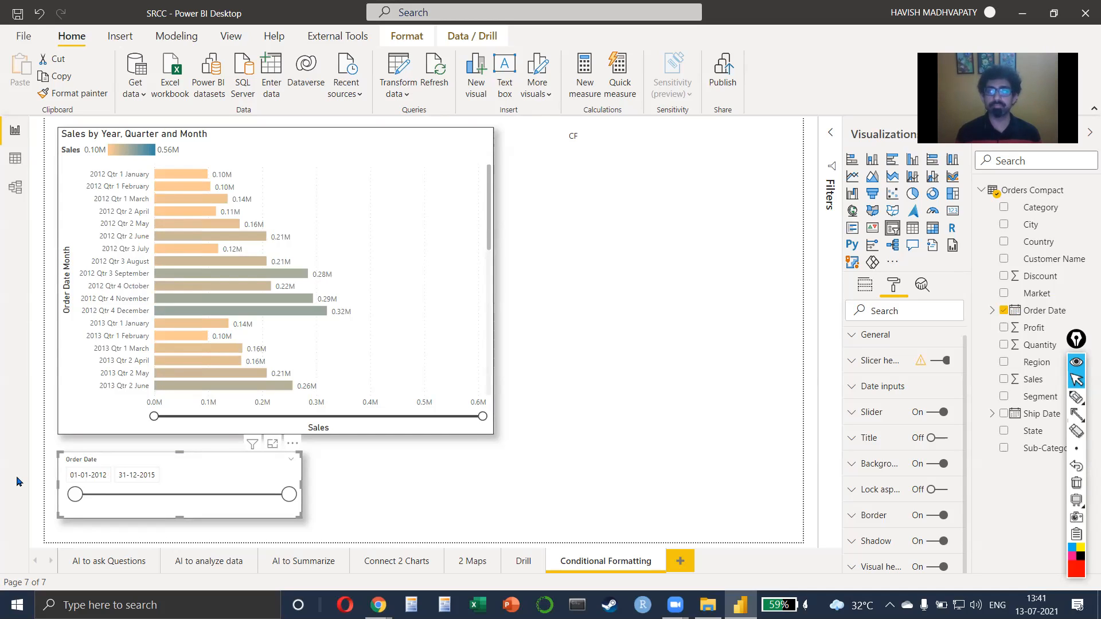
Add a constant line to the Sales by Year, Quarter and Month chart, and remove it again
{"action": "left_click", "coordinate": [367, 258]}
{"action": "left_click", "coordinate": [921, 287]}
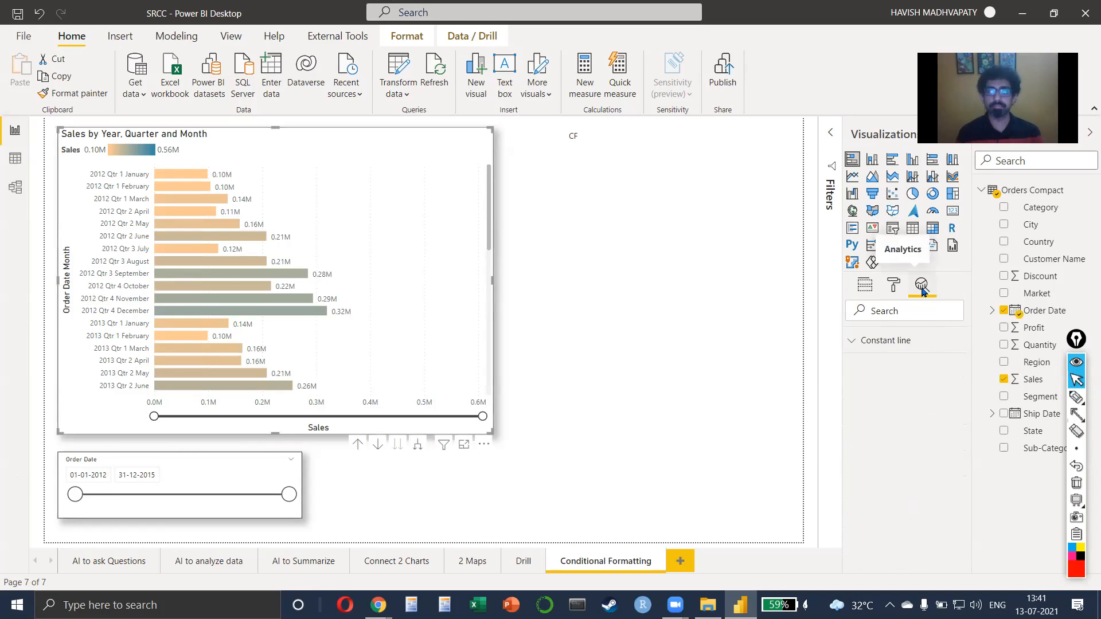
{"action": "left_click", "coordinate": [886, 342]}
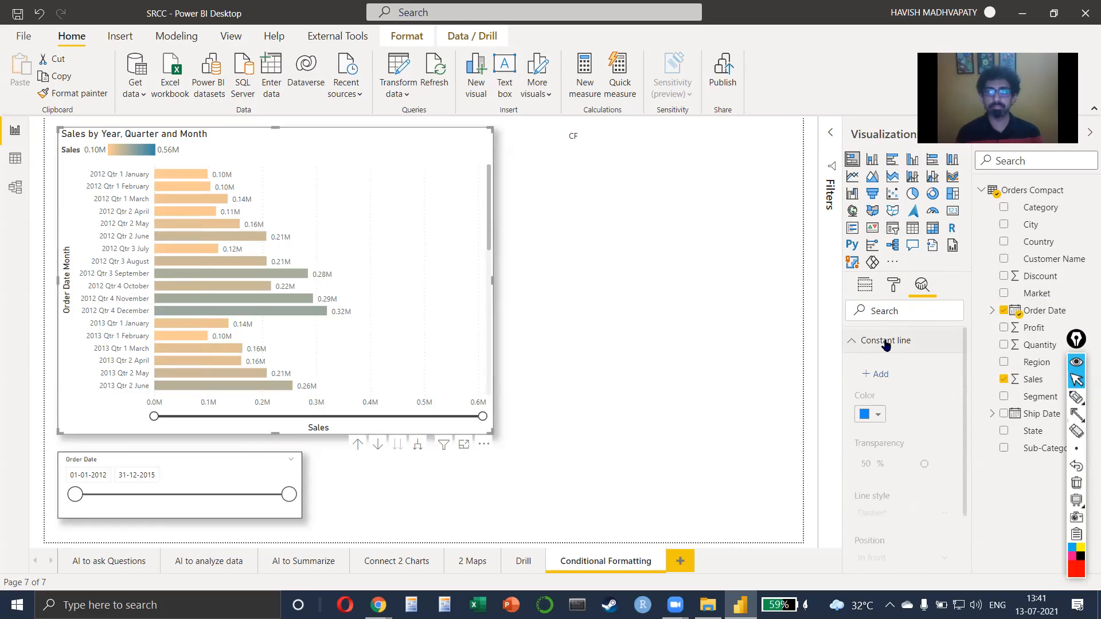
{"action": "left_click", "coordinate": [877, 374]}
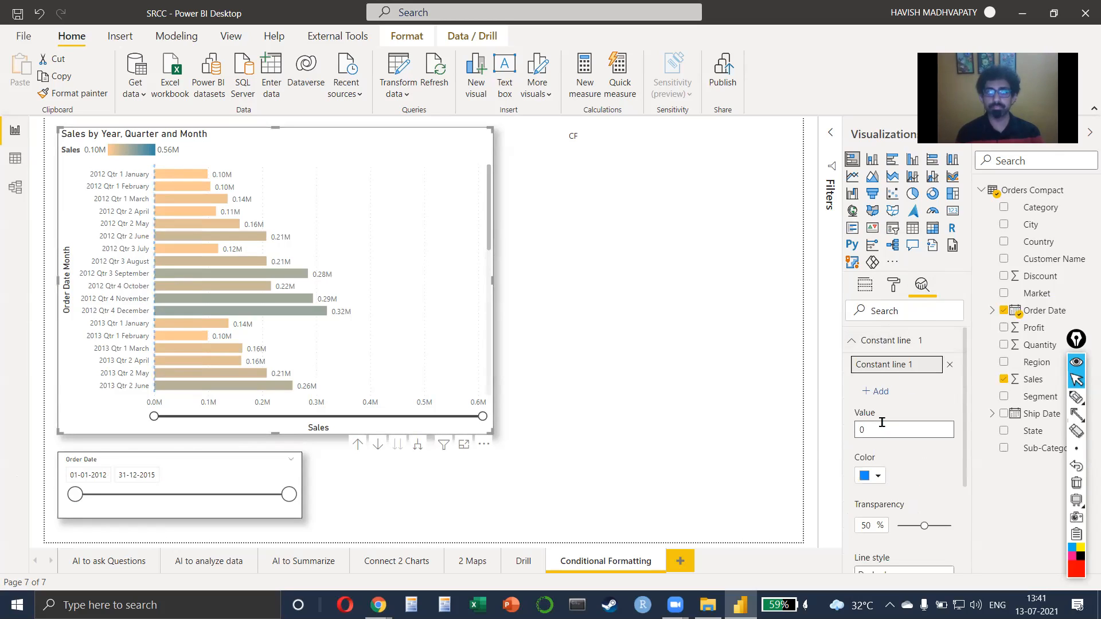
{"action": "left_click", "coordinate": [951, 365]}
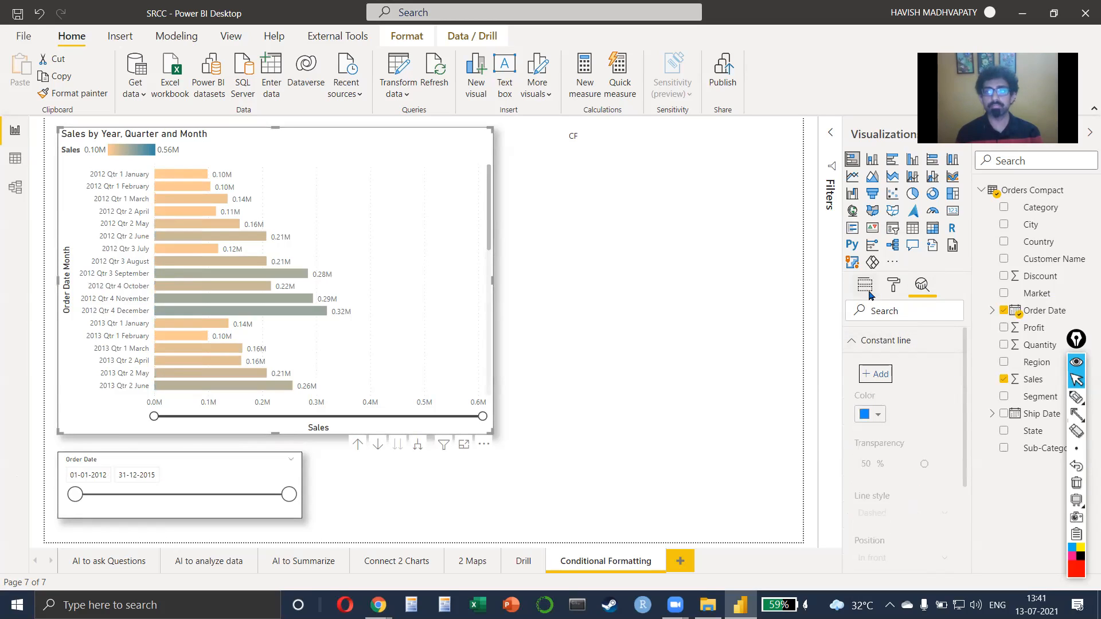
{"action": "left_click", "coordinate": [865, 285]}
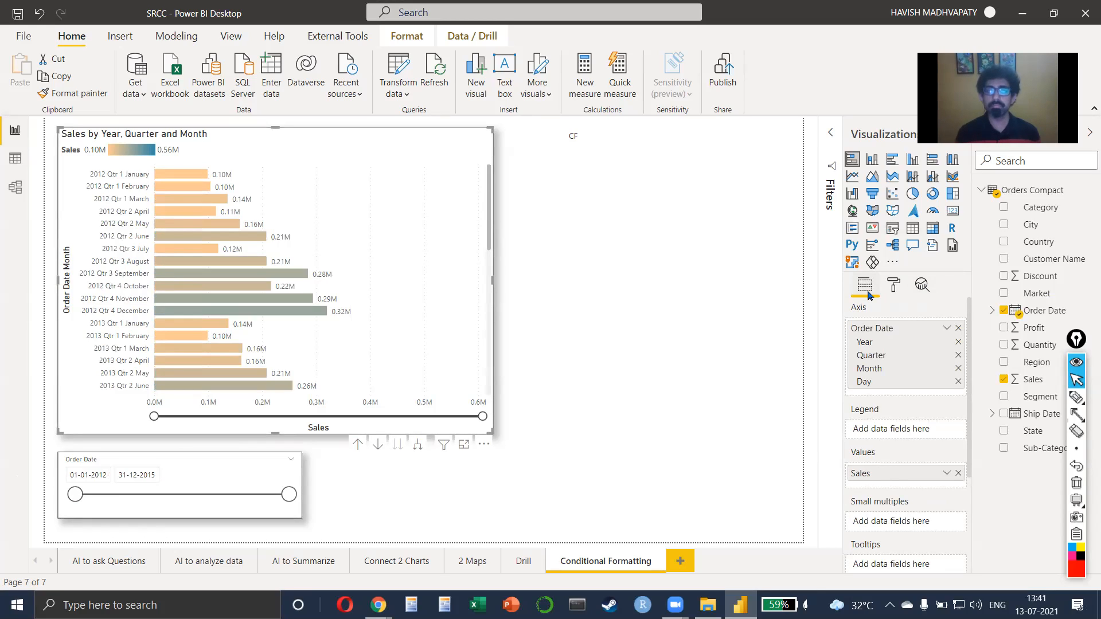
Replace the CF note in the text box with the lines "color.adobe.com" and "Constant Line"
{"action": "left_click", "coordinate": [595, 139]}
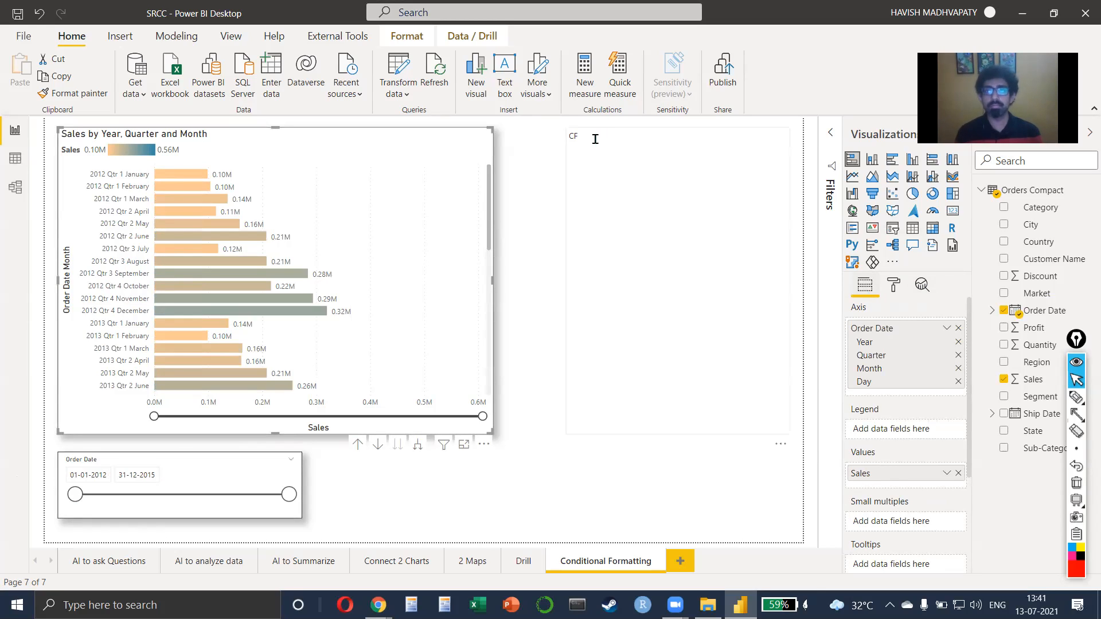
{"action": "key", "text": "ctrl+a"}
{"action": "type", "text": "color"}
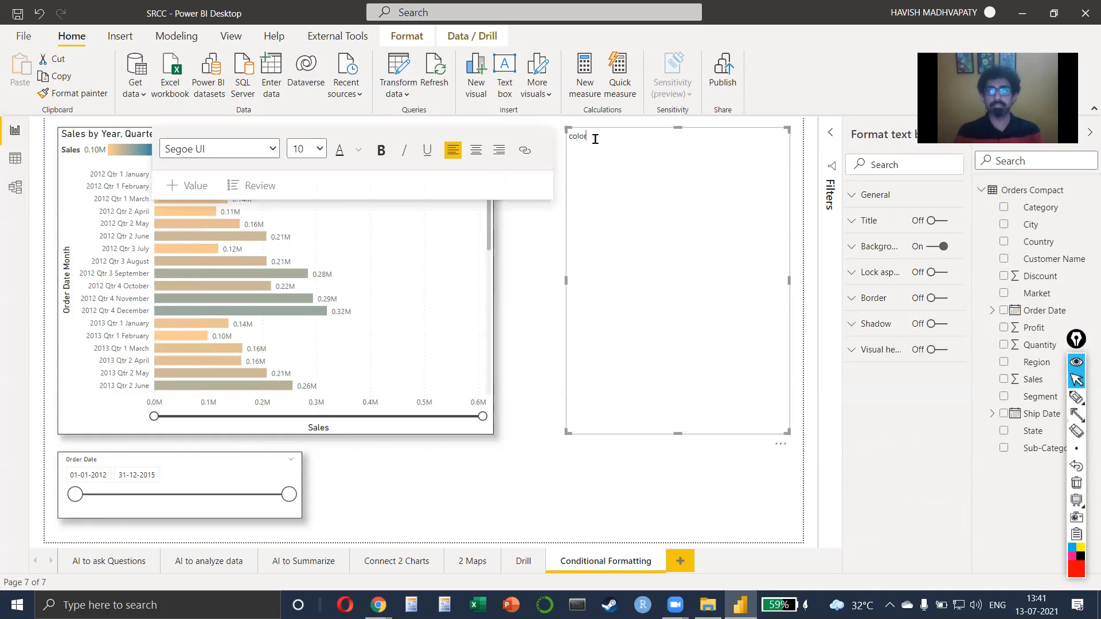
{"action": "type", "text": ",adobe.com"}
{"action": "key", "text": "Return"}
{"action": "type", "text": "Constant Line"}
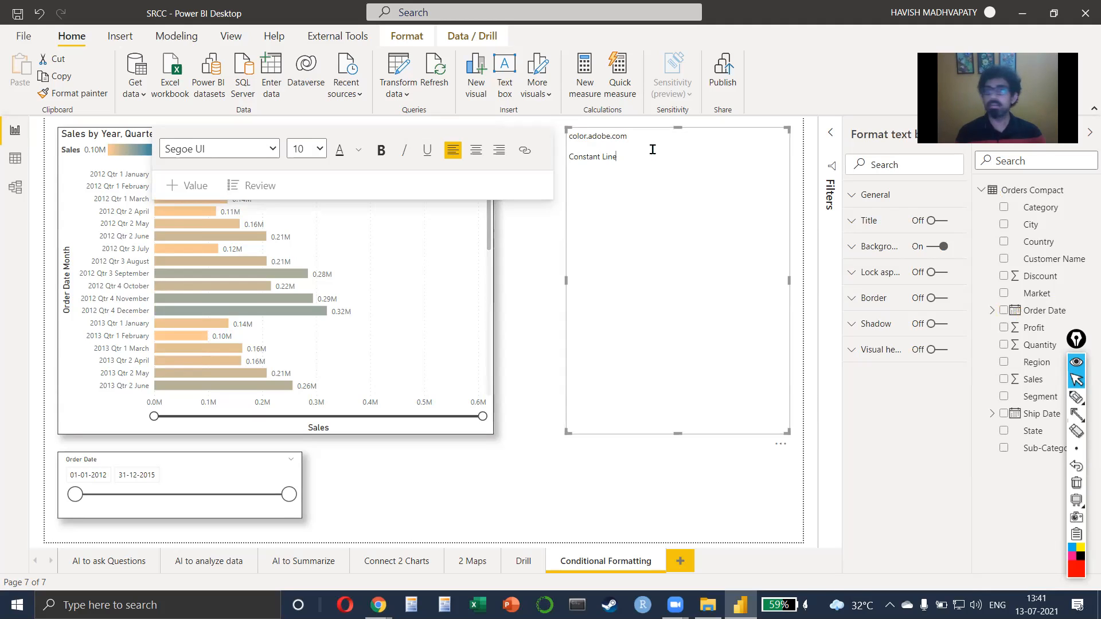
Add a constant line to the Sales by Year, Quarter and Month chart with a value of 100000
{"action": "left_click", "coordinate": [450, 285]}
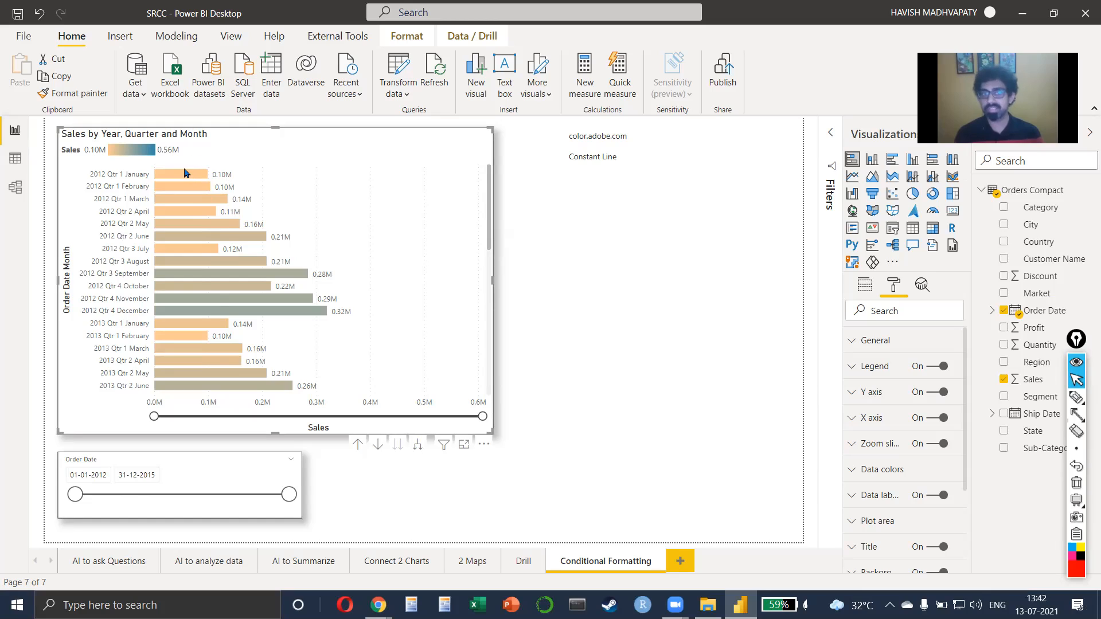
{"action": "mouse_move", "coordinate": [182, 176]}
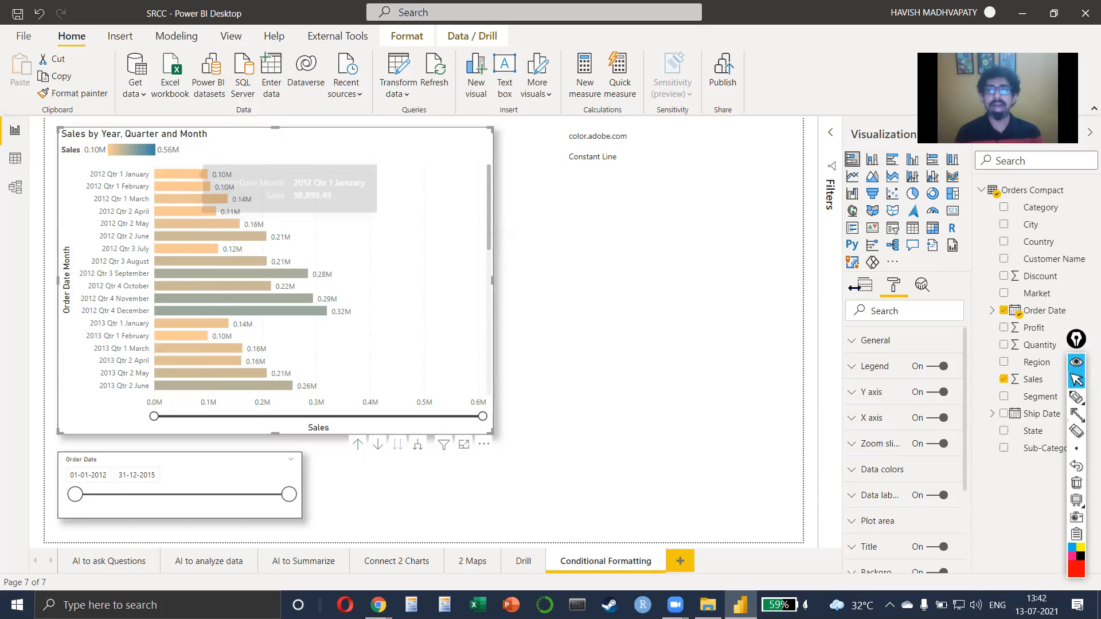
{"action": "key", "text": "ctrl"}
{"action": "key", "text": "ctrl"}
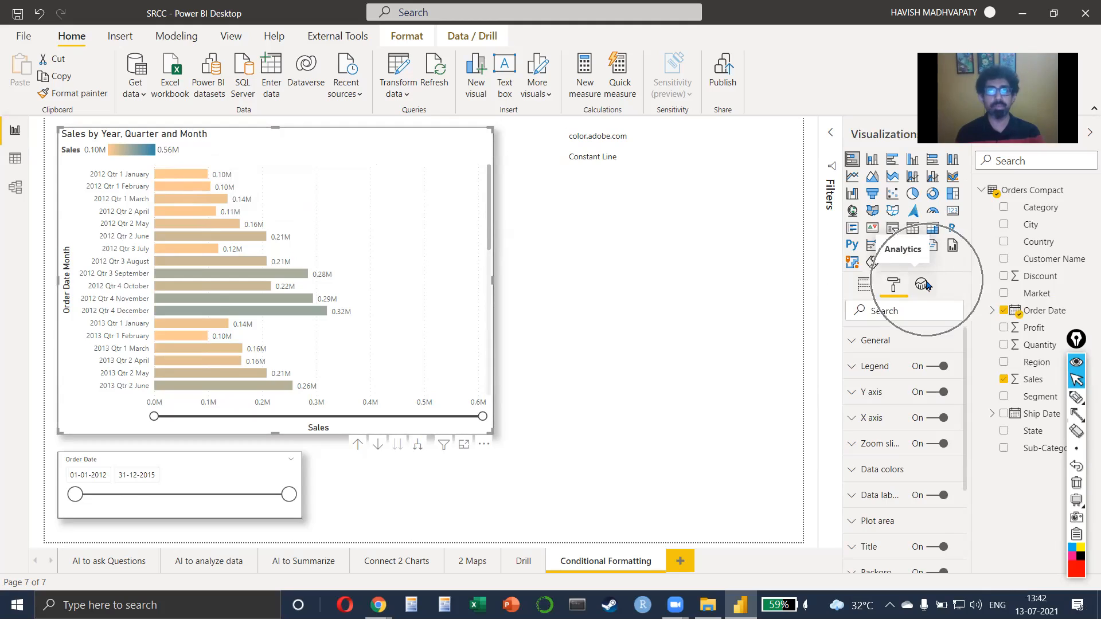
{"action": "left_click", "coordinate": [922, 285]}
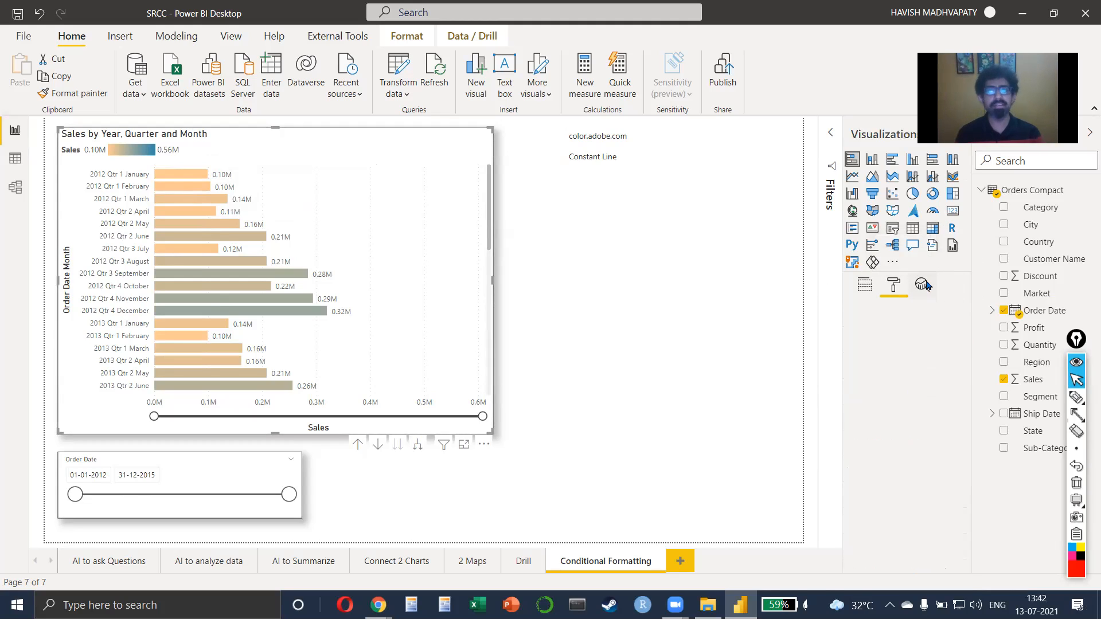
{"action": "left_click", "coordinate": [912, 344]}
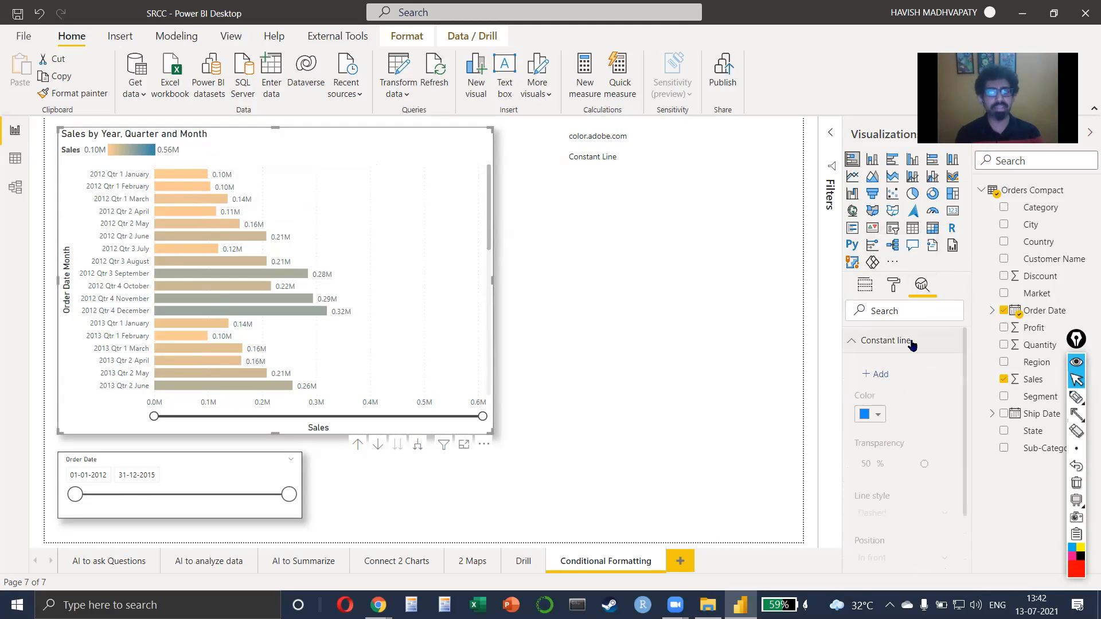
{"action": "left_click", "coordinate": [876, 368]}
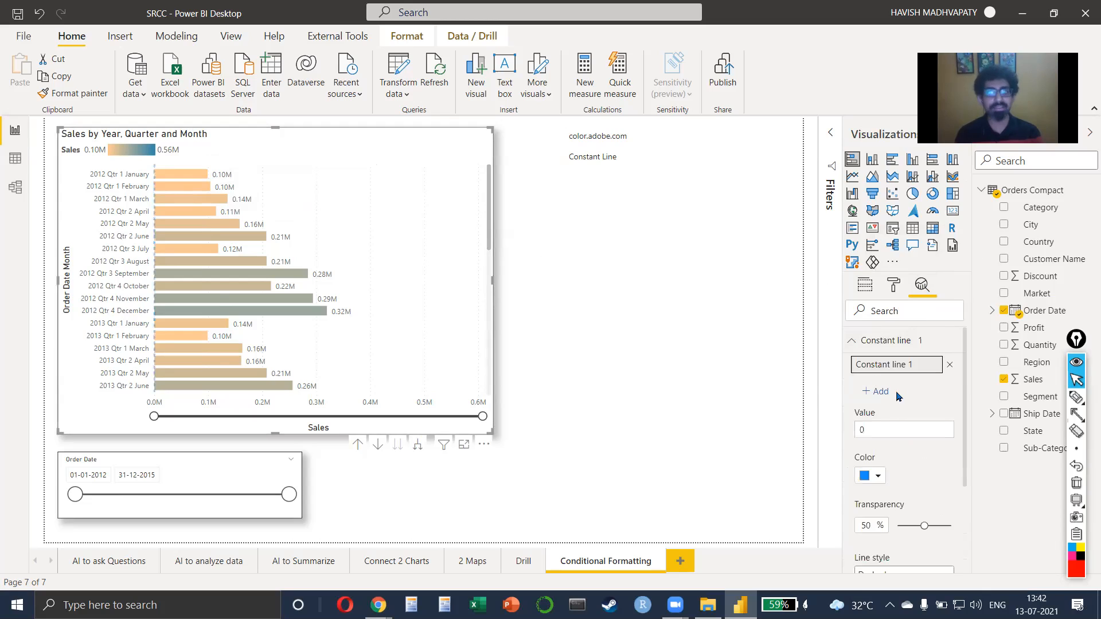
{"action": "left_click", "coordinate": [887, 428]}
{"action": "double_click", "coordinate": [886, 428]}
{"action": "type", "text": "100000"}
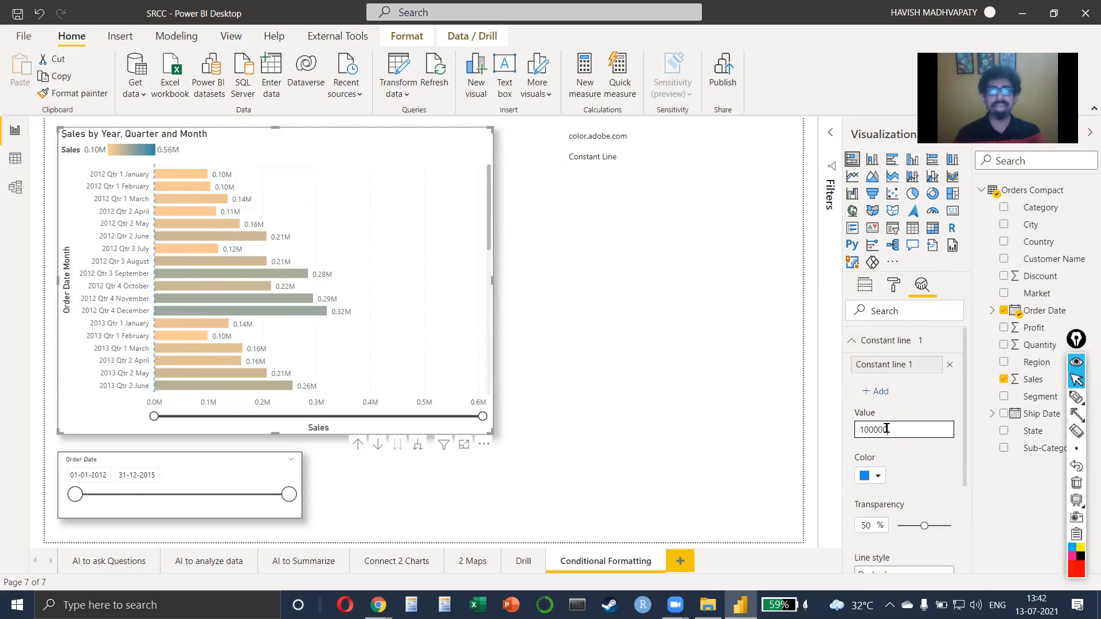
{"action": "key", "text": "Return"}
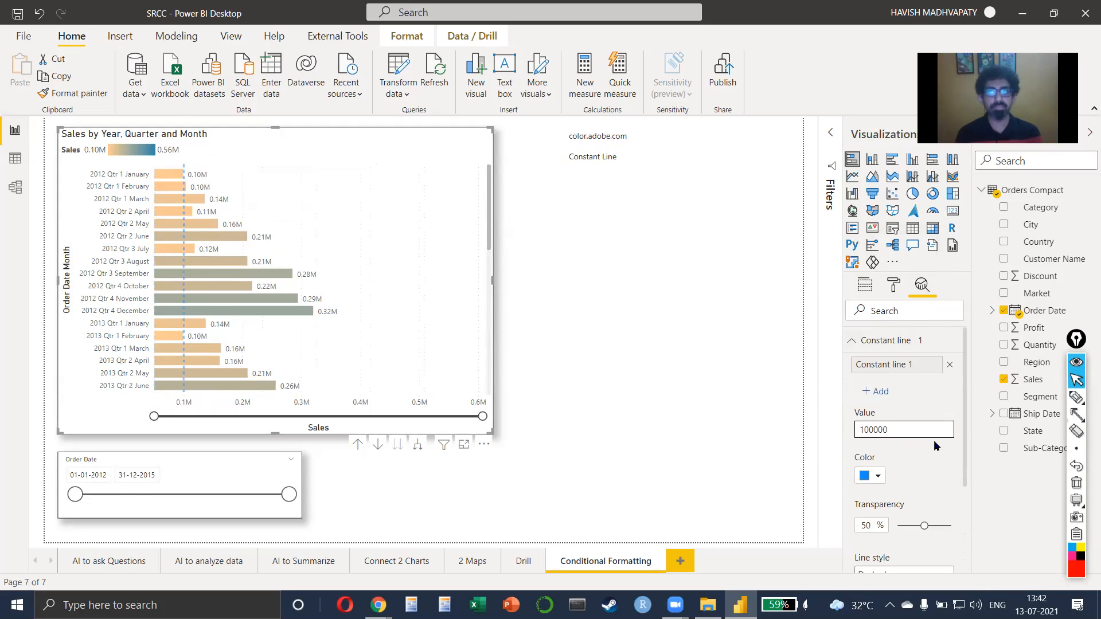
Change the constant line's value to 200000 and its colour to dark grey
{"action": "type", "text": "0"}
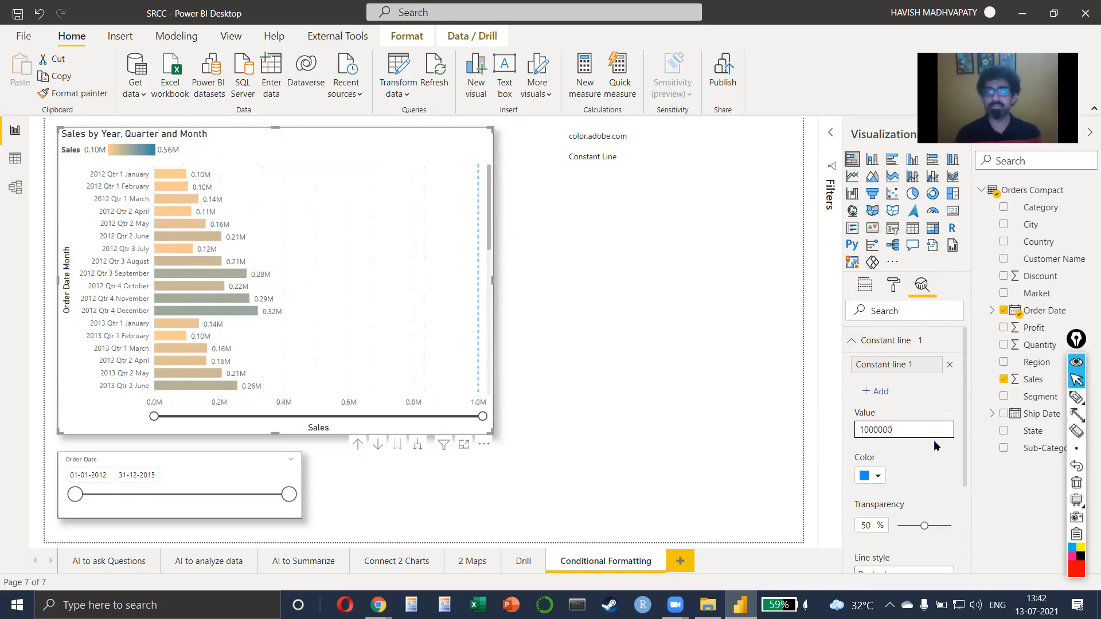
{"action": "key", "text": "BackSpace"}
{"action": "key", "text": "ctrl+a"}
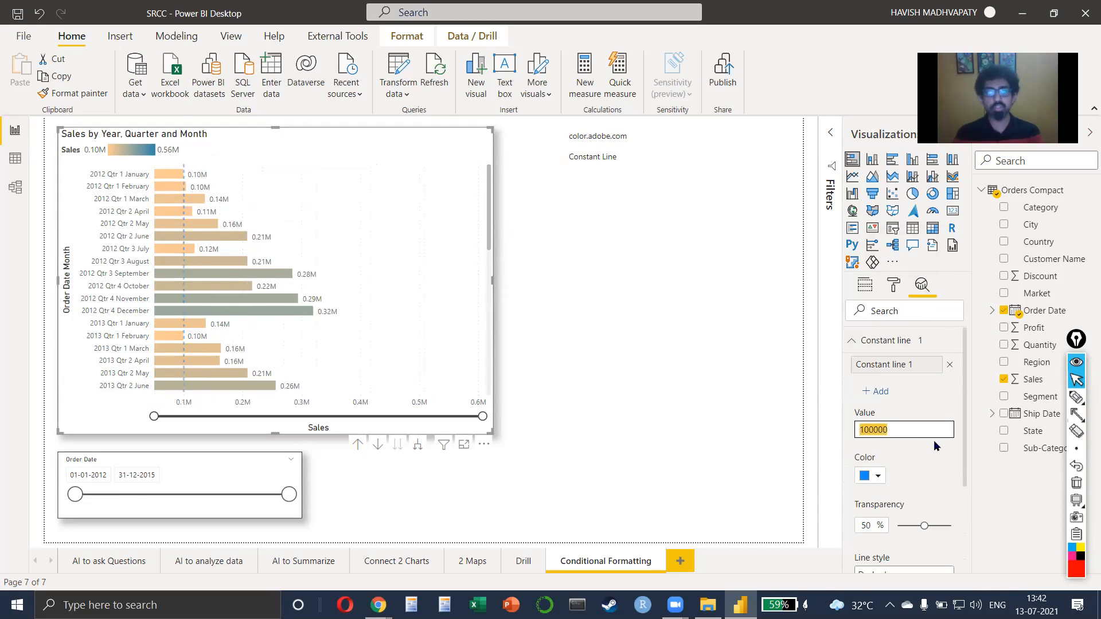
{"action": "type", "text": "200000"}
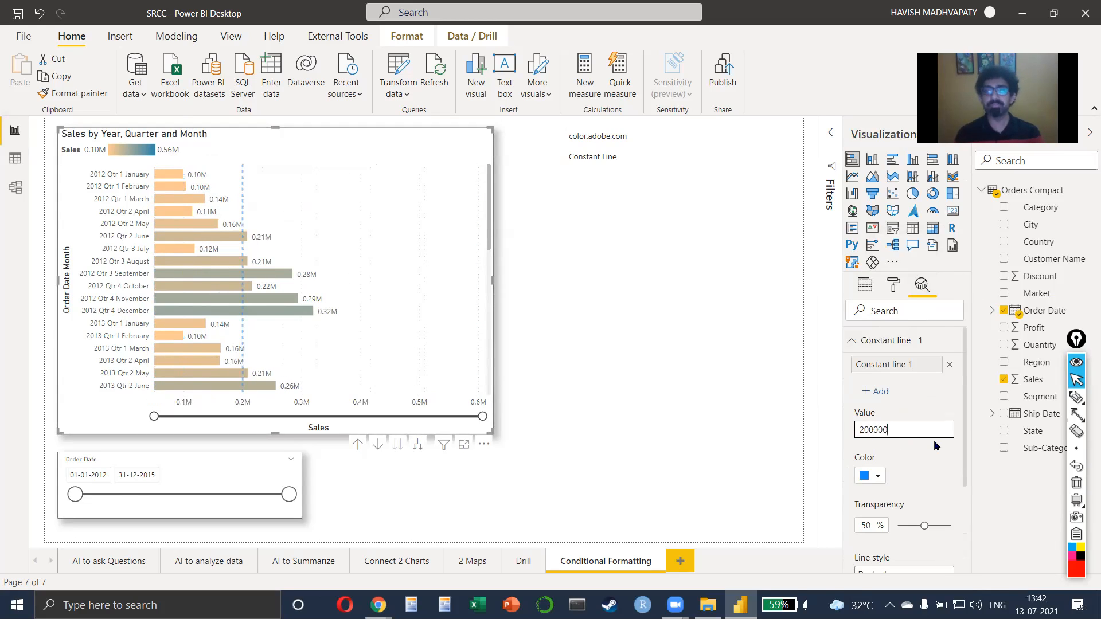
{"action": "left_click", "coordinate": [877, 476]}
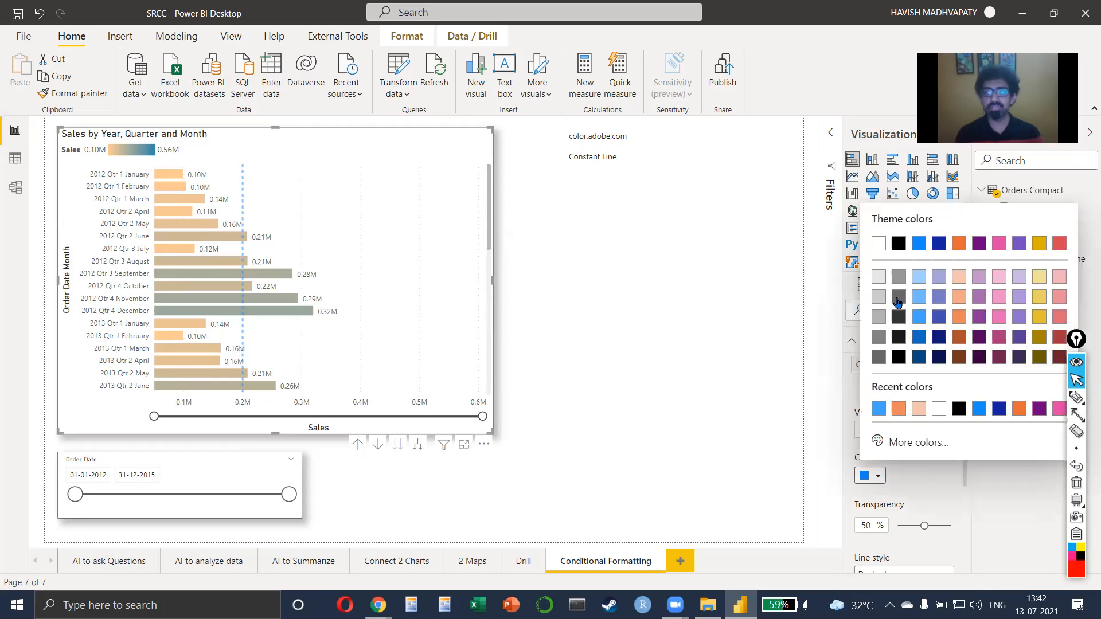
{"action": "left_click", "coordinate": [899, 297]}
Raise the Sales axis's lower limit to about 0.2M with the zoom slider to examine the months above the constant line, and restore the full range
{"action": "scroll", "coordinate": [460, 330], "scroll_direction": "down", "scroll_amount": 10}
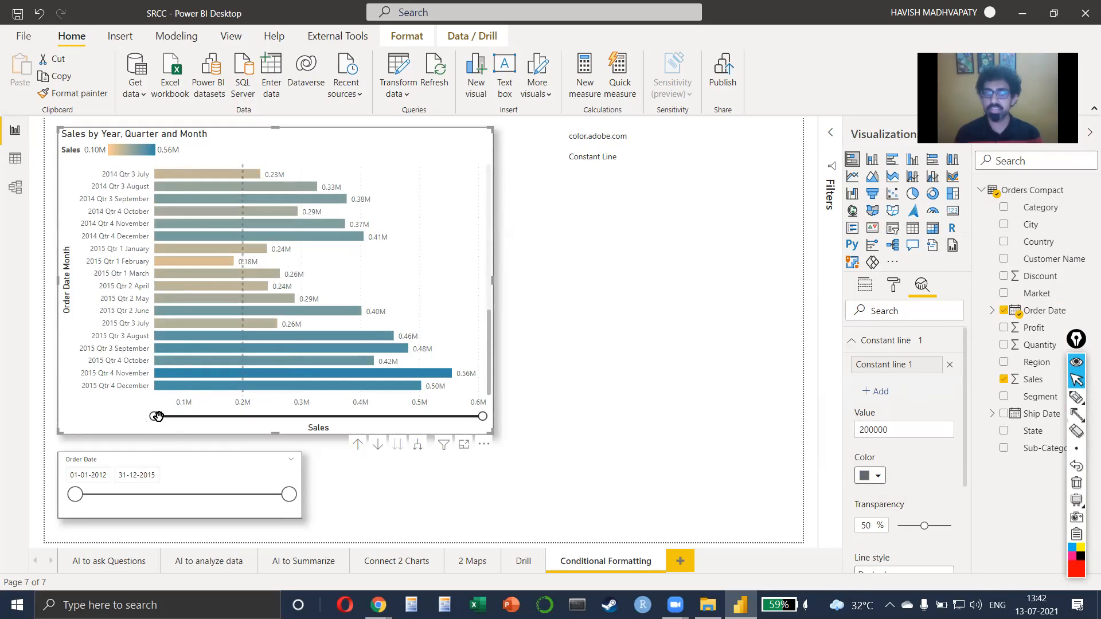
{"action": "left_click_drag", "start_coordinate": [154, 416], "coordinate": [243, 415]}
{"action": "scroll", "coordinate": [215, 312], "scroll_direction": "down", "scroll_amount": 10}
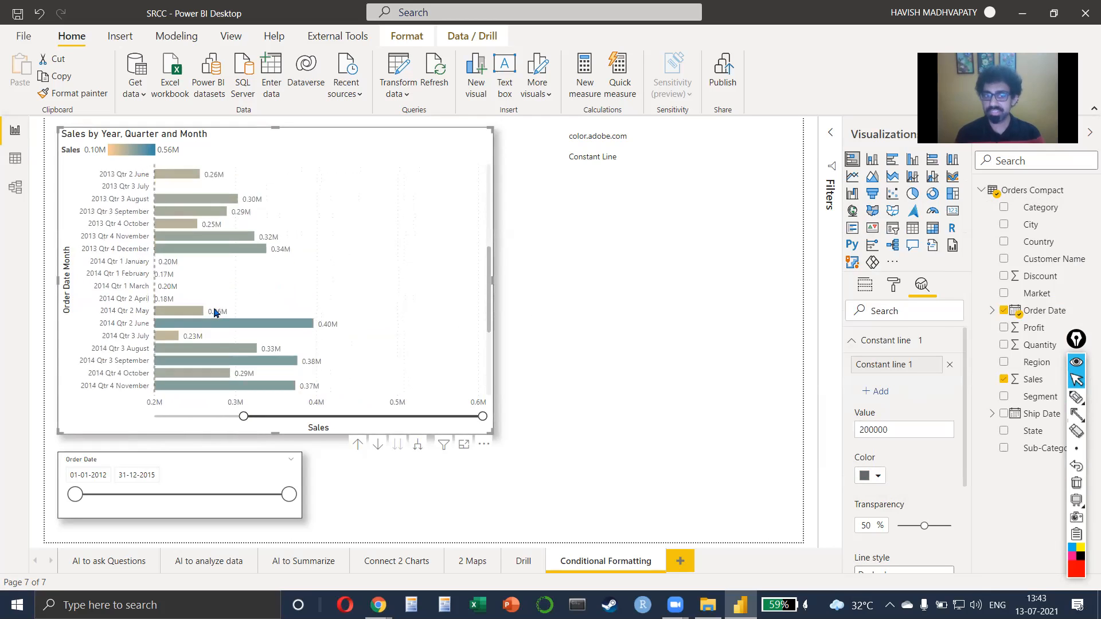
{"action": "scroll", "coordinate": [215, 313], "scroll_direction": "up", "scroll_amount": 10}
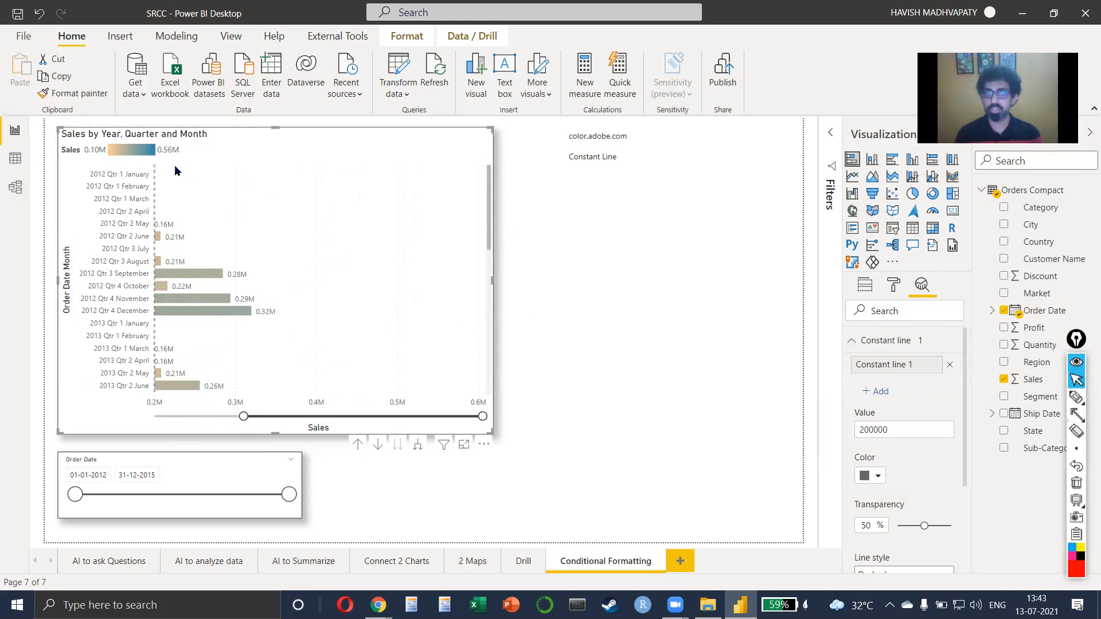
{"action": "scroll", "coordinate": [204, 356], "scroll_direction": "down", "scroll_amount": 5}
{"action": "scroll", "coordinate": [204, 355], "scroll_direction": "down", "scroll_amount": 3}
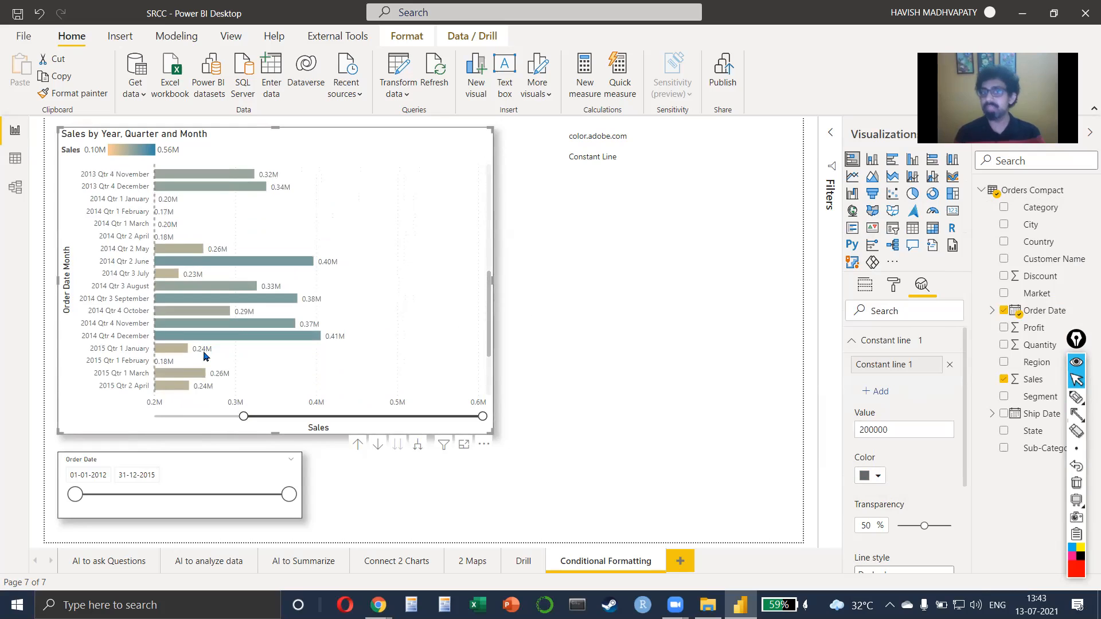
{"action": "scroll", "coordinate": [205, 356], "scroll_direction": "down", "scroll_amount": 3}
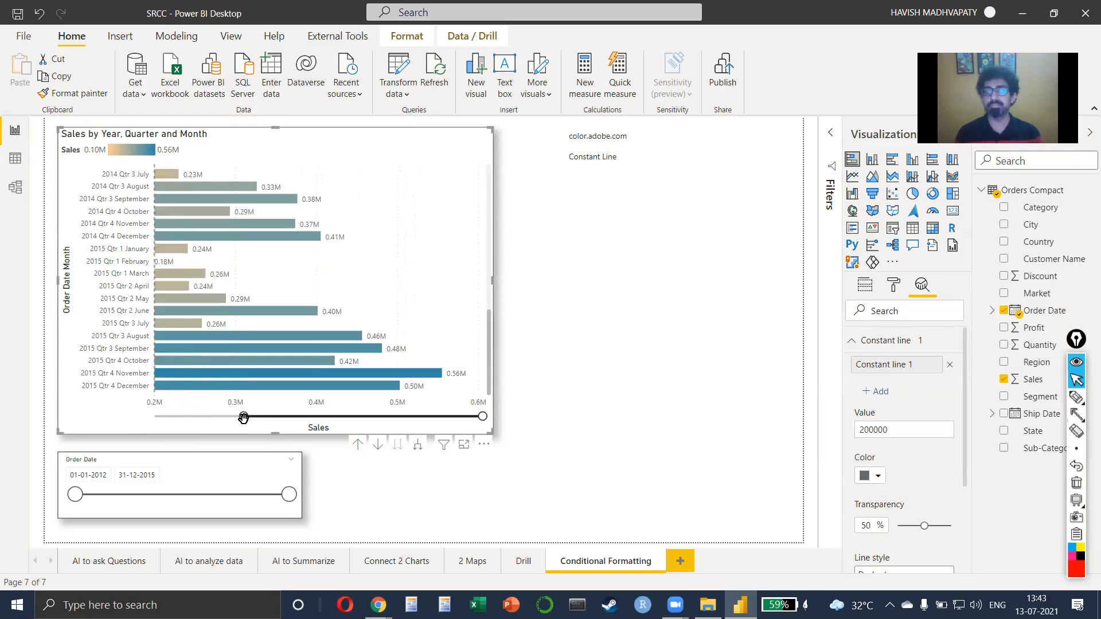
{"action": "left_click_drag", "start_coordinate": [243, 418], "coordinate": [154, 416]}
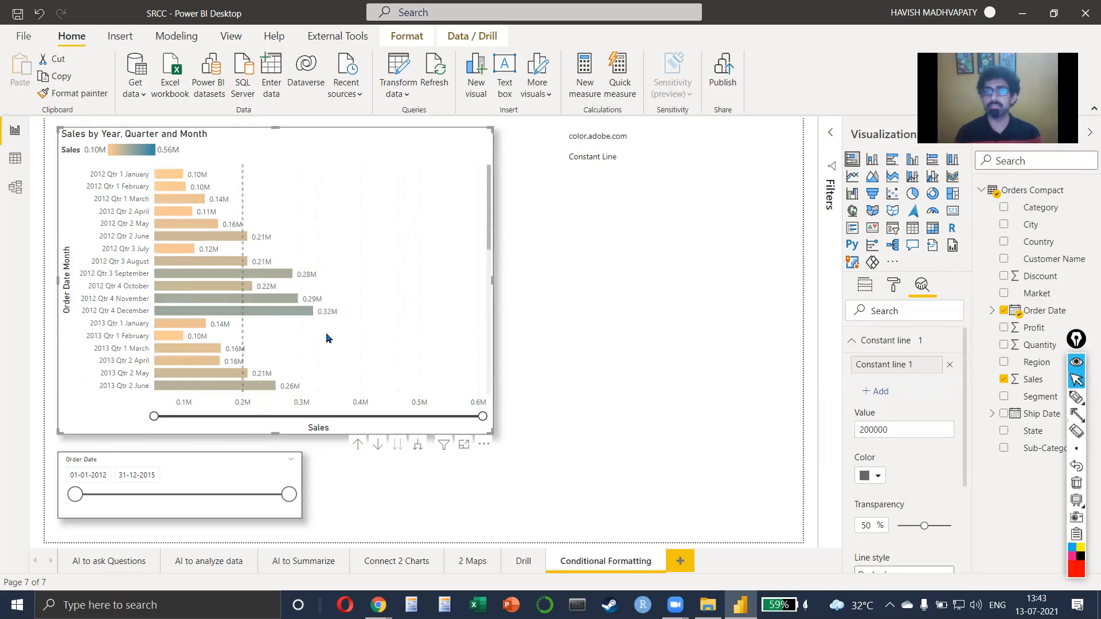
{"action": "scroll", "coordinate": [327, 338], "scroll_direction": "up", "scroll_amount": 10}
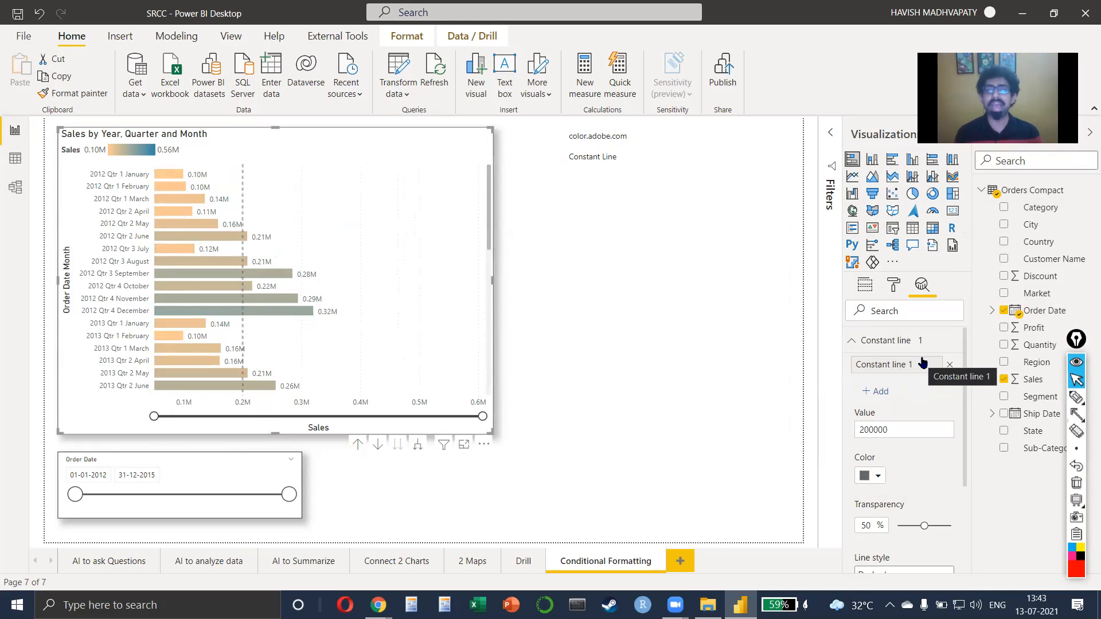
Add a second constant line to the sales chart with a value of 400000 and colour it orange
{"action": "left_click", "coordinate": [876, 392]}
{"action": "left_click", "coordinate": [905, 446]}
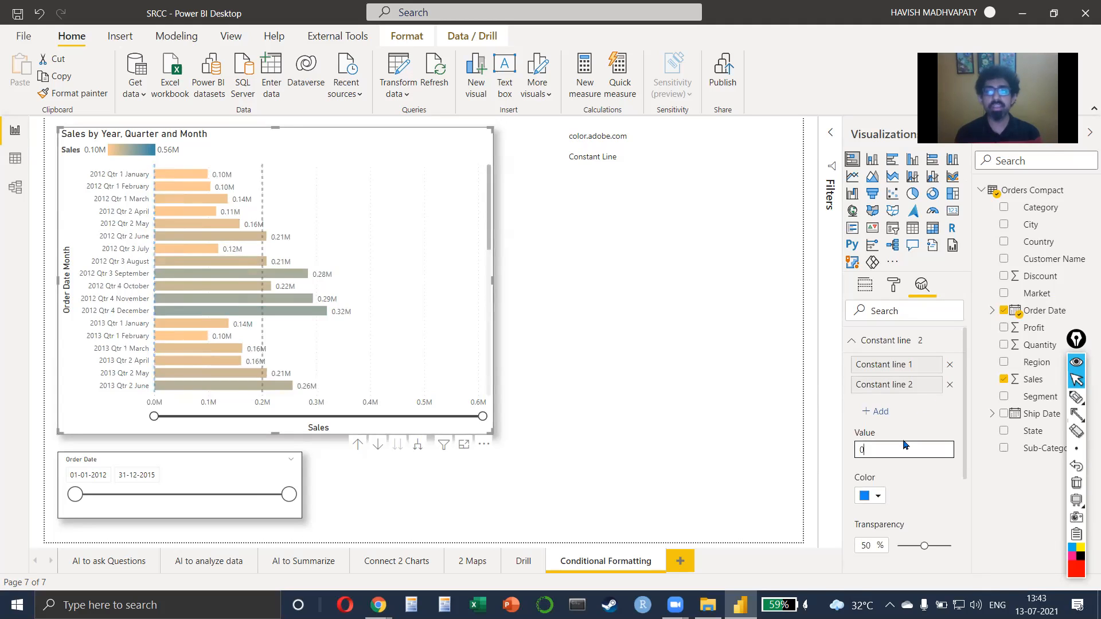
{"action": "type", "text": "4000000"}
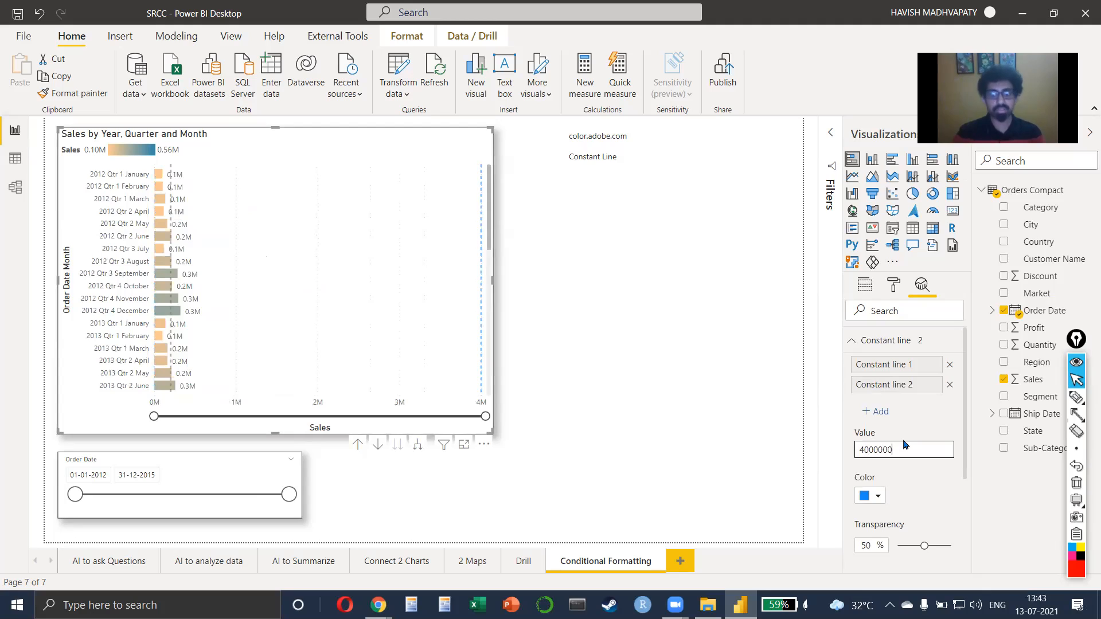
{"action": "key", "text": "BackSpace"}
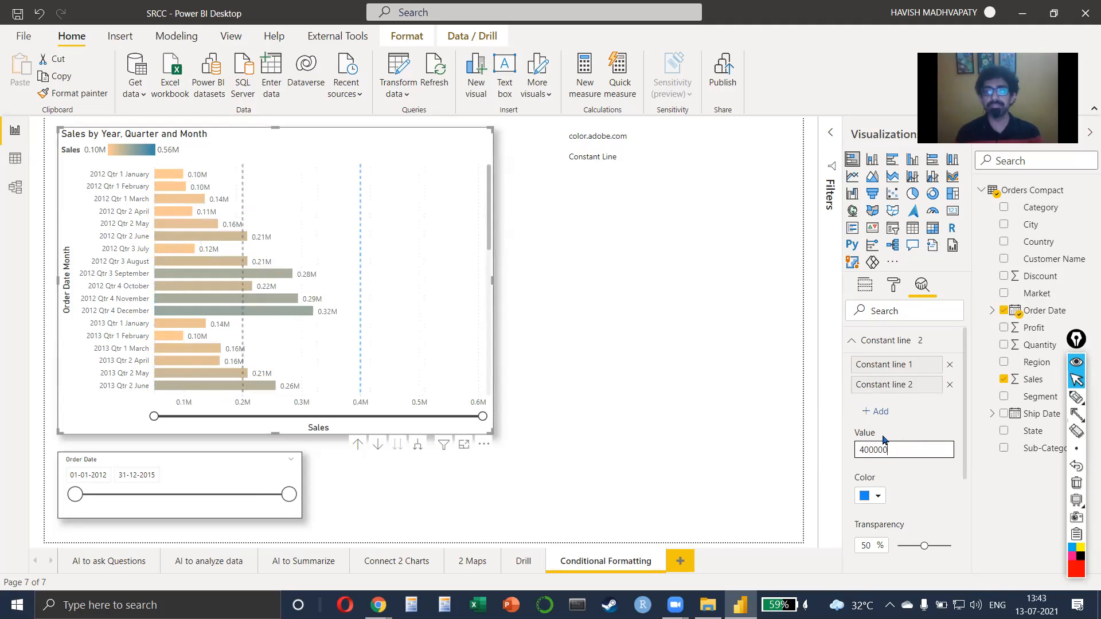
{"action": "left_click", "coordinate": [871, 496]}
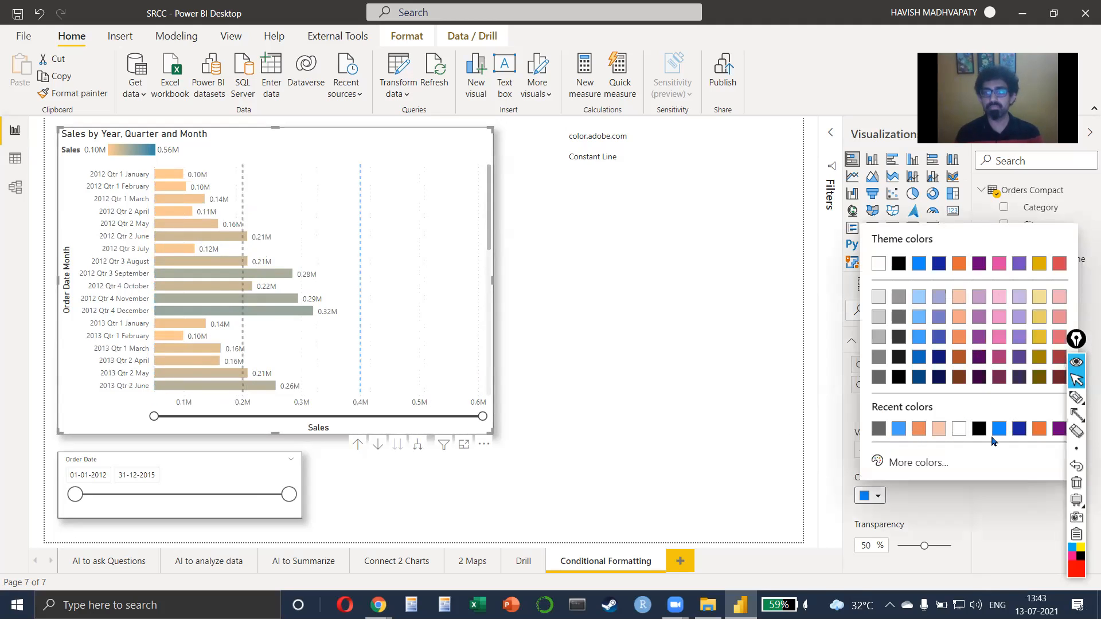
{"action": "left_click", "coordinate": [1039, 429]}
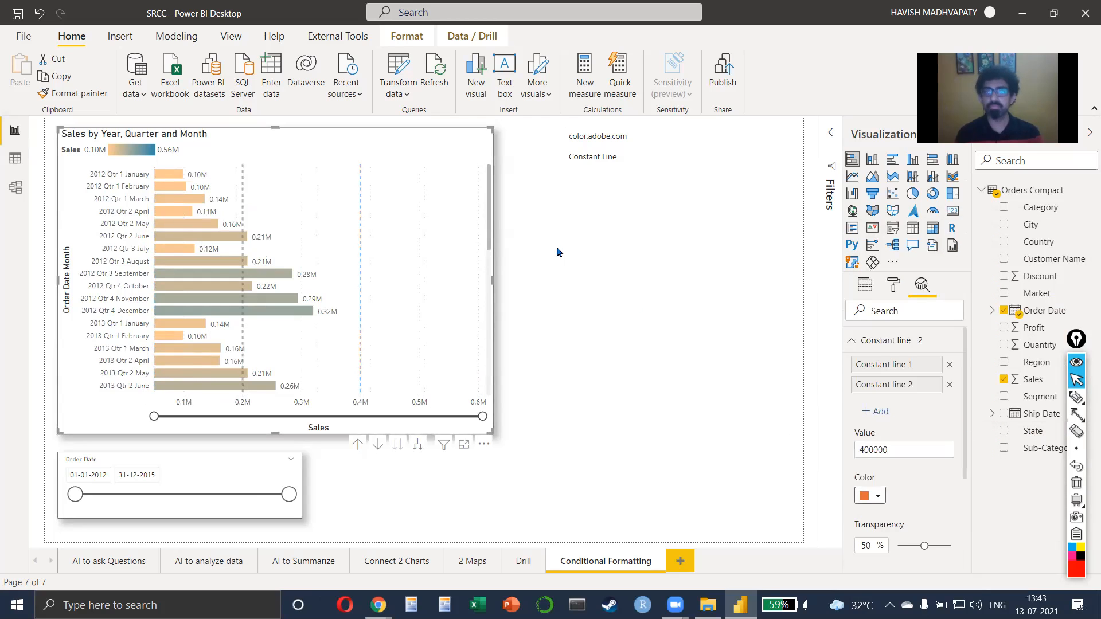
Deselect the chart and examine the sales bars of all months against the two constant lines
{"action": "left_click", "coordinate": [530, 249]}
{"action": "scroll", "coordinate": [387, 261], "scroll_direction": "down", "scroll_amount": 3}
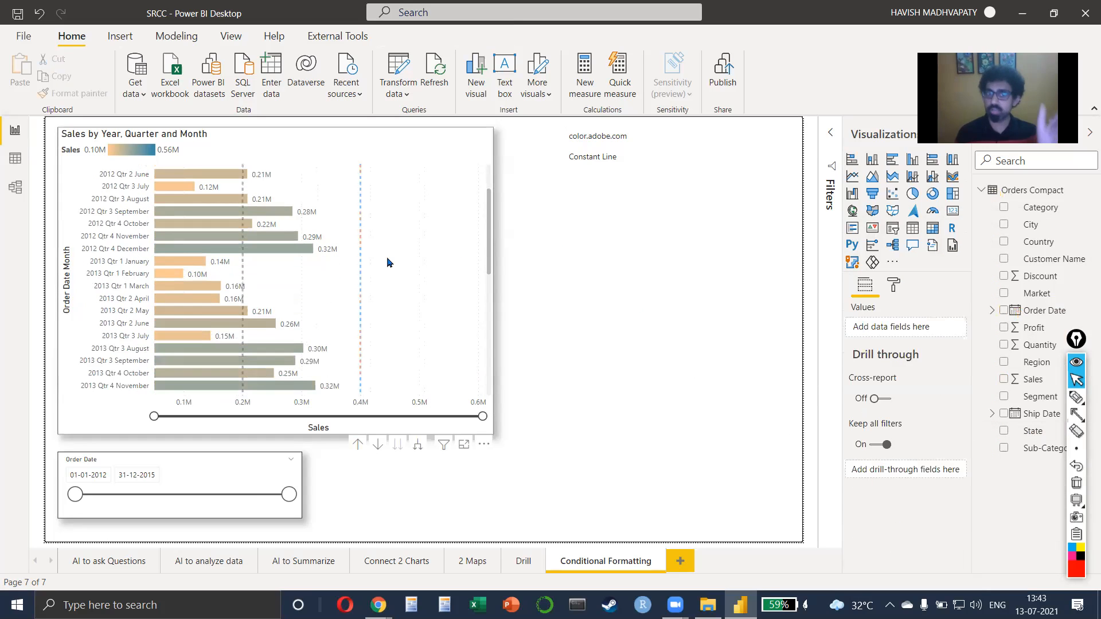
{"action": "scroll", "coordinate": [387, 262], "scroll_direction": "down", "scroll_amount": 10}
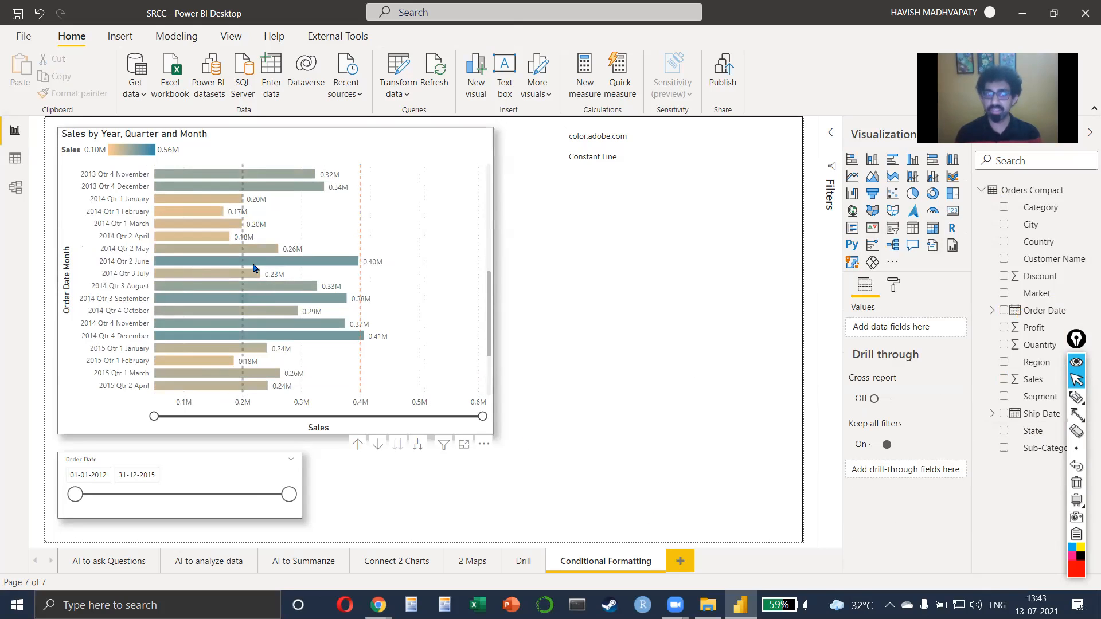
{"action": "scroll", "coordinate": [309, 260], "scroll_direction": "down", "scroll_amount": 5}
{"action": "scroll", "coordinate": [327, 391], "scroll_direction": "up", "scroll_amount": 15}
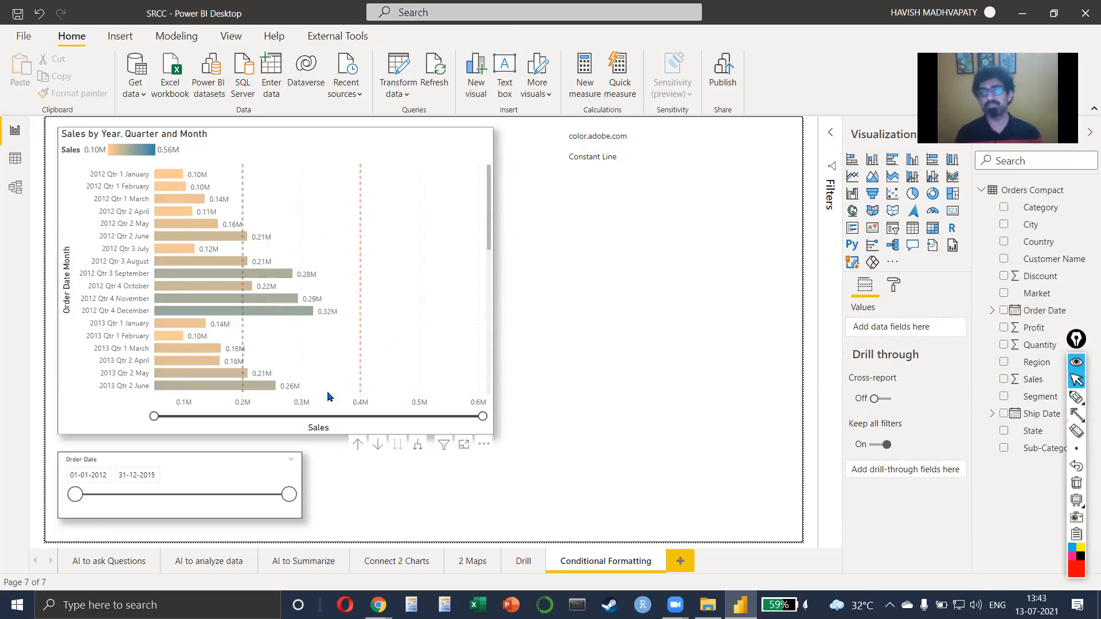
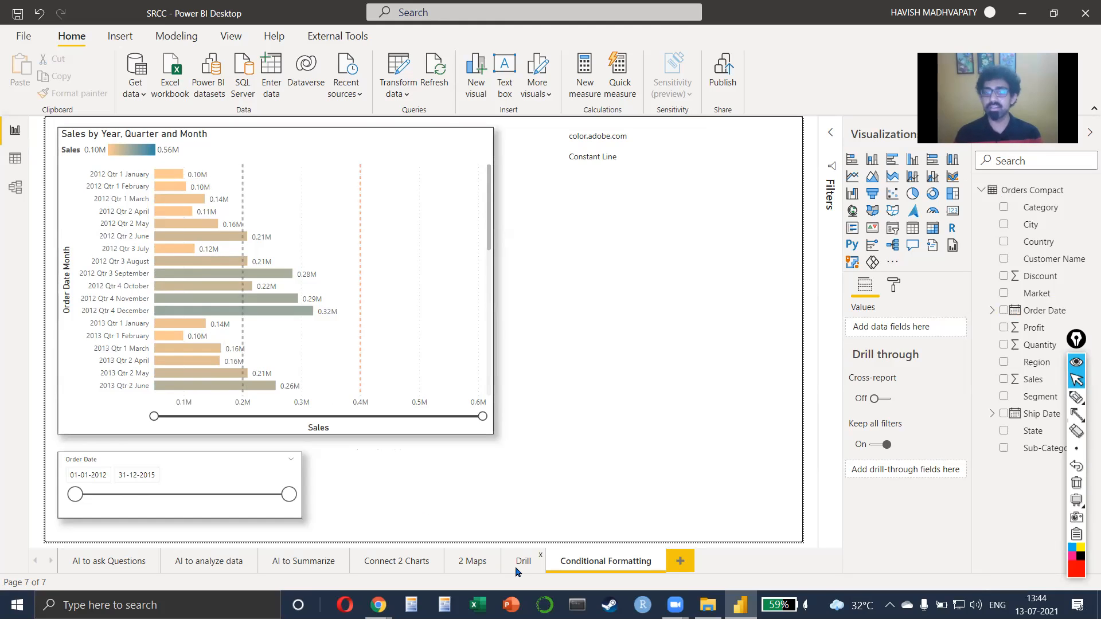
Compare the quarterly sales chart on the Drill page with all months of the sales chart on the Conditional Formatting page
{"action": "left_click", "coordinate": [505, 556]}
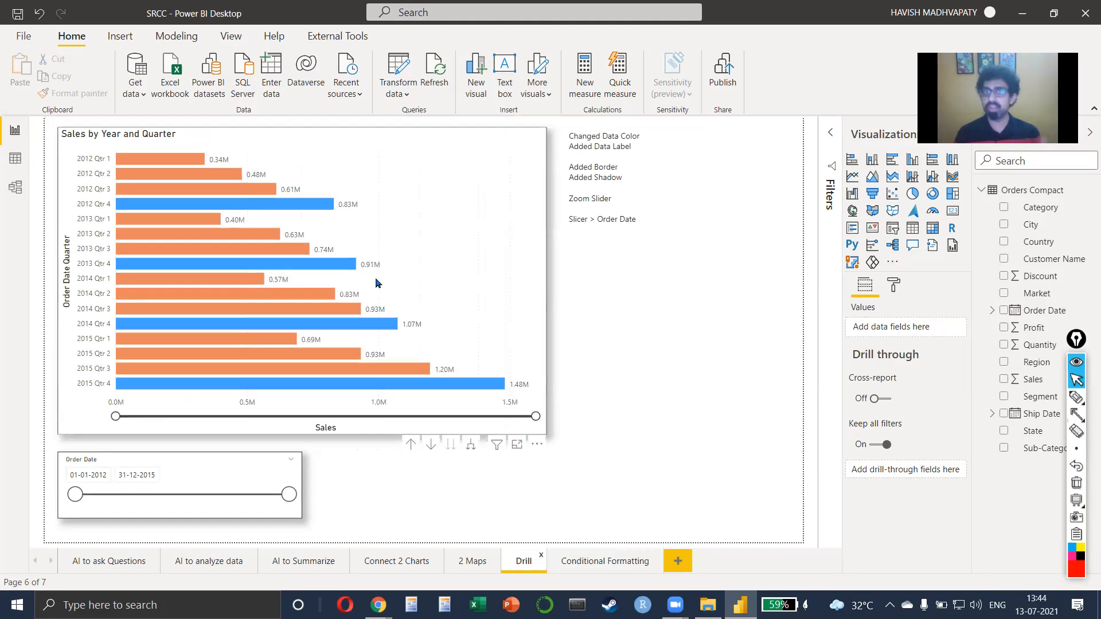
{"action": "left_click", "coordinate": [606, 559]}
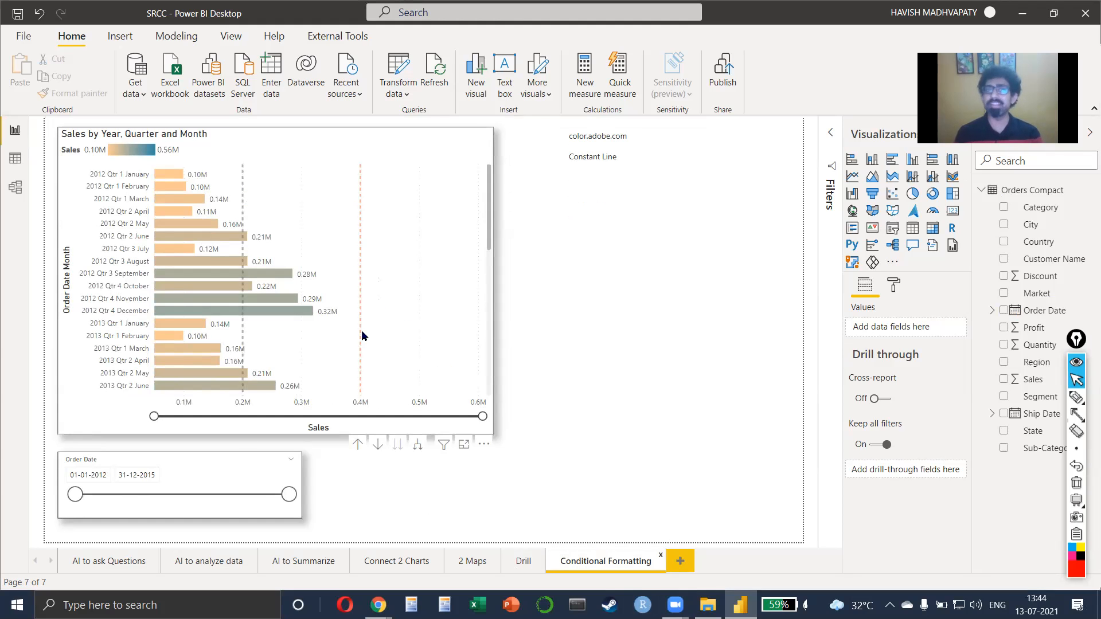
{"action": "scroll", "coordinate": [361, 330], "scroll_direction": "down", "scroll_amount": 10}
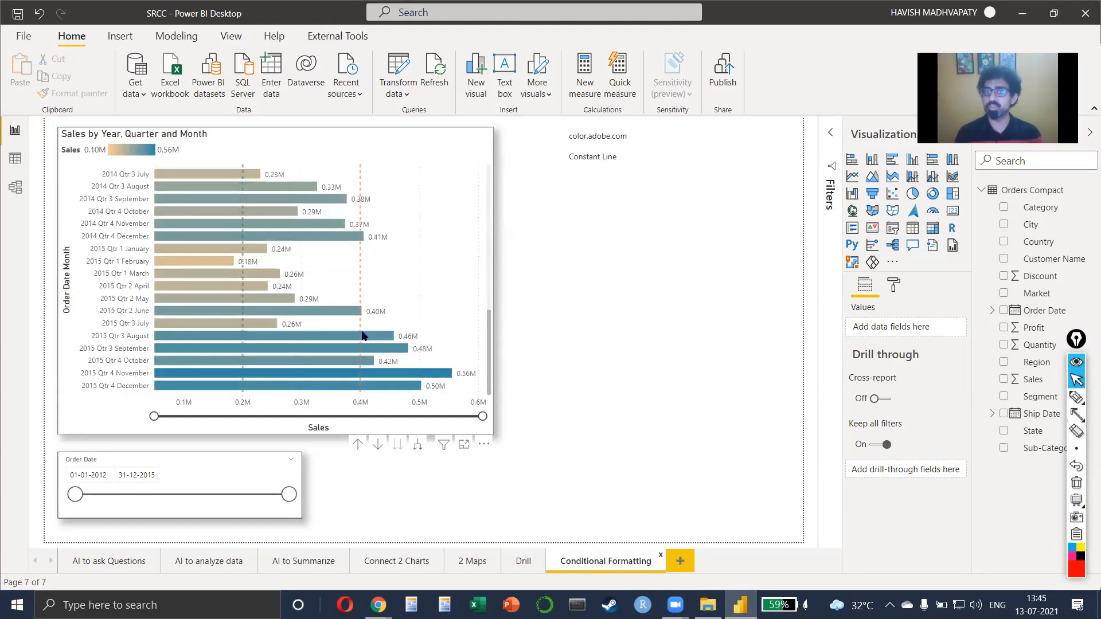
{"action": "scroll", "coordinate": [389, 244], "scroll_direction": "up", "scroll_amount": 10}
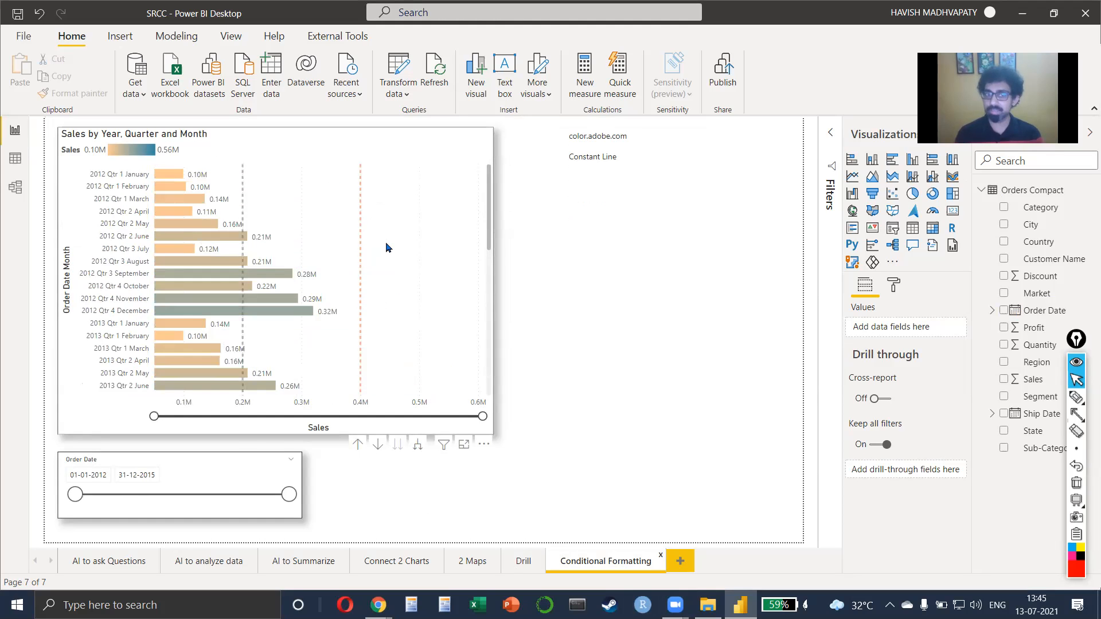
{"action": "scroll", "coordinate": [387, 248], "scroll_direction": "down", "scroll_amount": 10}
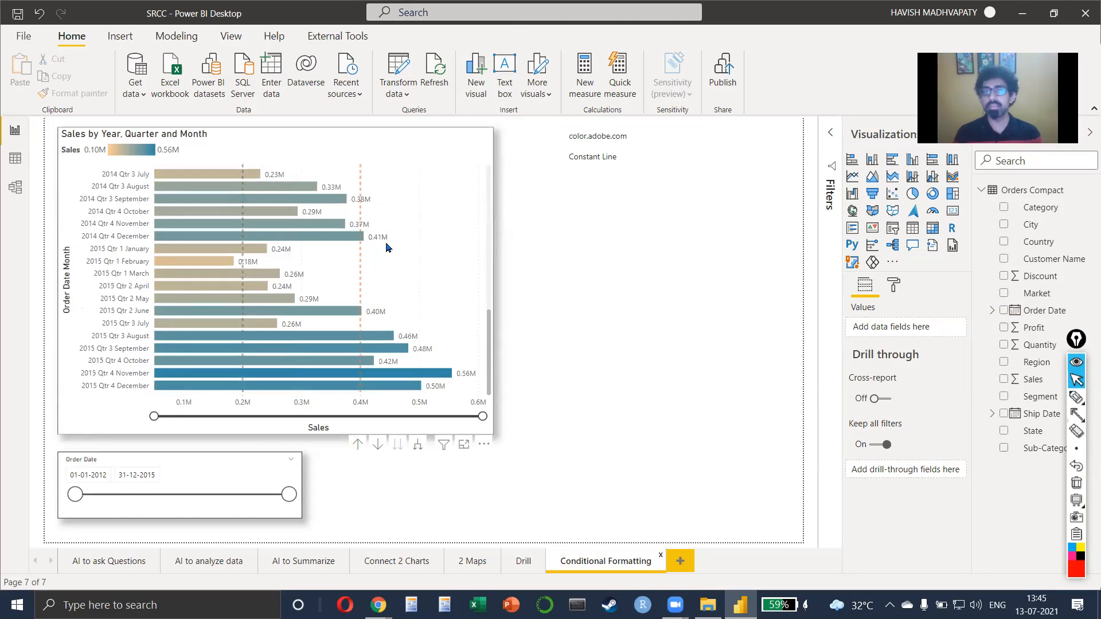
{"action": "scroll", "coordinate": [386, 247], "scroll_direction": "up", "scroll_amount": 10}
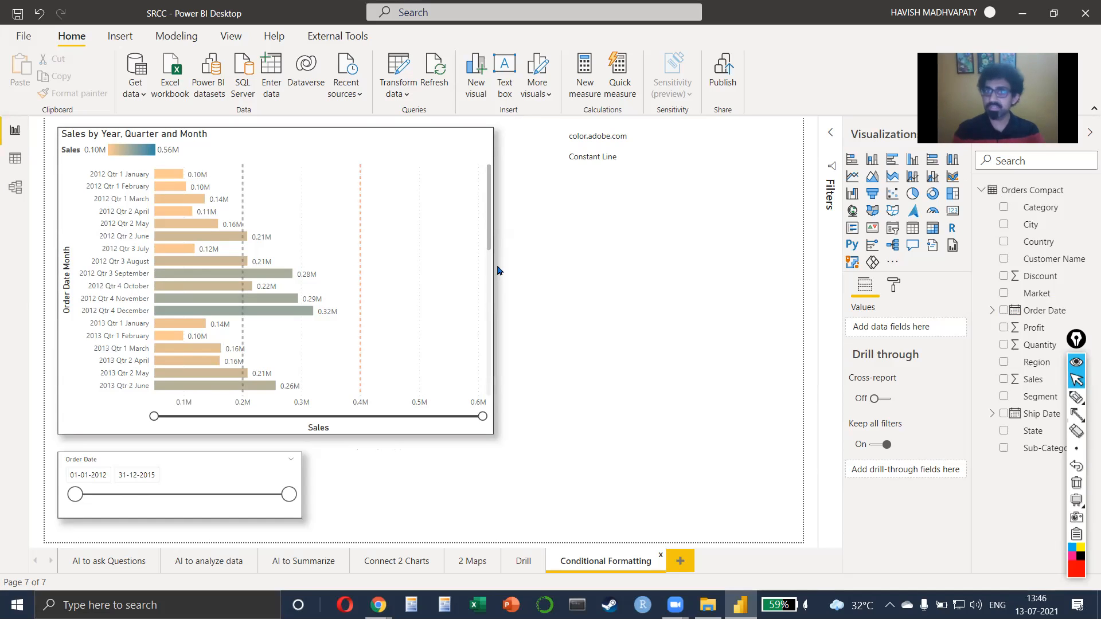
Add a blank report page and return to the Conditional Formatting page
{"action": "left_click", "coordinate": [679, 562]}
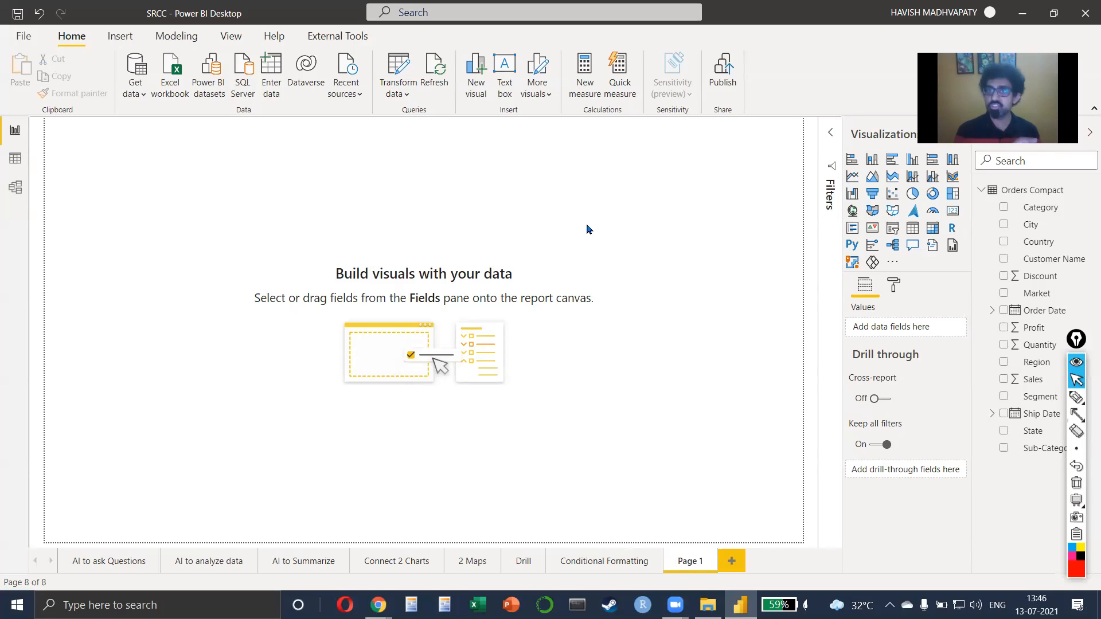
{"action": "left_click", "coordinate": [619, 563]}
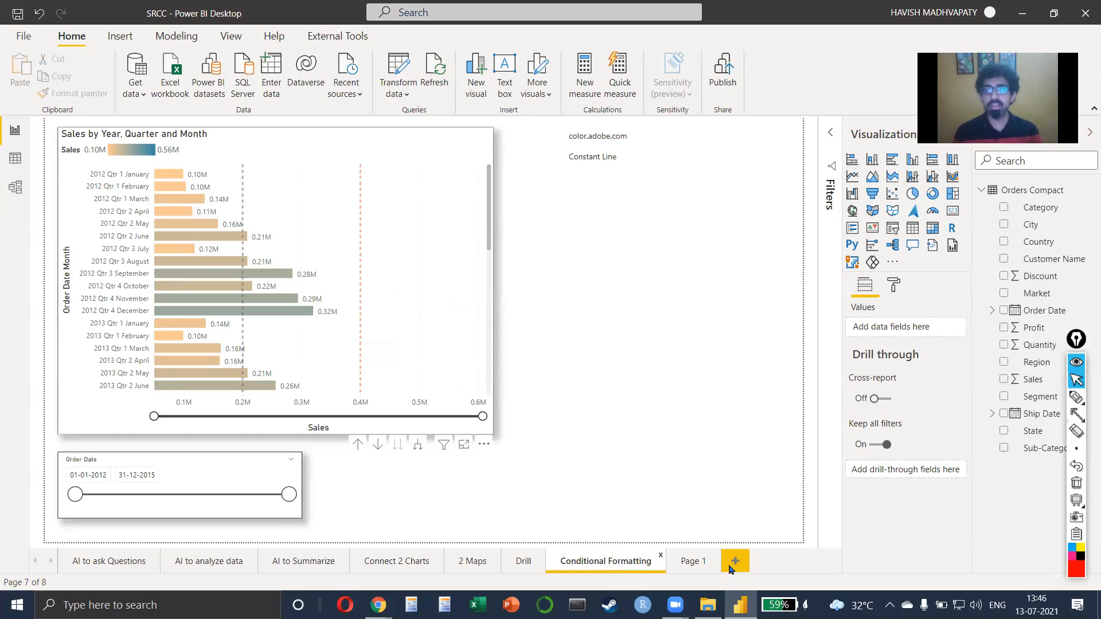
Switch to Chrome, search Google for "hindustan unilever yoy" and highlight the date of the second result
{"action": "key", "text": "alt+Tab"}
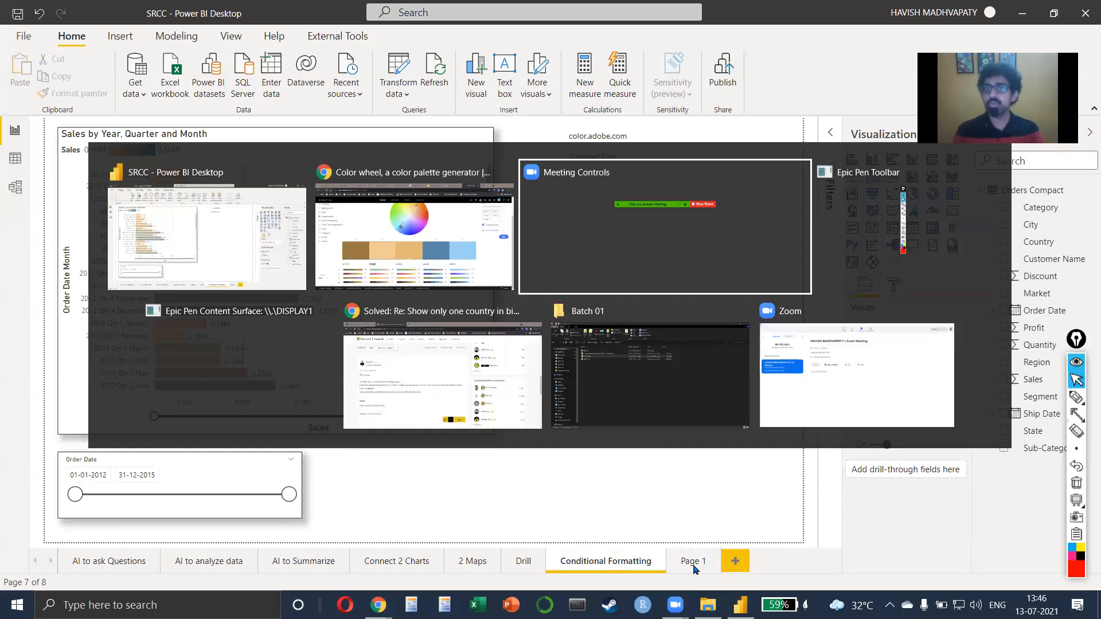
{"action": "left_click", "coordinate": [858, 34]}
{"action": "type", "text": "hero"}
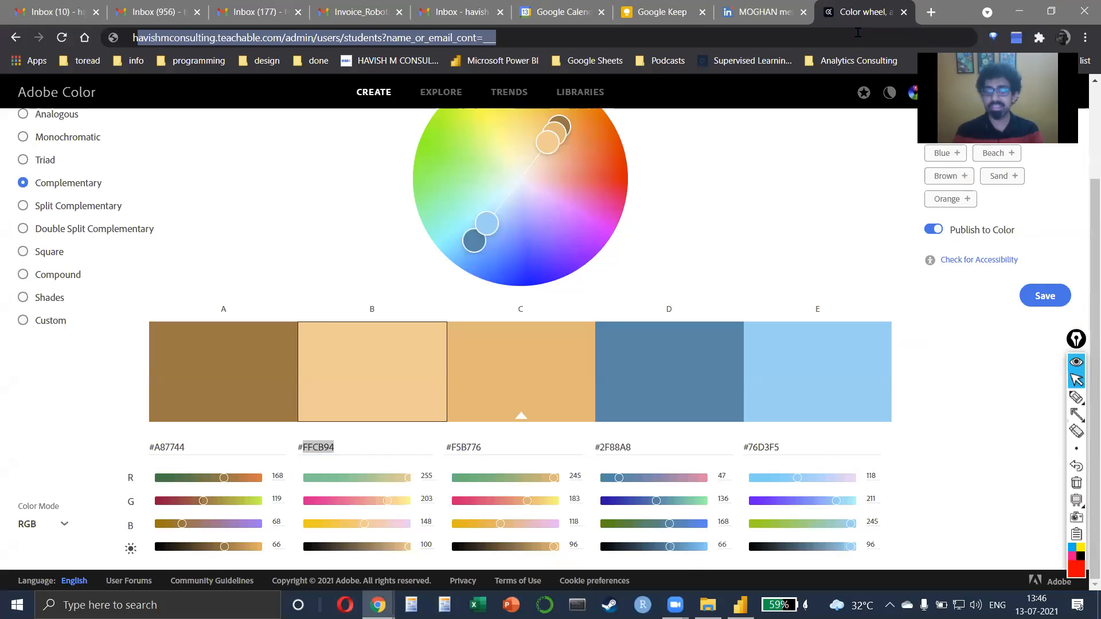
{"action": "key", "text": "ctrl+a"}
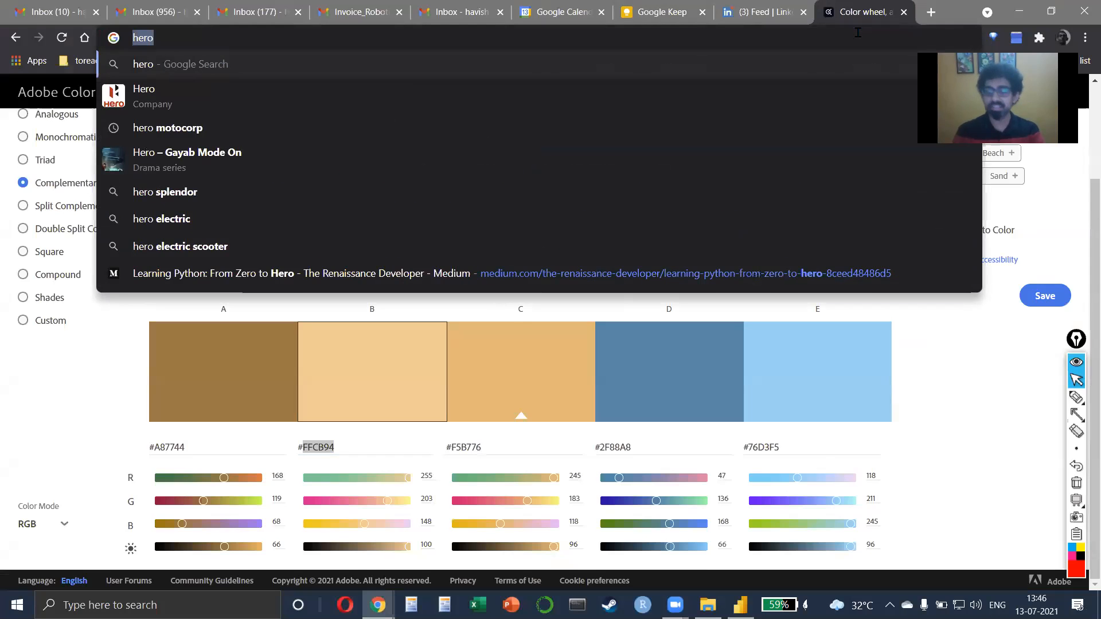
{"action": "type", "text": "unile"}
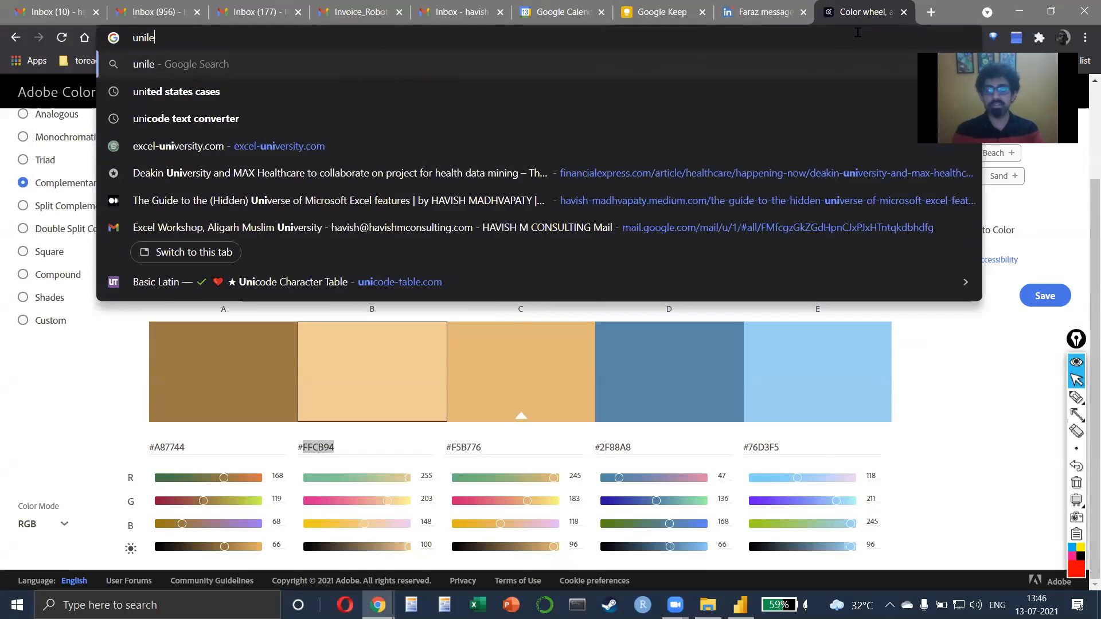
{"action": "type", "text": "ver"}
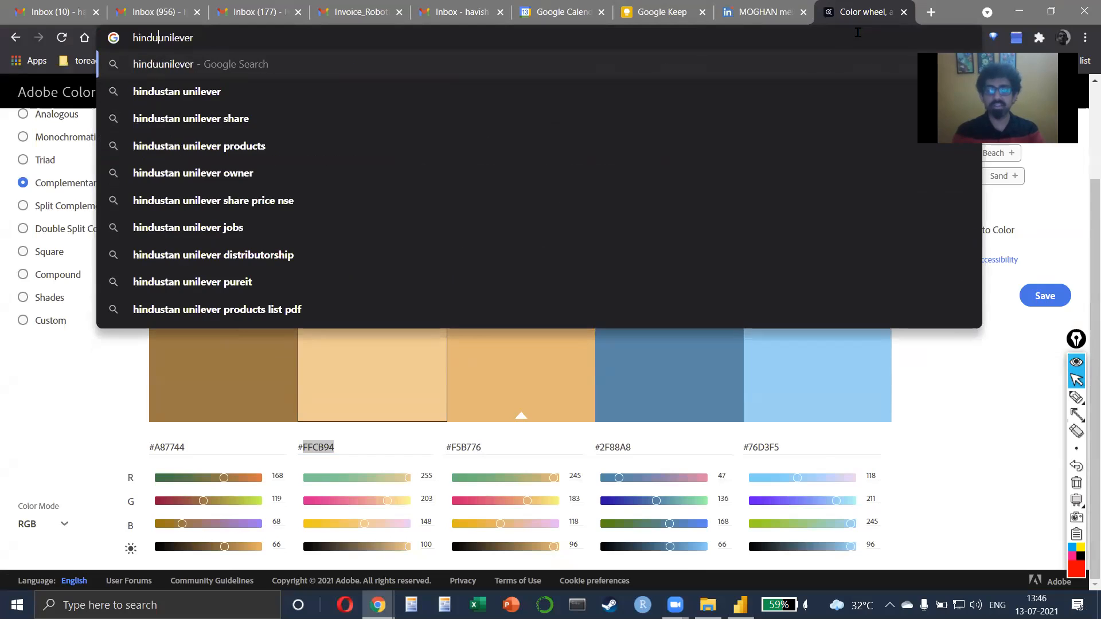
{"action": "type", "text": "hindustan yoy"}
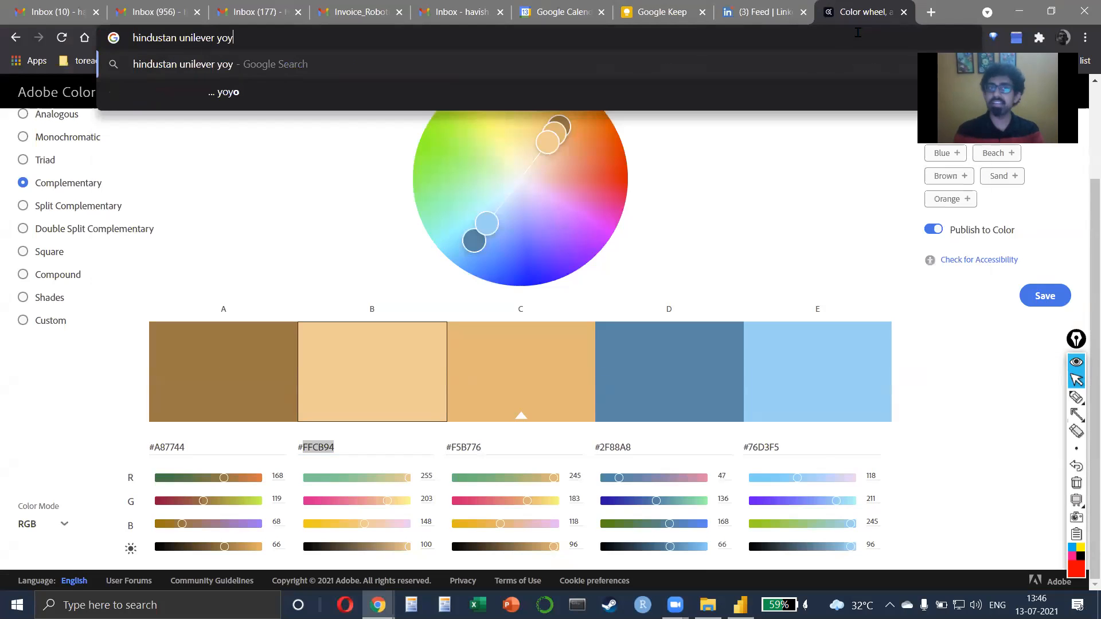
{"action": "key", "text": "Return"}
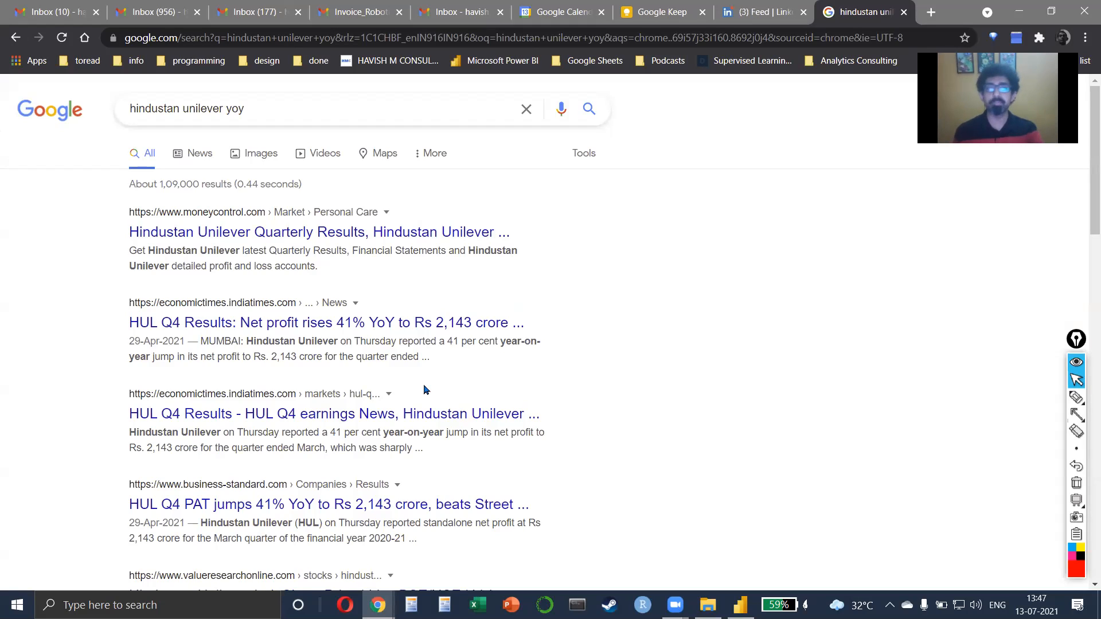
{"action": "left_click_drag", "start_coordinate": [133, 343], "coordinate": [187, 344]}
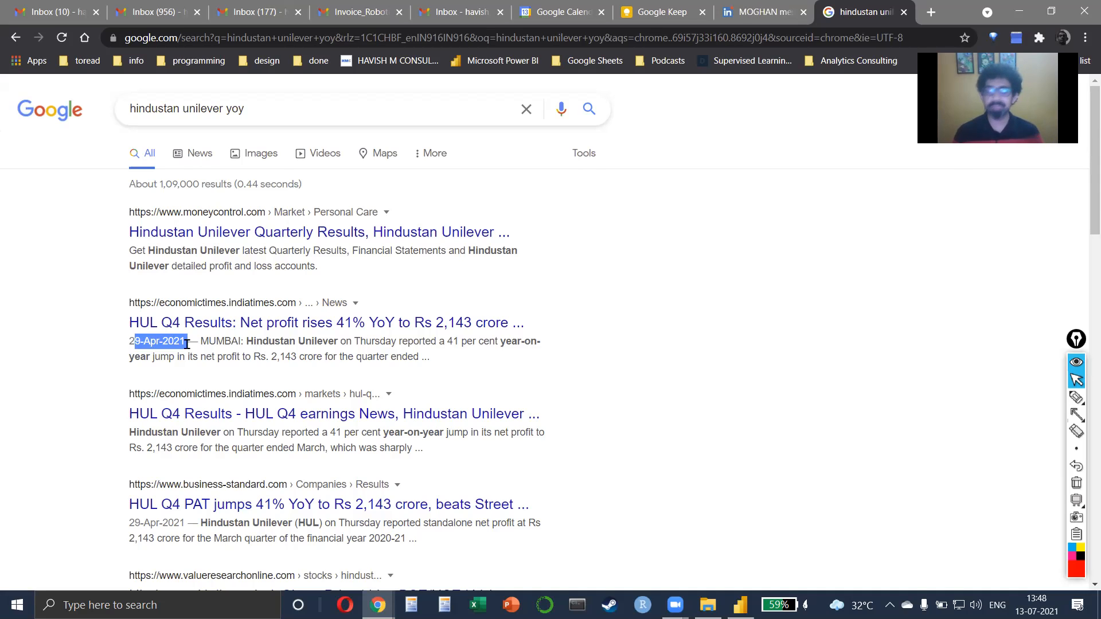
Switch back to Power BI Desktop and rename the blank Page 1 as Ribbon Chart
{"action": "key", "text": "alt+Tab"}
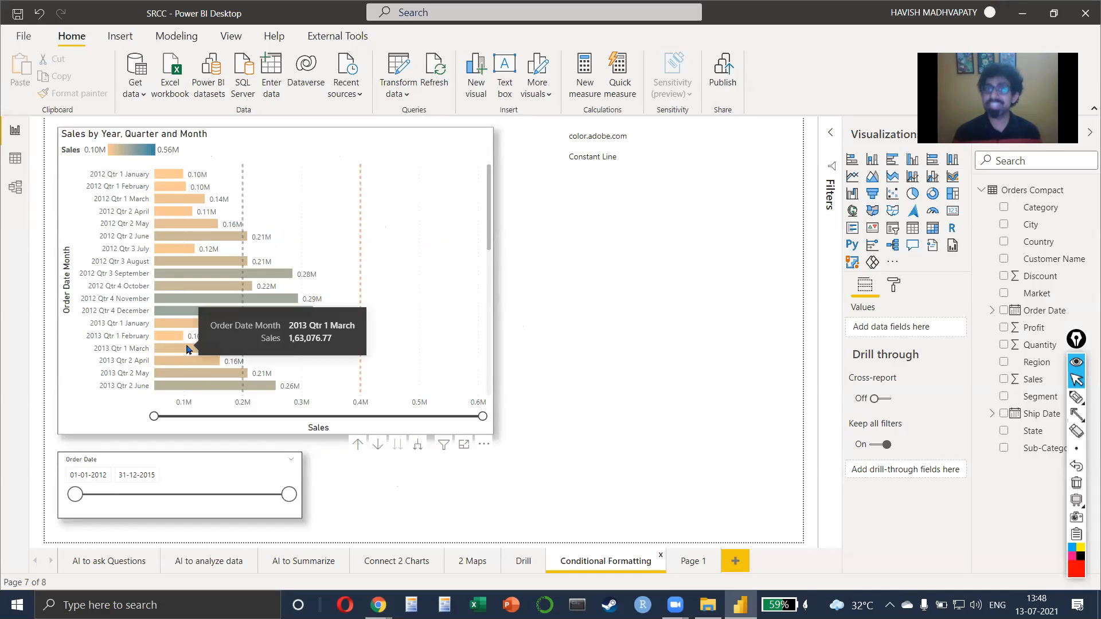
{"action": "left_click", "coordinate": [409, 381]}
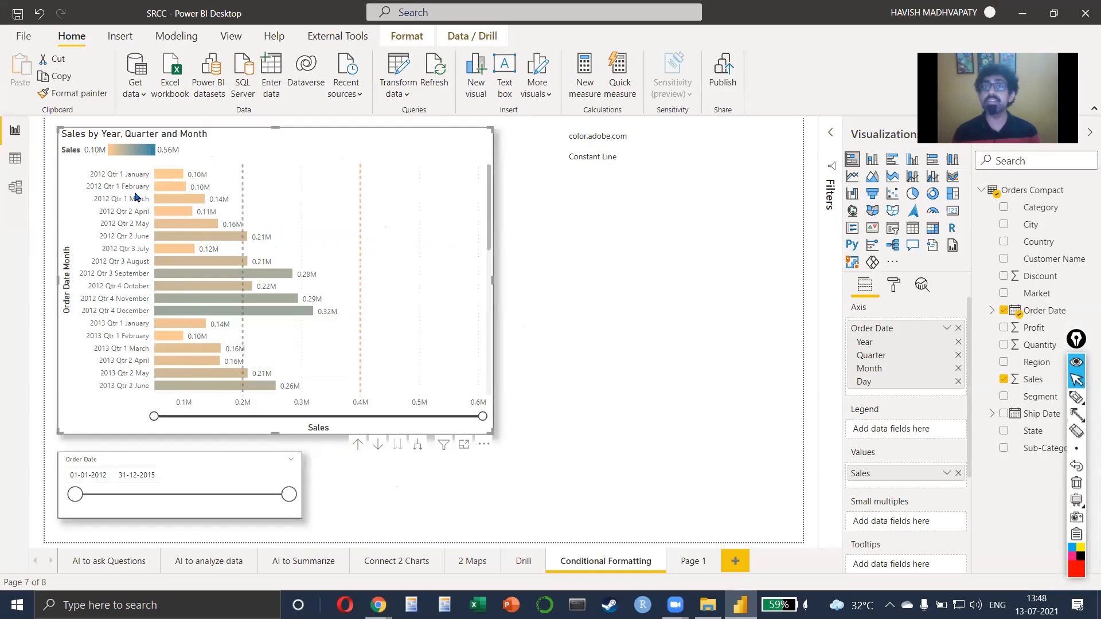
{"action": "left_click", "coordinate": [694, 569]}
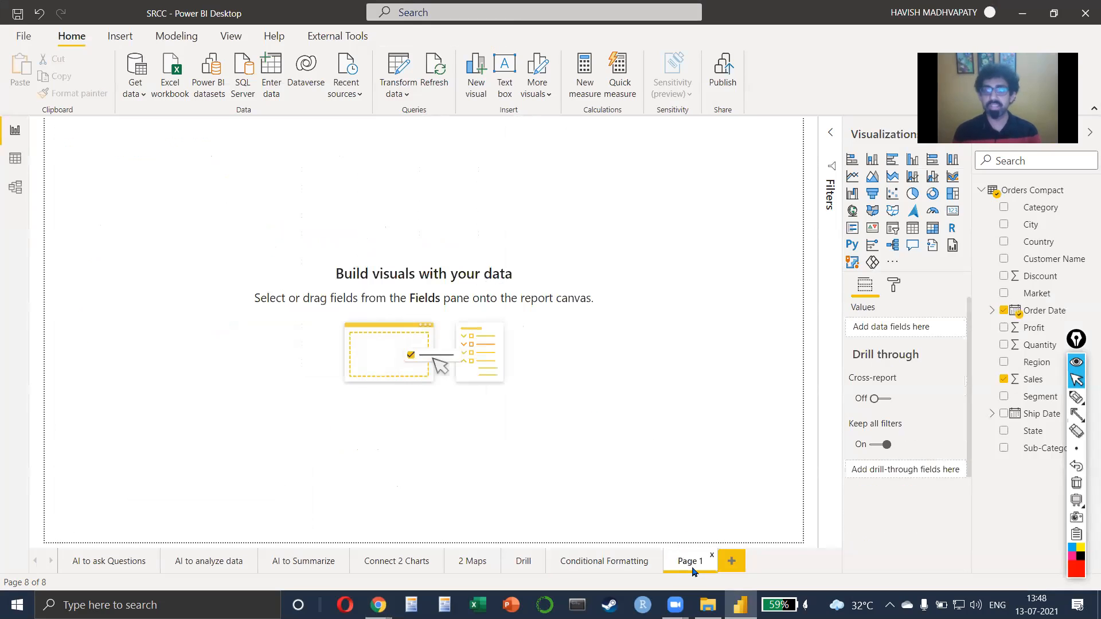
{"action": "double_click", "coordinate": [689, 562]}
{"action": "type", "text": "Pibbon Chart"}
{"action": "key", "text": "Return"}
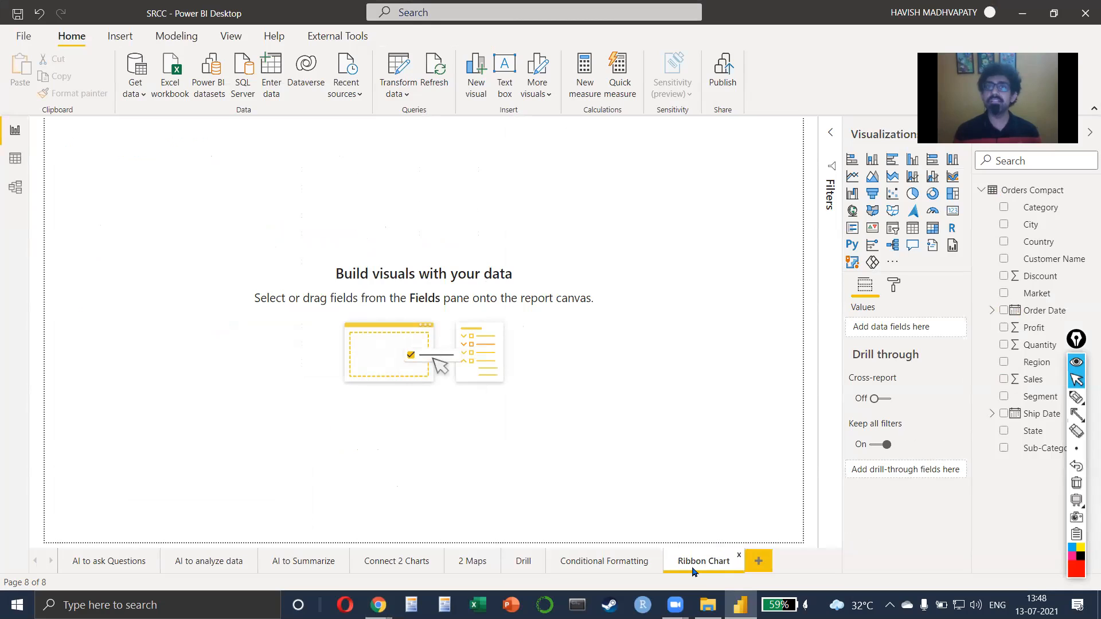
Insert an empty ribbon chart on the page and enlarge it to cover more than half the canvas width
{"action": "left_click", "coordinate": [952, 180]}
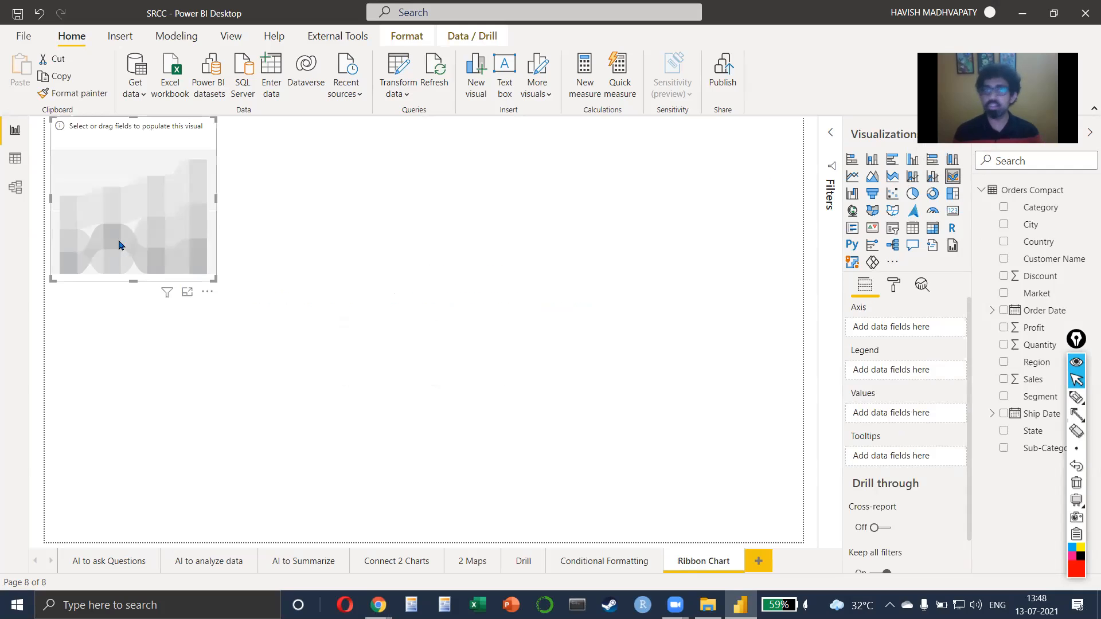
{"action": "left_click_drag", "start_coordinate": [117, 188], "coordinate": [126, 202]}
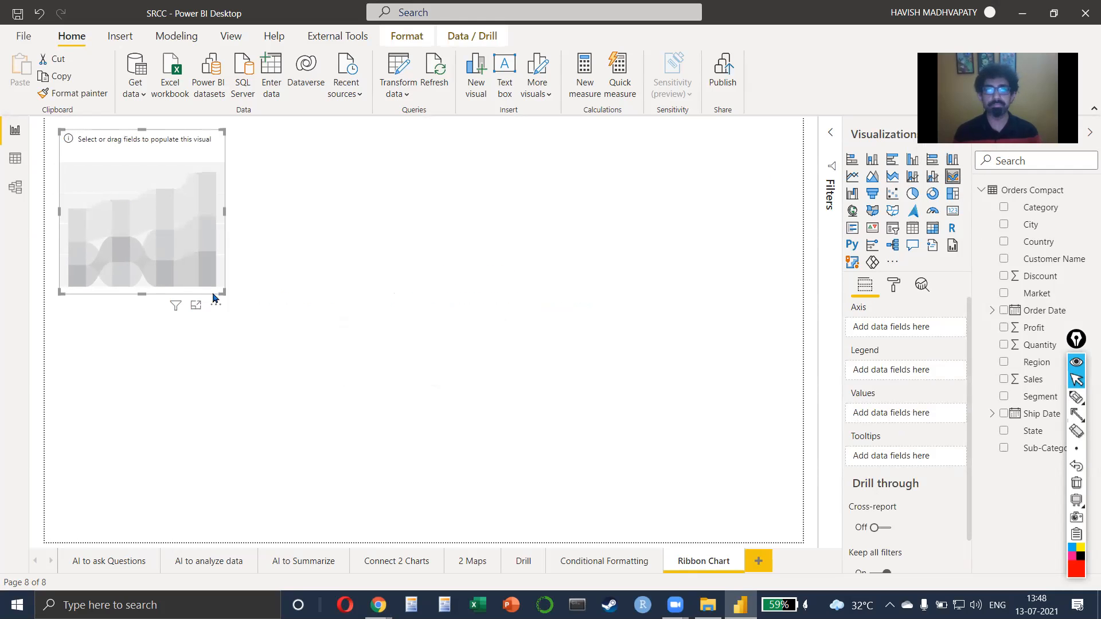
{"action": "left_click_drag", "start_coordinate": [223, 293], "coordinate": [496, 446]}
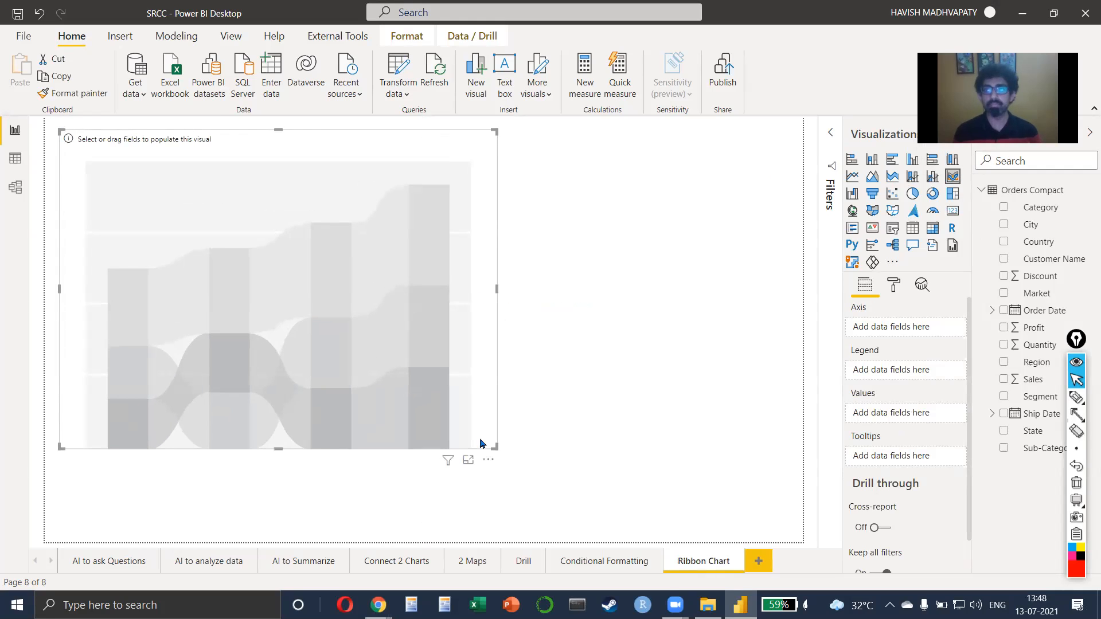
Populate the ribbon chart with Sales as values, the Order Date Year as axis and Quarter as legend
{"action": "left_click", "coordinate": [989, 311]}
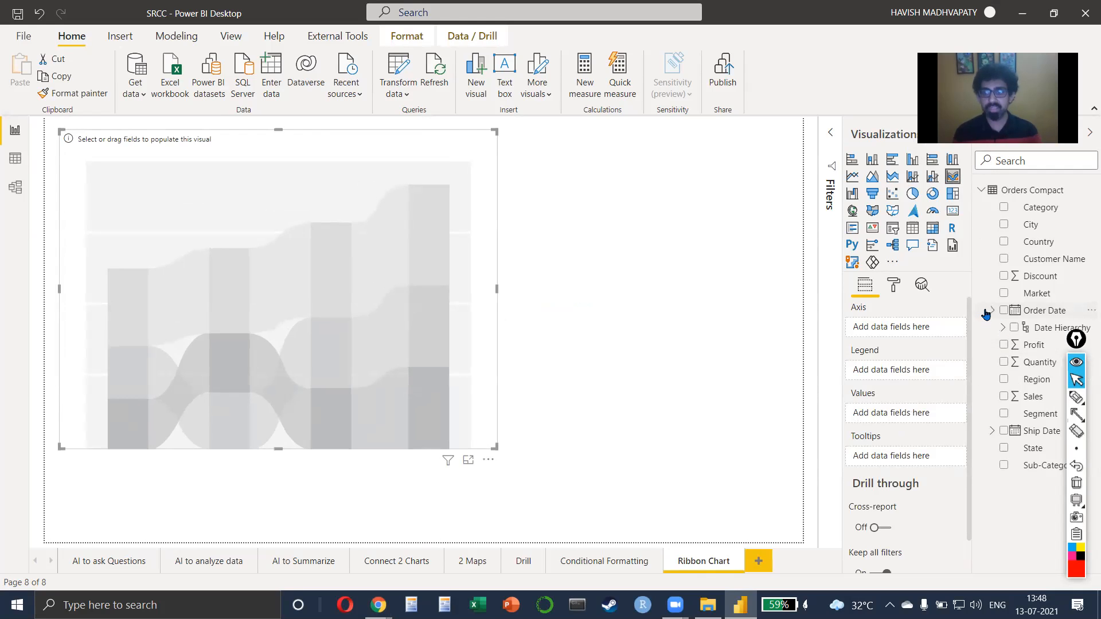
{"action": "left_click_drag", "start_coordinate": [973, 310], "coordinate": [918, 309]}
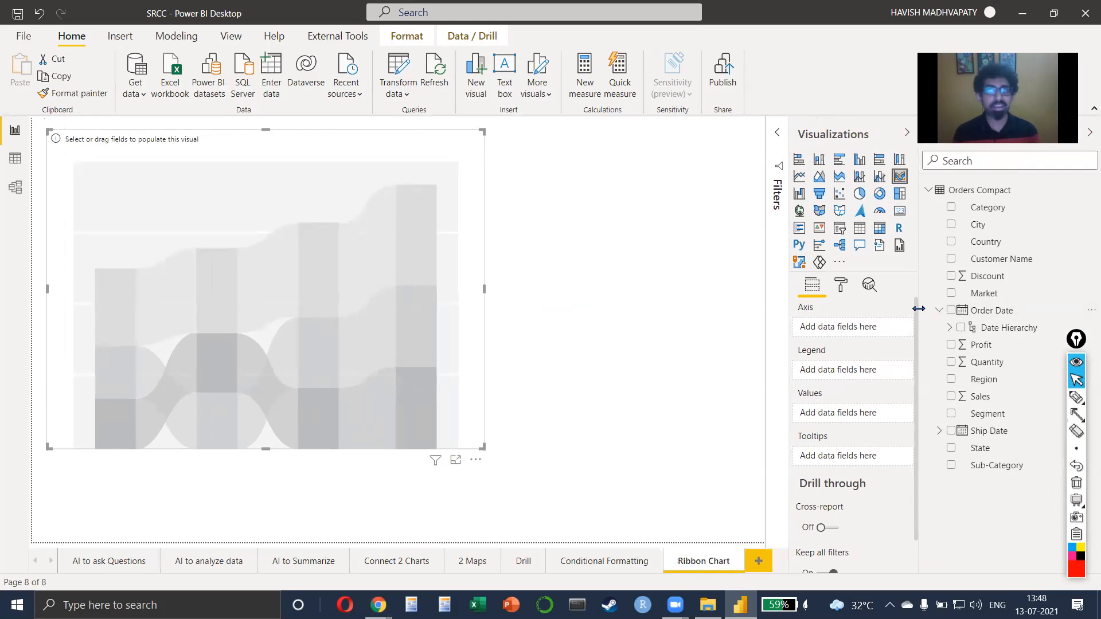
{"action": "left_click", "coordinate": [948, 329]}
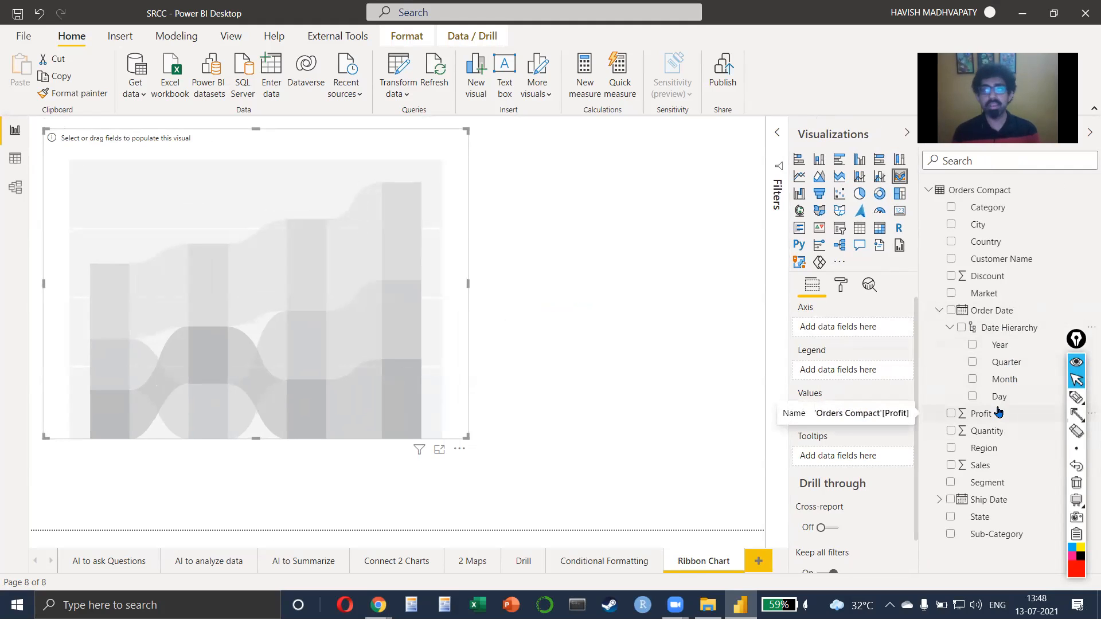
{"action": "left_click_drag", "start_coordinate": [998, 458], "coordinate": [834, 421]}
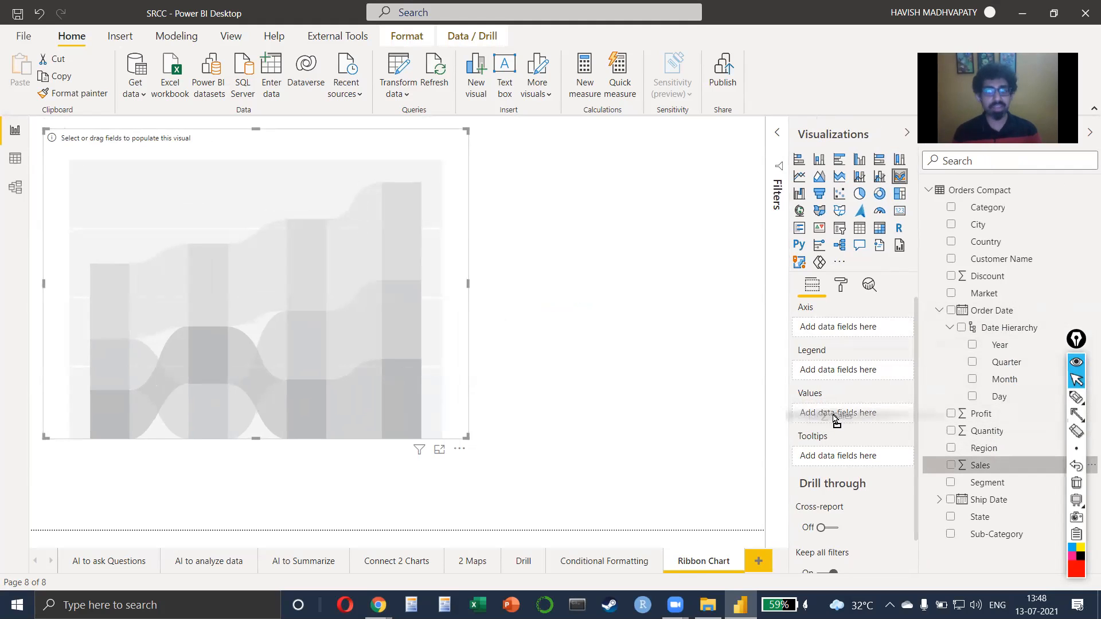
{"action": "left_click_drag", "start_coordinate": [999, 349], "coordinate": [850, 327]}
{"action": "left_click_drag", "start_coordinate": [1015, 366], "coordinate": [854, 396]}
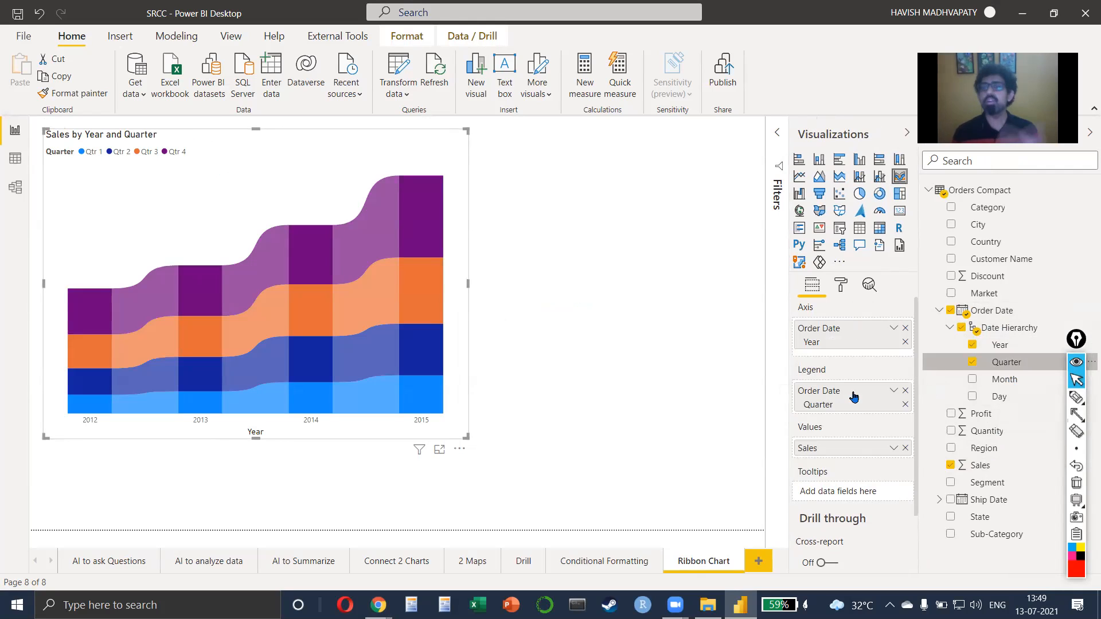
Add Quarter below Year on the ribbon chart's axis and replace the legend's Quarter with Year
{"action": "left_click_drag", "start_coordinate": [1003, 362], "coordinate": [885, 355]}
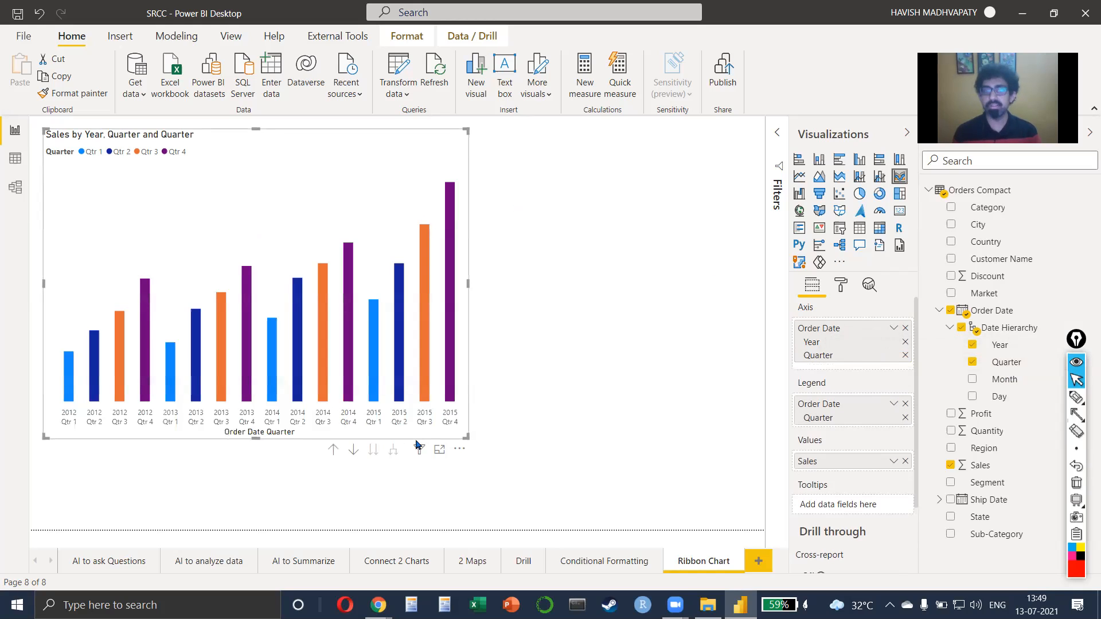
{"action": "left_click", "coordinate": [905, 405]}
{"action": "left_click_drag", "start_coordinate": [1026, 346], "coordinate": [855, 405]}
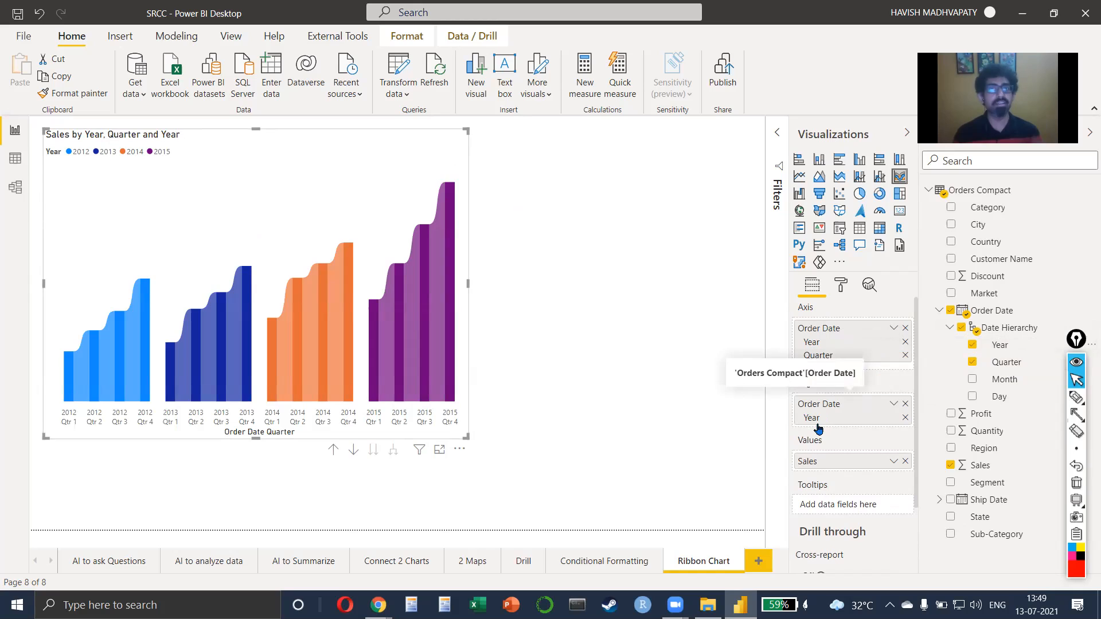
Rebuild the ribbon chart with only Year and Quarter of the Date Hierarchy on the axis and Year as legend, expanded to quarter level
{"action": "left_click", "coordinate": [905, 404]}
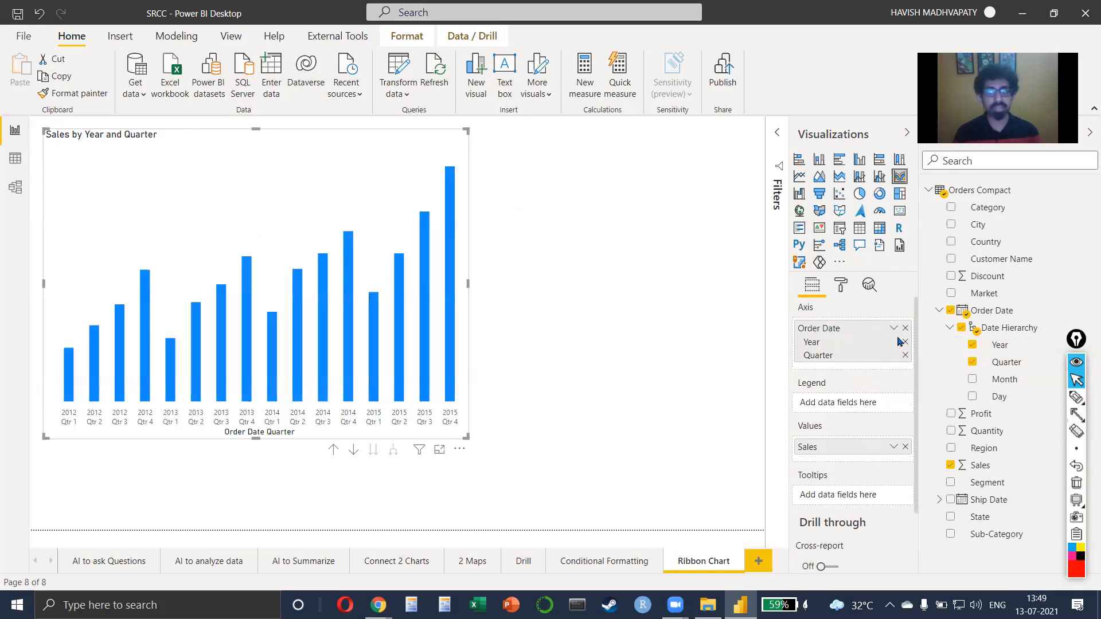
{"action": "left_click", "coordinate": [904, 328]}
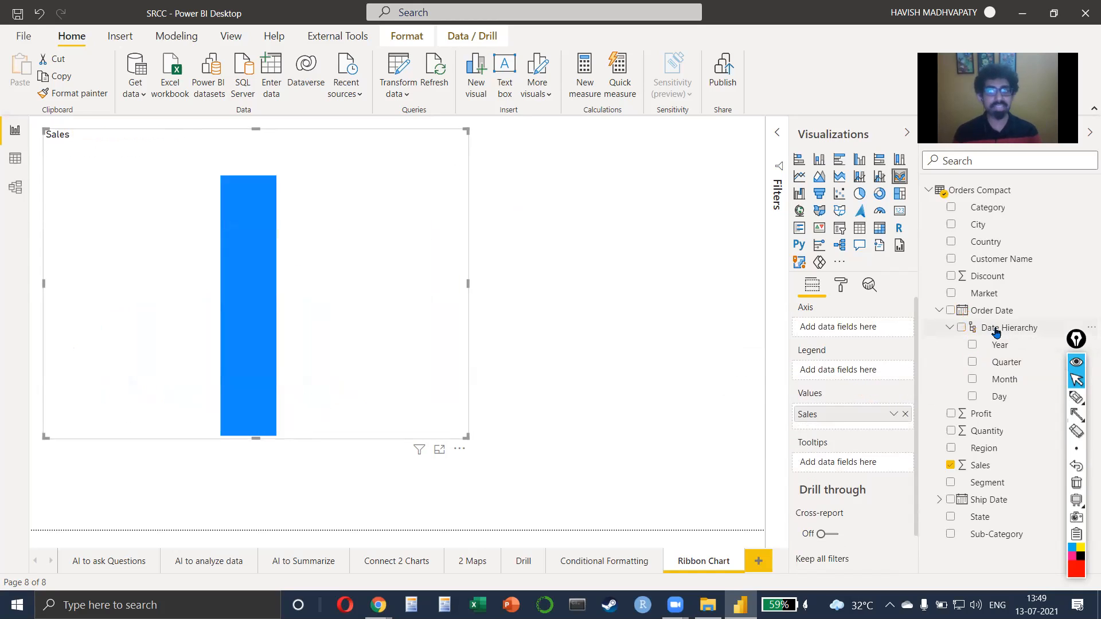
{"action": "left_click_drag", "start_coordinate": [995, 328], "coordinate": [848, 332]}
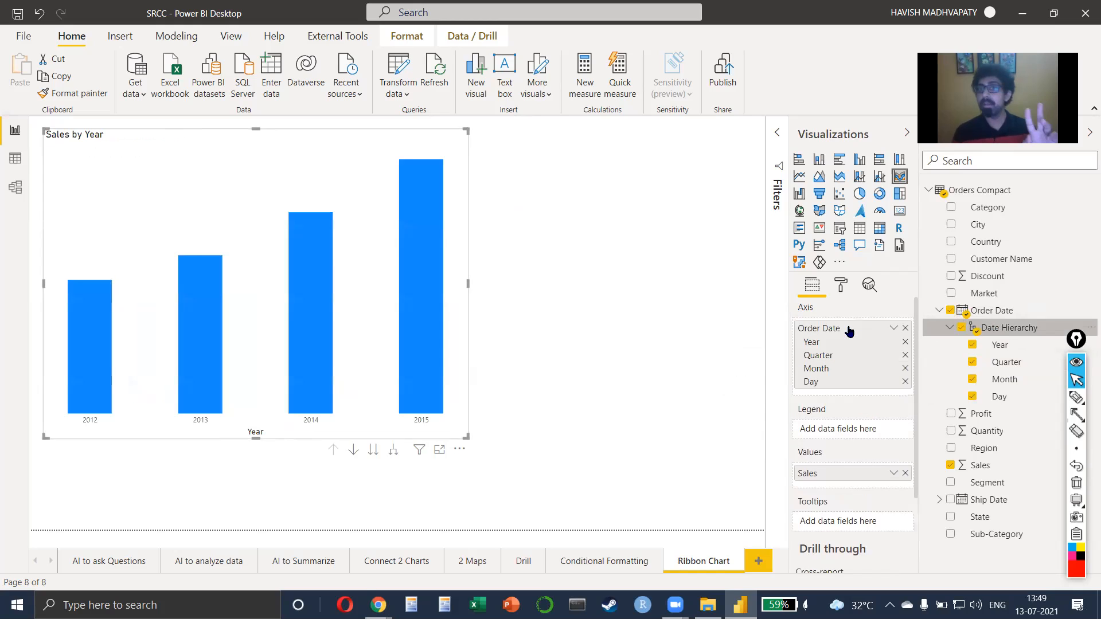
{"action": "left_click", "coordinate": [904, 368]}
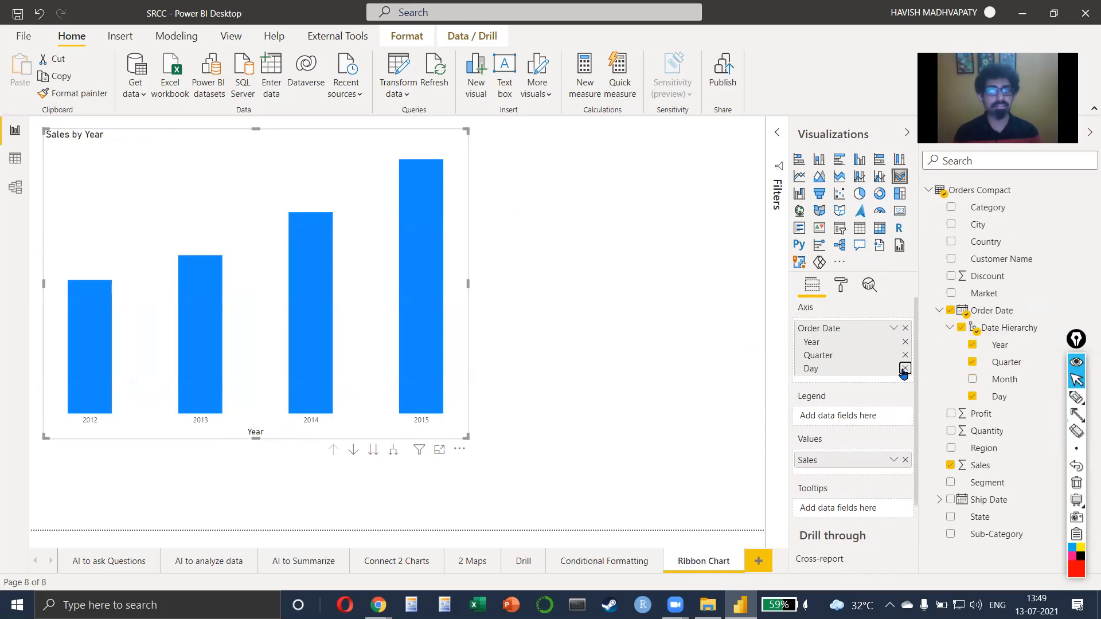
{"action": "left_click", "coordinate": [905, 368]}
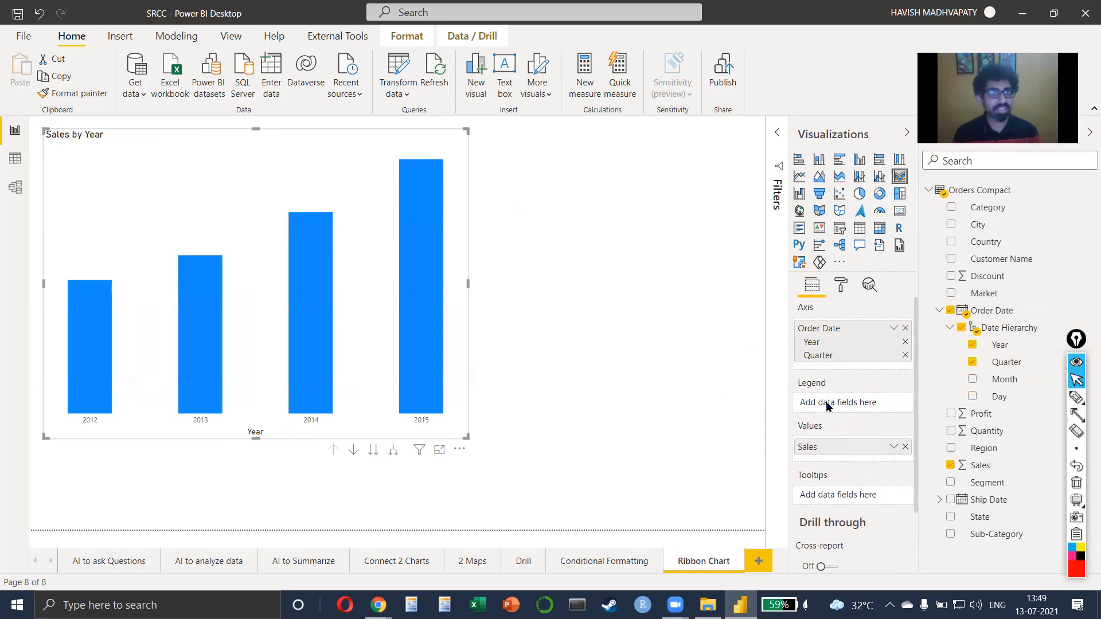
{"action": "left_click_drag", "start_coordinate": [1007, 345], "coordinate": [854, 408]}
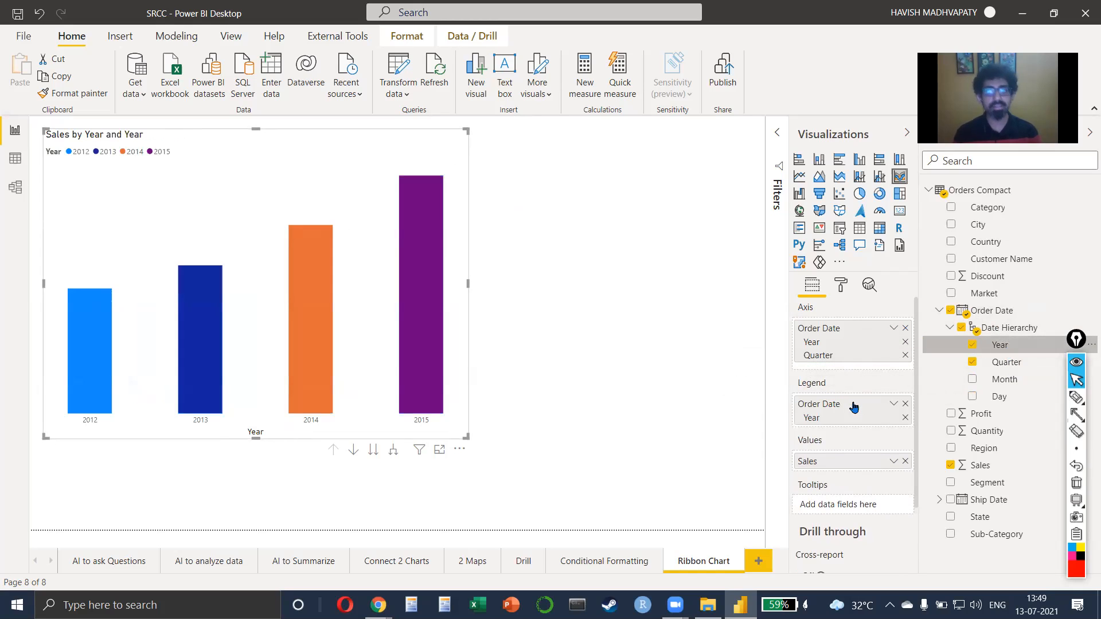
{"action": "left_click", "coordinate": [396, 448]}
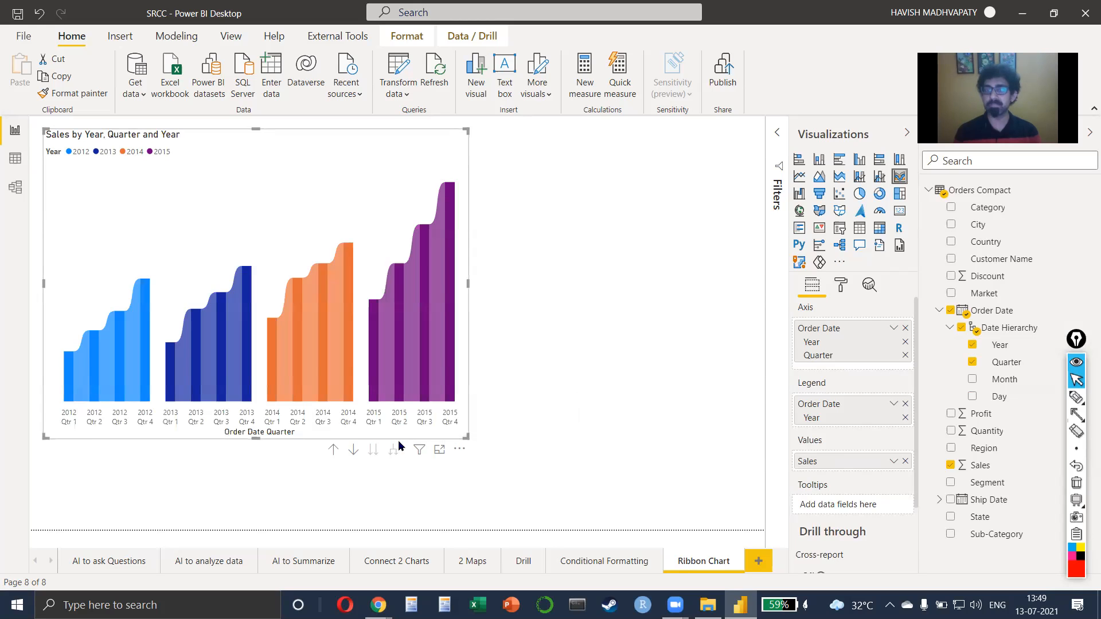
Turn on the shadow and the border for the ribbon chart
{"action": "left_click", "coordinate": [840, 285]}
{"action": "left_click", "coordinate": [877, 516]}
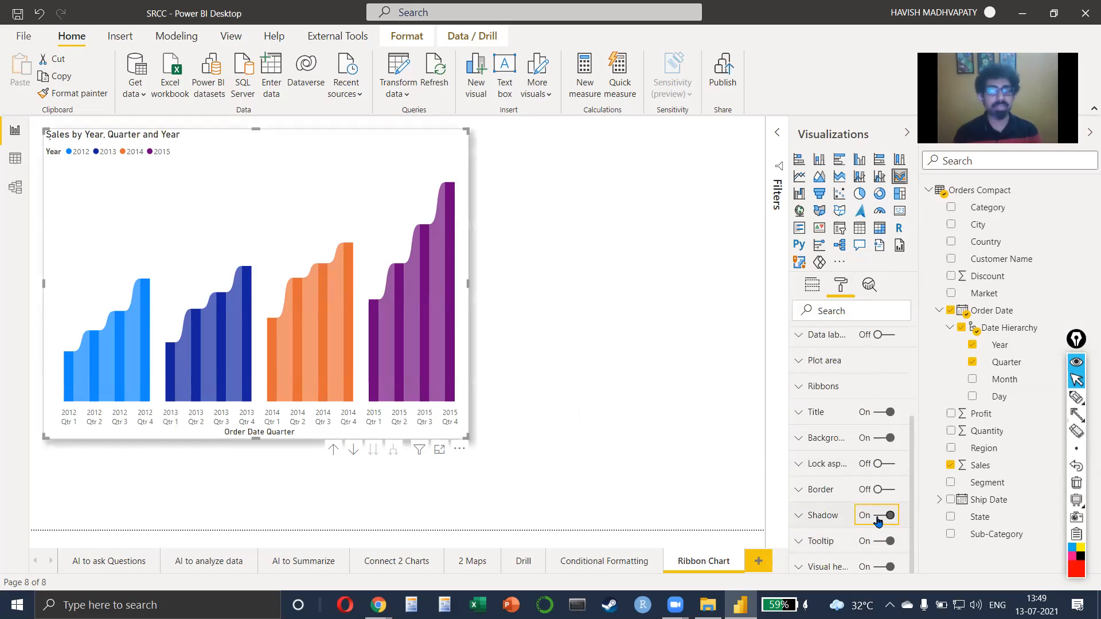
{"action": "left_click", "coordinate": [877, 490]}
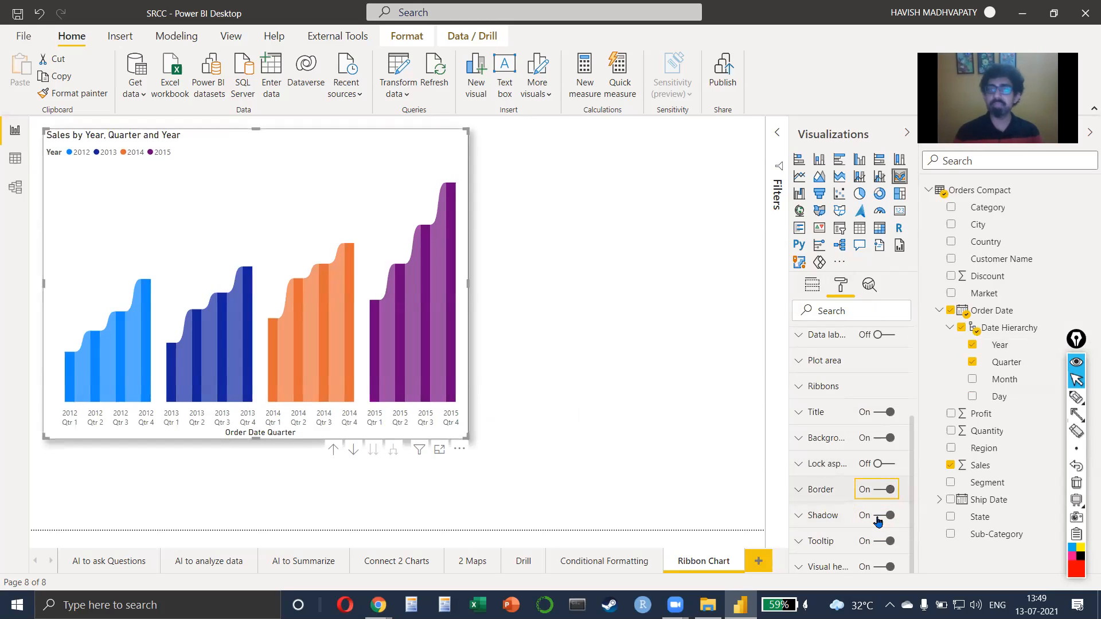
Widen the ribbon chart slightly, shift it down the page and reduce its height from the lower edge
{"action": "left_click_drag", "start_coordinate": [475, 440], "coordinate": [507, 477]}
{"action": "left_click_drag", "start_coordinate": [347, 177], "coordinate": [347, 202]}
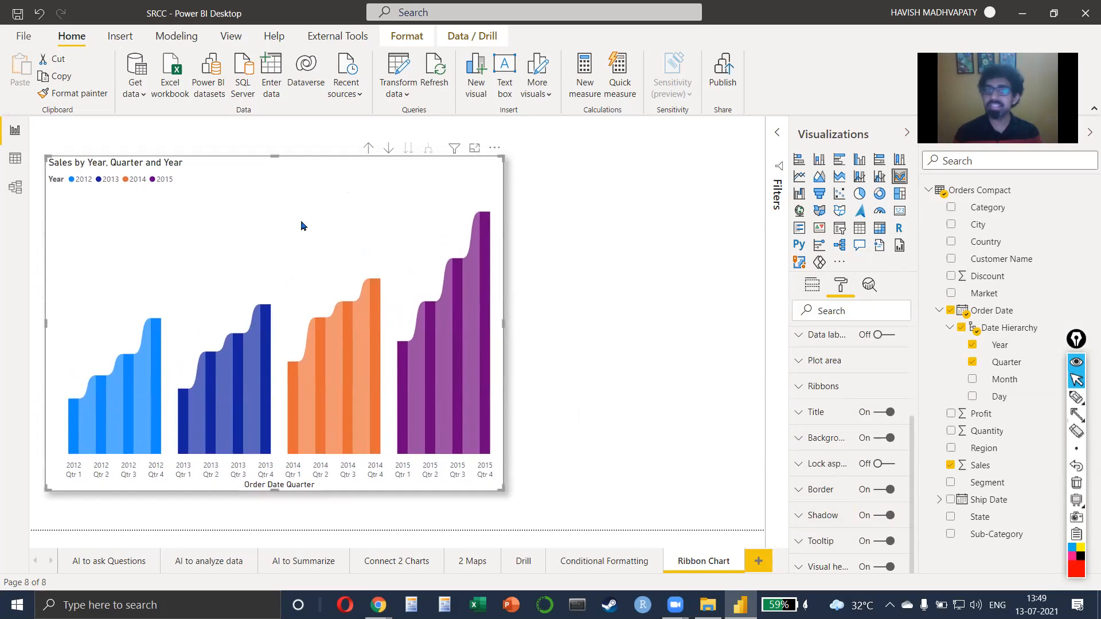
{"action": "mouse_move", "coordinate": [69, 417]}
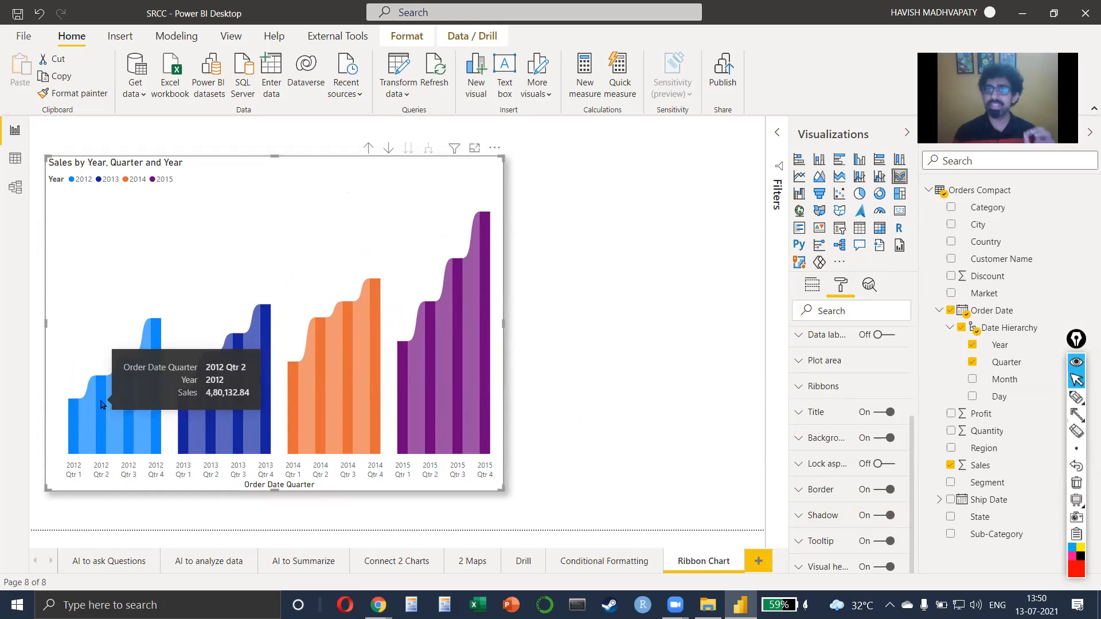
{"action": "mouse_move", "coordinate": [88, 412]}
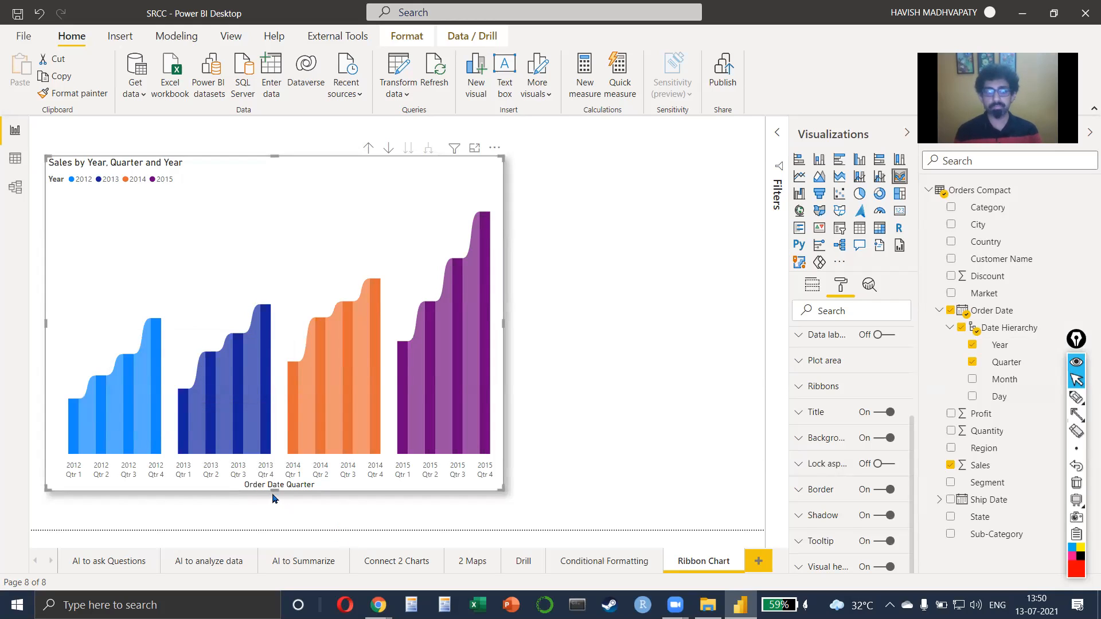
{"action": "left_click_drag", "start_coordinate": [274, 488], "coordinate": [277, 413]}
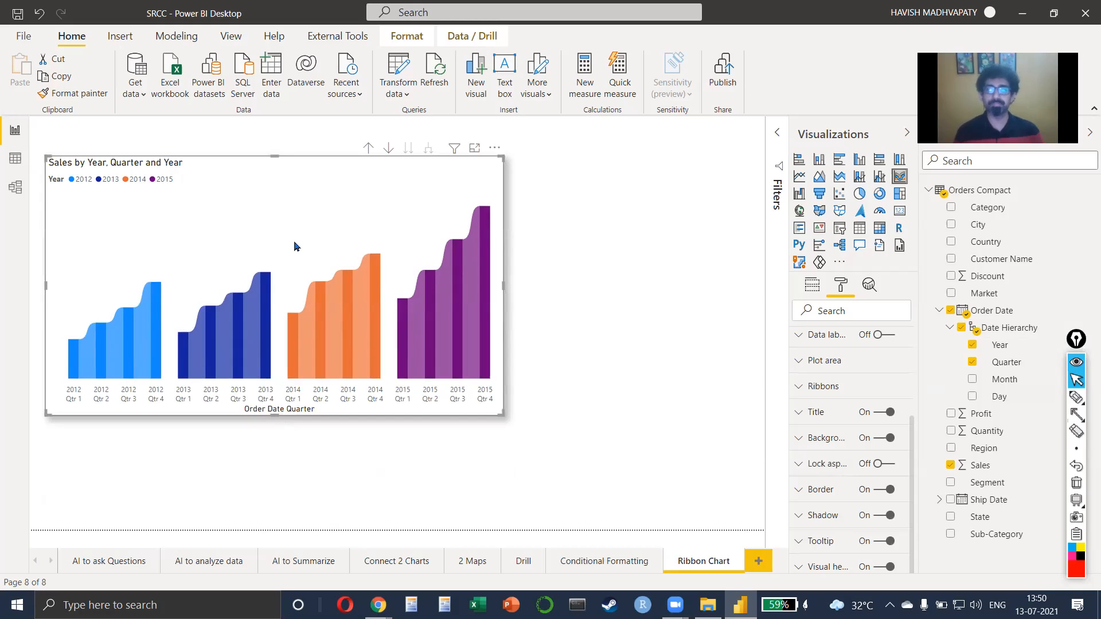
Underline the quarter axis labels and the Year legend with red annotation lines, and clear the markings
{"action": "left_click", "coordinate": [812, 285]}
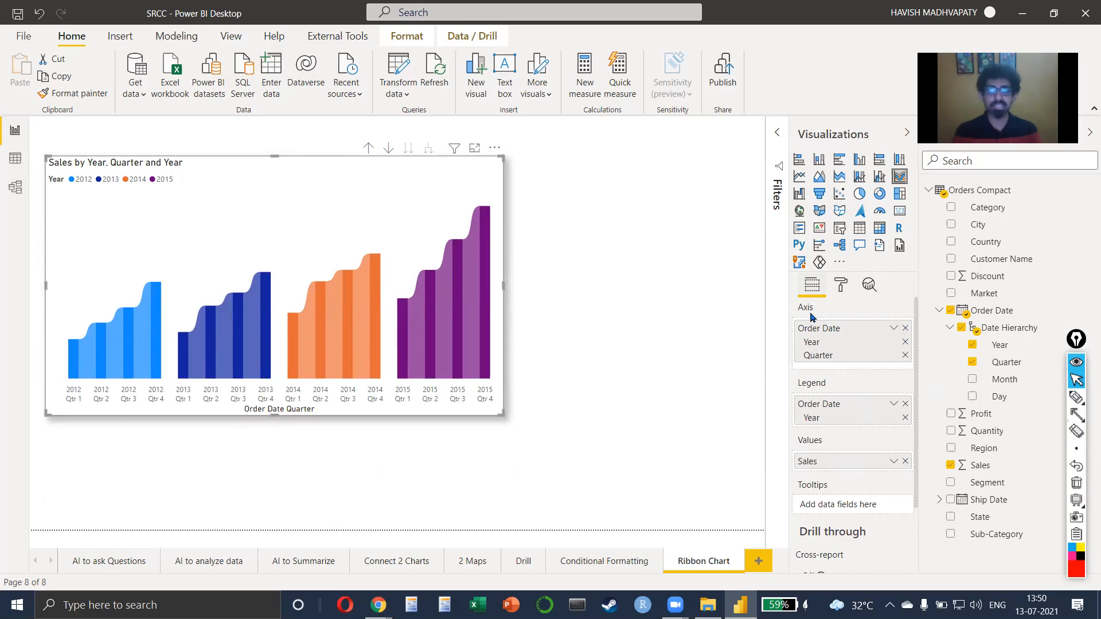
{"action": "key", "text": "ctrl+shift+l"}
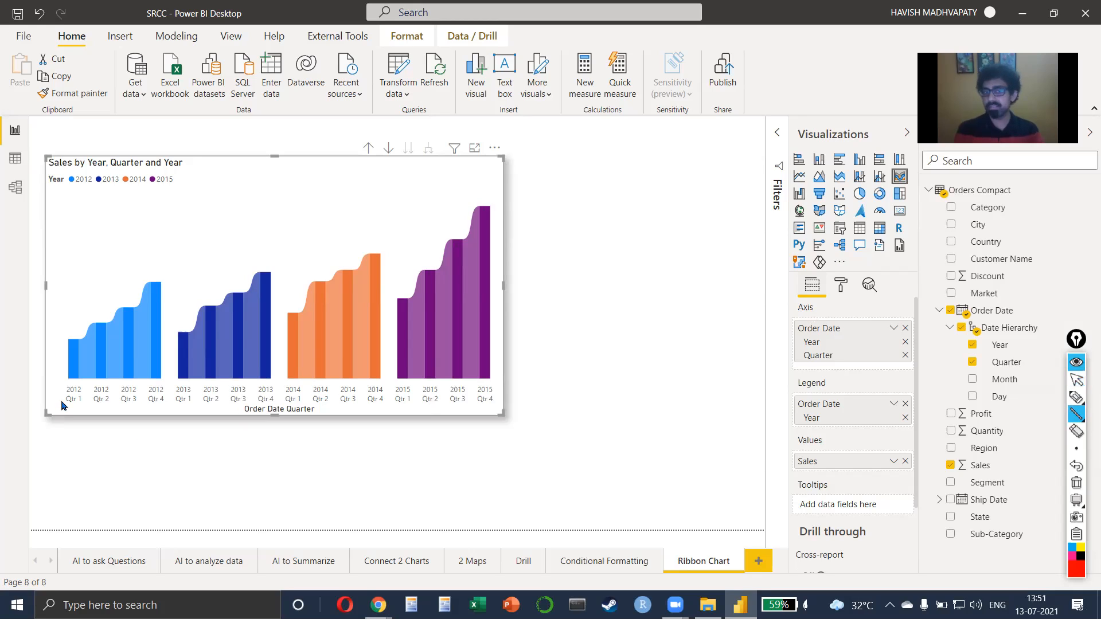
{"action": "left_click_drag", "start_coordinate": [61, 400], "coordinate": [559, 413]}
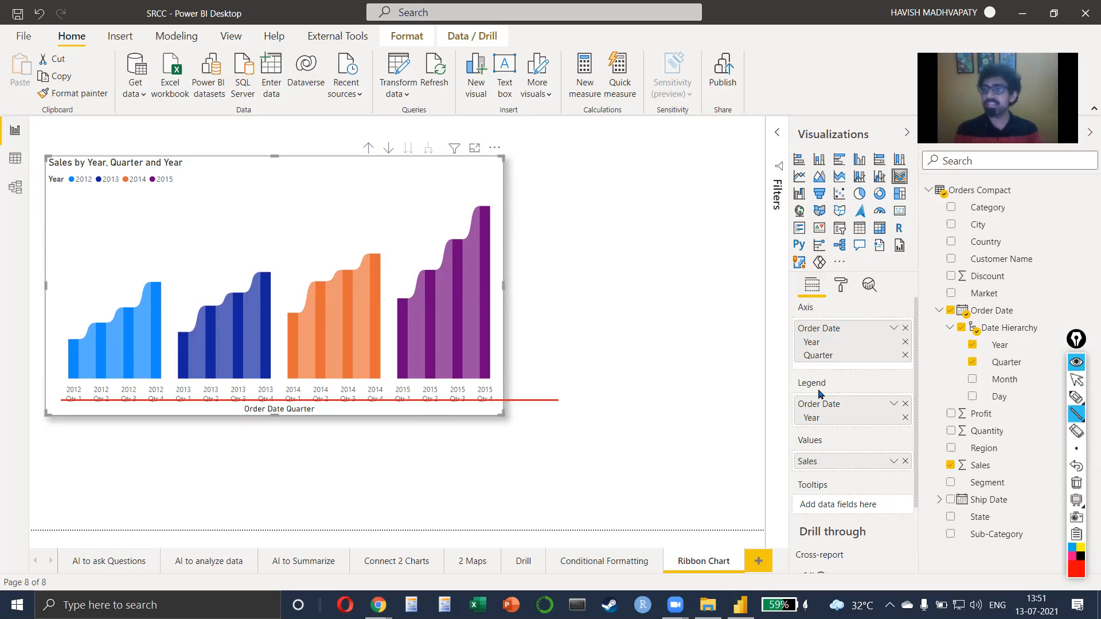
{"action": "left_click_drag", "start_coordinate": [51, 188], "coordinate": [177, 188]}
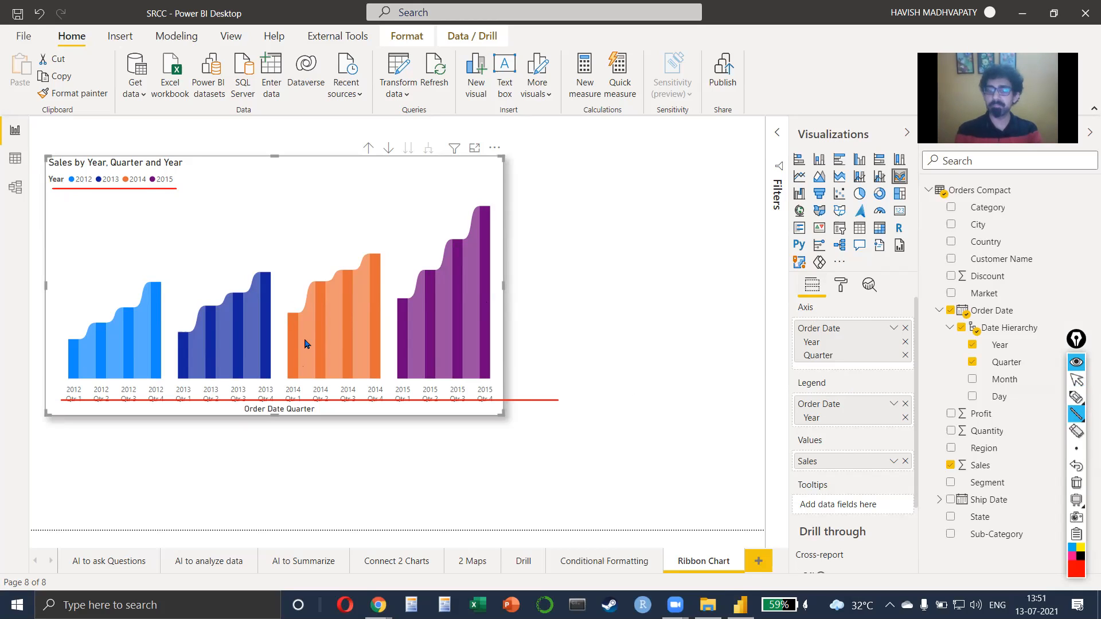
{"action": "key", "text": "Escape"}
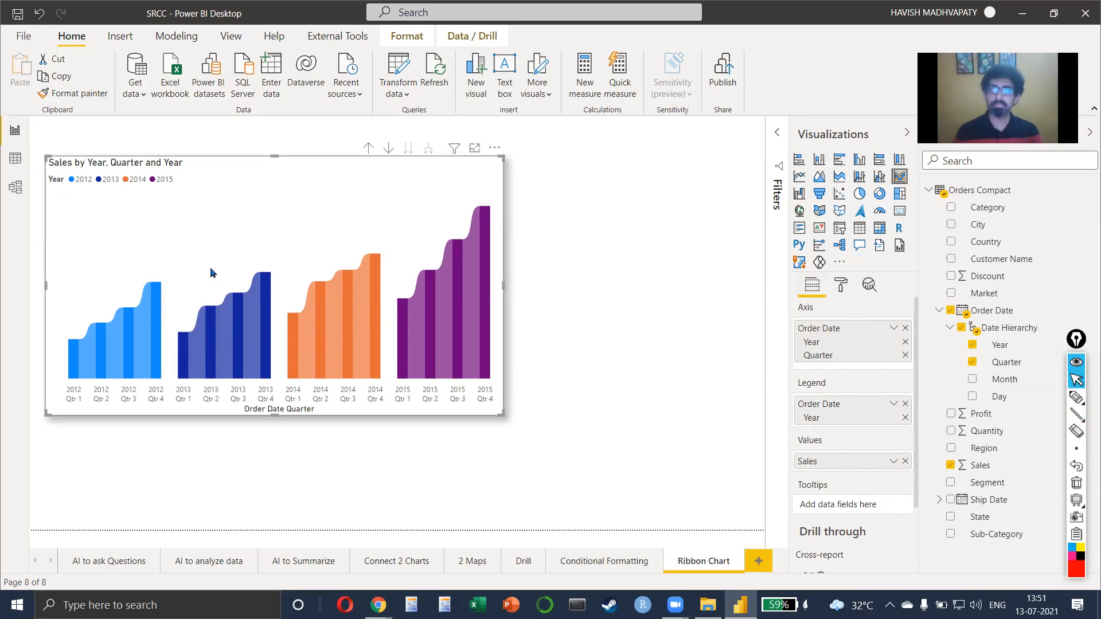
Move the ribbon chart slightly further down the page
{"action": "mouse_move", "coordinate": [73, 353]}
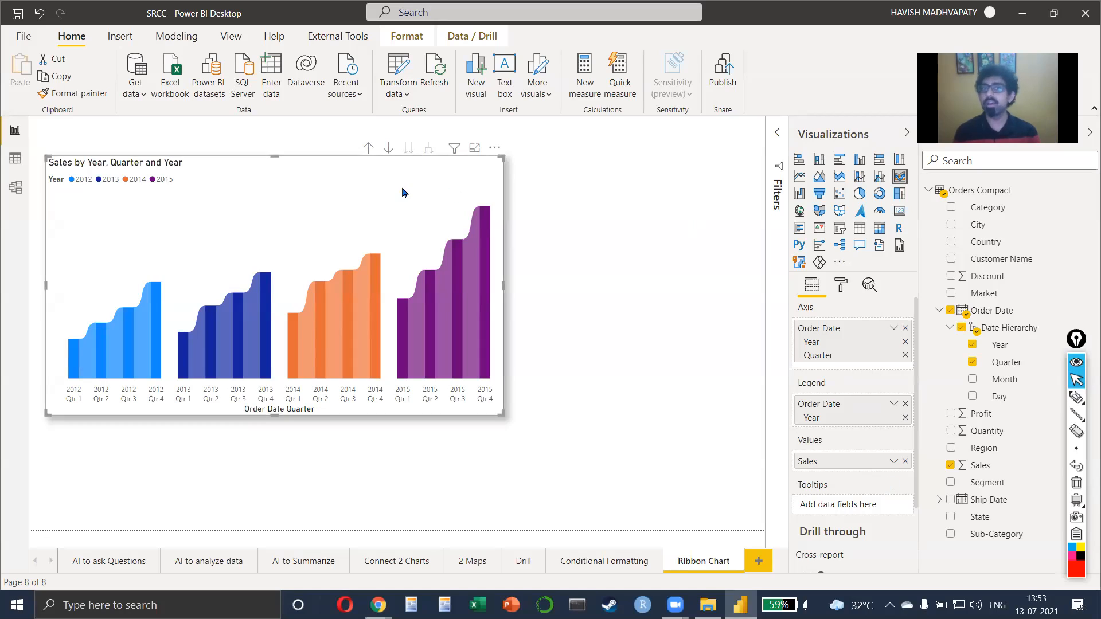
{"action": "left_click_drag", "start_coordinate": [402, 195], "coordinate": [402, 230]}
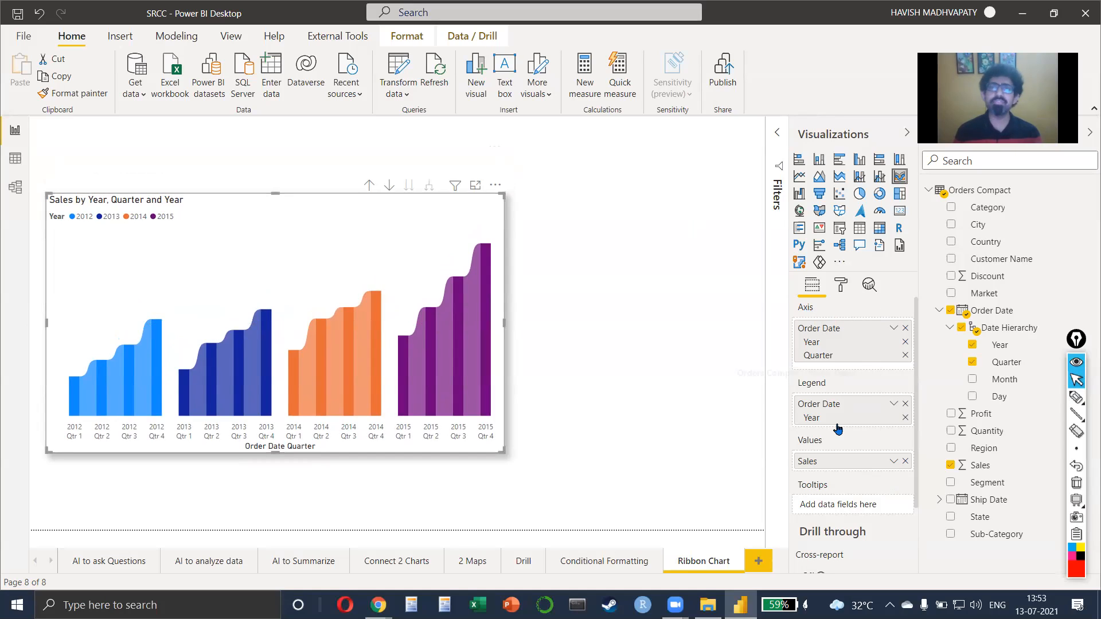
Try Quarter as the ribbon chart's legend and put Year back in its place
{"action": "left_click", "coordinate": [905, 404]}
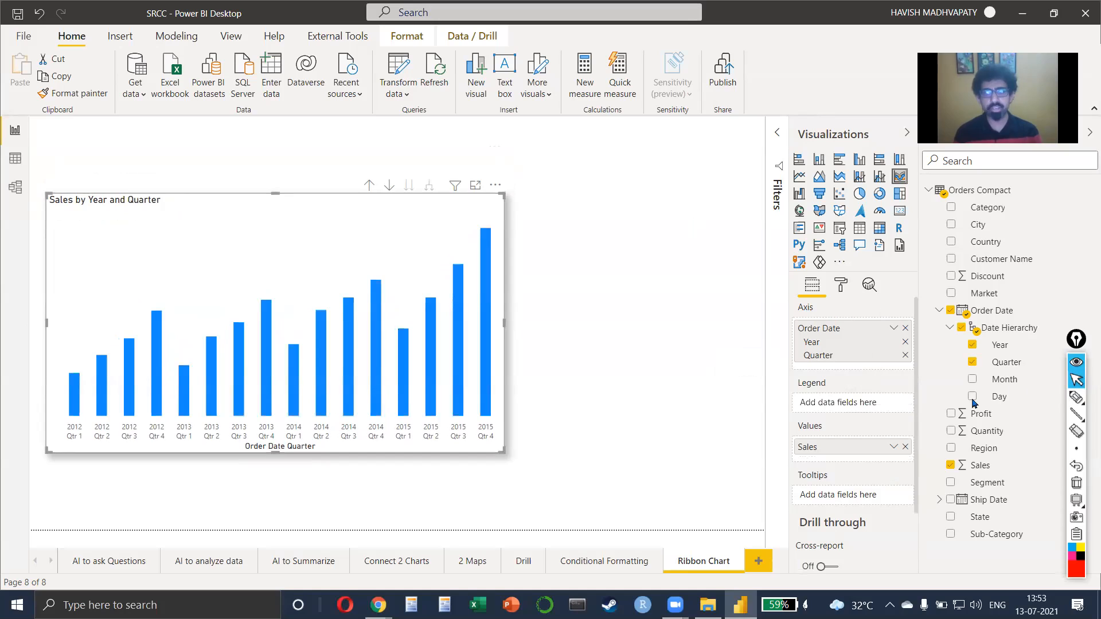
{"action": "left_click_drag", "start_coordinate": [1022, 367], "coordinate": [867, 413]}
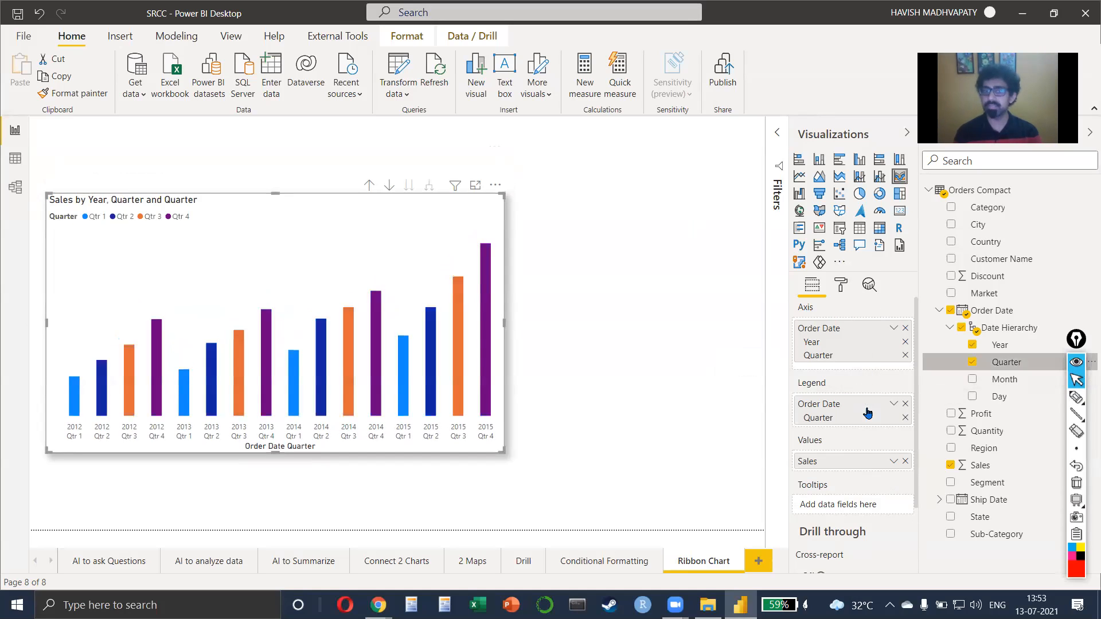
{"action": "left_click", "coordinate": [904, 405]}
{"action": "left_click_drag", "start_coordinate": [1000, 345], "coordinate": [836, 401]}
{"action": "left_click_drag", "start_coordinate": [996, 345], "coordinate": [836, 408]}
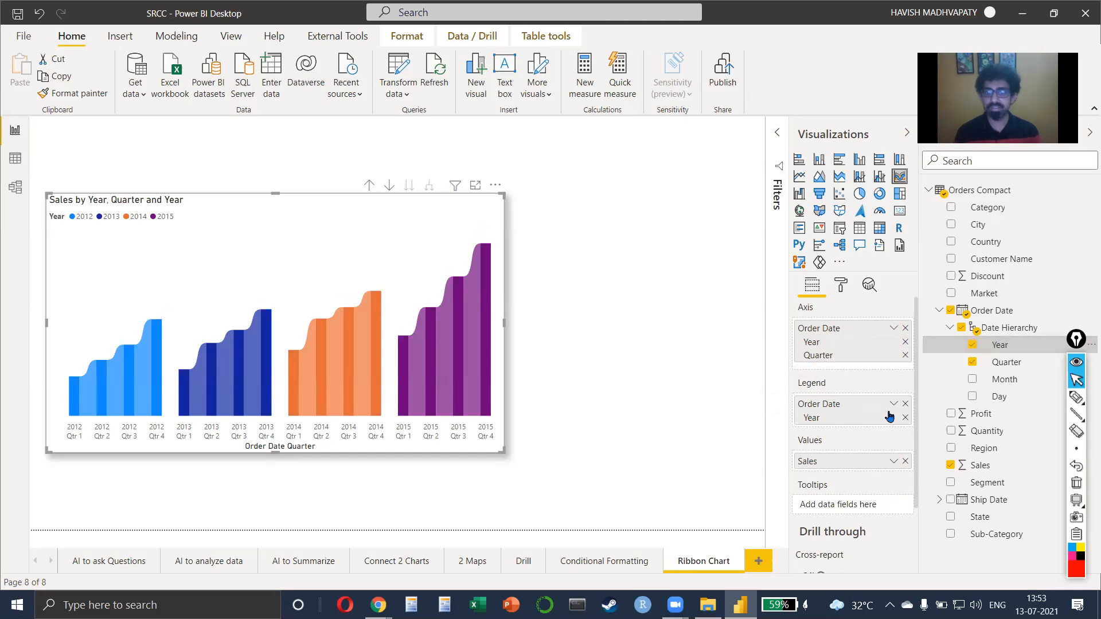
Replace the legend's Year with Quarter and then with Month, adding Month below Quarter on the axis as well
{"action": "left_click", "coordinate": [905, 404]}
{"action": "left_click_drag", "start_coordinate": [1008, 362], "coordinate": [853, 408]}
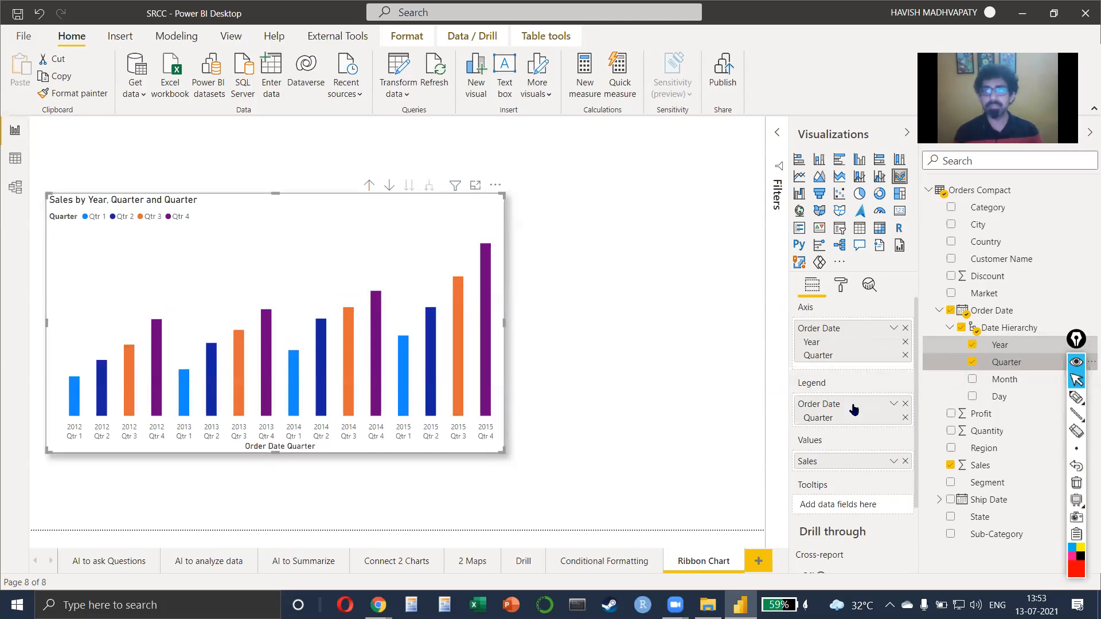
{"action": "left_click", "coordinate": [905, 406]}
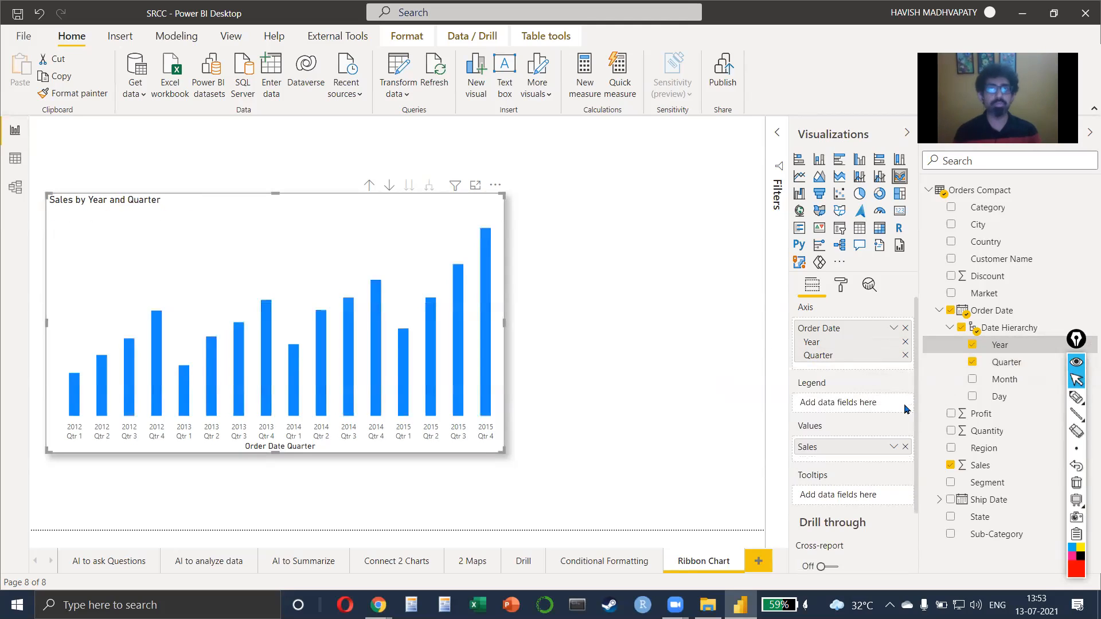
{"action": "left_click_drag", "start_coordinate": [1002, 381], "coordinate": [874, 367]}
{"action": "left_click_drag", "start_coordinate": [998, 387], "coordinate": [832, 423]}
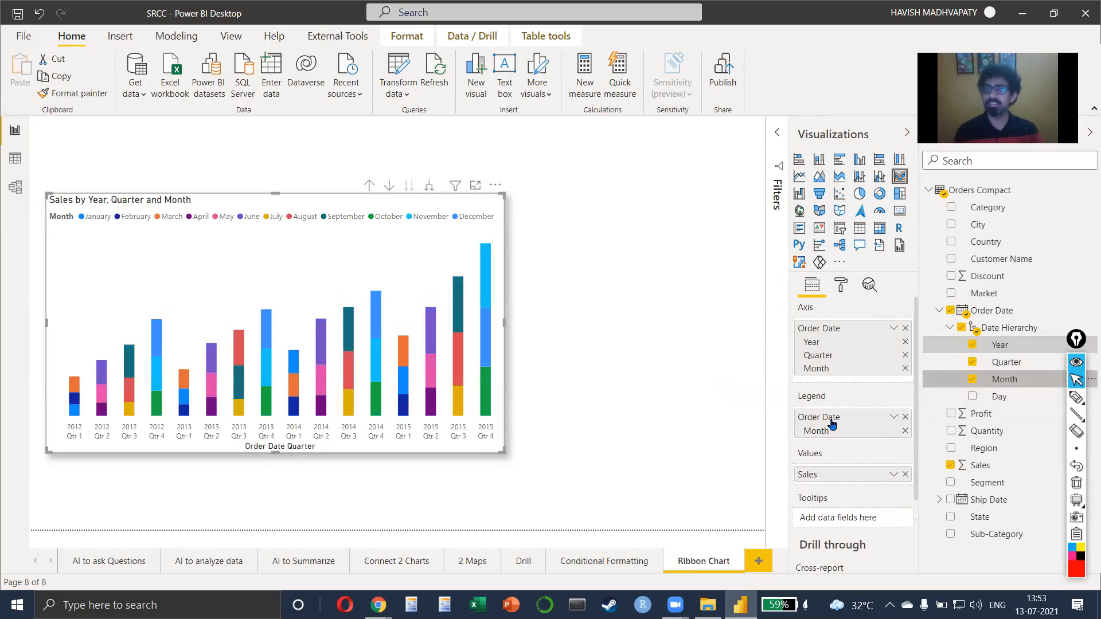
Replace the legend's Month with Quarter and expand the ribbon chart's axis down to month level
{"action": "left_click", "coordinate": [905, 417]}
{"action": "left_click_drag", "start_coordinate": [971, 368], "coordinate": [843, 422]}
{"action": "left_click", "coordinate": [429, 185]}
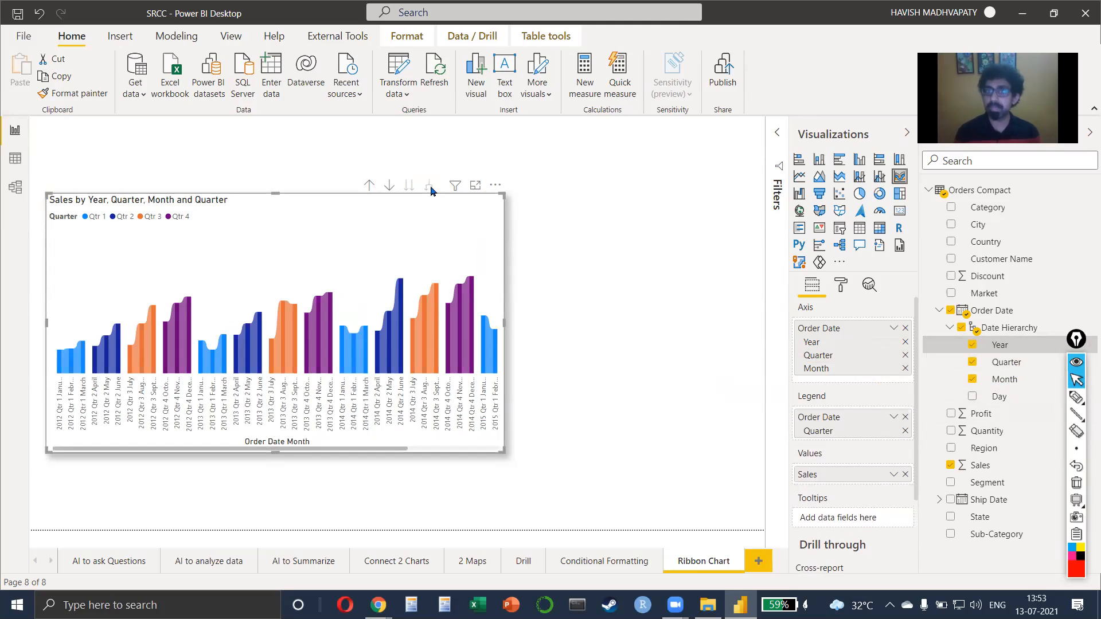
Remove Month from the ribbon chart's axis and replace the legend's Quarter with Year
{"action": "left_click", "coordinate": [904, 368]}
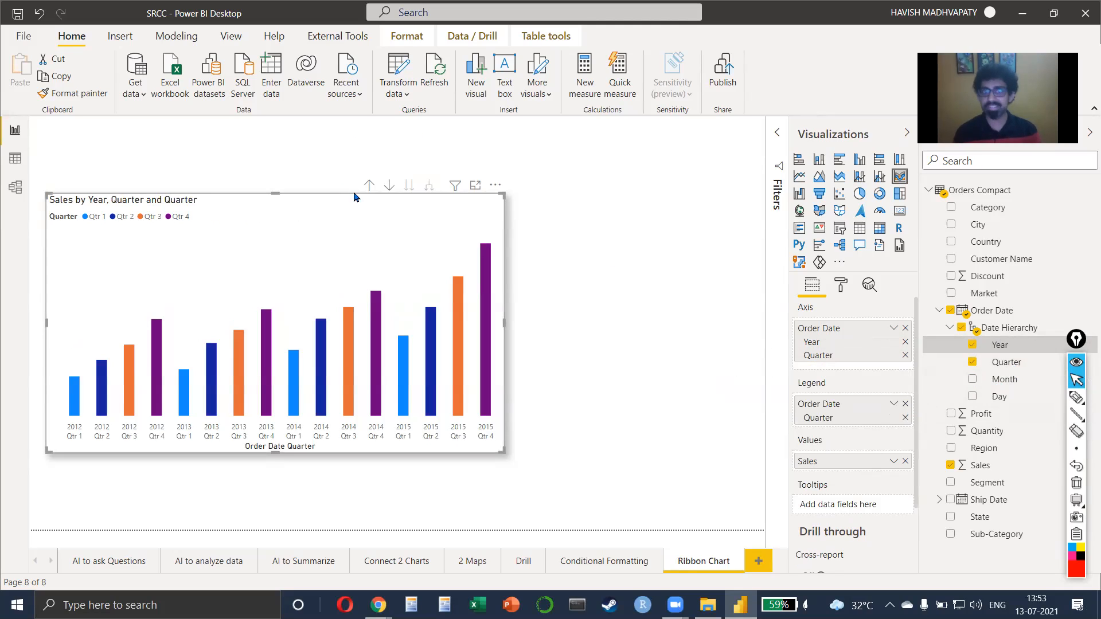
{"action": "left_click", "coordinate": [905, 404]}
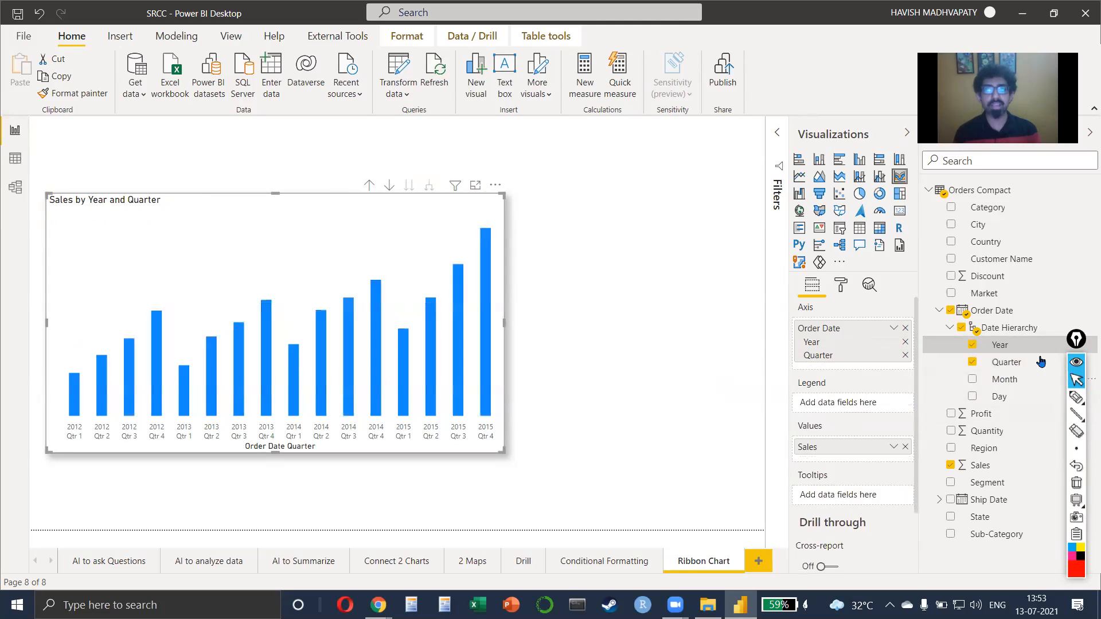
{"action": "left_click_drag", "start_coordinate": [1034, 353], "coordinate": [855, 405]}
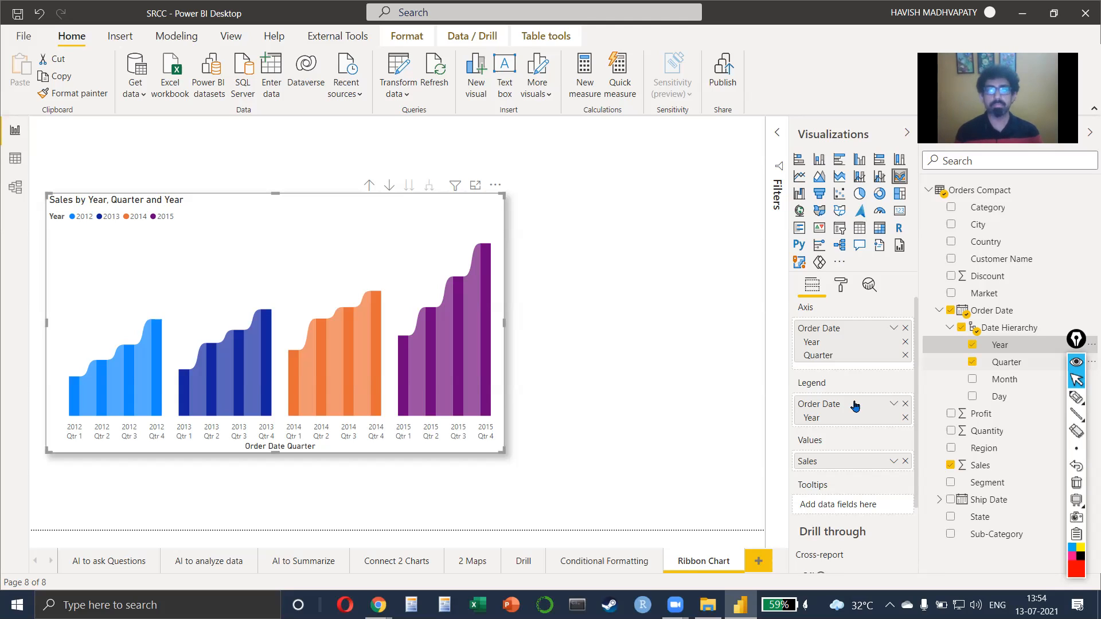
Clear Year from the ribbon chart's legend and add it again, and inspect the ribbon between 2014 Qtr 1 and Qtr 2
{"action": "left_click", "coordinate": [905, 405]}
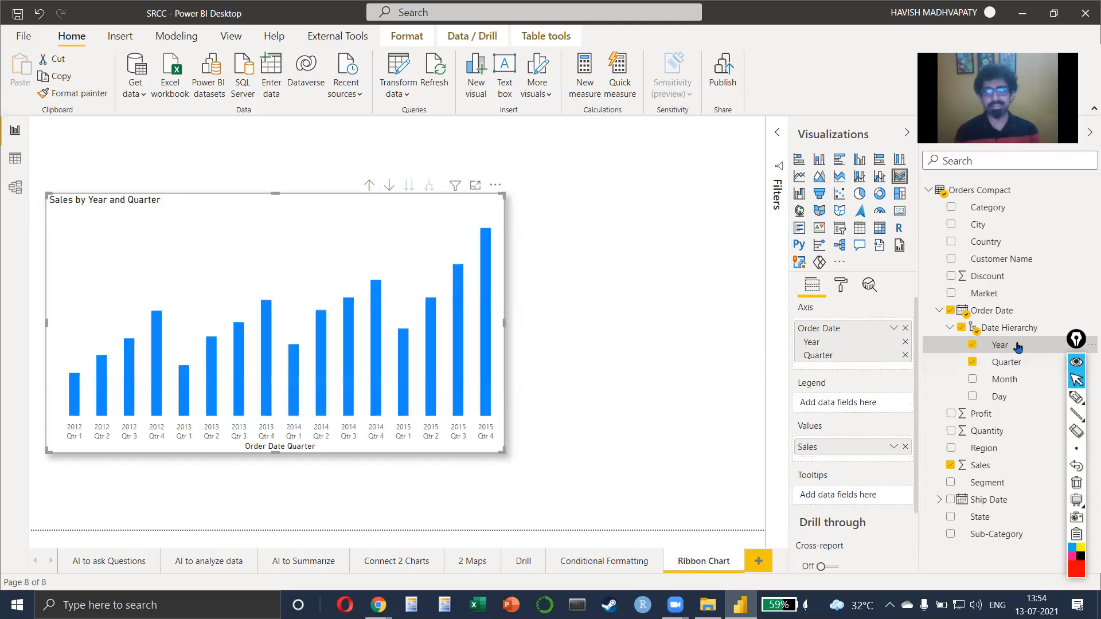
{"action": "left_click_drag", "start_coordinate": [1001, 346], "coordinate": [872, 411]}
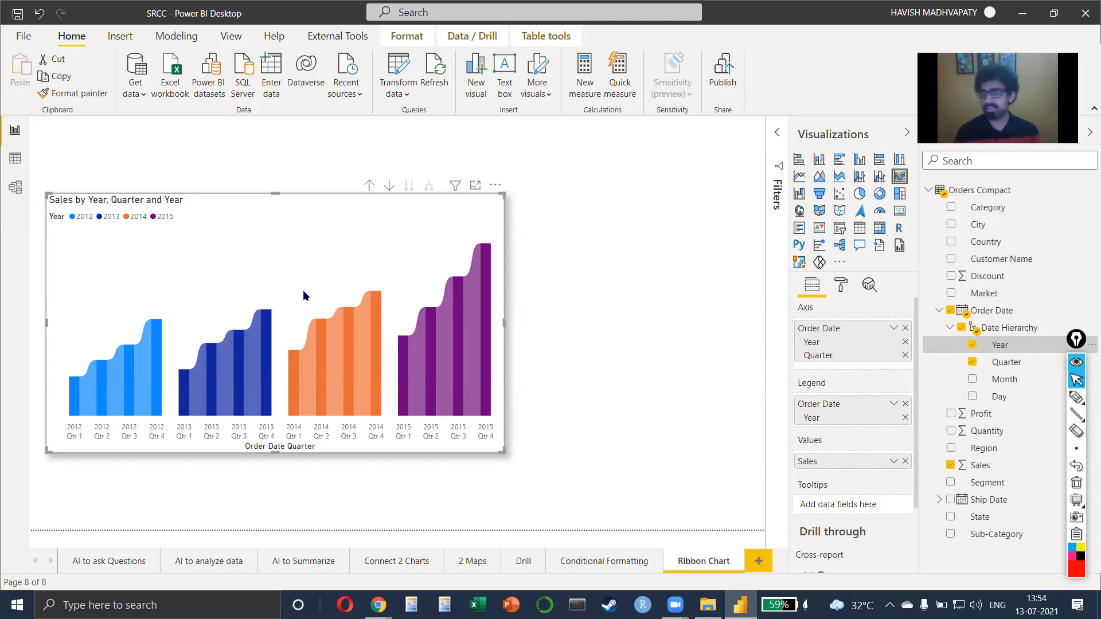
{"action": "mouse_move", "coordinate": [312, 368]}
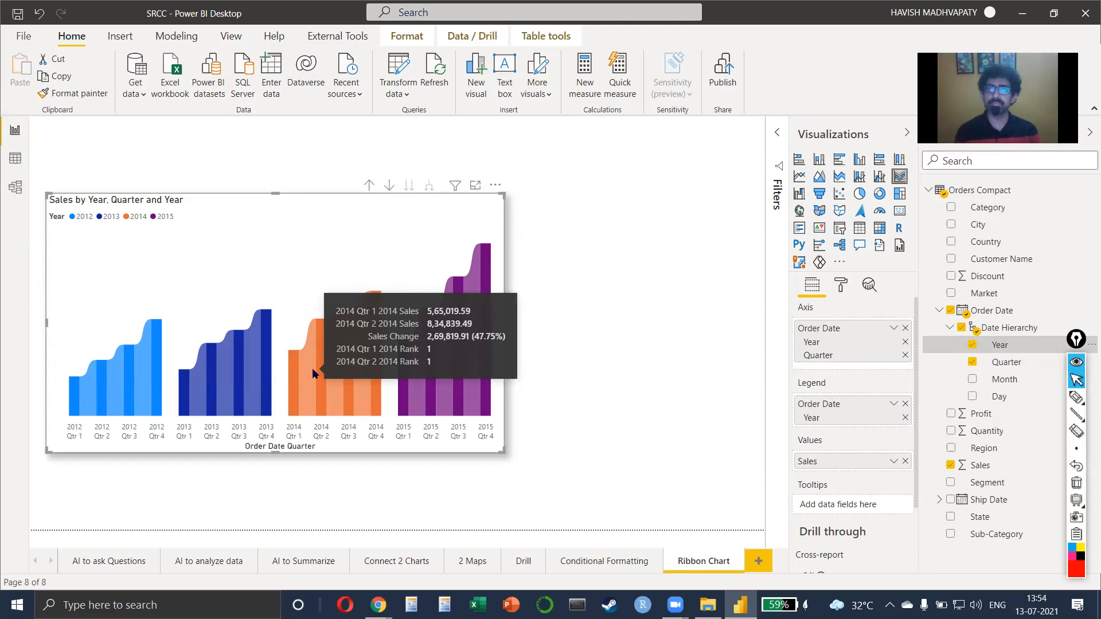
Switch the ribbon chart's legend to Quarter for comparison and return it to Year
{"action": "left_click", "coordinate": [905, 403]}
{"action": "left_click_drag", "start_coordinate": [1006, 362], "coordinate": [849, 408]}
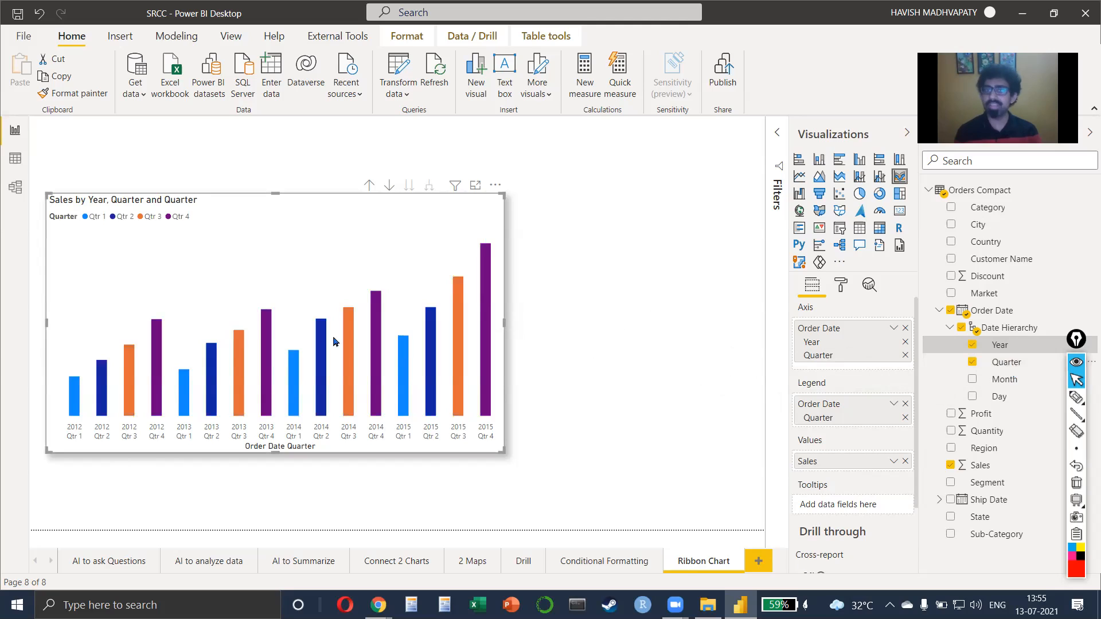
{"action": "left_click", "coordinate": [905, 405]}
{"action": "left_click_drag", "start_coordinate": [998, 345], "coordinate": [823, 411]}
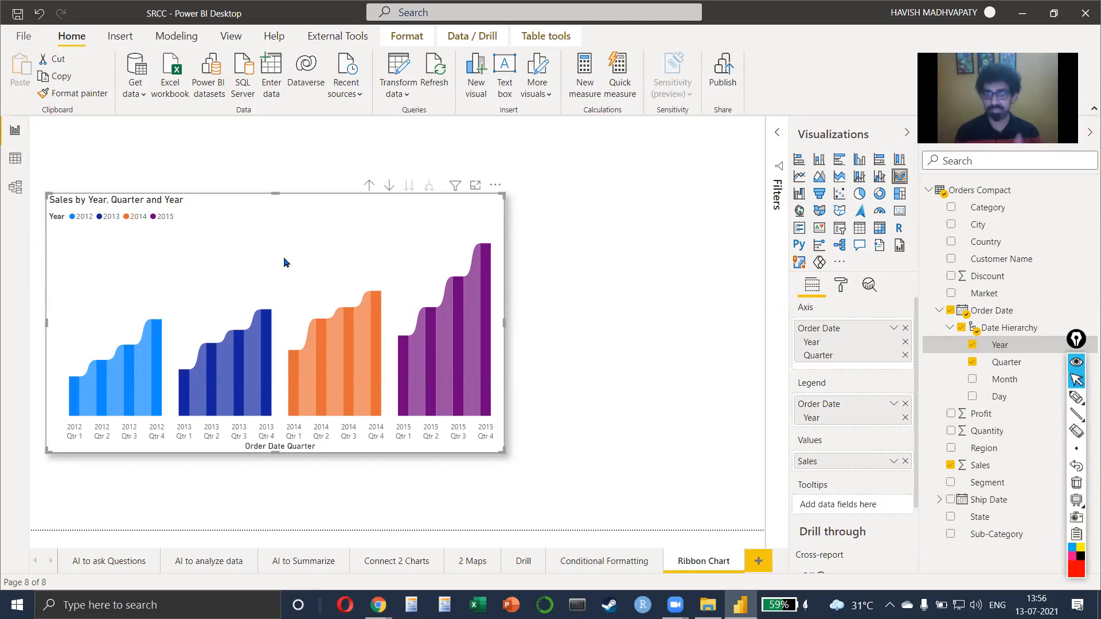
Replace the ribbon chart's Year legend with Quarter, drill the axis up to year level, and inspect the Qtr 4 ribbon between 2012 and 2013
{"action": "left_click", "coordinate": [905, 404]}
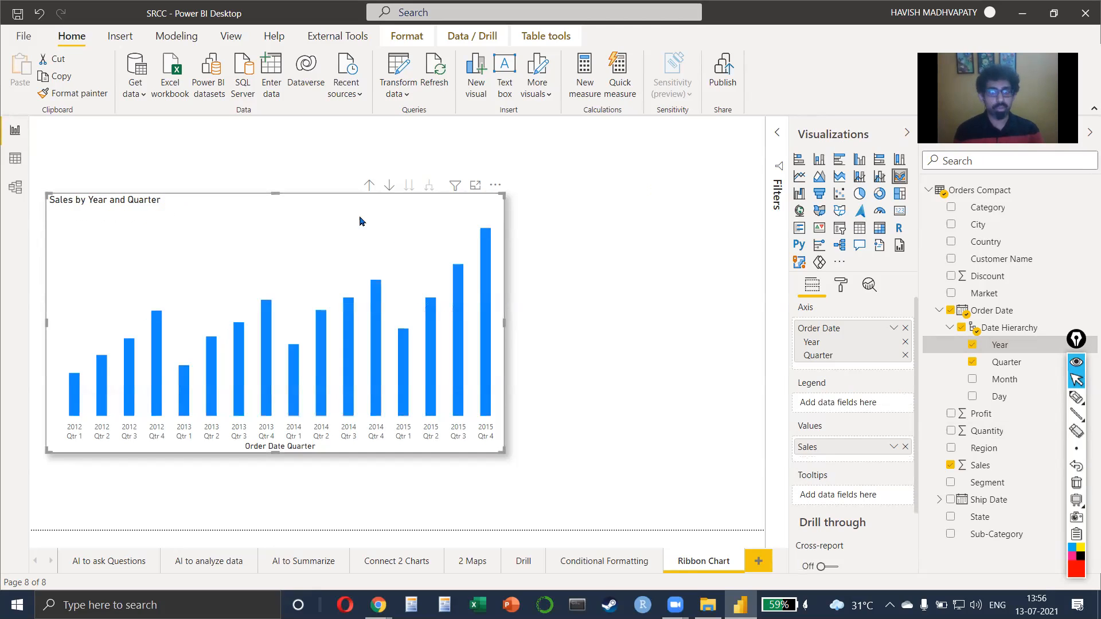
{"action": "left_click", "coordinate": [369, 185]}
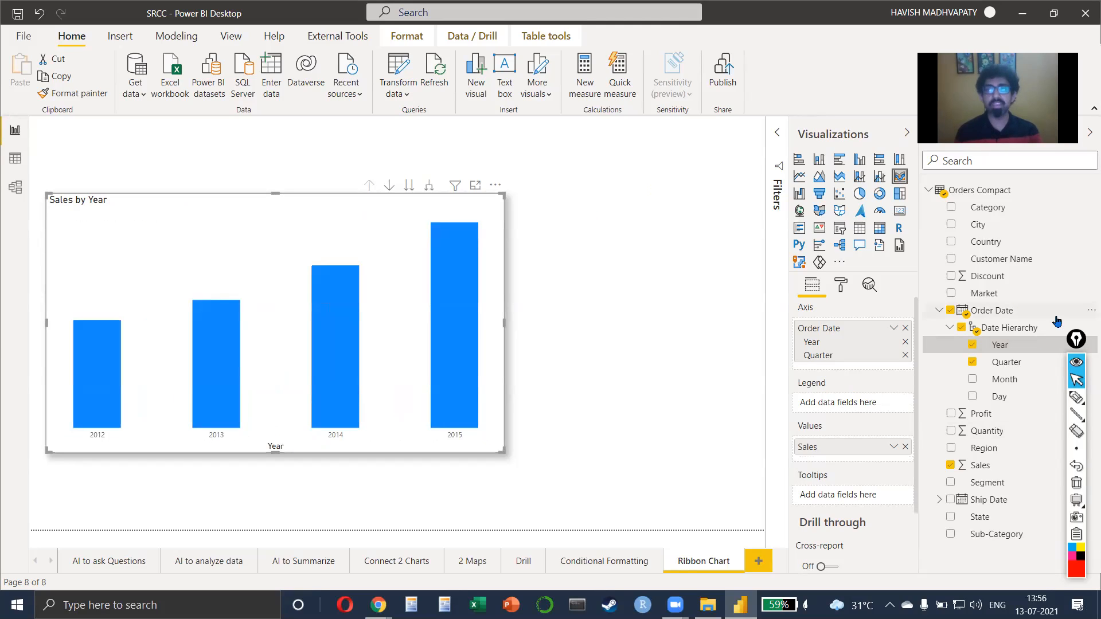
{"action": "left_click_drag", "start_coordinate": [1024, 361], "coordinate": [841, 406]}
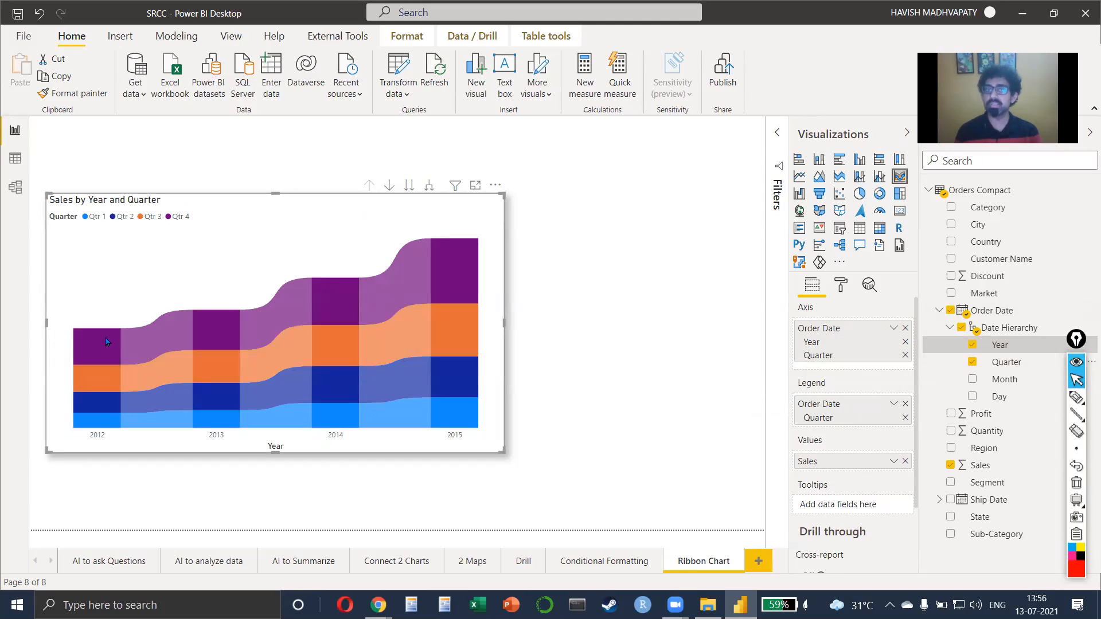
{"action": "mouse_move", "coordinate": [105, 342]}
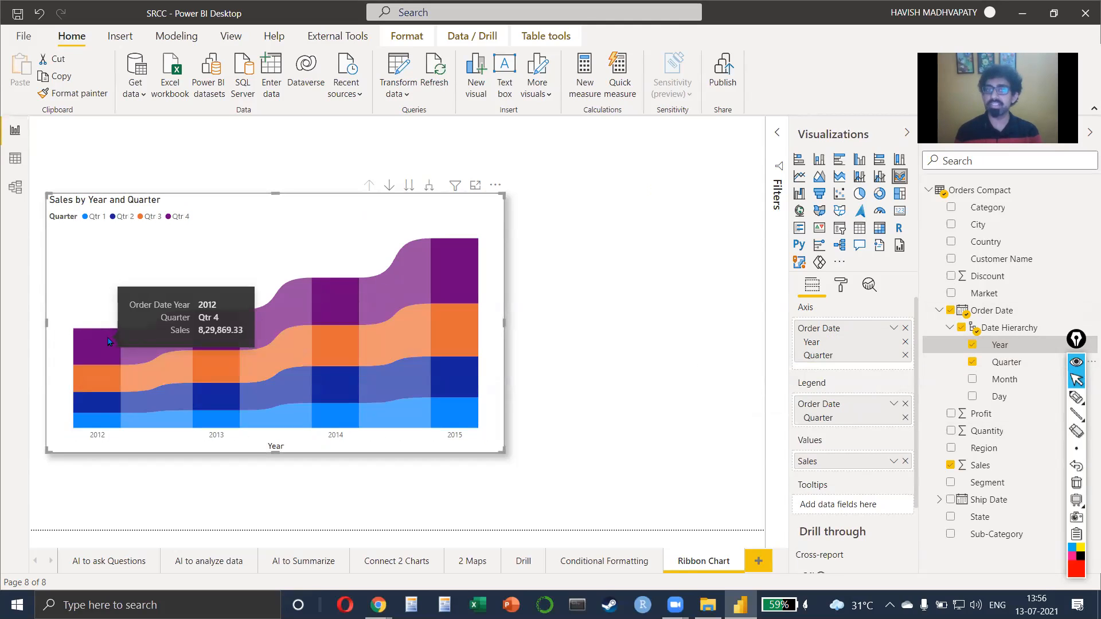
{"action": "mouse_move", "coordinate": [164, 339]}
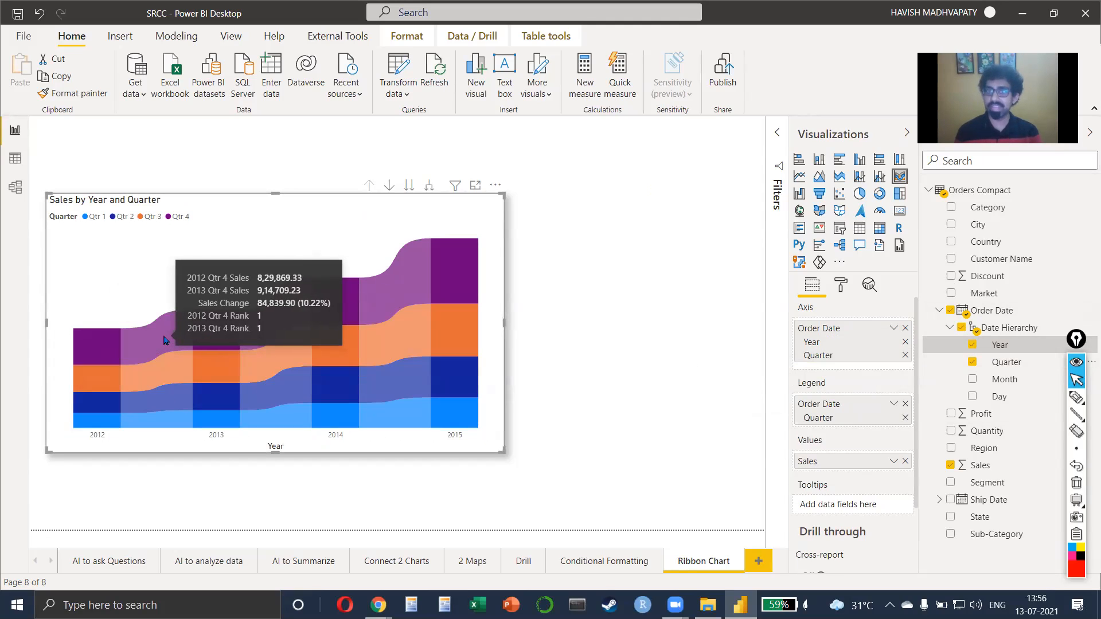
{"action": "mouse_move", "coordinate": [392, 290]}
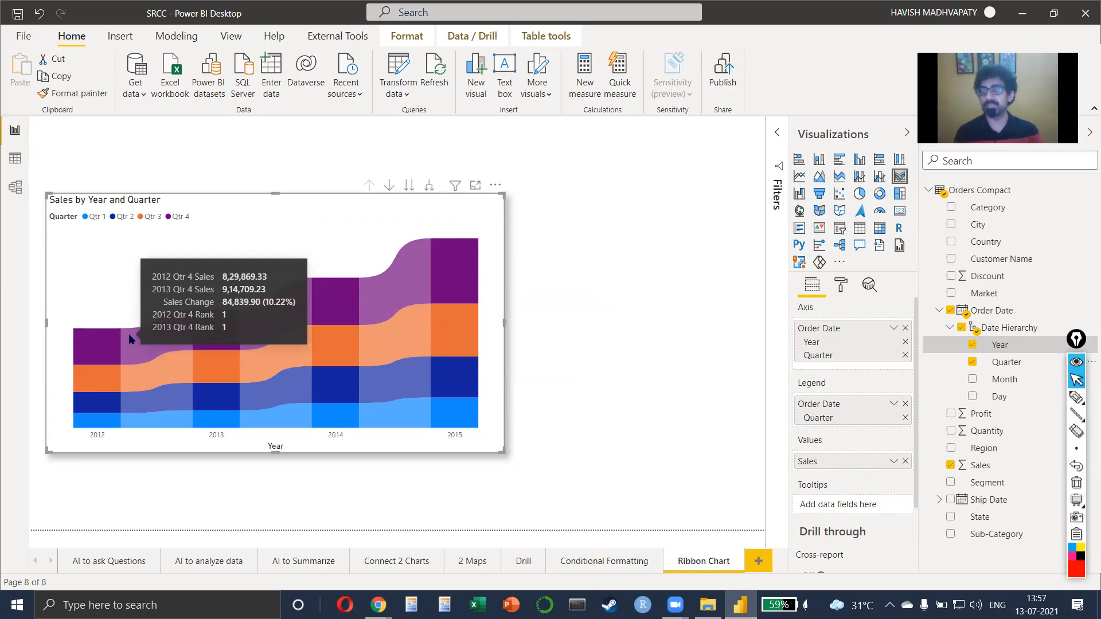
Undo the ribbon chart's drill-up and legend changes until Year is back as the legend
{"action": "left_click", "coordinate": [536, 319]}
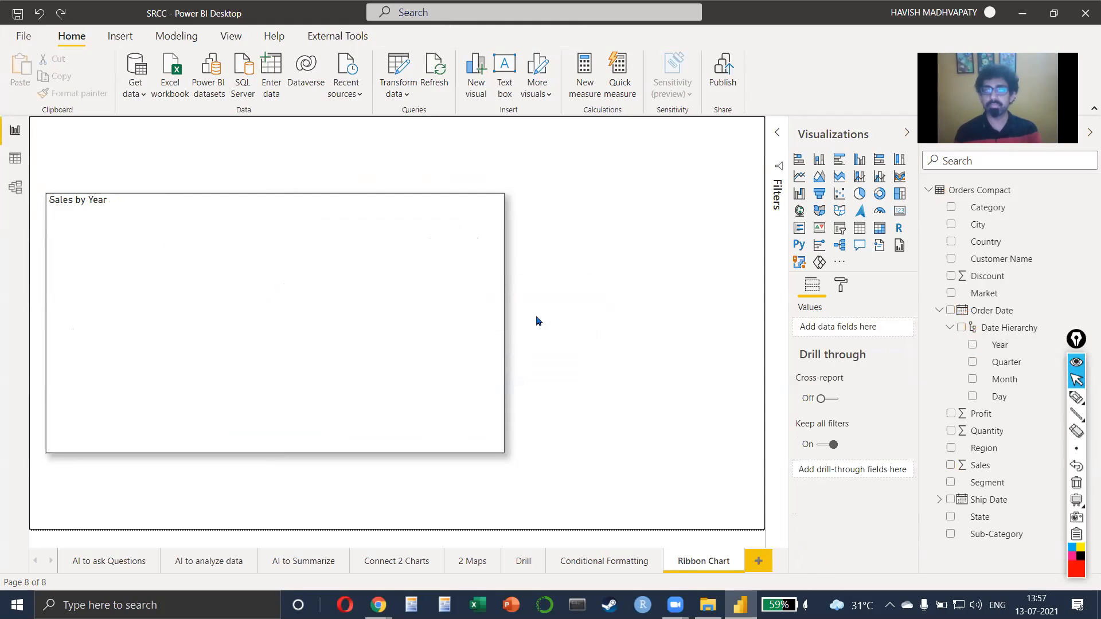
{"action": "key", "text": "ctrl+z"}
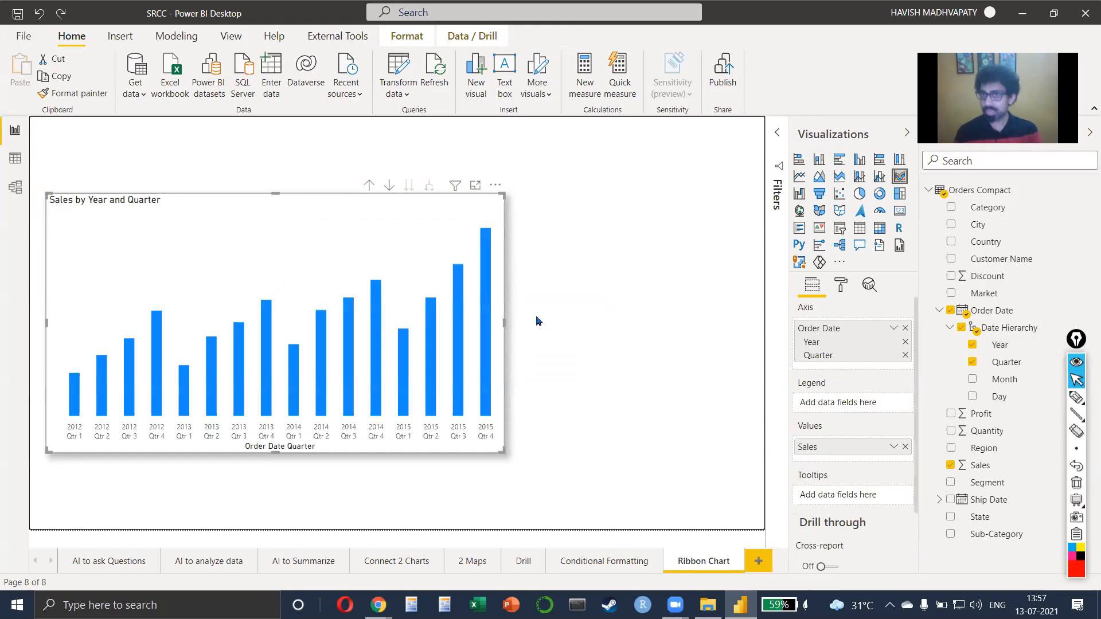
{"action": "key", "text": "ctrl+z"}
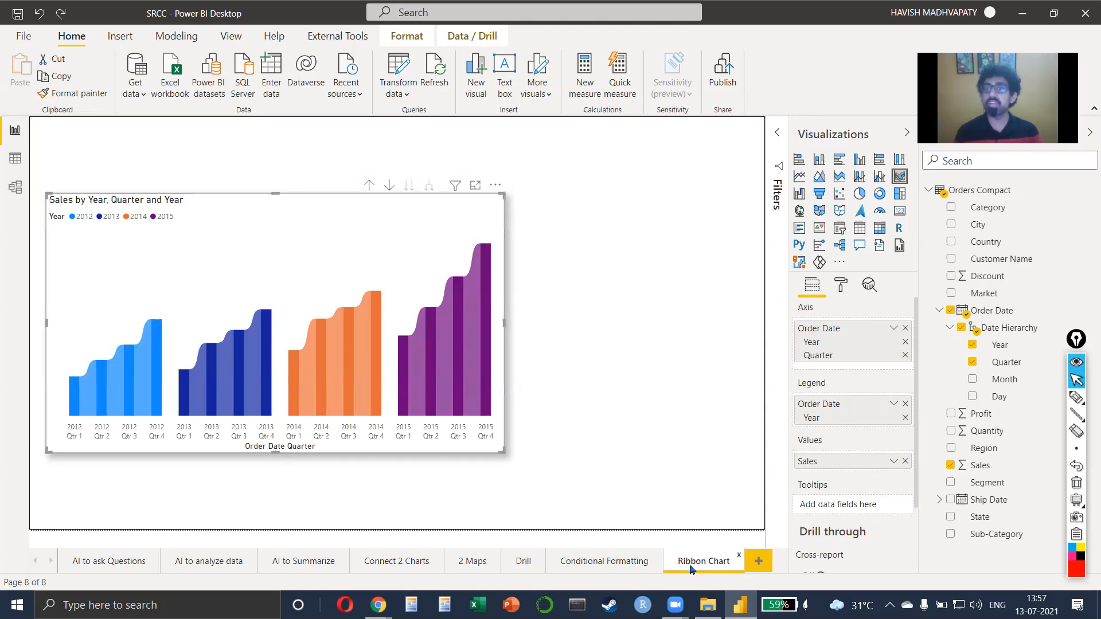
Duplicate the Ribbon Chart page
{"action": "right_click", "coordinate": [690, 569]}
{"action": "left_click", "coordinate": [747, 512]}
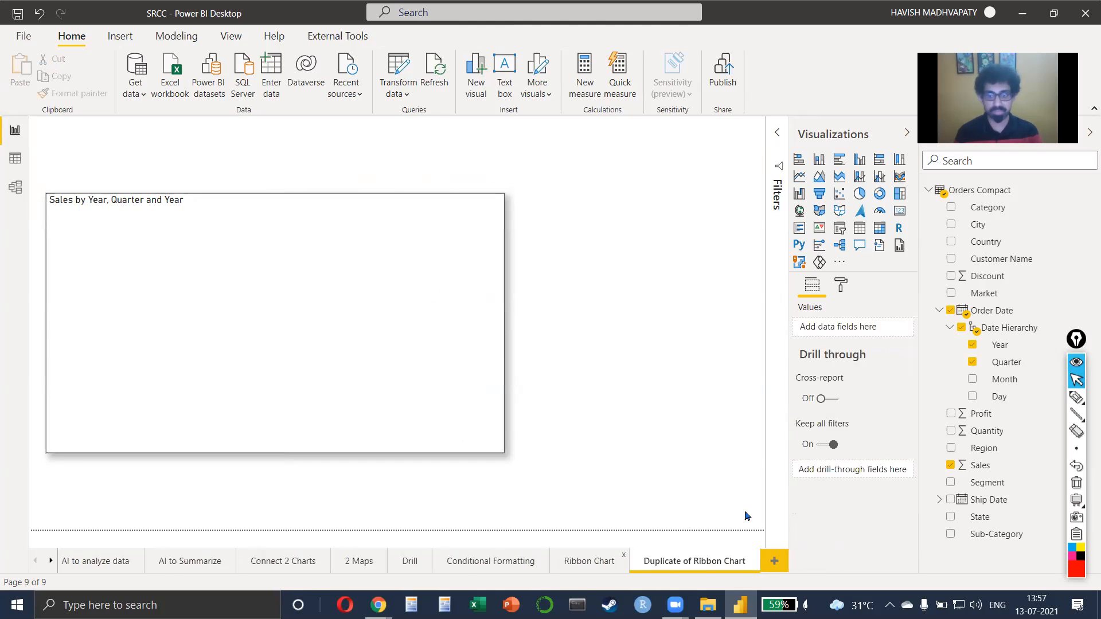
On the duplicated page, drill the ribbon chart up to year level and replace the legend's Year with Quarter
{"action": "left_click", "coordinate": [268, 258]}
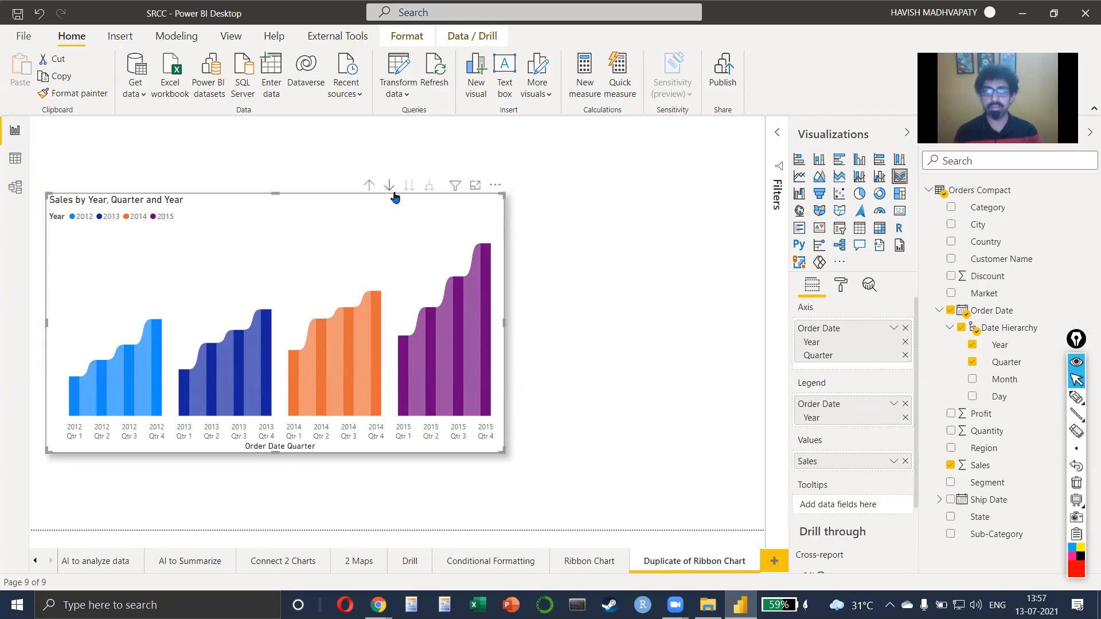
{"action": "left_click", "coordinate": [369, 185]}
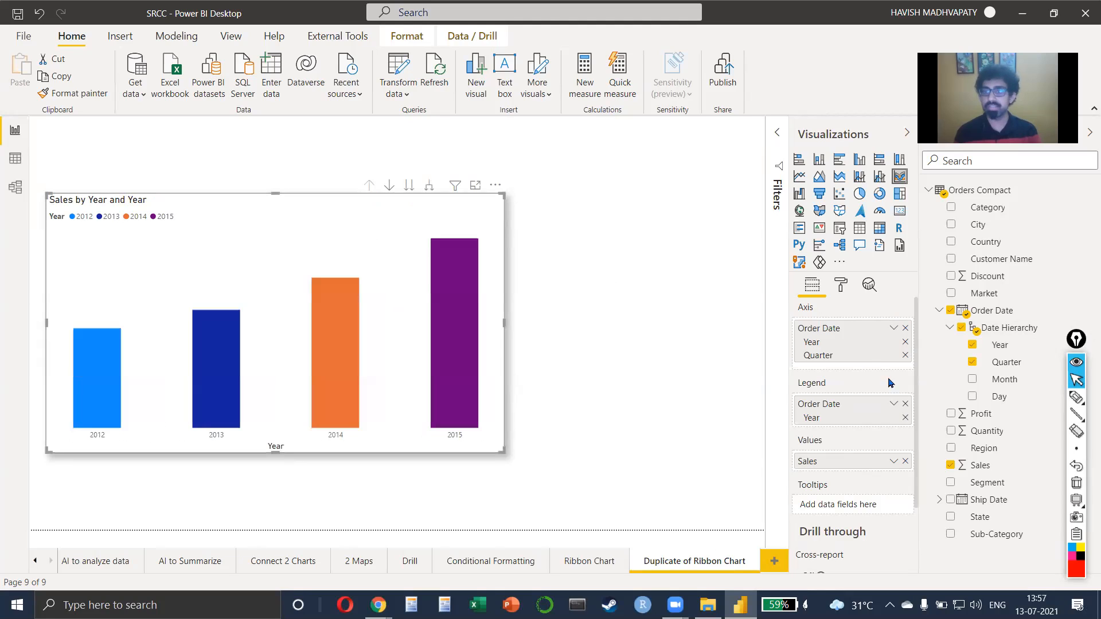
{"action": "left_click", "coordinate": [905, 403]}
{"action": "left_click_drag", "start_coordinate": [1009, 363], "coordinate": [837, 404]}
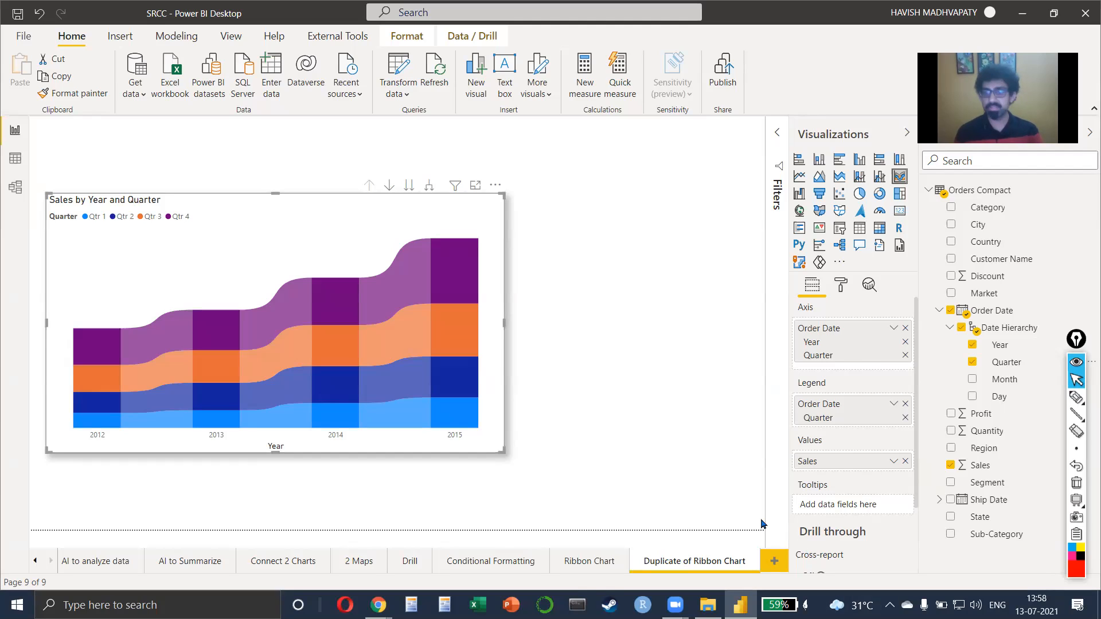
Add a new report page and insert a line chart enlarged across most of the page's width
{"action": "left_click", "coordinate": [777, 562]}
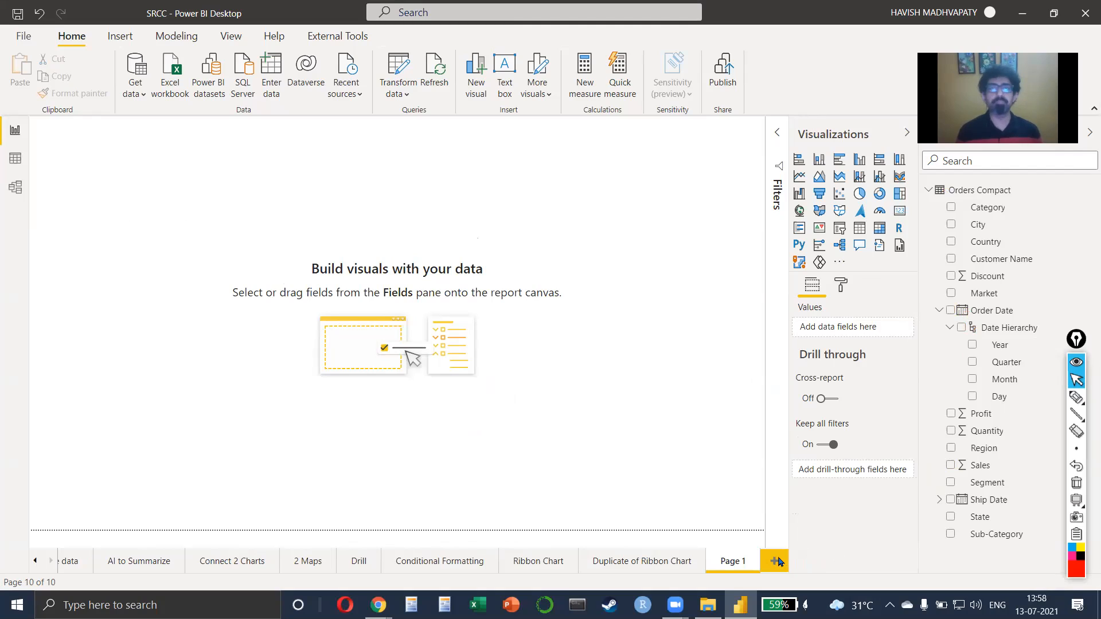
{"action": "left_click", "coordinate": [800, 177]}
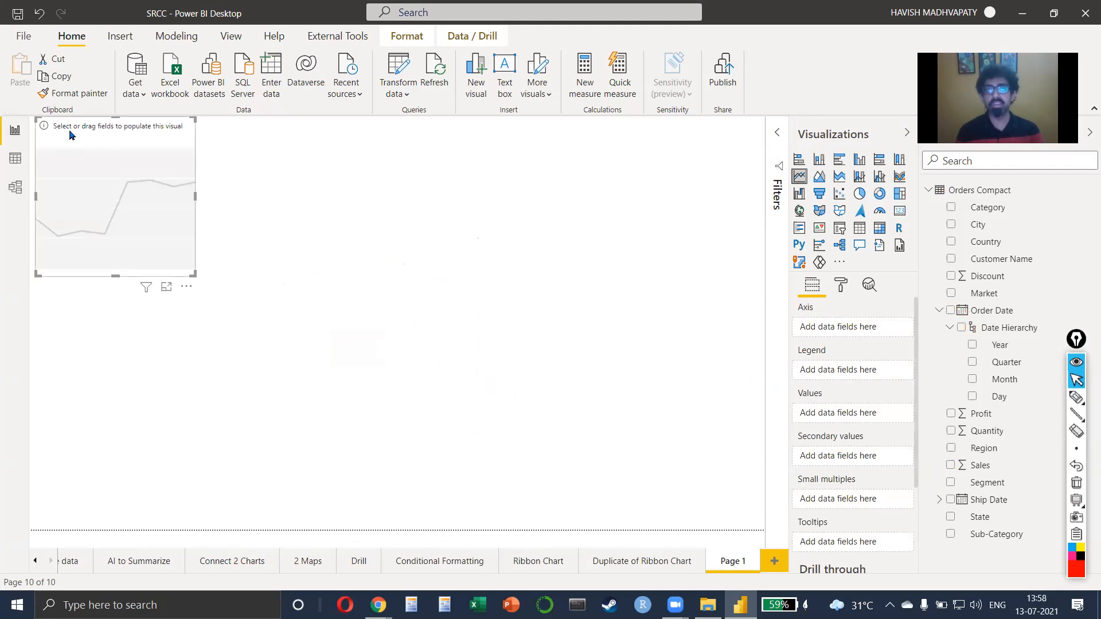
{"action": "left_click_drag", "start_coordinate": [217, 294], "coordinate": [589, 407]}
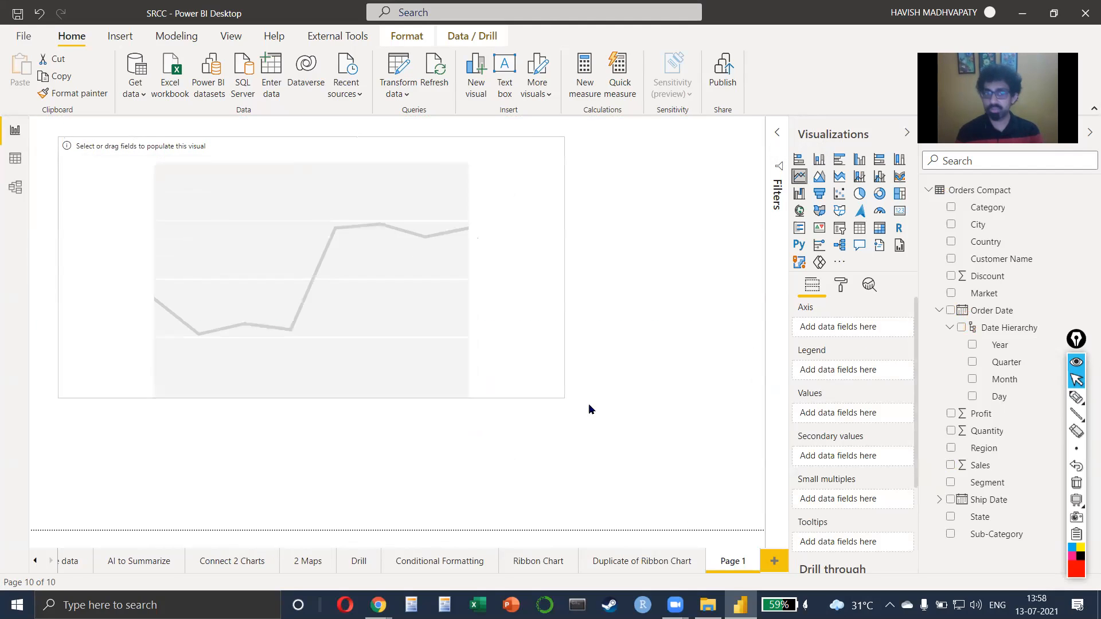
Rename the new page as Line Chart
{"action": "double_click", "coordinate": [736, 560]}
{"action": "type", "text": "Line"}
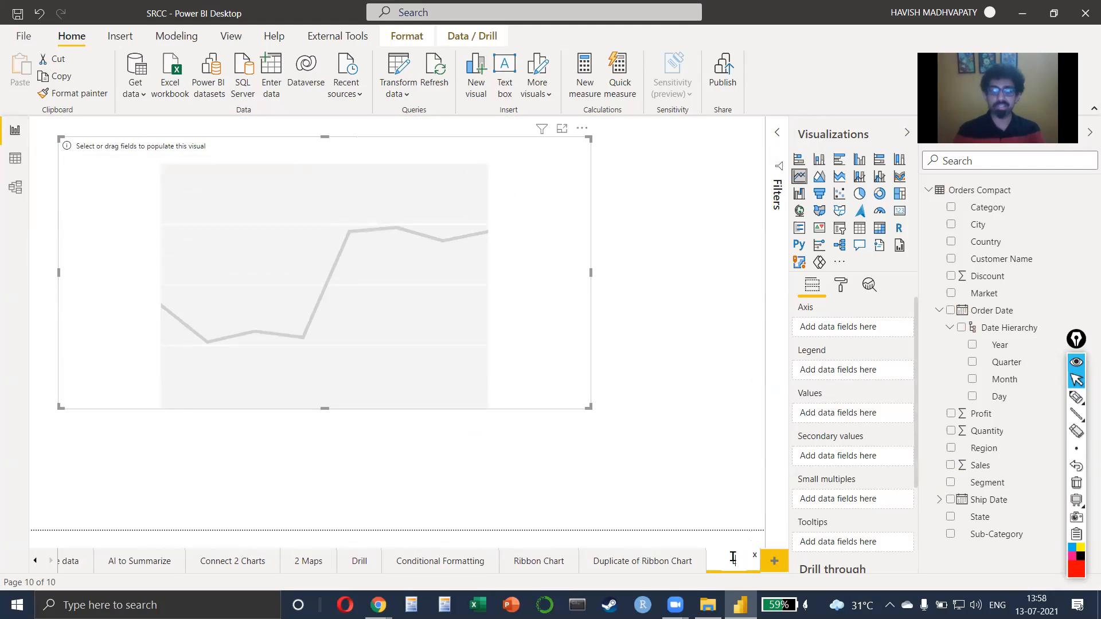
{"action": "type", "text": " Chart"}
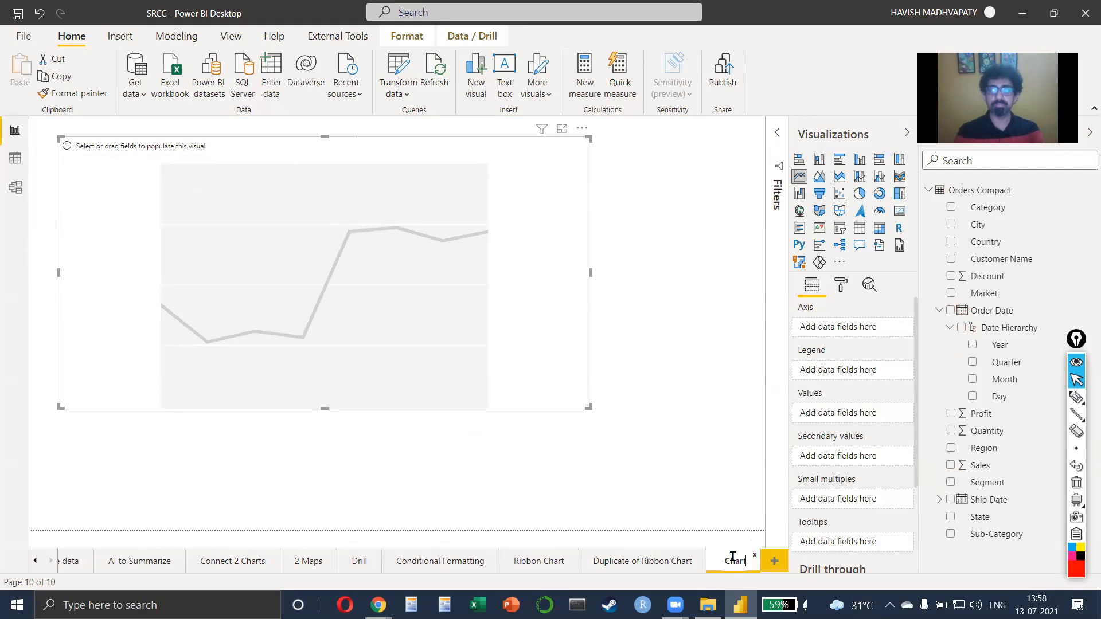
{"action": "key", "text": "Return"}
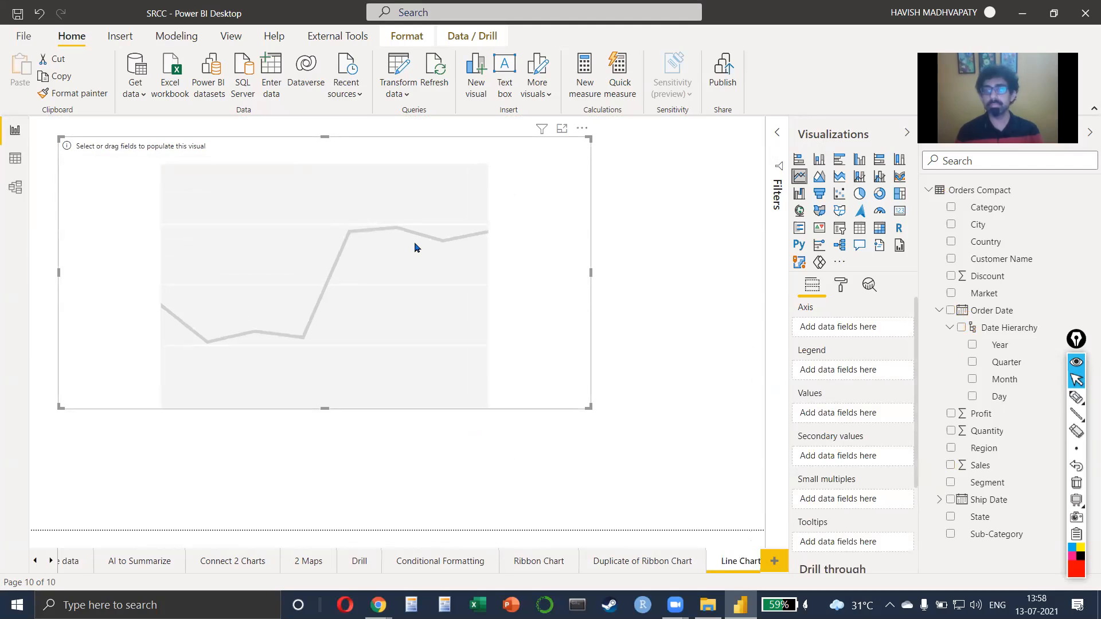
Plot Sales by Order Date in the line chart and expand the date hierarchy down to month level
{"action": "left_click_drag", "start_coordinate": [1009, 313], "coordinate": [845, 335]}
{"action": "mouse_move", "coordinate": [996, 467]}
{"action": "left_mouse_down"}
{"action": "mouse_move", "coordinate": [854, 433]}
{"action": "mouse_move", "coordinate": [834, 474]}
{"action": "left_mouse_up"}
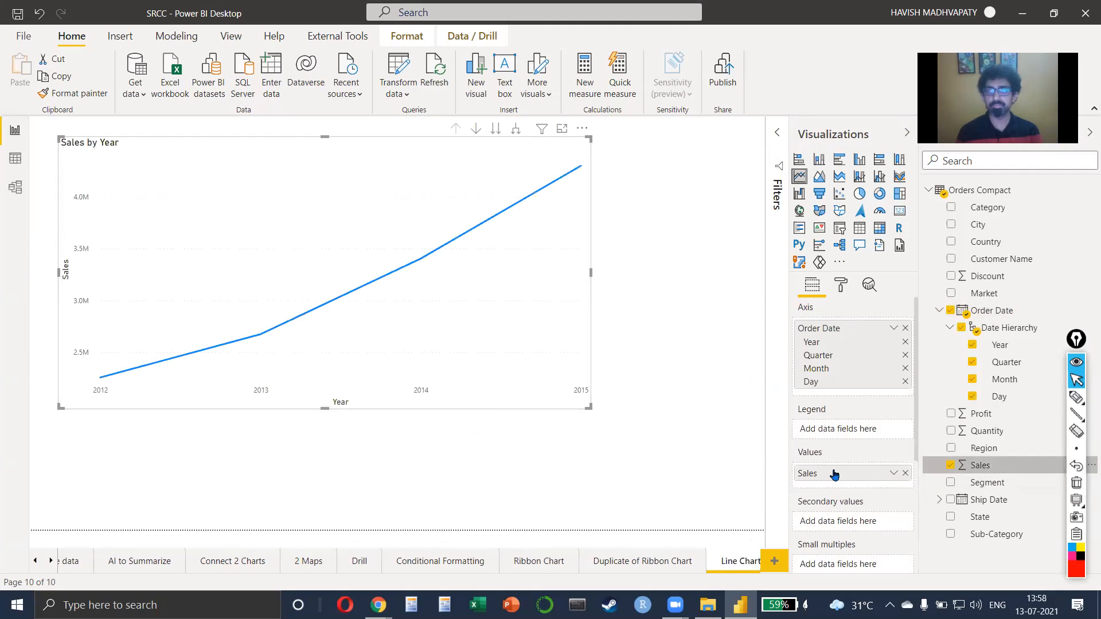
{"action": "left_click", "coordinate": [515, 129]}
{"action": "left_click", "coordinate": [515, 129]}
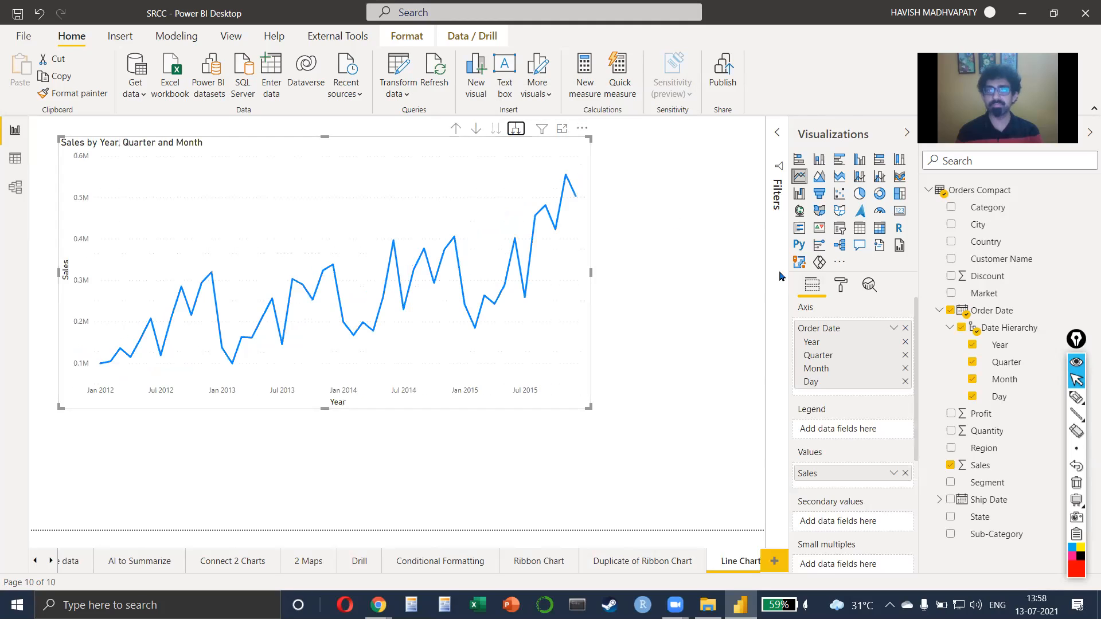
Turn on the line chart's shadow and border, and return to its data fields
{"action": "left_click", "coordinate": [841, 285]}
{"action": "scroll", "coordinate": [854, 378], "scroll_direction": "down", "scroll_amount": 3}
{"action": "left_click", "coordinate": [889, 515]}
{"action": "left_click", "coordinate": [885, 489]}
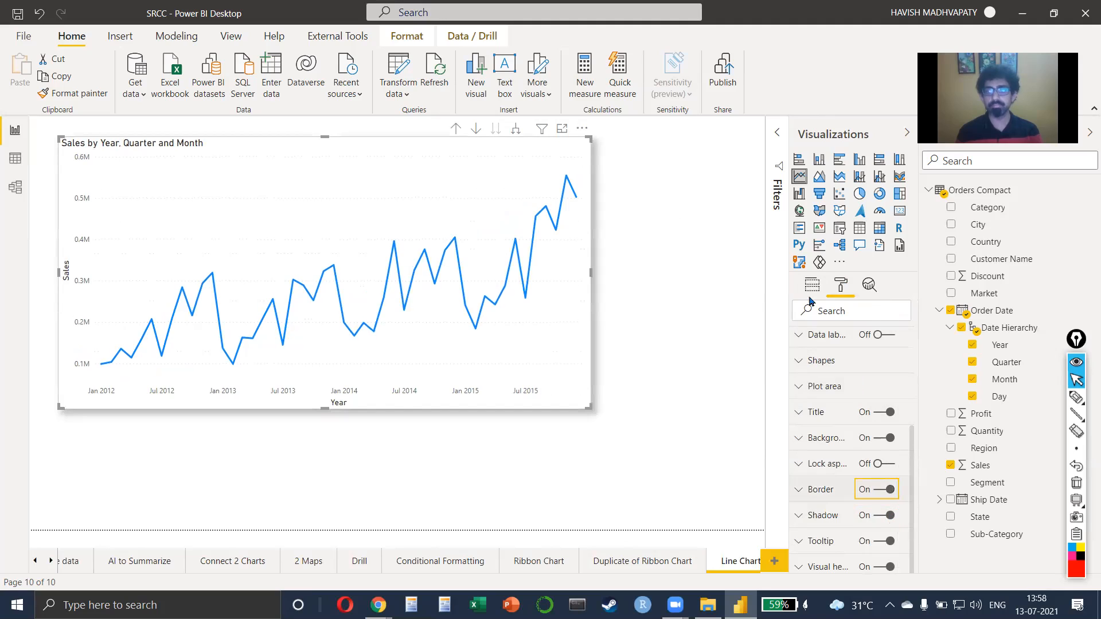
{"action": "left_click", "coordinate": [812, 284]}
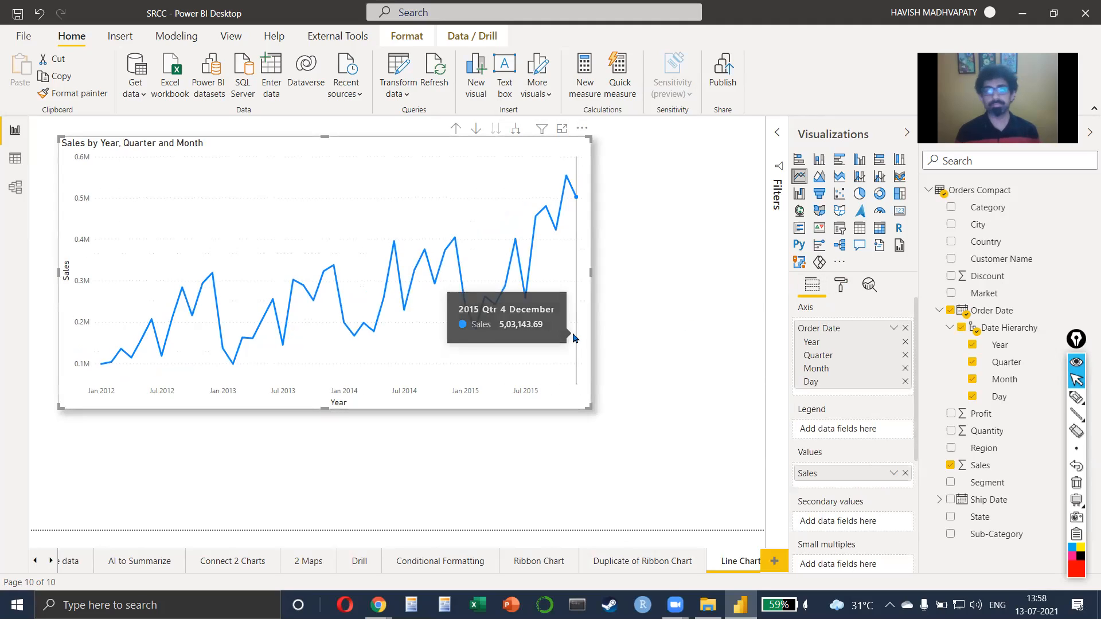
Move the line chart closer to the page's upper-left corner and make it wider and slightly shorter
{"action": "left_click_drag", "start_coordinate": [573, 338], "coordinate": [561, 329]}
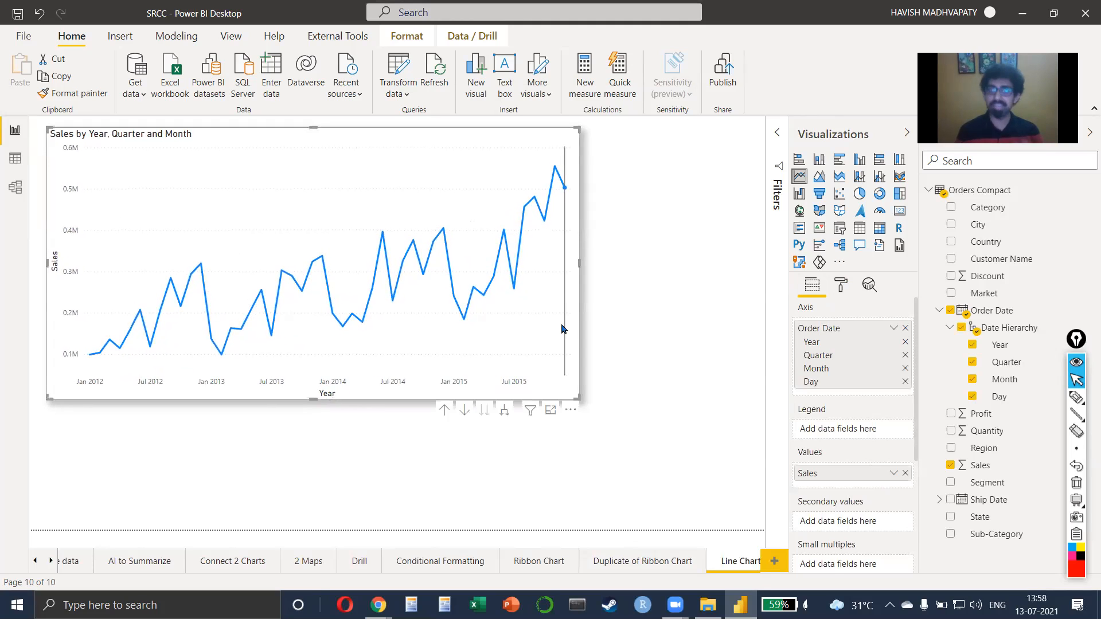
{"action": "left_click_drag", "start_coordinate": [579, 400], "coordinate": [616, 379]}
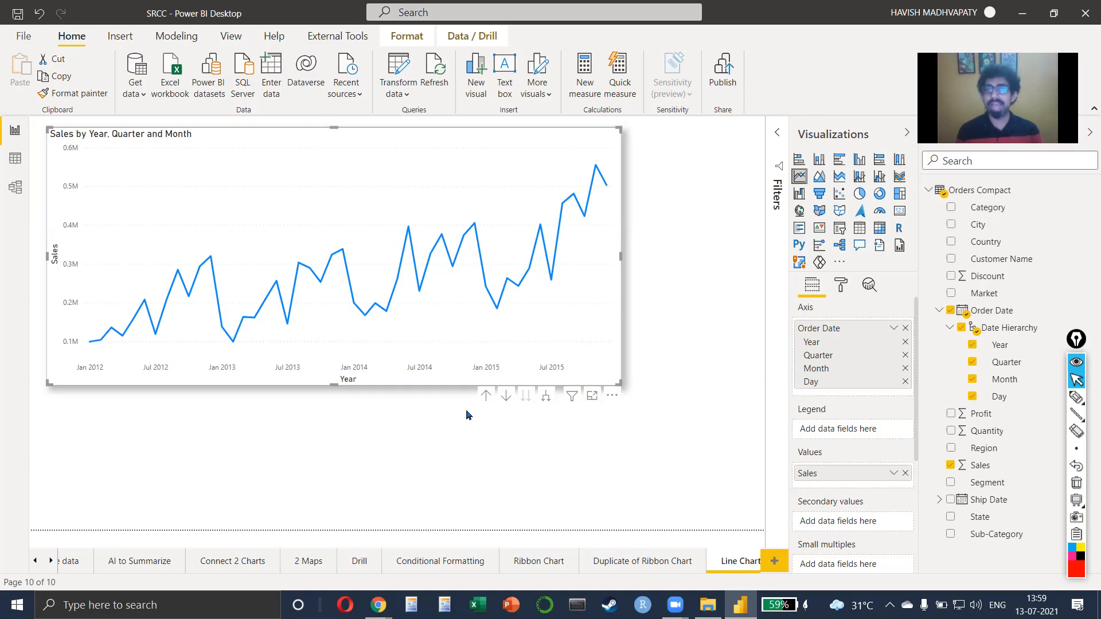
Compare the line chart at year, quarter, month and day levels, ending at month level
{"action": "left_click", "coordinate": [488, 396]}
{"action": "left_click", "coordinate": [488, 396]}
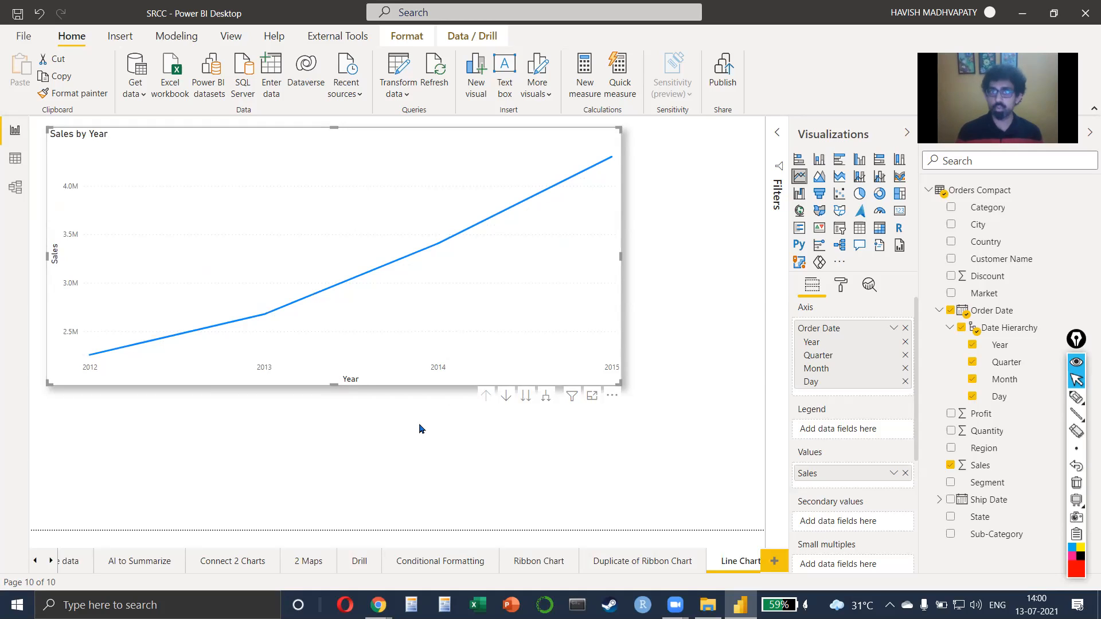
{"action": "left_click", "coordinate": [546, 397]}
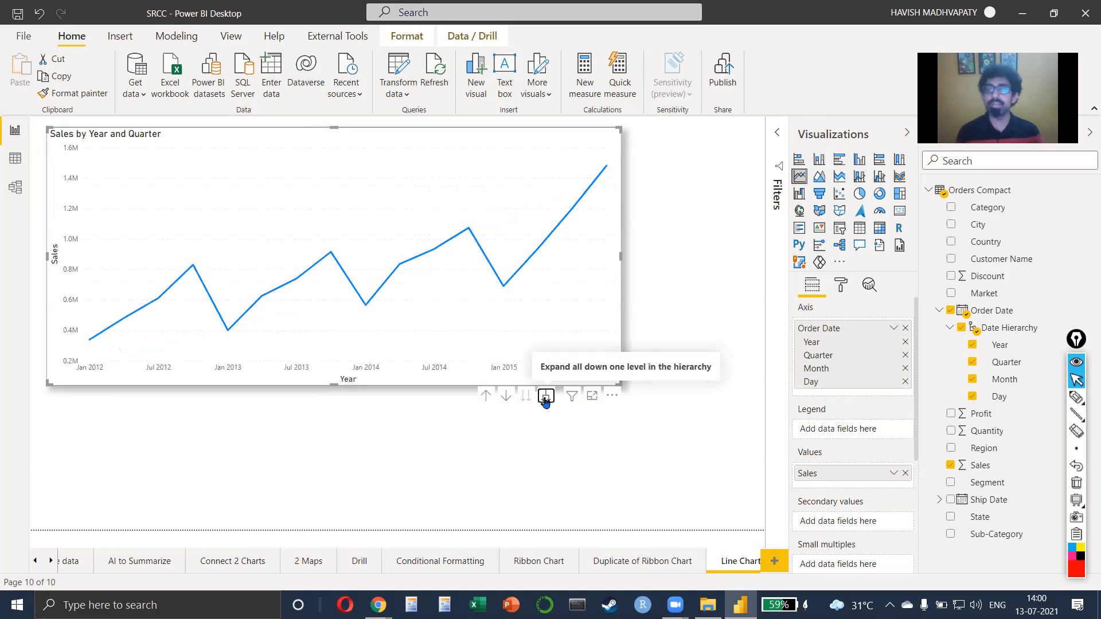
{"action": "left_click", "coordinate": [546, 397]}
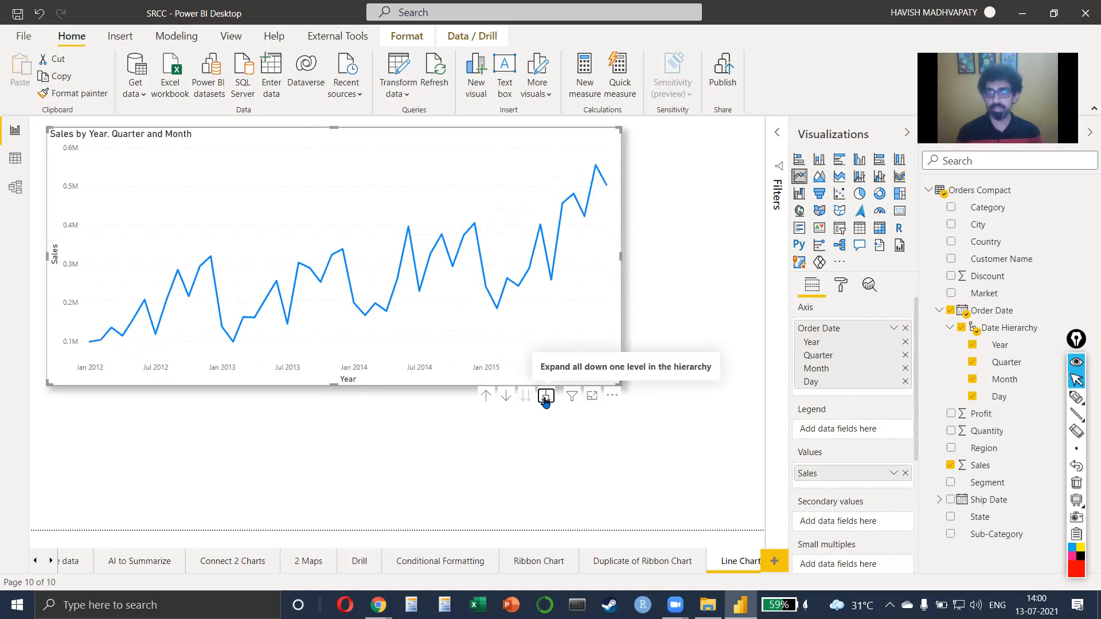
{"action": "left_click", "coordinate": [546, 397]}
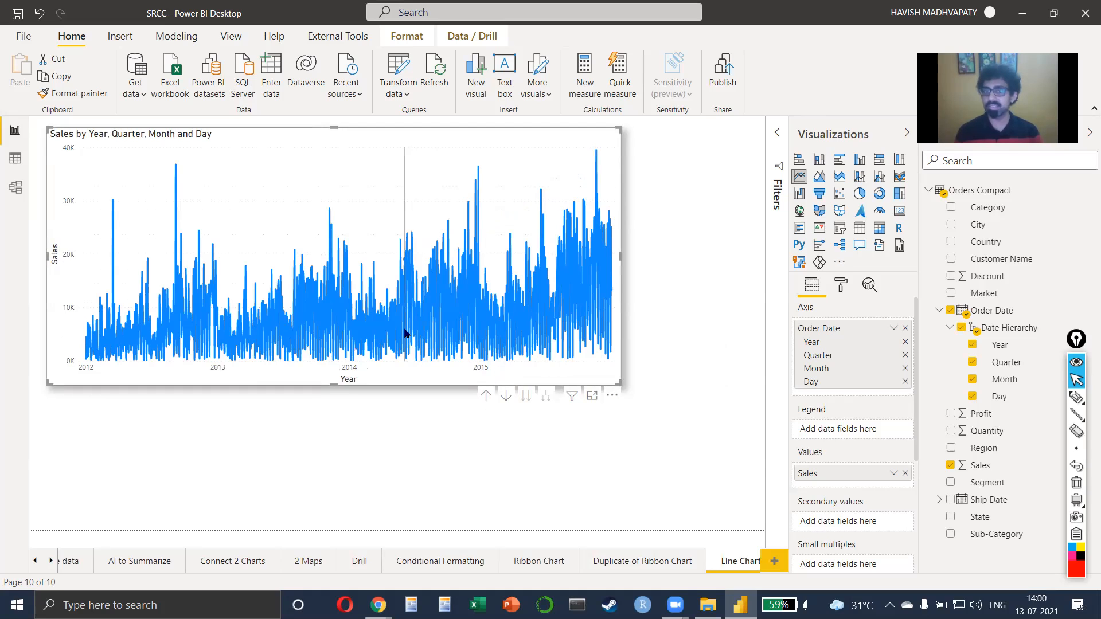
{"action": "left_click", "coordinate": [486, 395]}
{"action": "left_click", "coordinate": [485, 396]}
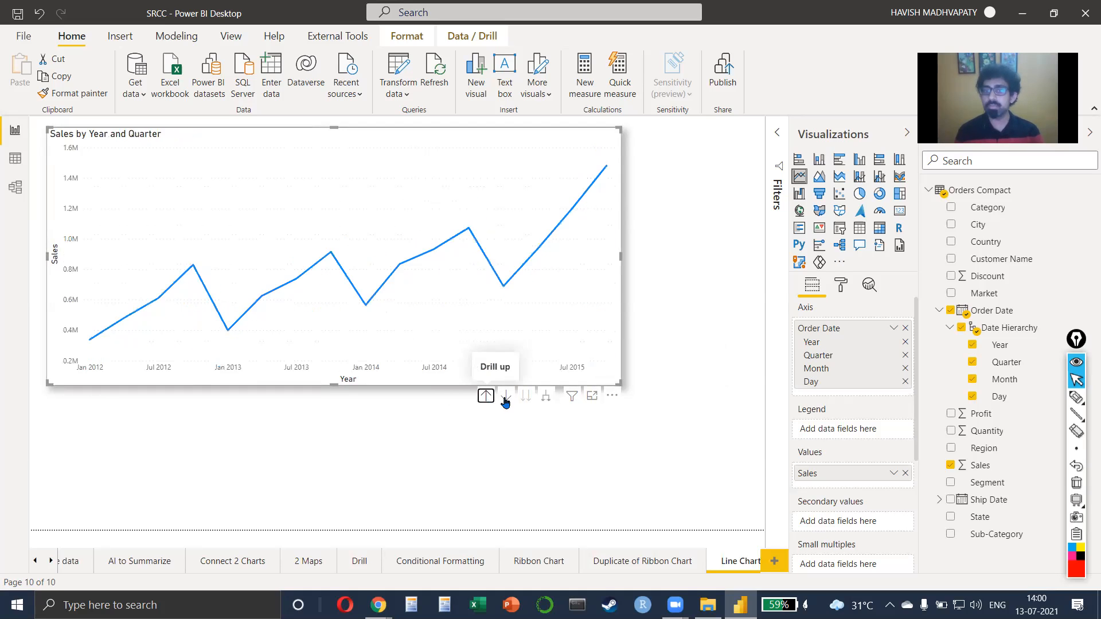
{"action": "left_click", "coordinate": [546, 396]}
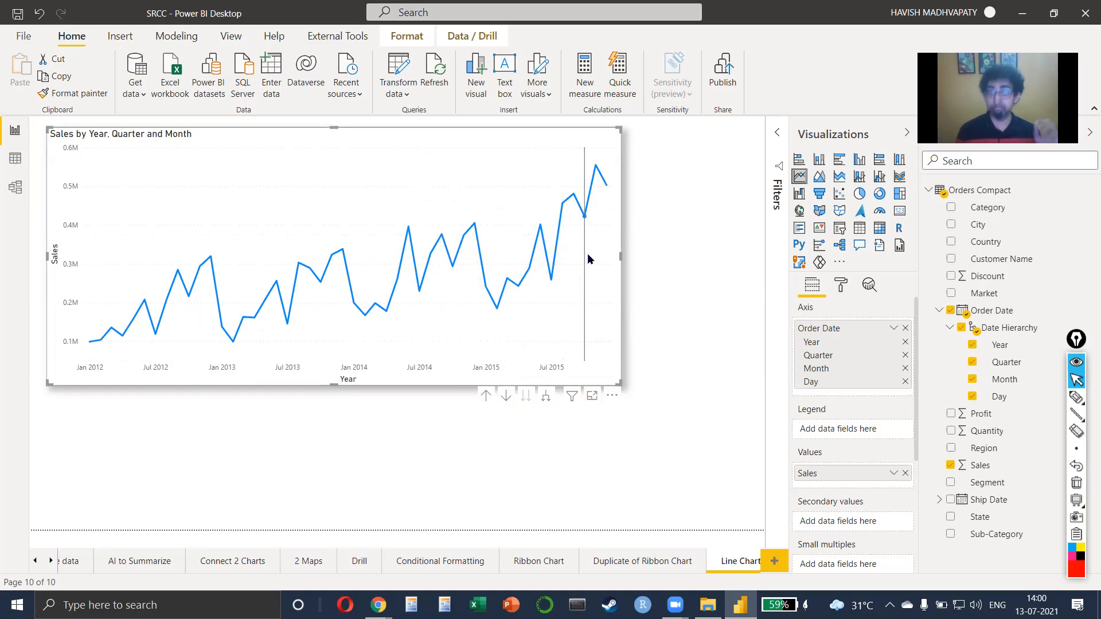
Compare the line chart's analytics options with those of the bar chart on the Conditional Formatting page, and return to the Line Chart page
{"action": "left_click", "coordinate": [867, 286]}
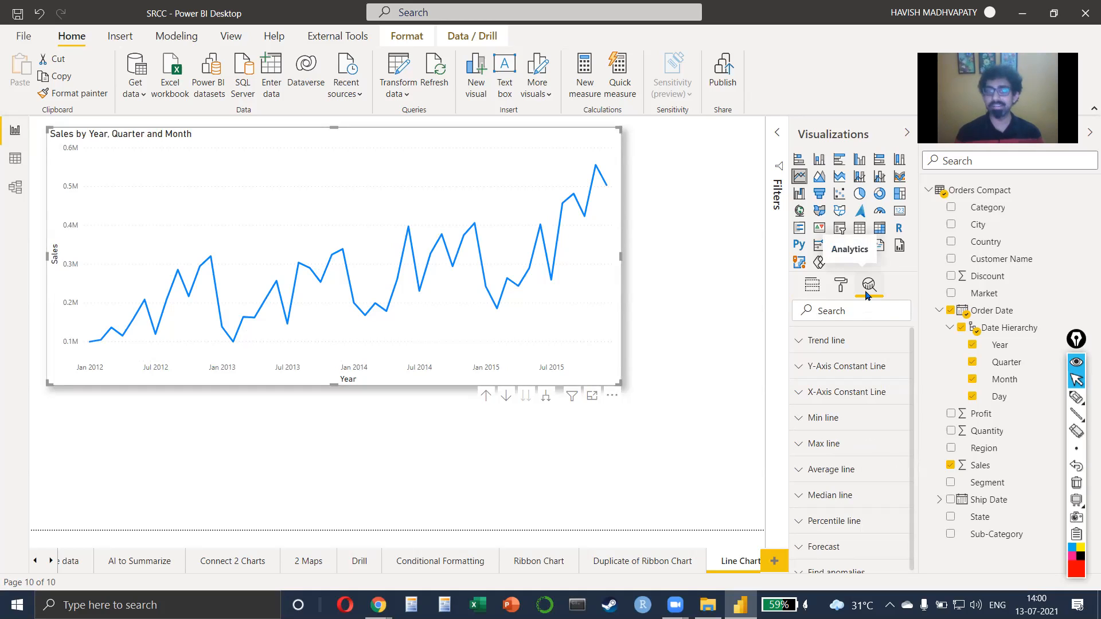
{"action": "left_click", "coordinate": [408, 562]}
{"action": "left_click", "coordinate": [411, 235]}
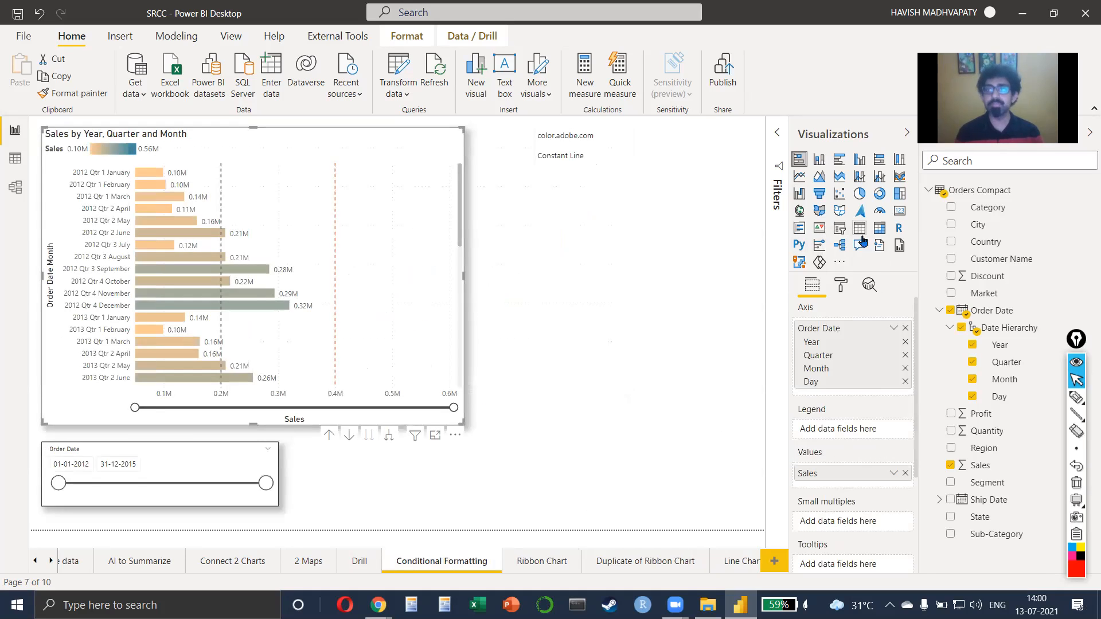
{"action": "left_click", "coordinate": [869, 285]}
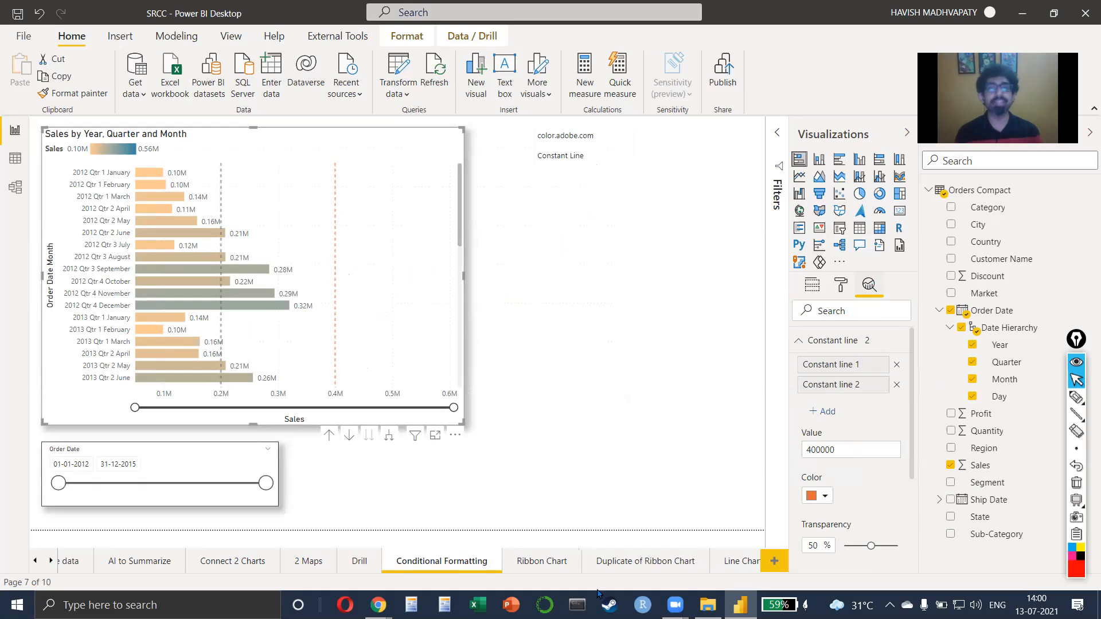
{"action": "left_click", "coordinate": [732, 562]}
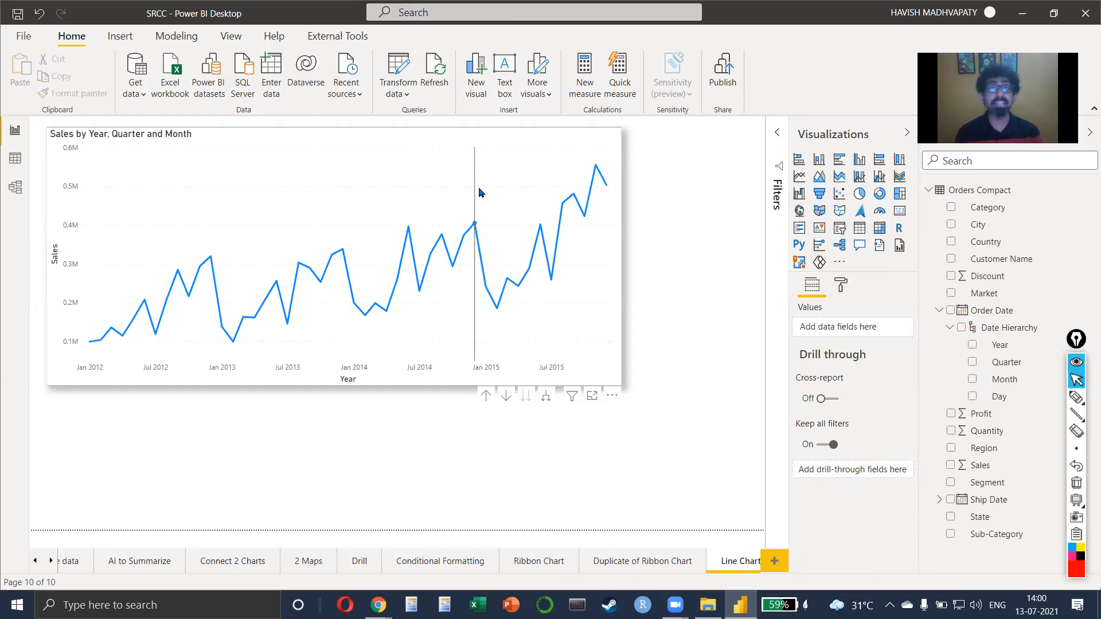
Add a forecast to the Sales line chart from its analytics options
{"action": "left_click", "coordinate": [481, 192]}
{"action": "left_click", "coordinate": [870, 285]}
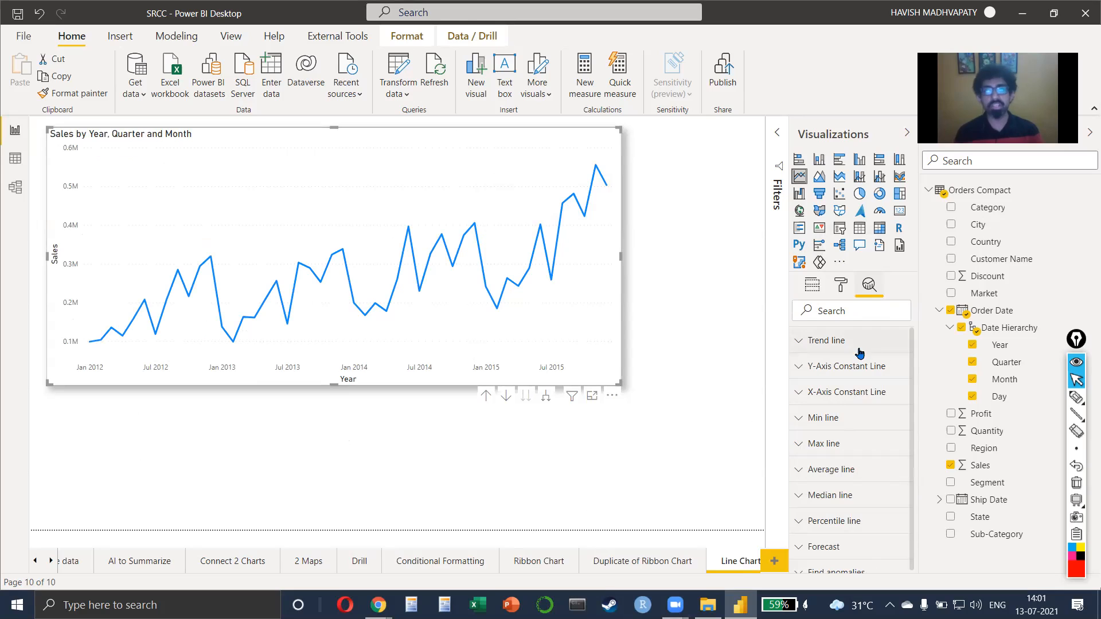
{"action": "scroll", "coordinate": [866, 381], "scroll_direction": "down", "scroll_amount": 1}
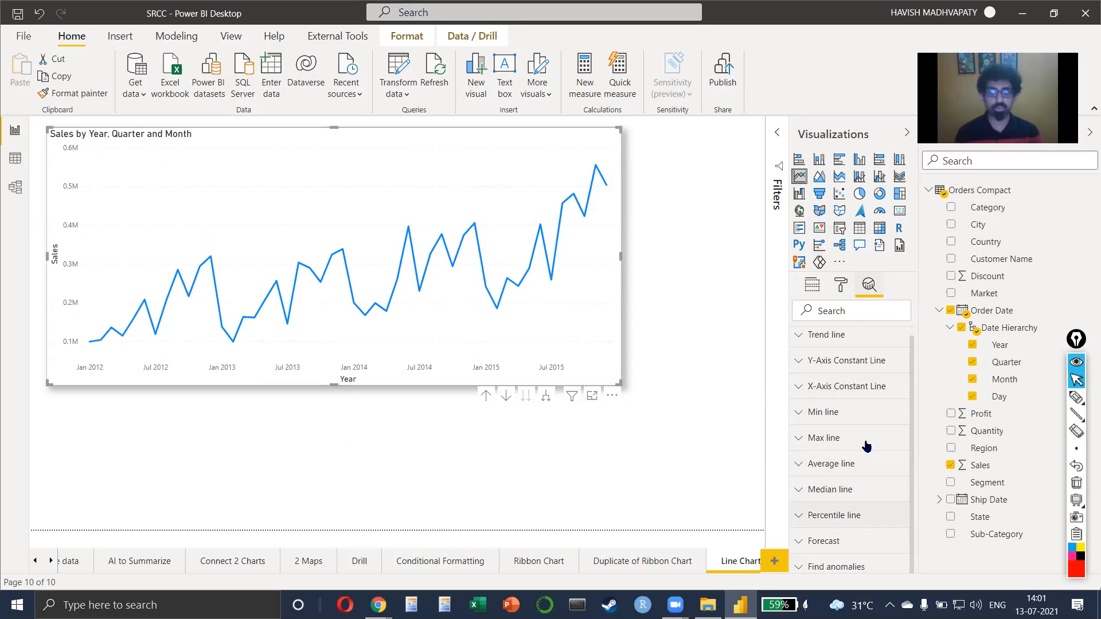
{"action": "left_click", "coordinate": [869, 541]}
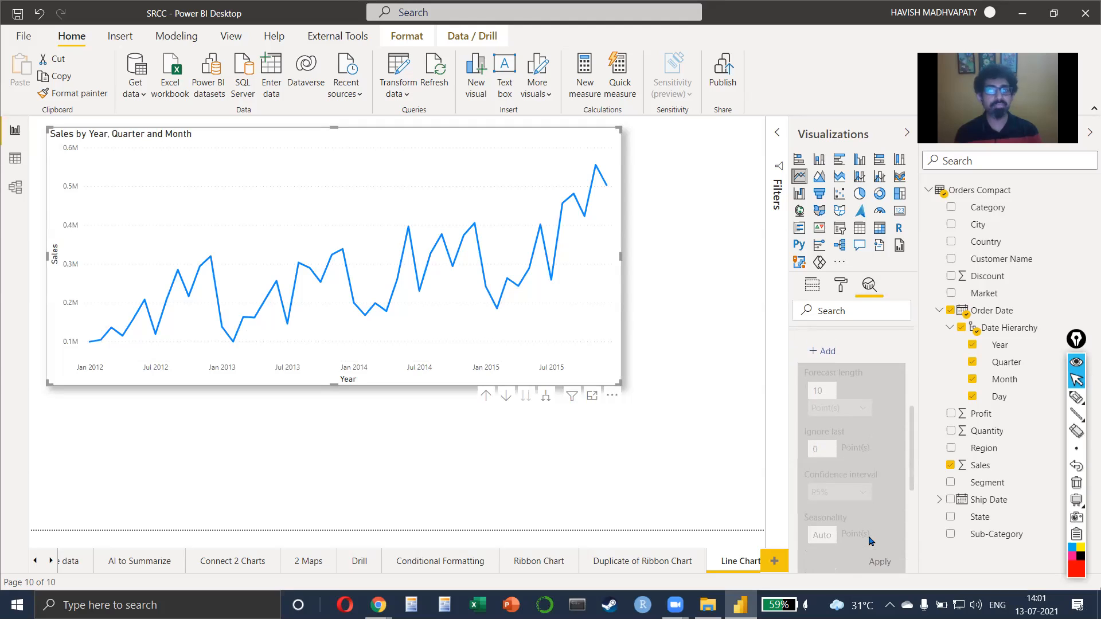
{"action": "left_click", "coordinate": [821, 401]}
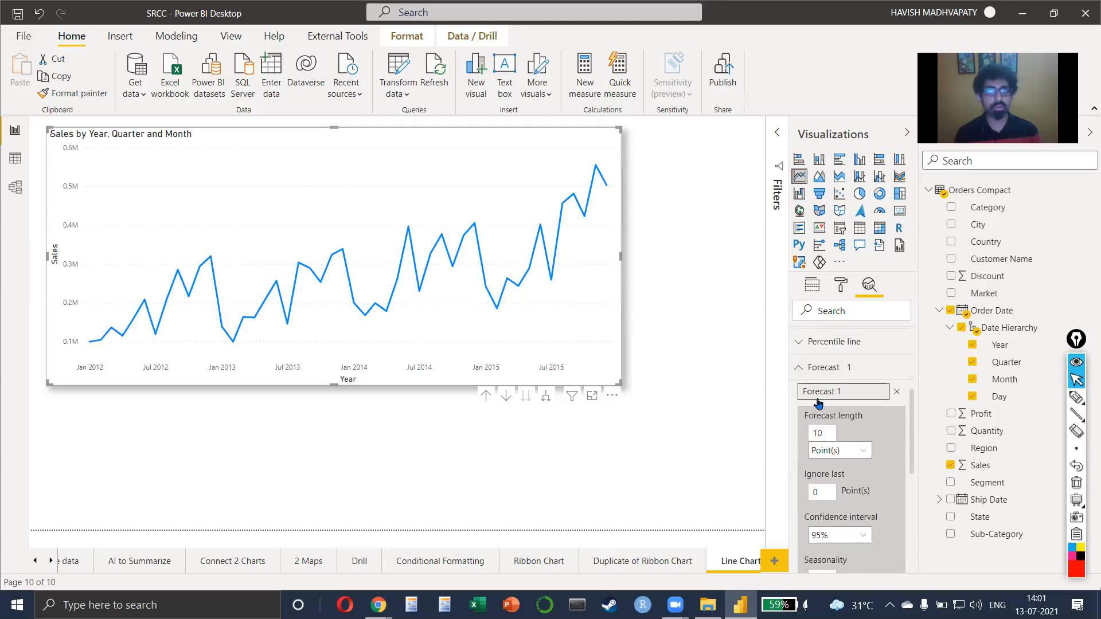
Set the line chart's forecast length to 24 months and apply it
{"action": "left_click", "coordinate": [824, 434]}
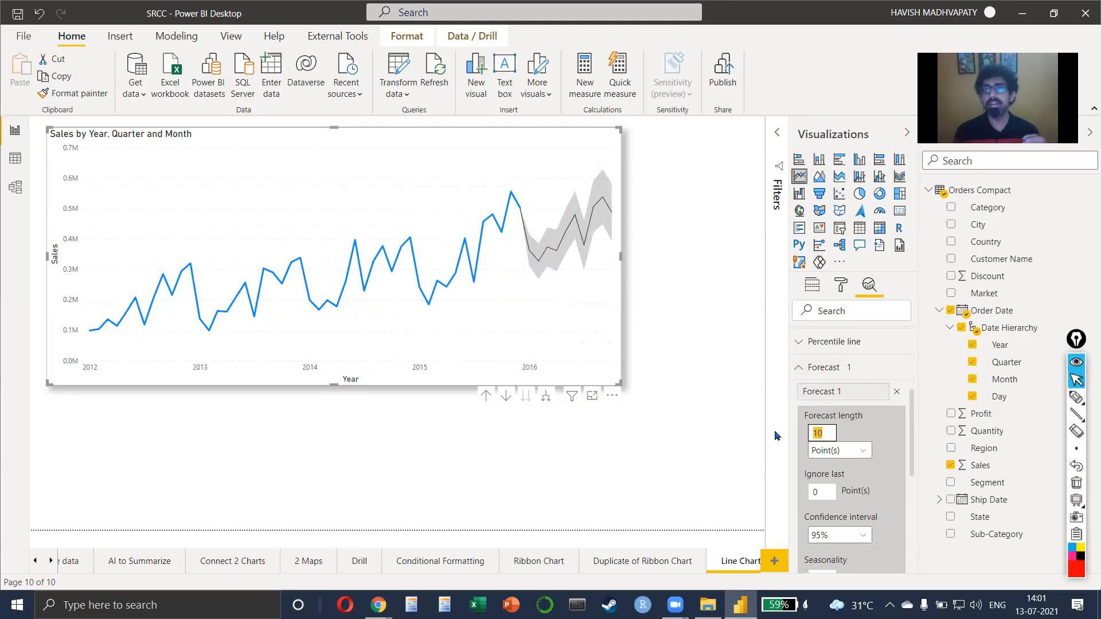
{"action": "type", "text": "24"}
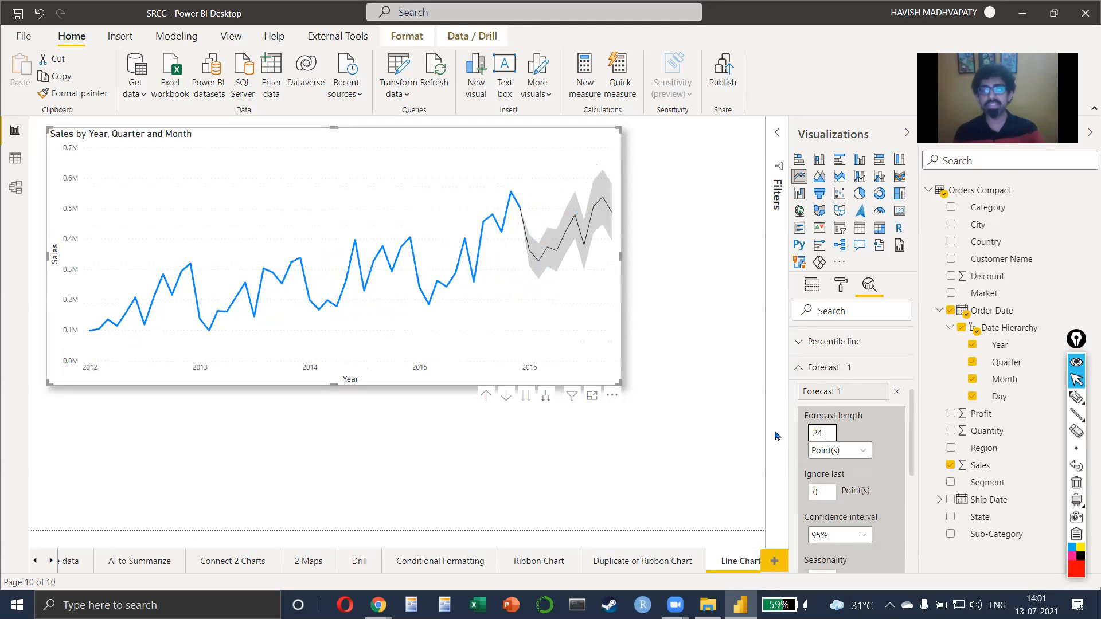
{"action": "key", "text": "Tab"}
{"action": "key", "text": "alt+Down"}
{"action": "key", "text": "q"}
{"action": "key", "text": "Down"}
{"action": "key", "text": "Return"}
{"action": "scroll", "coordinate": [803, 442], "scroll_direction": "down", "scroll_amount": 2}
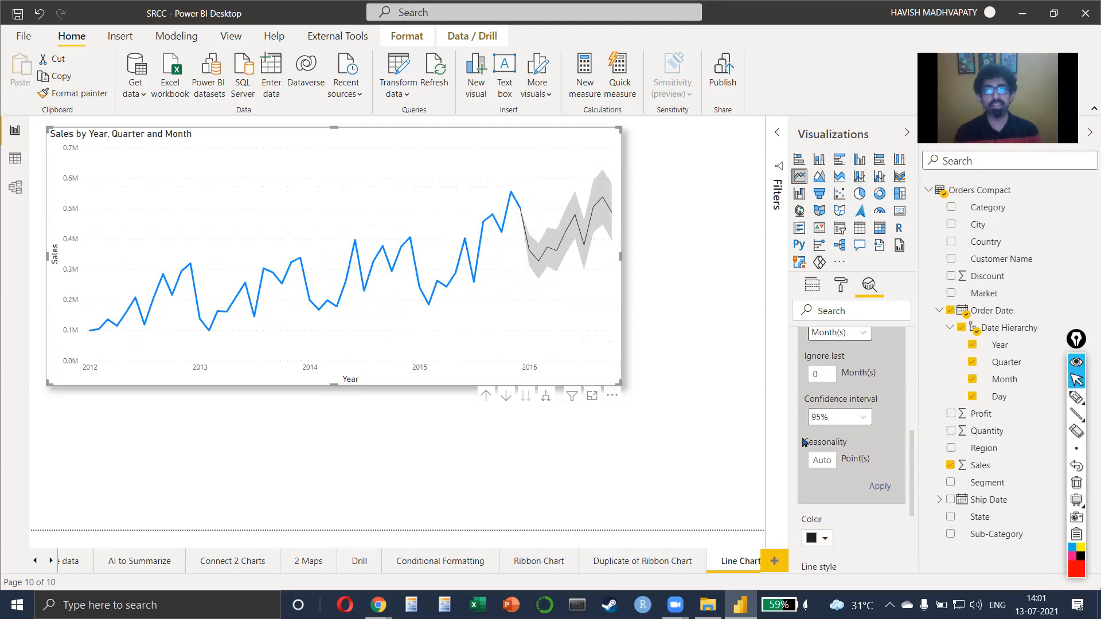
{"action": "left_click", "coordinate": [879, 486]}
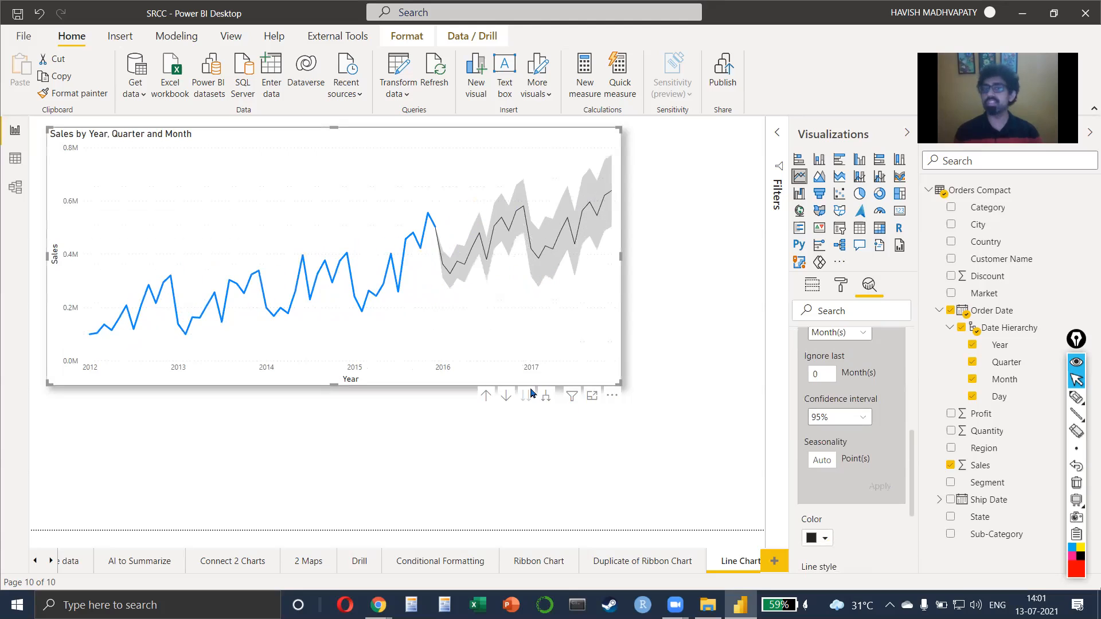
{"action": "scroll", "coordinate": [888, 425], "scroll_direction": "up", "scroll_amount": 2}
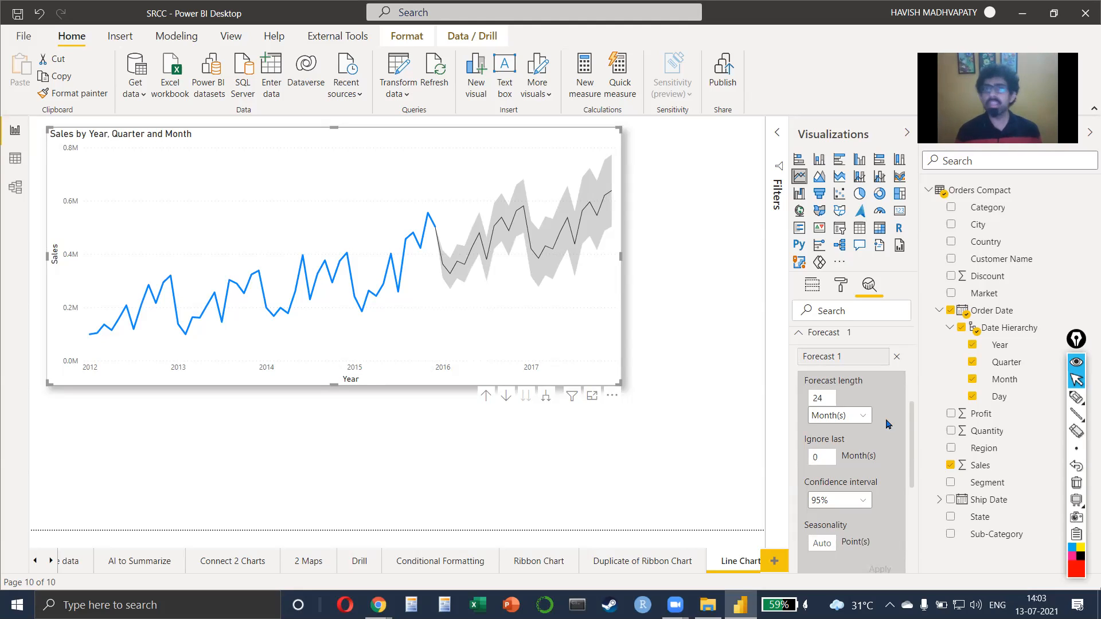
Add a Segment slicer below the line chart and copy the line chart's formatting onto it
{"action": "left_click", "coordinate": [285, 498]}
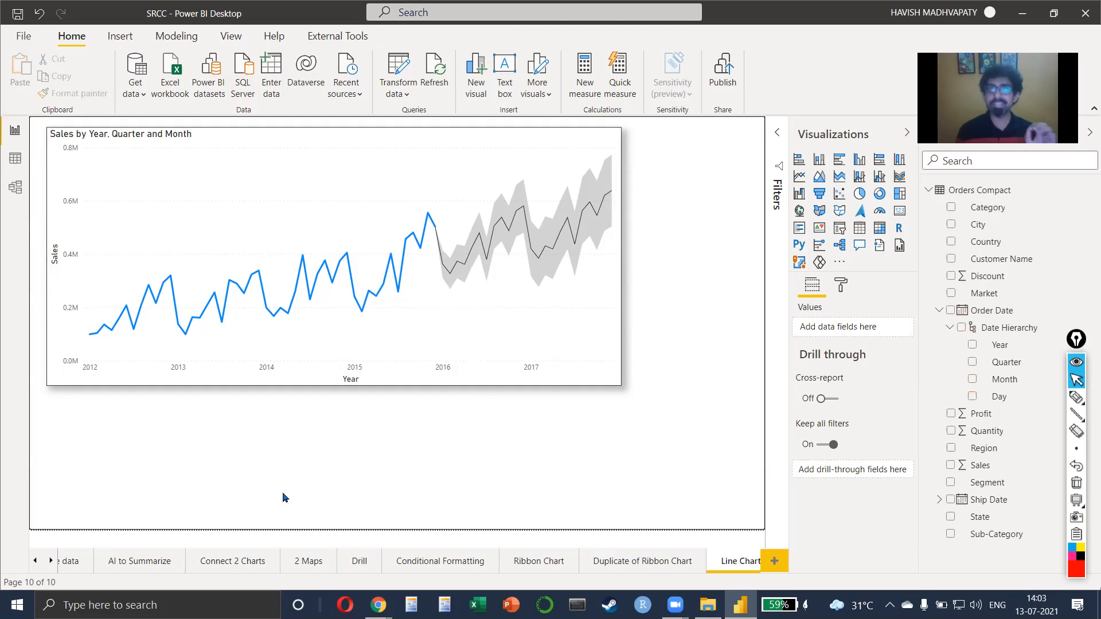
{"action": "left_click", "coordinate": [837, 229]}
{"action": "left_click_drag", "start_coordinate": [621, 527], "coordinate": [313, 462]}
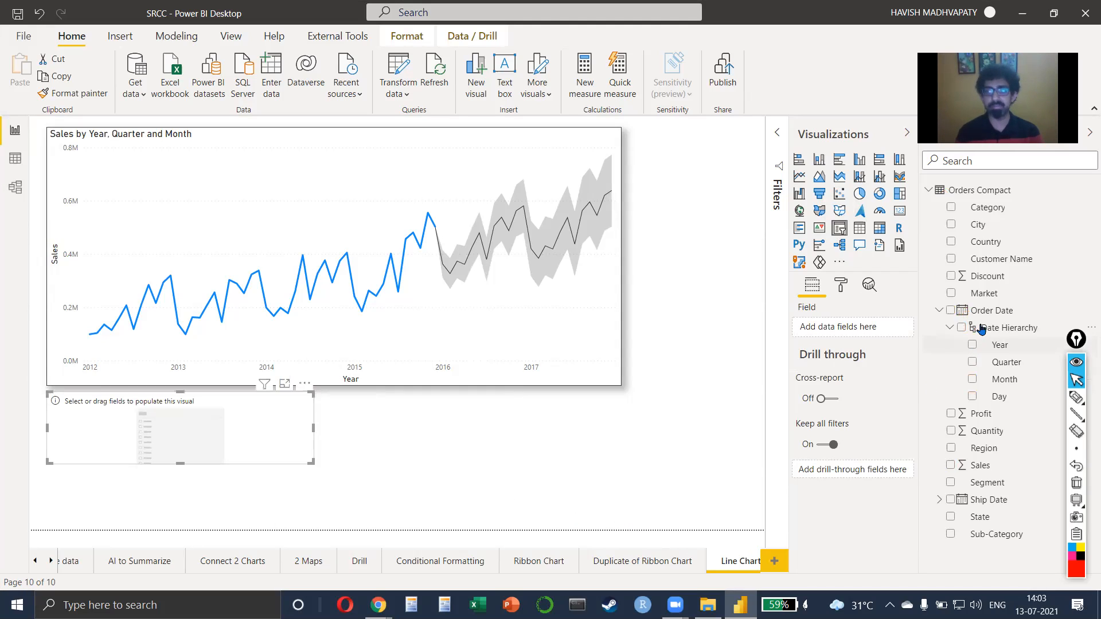
{"action": "left_click", "coordinate": [952, 482]}
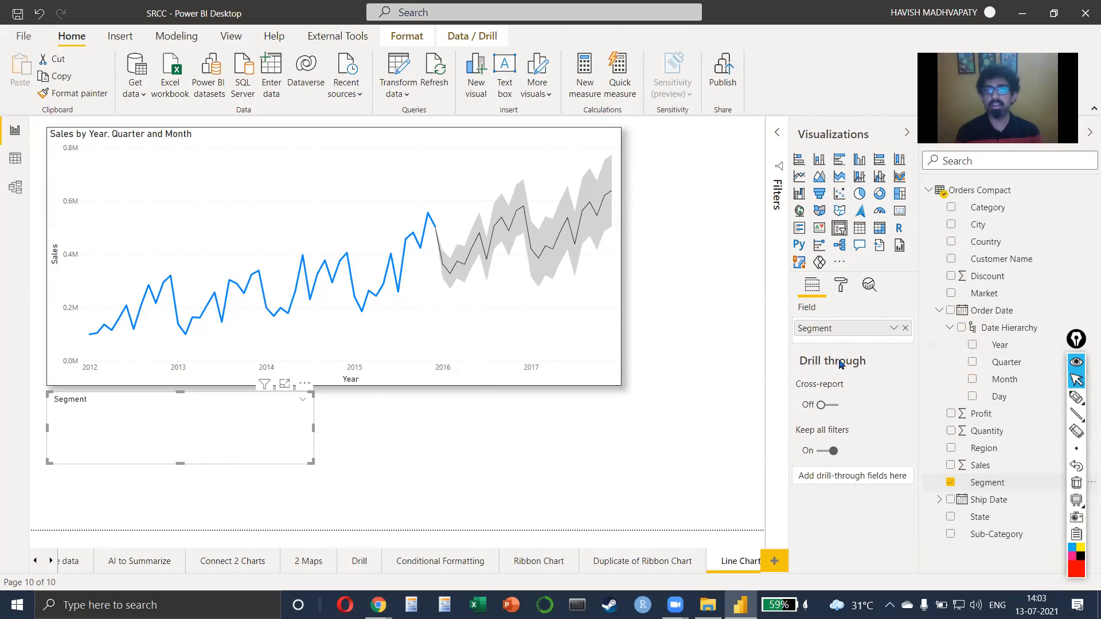
{"action": "left_click", "coordinate": [295, 225]}
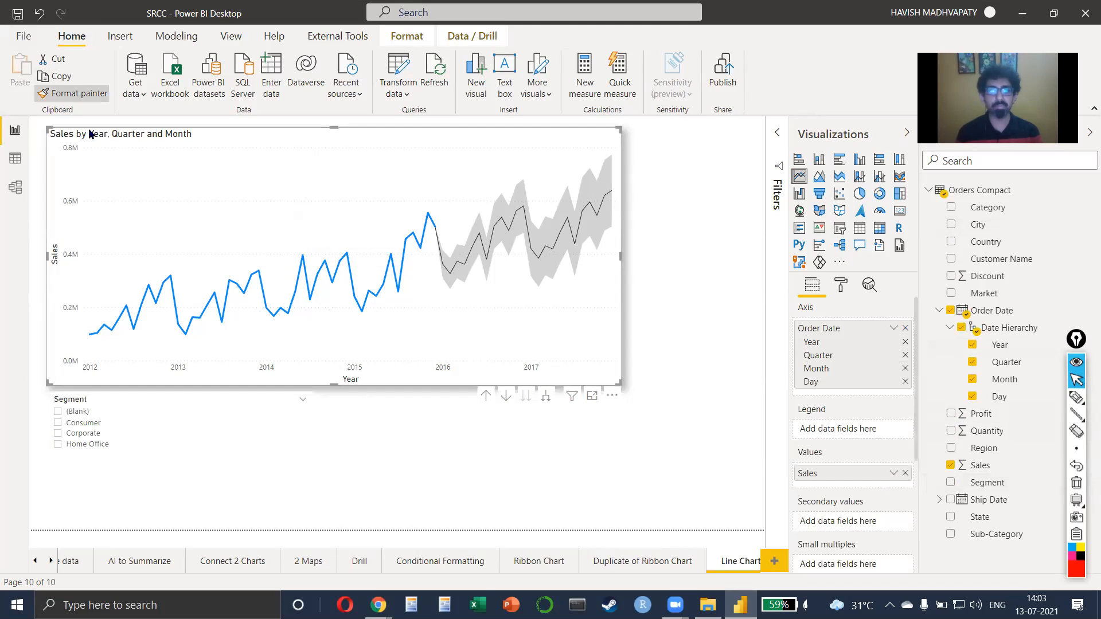
{"action": "left_click", "coordinate": [186, 453]}
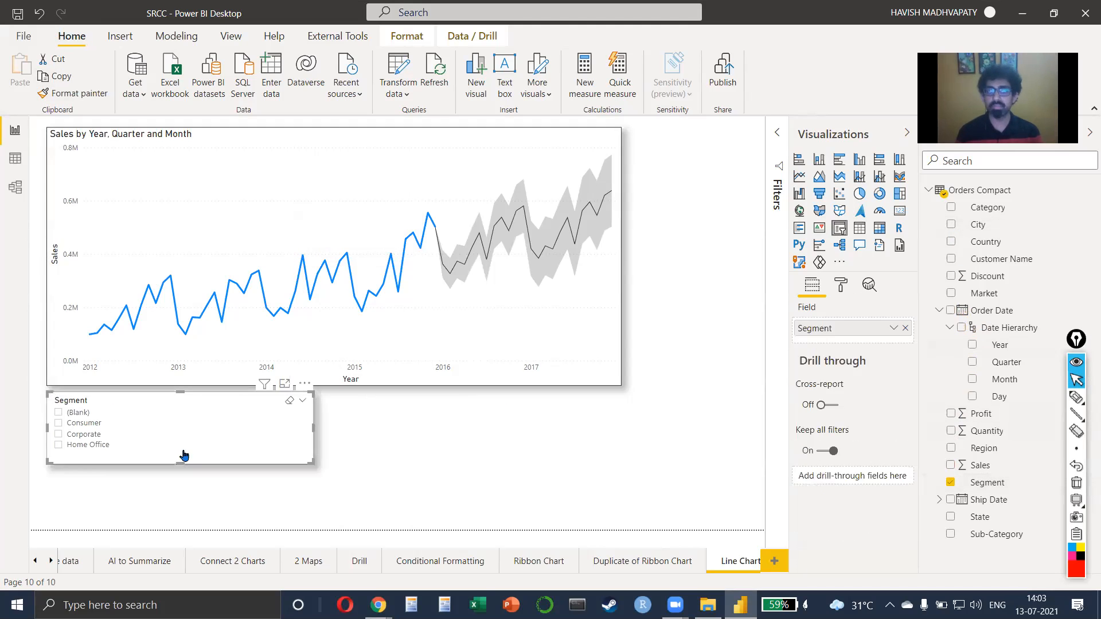
Compare the sales forecast for the Consumer, Corporate and Home Office segments using the slicer, and clear the selection
{"action": "left_click", "coordinate": [58, 424]}
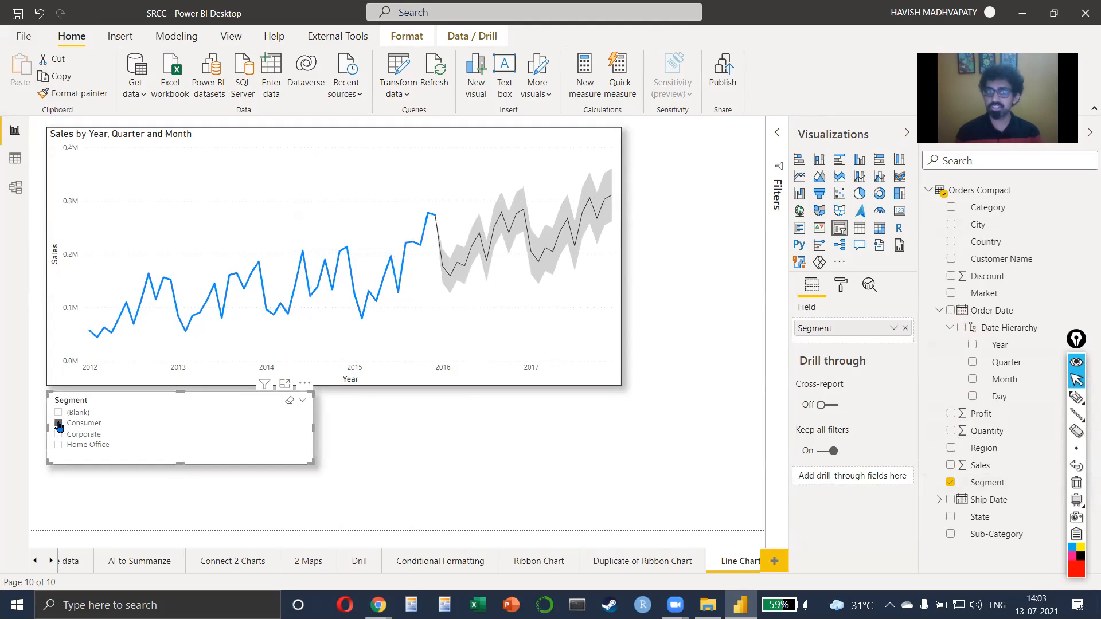
{"action": "left_click", "coordinate": [59, 434]}
{"action": "left_click", "coordinate": [59, 445]}
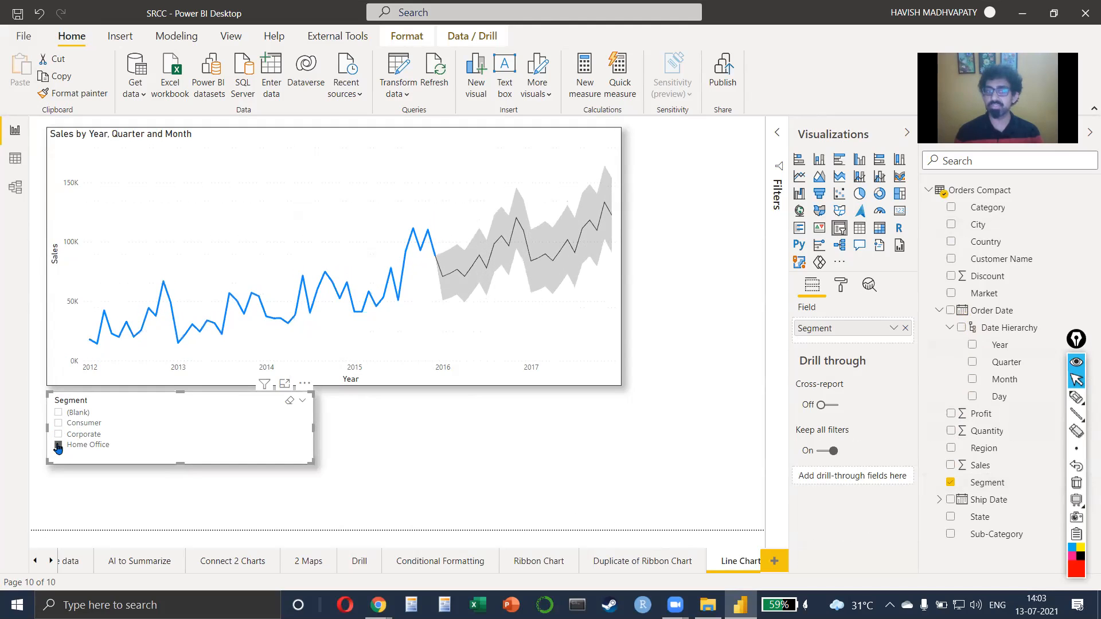
{"action": "left_click", "coordinate": [58, 446]}
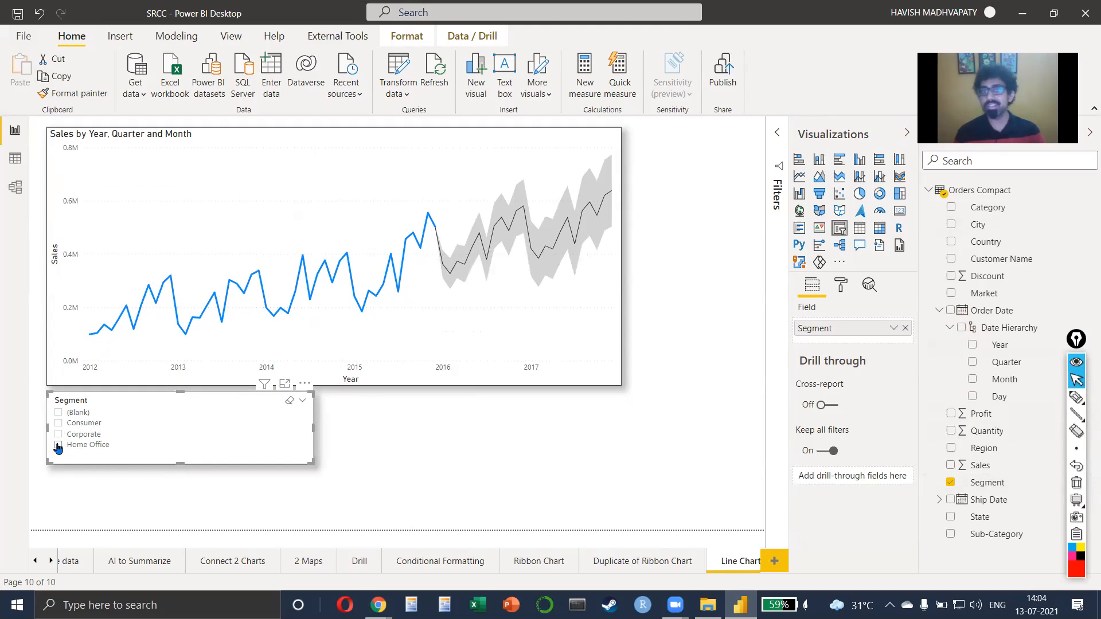
{"action": "left_click", "coordinate": [58, 445]}
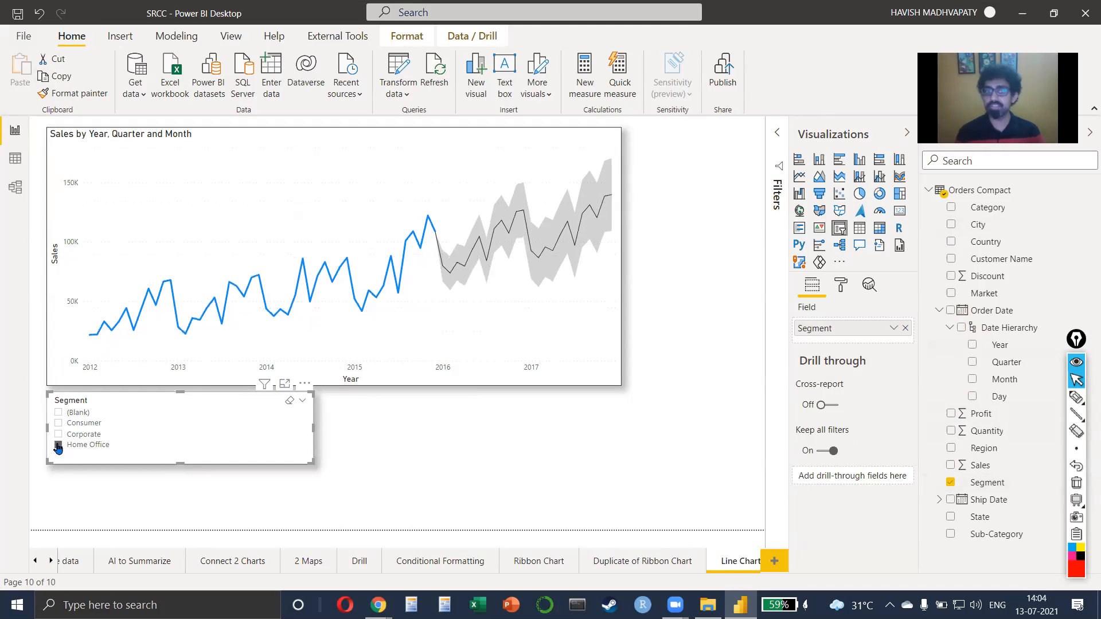
{"action": "left_click", "coordinate": [58, 434]}
{"action": "left_click", "coordinate": [58, 423]}
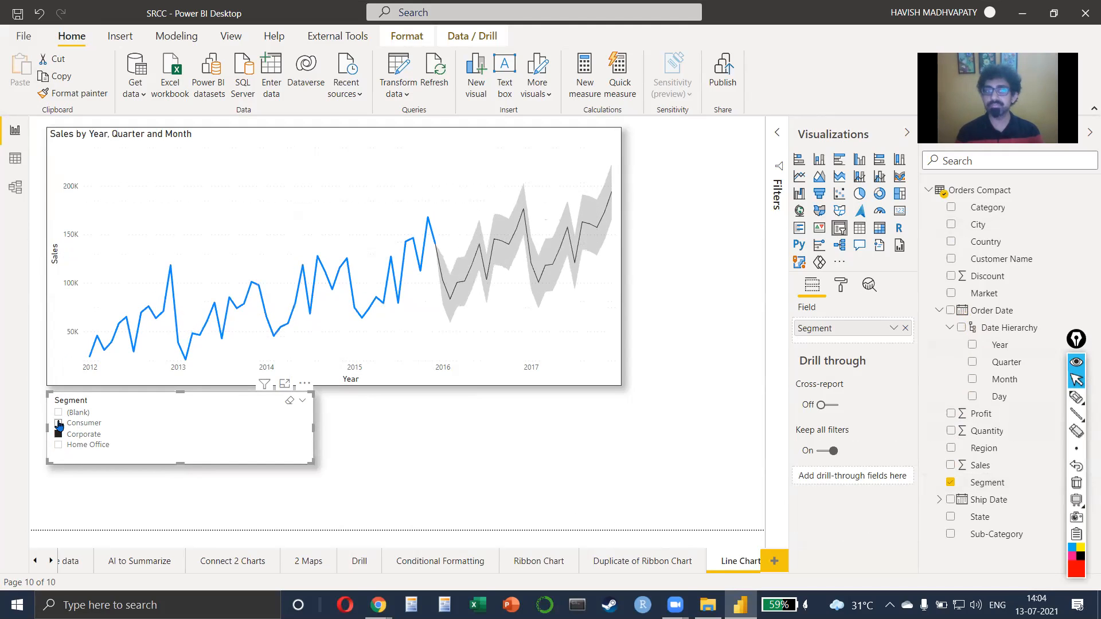
{"action": "left_click", "coordinate": [58, 434]}
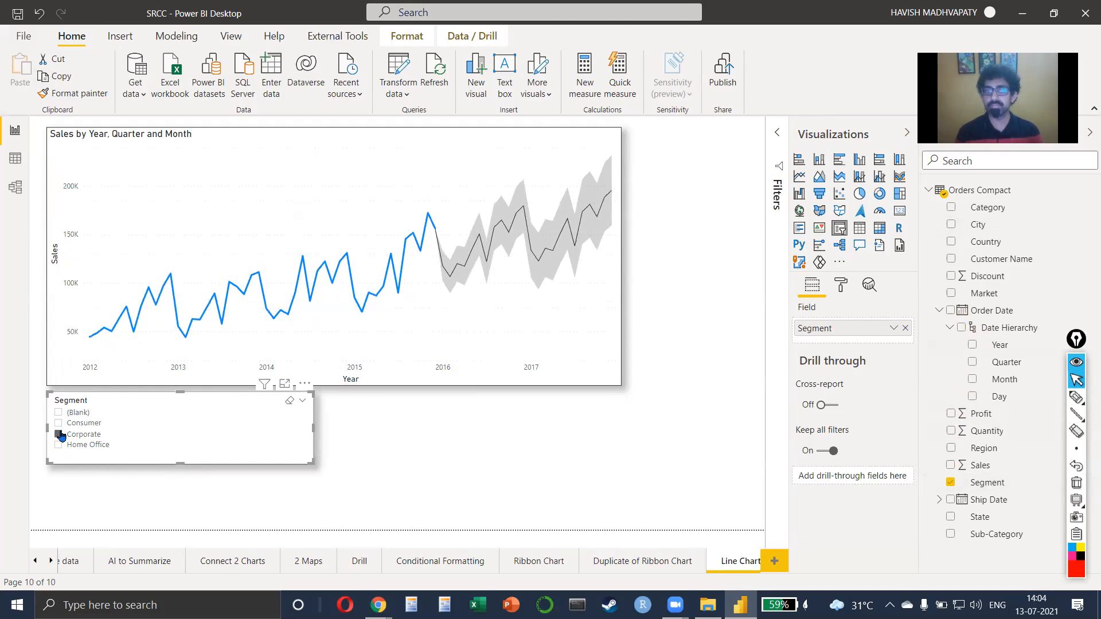
{"action": "left_click", "coordinate": [59, 435]}
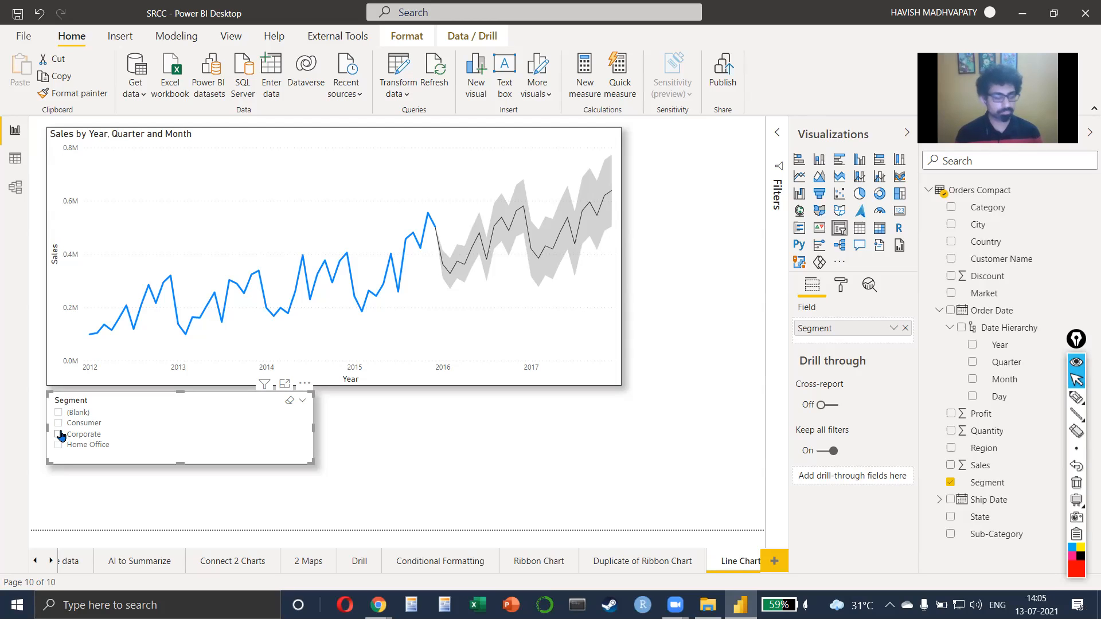
Switch to Chrome and calculate 2100*11.18 with a Google search
{"action": "key", "text": "alt+Tab"}
{"action": "key", "text": "alt+Tab"}
{"action": "key", "text": "alt+Tab"}
{"action": "key", "text": "alt+Tab"}
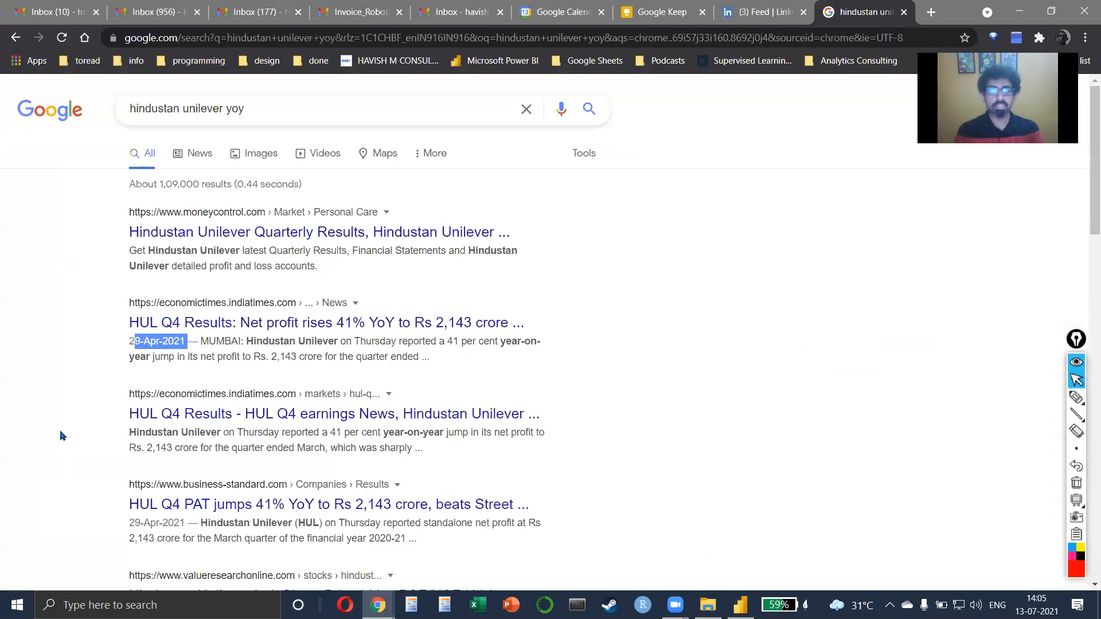
{"action": "type", "text": "210"}
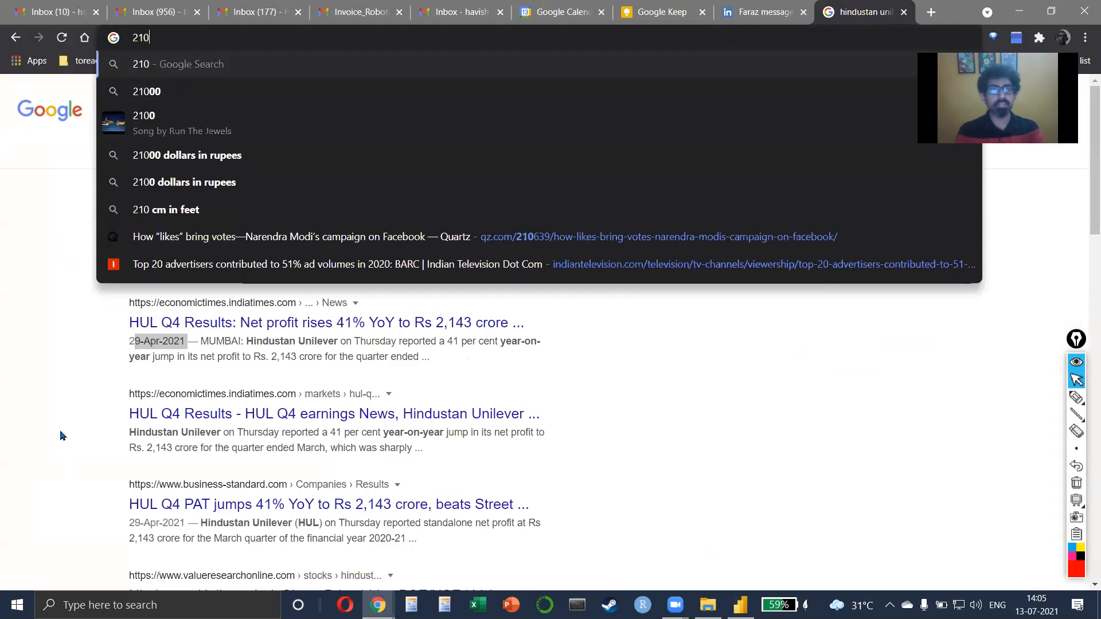
{"action": "type", "text": "0*11.18"}
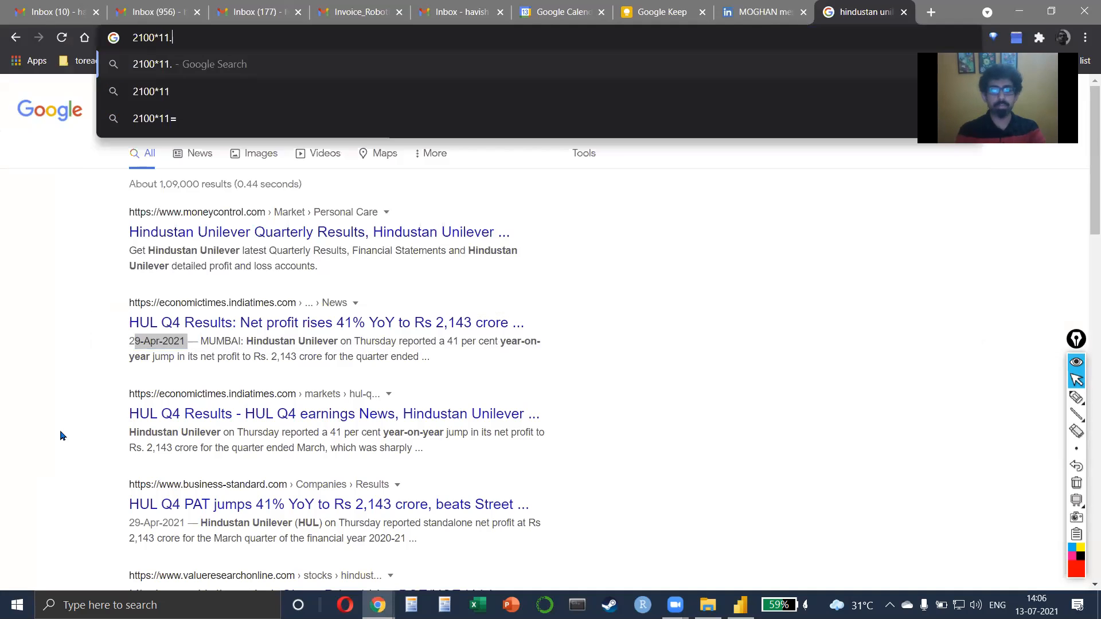
{"action": "key", "text": "Return"}
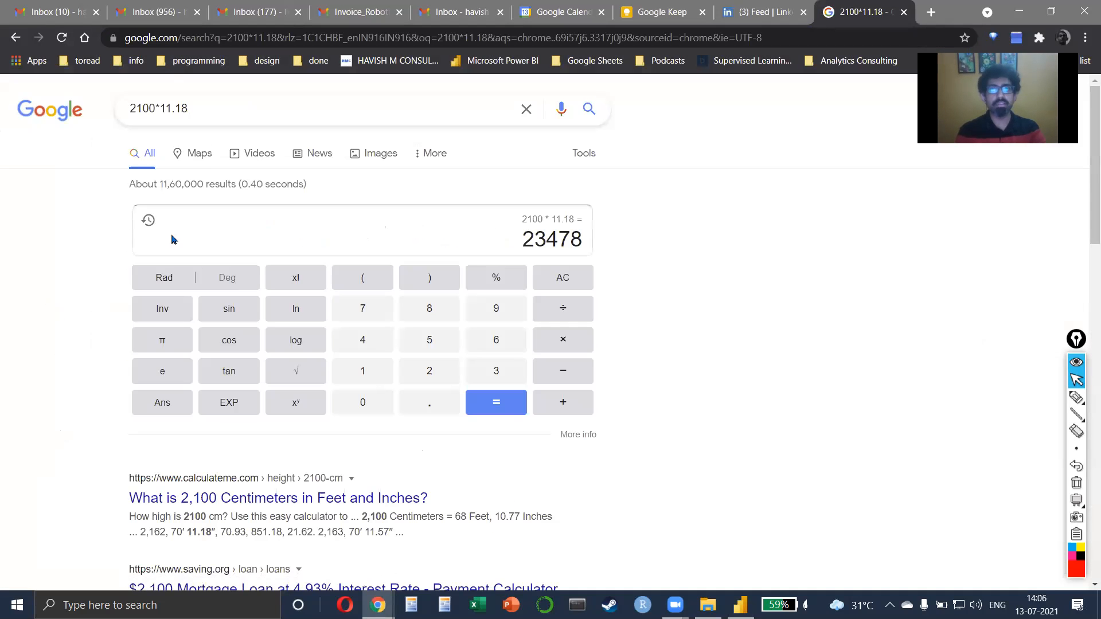
Correct the Google calculation to 2100*1.18 and run it again
{"action": "left_click", "coordinate": [249, 96]}
{"action": "key", "text": "Left"}
{"action": "key", "text": "Left"}
{"action": "key", "text": "Left"}
{"action": "key", "text": "Left"}
{"action": "key", "text": "BackSpace"}
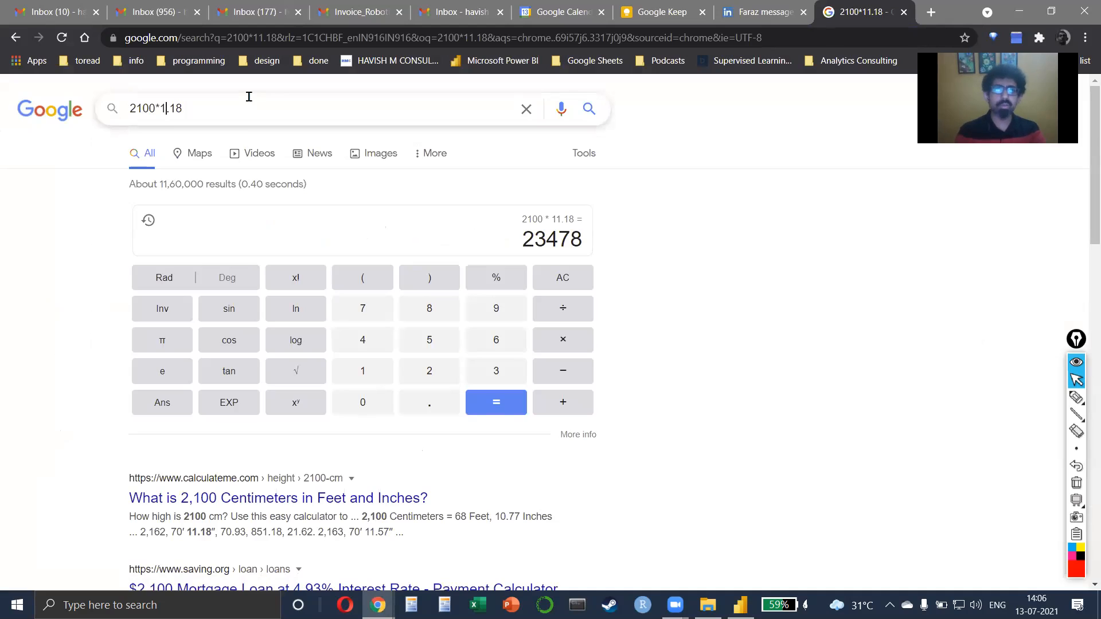
{"action": "key", "text": "Return"}
Extend the Google calculation to 2100*1.18*35, and return to the Line Chart page in Power BI
{"action": "left_click", "coordinate": [248, 96]}
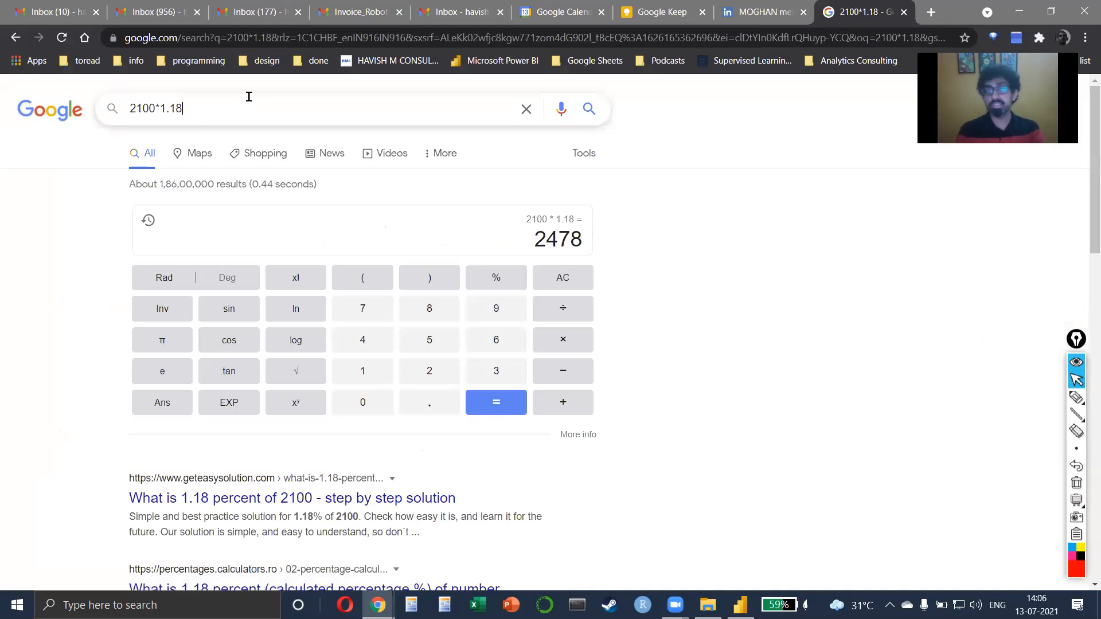
{"action": "type", "text": "*35"}
{"action": "key", "text": "Return"}
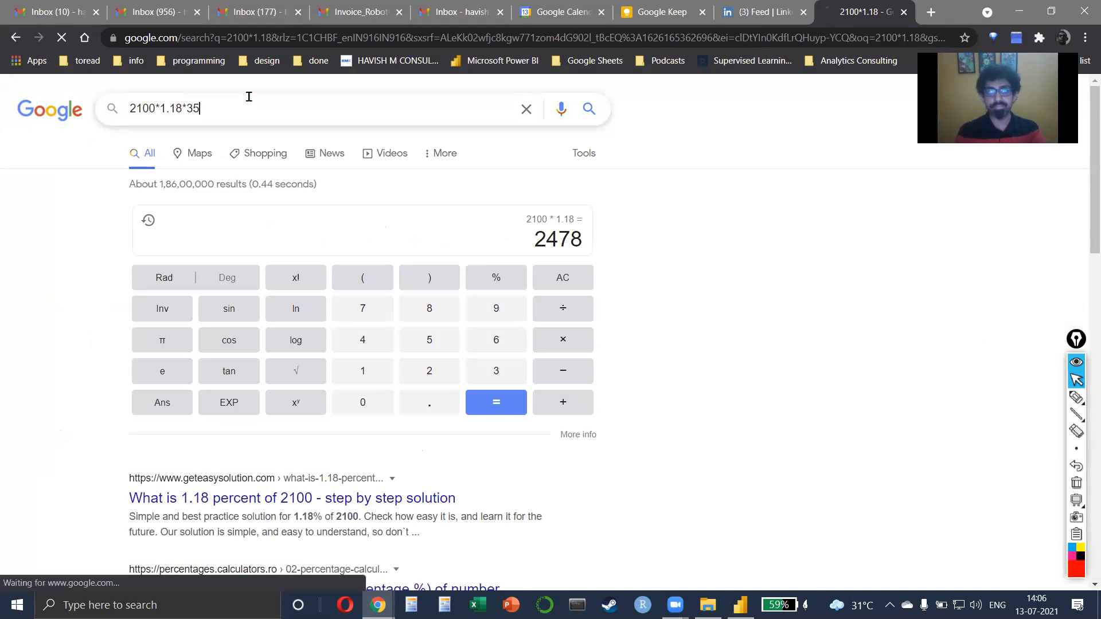
{"action": "key", "text": "ctrl+w"}
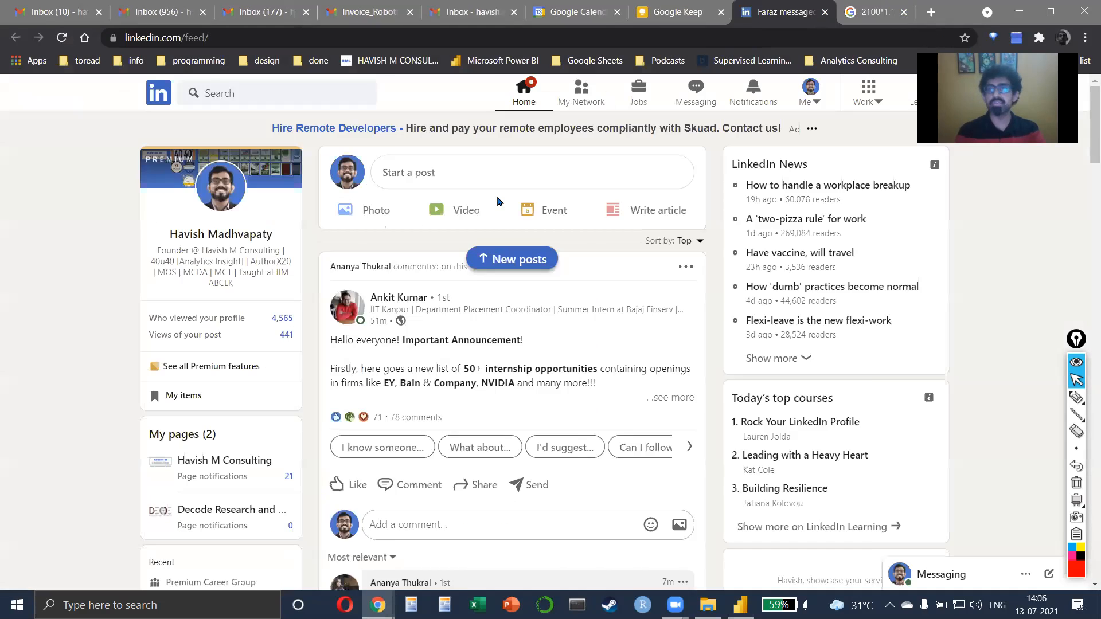
{"action": "key", "text": "alt+Tab"}
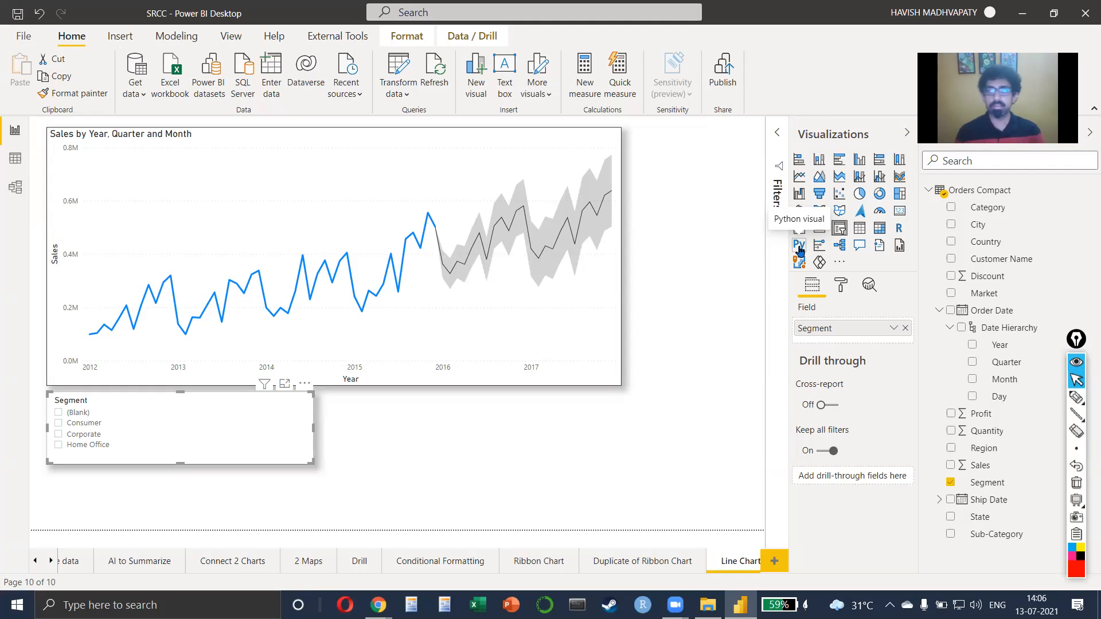
Add a new report page with a scatter chart and enlarge the chart to fill the left half of the page
{"action": "left_click", "coordinate": [769, 564]}
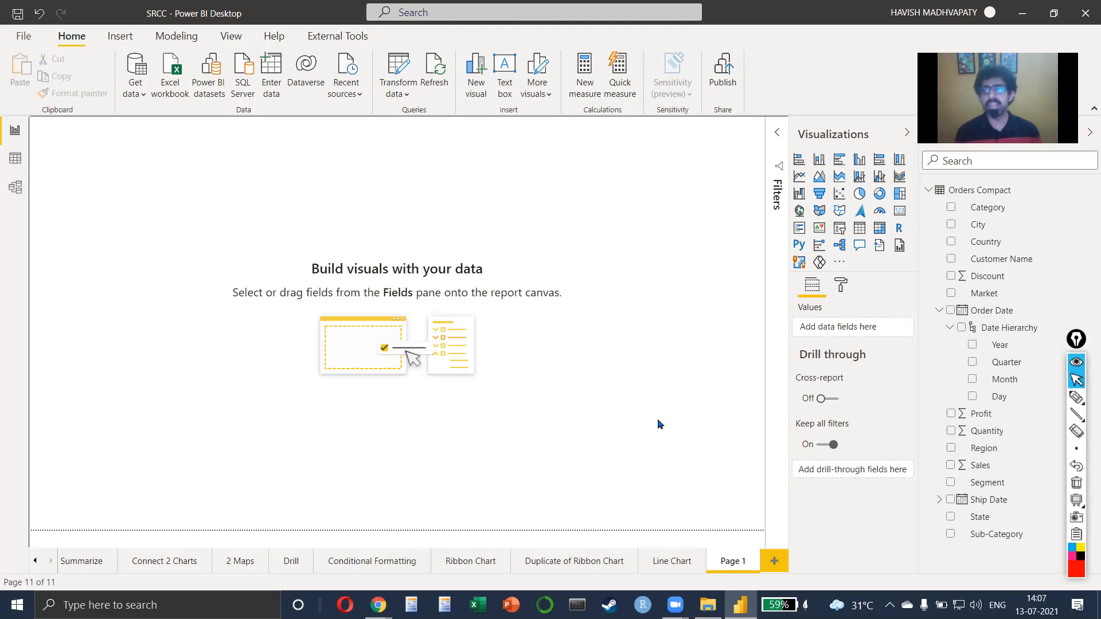
{"action": "left_click", "coordinate": [841, 197]}
{"action": "left_click_drag", "start_coordinate": [151, 198], "coordinate": [165, 211]}
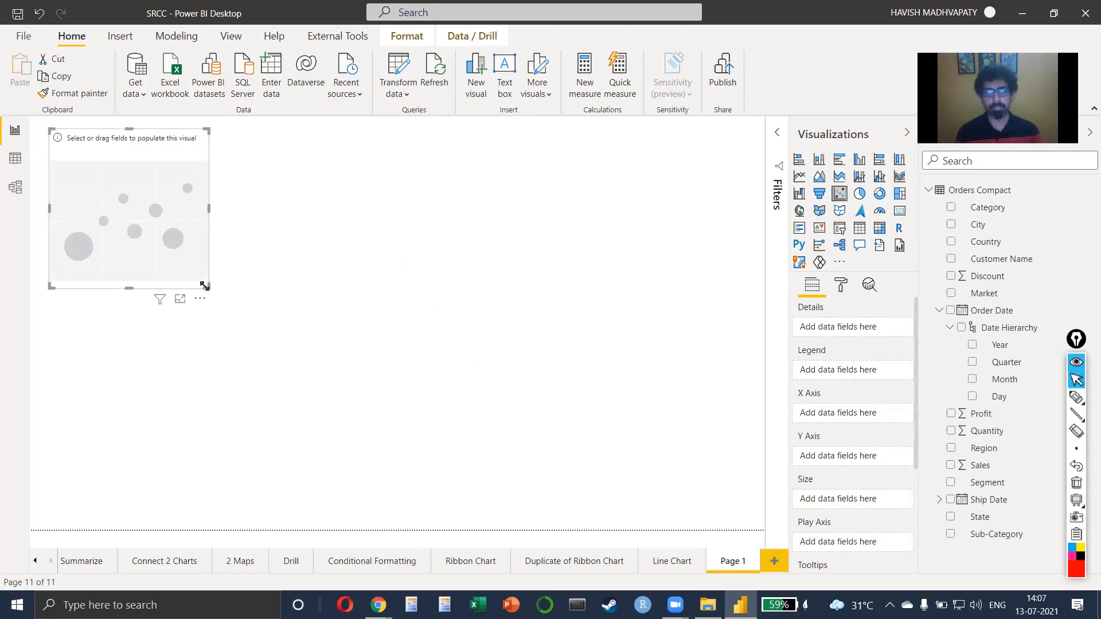
{"action": "left_click_drag", "start_coordinate": [207, 286], "coordinate": [373, 434]}
{"action": "left_click_drag", "start_coordinate": [349, 384], "coordinate": [349, 387]}
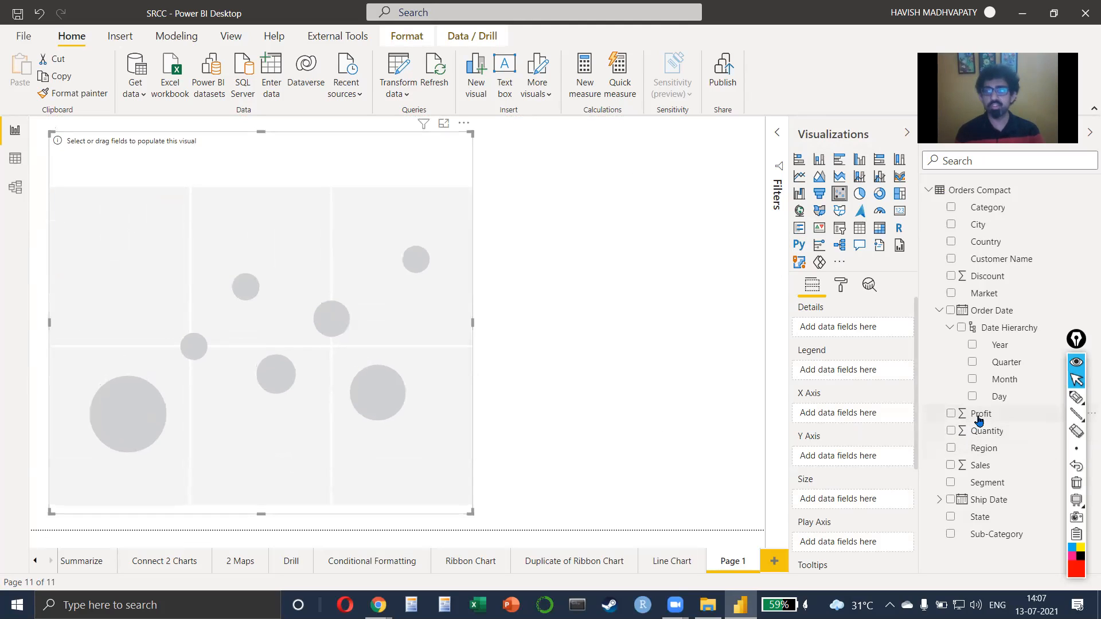
Assign Profit to the scatter chart's Y axis and Sales to its X axis
{"action": "left_click_drag", "start_coordinate": [976, 414], "coordinate": [833, 445]}
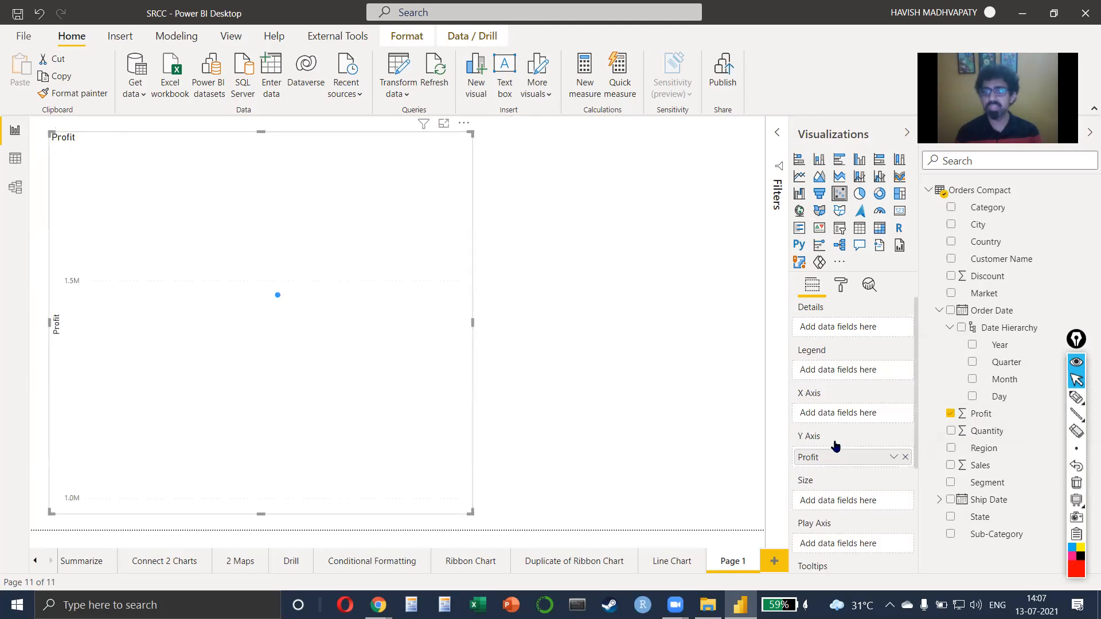
{"action": "left_click_drag", "start_coordinate": [980, 465], "coordinate": [826, 421]}
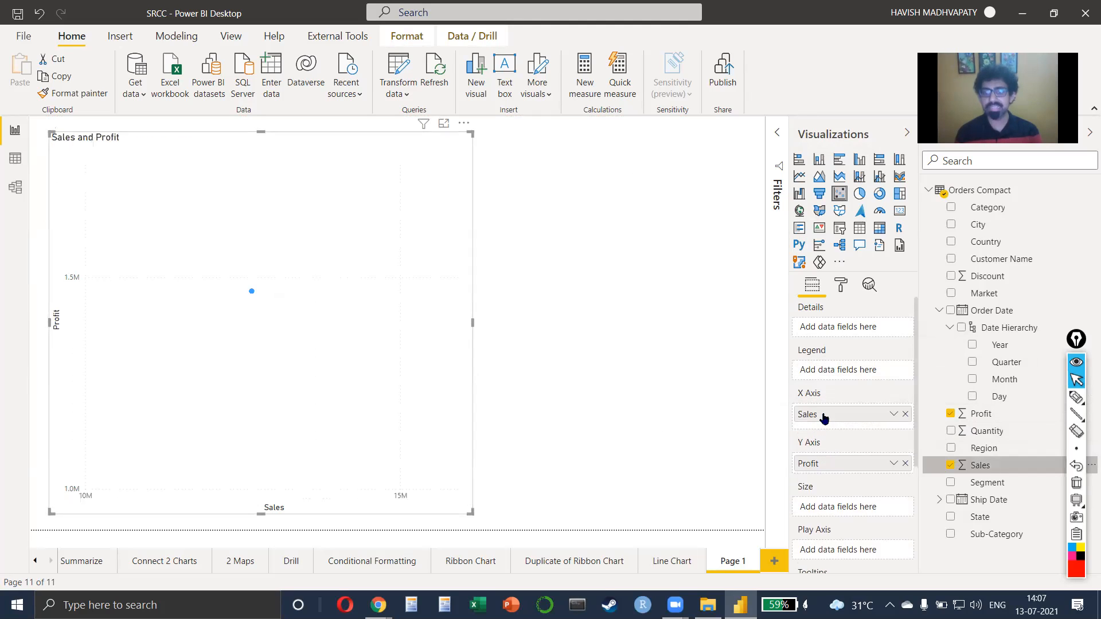
Break the scatter chart down by Customer Name as its Details, and turn on the chart's border and shadow
{"action": "left_click_drag", "start_coordinate": [983, 263], "coordinate": [825, 334]}
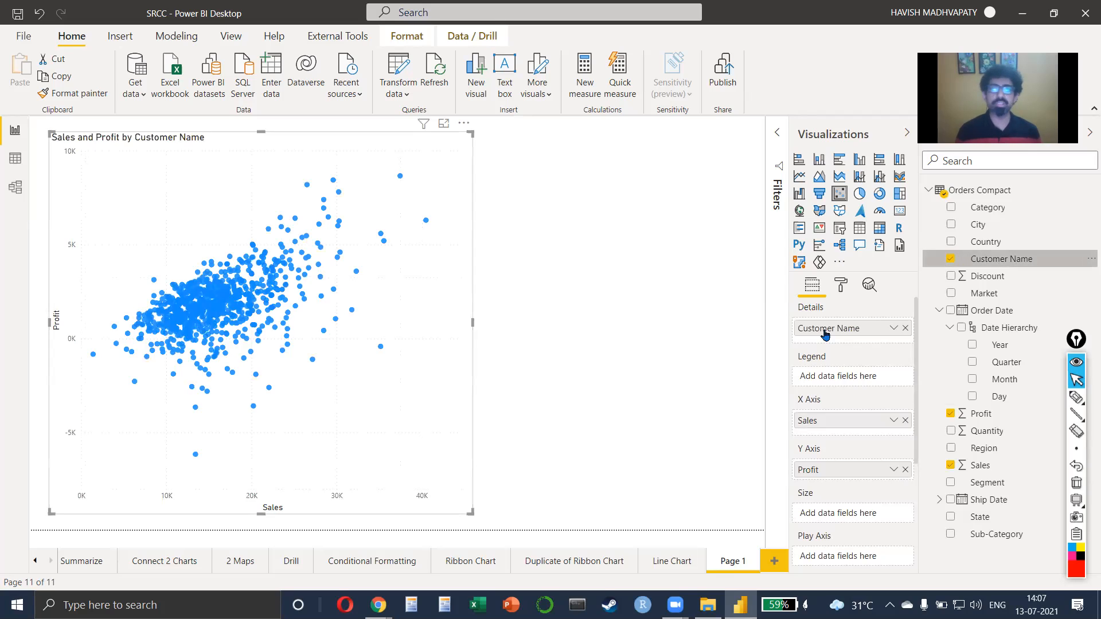
{"action": "left_click", "coordinate": [840, 285]}
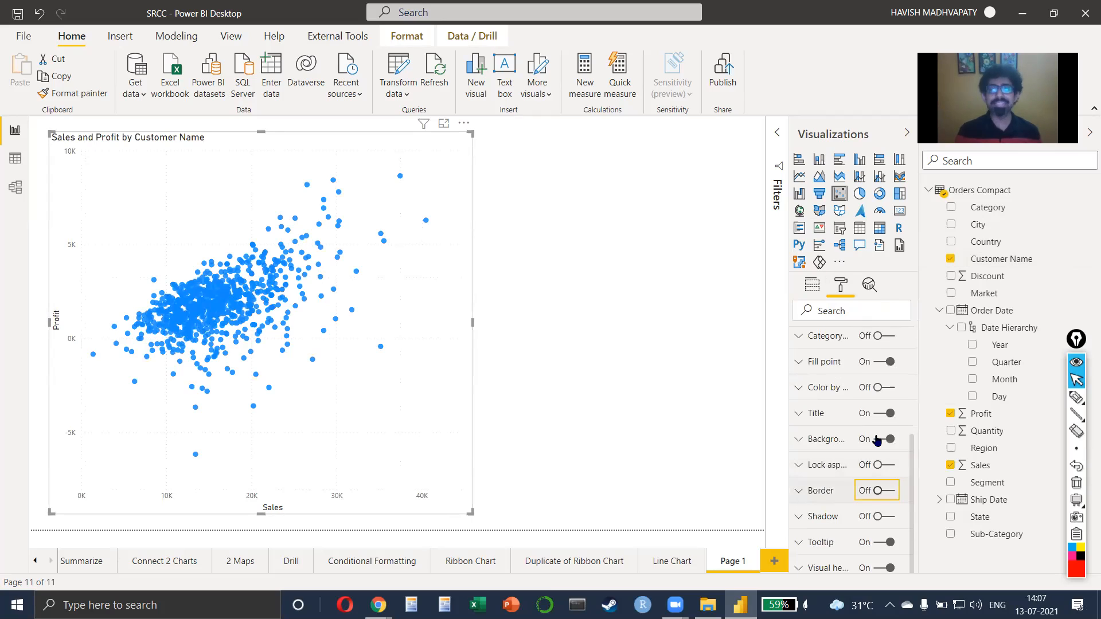
{"action": "left_click", "coordinate": [880, 489]}
{"action": "left_click", "coordinate": [880, 516]}
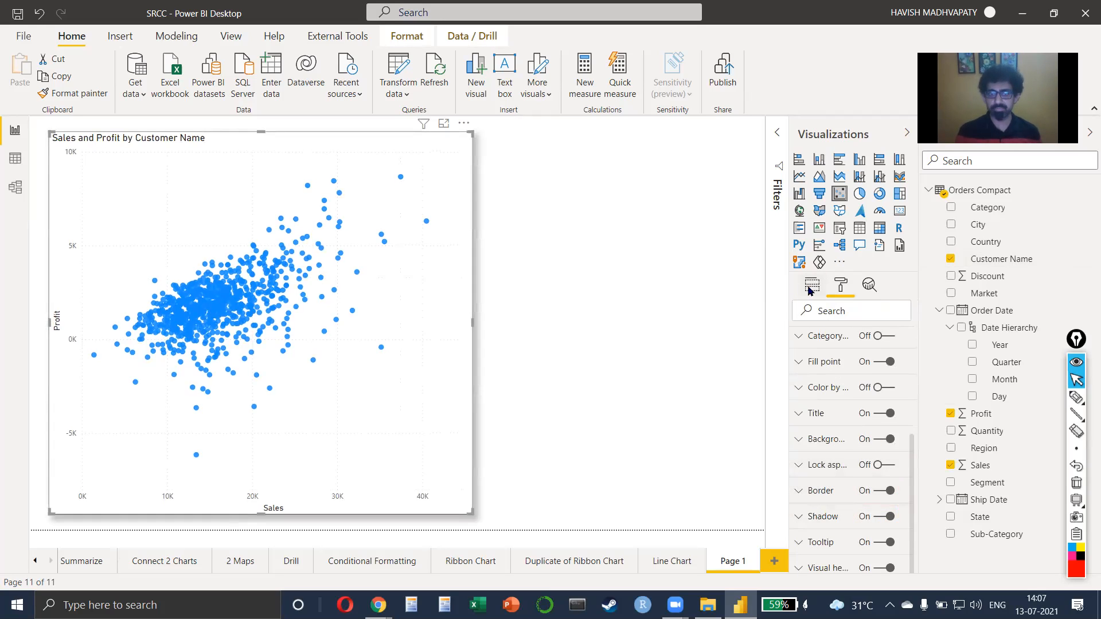
{"action": "left_click", "coordinate": [809, 286]}
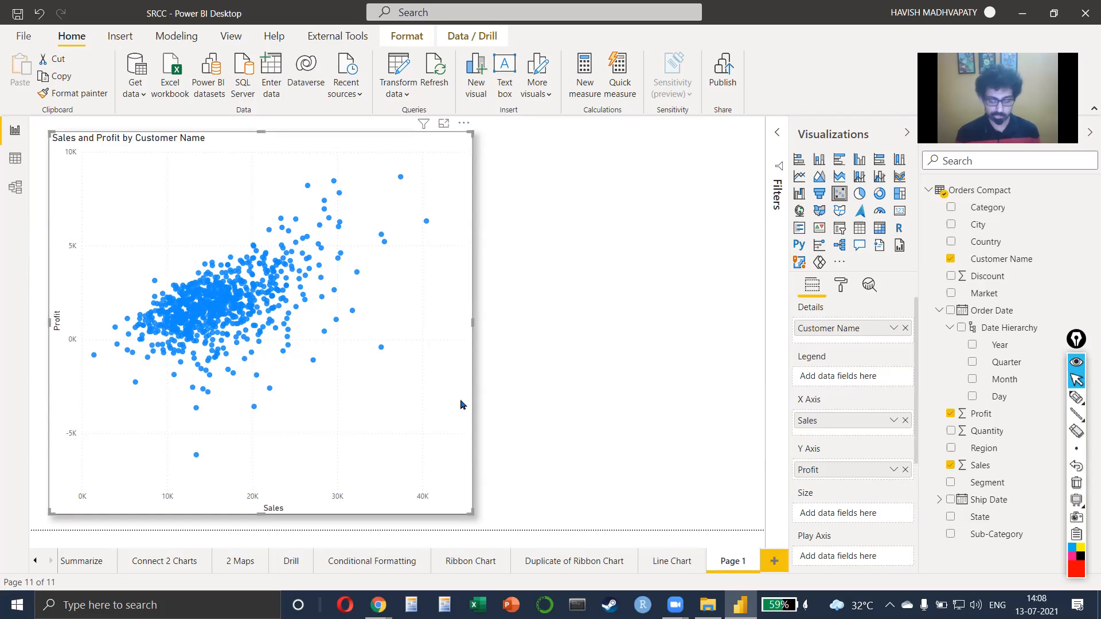
Switch to Google Chrome, shorten the Google calculation to 2100*1.18 and run it
{"action": "key", "text": "alt+Tab"}
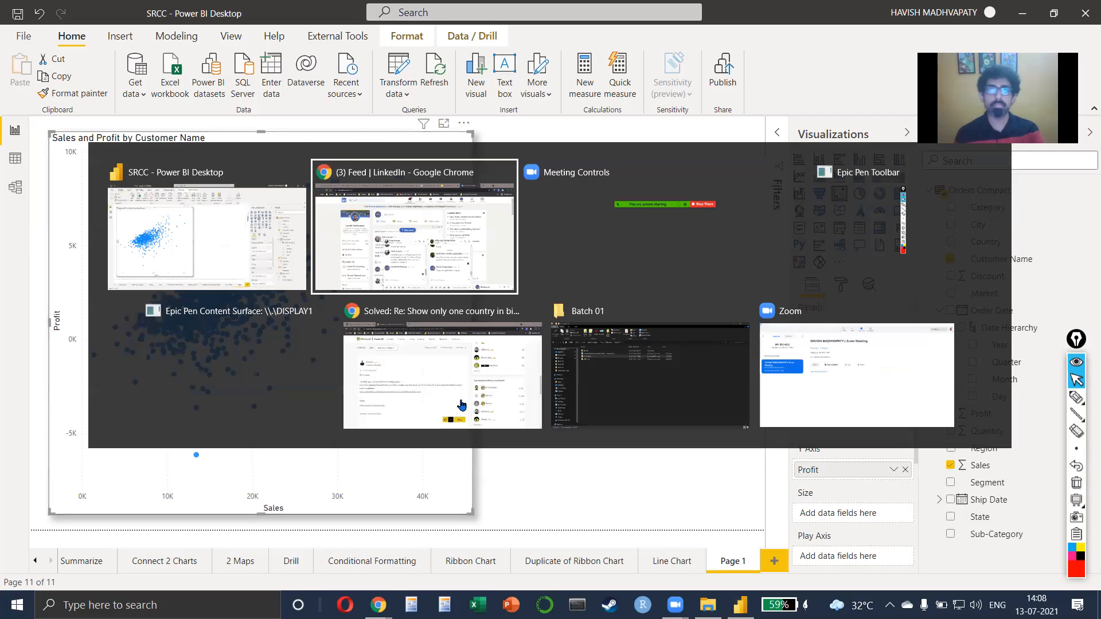
{"action": "key", "text": "ctrl+shift+t"}
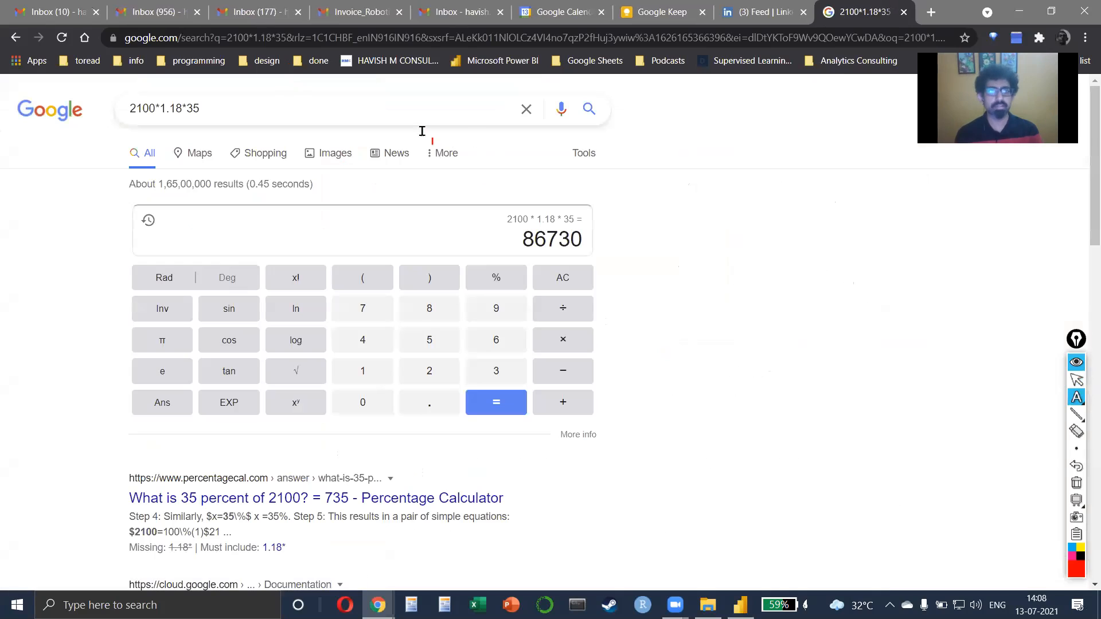
{"action": "type", "text": "@"}
{"action": "key", "text": "ctrl+shift+2"}
{"action": "left_click", "coordinate": [405, 104]}
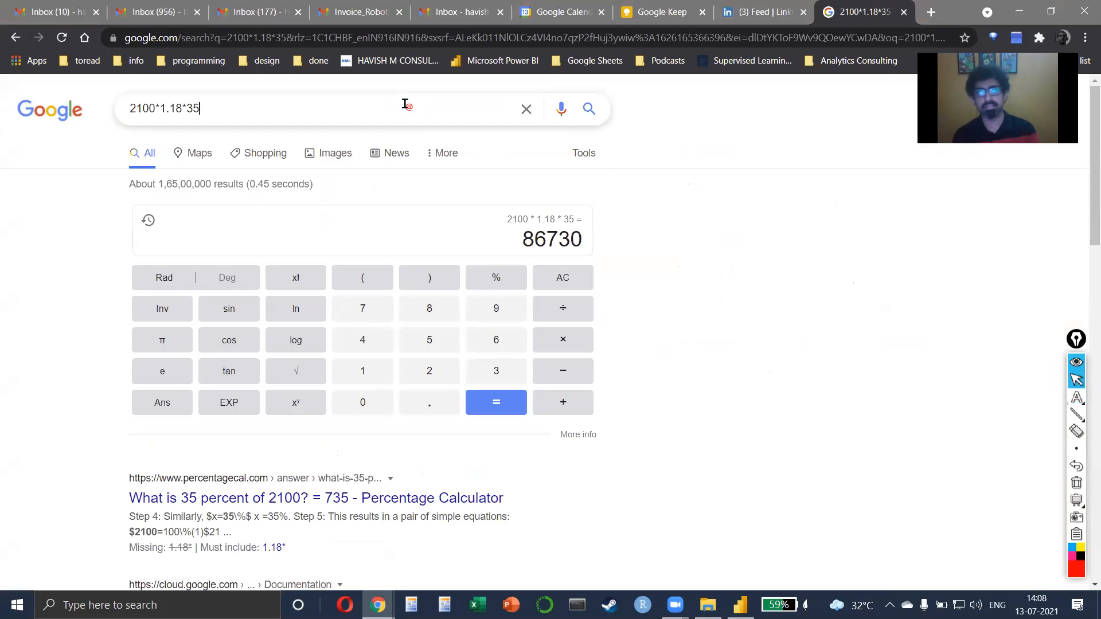
{"action": "key", "text": "BackSpace"}
{"action": "key", "text": "BackSpace"}
{"action": "key", "text": "BackSpace"}
{"action": "key", "text": "Return"}
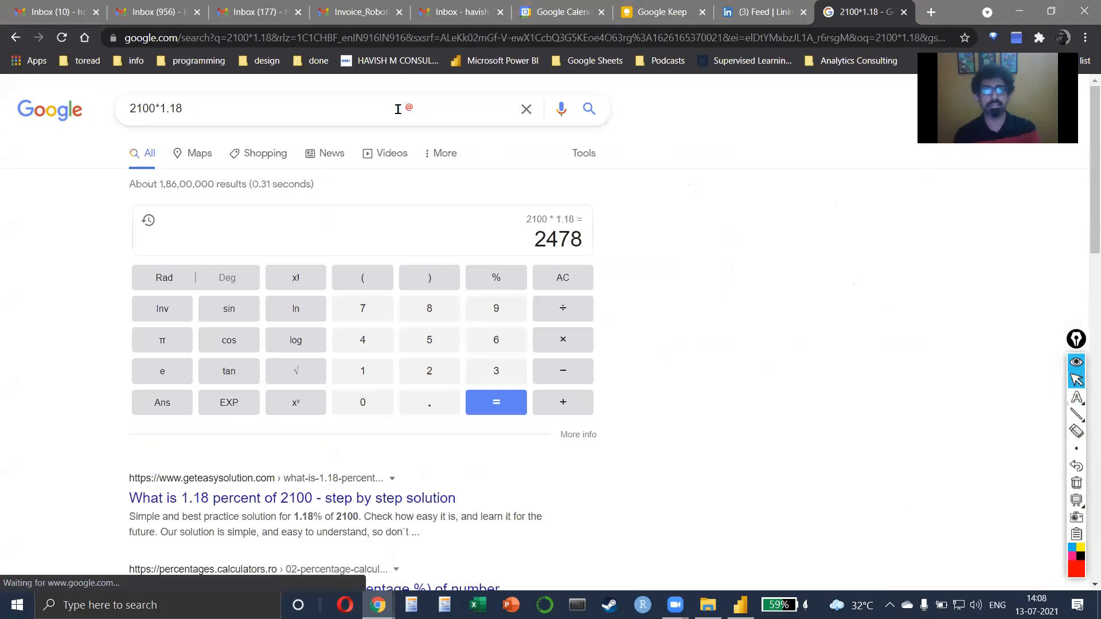
Return to Power BI Desktop and rename the current report page as Scatter Chart
{"action": "key", "text": "alt+Tab"}
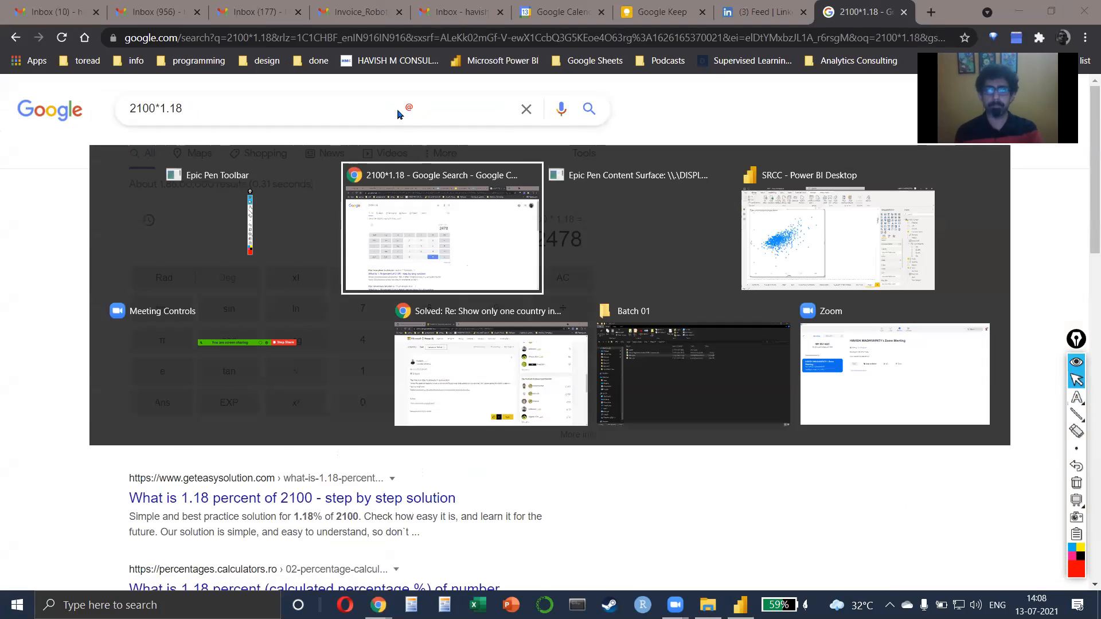
{"action": "key", "text": "Tab"}
{"action": "key", "text": "Tab"}
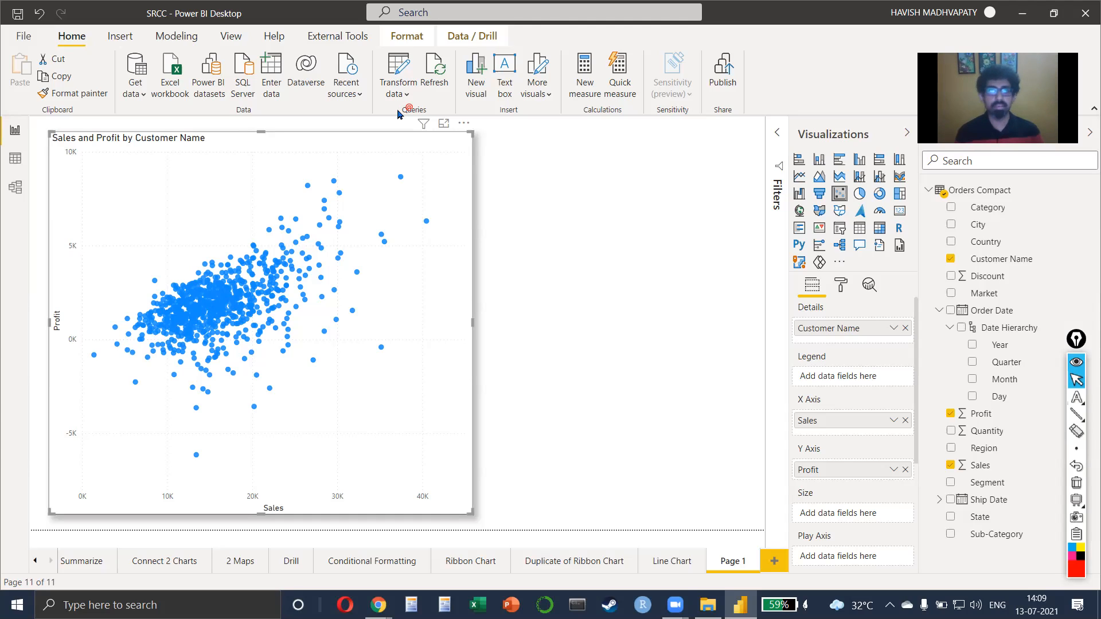
{"action": "double_click", "coordinate": [731, 559]}
{"action": "type", "text": "scatter"}
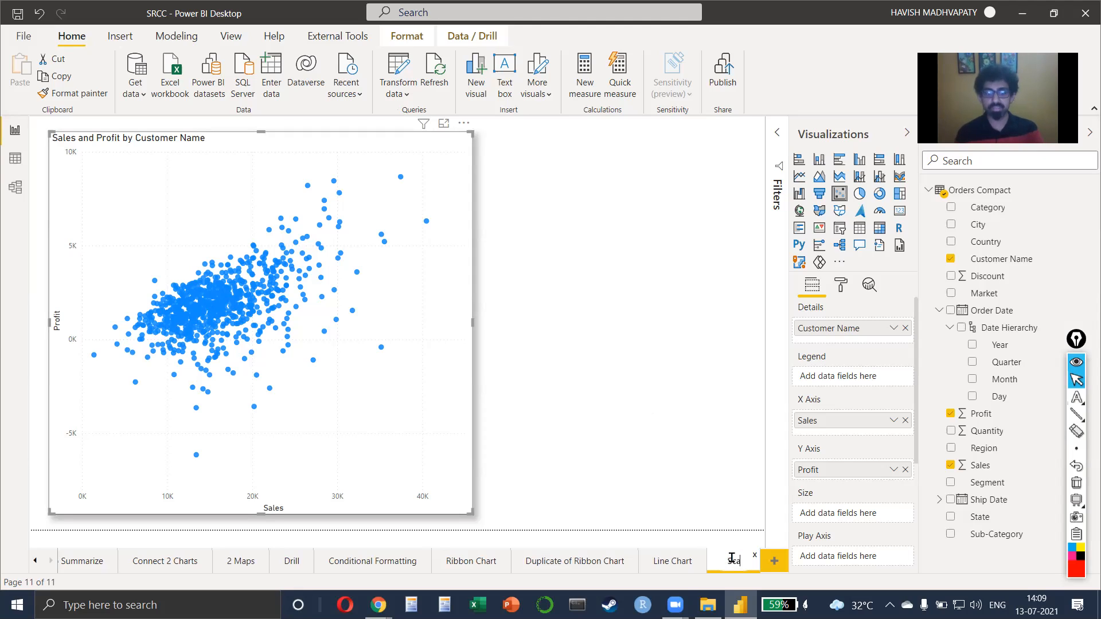
{"action": "type", "text": " Chart"}
{"action": "key", "text": "Return"}
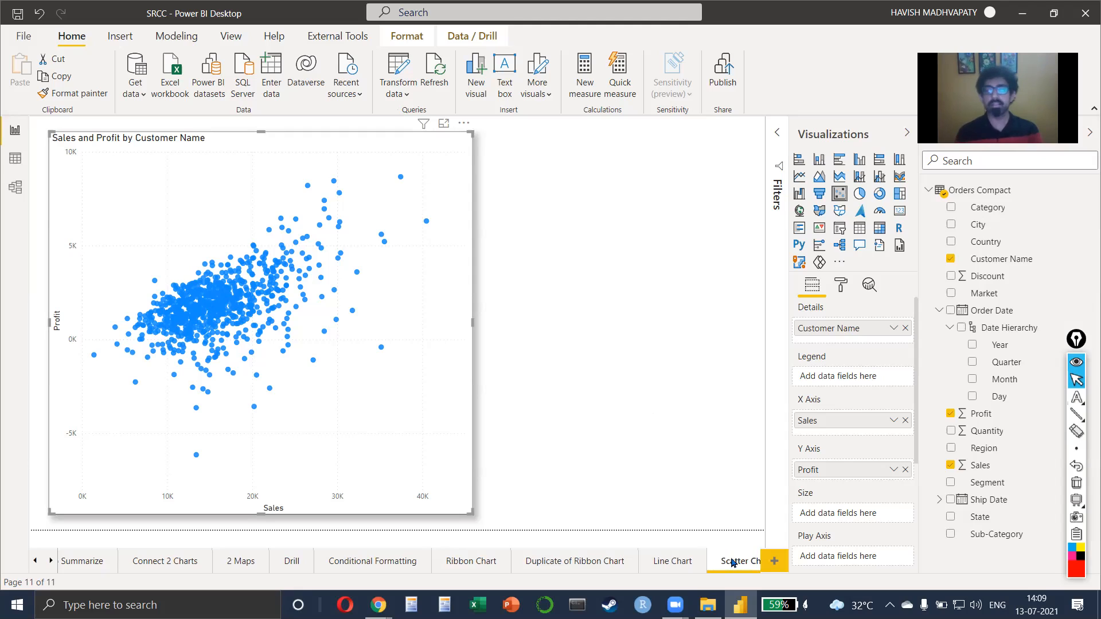
{"action": "left_click", "coordinate": [51, 561]}
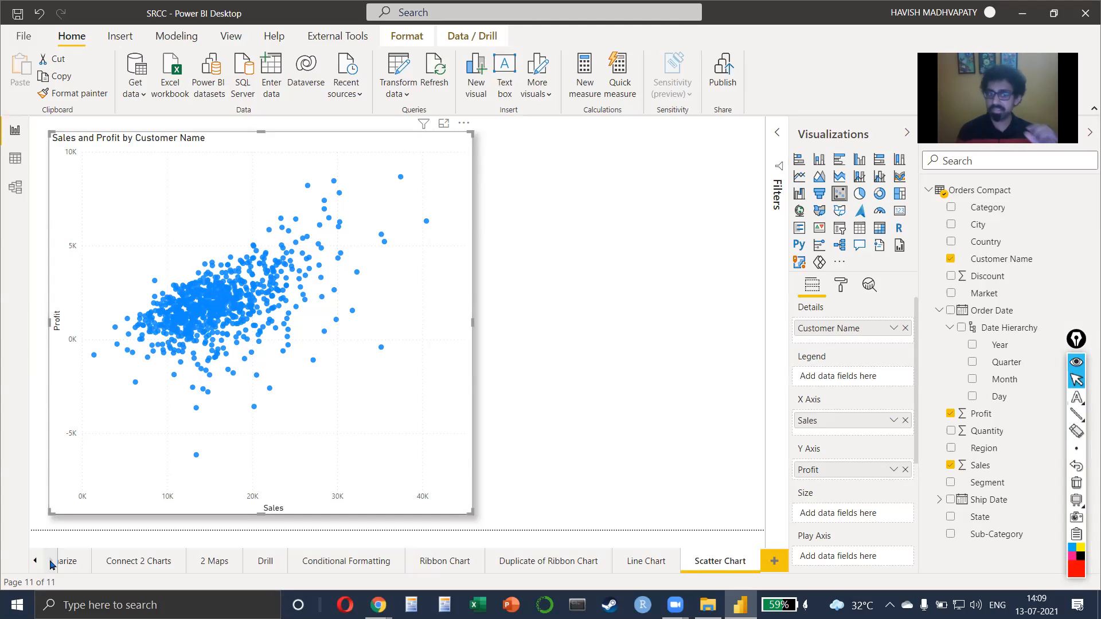
Add a small card visual in the empty space beside the scatter chart's upper edge and assign Customer Name to it
{"action": "left_click", "coordinate": [552, 210]}
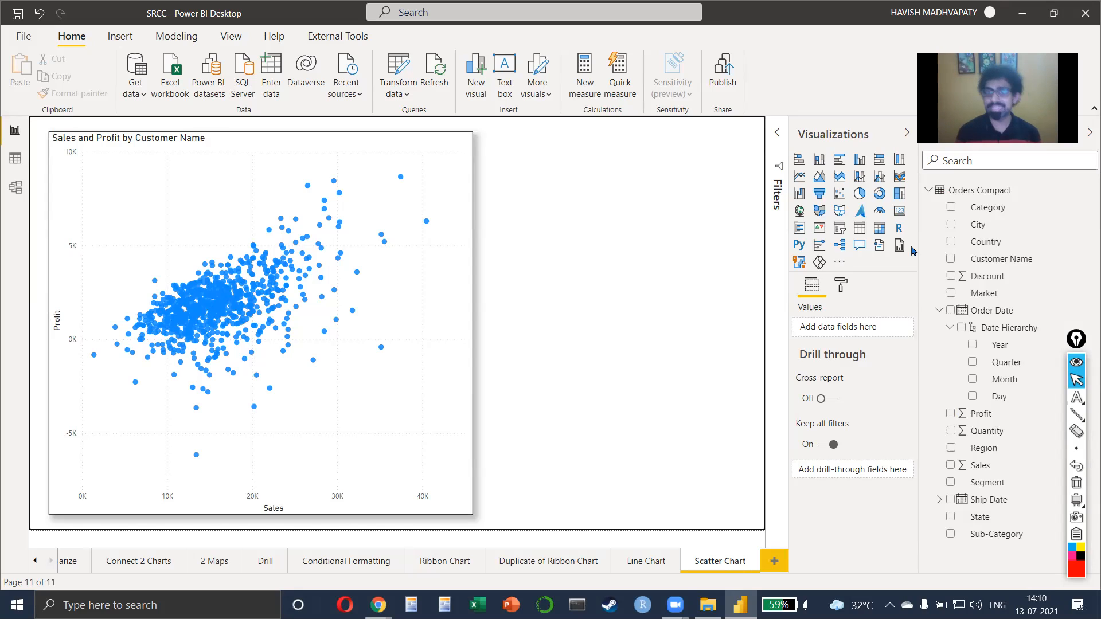
{"action": "left_click", "coordinate": [686, 170]}
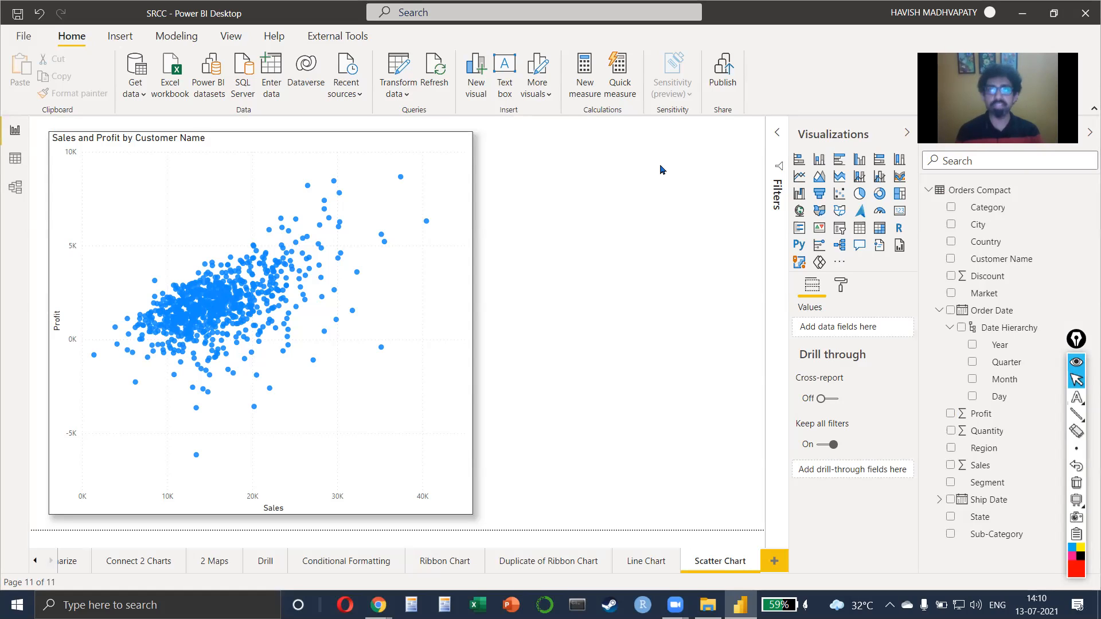
{"action": "left_click", "coordinate": [897, 214]}
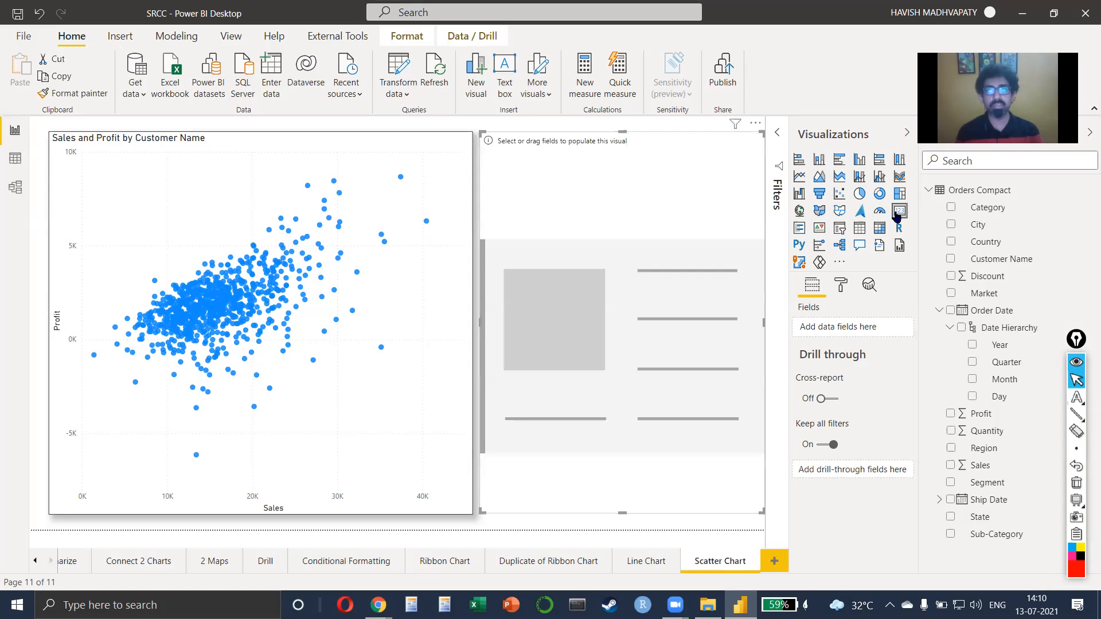
{"action": "left_click_drag", "start_coordinate": [622, 512], "coordinate": [622, 202]}
{"action": "left_click_drag", "start_coordinate": [761, 167], "coordinate": [692, 168]}
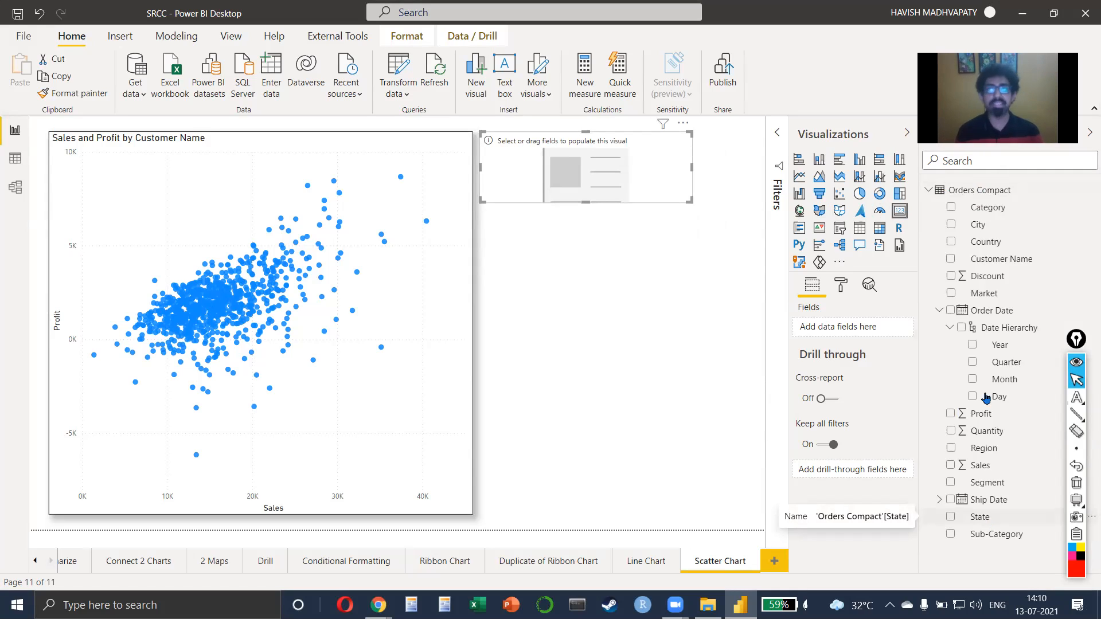
{"action": "left_click_drag", "start_coordinate": [998, 260], "coordinate": [842, 334]}
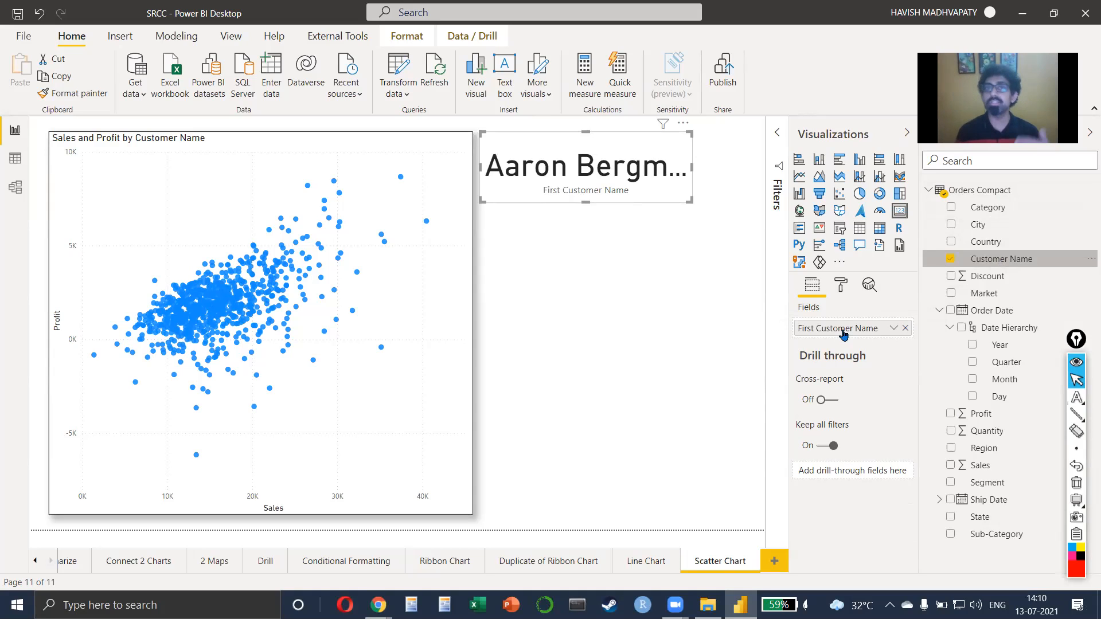
Summarize the card's Customer Name field by Count, and switch the summarization to Count (Distinct)
{"action": "left_click", "coordinate": [894, 334]}
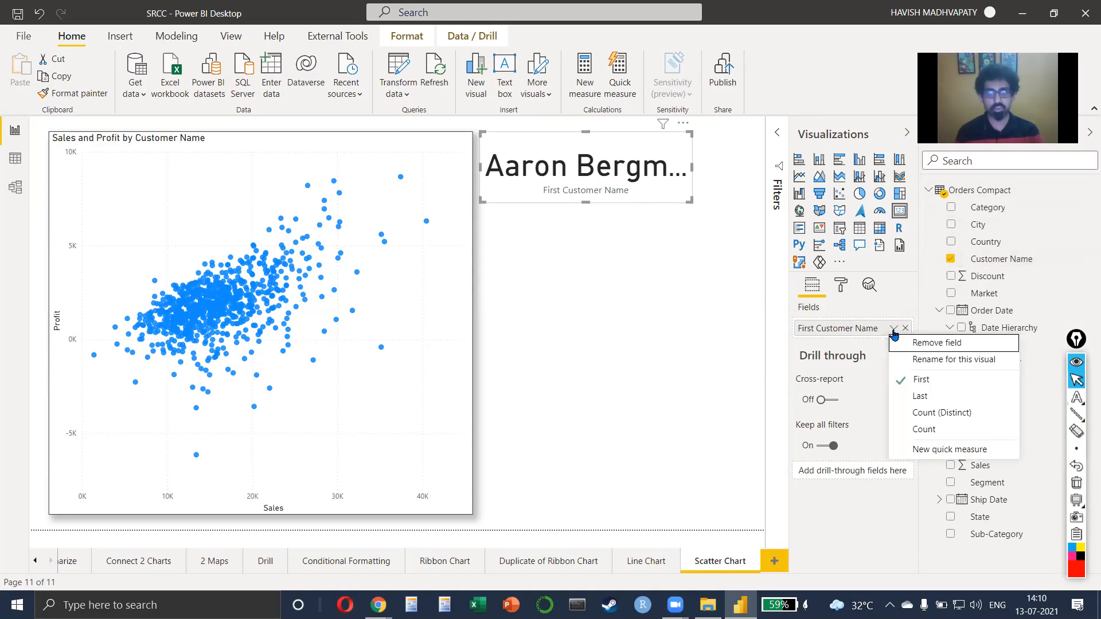
{"action": "left_click", "coordinate": [949, 431]}
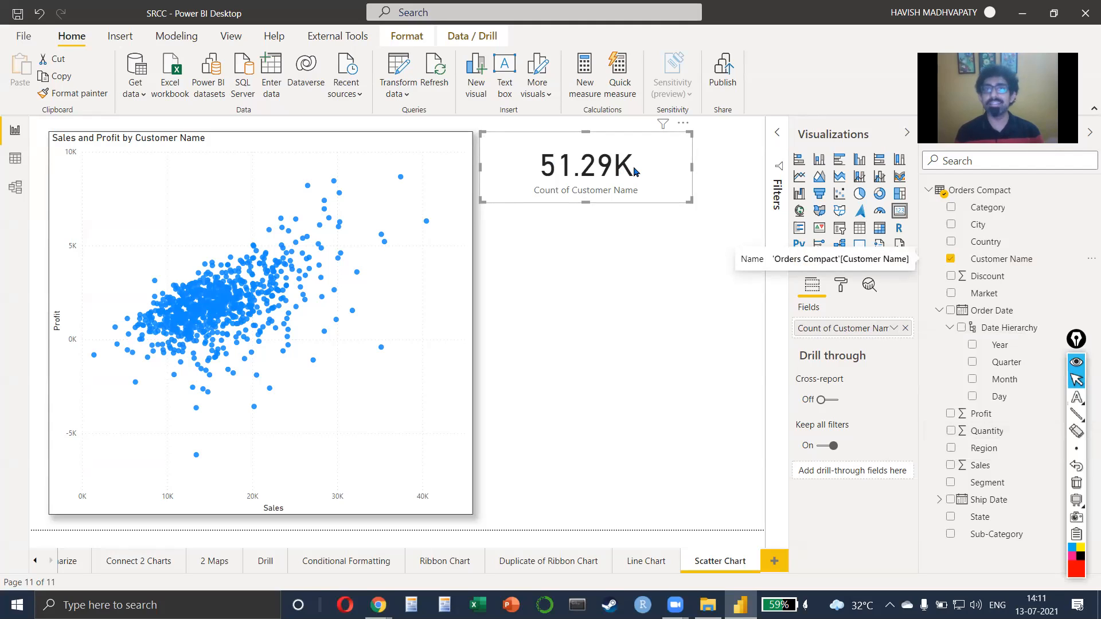
{"action": "left_click", "coordinate": [893, 328]}
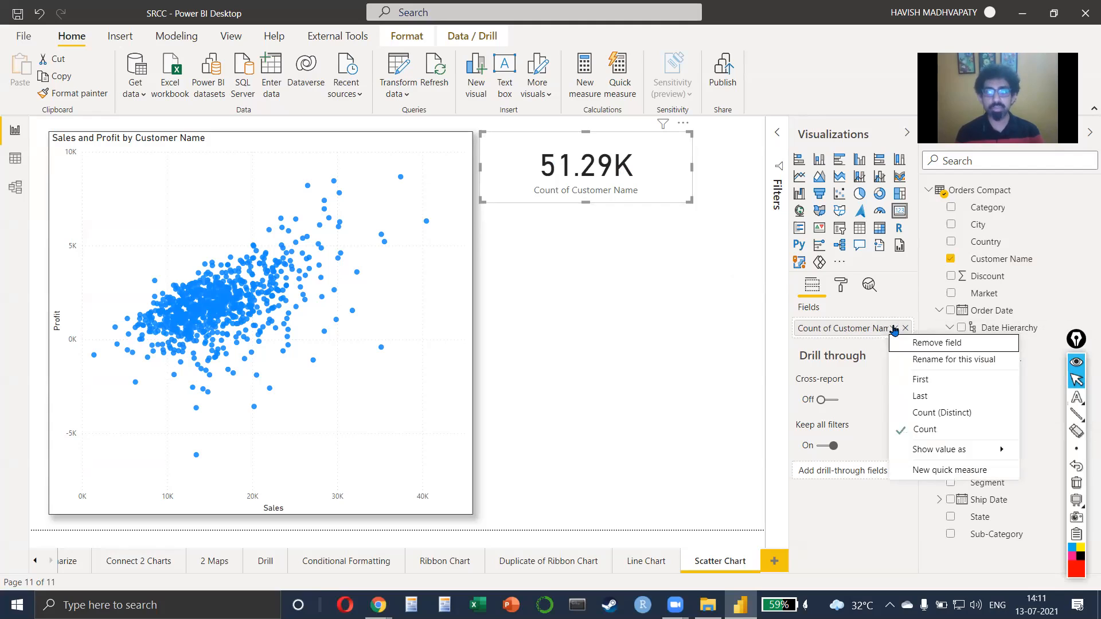
{"action": "left_click", "coordinate": [919, 414]}
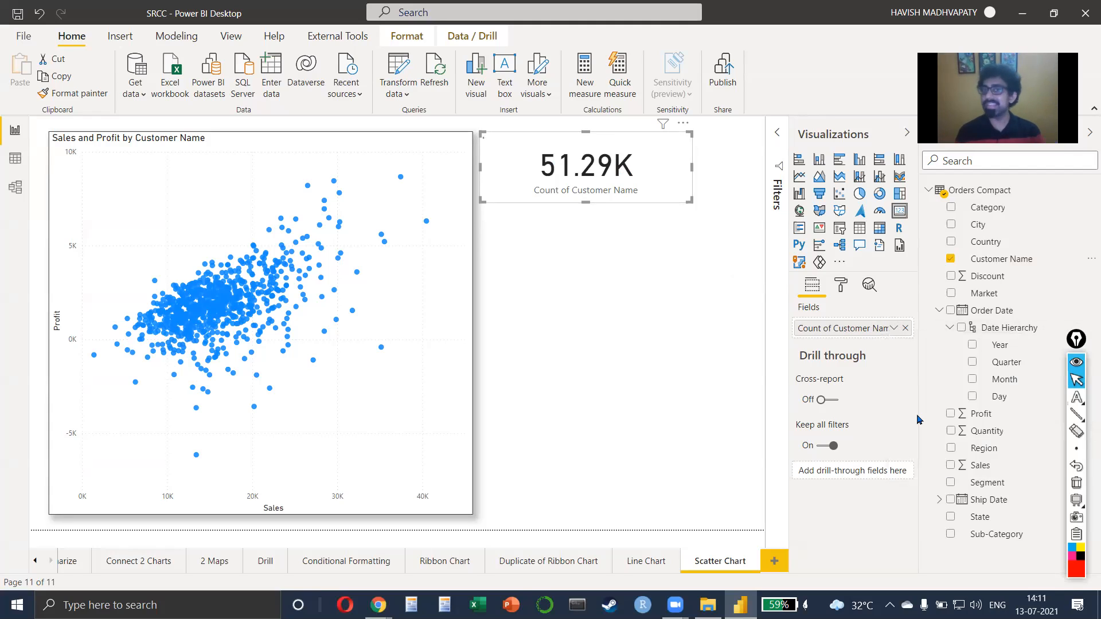
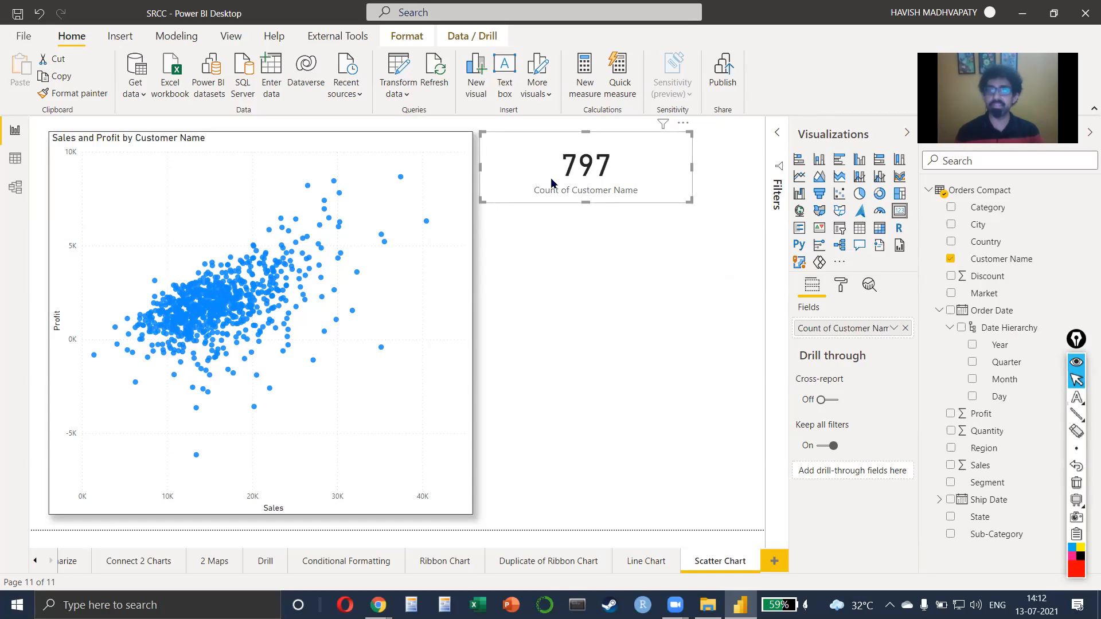
Delete the customer count card and undo the deletion
{"action": "key", "text": "Delete"}
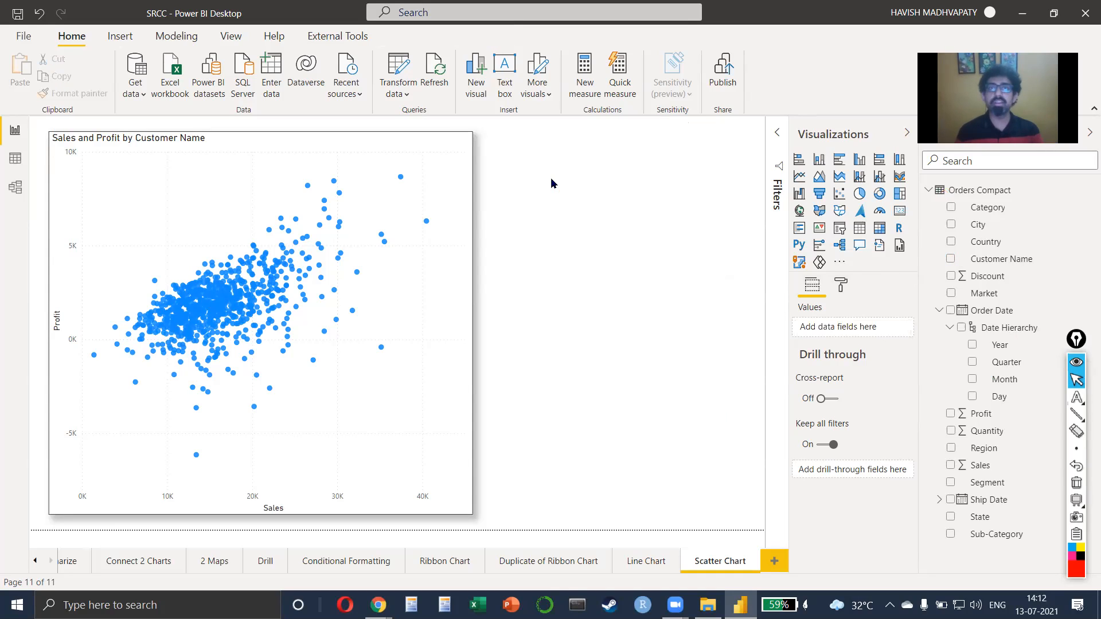
{"action": "left_click", "coordinate": [588, 264]}
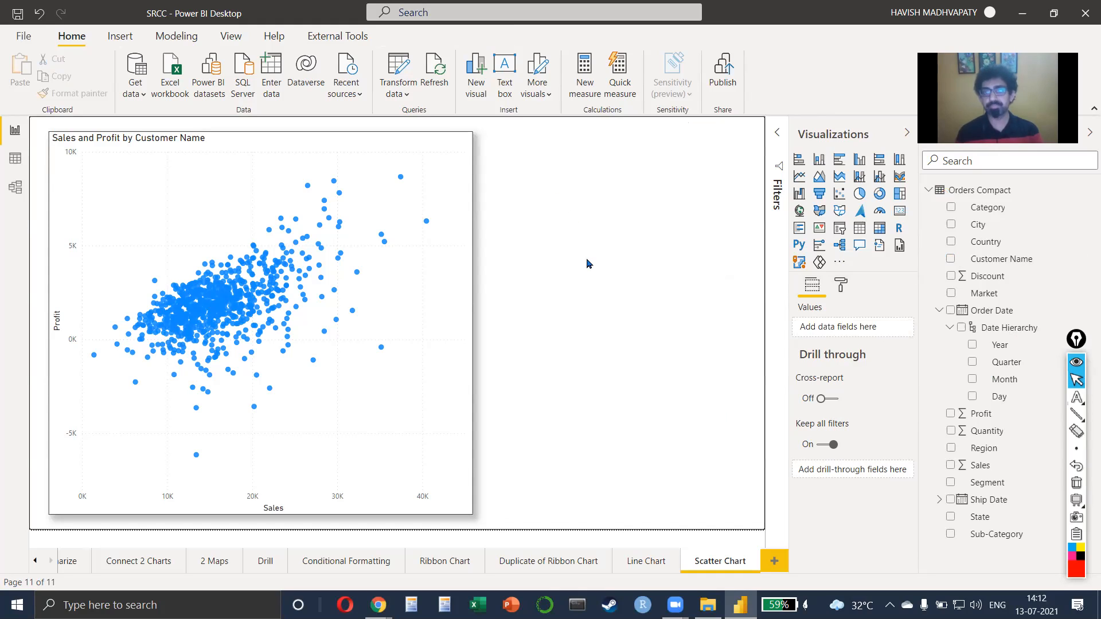
{"action": "key", "text": "ctrl+z"}
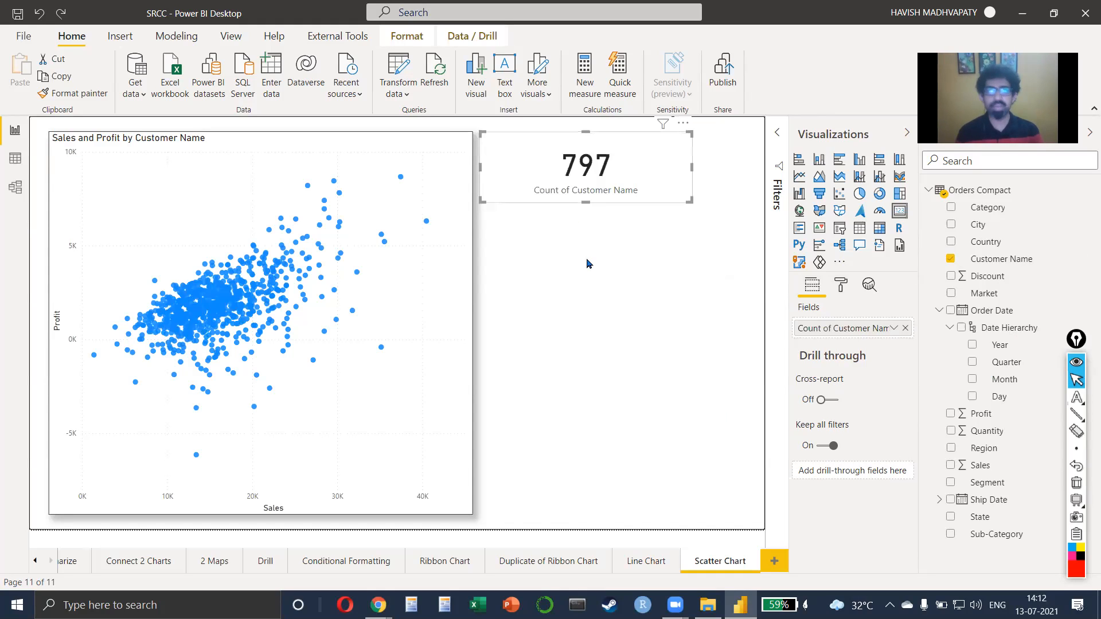
Add a Q&A visual directly below the customer count card, and make it slightly wider and much shorter
{"action": "left_click", "coordinate": [587, 264]}
{"action": "left_click", "coordinate": [860, 247]}
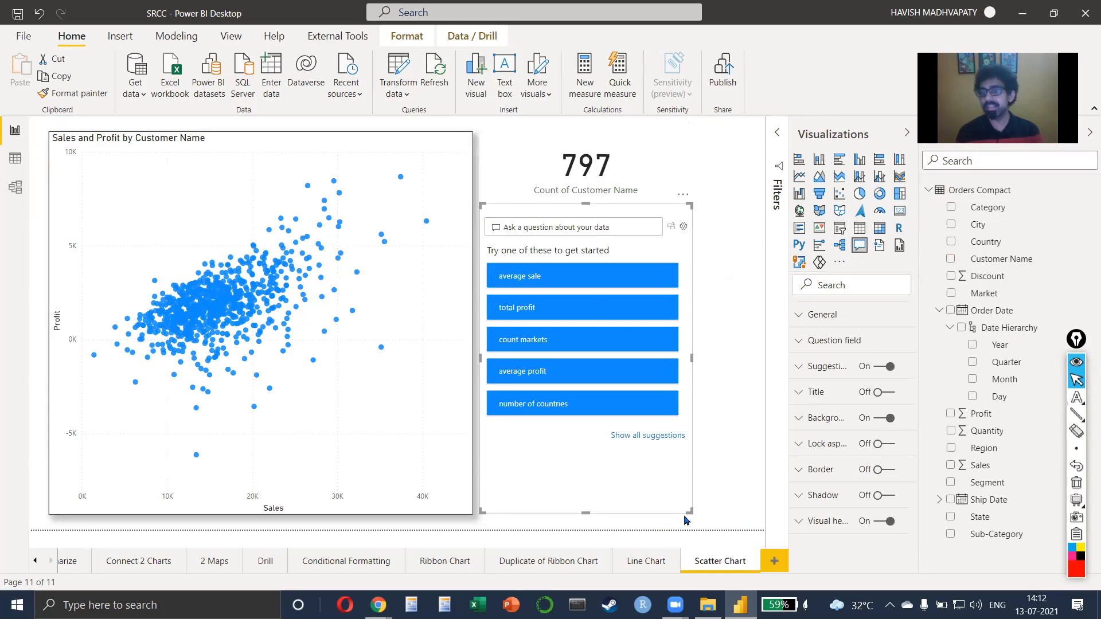
{"action": "left_click_drag", "start_coordinate": [690, 510], "coordinate": [741, 289]}
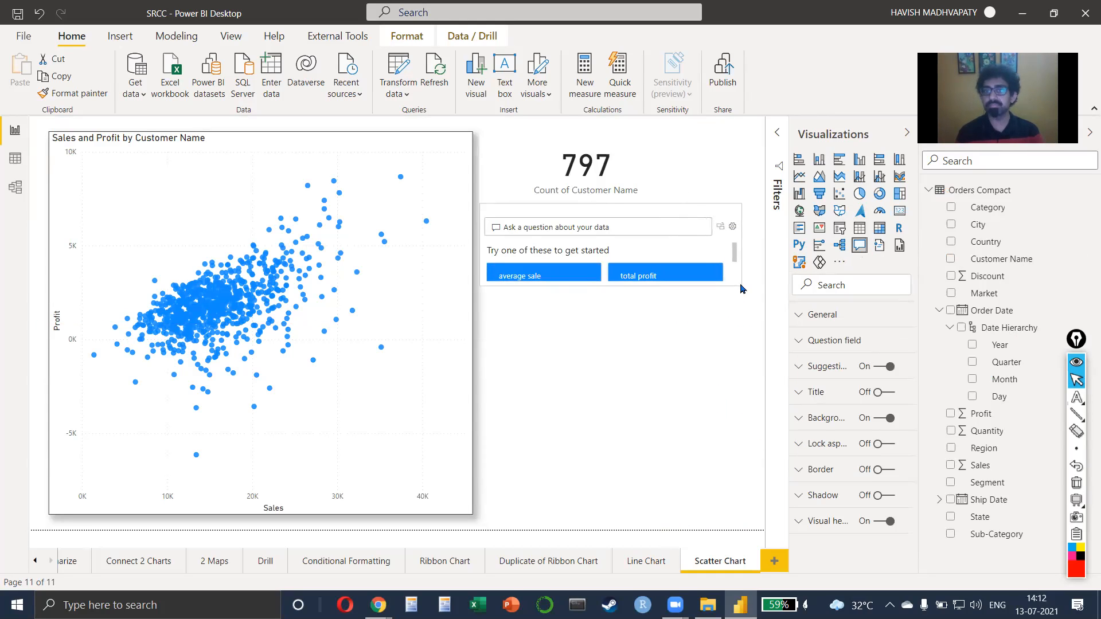
Ask the Q&A visual "count customer name" and increase its height to fit the answer with its label
{"action": "left_click", "coordinate": [597, 232]}
{"action": "type", "text": "count cu"}
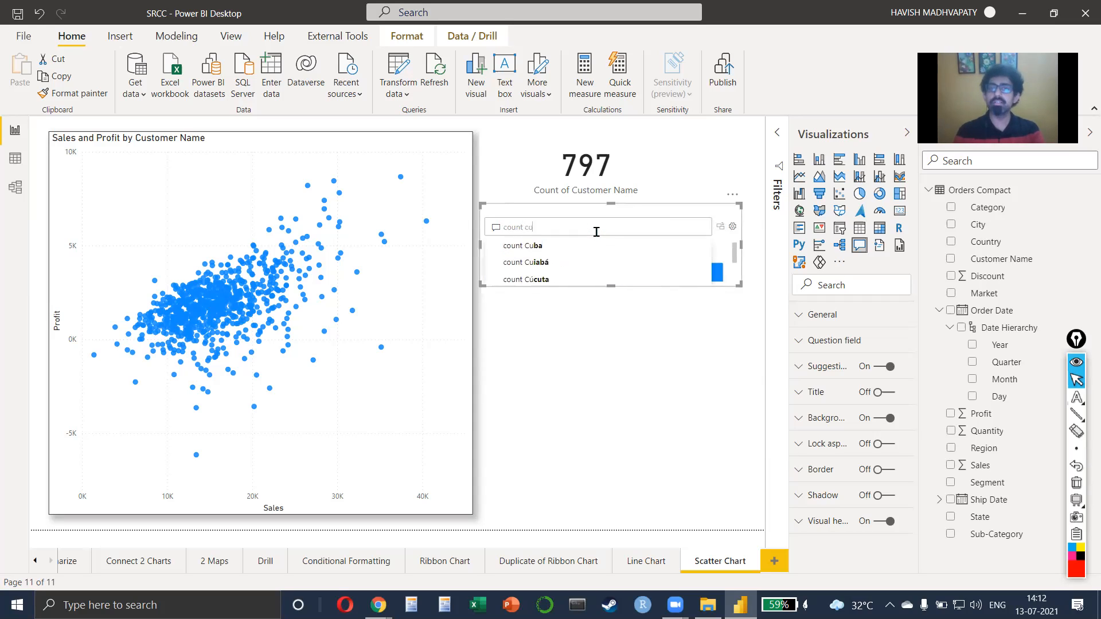
{"action": "type", "text": "stomer name"}
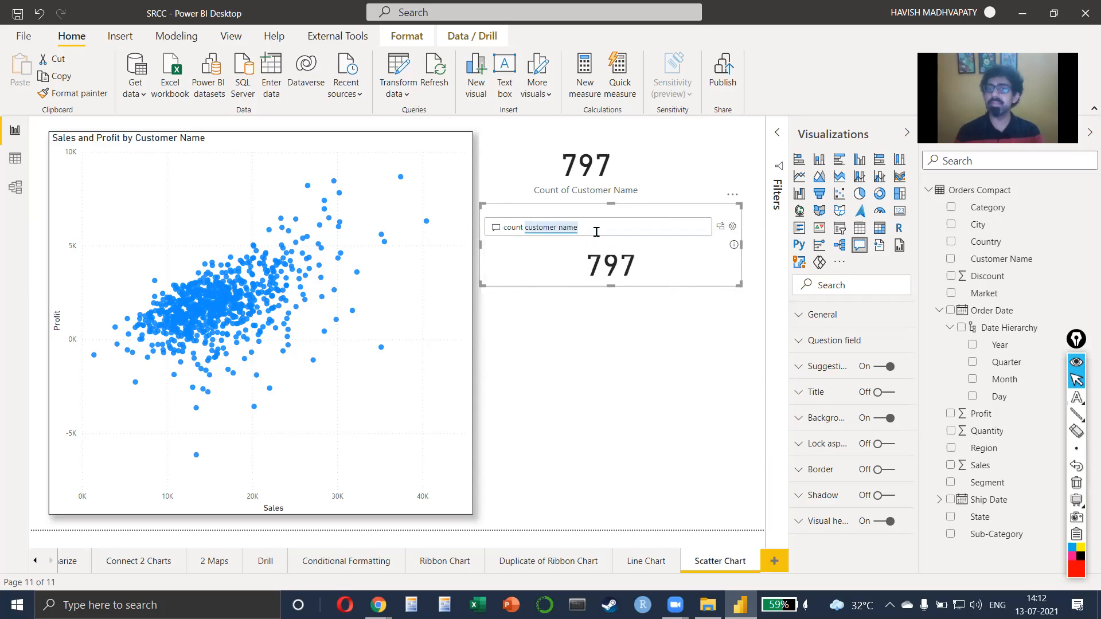
{"action": "left_click_drag", "start_coordinate": [611, 285], "coordinate": [609, 322]}
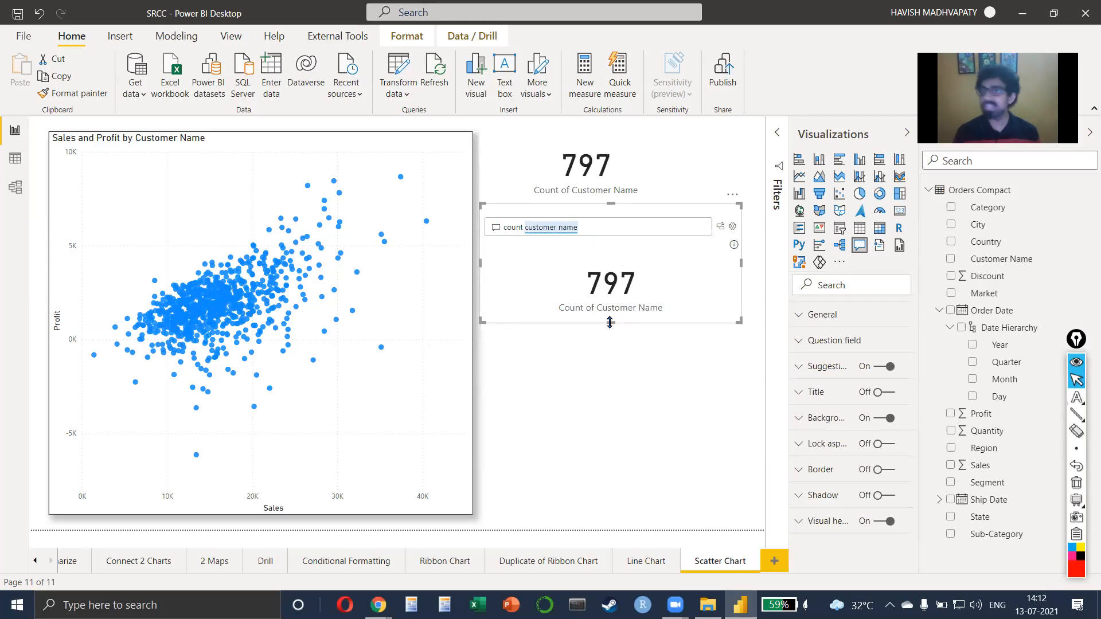
Switch to Google Chrome and select the entire 2100*1.18 query in the Google search box
{"action": "left_click", "coordinate": [376, 204]}
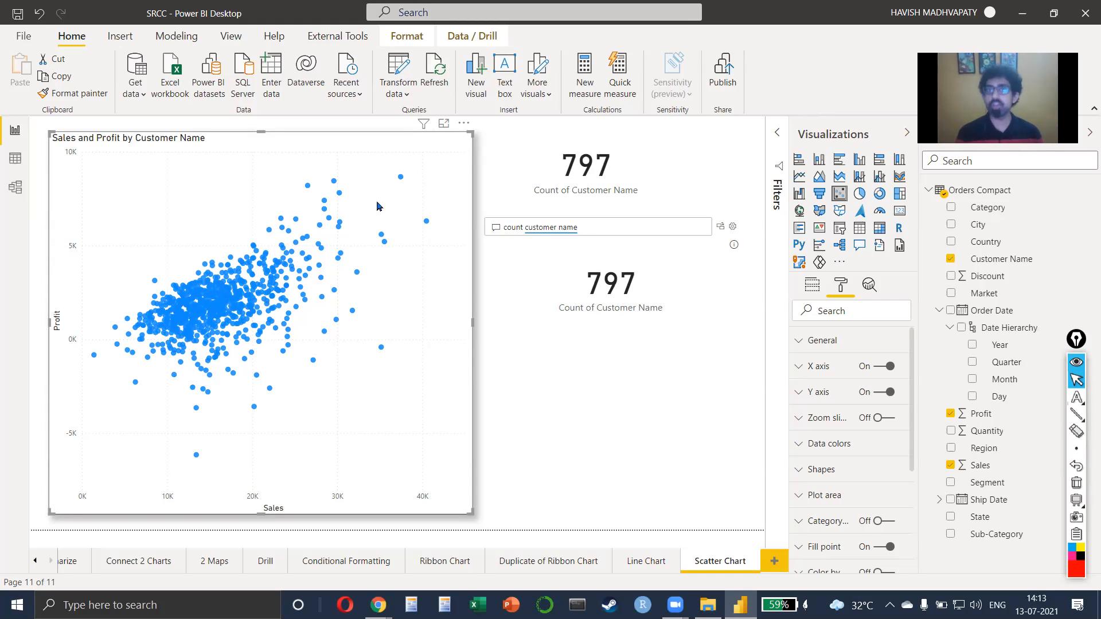
{"action": "key", "text": "alt+Tab"}
{"action": "key", "text": "Tab"}
{"action": "key", "text": "Tab"}
{"action": "left_click", "coordinate": [256, 105]}
{"action": "key", "text": "ctrl+a"}
{"action": "type", "text": "segmentatio"}
{"action": "key", "text": "BackSpace"}
{"action": "key", "text": "BackSpace"}
{"action": "key", "text": "BackSpace"}
{"action": "key", "text": "BackSpace"}
{"action": "key", "text": "BackSpace"}
{"action": "key", "text": "BackSpace"}
{"action": "key", "text": "BackSpace"}
{"action": "key", "text": "BackSpace"}
{"action": "key", "text": "BackSpace"}
{"action": "key", "text": "BackSpace"}
{"action": "key", "text": "BackSpace"}
Search Google for "customer segmentation"
{"action": "type", "text": "cu"}
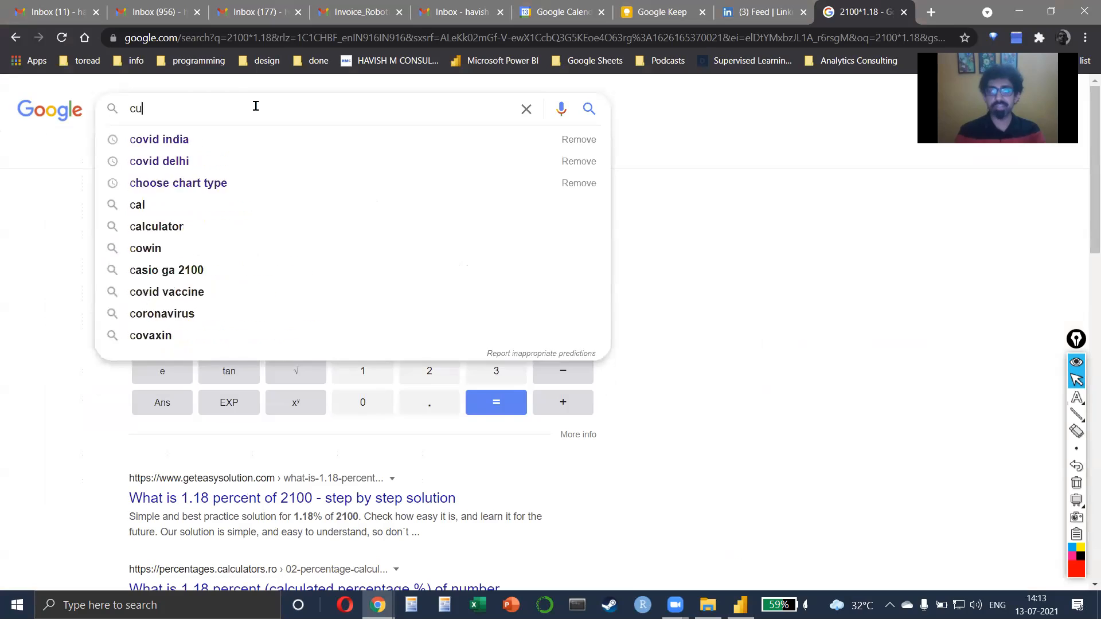
{"action": "type", "text": "stomer "}
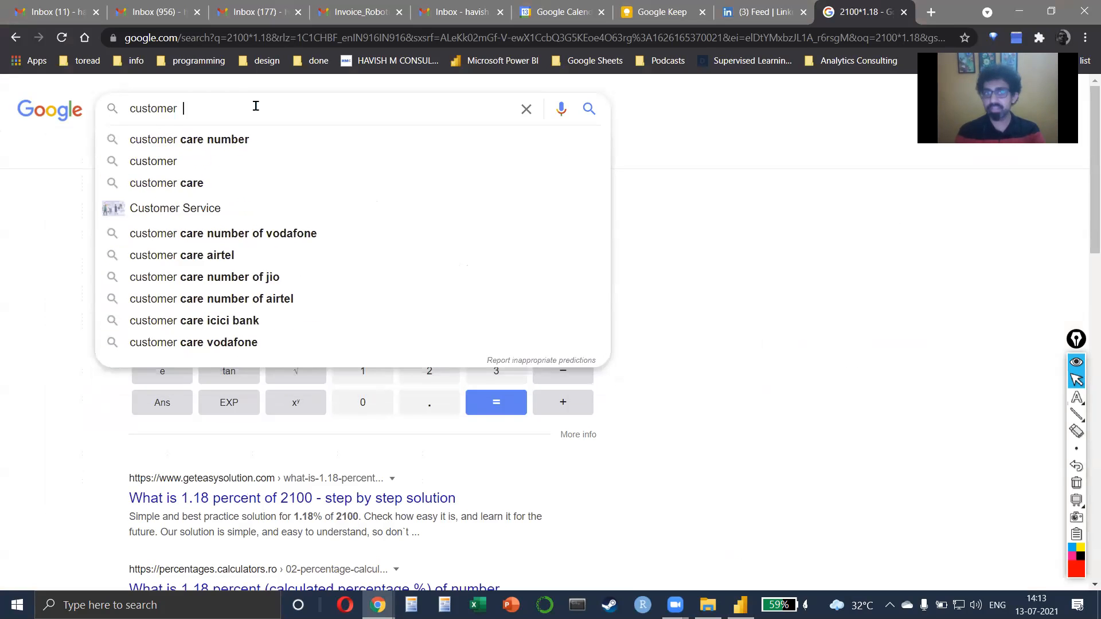
{"action": "type", "text": "segmentation"}
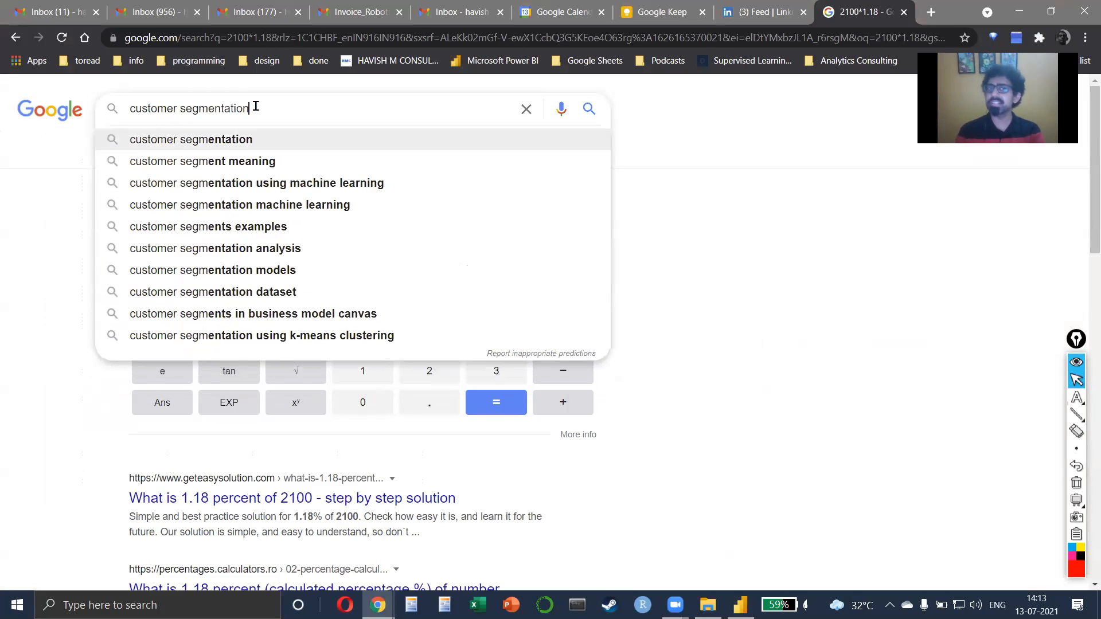
{"action": "key", "text": "Return"}
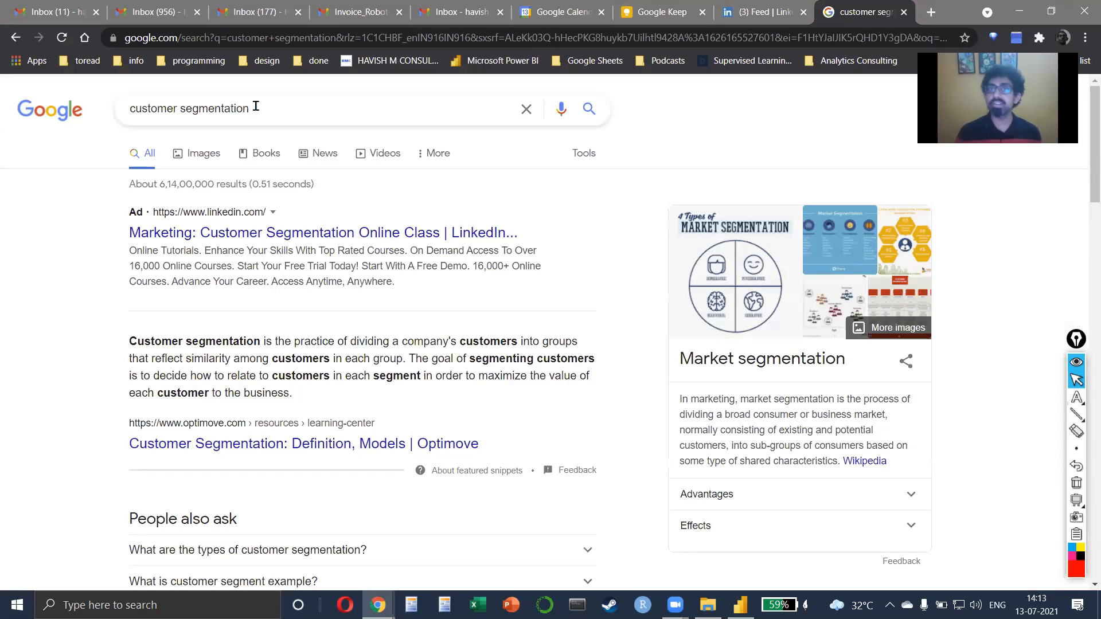
Change the Google search to "customer cohort" and highlight part of the bold definition of a cohort in the featured answer
{"action": "left_click", "coordinate": [255, 106]}
{"action": "double_click", "coordinate": [256, 107]}
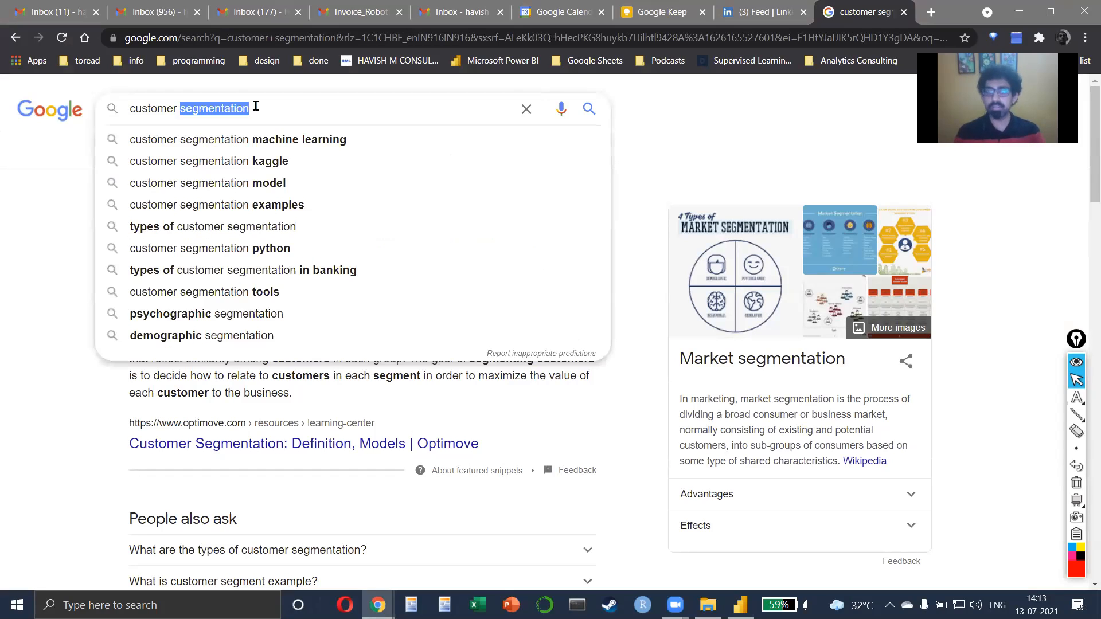
{"action": "type", "text": "cohort"}
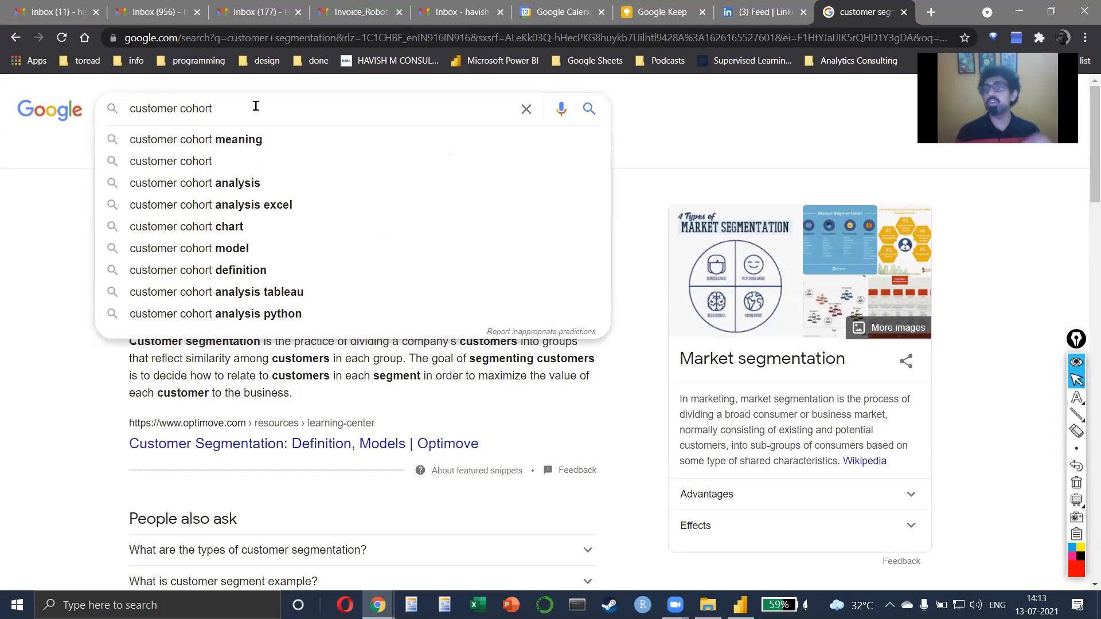
{"action": "key", "text": "Return"}
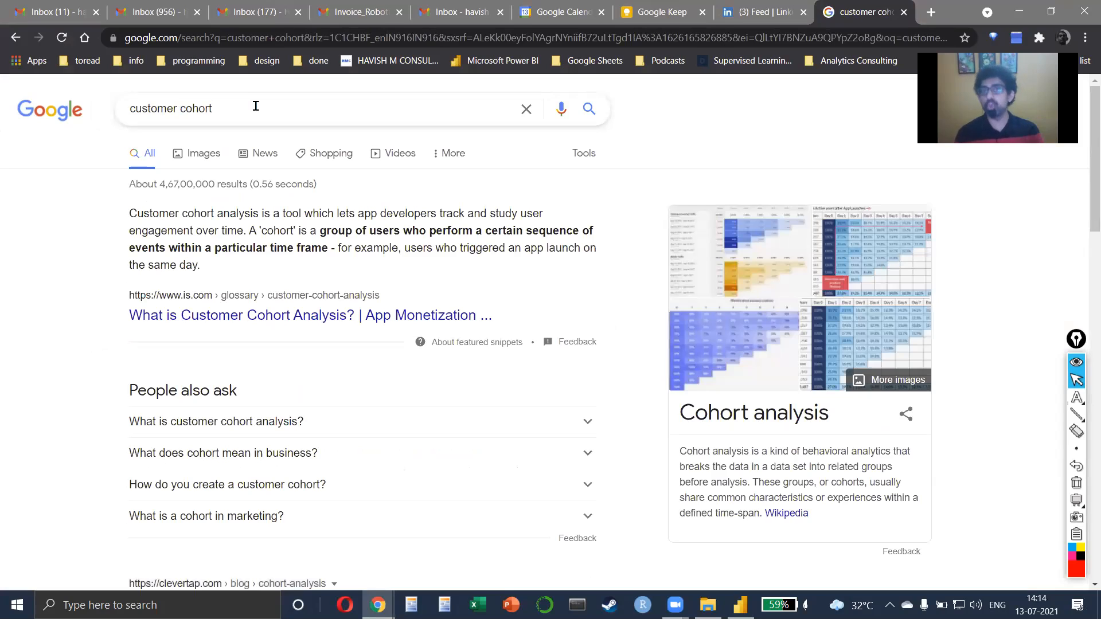
{"action": "left_click_drag", "start_coordinate": [320, 230], "coordinate": [195, 241]}
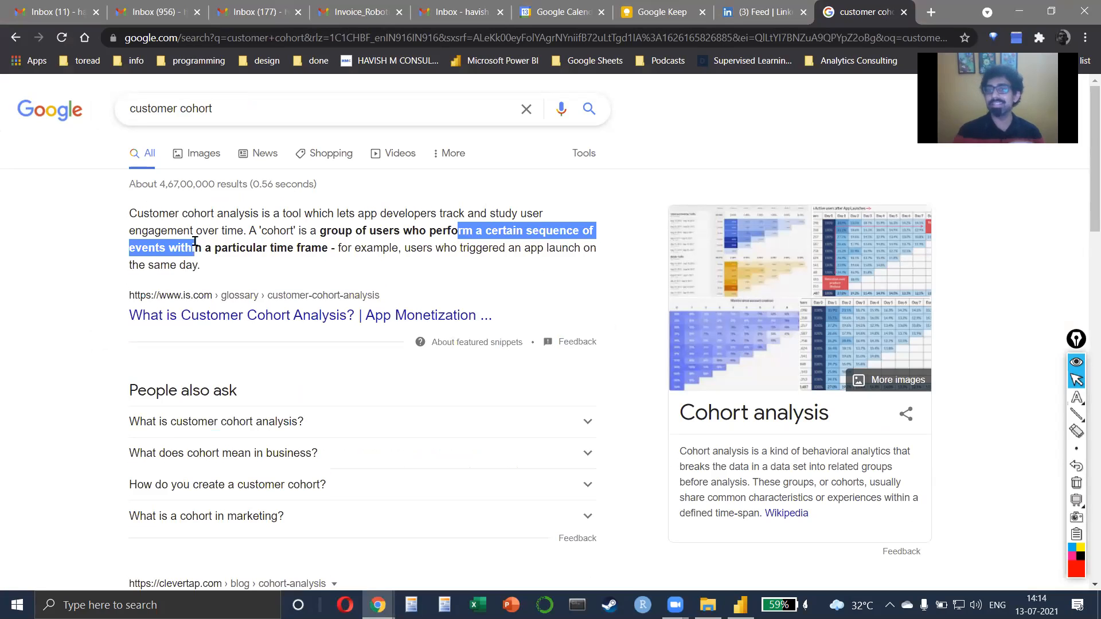
Switch back to Power BI Desktop, circle five groups of points on the scatter chart with the screen pen, and clear the drawings
{"action": "key", "text": "alt+Tab"}
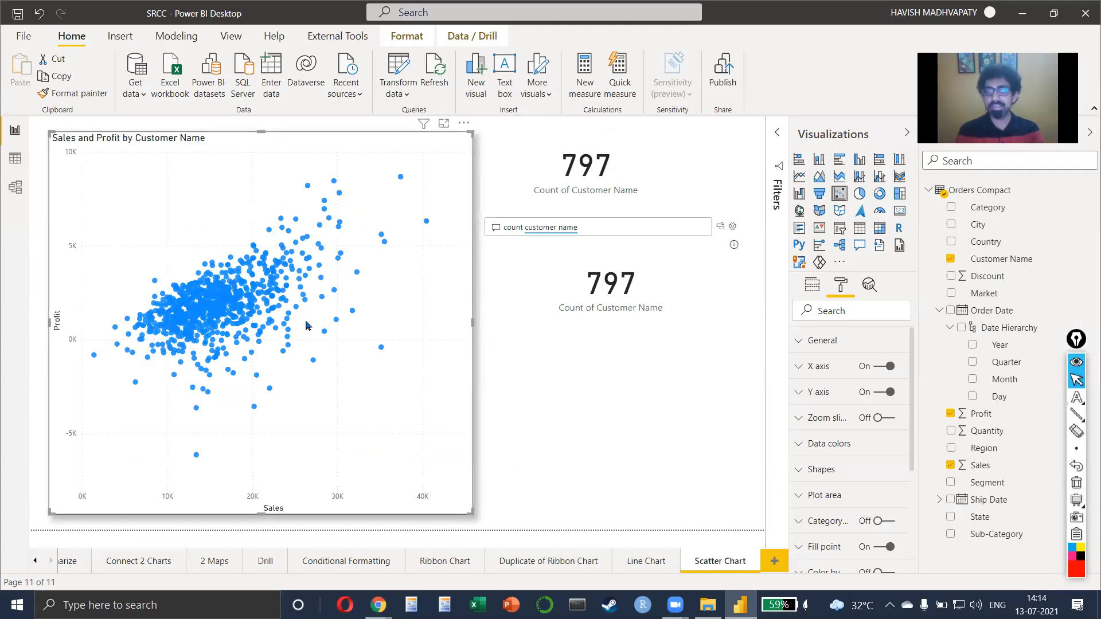
{"action": "key", "text": "ctrl+shift+3"}
{"action": "mouse_move", "coordinate": [343, 149]}
{"action": "left_mouse_down"}
{"action": "mouse_move", "coordinate": [303, 220]}
{"action": "mouse_move", "coordinate": [411, 262]}
{"action": "mouse_move", "coordinate": [372, 125]}
{"action": "mouse_move", "coordinate": [315, 148]}
{"action": "left_mouse_up"}
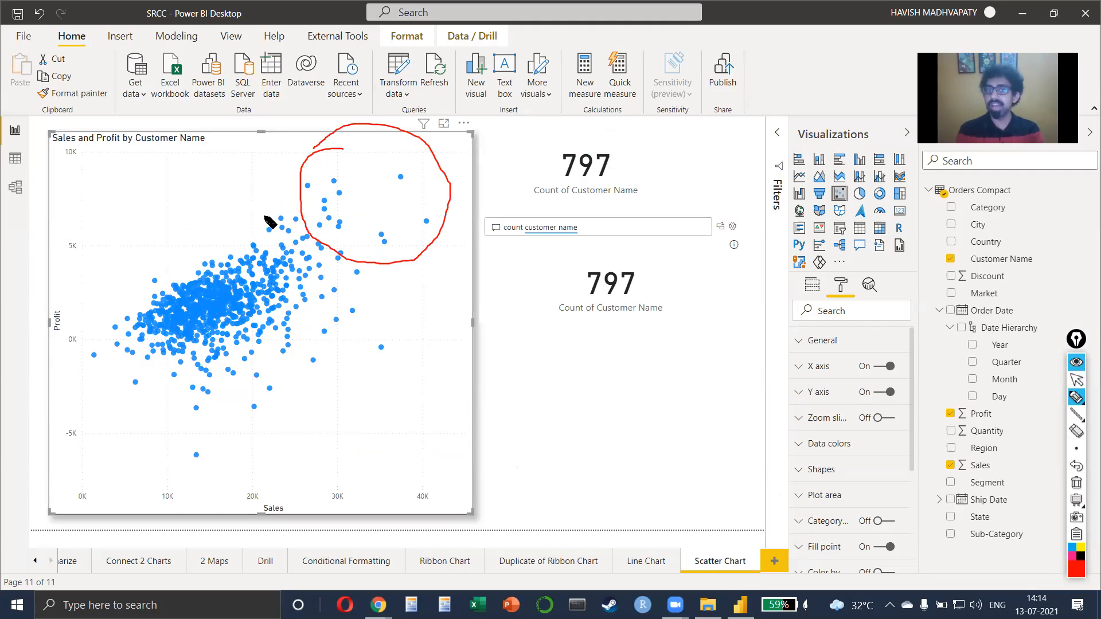
{"action": "mouse_move", "coordinate": [265, 212]}
{"action": "left_mouse_down"}
{"action": "mouse_move", "coordinate": [299, 302]}
{"action": "mouse_move", "coordinate": [283, 214]}
{"action": "mouse_move", "coordinate": [256, 211]}
{"action": "left_mouse_up"}
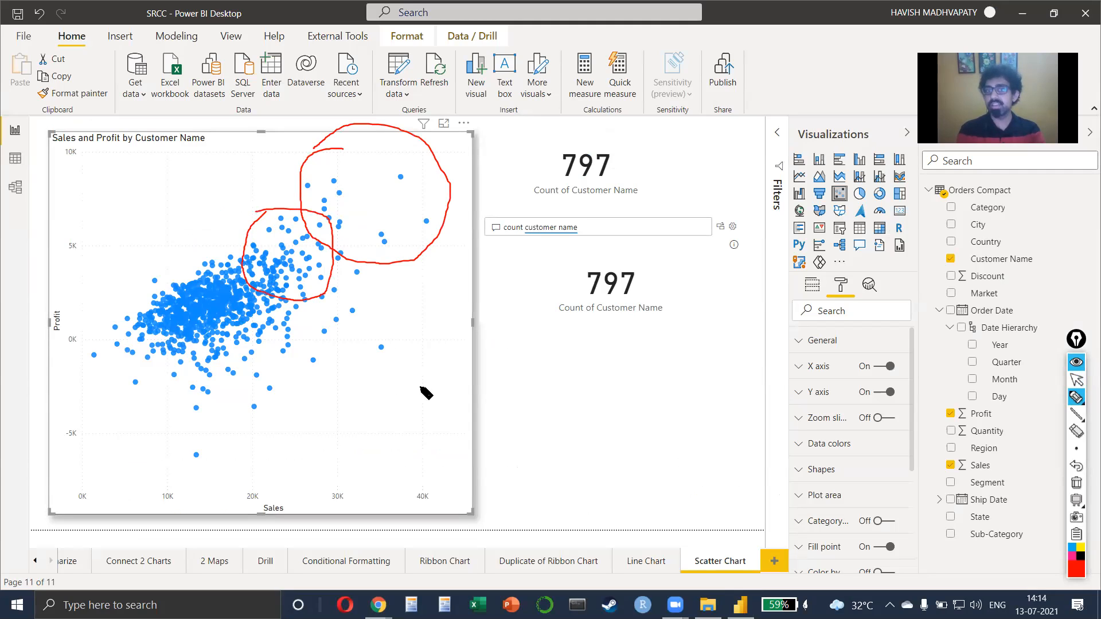
{"action": "mouse_move", "coordinate": [342, 293]}
{"action": "left_mouse_down"}
{"action": "mouse_move", "coordinate": [300, 361]}
{"action": "mouse_move", "coordinate": [381, 282]}
{"action": "mouse_move", "coordinate": [321, 280]}
{"action": "left_mouse_up"}
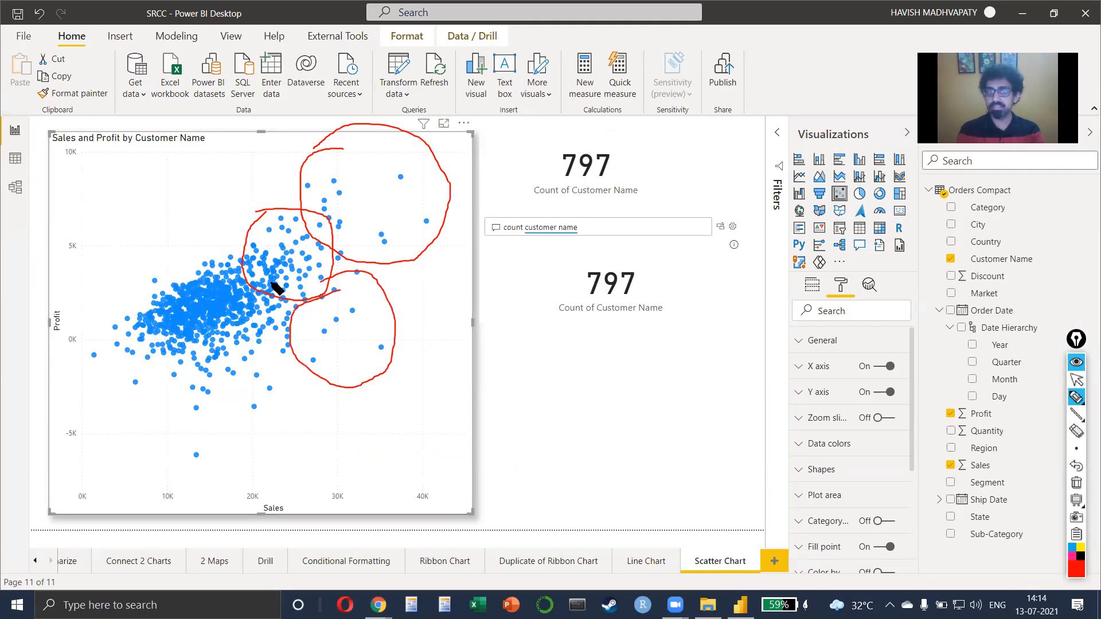
{"action": "mouse_move", "coordinate": [226, 265]}
{"action": "left_mouse_down"}
{"action": "mouse_move", "coordinate": [246, 356]}
{"action": "mouse_move", "coordinate": [233, 263]}
{"action": "left_mouse_up"}
{"action": "mouse_move", "coordinate": [142, 294]}
{"action": "left_mouse_down"}
{"action": "mouse_move", "coordinate": [156, 406]}
{"action": "mouse_move", "coordinate": [149, 290]}
{"action": "left_mouse_up"}
{"action": "key", "text": "Escape"}
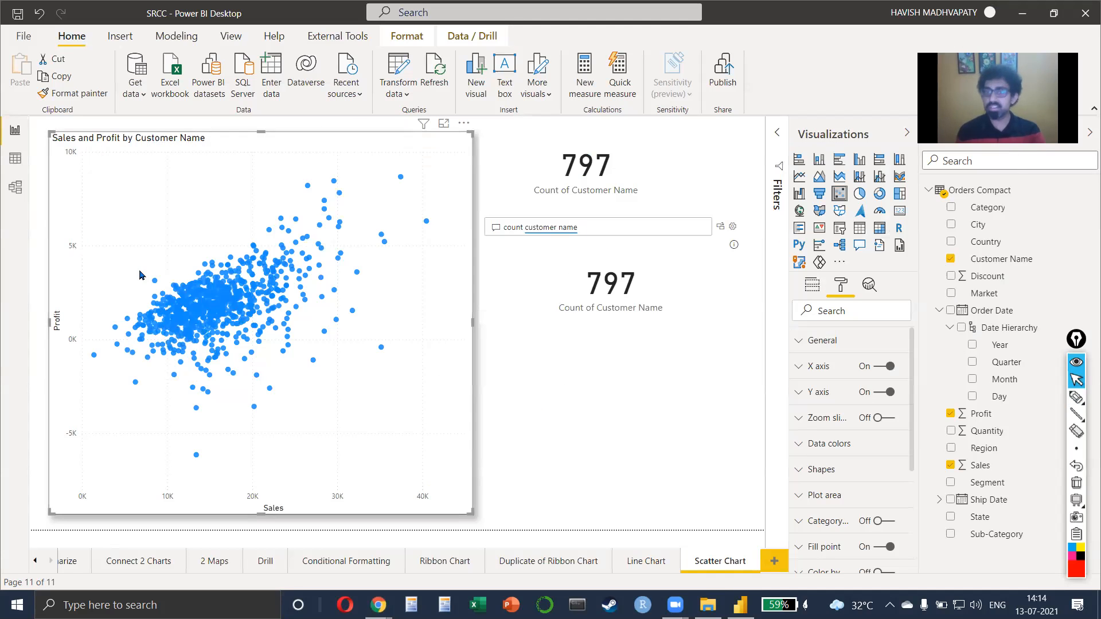
Insert a text box below the Q&A visual and enter "customer segmentation" as its first line
{"action": "left_click", "coordinate": [616, 311]}
{"action": "left_click", "coordinate": [590, 340]}
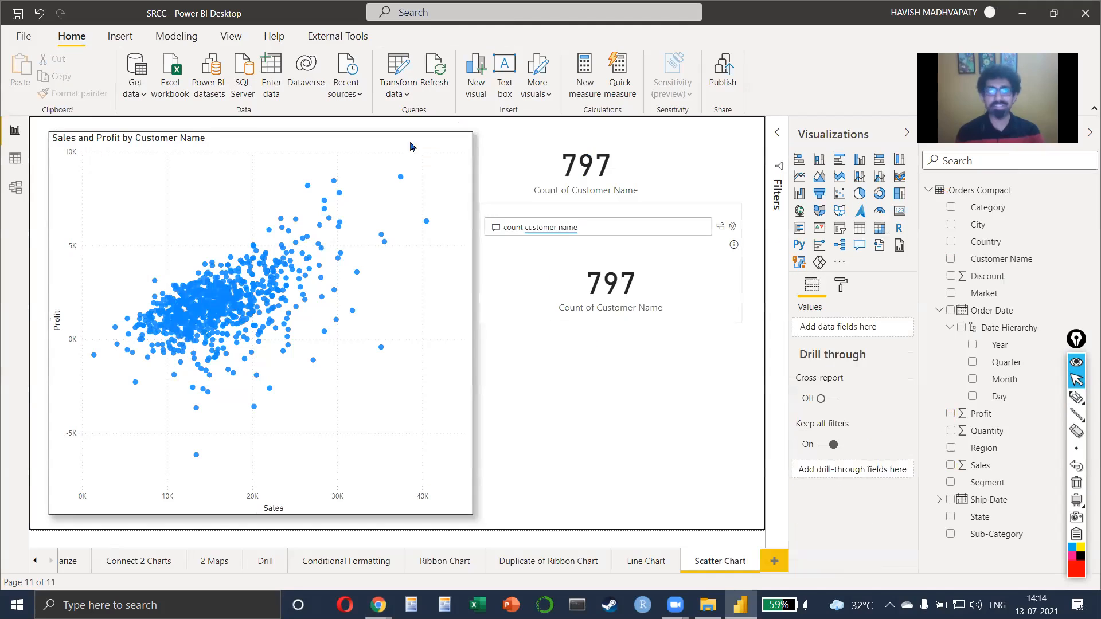
{"action": "left_click", "coordinate": [120, 35]}
{"action": "left_click", "coordinate": [430, 81]}
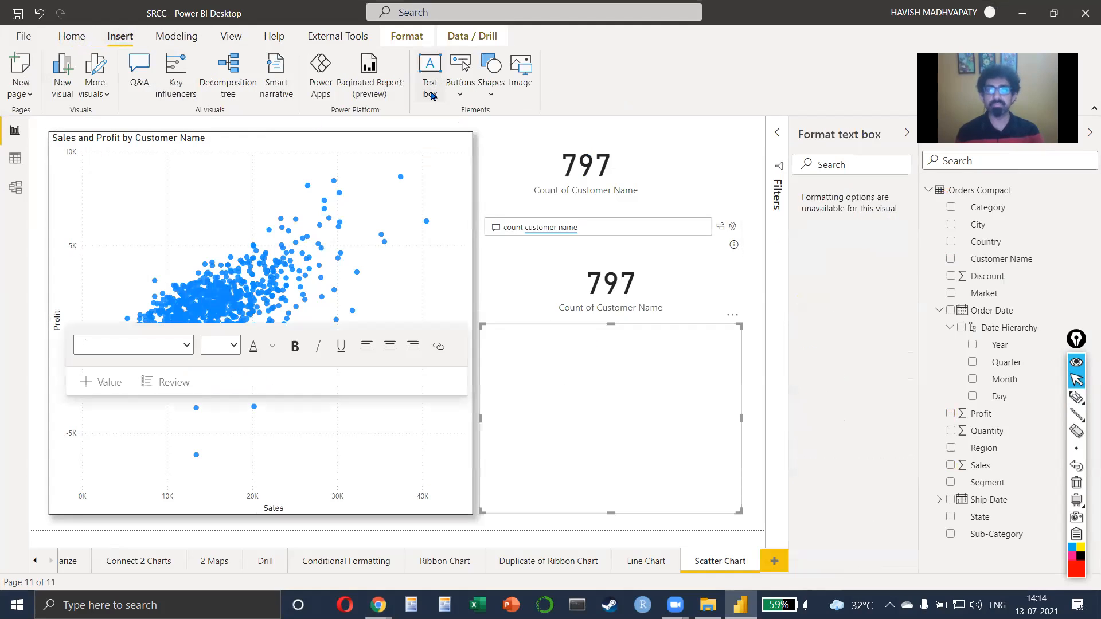
{"action": "type", "text": "cu"}
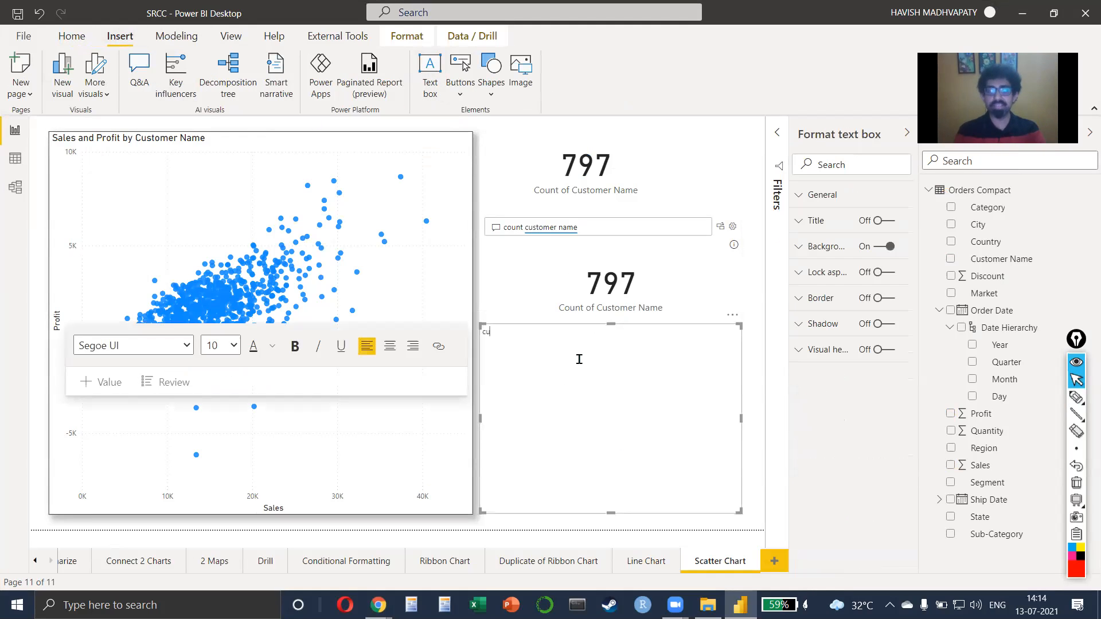
{"action": "type", "text": "stomer segm"}
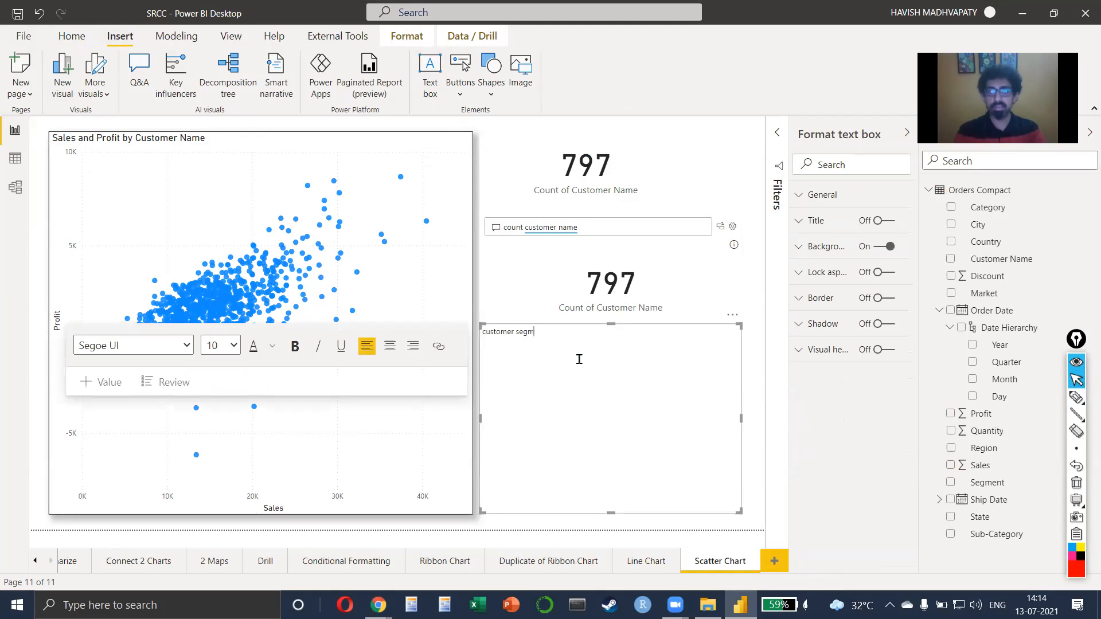
{"action": "type", "text": "entation"}
Add the lines "customer cohort" and "customer clusters" below the first line of the text box
{"action": "type", "text": "custom"}
{"action": "key", "text": "BackSpace"}
{"action": "key", "text": "BackSpace"}
{"action": "key", "text": "BackSpace"}
{"action": "key", "text": "BackSpace"}
{"action": "key", "text": "BackSpace"}
{"action": "key", "text": "BackSpace"}
{"action": "type", "text": "customer"}
{"action": "key", "text": "BackSpace"}
{"action": "key", "text": "BackSpace"}
{"action": "key", "text": "BackSpace"}
{"action": "key", "text": "BackSpace"}
{"action": "type", "text": "omer cohr"}
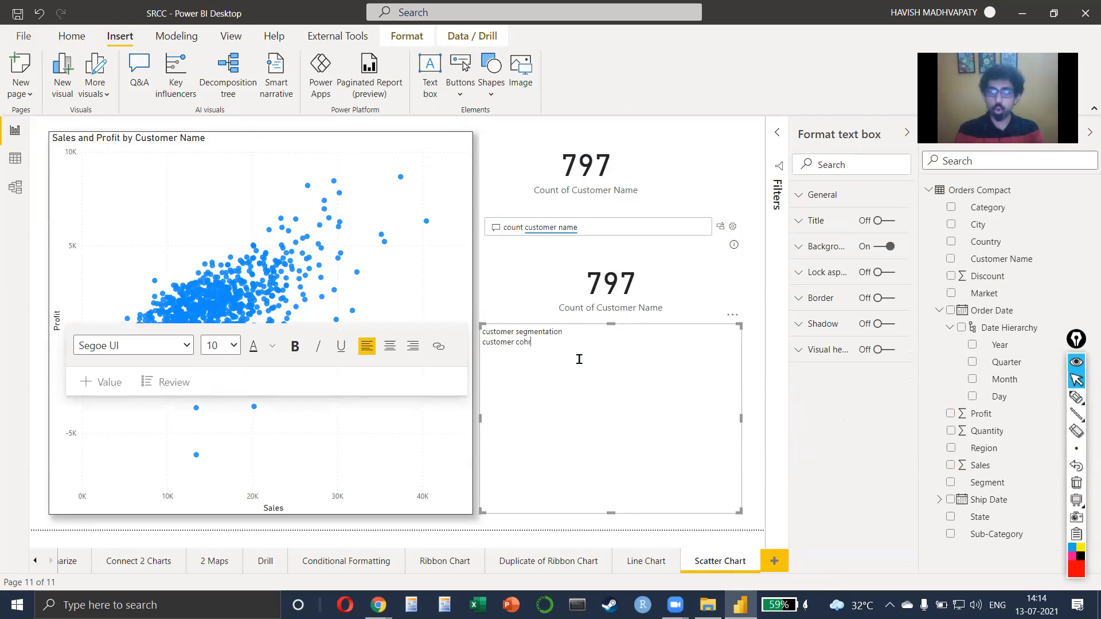
{"action": "key", "text": "BackSpace"}
{"action": "type", "text": "ort"}
{"action": "key", "text": "Return"}
{"action": "type", "text": "cu"}
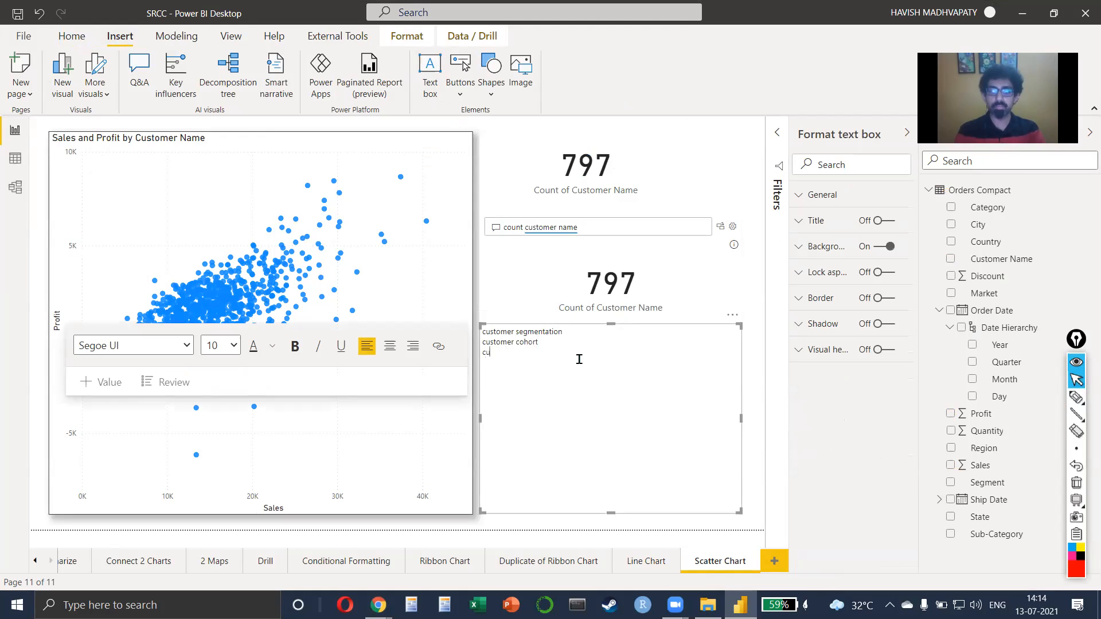
{"action": "type", "text": "stomer clusters"}
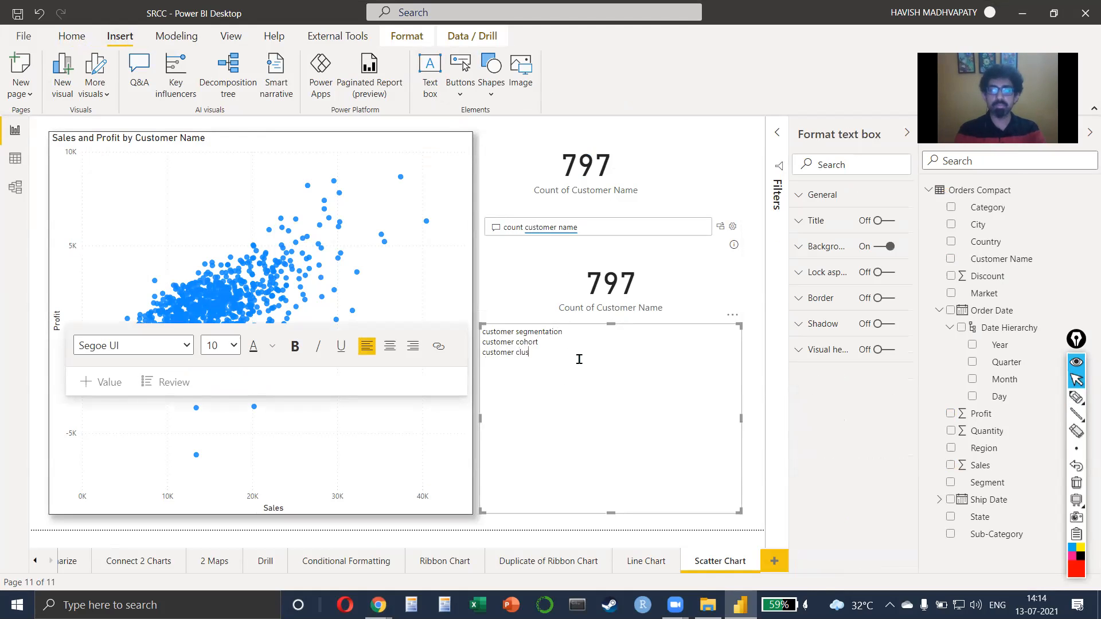
Switch to Google Chrome and change the Google search to "customer cluster"
{"action": "key", "text": "alt+Tab"}
{"action": "key", "text": "alt+Tab"}
{"action": "key", "text": "alt+Tab"}
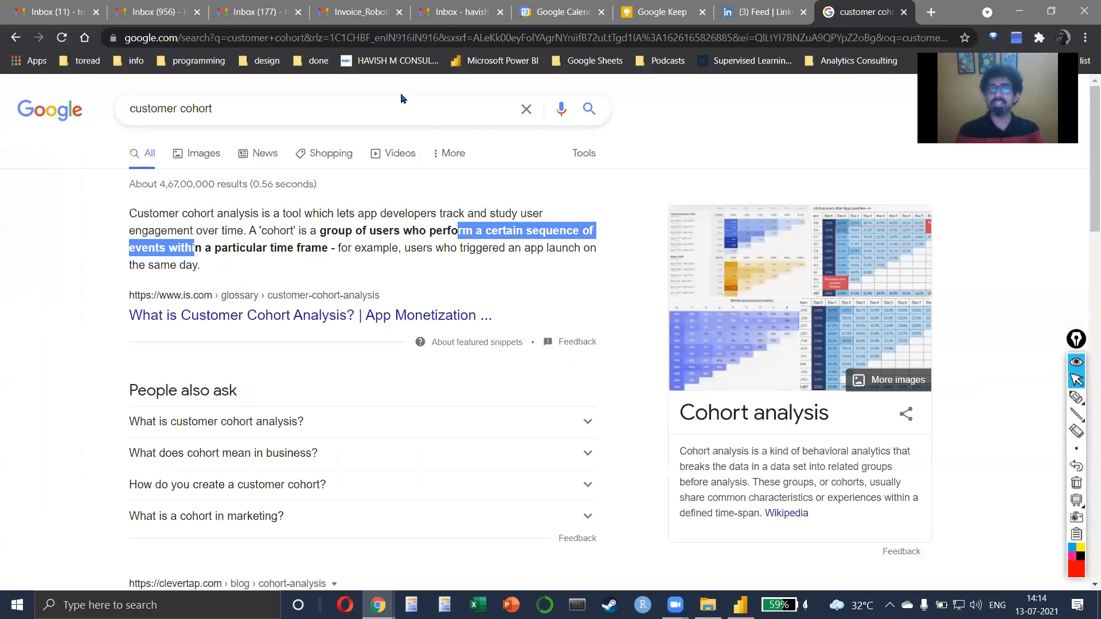
{"action": "left_click", "coordinate": [402, 99]}
{"action": "key", "text": "ctrl+shift+Left"}
{"action": "type", "text": "cluster"}
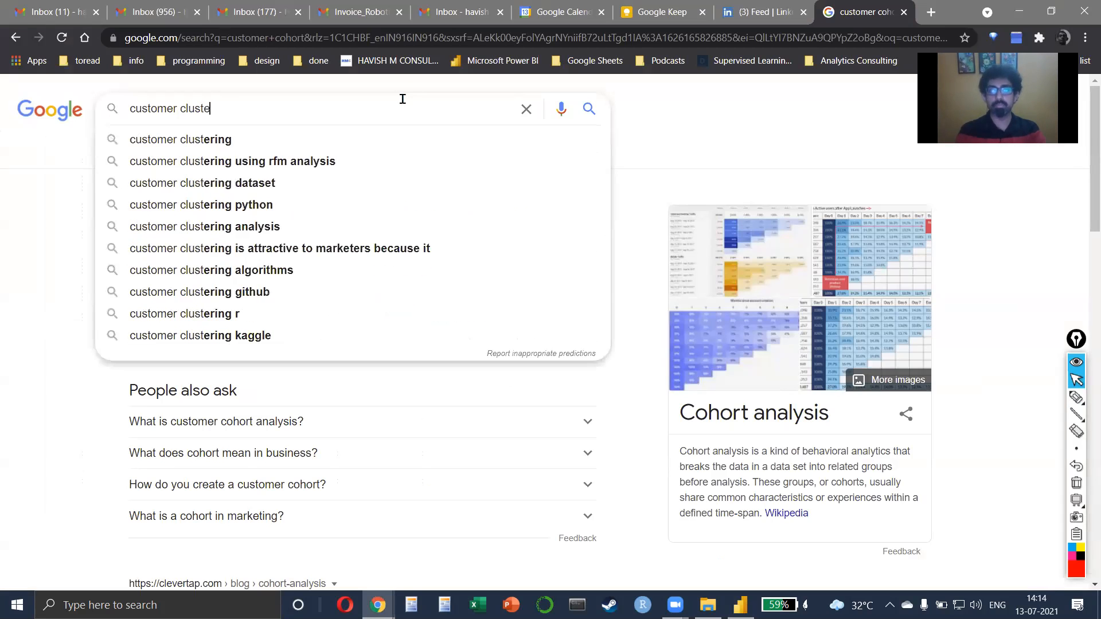
{"action": "key", "text": "Return"}
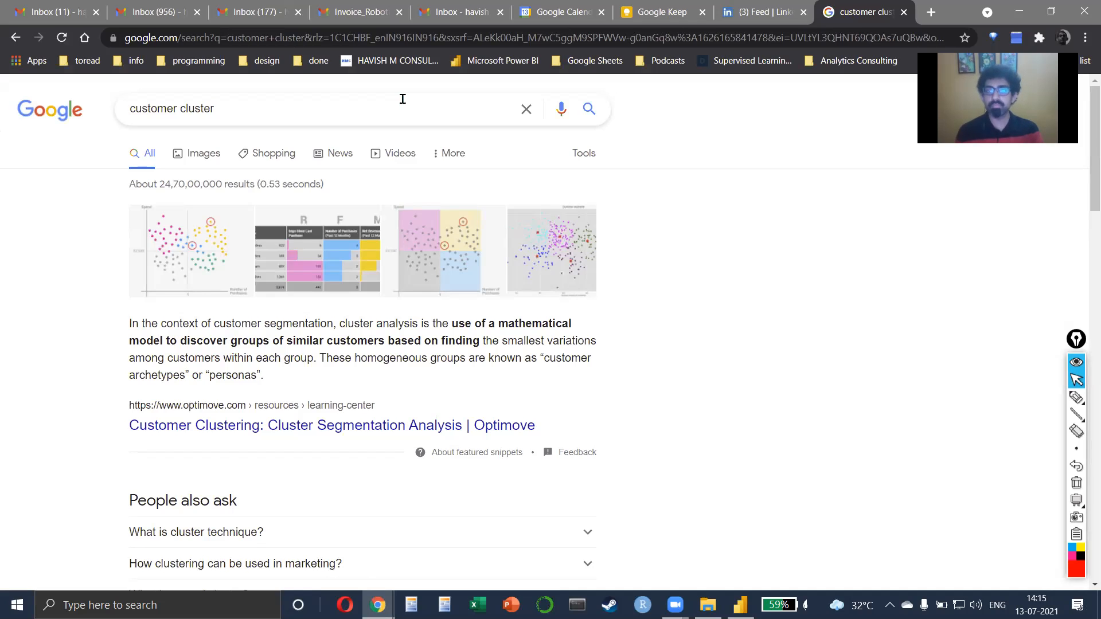
Switch back to Power BI Desktop and duplicate the Scatter Chart page
{"action": "key", "text": "alt+Tab"}
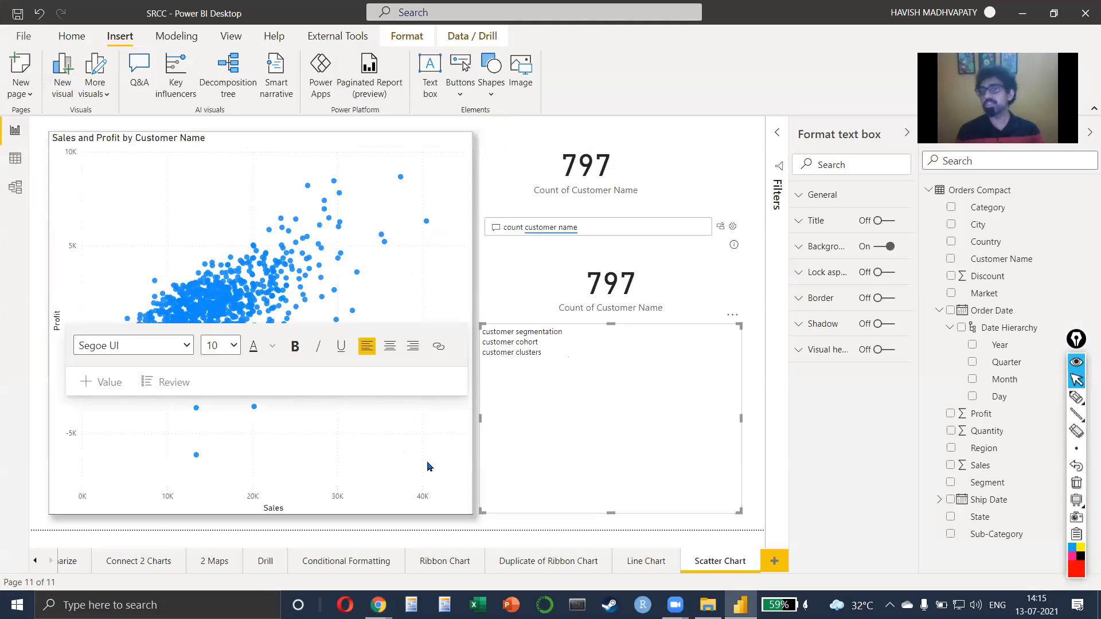
{"action": "left_click", "coordinate": [427, 474]}
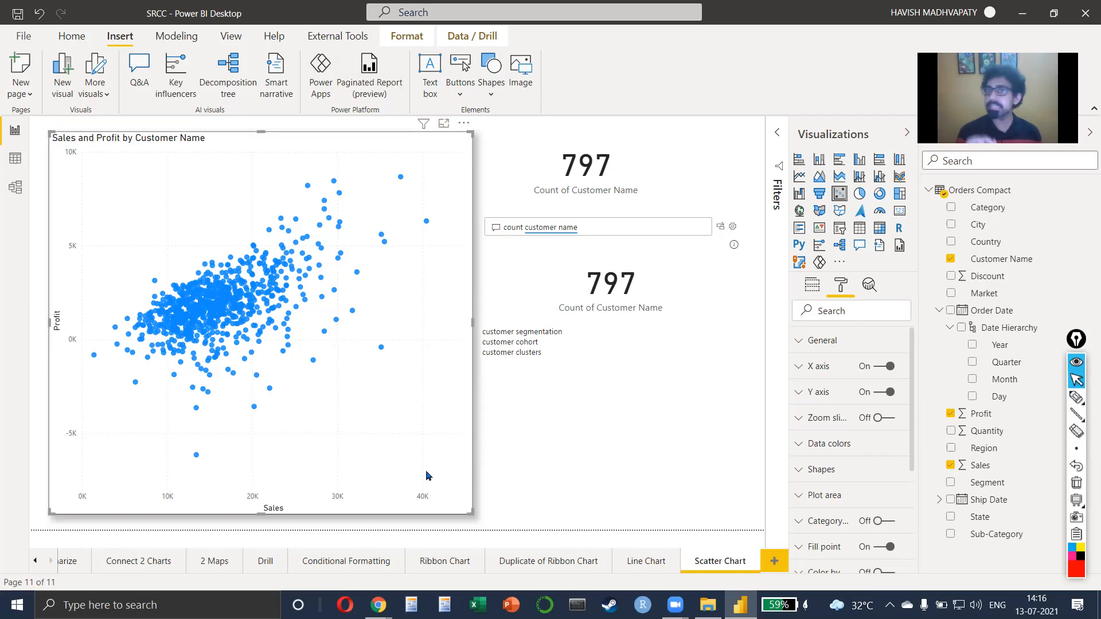
{"action": "right_click", "coordinate": [721, 566]}
{"action": "left_click", "coordinate": [772, 505]}
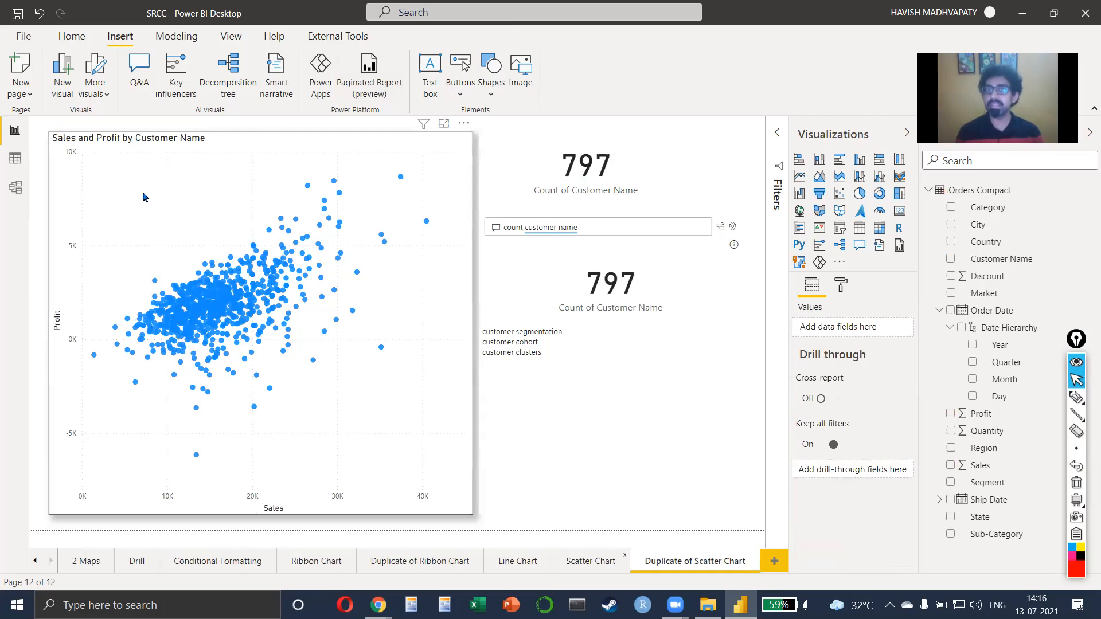
On the duplicated page, remove Customer Name from the scatter chart's details and delete the count card, Q&A visual and text box
{"action": "left_click", "coordinate": [174, 208]}
{"action": "left_click", "coordinate": [905, 328]}
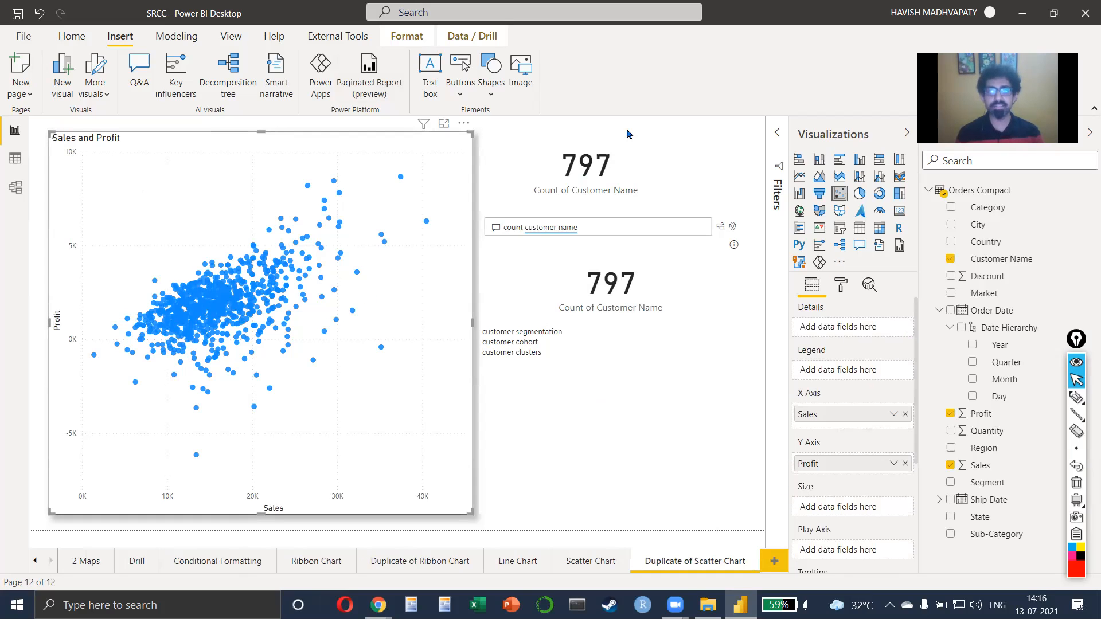
{"action": "left_click", "coordinate": [632, 145]}
{"action": "key", "text": "Delete"}
{"action": "left_click", "coordinate": [659, 256]}
{"action": "key", "text": "Delete"}
{"action": "left_click", "coordinate": [621, 331]}
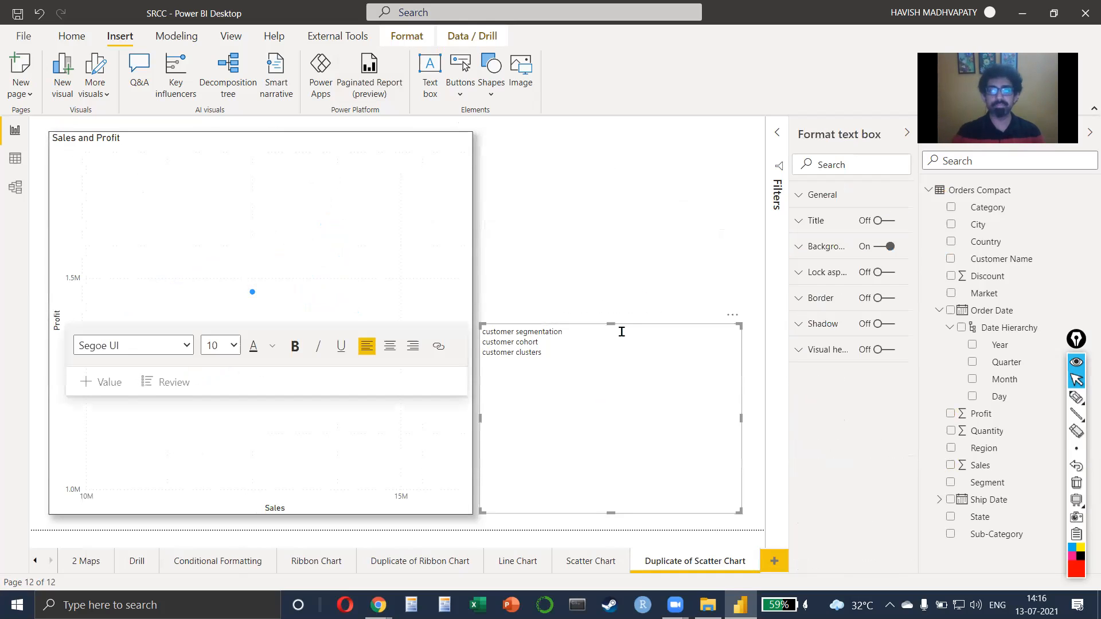
{"action": "key", "text": "Delete"}
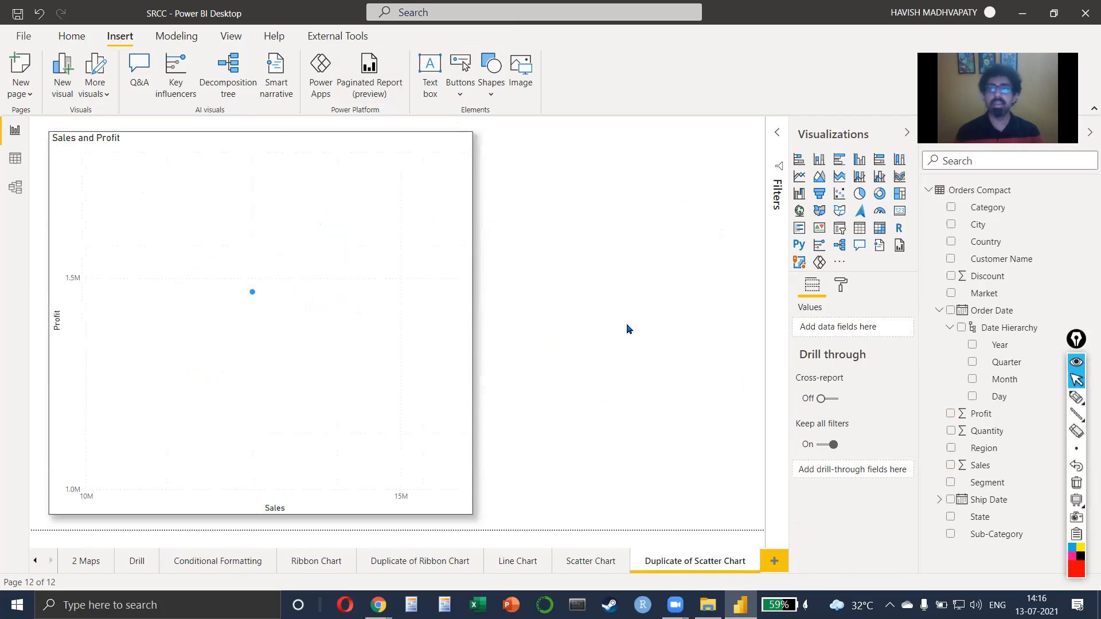
Discard the stray Country table and assign Country to the scatter chart's details
{"action": "left_click_drag", "start_coordinate": [996, 241], "coordinate": [850, 330]}
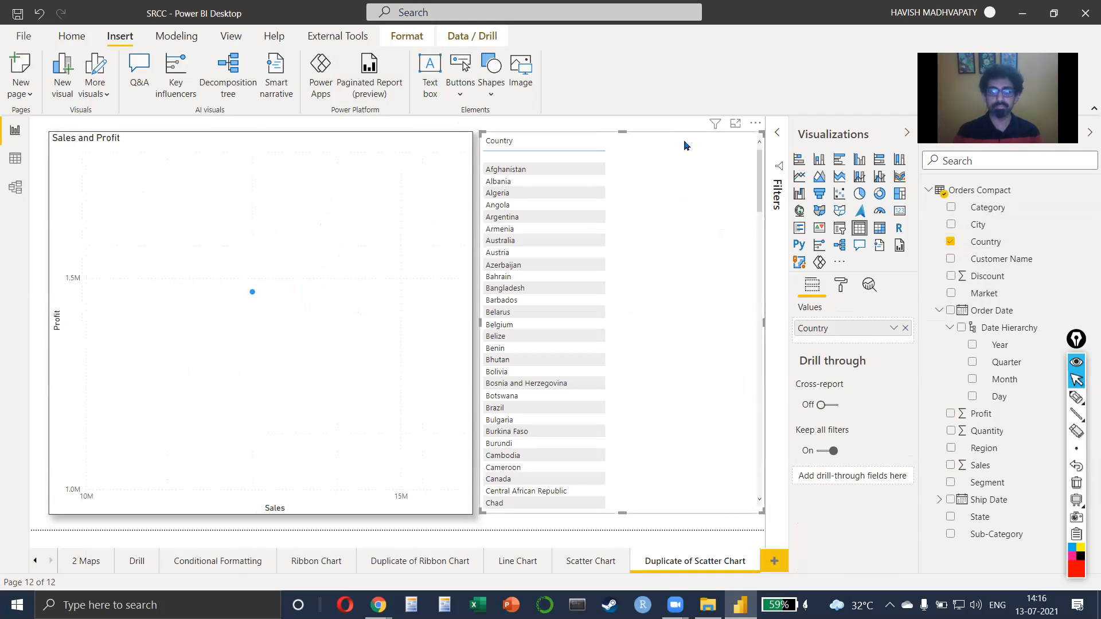
{"action": "key", "text": "Delete"}
{"action": "left_click", "coordinate": [372, 148]}
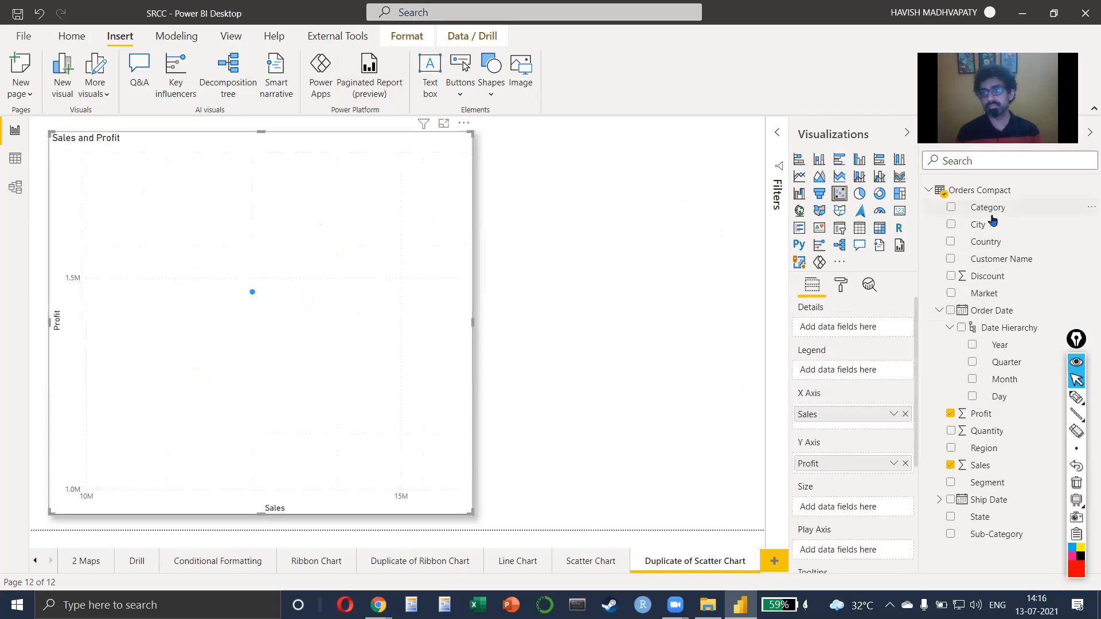
{"action": "left_click_drag", "start_coordinate": [982, 241], "coordinate": [824, 332]}
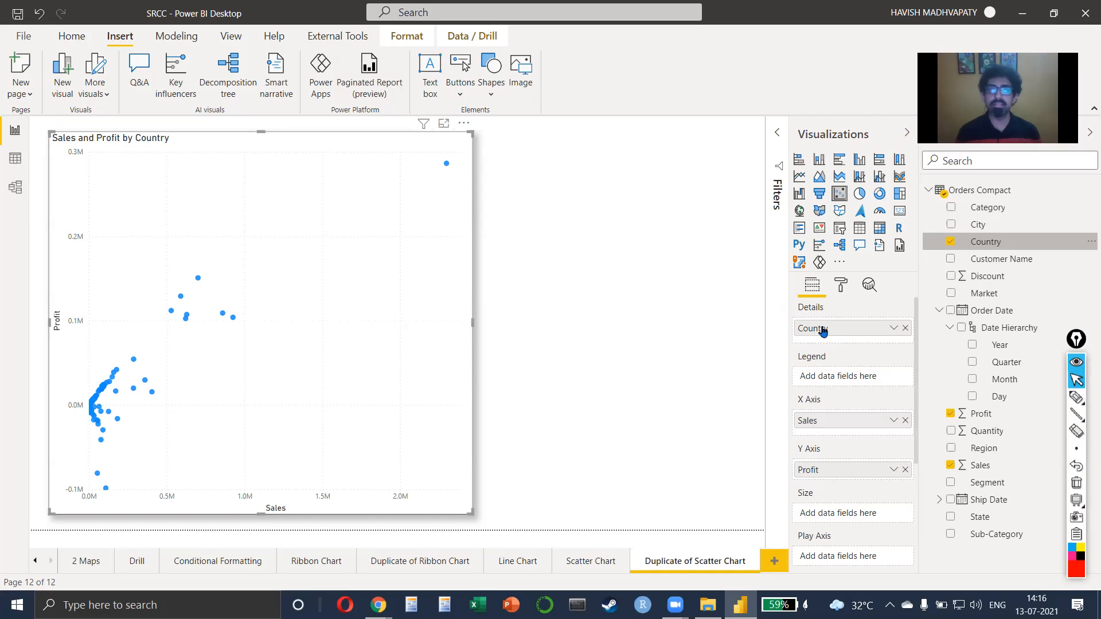
Summarize both Sales on the X axis and Profit on the Y axis of the scatter chart by Average
{"action": "left_click", "coordinate": [894, 421]}
{"action": "left_click", "coordinate": [928, 258]}
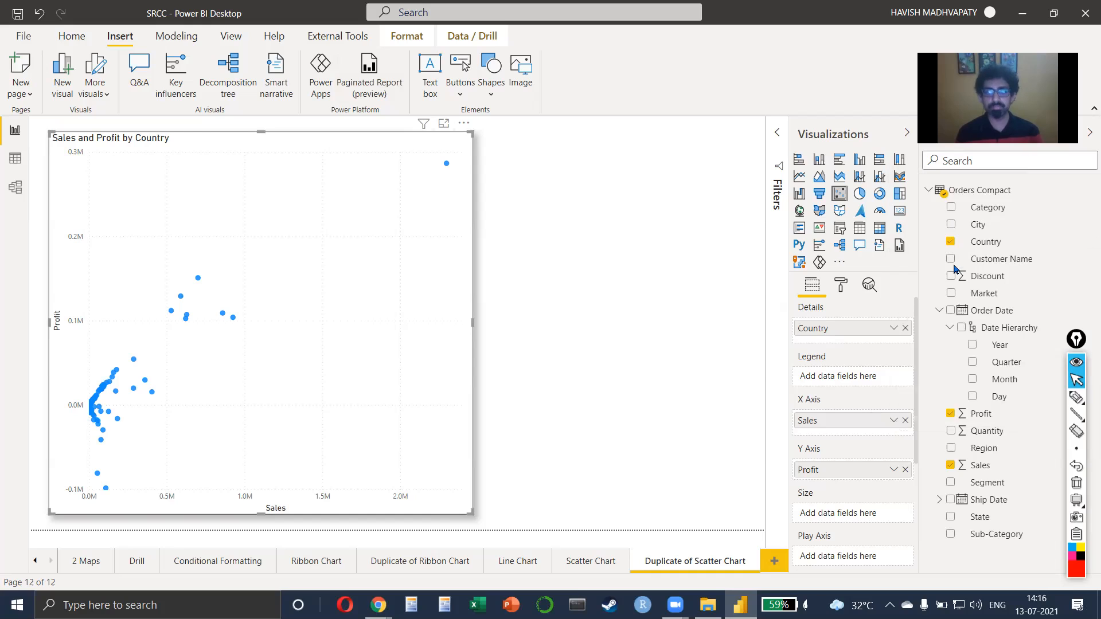
{"action": "left_click", "coordinate": [894, 470]}
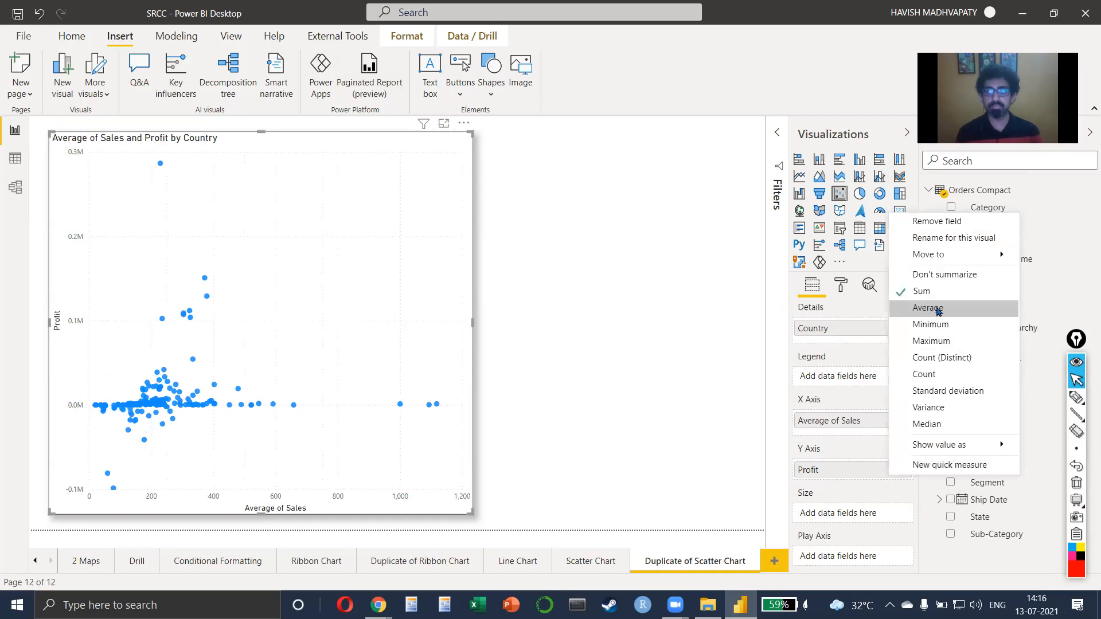
{"action": "left_click", "coordinate": [939, 311]}
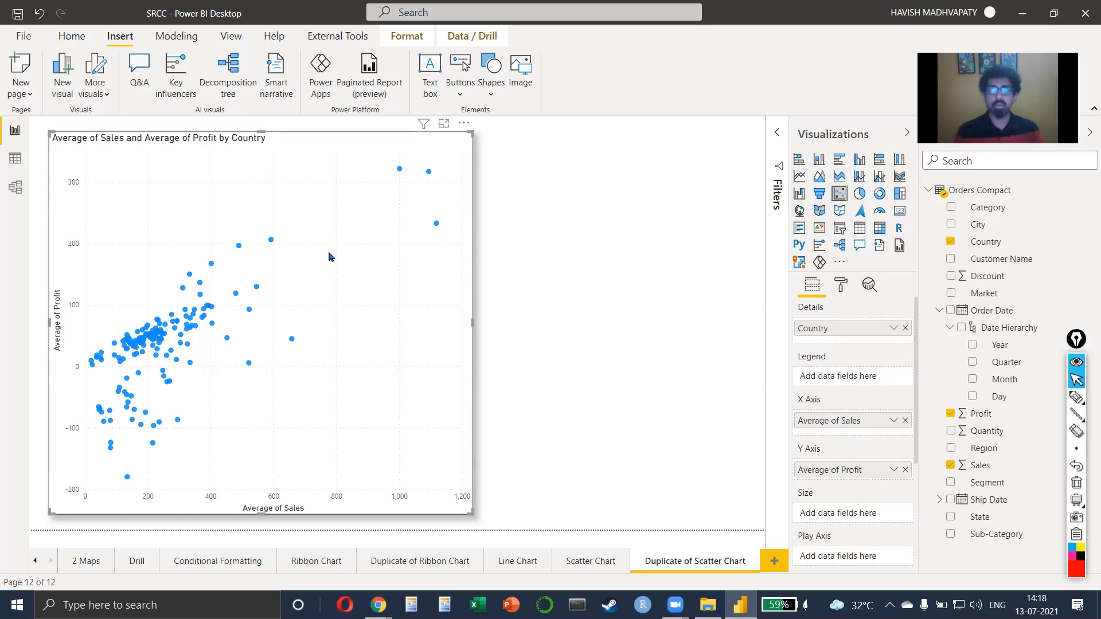
Circle the three countries with the highest average sales in red ink and point out their bubbles on the scatter chart
{"action": "key", "text": "ctrl+shift+3"}
{"action": "mouse_move", "coordinate": [436, 148]}
{"action": "left_mouse_down"}
{"action": "mouse_move", "coordinate": [381, 169]}
{"action": "mouse_move", "coordinate": [443, 242]}
{"action": "mouse_move", "coordinate": [442, 137]}
{"action": "left_mouse_up"}
{"action": "key", "text": "ctrl+shift+1"}
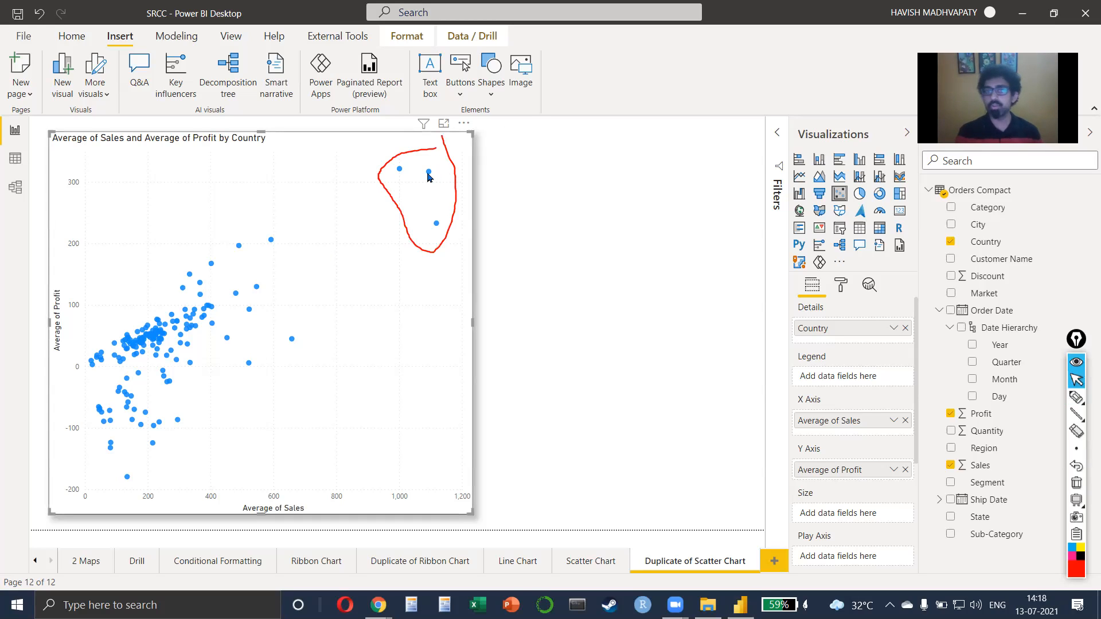
{"action": "mouse_move", "coordinate": [429, 174]}
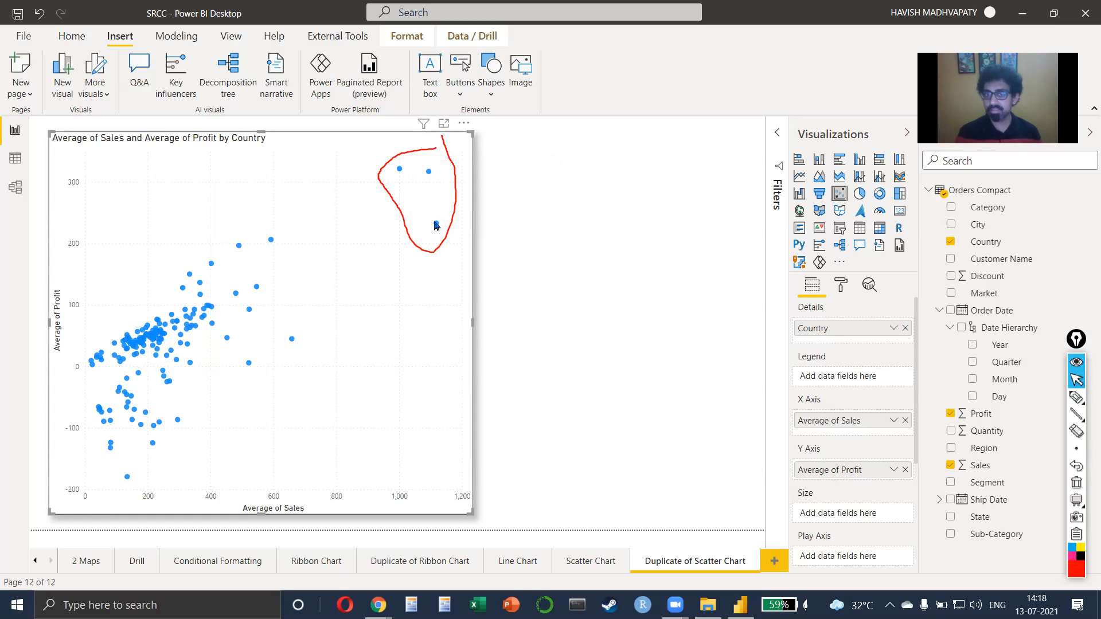
{"action": "mouse_move", "coordinate": [438, 228]}
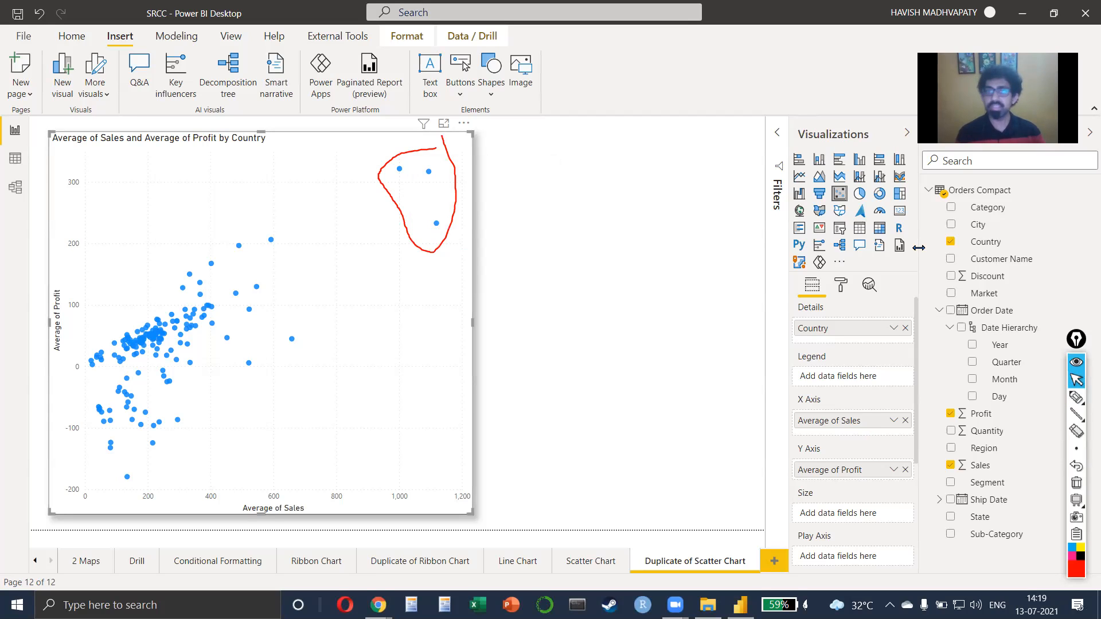
Annotate the chart with a red line along zero average profit, a downward arrow below it, and a rectangle around the loss-making countries
{"action": "key", "text": "ctrl+shift+8"}
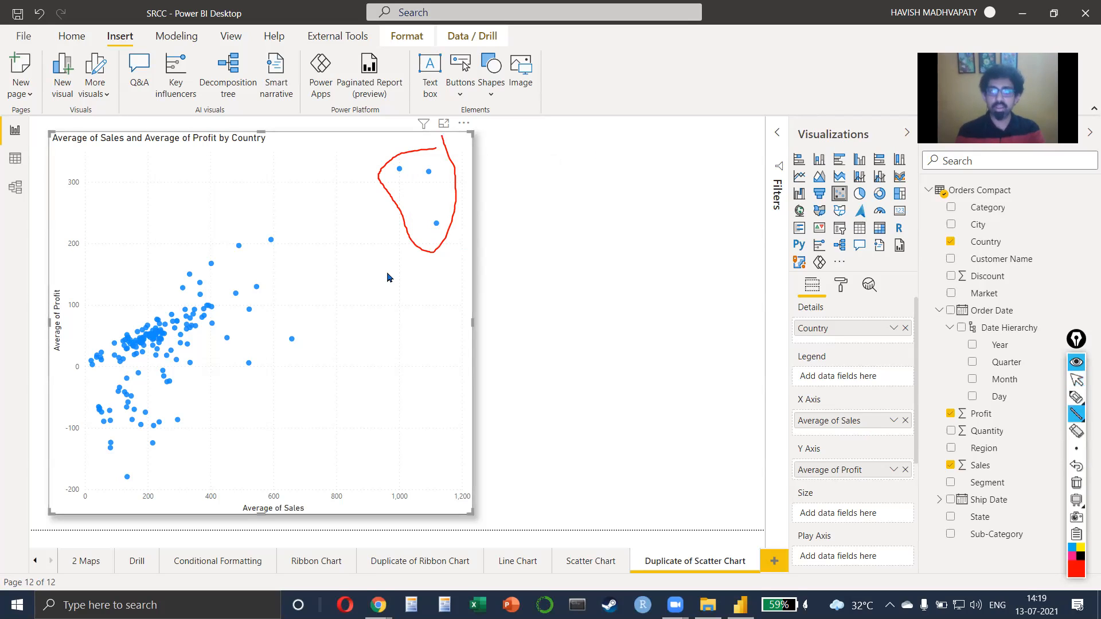
{"action": "left_click_drag", "start_coordinate": [86, 365], "coordinate": [475, 365]}
{"action": "key", "text": "ctrl+shift+9"}
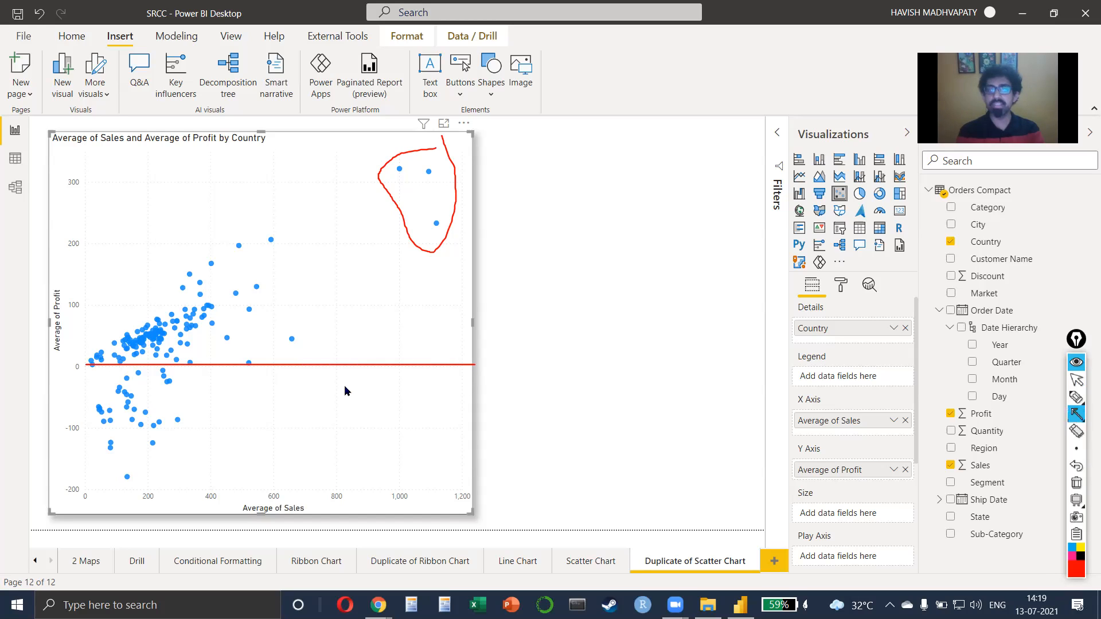
{"action": "left_click_drag", "start_coordinate": [209, 382], "coordinate": [208, 438]}
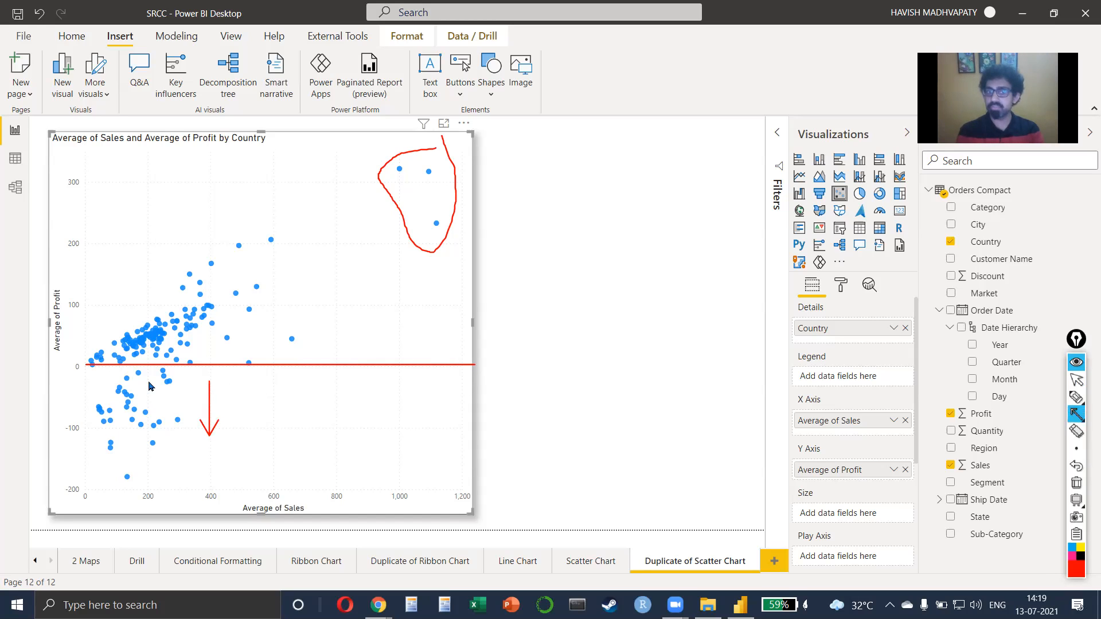
{"action": "key", "text": "ctrl+shift+0"}
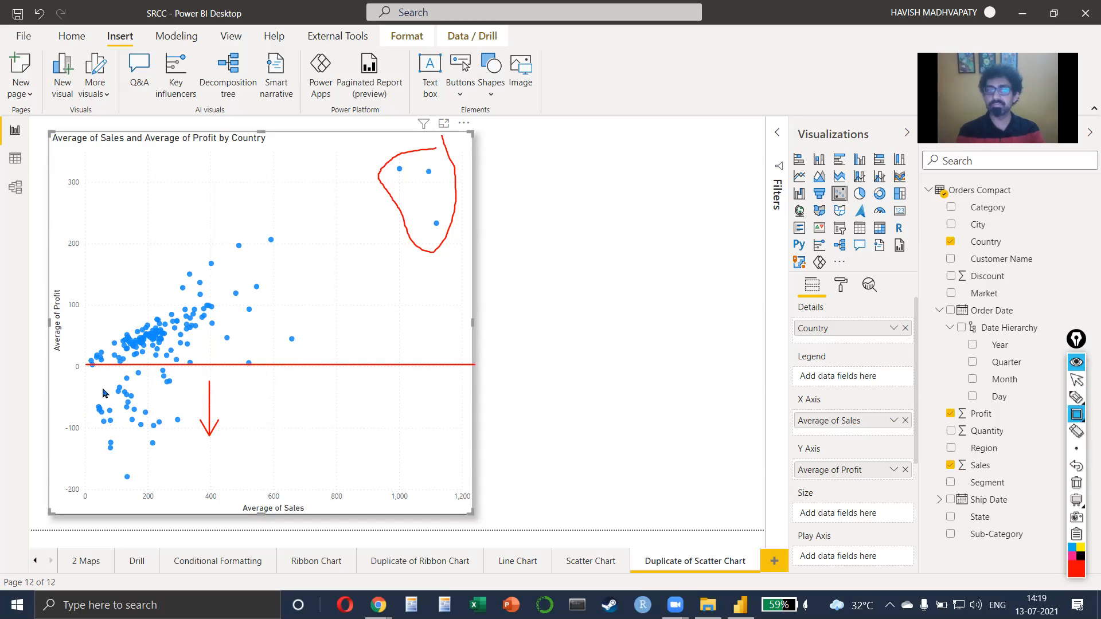
{"action": "mouse_move", "coordinate": [87, 368]}
{"action": "left_mouse_down"}
{"action": "mouse_move", "coordinate": [221, 509]}
{"action": "mouse_move", "coordinate": [190, 477]}
{"action": "left_mouse_up"}
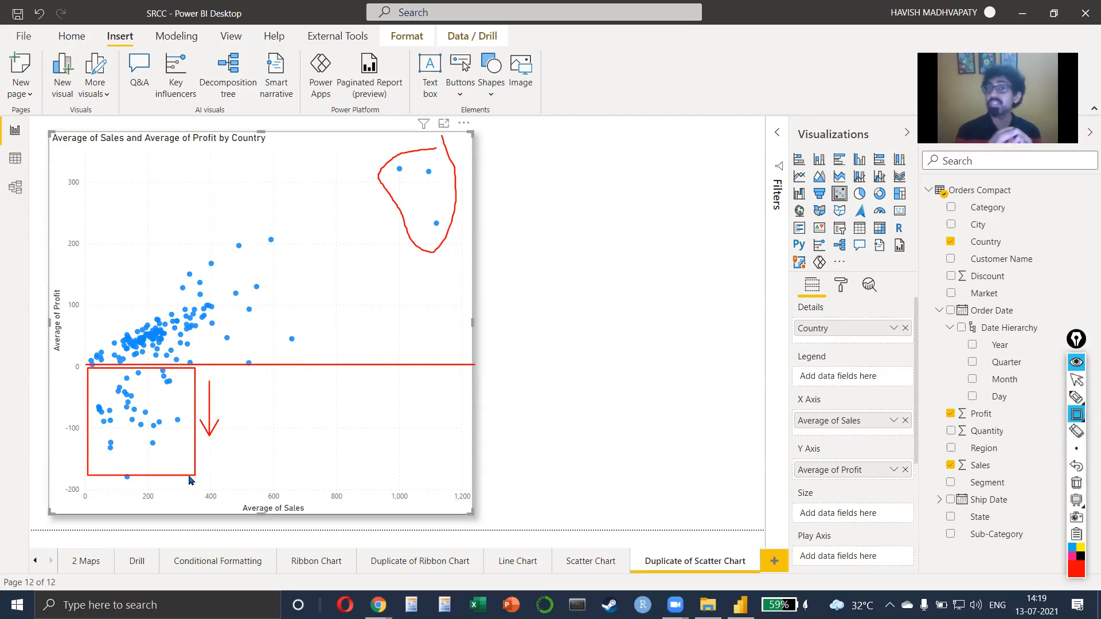
Circle the dense cluster of countries just above zero profit, and erase all ink annotations from the chart
{"action": "key", "text": "ctrl+shift+3"}
{"action": "mouse_move", "coordinate": [147, 319]}
{"action": "left_mouse_down"}
{"action": "mouse_move", "coordinate": [114, 337]}
{"action": "mouse_move", "coordinate": [131, 355]}
{"action": "mouse_move", "coordinate": [164, 347]}
{"action": "mouse_move", "coordinate": [156, 317]}
{"action": "left_mouse_up"}
{"action": "key", "text": "ctrl+shift+7"}
{"action": "key", "text": "ctrl+shift+2"}
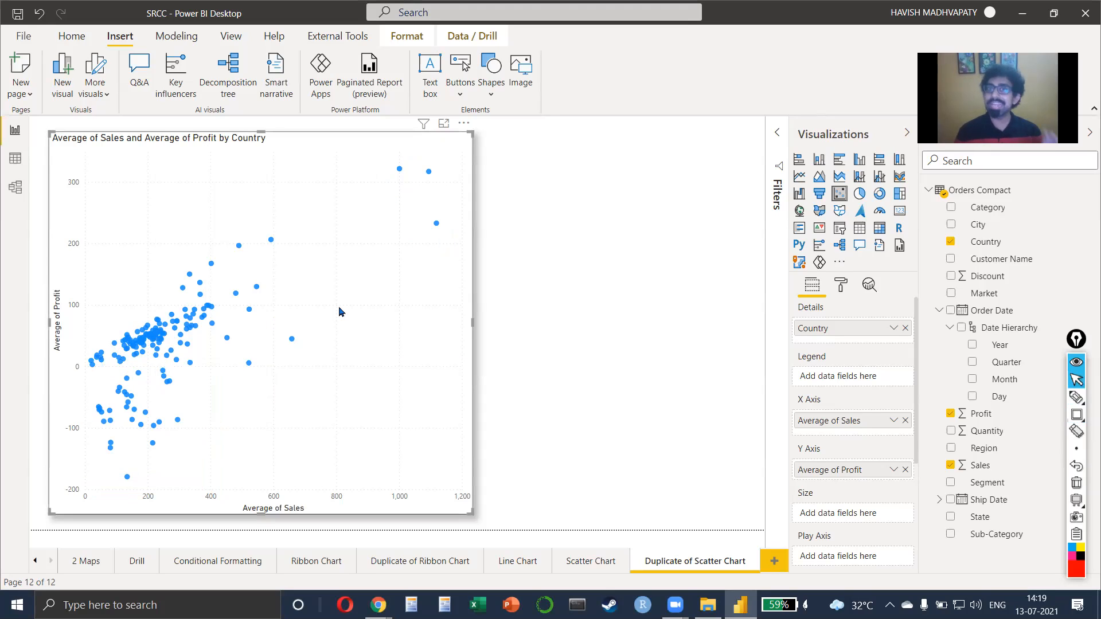
Try the Sales zoom slider on the Conditional Formatting page's bar chart and return to the Duplicate of Scatter Chart page
{"action": "left_click", "coordinate": [228, 565]}
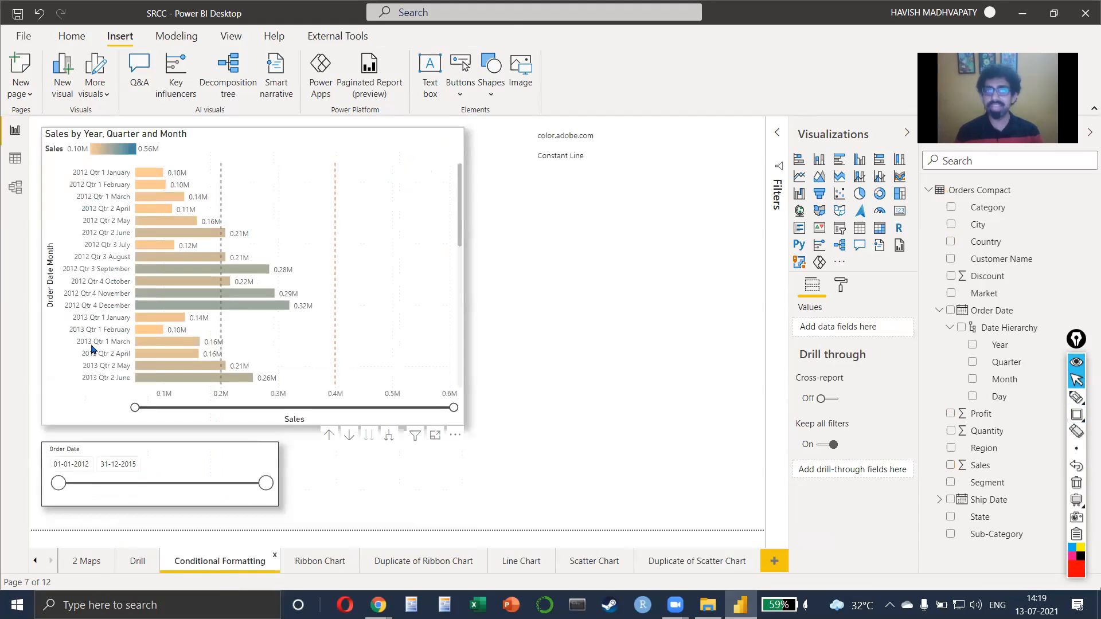
{"action": "mouse_move", "coordinate": [136, 407]}
{"action": "left_mouse_down"}
{"action": "mouse_move", "coordinate": [277, 408]}
{"action": "mouse_move", "coordinate": [135, 407]}
{"action": "left_mouse_up"}
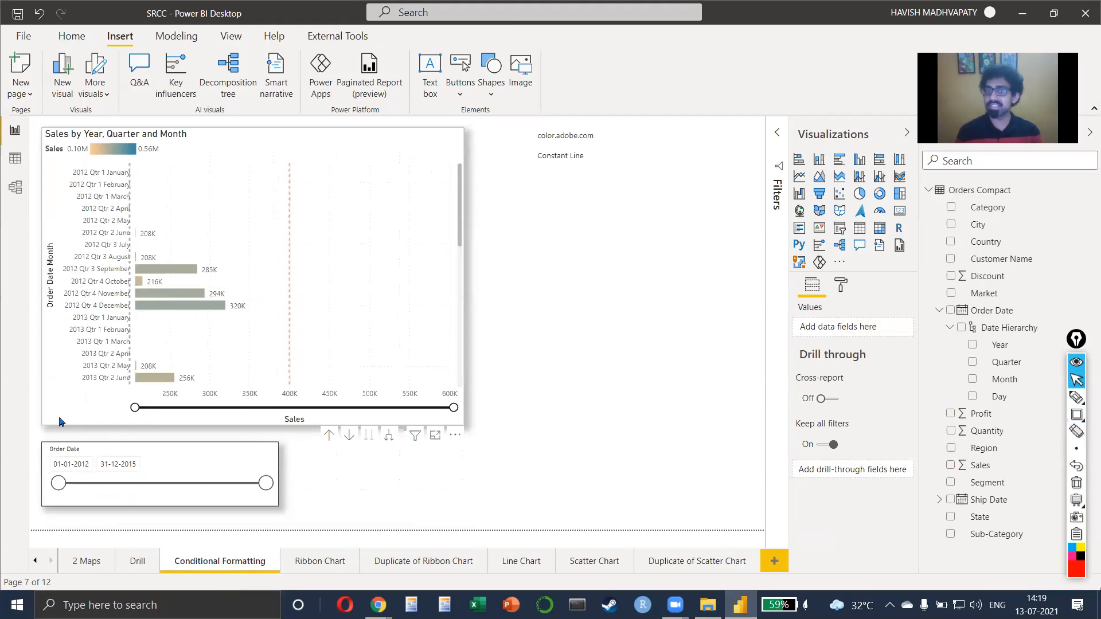
{"action": "left_click", "coordinate": [659, 560]}
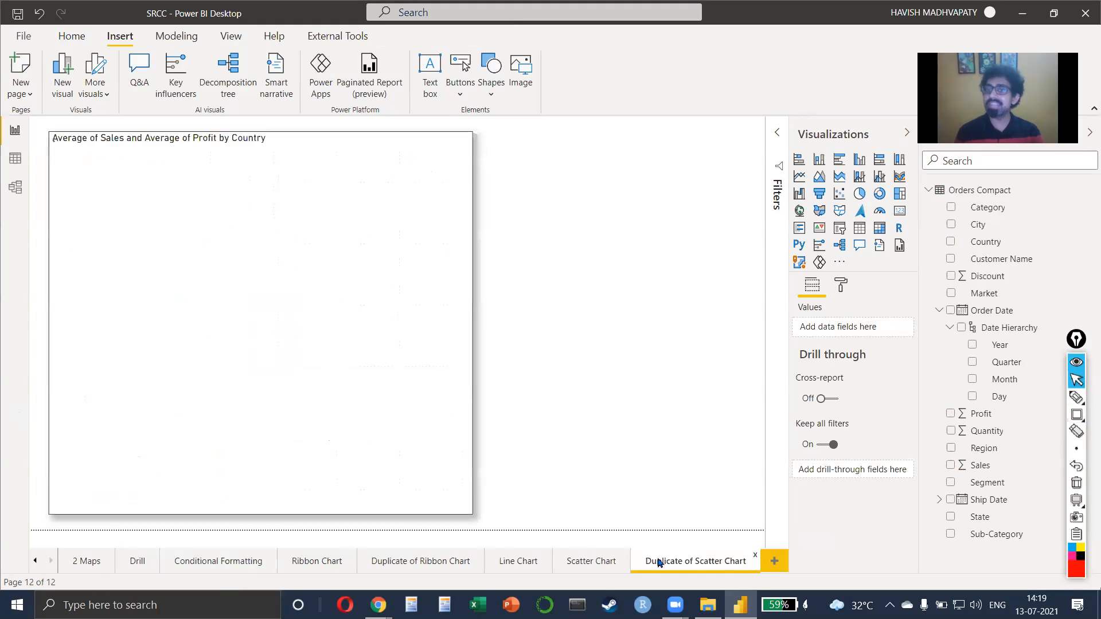
Turn on the zoom slider for the country scatter chart
{"action": "left_click", "coordinate": [424, 414]}
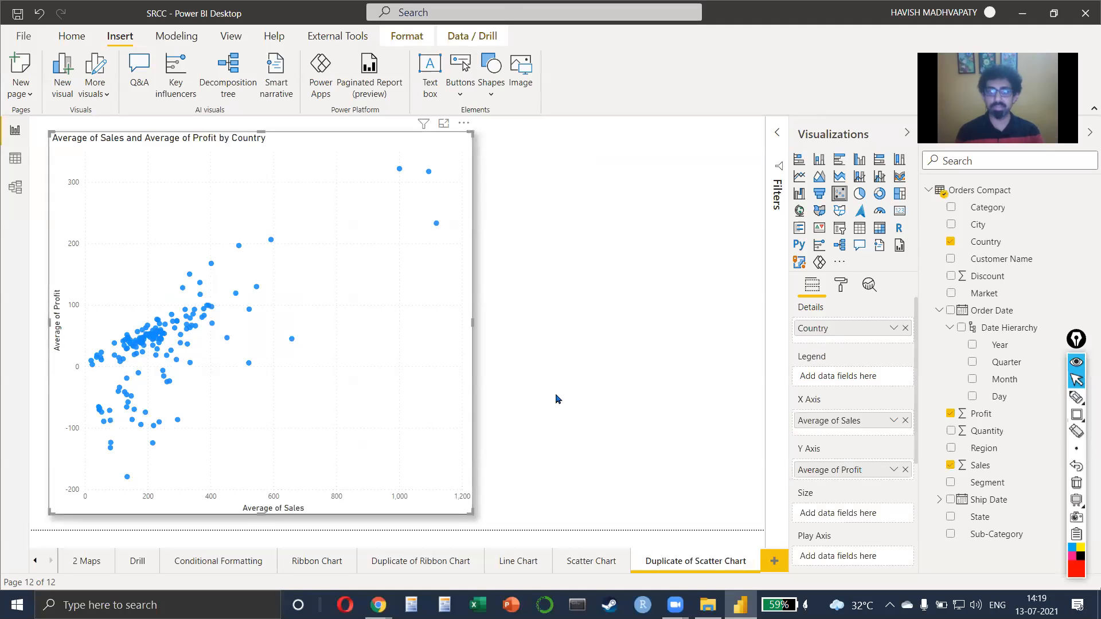
{"action": "left_click", "coordinate": [840, 285]}
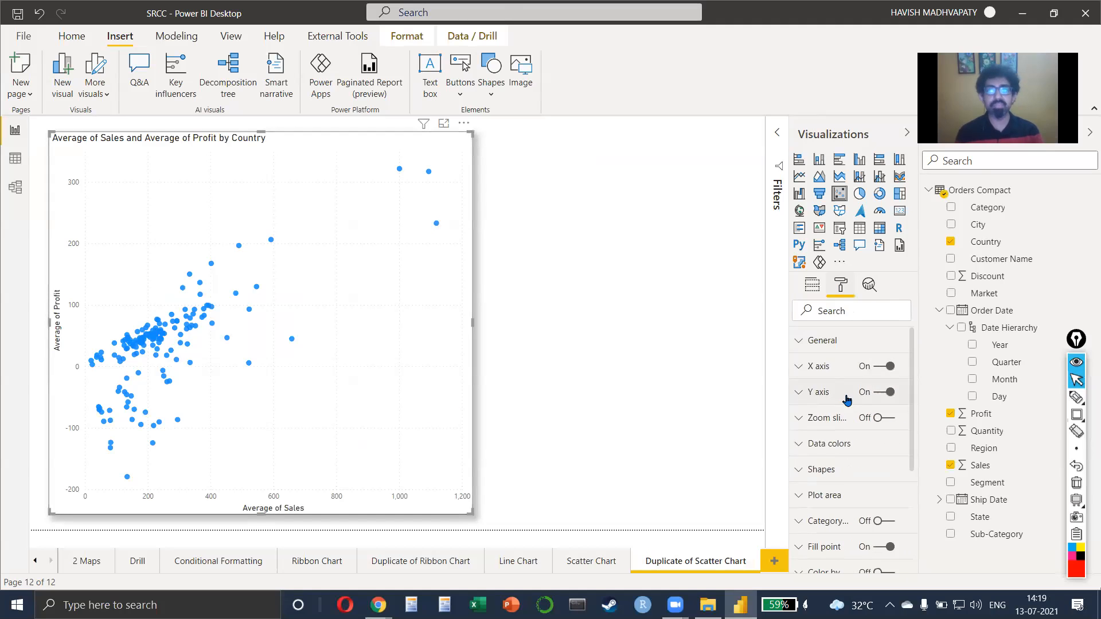
{"action": "left_click", "coordinate": [879, 419]}
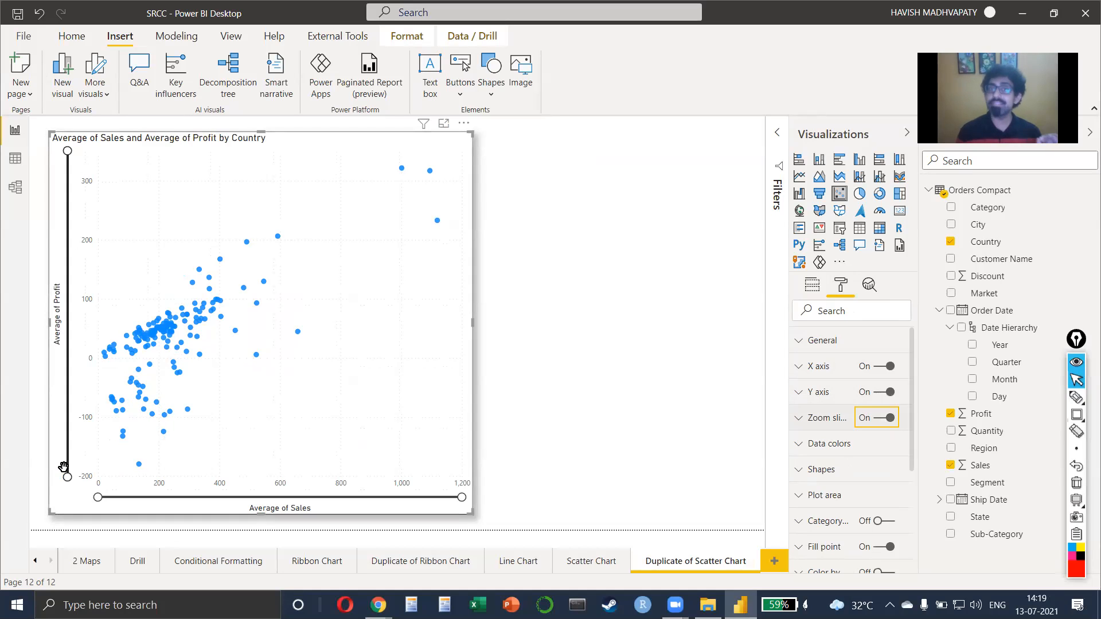
Zoom the scatter chart to profits above zero and to higher average sales, and restore the full range of both axes
{"action": "left_click_drag", "start_coordinate": [66, 475], "coordinate": [67, 397]}
{"action": "left_click_drag", "start_coordinate": [67, 385], "coordinate": [68, 362]}
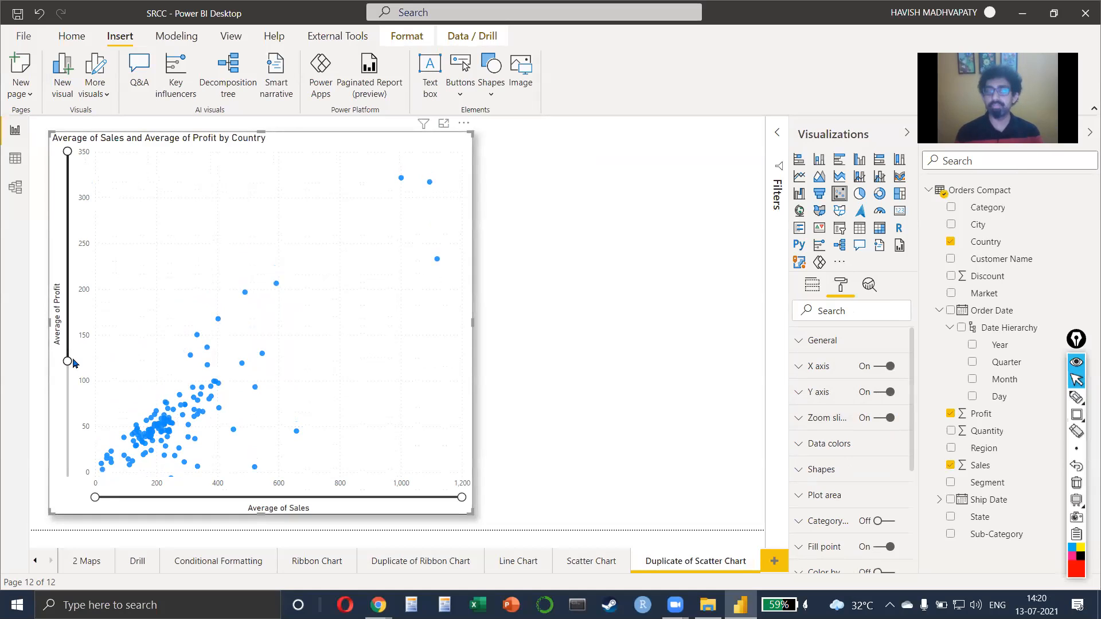
{"action": "left_click_drag", "start_coordinate": [95, 498], "coordinate": [189, 503]}
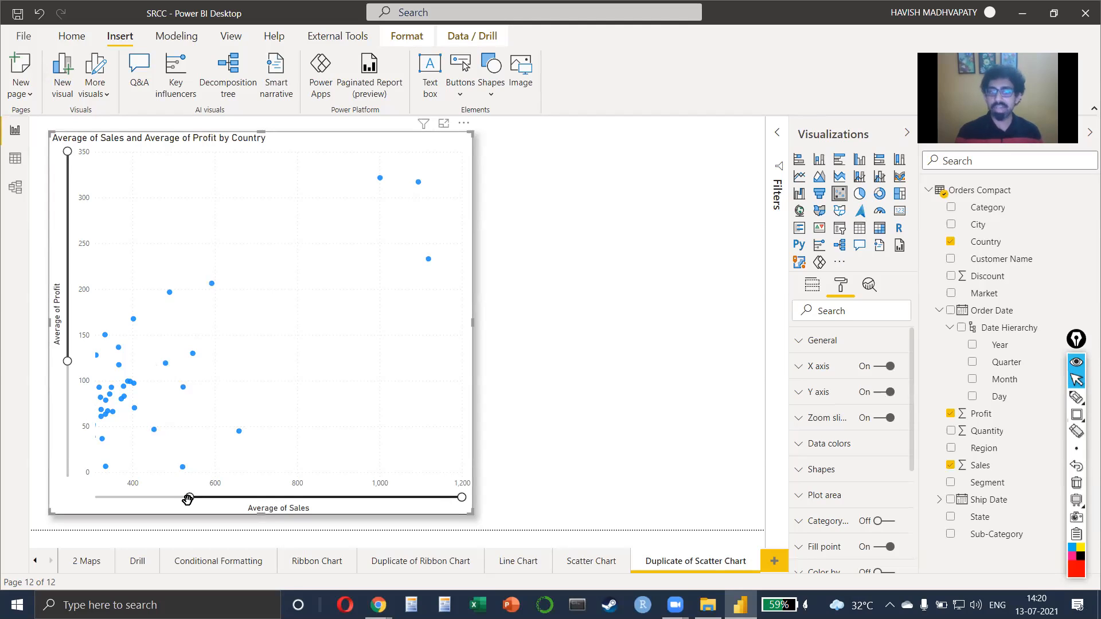
{"action": "left_click_drag", "start_coordinate": [190, 498], "coordinate": [95, 498]}
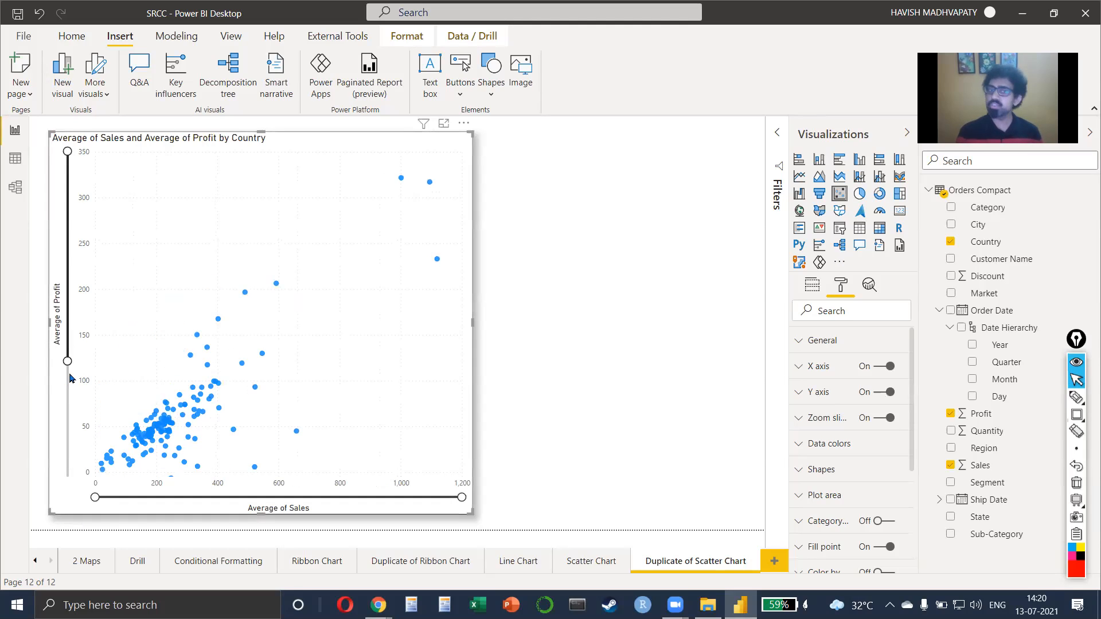
{"action": "left_click_drag", "start_coordinate": [68, 361], "coordinate": [75, 493]}
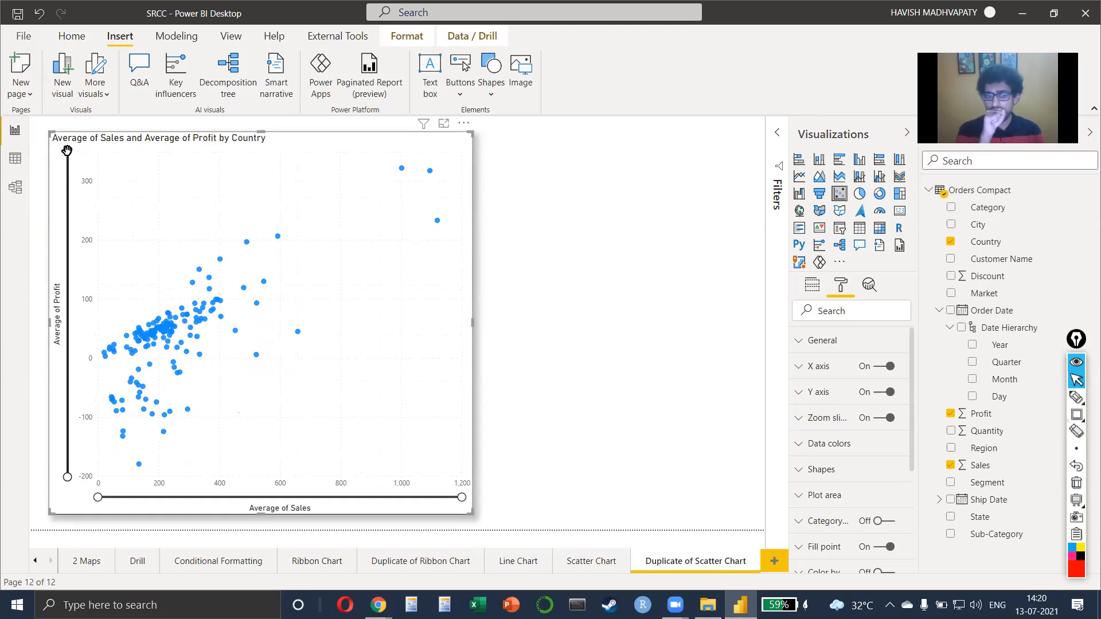
Zoom the profit axis to the lowest values, inspect the most loss-making countries' details, and restore the full profit range
{"action": "left_click_drag", "start_coordinate": [67, 151], "coordinate": [43, 421]}
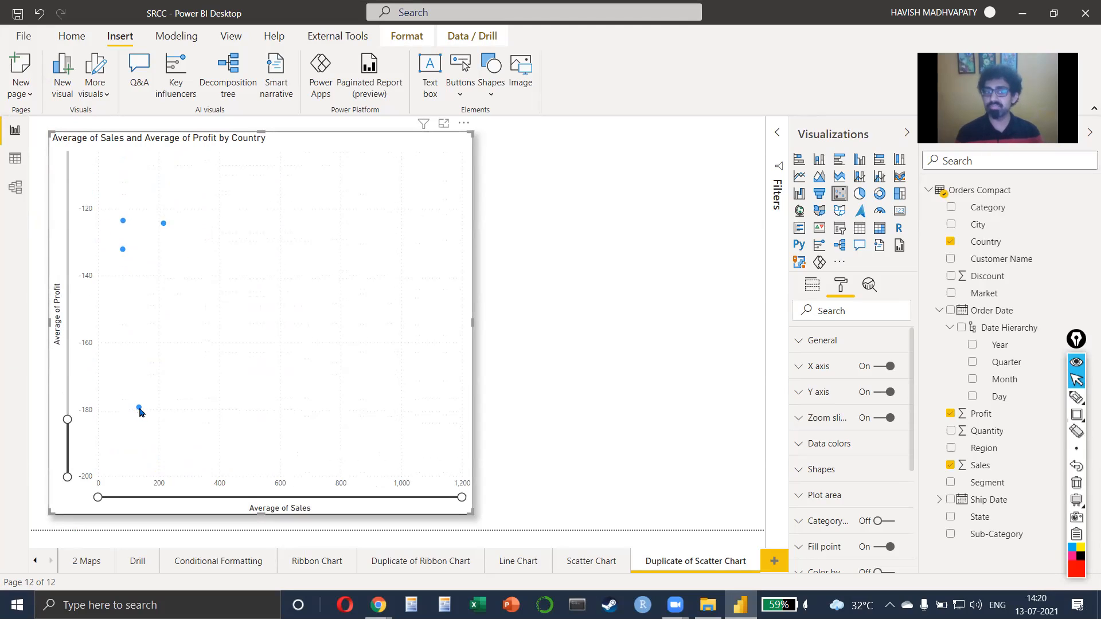
{"action": "mouse_move", "coordinate": [140, 411]}
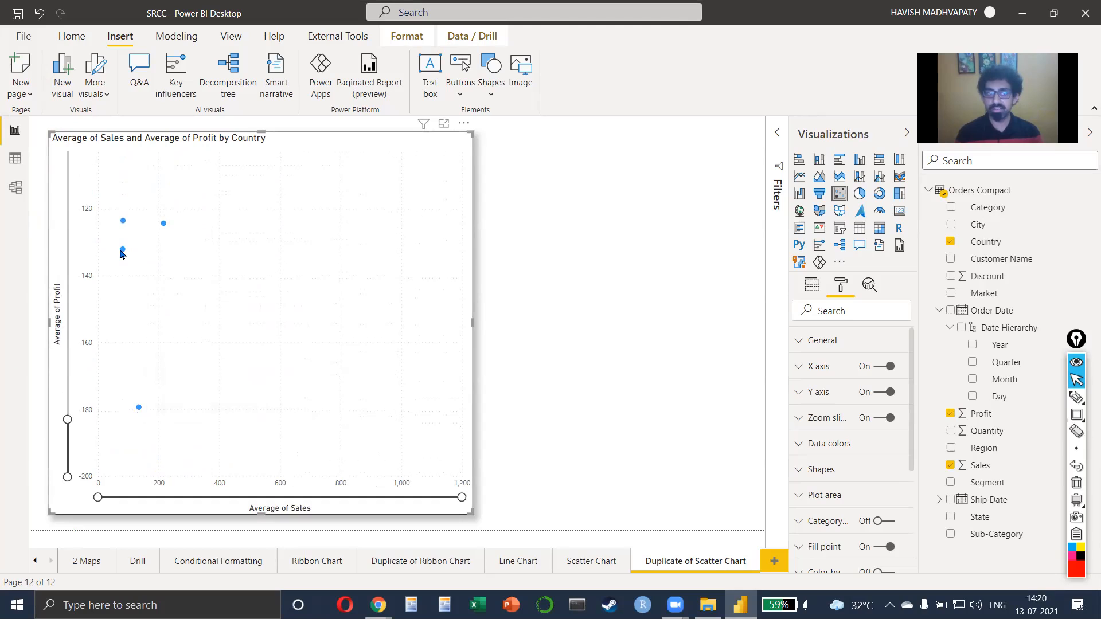
{"action": "mouse_move", "coordinate": [121, 254]}
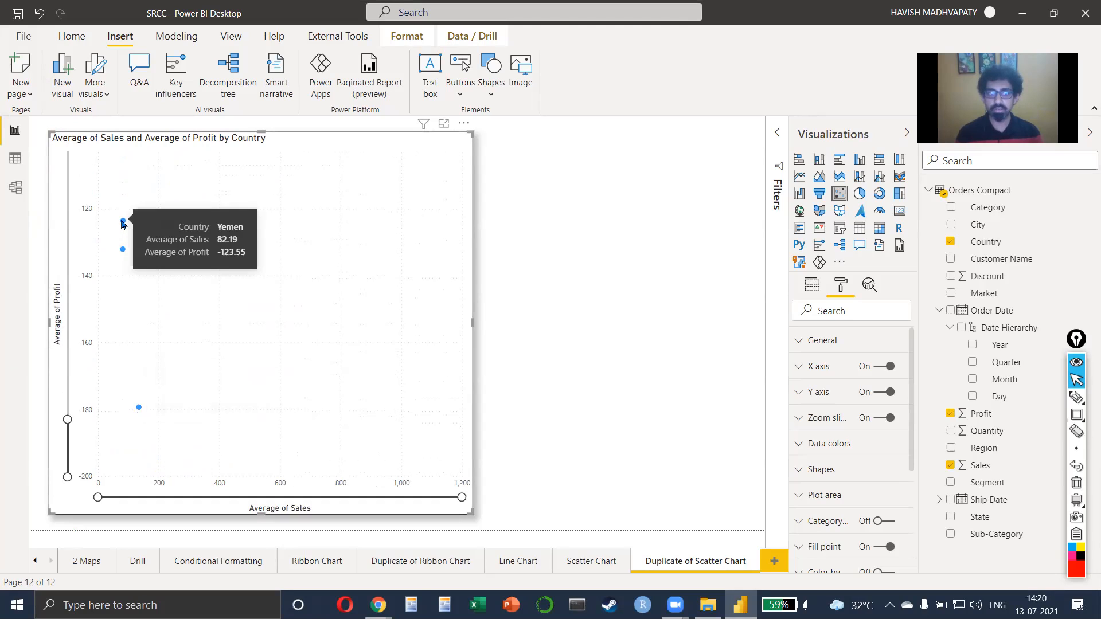
{"action": "mouse_move", "coordinate": [163, 224]}
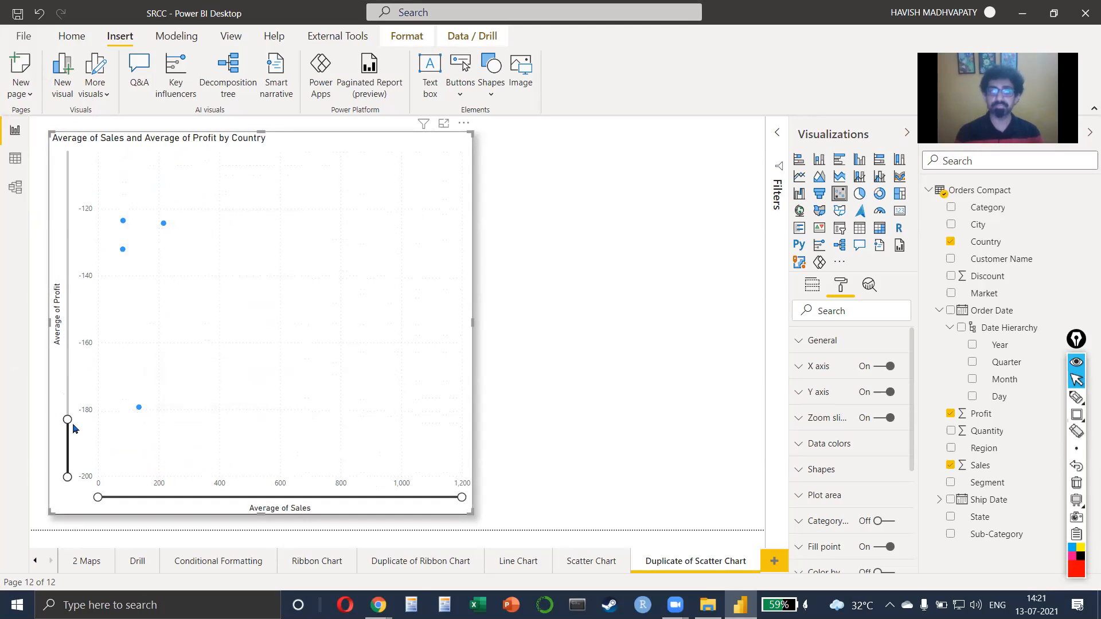
{"action": "left_click_drag", "start_coordinate": [67, 419], "coordinate": [72, 100]}
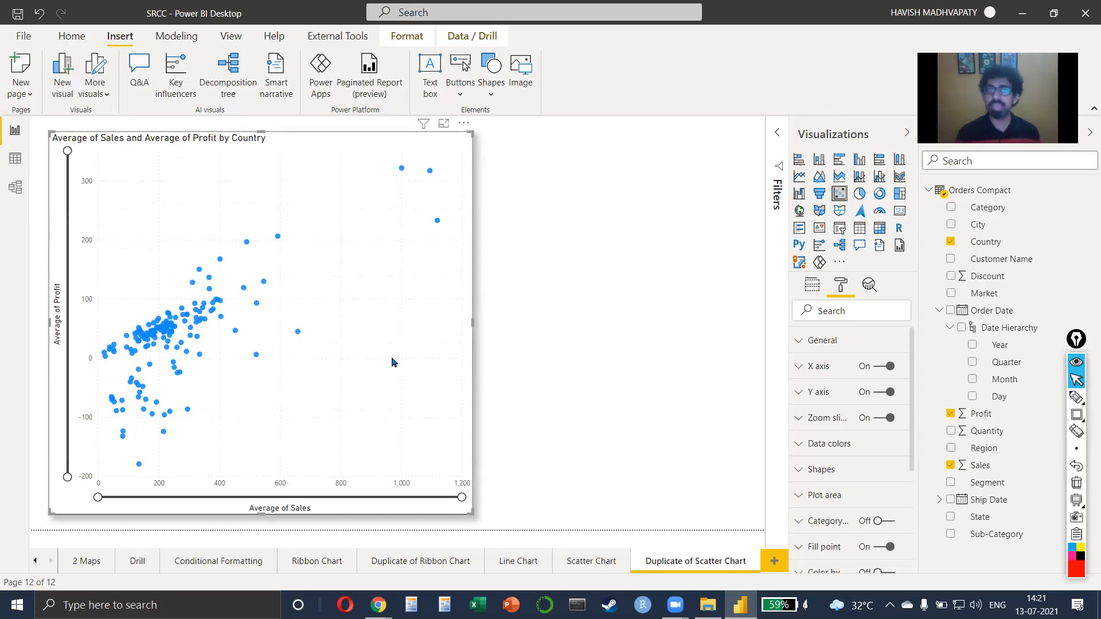
Assign Sales to the scatter chart's bubble size and summarize it by Average
{"action": "left_click", "coordinate": [813, 287]}
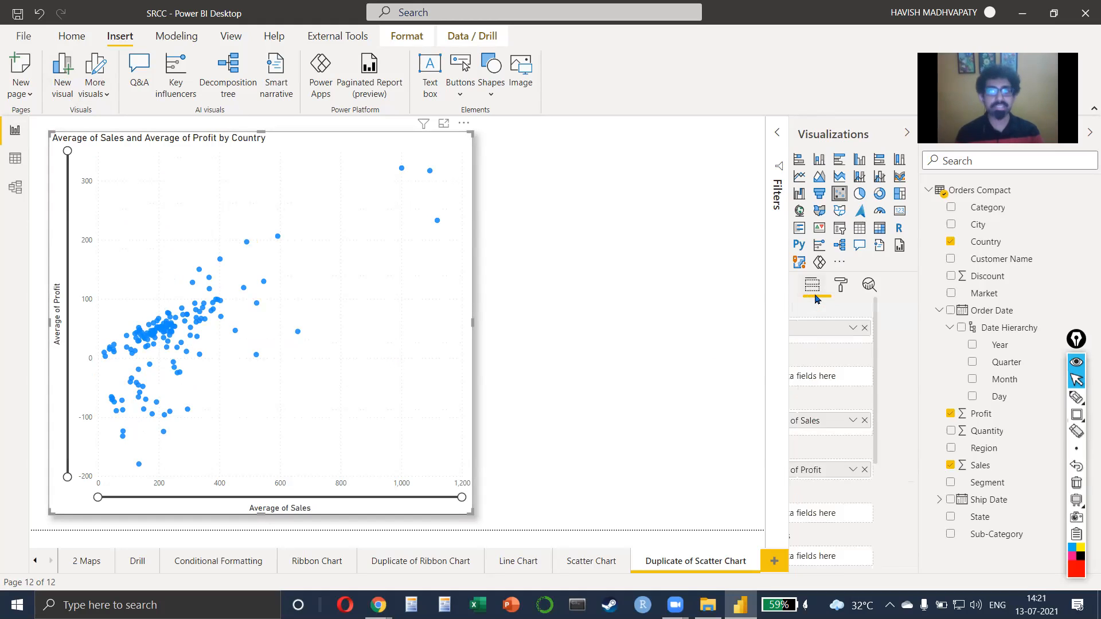
{"action": "scroll", "coordinate": [839, 385], "scroll_direction": "down", "scroll_amount": 3}
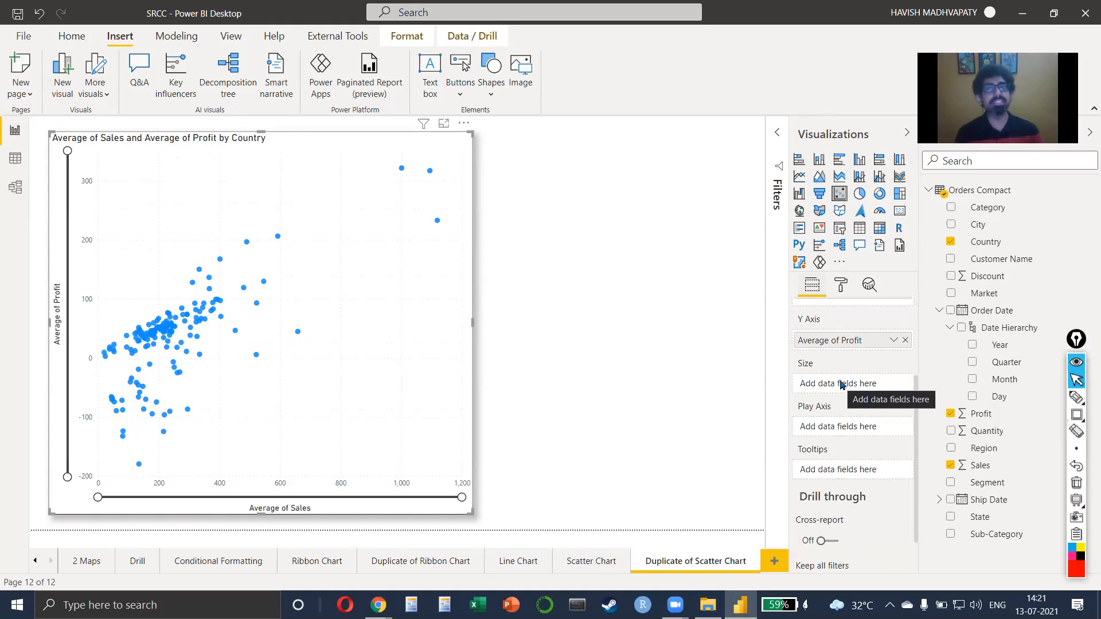
{"action": "left_click_drag", "start_coordinate": [980, 465], "coordinate": [826, 388]}
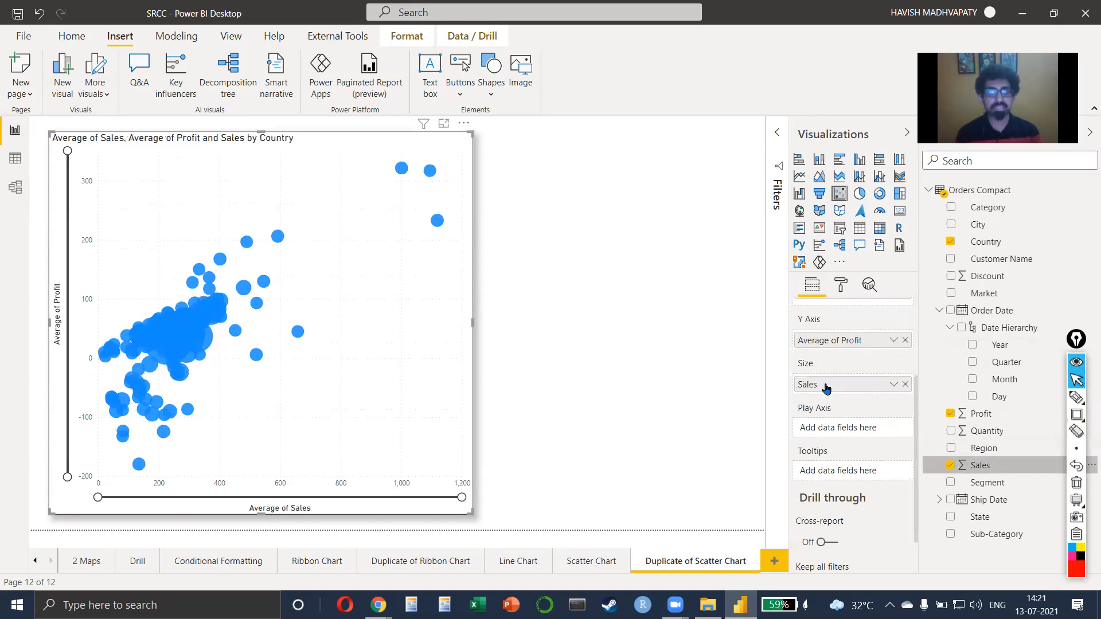
{"action": "left_click", "coordinate": [892, 384]}
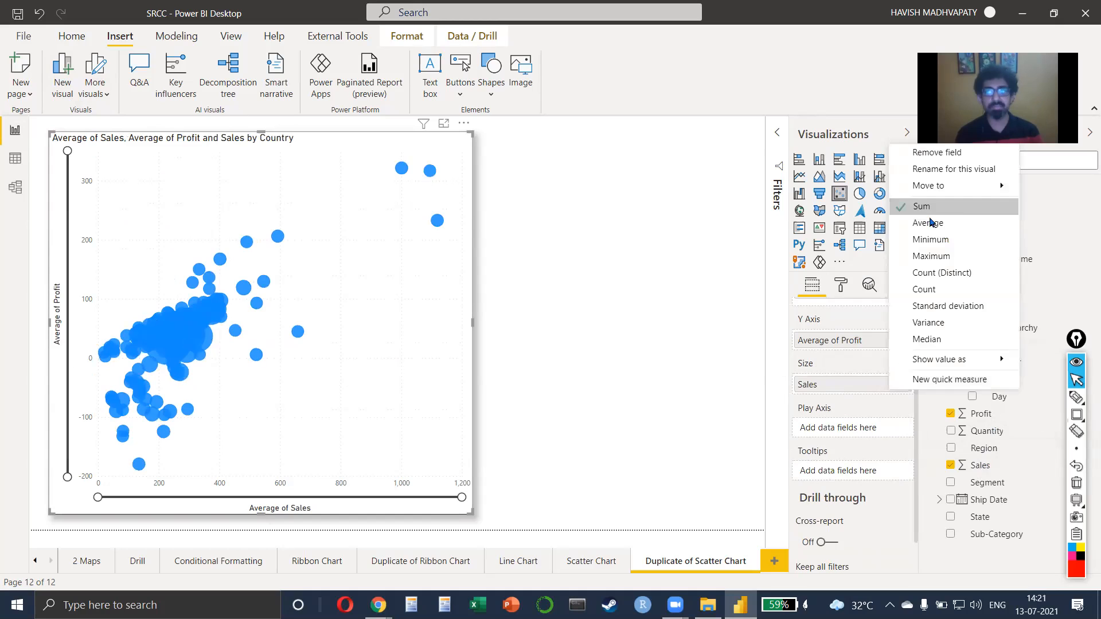
{"action": "left_click", "coordinate": [929, 223]}
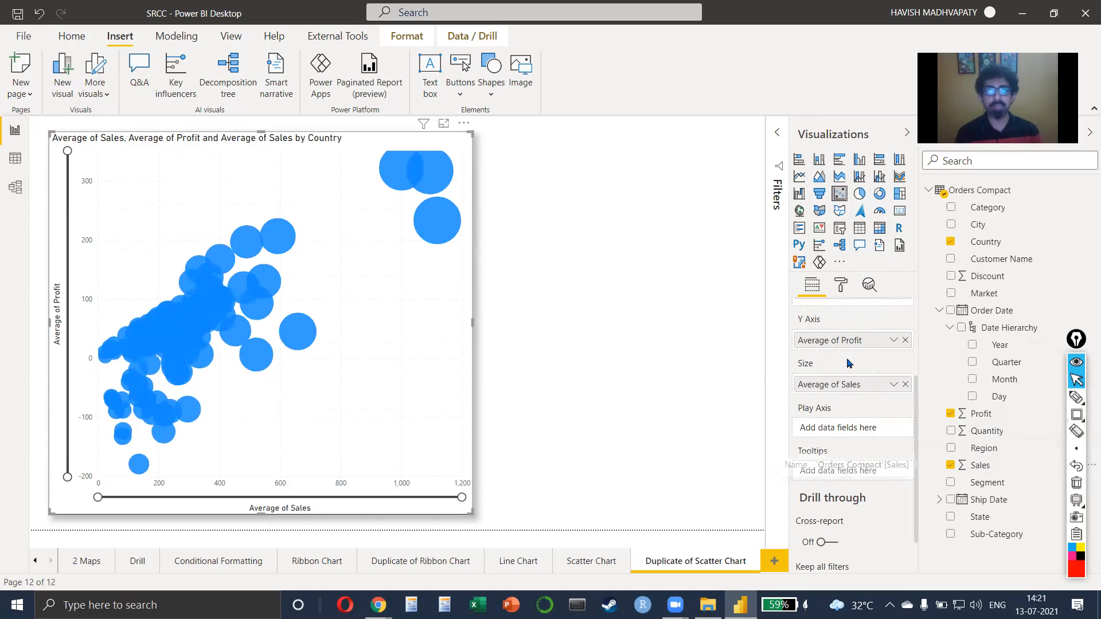
Reduce the scatter chart's marker shape size to -26
{"action": "left_click", "coordinate": [841, 286]}
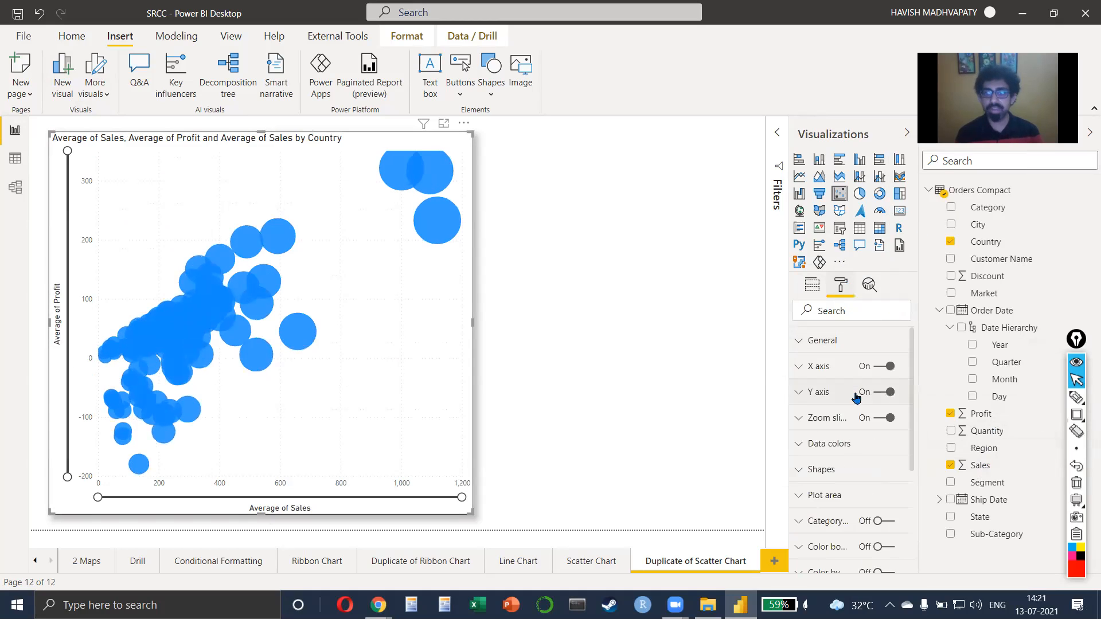
{"action": "left_click", "coordinate": [865, 473]}
{"action": "scroll", "coordinate": [866, 472], "scroll_direction": "down", "scroll_amount": 1}
{"action": "mouse_move", "coordinate": [842, 446]}
{"action": "left_mouse_down"}
{"action": "mouse_move", "coordinate": [854, 444]}
{"action": "mouse_move", "coordinate": [837, 448]}
{"action": "left_mouse_up"}
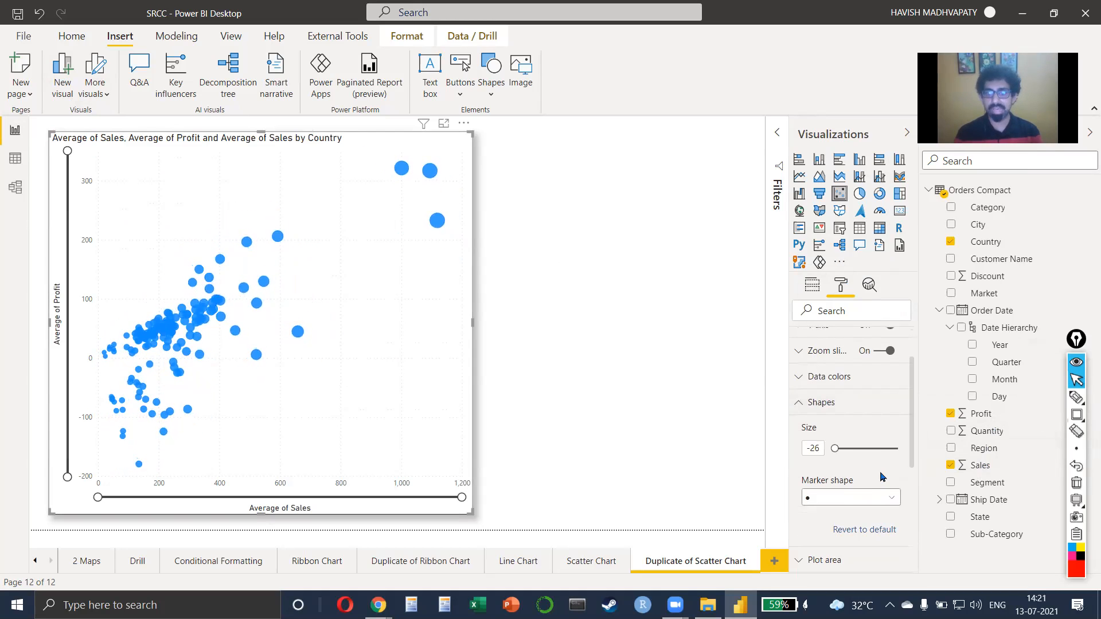
Expand the scatter chart's data color settings, and turn on category labels and the color border for the bubbles
{"action": "scroll", "coordinate": [867, 388], "scroll_direction": "down", "scroll_amount": 2}
{"action": "scroll", "coordinate": [863, 424], "scroll_direction": "up", "scroll_amount": 3}
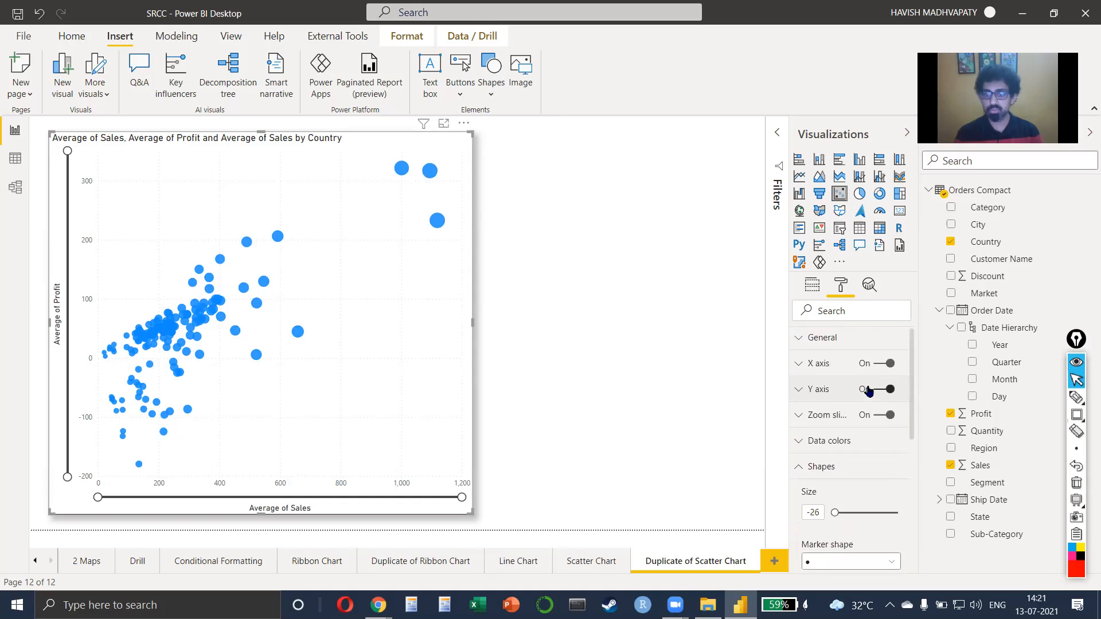
{"action": "left_click", "coordinate": [860, 451]}
{"action": "scroll", "coordinate": [860, 452], "scroll_direction": "down", "scroll_amount": 5}
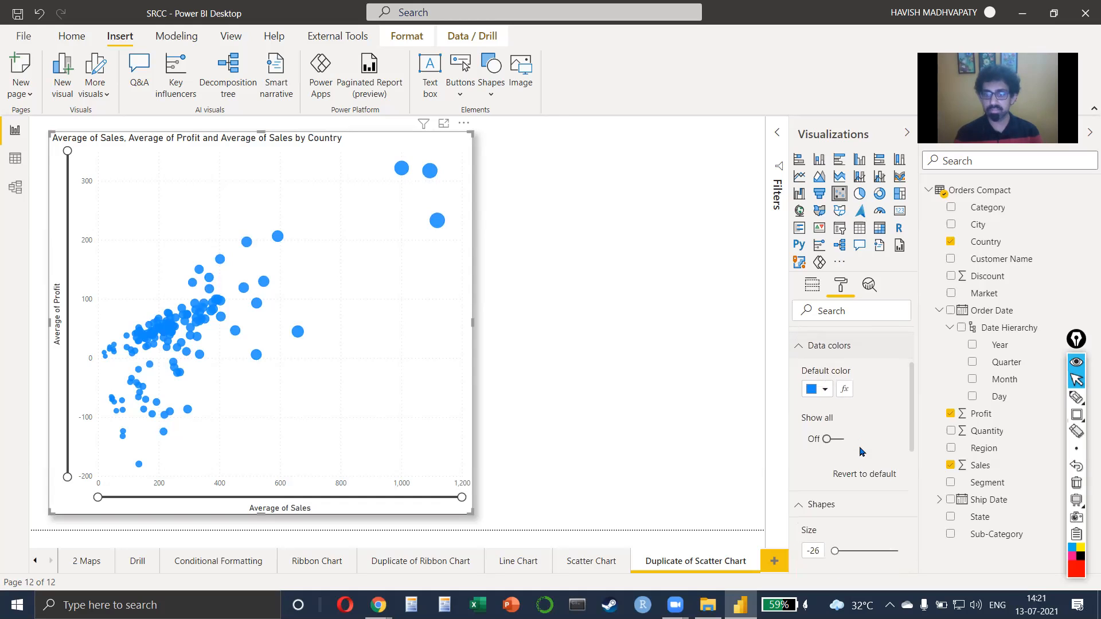
{"action": "left_click", "coordinate": [880, 447]}
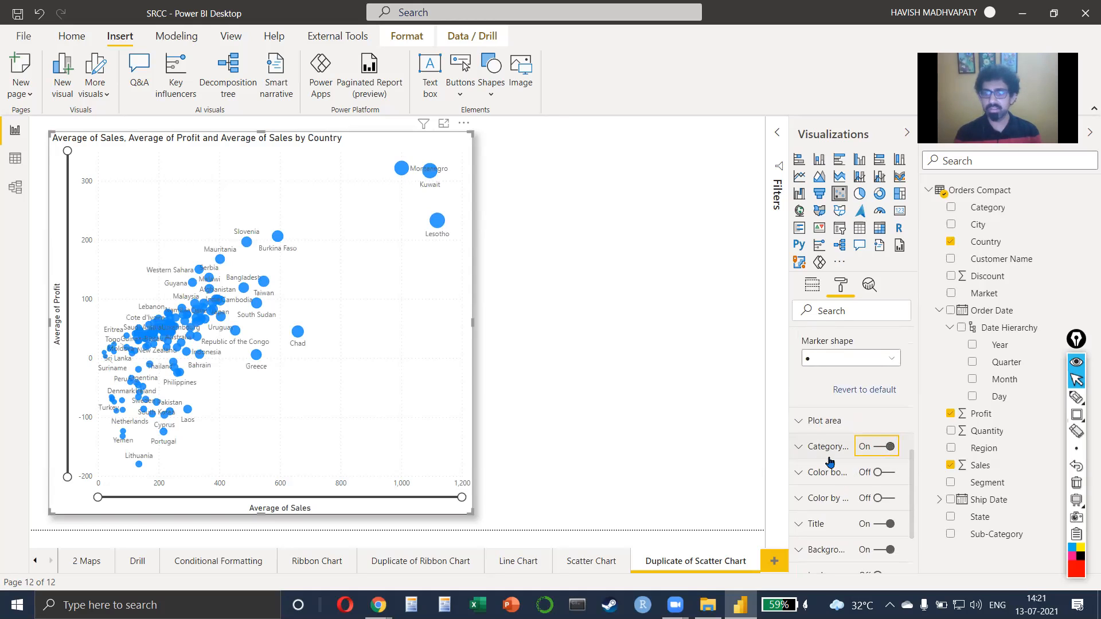
{"action": "left_click", "coordinate": [882, 476]}
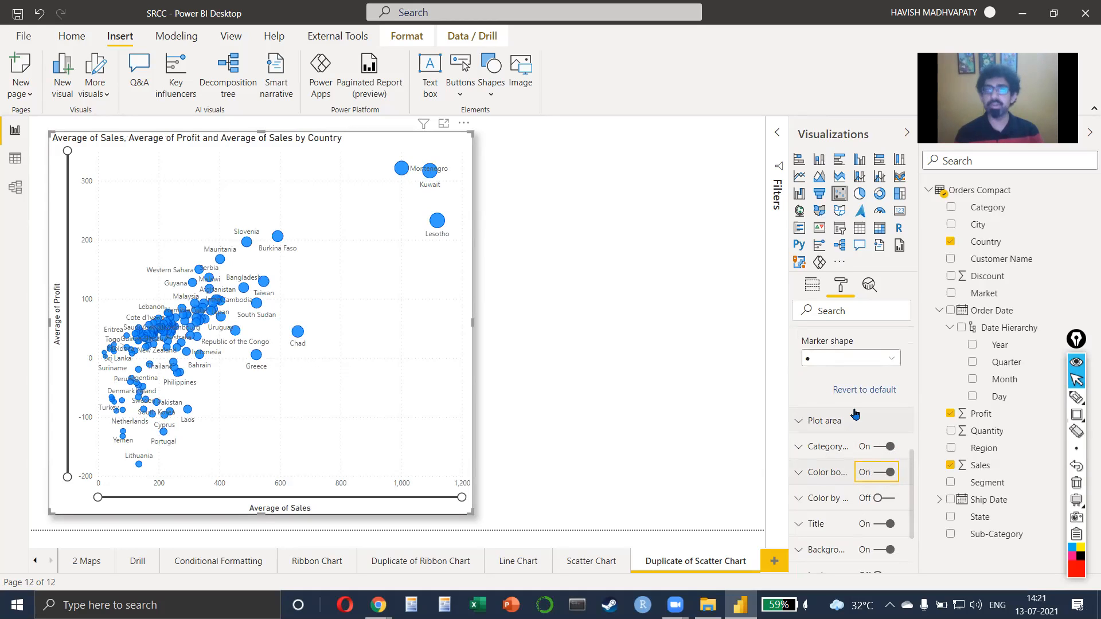
Review the scatter chart's field assignments, marker shape and category label settings, and widen the Visualizations pane to read the full option names
{"action": "scroll", "coordinate": [854, 413], "scroll_direction": "up", "scroll_amount": 3}
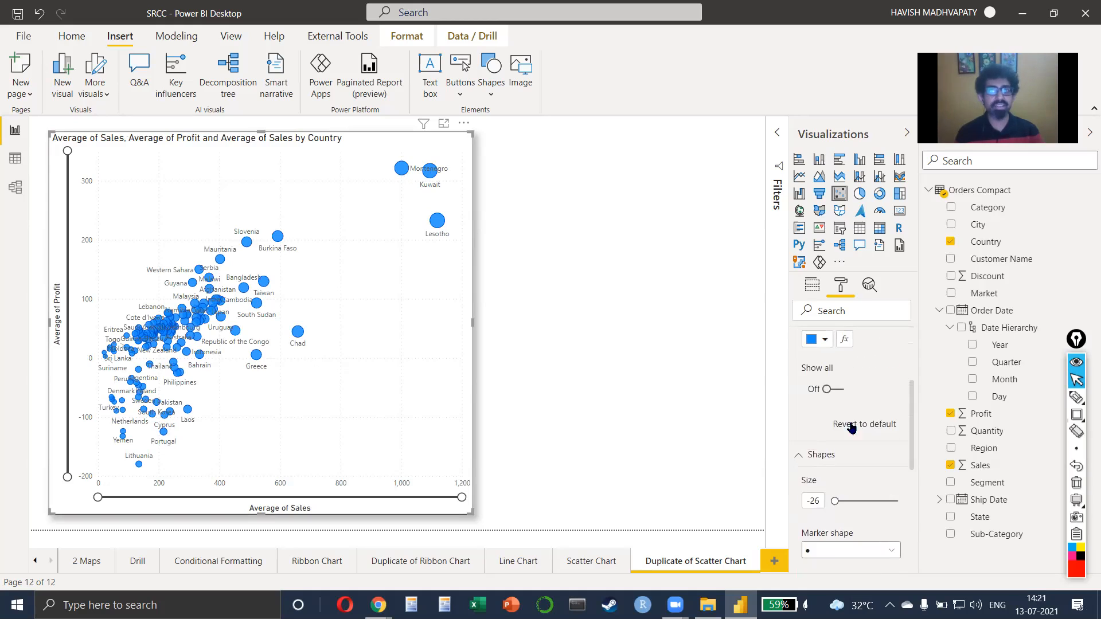
{"action": "left_click", "coordinate": [812, 285]}
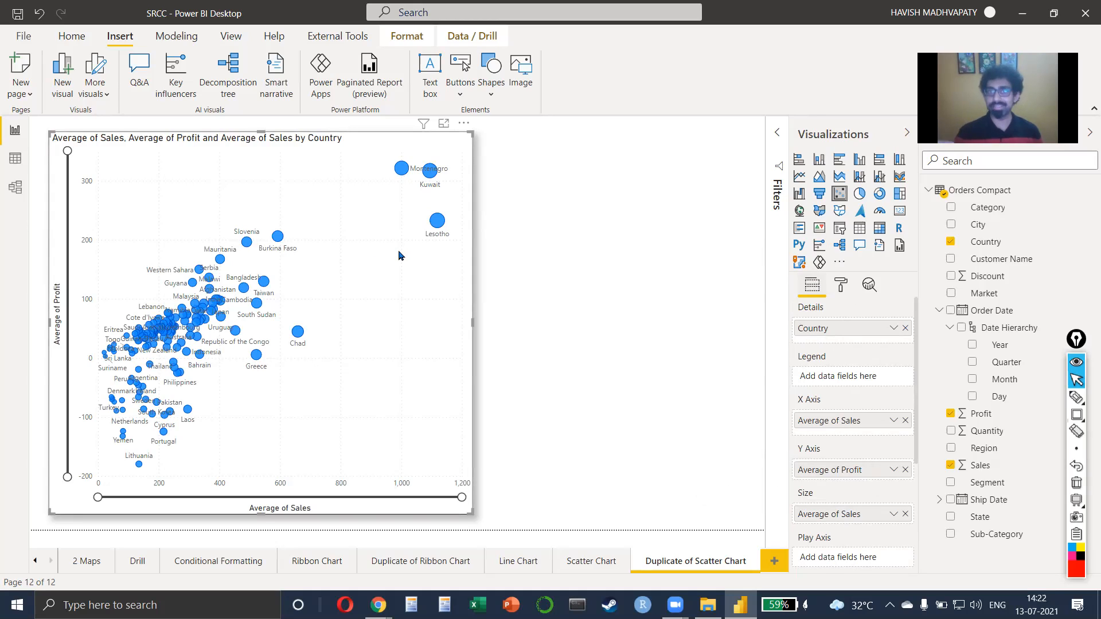
{"action": "left_click", "coordinate": [841, 286]}
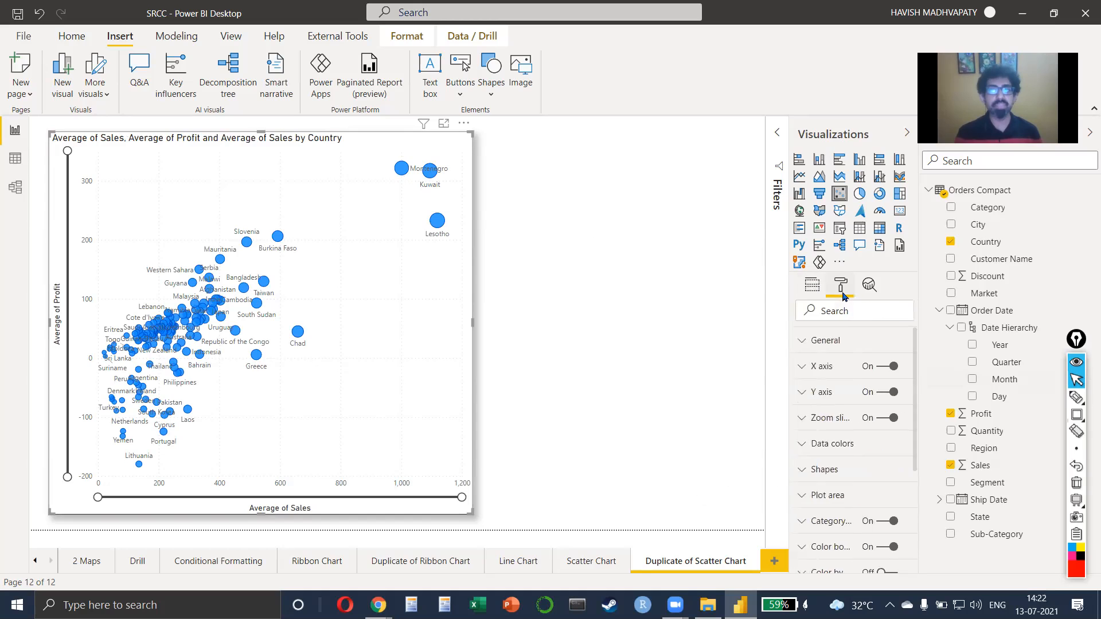
{"action": "left_click", "coordinate": [856, 472]}
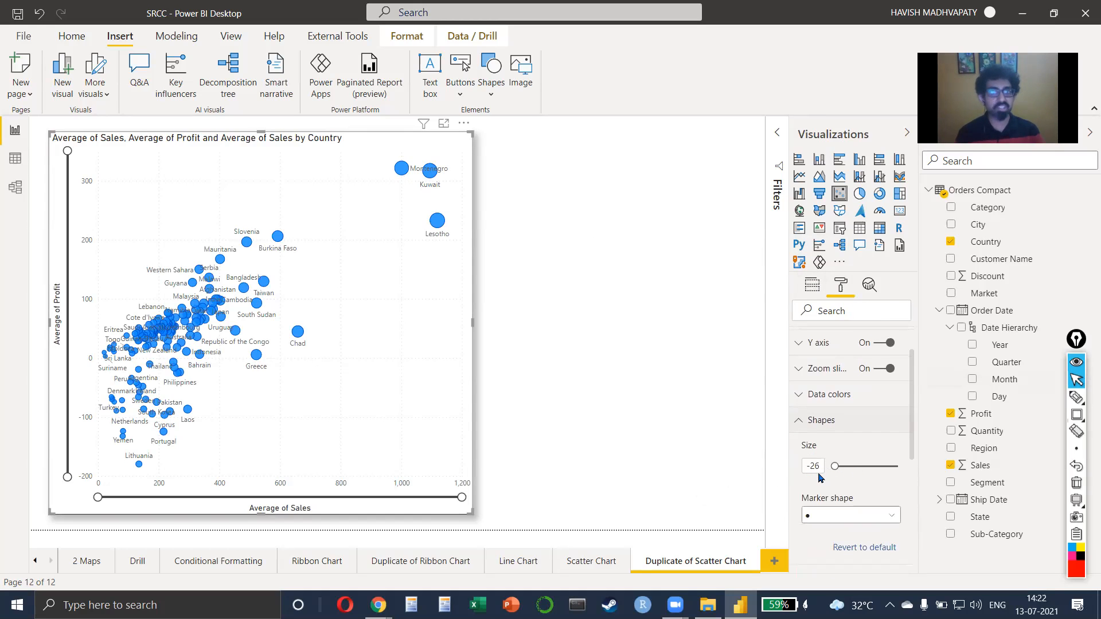
{"action": "scroll", "coordinate": [860, 494], "scroll_direction": "down", "scroll_amount": 3}
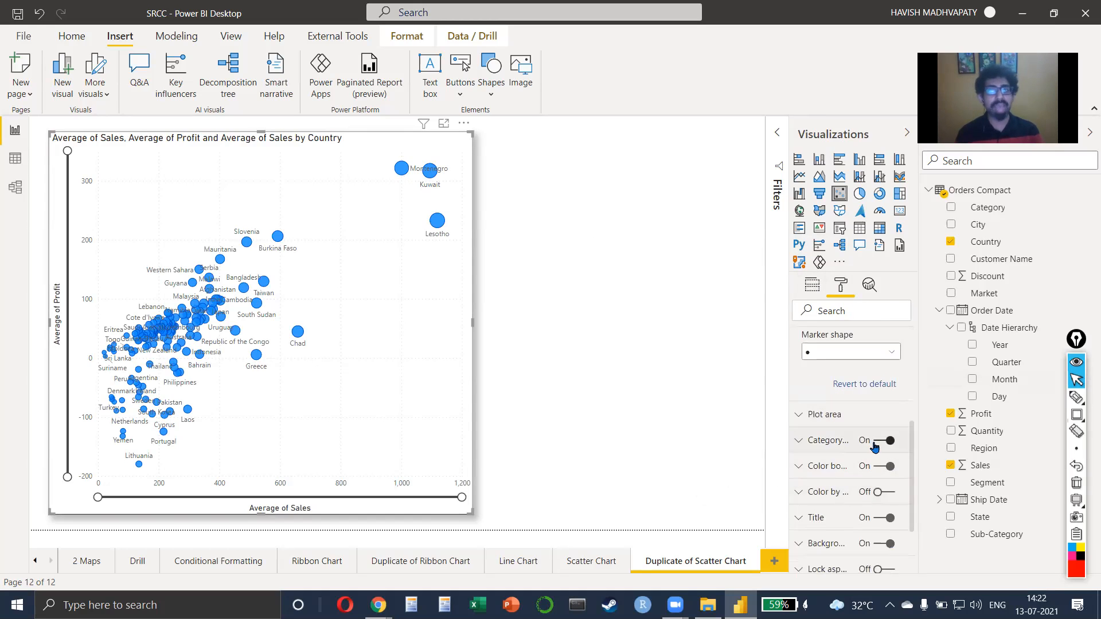
{"action": "left_click", "coordinate": [813, 447]}
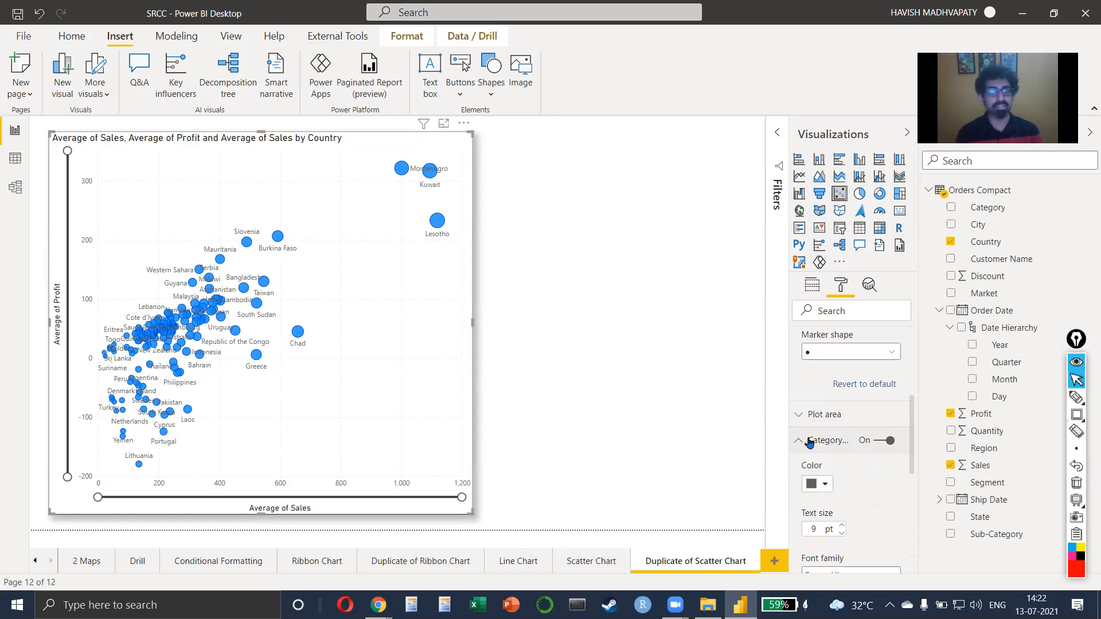
{"action": "scroll", "coordinate": [831, 449], "scroll_direction": "up", "scroll_amount": 3}
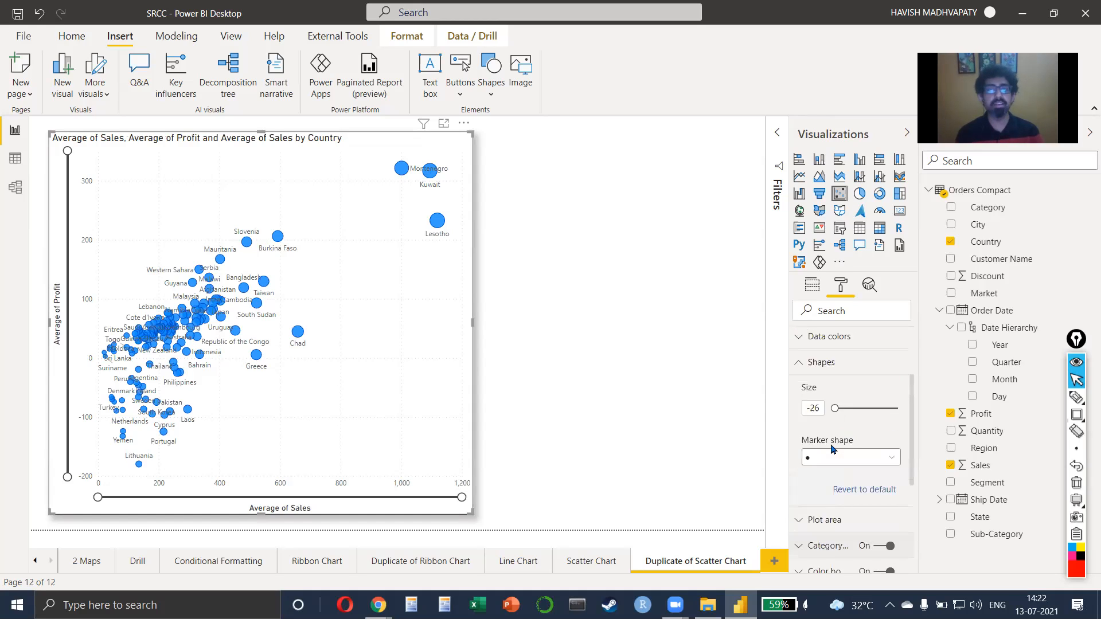
{"action": "scroll", "coordinate": [833, 449], "scroll_direction": "up", "scroll_amount": 1}
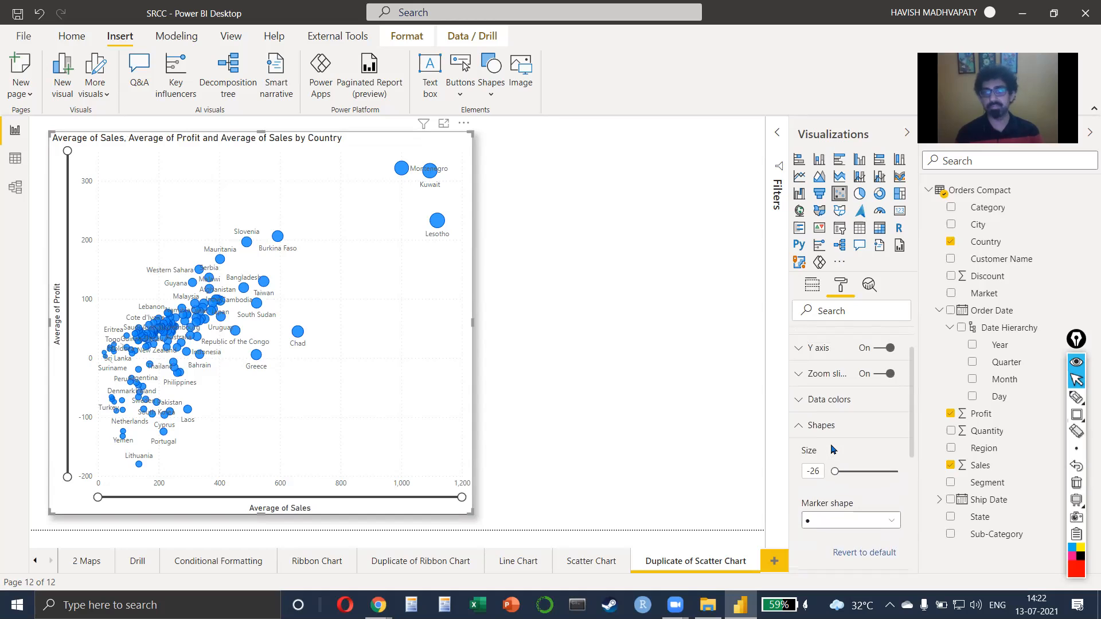
{"action": "scroll", "coordinate": [833, 450], "scroll_direction": "down", "scroll_amount": 4}
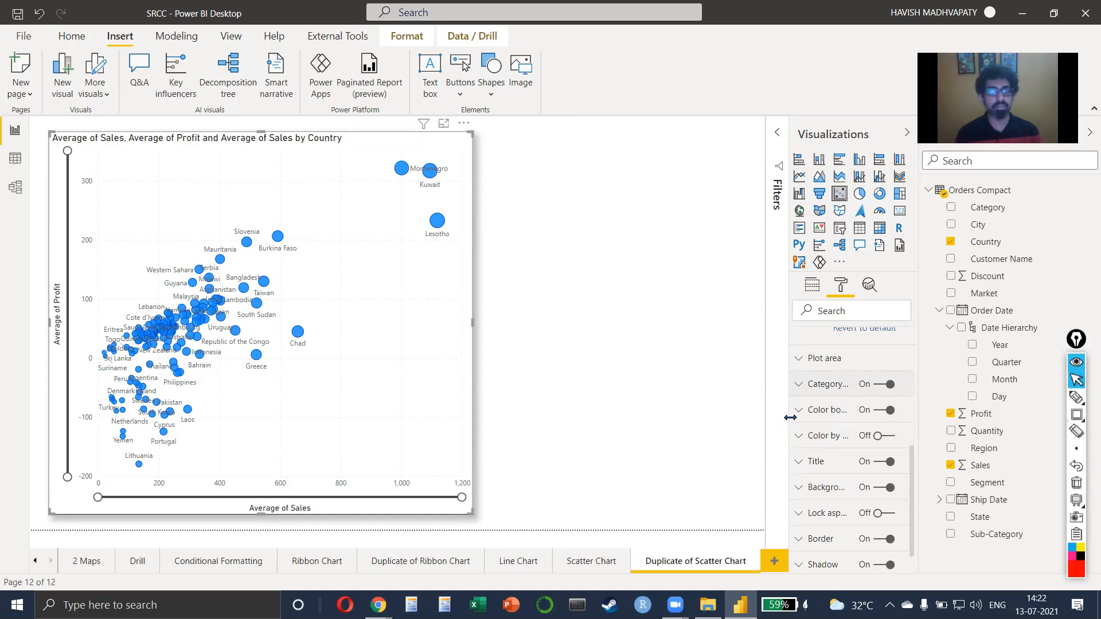
{"action": "left_click_drag", "start_coordinate": [790, 417], "coordinate": [757, 417]}
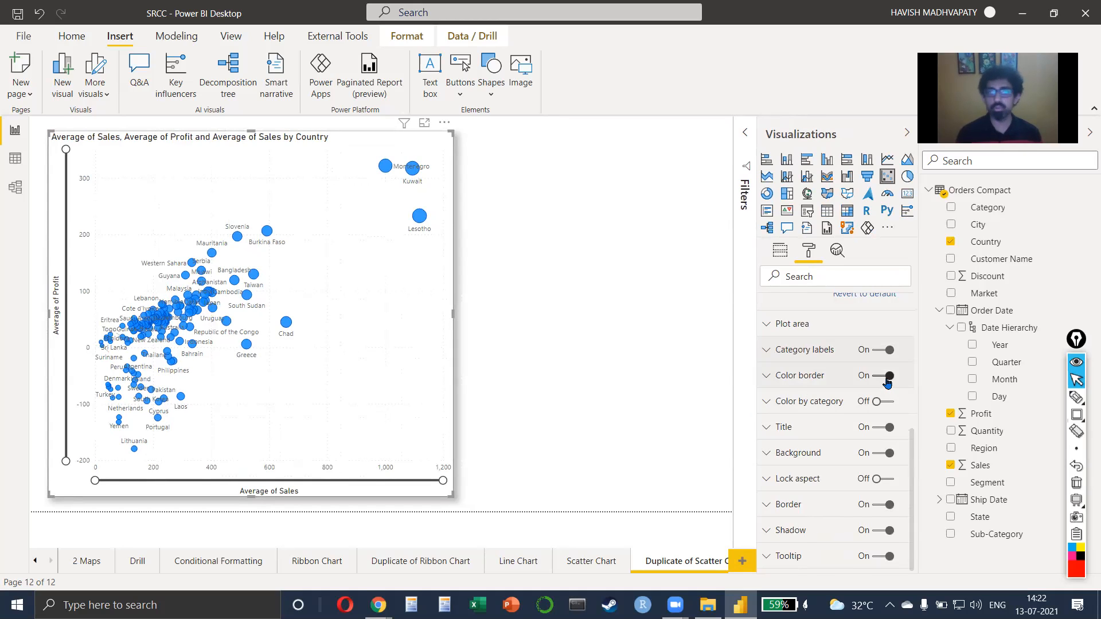
Zoom the scatter chart to average profits of about -200 to 200 and average sales of about 140 to 310
{"action": "left_click_drag", "start_coordinate": [65, 461], "coordinate": [66, 384]}
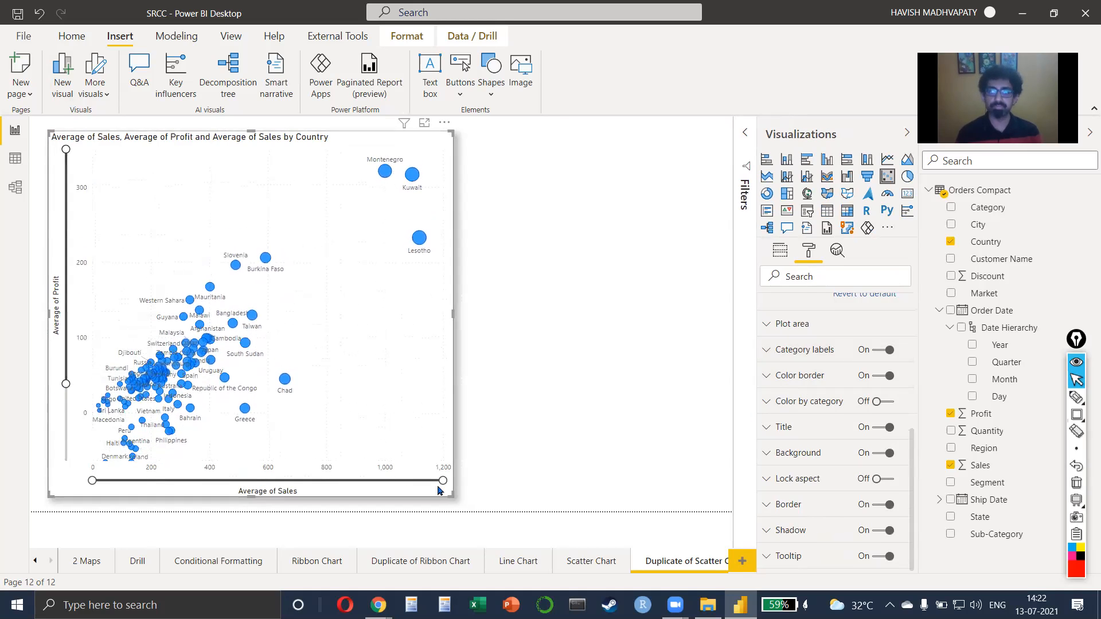
{"action": "left_click_drag", "start_coordinate": [444, 481], "coordinate": [183, 480]}
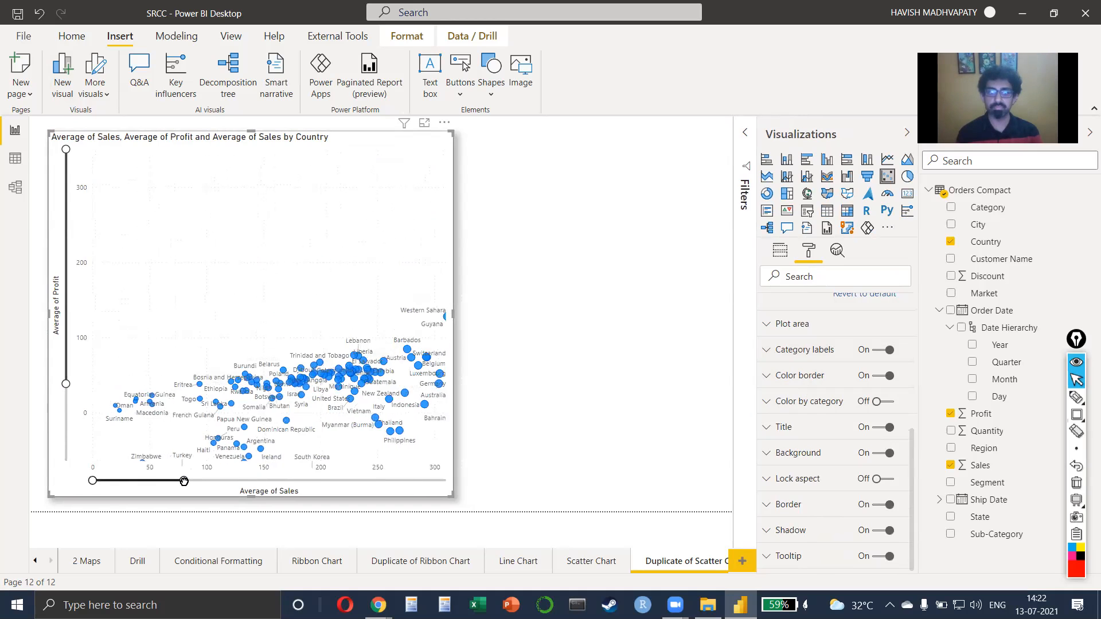
{"action": "left_click_drag", "start_coordinate": [66, 158], "coordinate": [67, 237]}
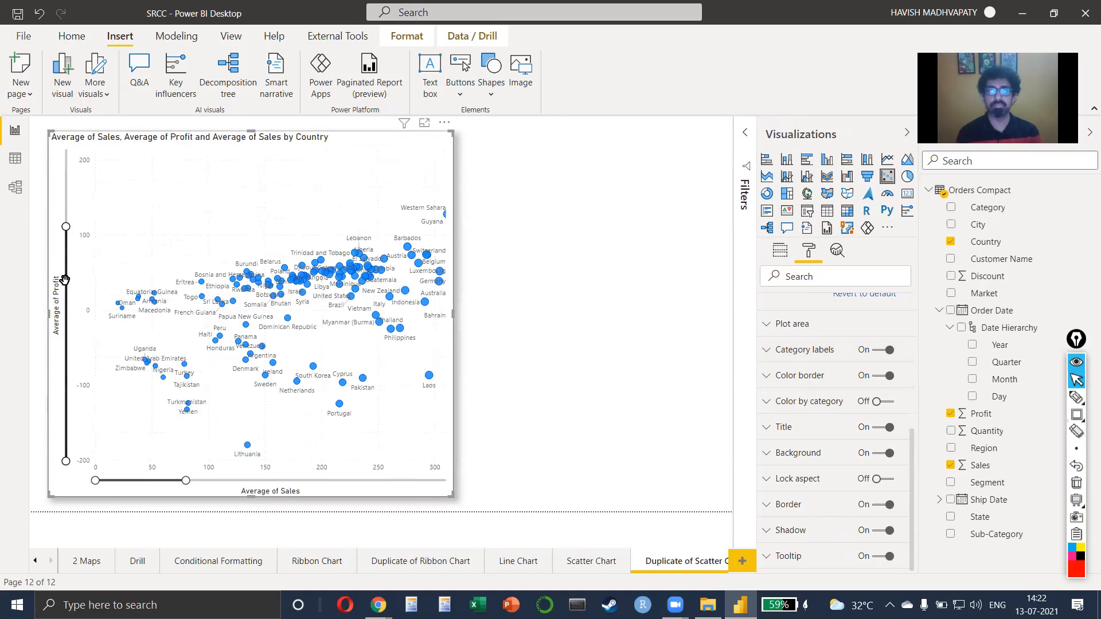
{"action": "left_click_drag", "start_coordinate": [96, 480], "coordinate": [159, 479]}
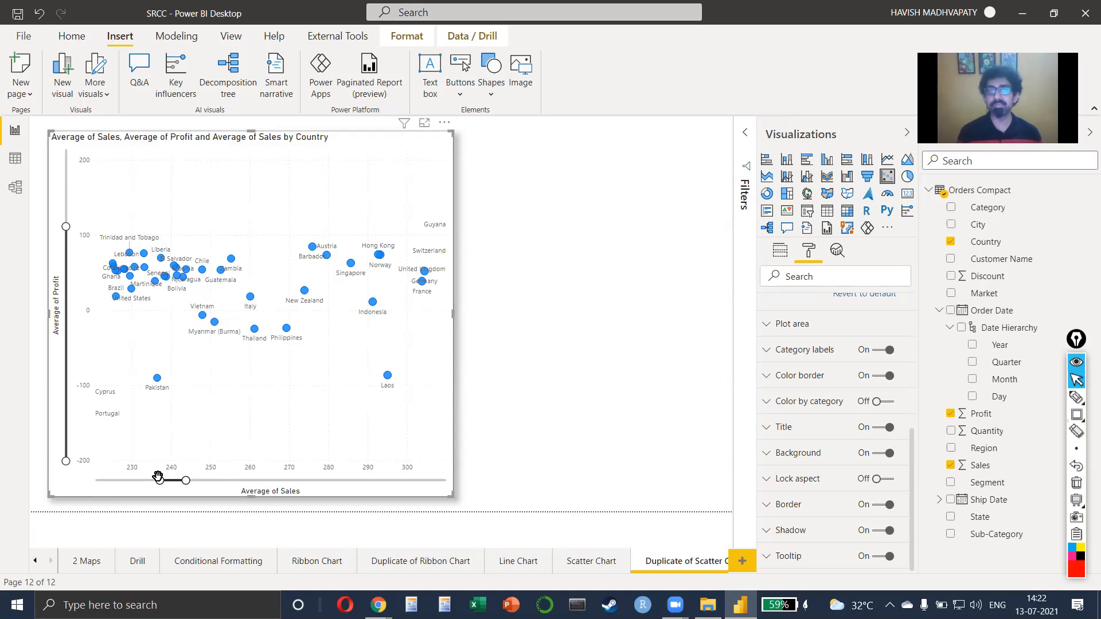
{"action": "left_click_drag", "start_coordinate": [158, 476], "coordinate": [134, 482]}
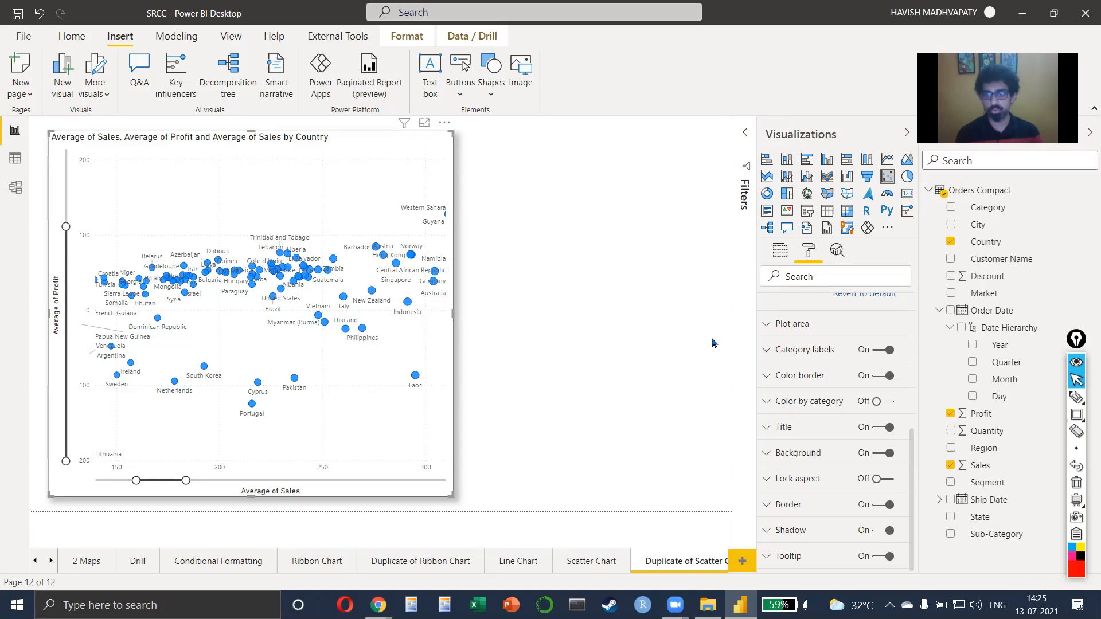
Assign Month from the Order Date hierarchy to the scatter chart's play axis
{"action": "left_click", "coordinate": [781, 252]}
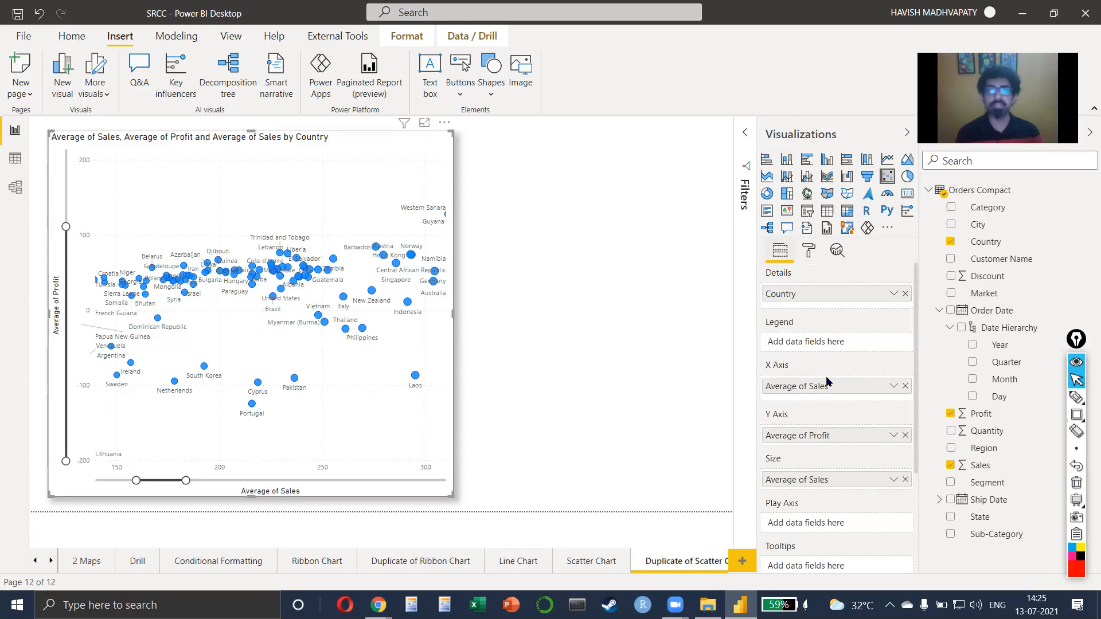
{"action": "scroll", "coordinate": [826, 376], "scroll_direction": "down", "scroll_amount": 3}
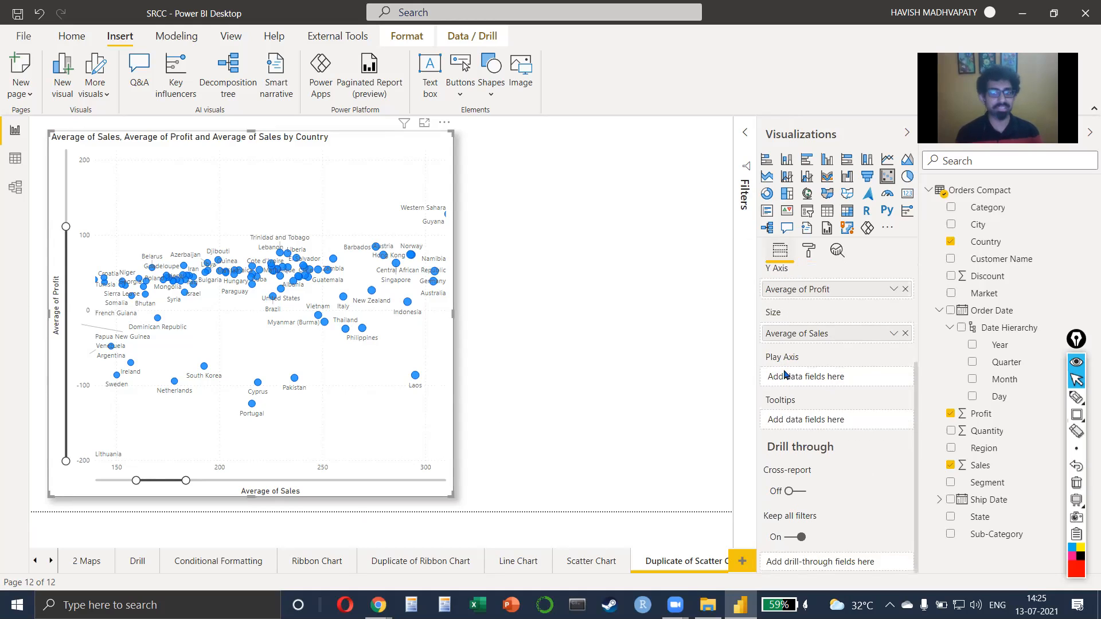
{"action": "key", "text": "ctrl"}
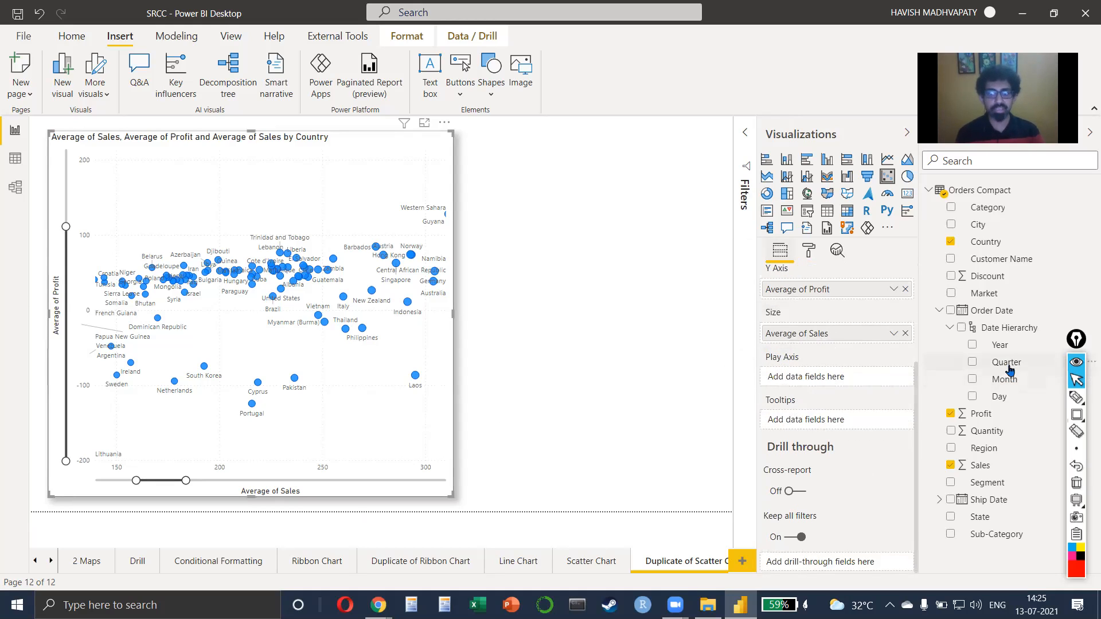
{"action": "left_click_drag", "start_coordinate": [1009, 380], "coordinate": [823, 383]}
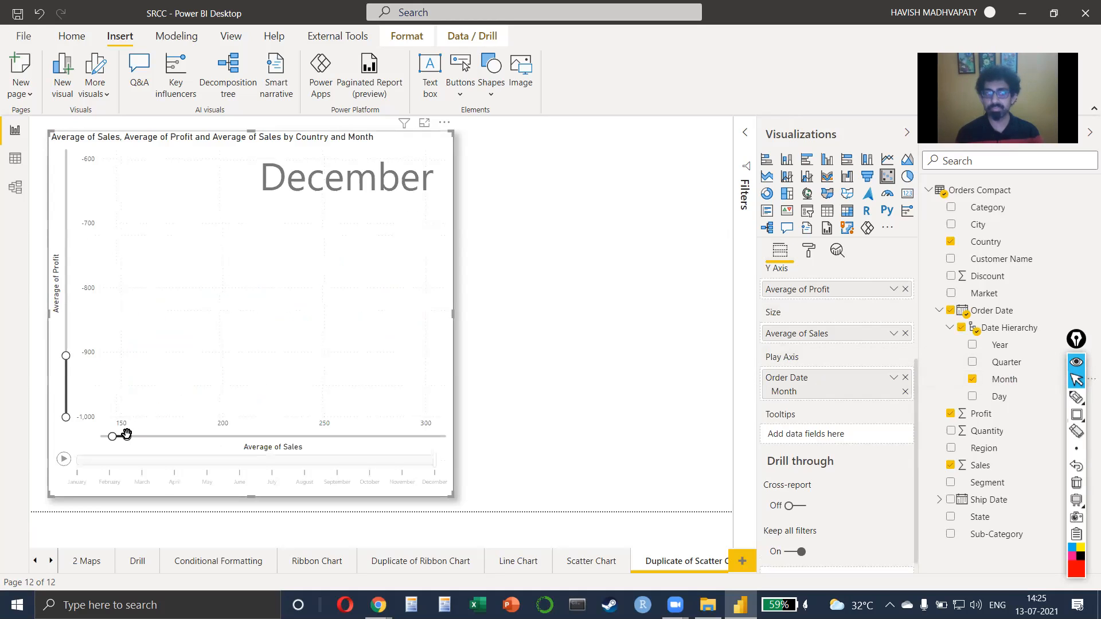
Restore the full sales and profit ranges on the scatter chart's zoom sliders, and play the month-by-month animation
{"action": "left_click_drag", "start_coordinate": [127, 436], "coordinate": [135, 437]}
{"action": "left_click_drag", "start_coordinate": [555, 451], "coordinate": [555, 452]}
{"action": "left_click_drag", "start_coordinate": [113, 437], "coordinate": [86, 435]}
{"action": "left_click_drag", "start_coordinate": [66, 357], "coordinate": [63, 151]}
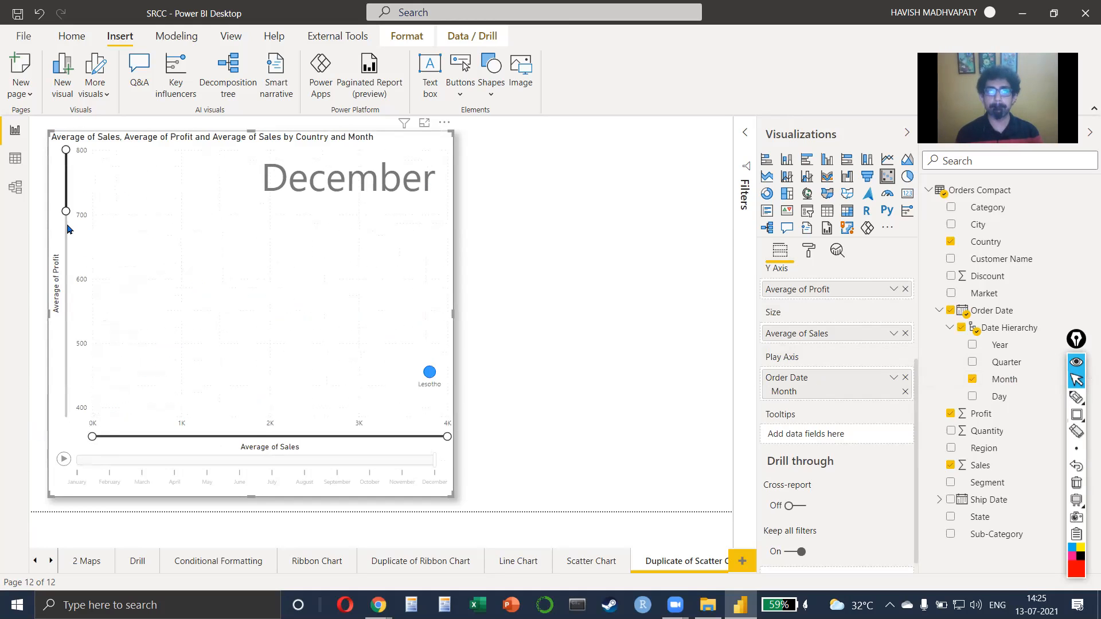
{"action": "left_click_drag", "start_coordinate": [65, 212], "coordinate": [77, 486]}
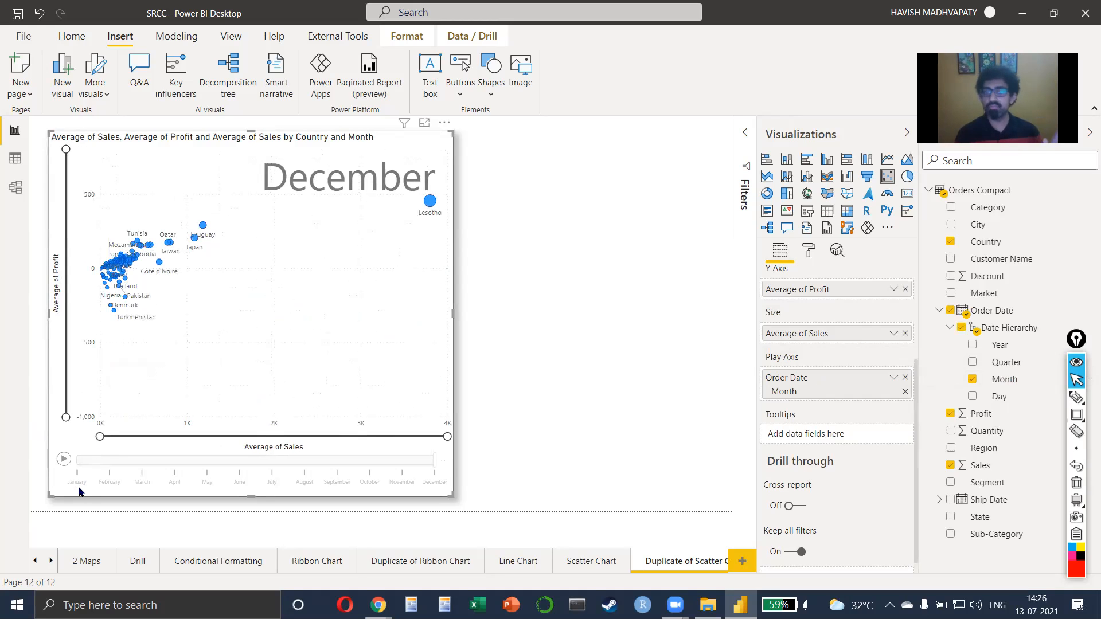
{"action": "left_click", "coordinate": [63, 460]}
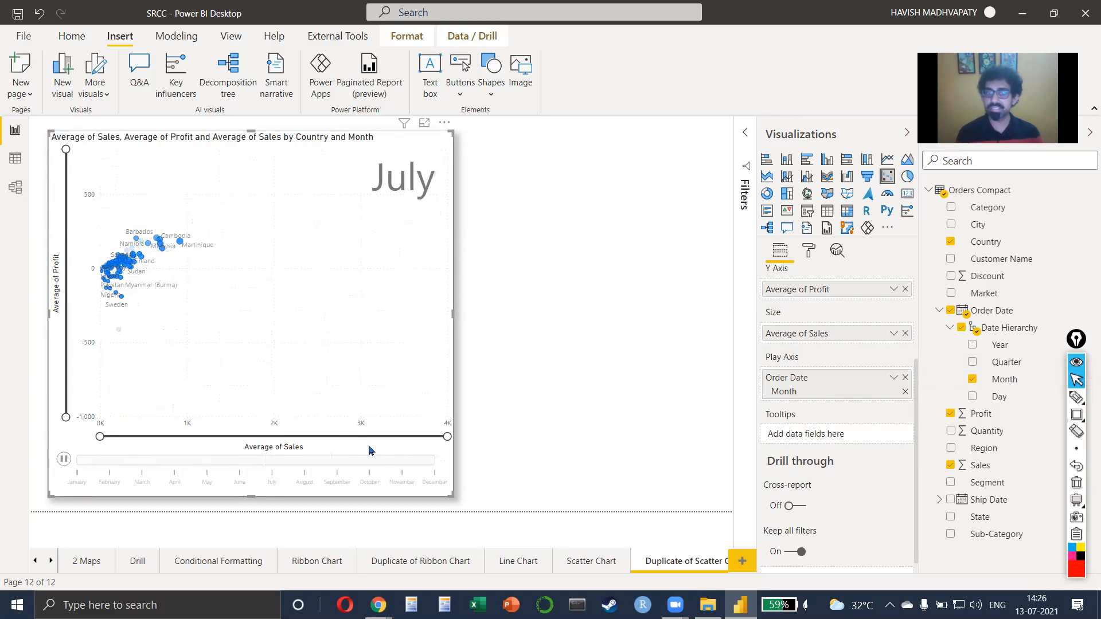
Zoom the sales axis to about 0 to 670 and shift the profit axis to about -800 to 450
{"action": "left_click_drag", "start_coordinate": [445, 436], "coordinate": [183, 436]}
{"action": "left_click_drag", "start_coordinate": [66, 417], "coordinate": [60, 350]}
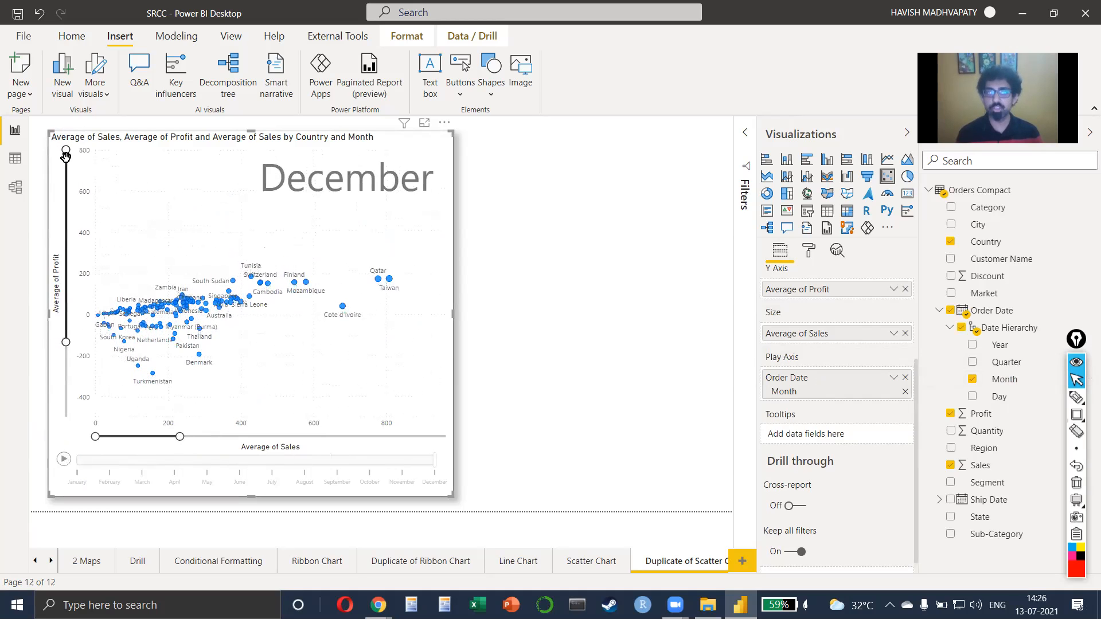
{"action": "left_click_drag", "start_coordinate": [64, 152], "coordinate": [64, 211]}
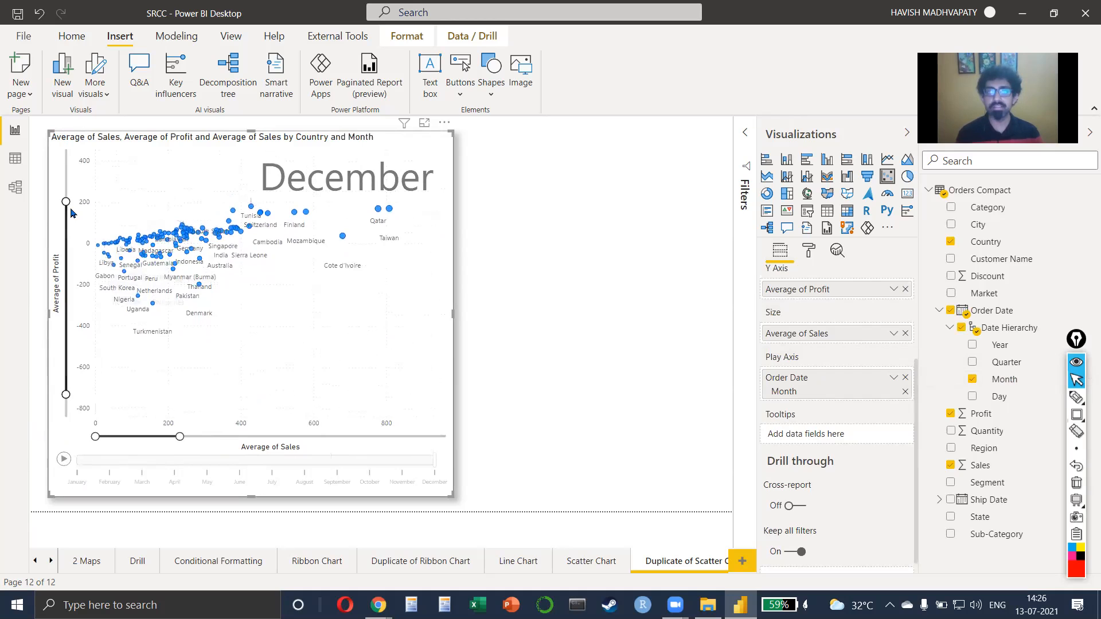
{"action": "left_click_drag", "start_coordinate": [176, 437], "coordinate": [153, 437]}
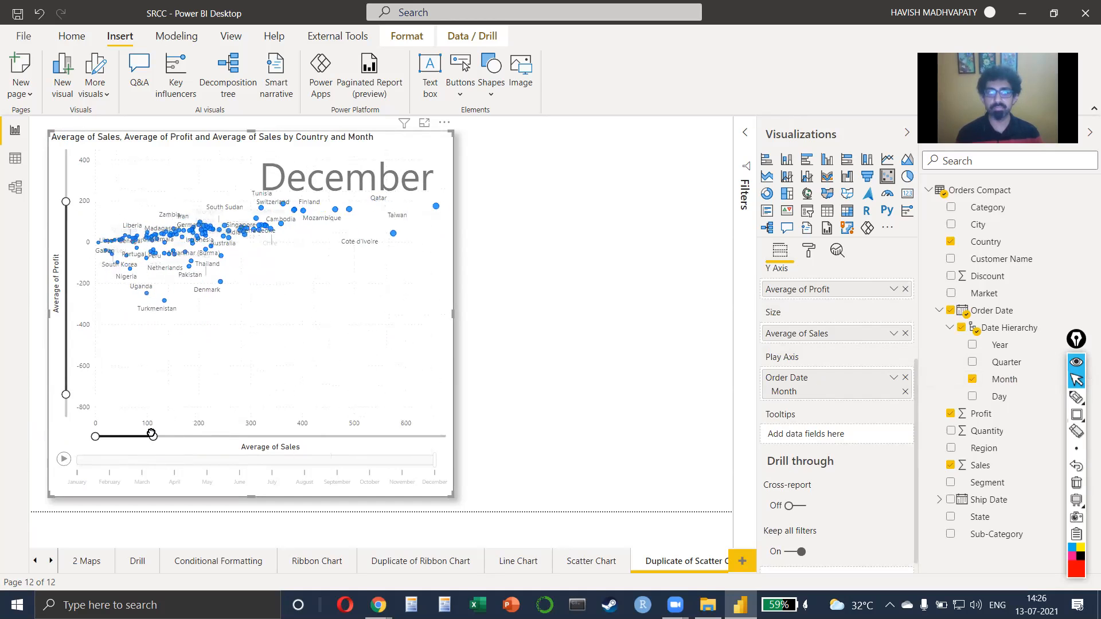
Replay the monthly animation, and extend the profit and sales axes up to their maximum values
{"action": "left_click", "coordinate": [62, 462]}
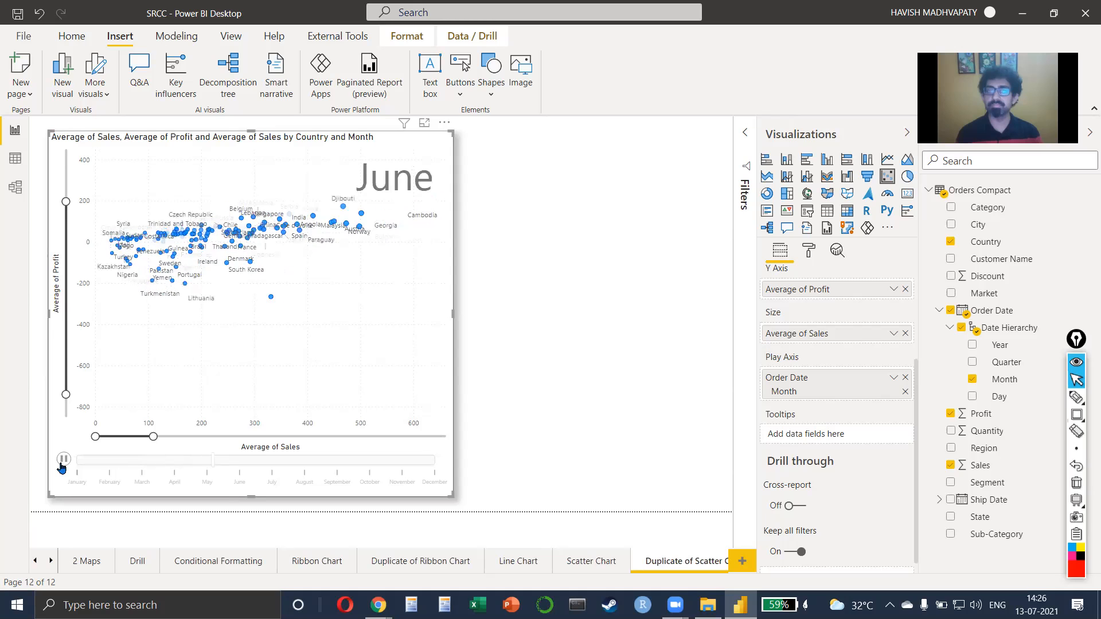
{"action": "left_click_drag", "start_coordinate": [64, 201], "coordinate": [63, 137]}
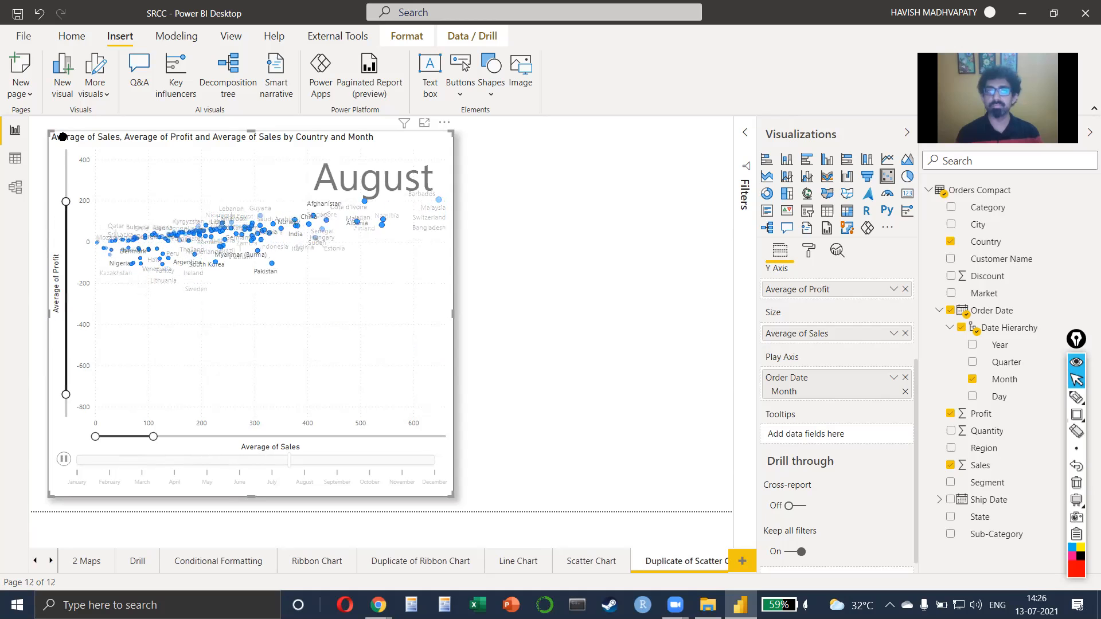
{"action": "left_click_drag", "start_coordinate": [154, 436], "coordinate": [449, 434]}
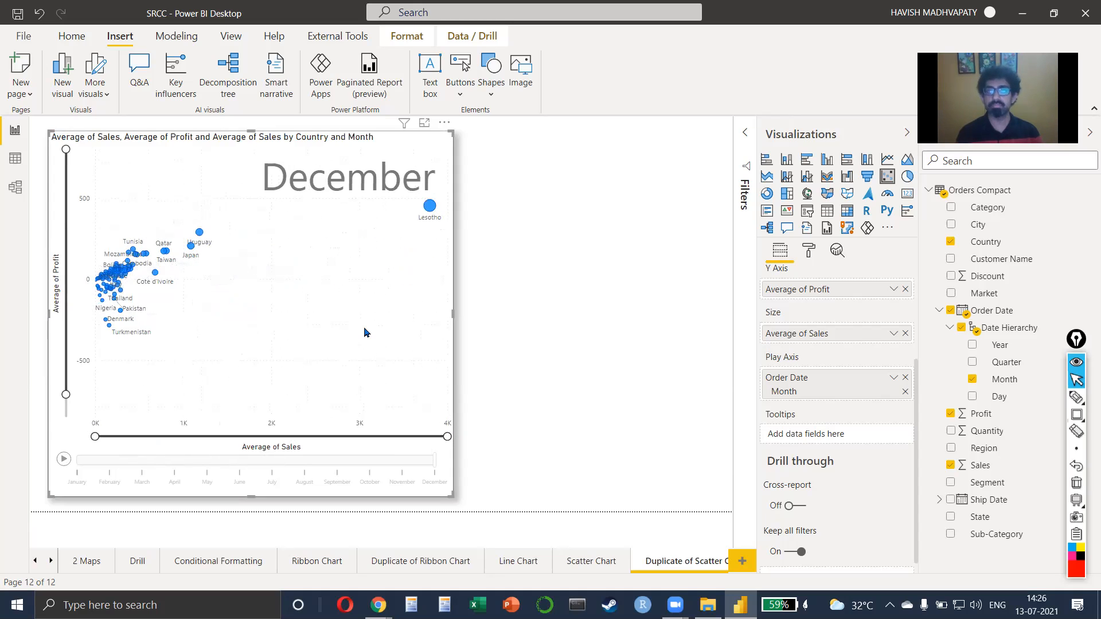
Exclude the Lesotho data point from the scatter chart, and undo the exclusion
{"action": "mouse_move", "coordinate": [428, 206]}
{"action": "right_click", "coordinate": [430, 210]}
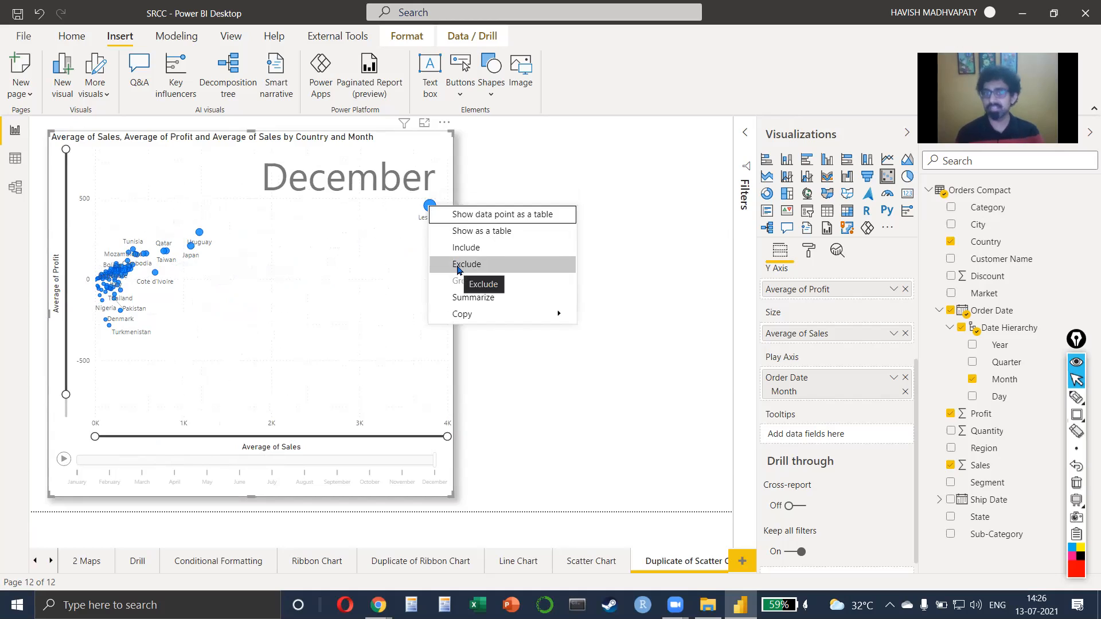
{"action": "left_click", "coordinate": [354, 279]}
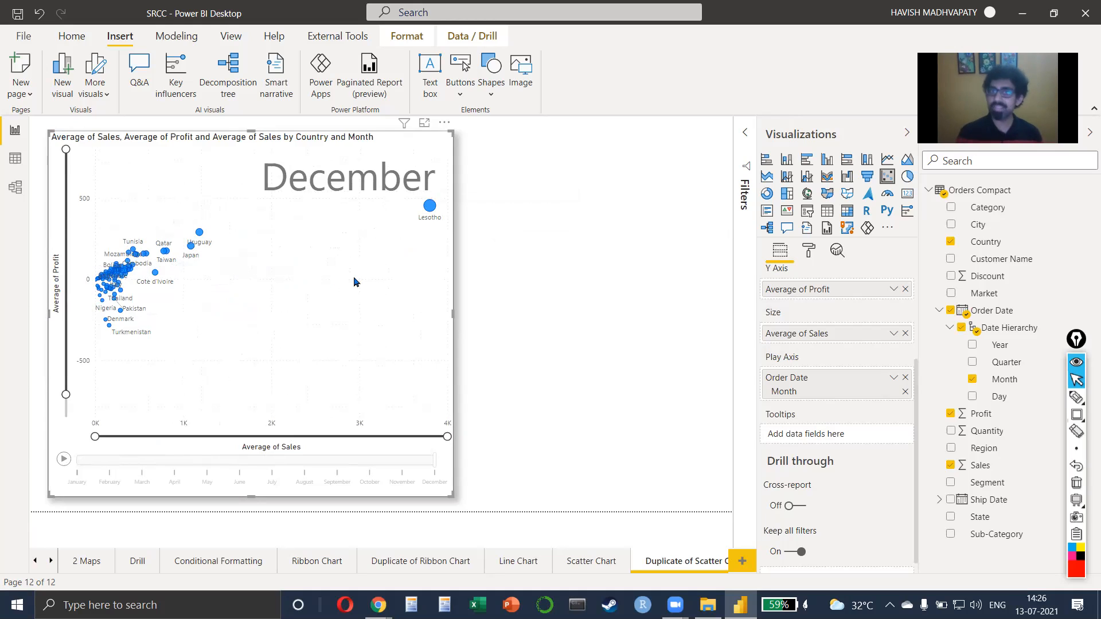
{"action": "right_click", "coordinate": [431, 210]}
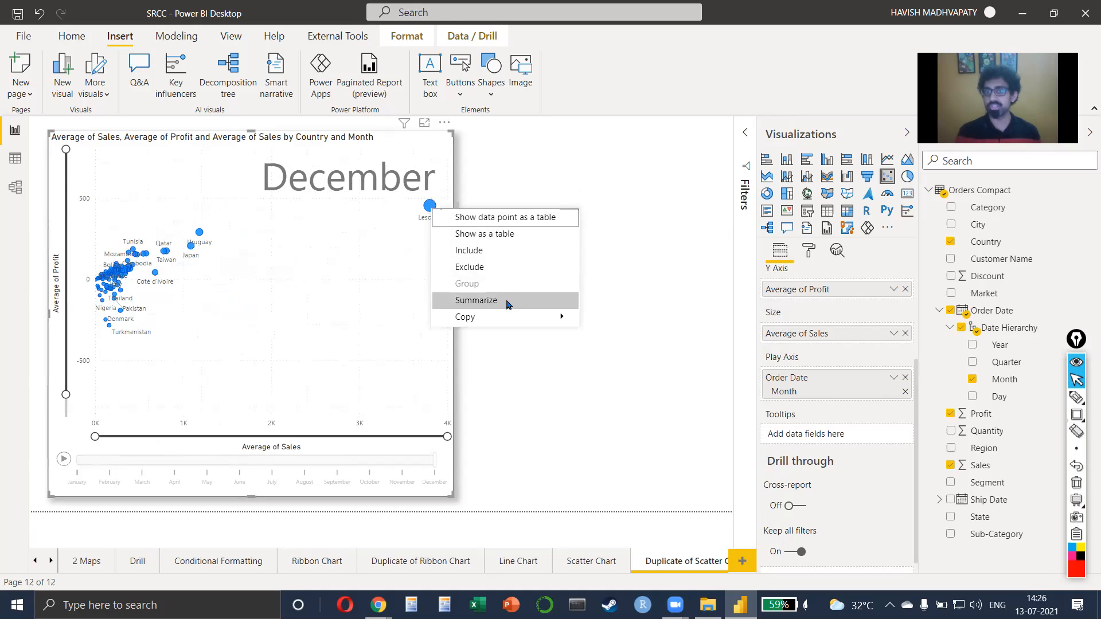
{"action": "left_click", "coordinate": [492, 270]}
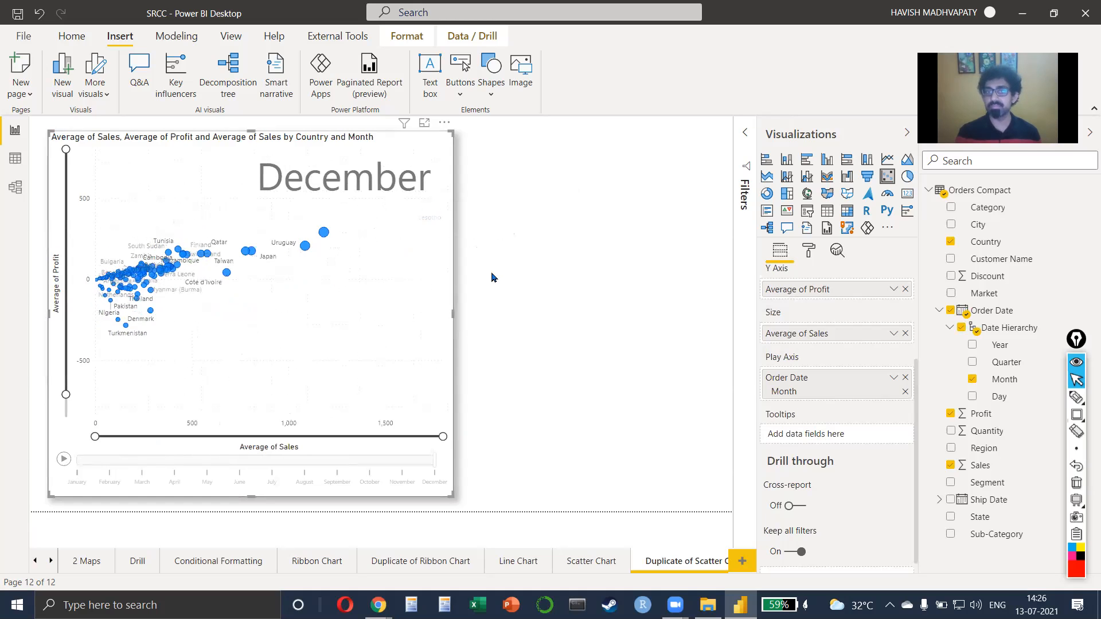
{"action": "left_click", "coordinate": [527, 281]}
{"action": "key", "text": "ctrl+z"}
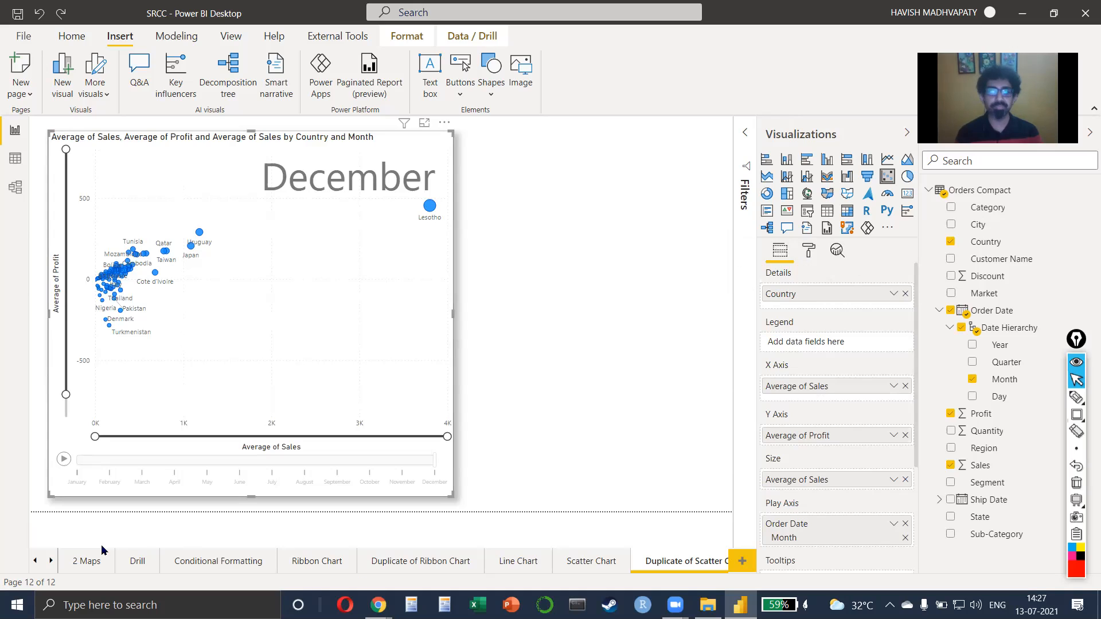
Open the Drill page and select the Sales by Year and Quarter bar chart
{"action": "left_click", "coordinate": [134, 562]}
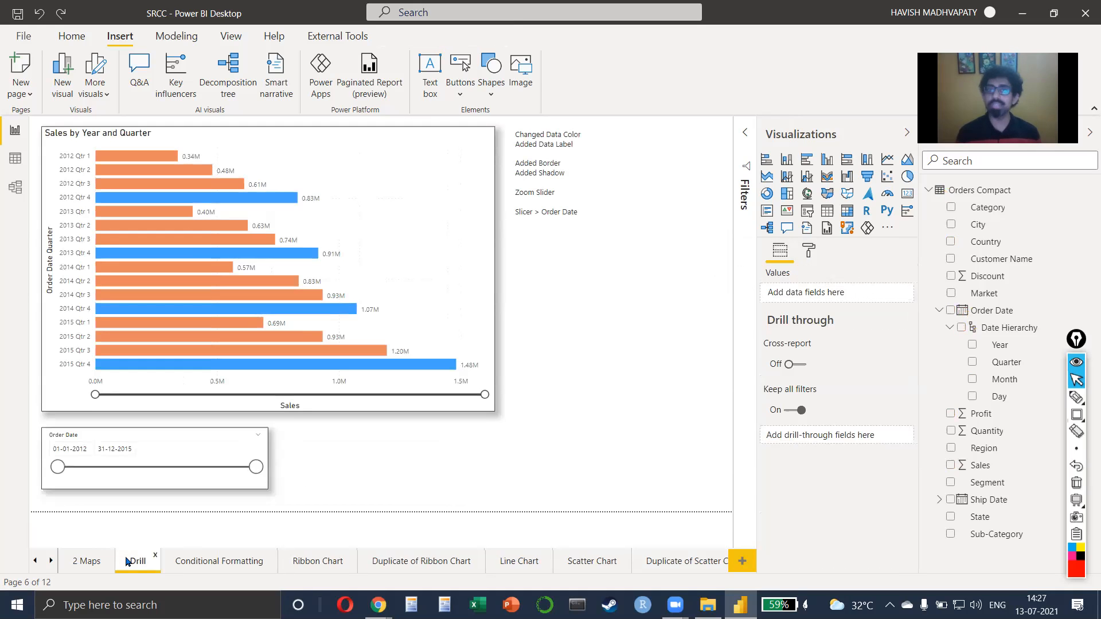
{"action": "left_click", "coordinate": [427, 285]}
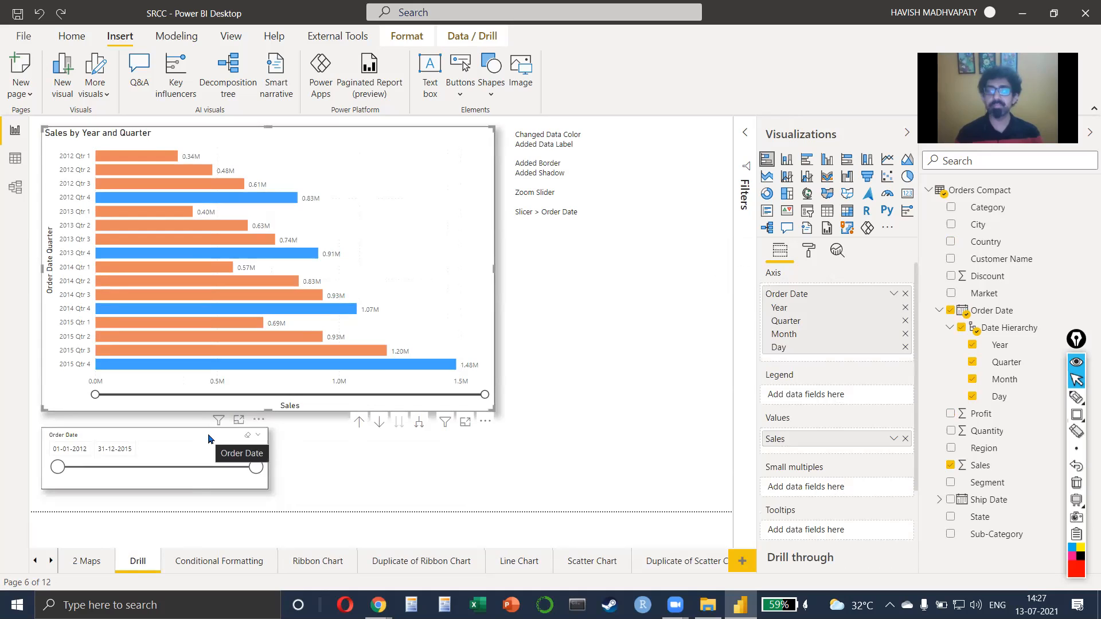
Review the report pages in order from Conditional Formatting through the duplicate of the Scatter Chart page
{"action": "left_click", "coordinate": [199, 564]}
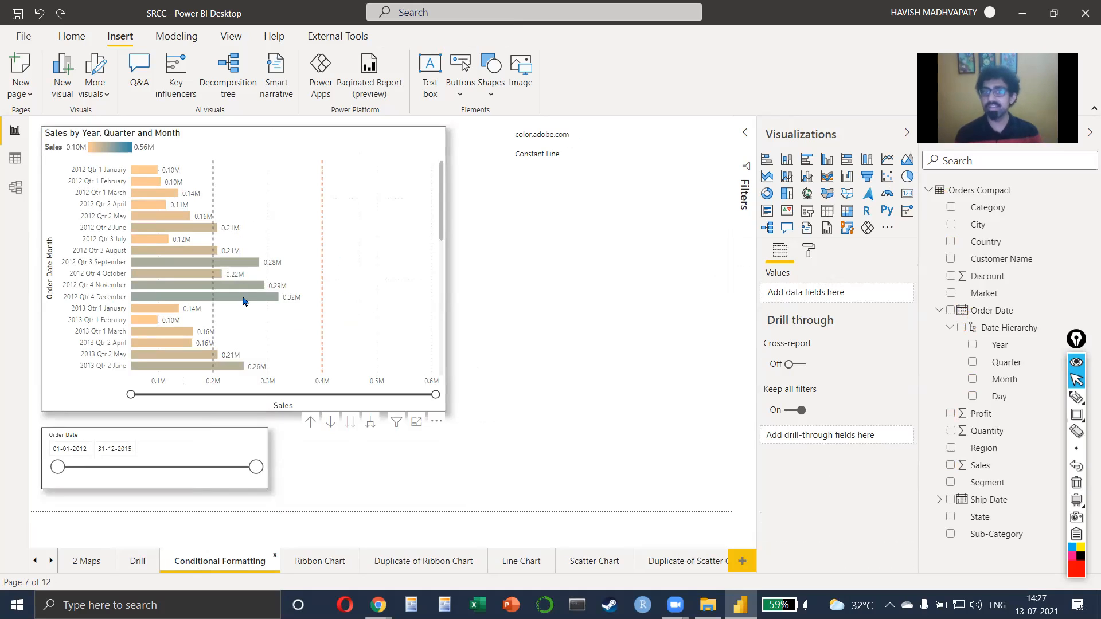
{"action": "left_click", "coordinate": [336, 566]}
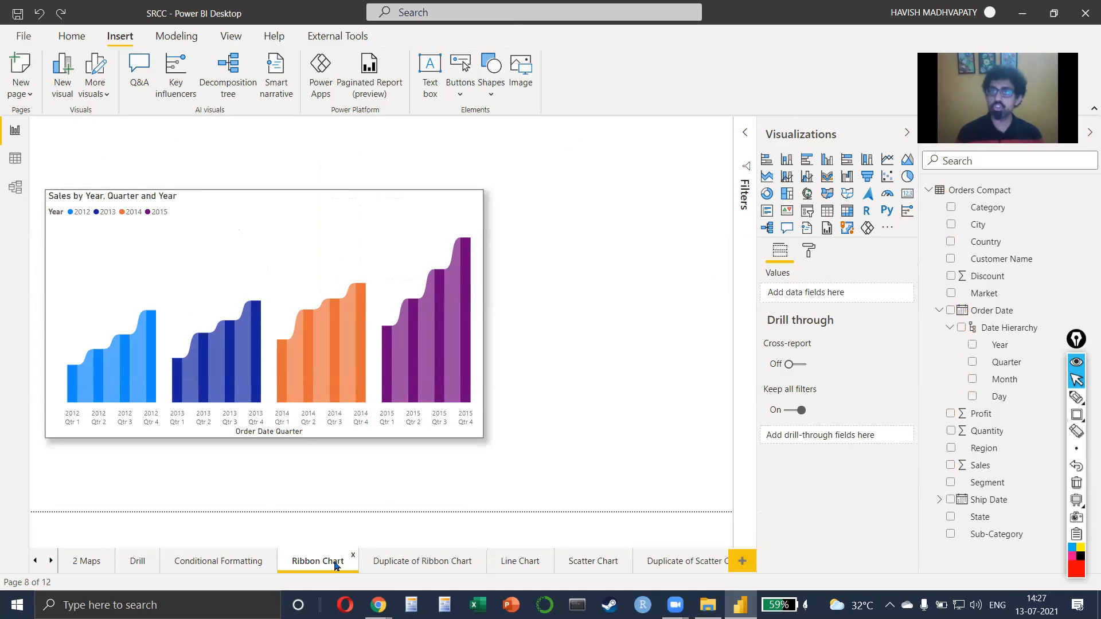
{"action": "left_click", "coordinate": [397, 568]}
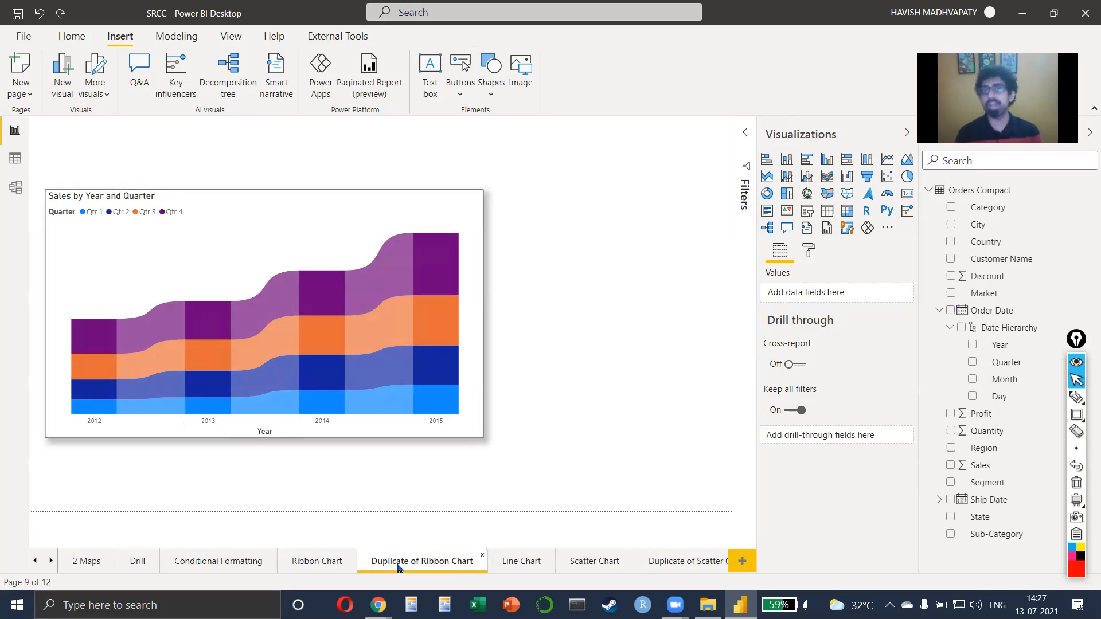
{"action": "left_click", "coordinate": [514, 560]}
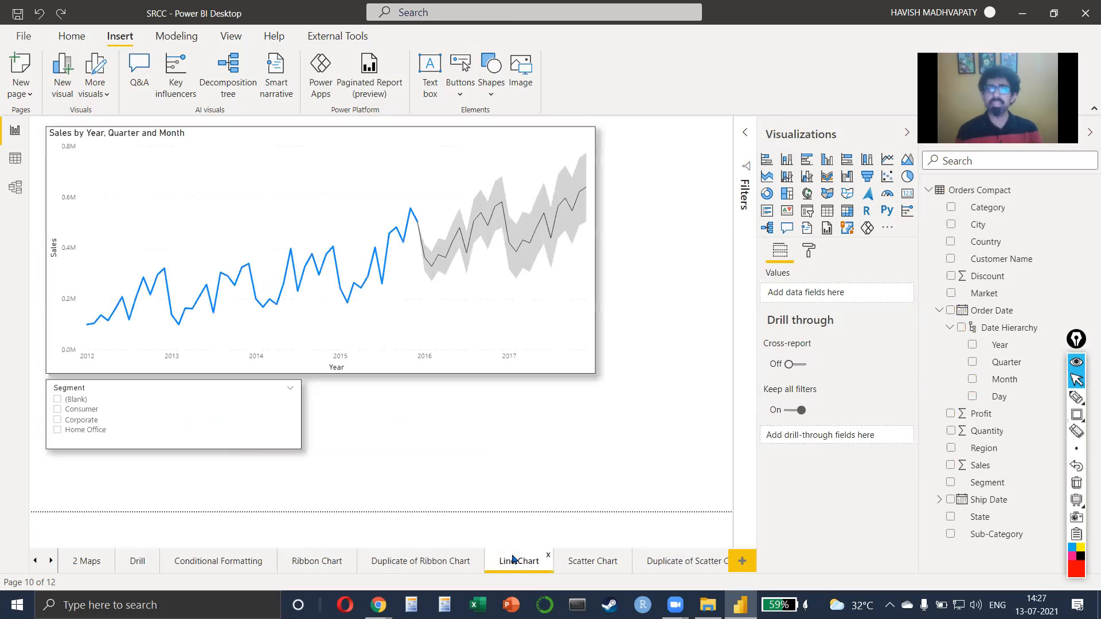
{"action": "left_click", "coordinate": [587, 563]}
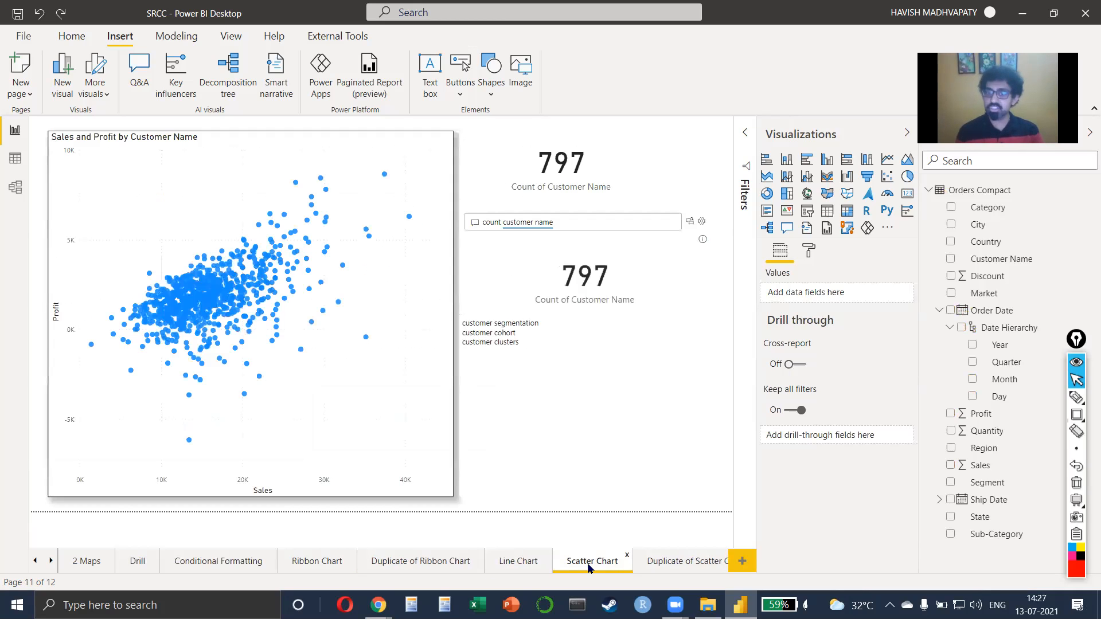
{"action": "left_click", "coordinate": [679, 568]}
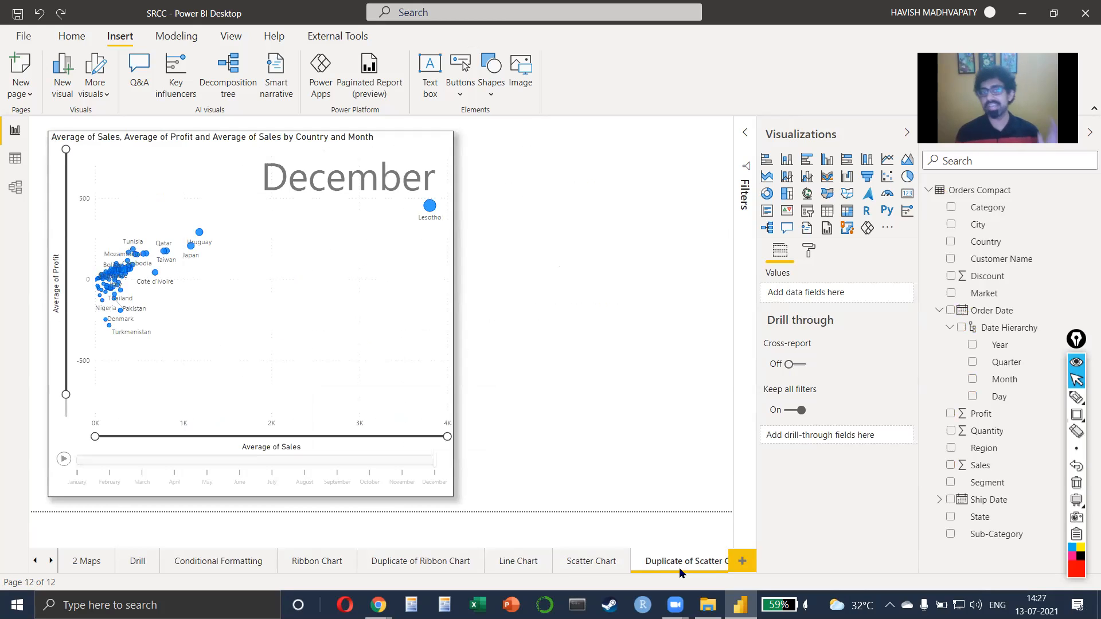
Replace Country in the scatter chart's details with Category, and swap that field for Sub-Category
{"action": "left_click", "coordinate": [447, 317]}
{"action": "scroll", "coordinate": [851, 425], "scroll_direction": "down", "scroll_amount": 3}
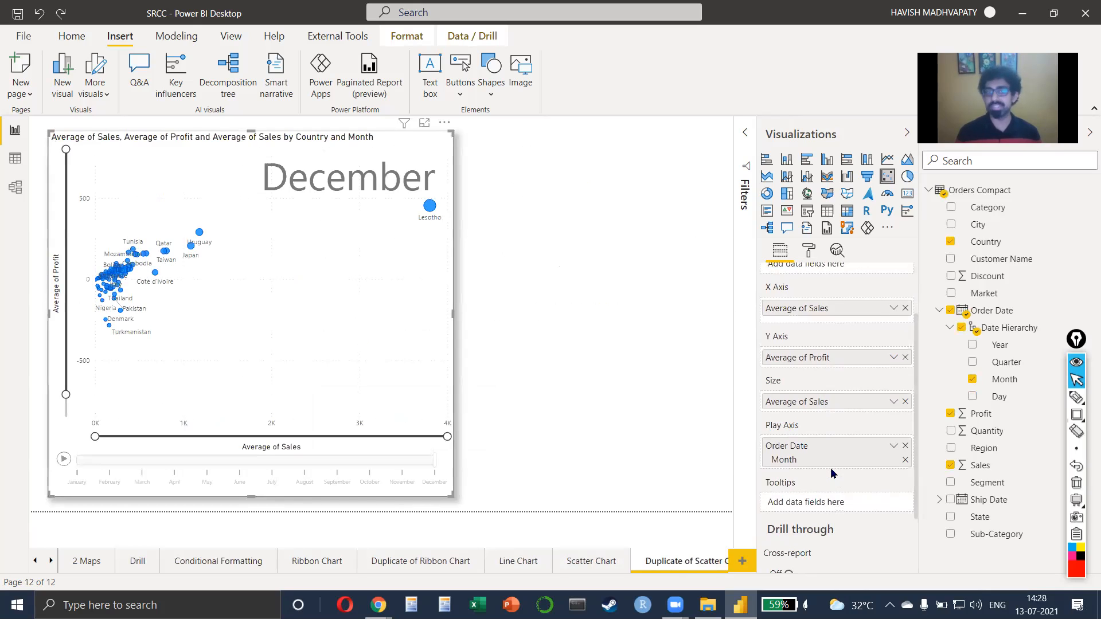
{"action": "scroll", "coordinate": [832, 376], "scroll_direction": "up", "scroll_amount": 3}
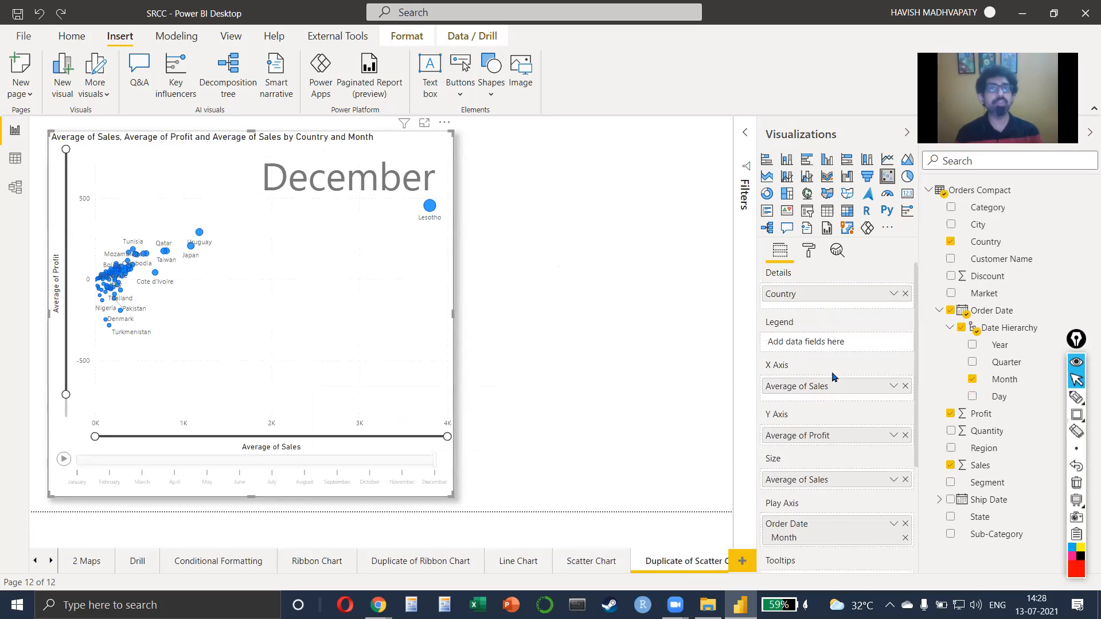
{"action": "left_click", "coordinate": [904, 293]}
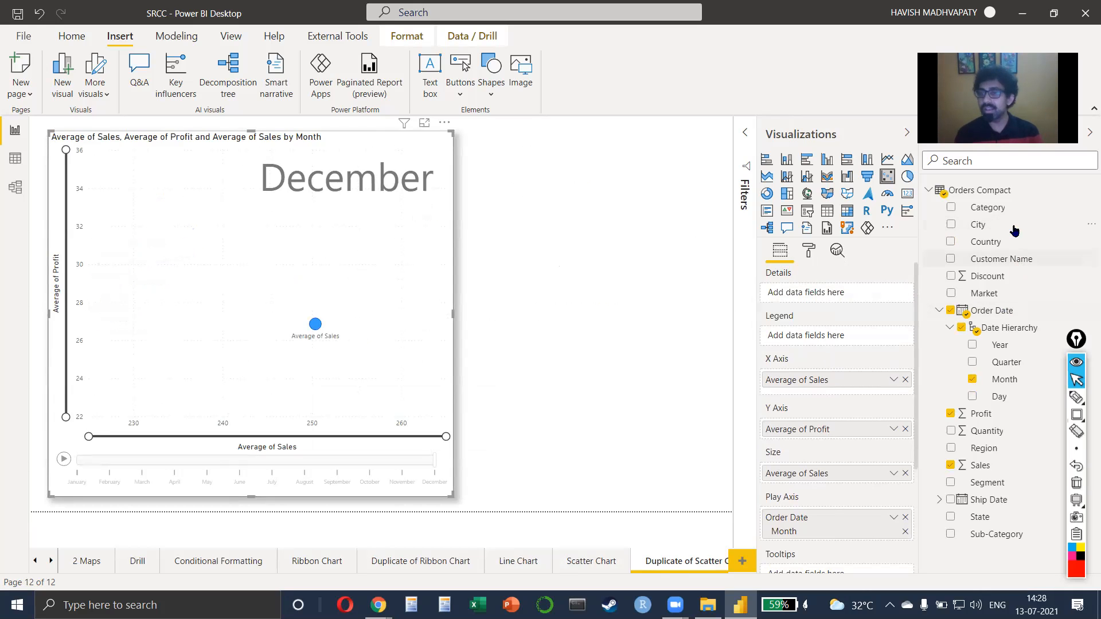
{"action": "left_click_drag", "start_coordinate": [1010, 209], "coordinate": [814, 294]}
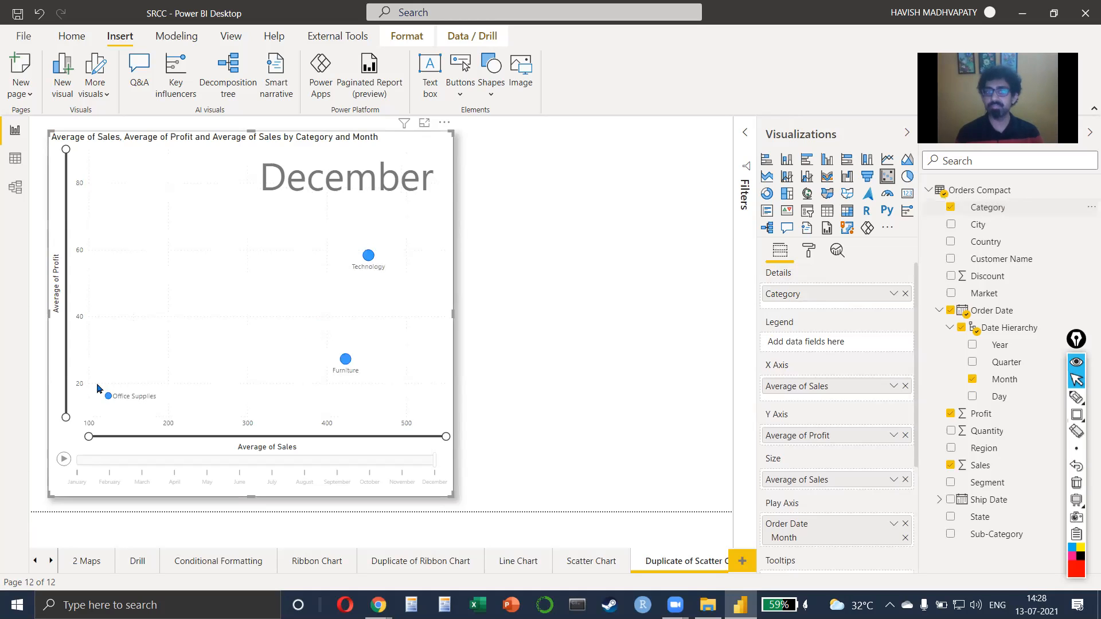
{"action": "left_click", "coordinate": [951, 208]}
{"action": "left_click_drag", "start_coordinate": [996, 534], "coordinate": [803, 294]}
Play the monthly animation of the Sub-Category scatter chart twice and deselect the chart
{"action": "left_click", "coordinate": [64, 459]}
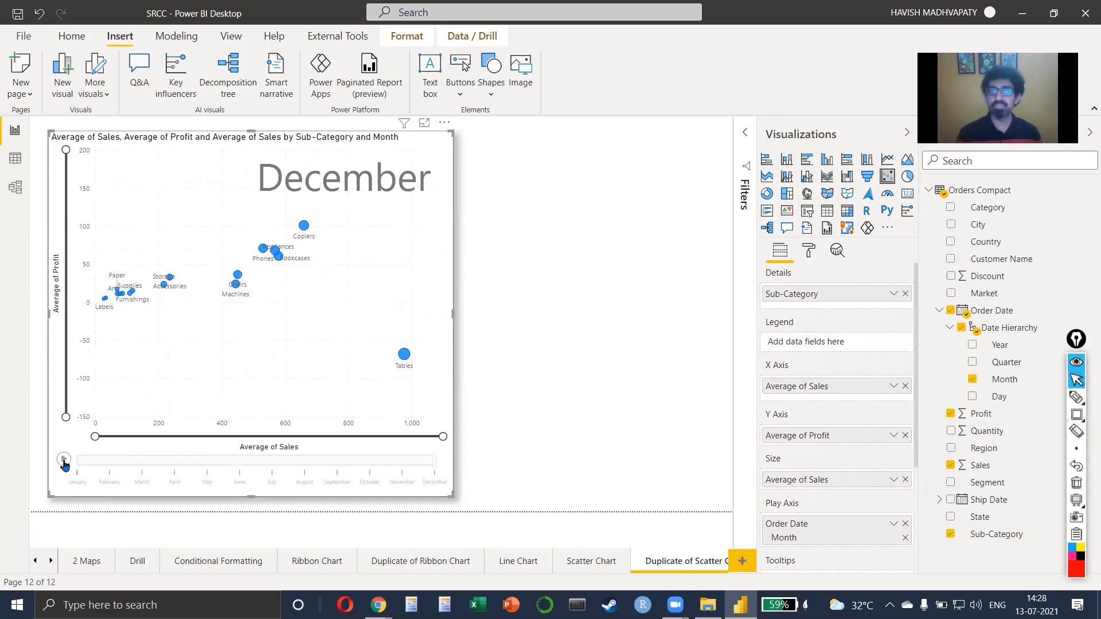
{"action": "left_click", "coordinate": [63, 460]}
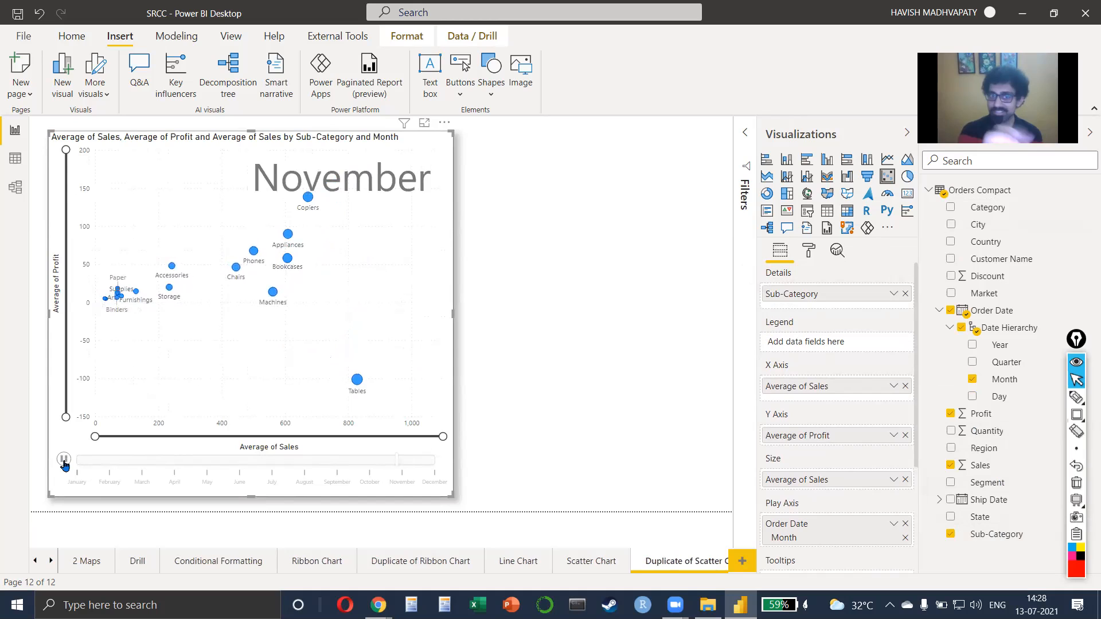
{"action": "left_click", "coordinate": [64, 461]}
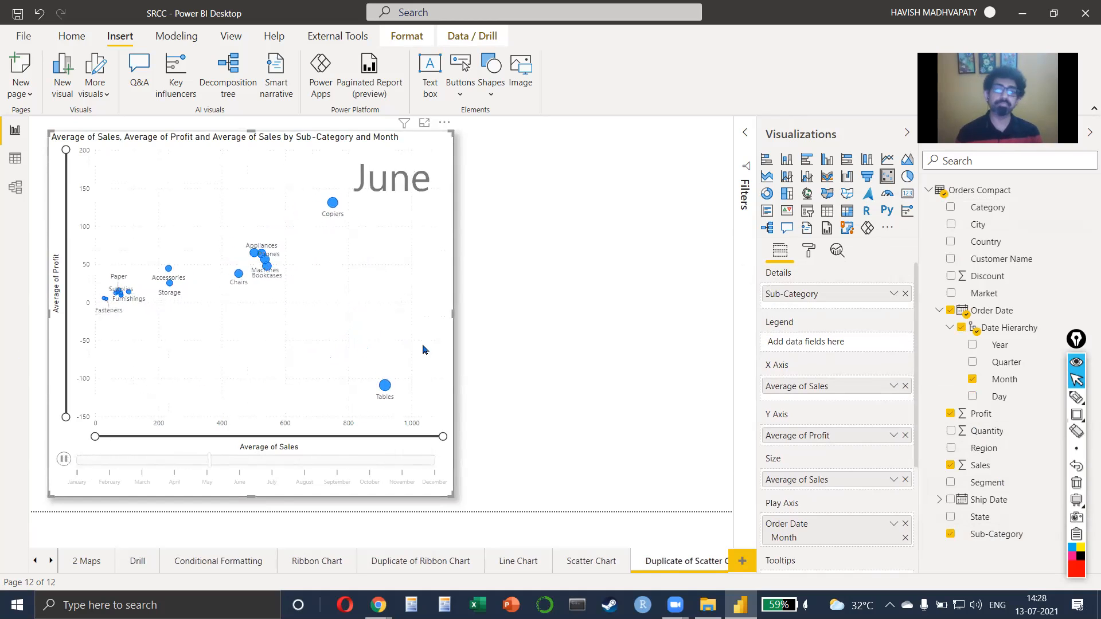
{"action": "left_click", "coordinate": [493, 327]}
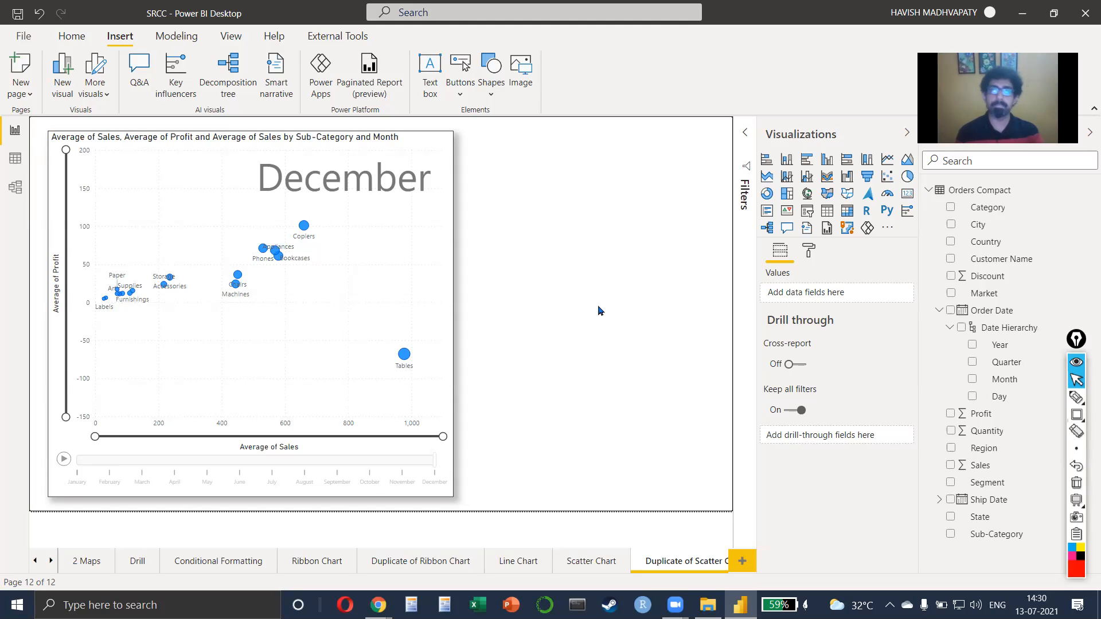
Switch to the Chrome window with the LinkedIn feed and close both open chat conversations
{"action": "key", "text": "alt+Tab"}
{"action": "key", "text": "Tab"}
{"action": "key", "text": "Tab"}
{"action": "key", "text": "Tab"}
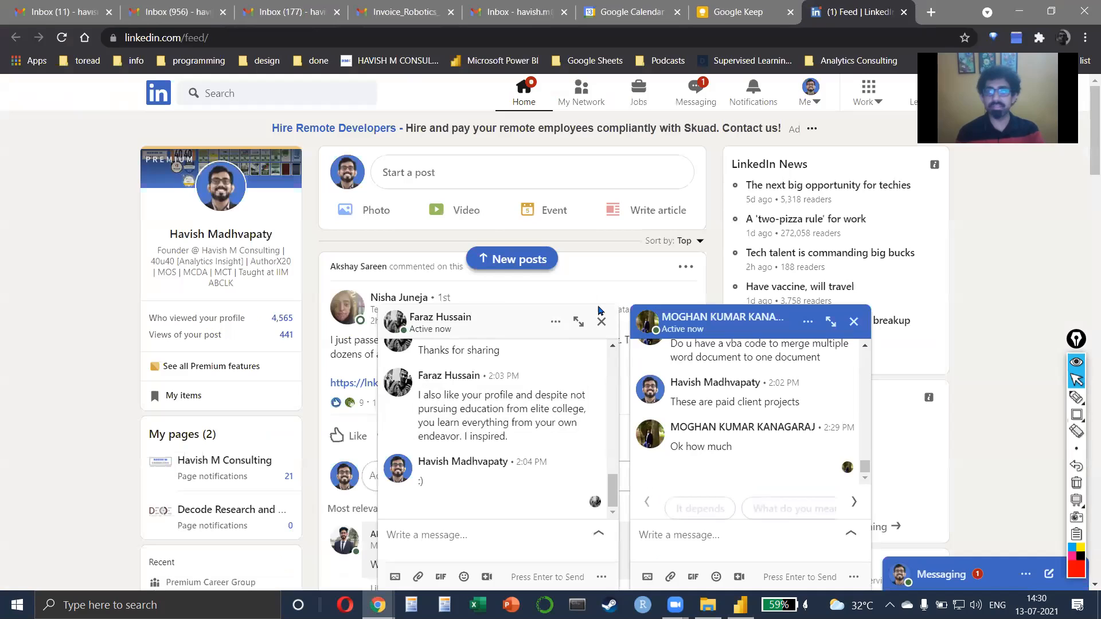
{"action": "left_click", "coordinate": [854, 322]}
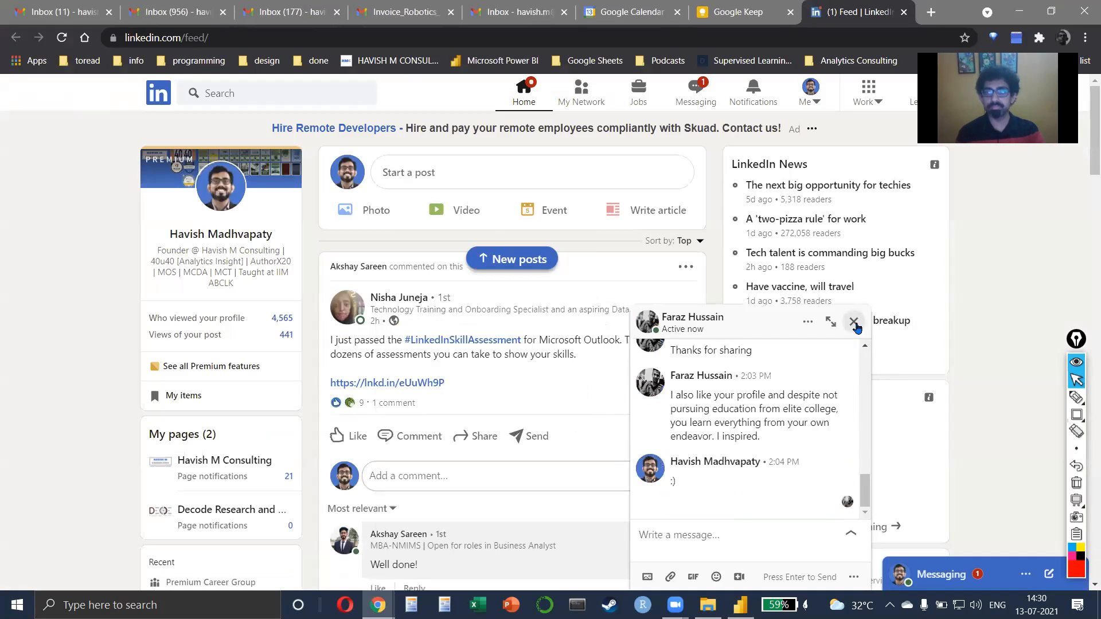
{"action": "left_click", "coordinate": [853, 321]}
Switch to the other Chrome window and close its Power BI community and Mapbox pages
{"action": "key", "text": "alt+Tab"}
{"action": "key", "text": "Tab"}
{"action": "key", "text": "Tab"}
{"action": "key", "text": "Tab"}
{"action": "key", "text": "Tab"}
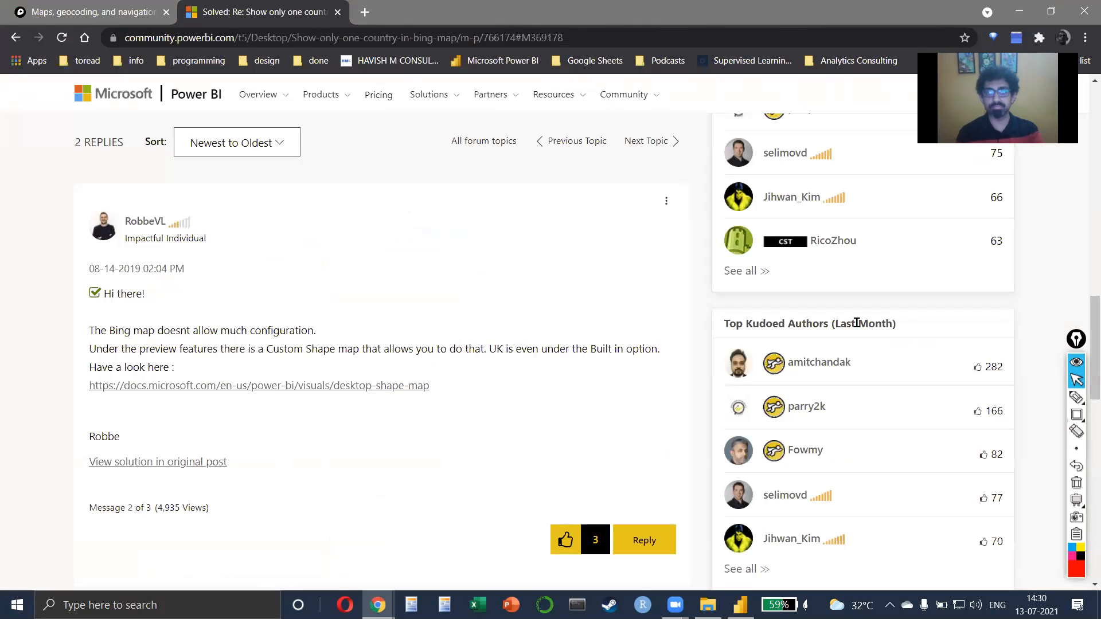
{"action": "key", "text": "ctrl+w"}
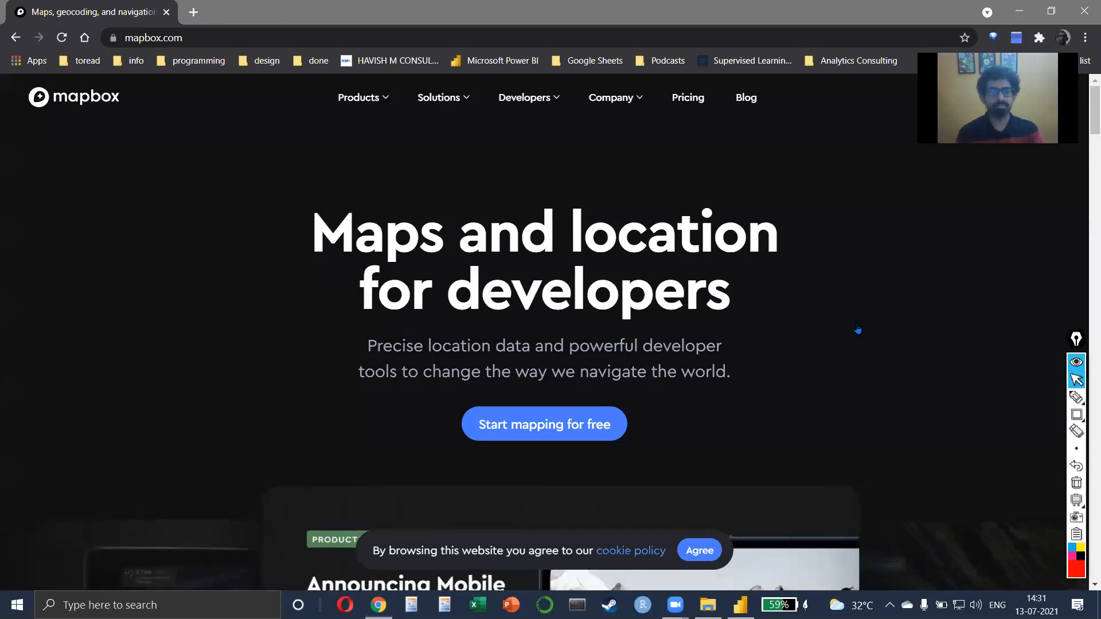
{"action": "key", "text": "ctrl+w"}
Switch to the File Explorer window showing the Batch 01 folder
{"action": "key", "text": "alt+Tab"}
{"action": "key", "text": "Tab"}
{"action": "key", "text": "Tab"}
{"action": "key", "text": "Tab"}
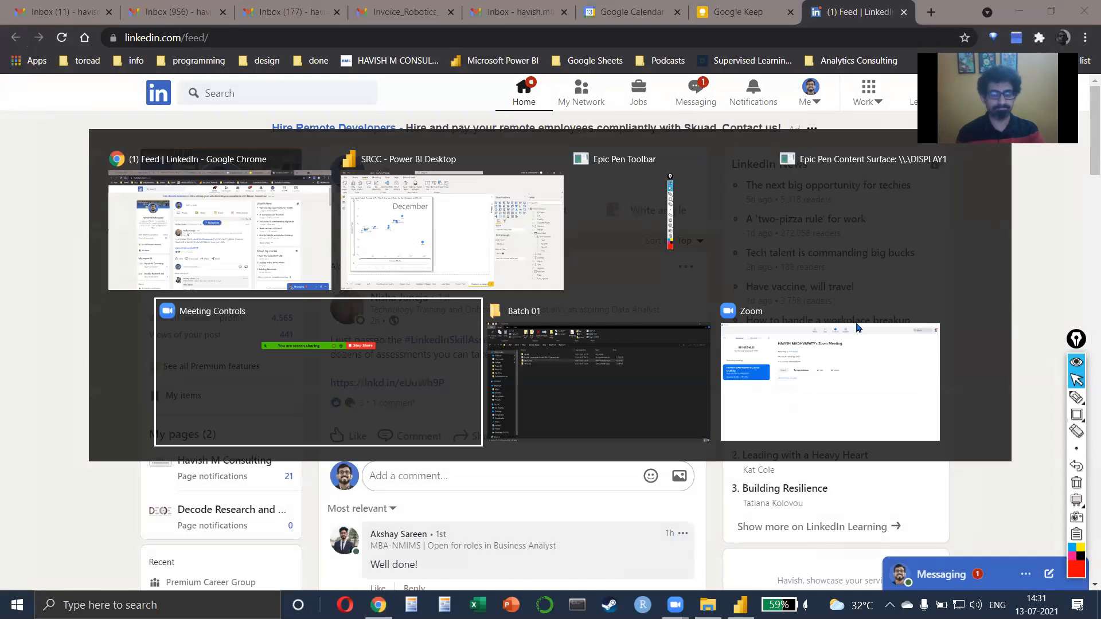
{"action": "key", "text": "Tab"}
{"action": "key", "text": "alt+Tab"}
{"action": "key", "text": "Tab"}
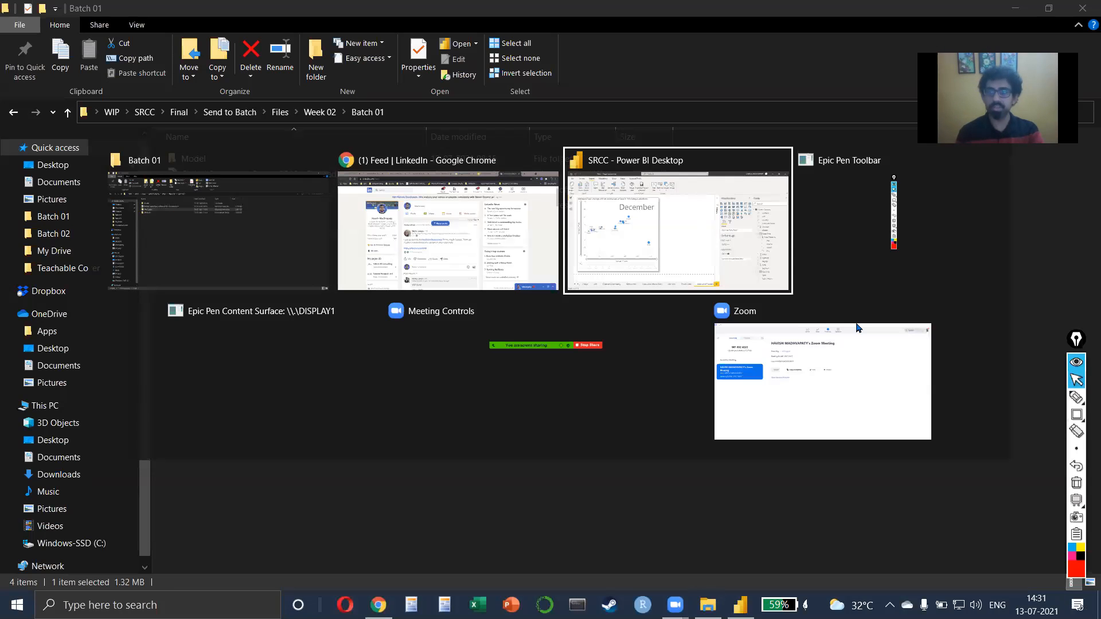
{"action": "key", "text": "alt+shift+Tab"}
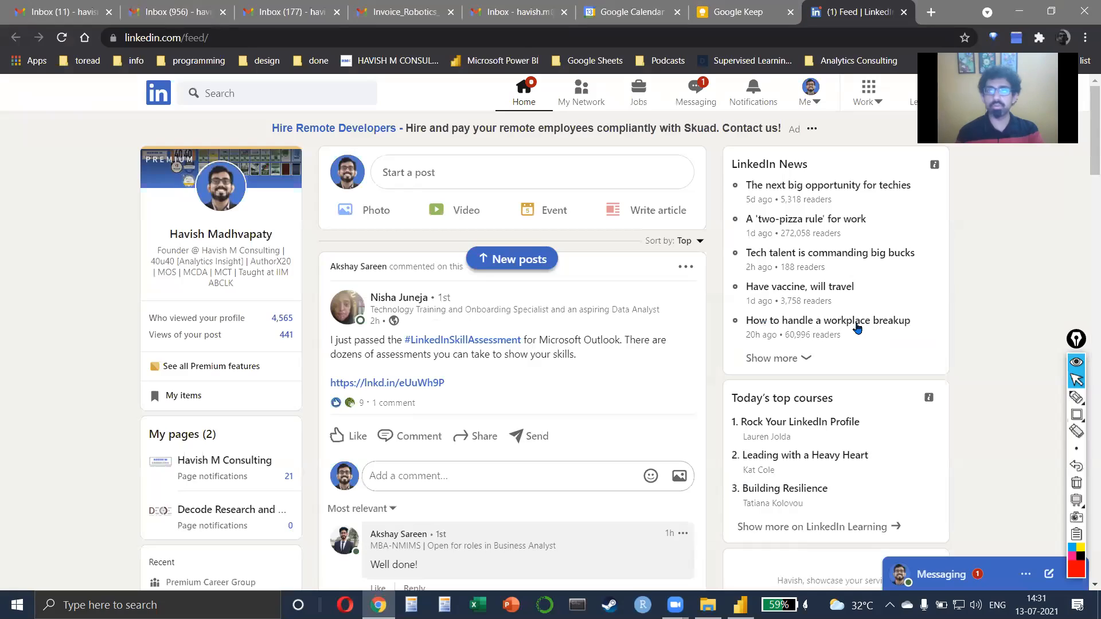
{"action": "key", "text": "alt+Tab"}
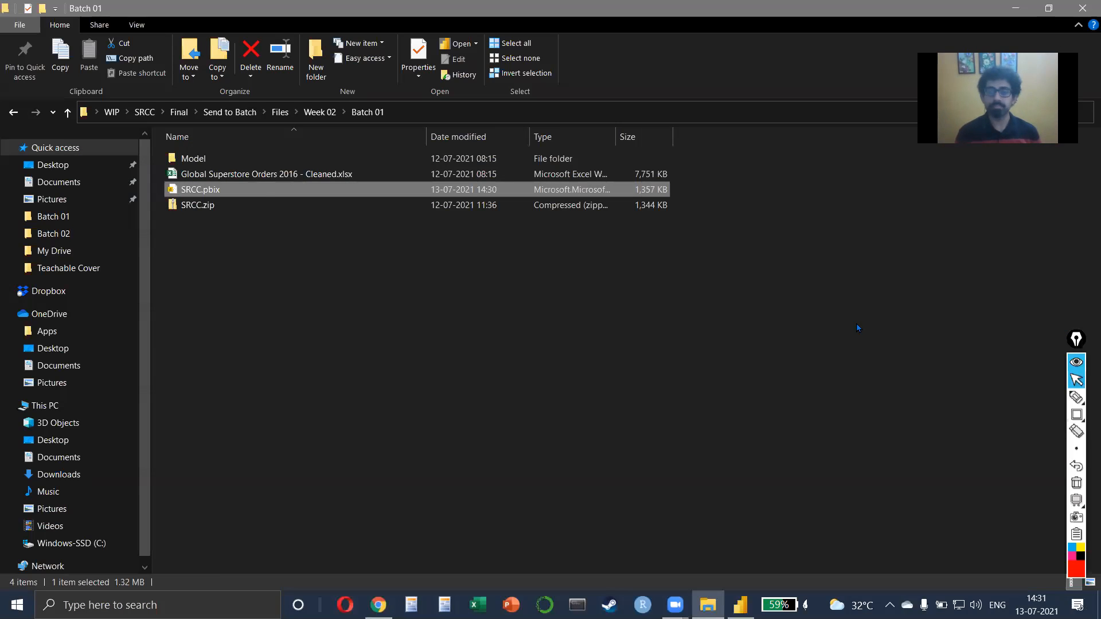